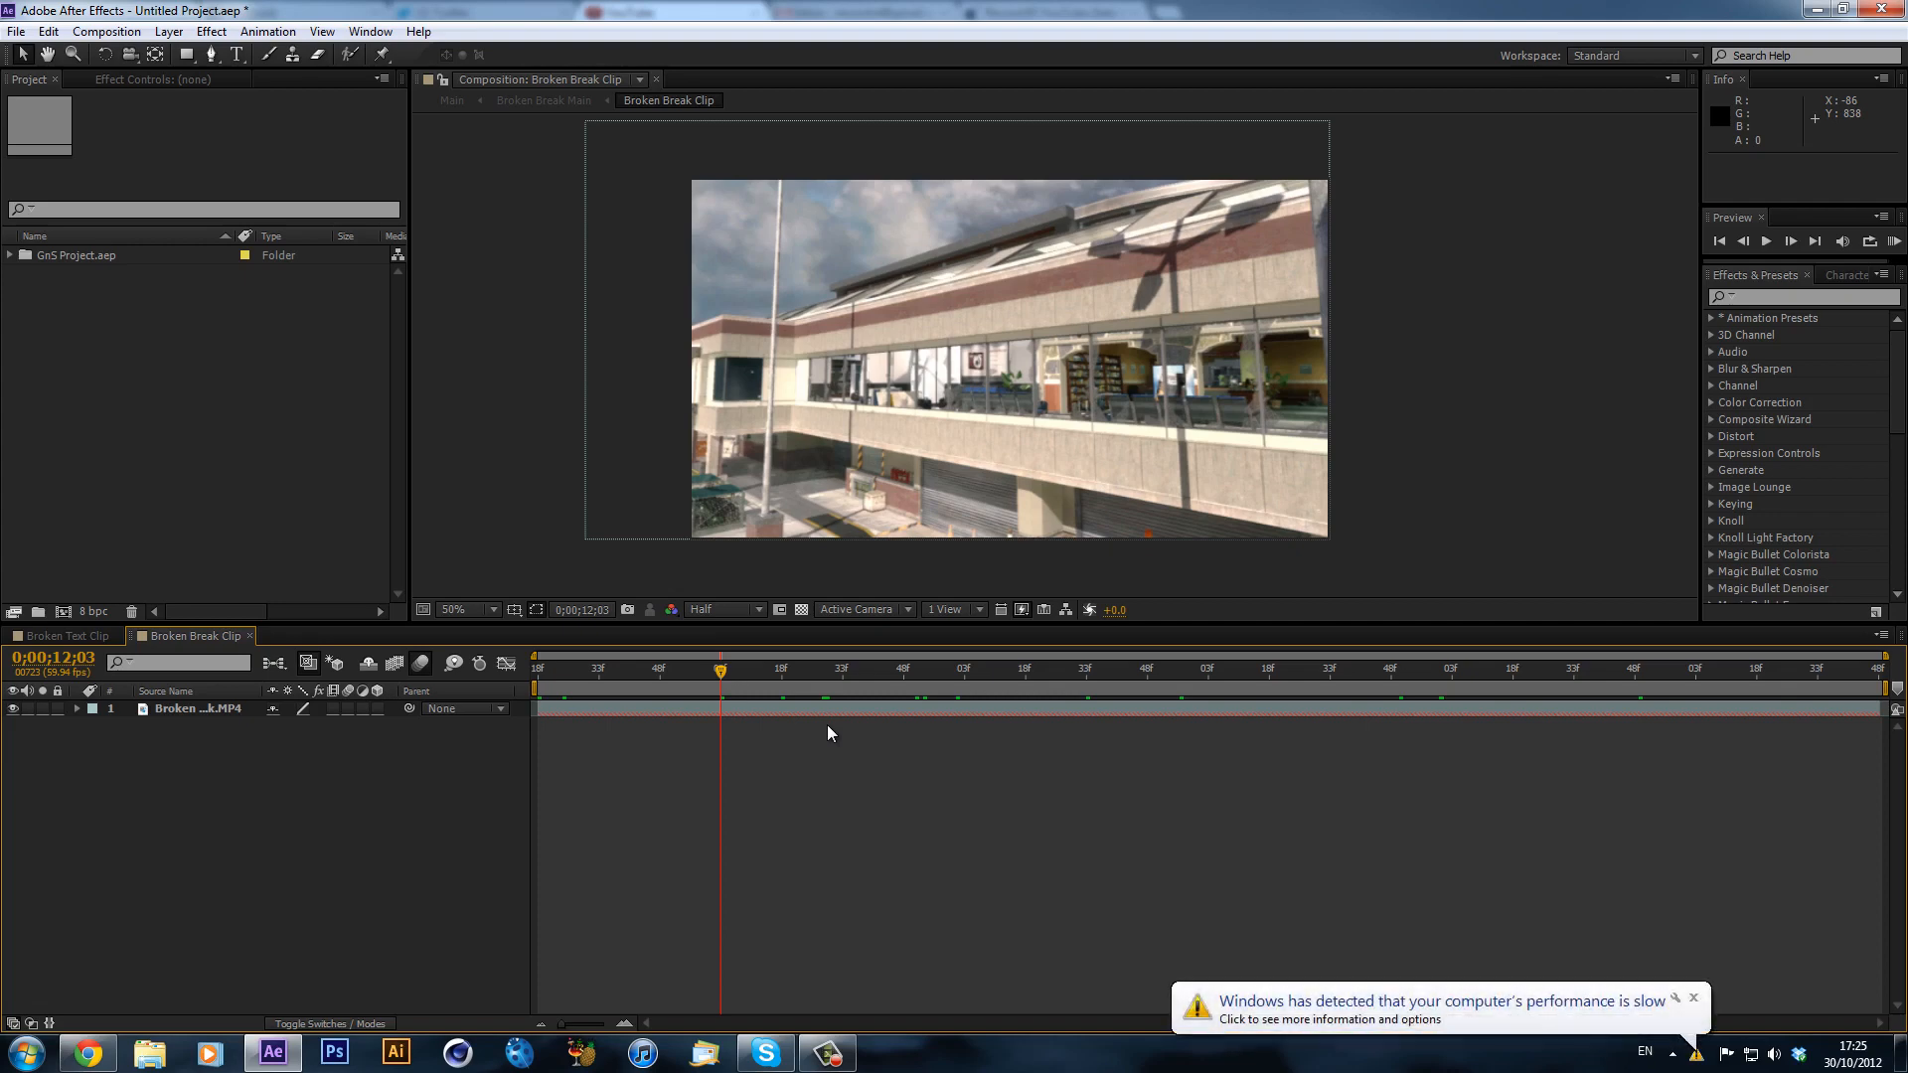
- Dismiss the system performance notification and scrub through the Broken Break Clip composition to review the footage
click(1694, 998)
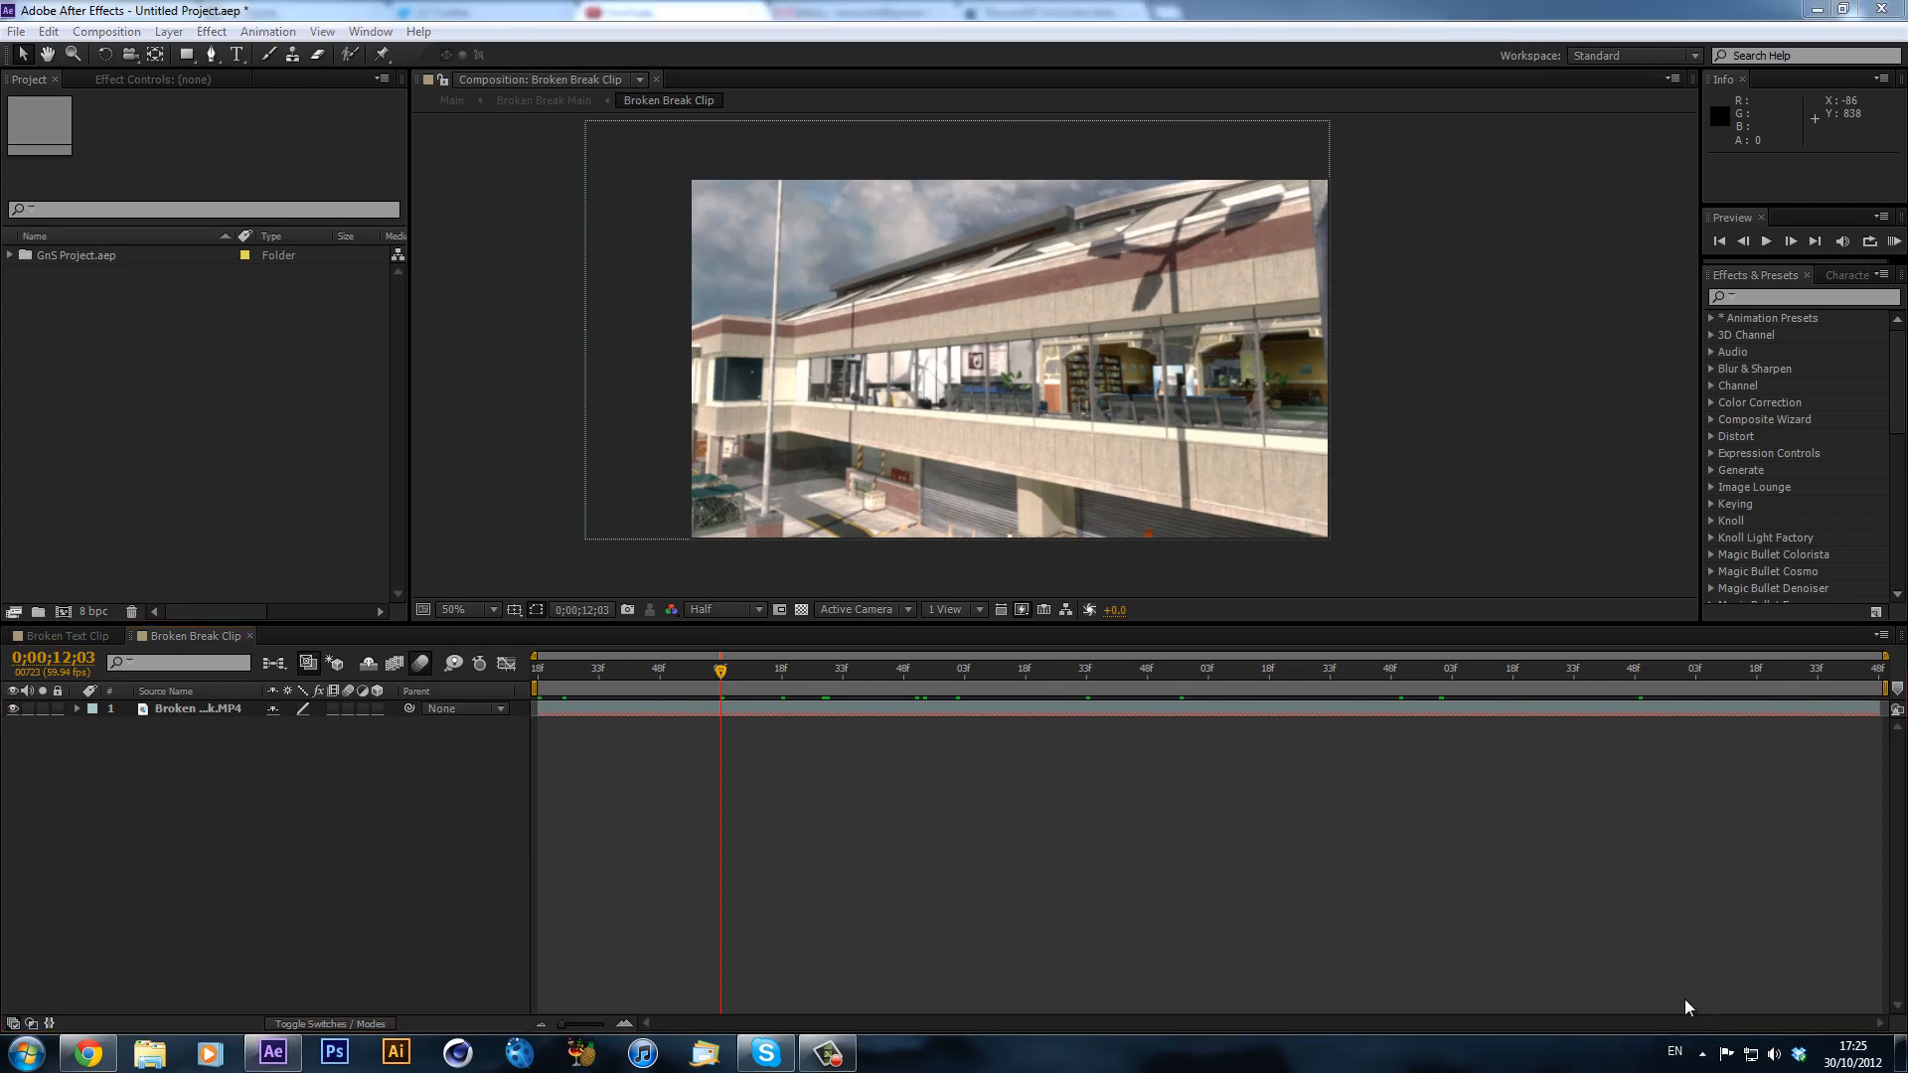
drag(656, 668, 819, 715)
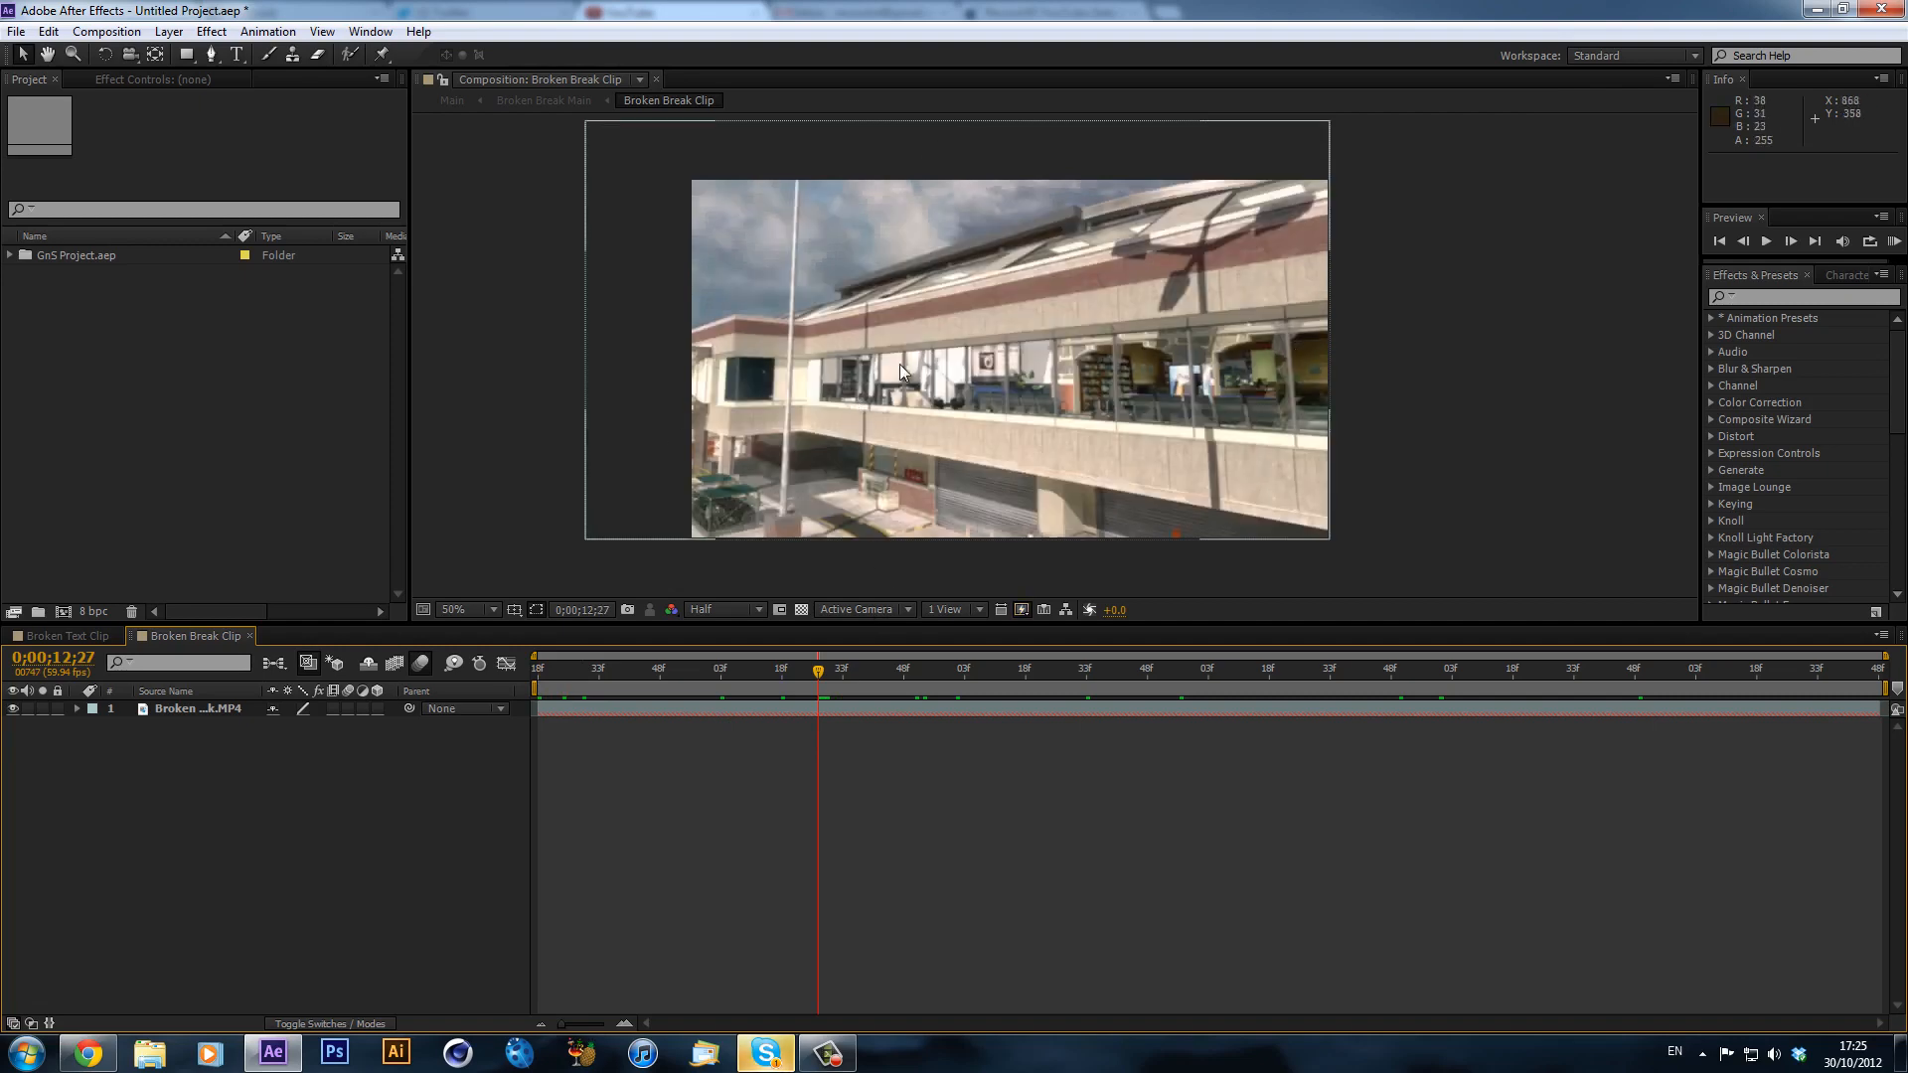
drag(941, 674, 599, 694)
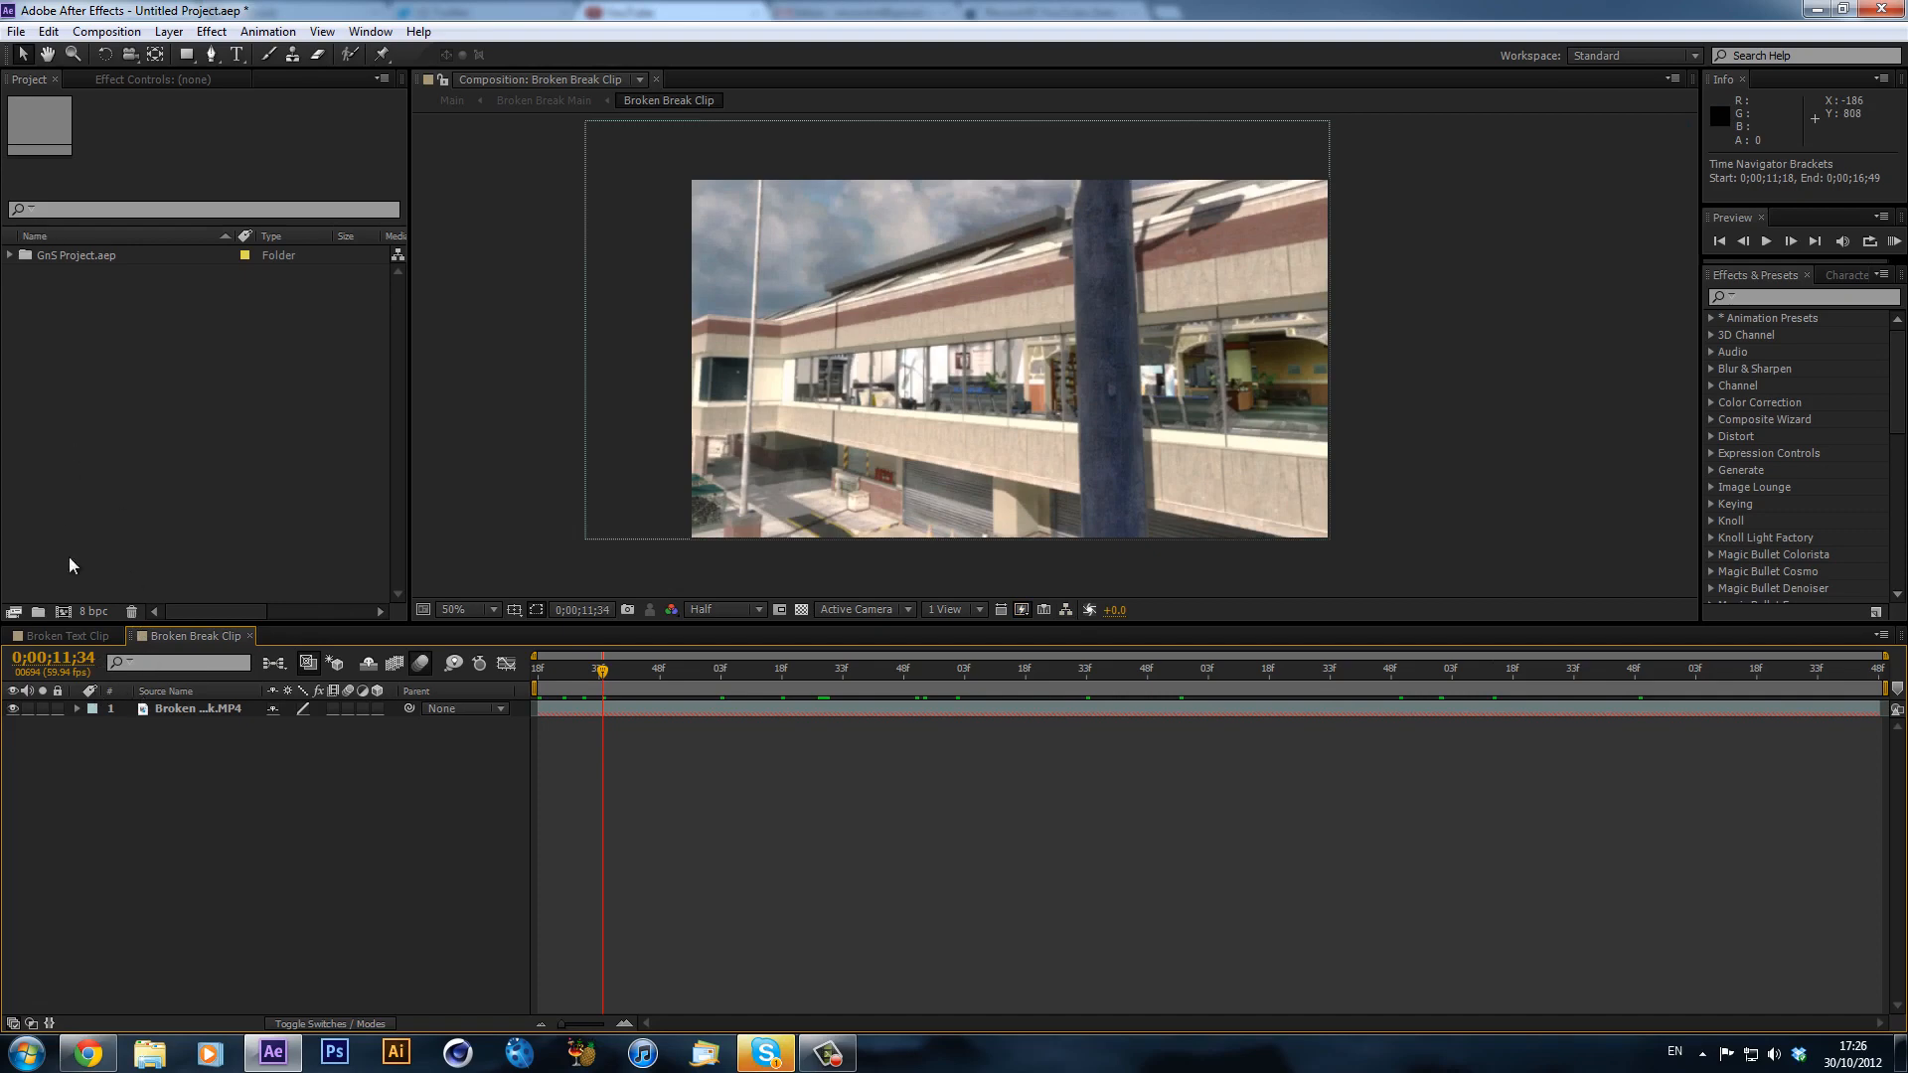
- Search the project items for "brok" and create a new composition from Broken Break Clip
click(11, 255)
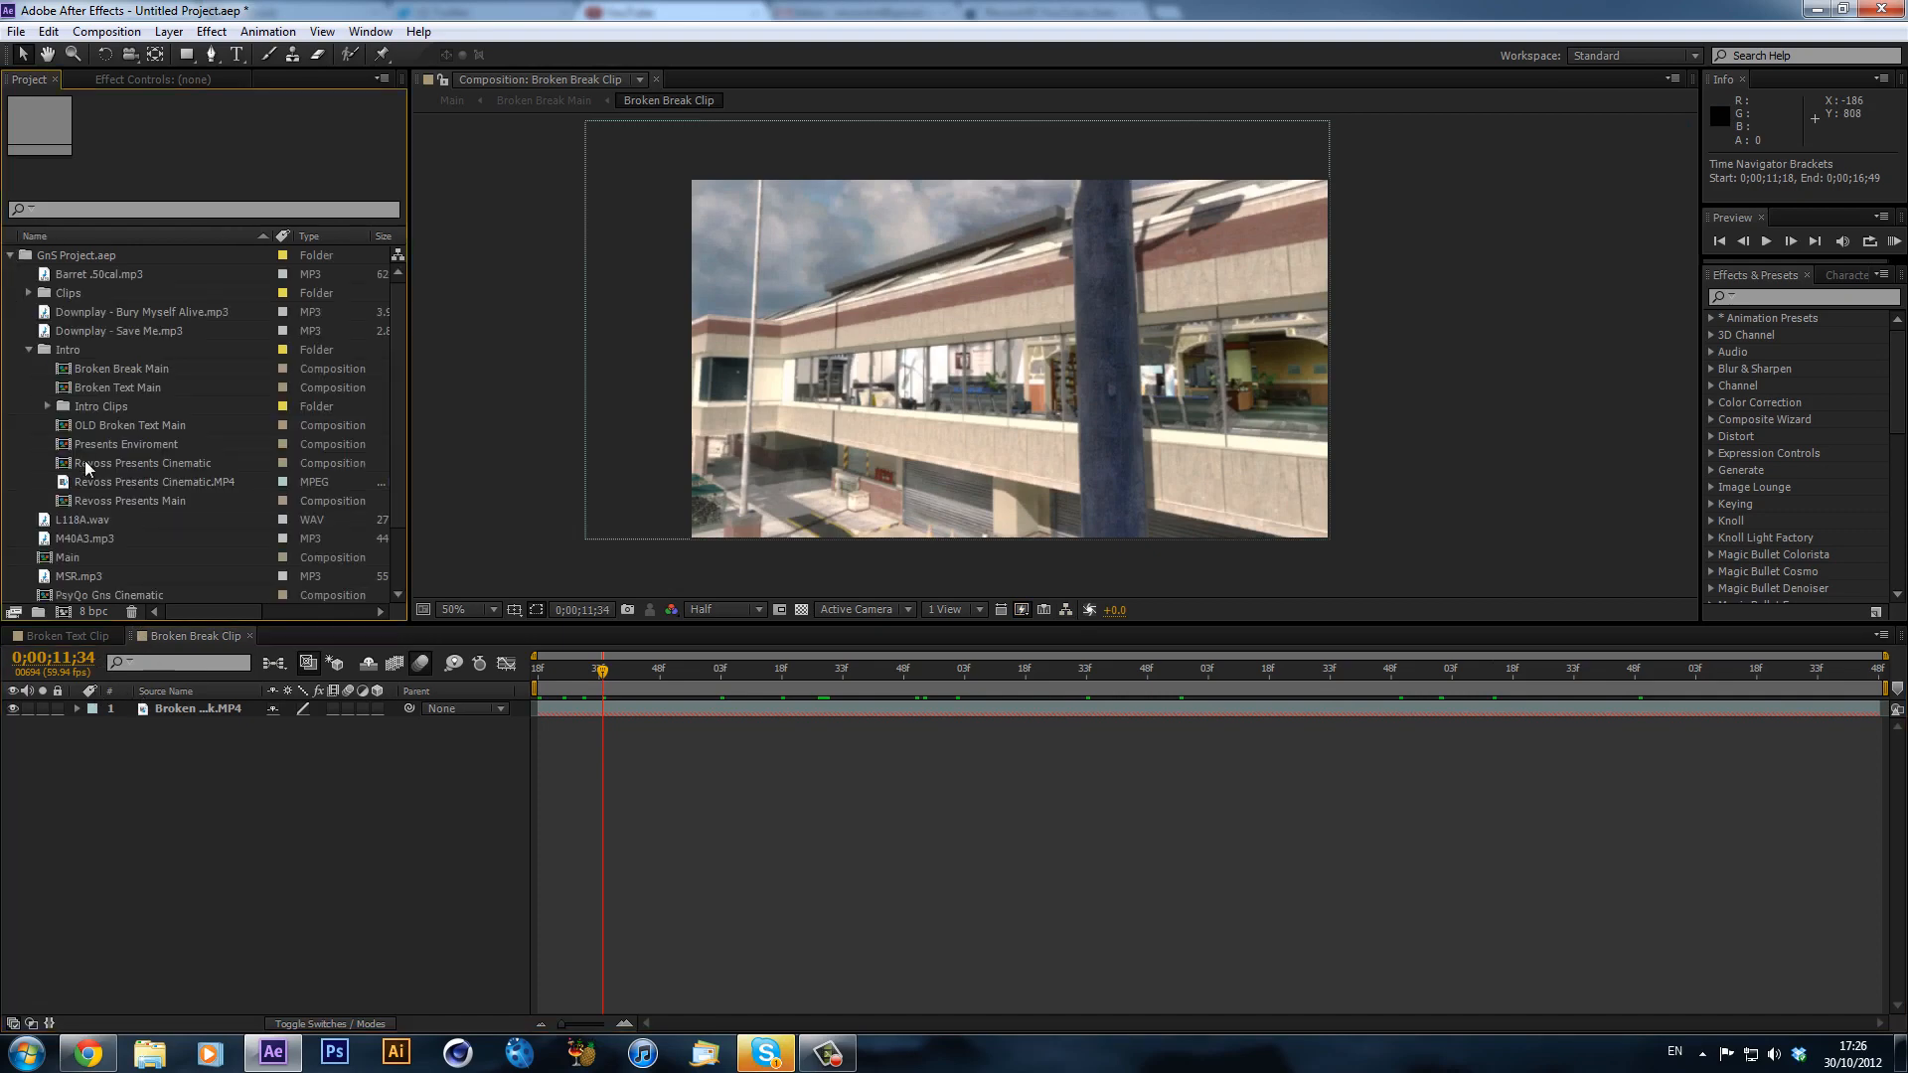
click(140, 462)
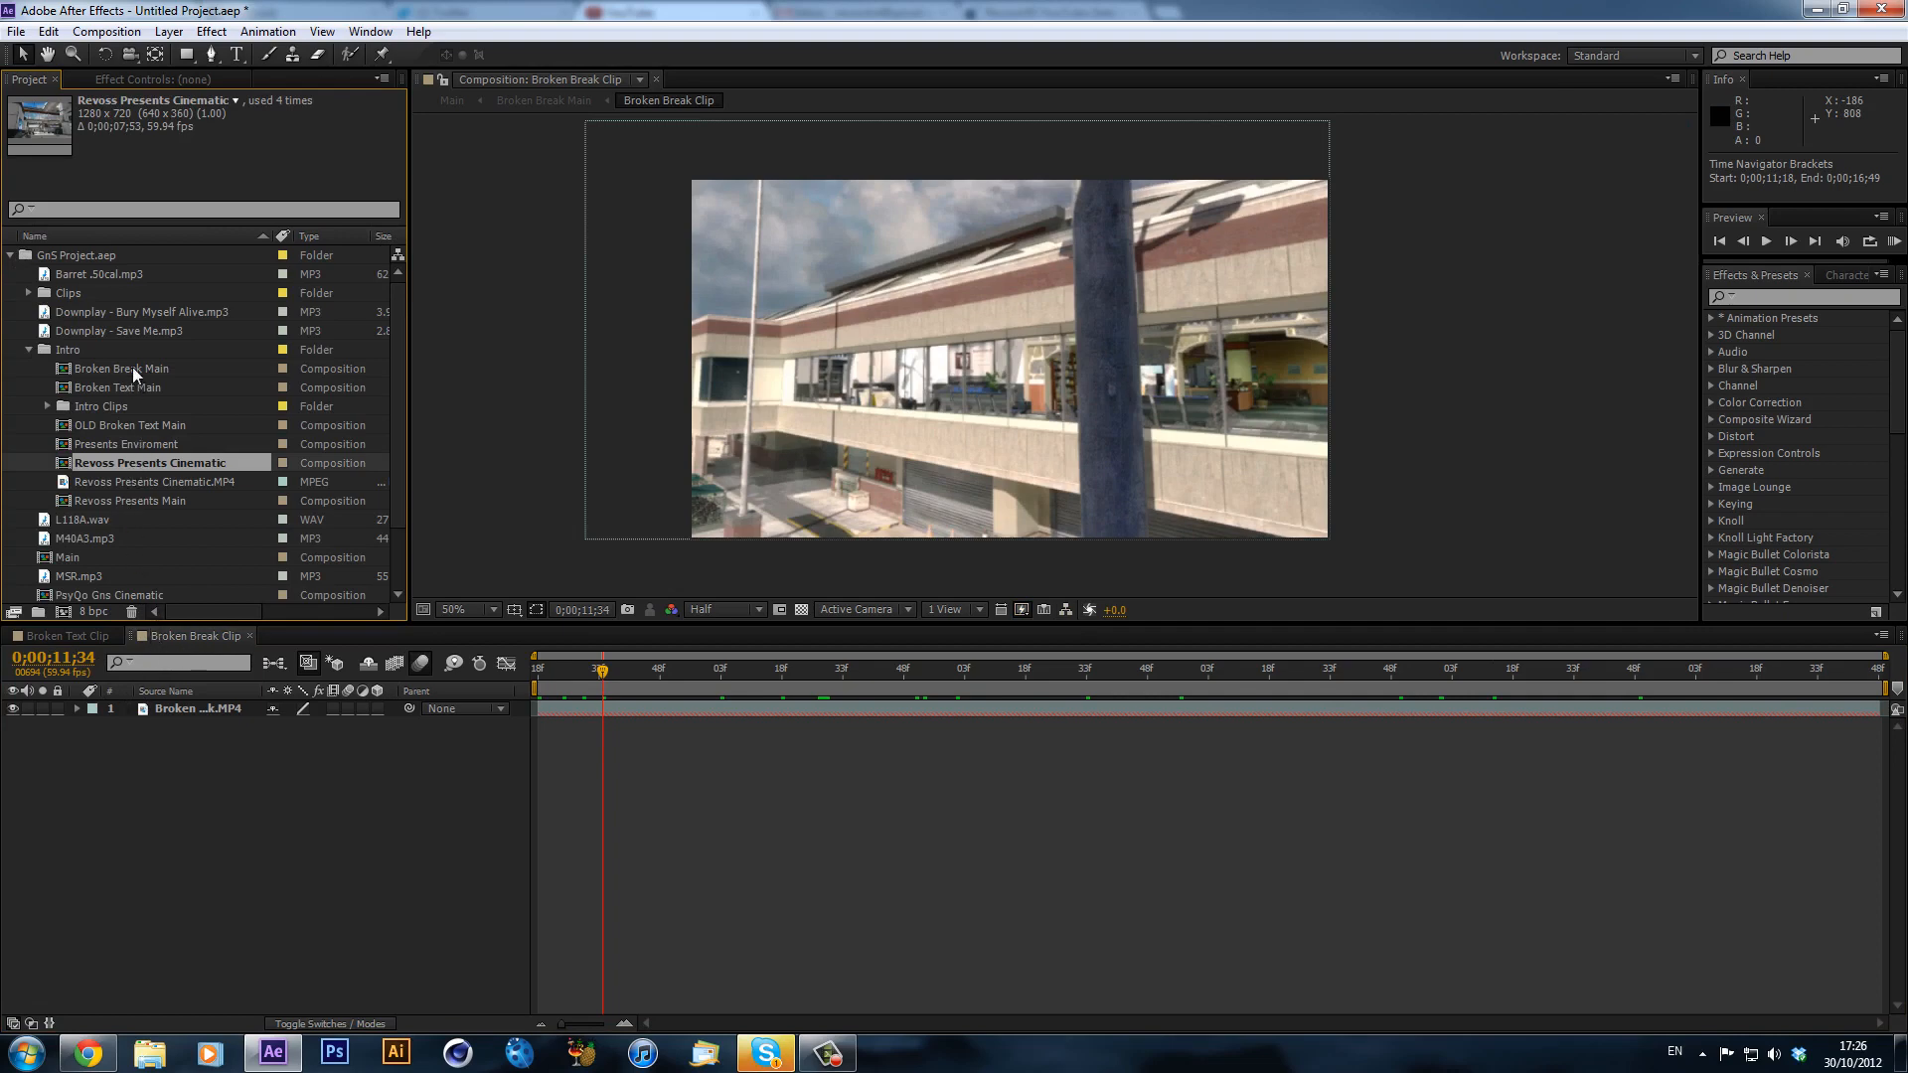
click(147, 209)
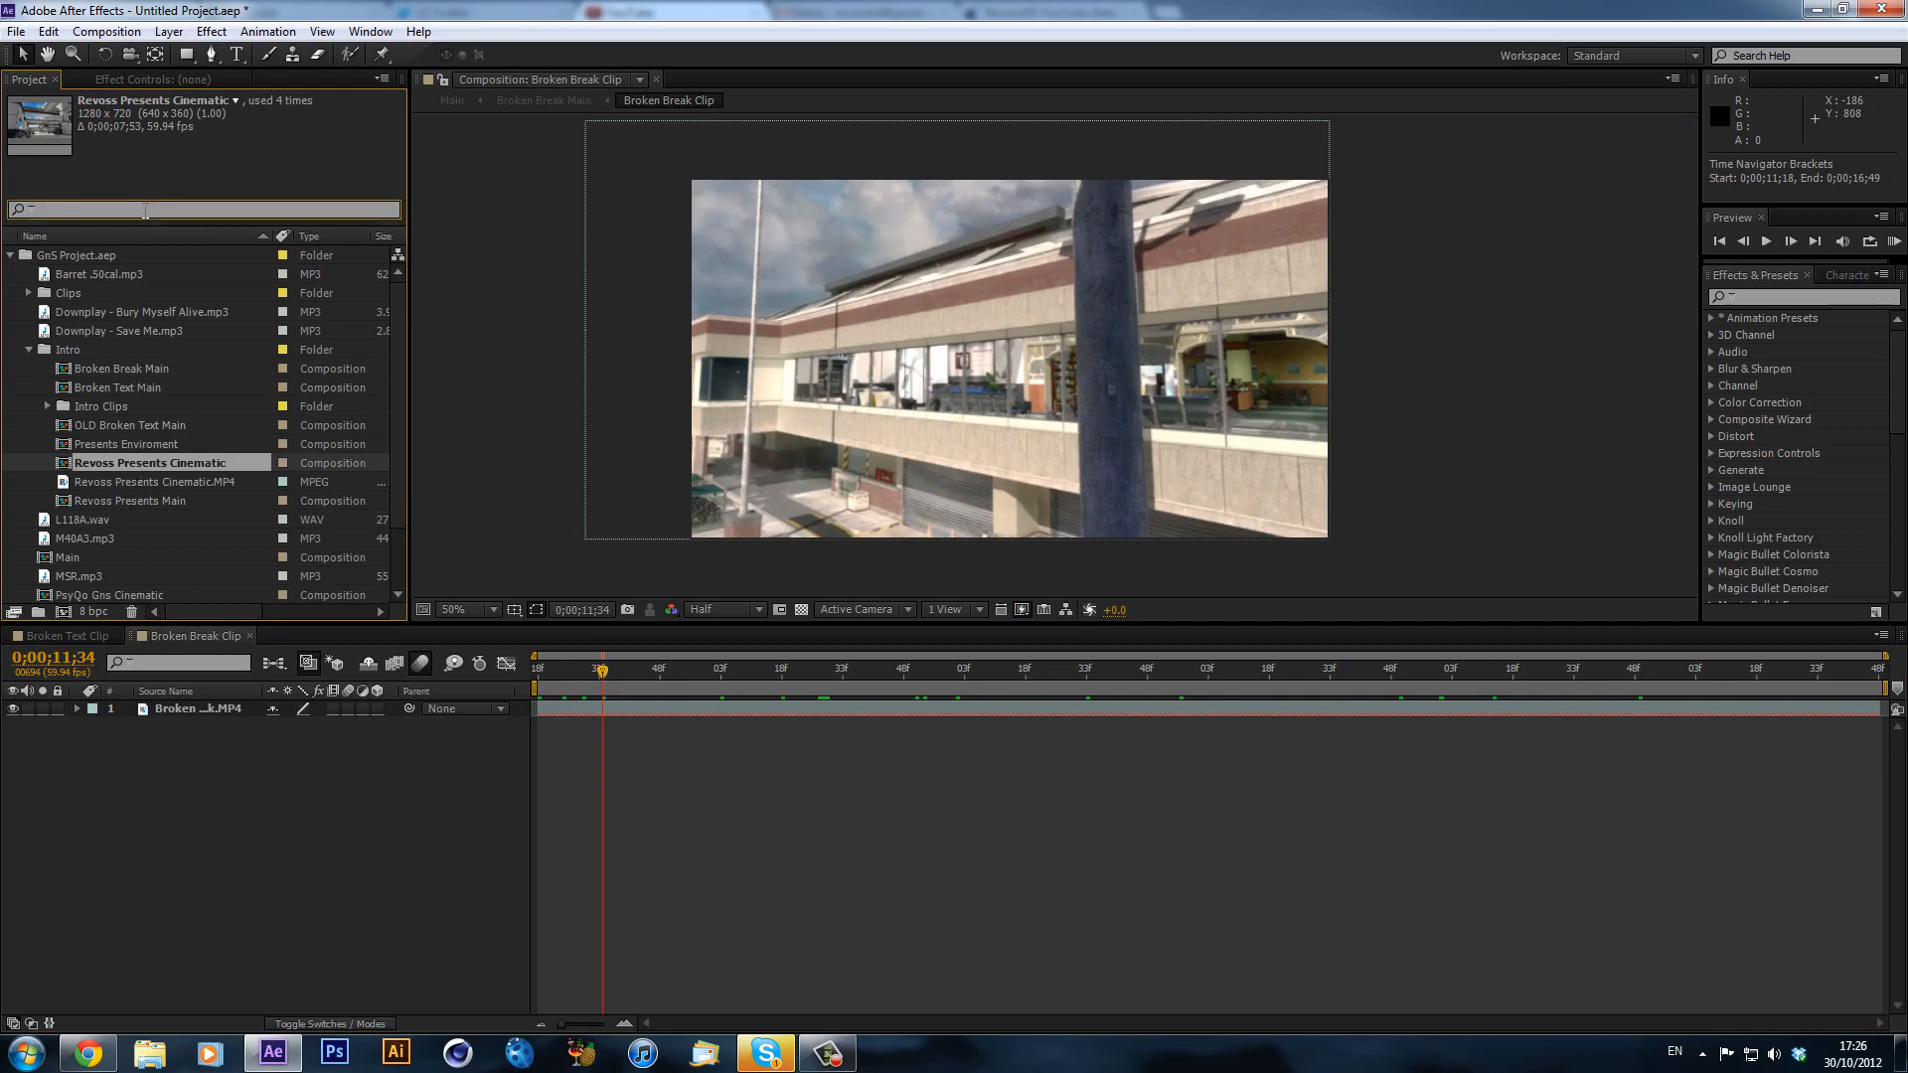
text(brok)
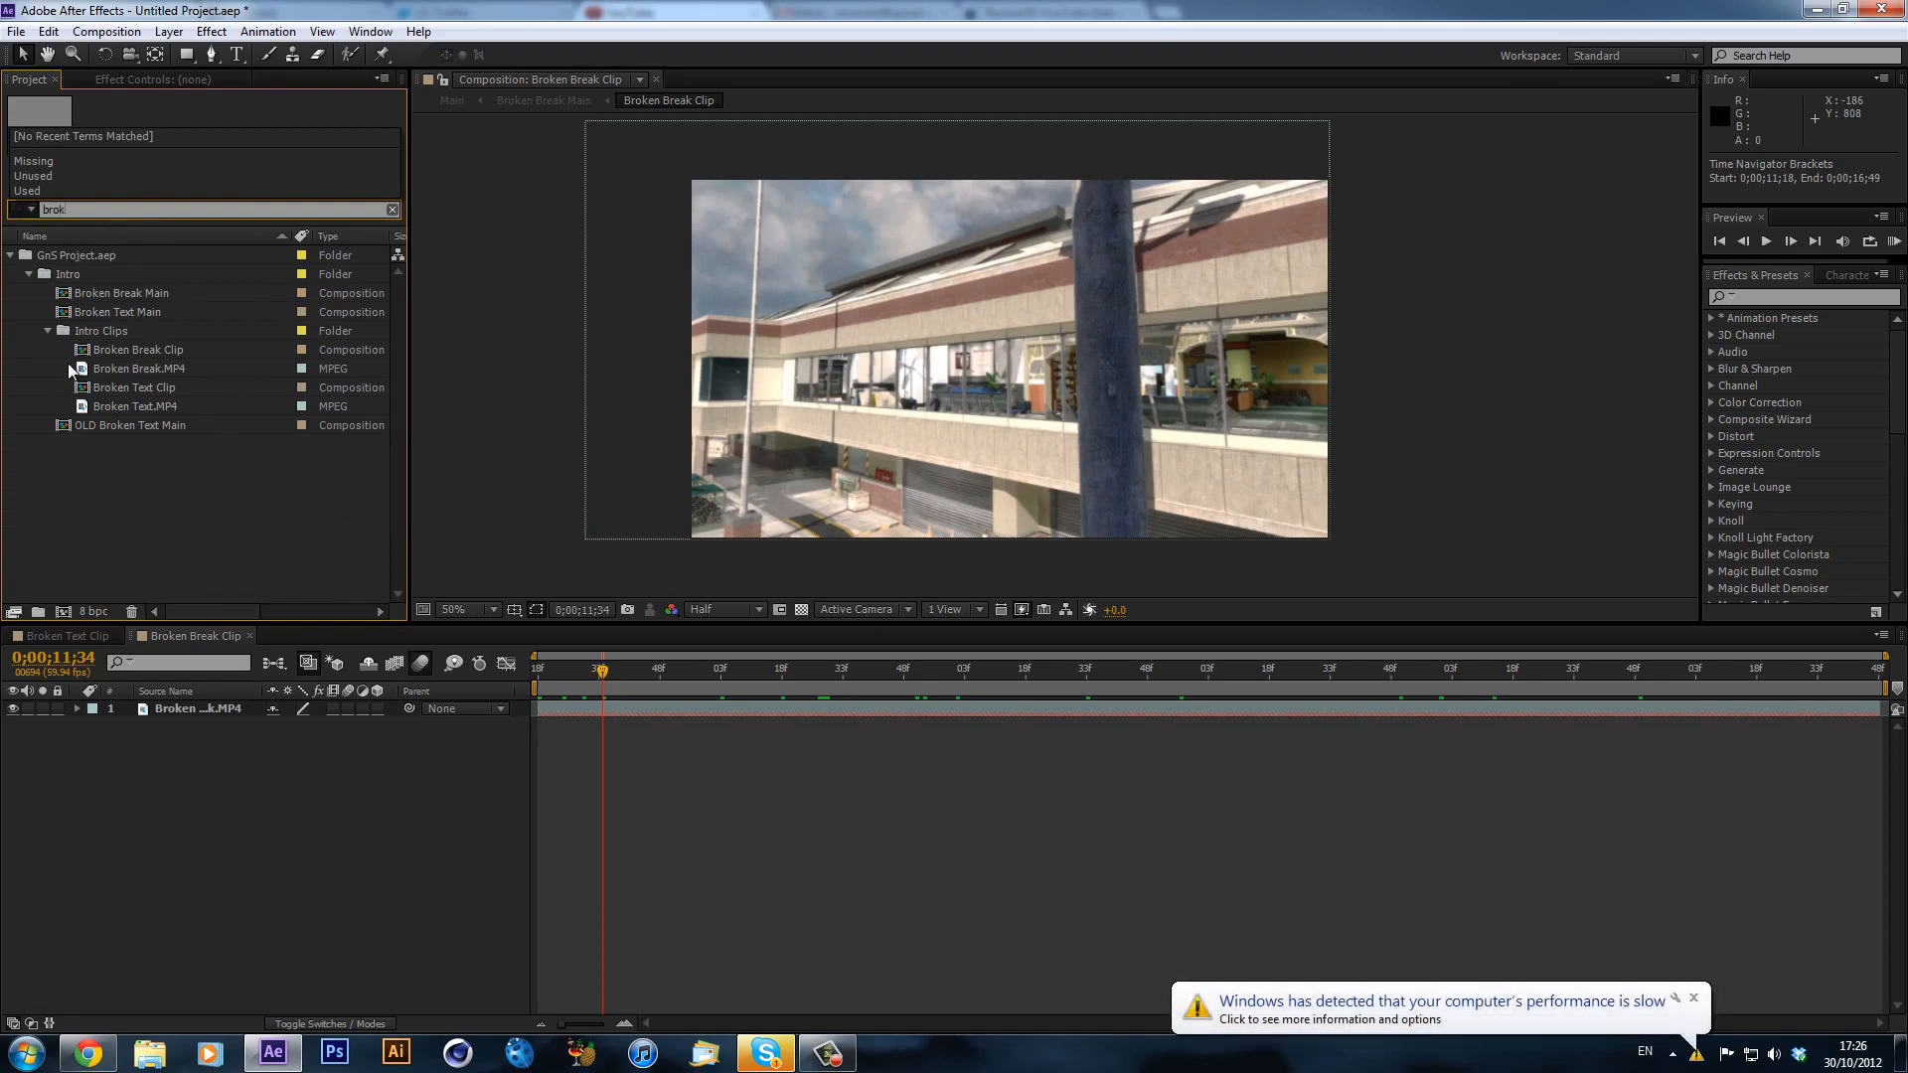
click(144, 350)
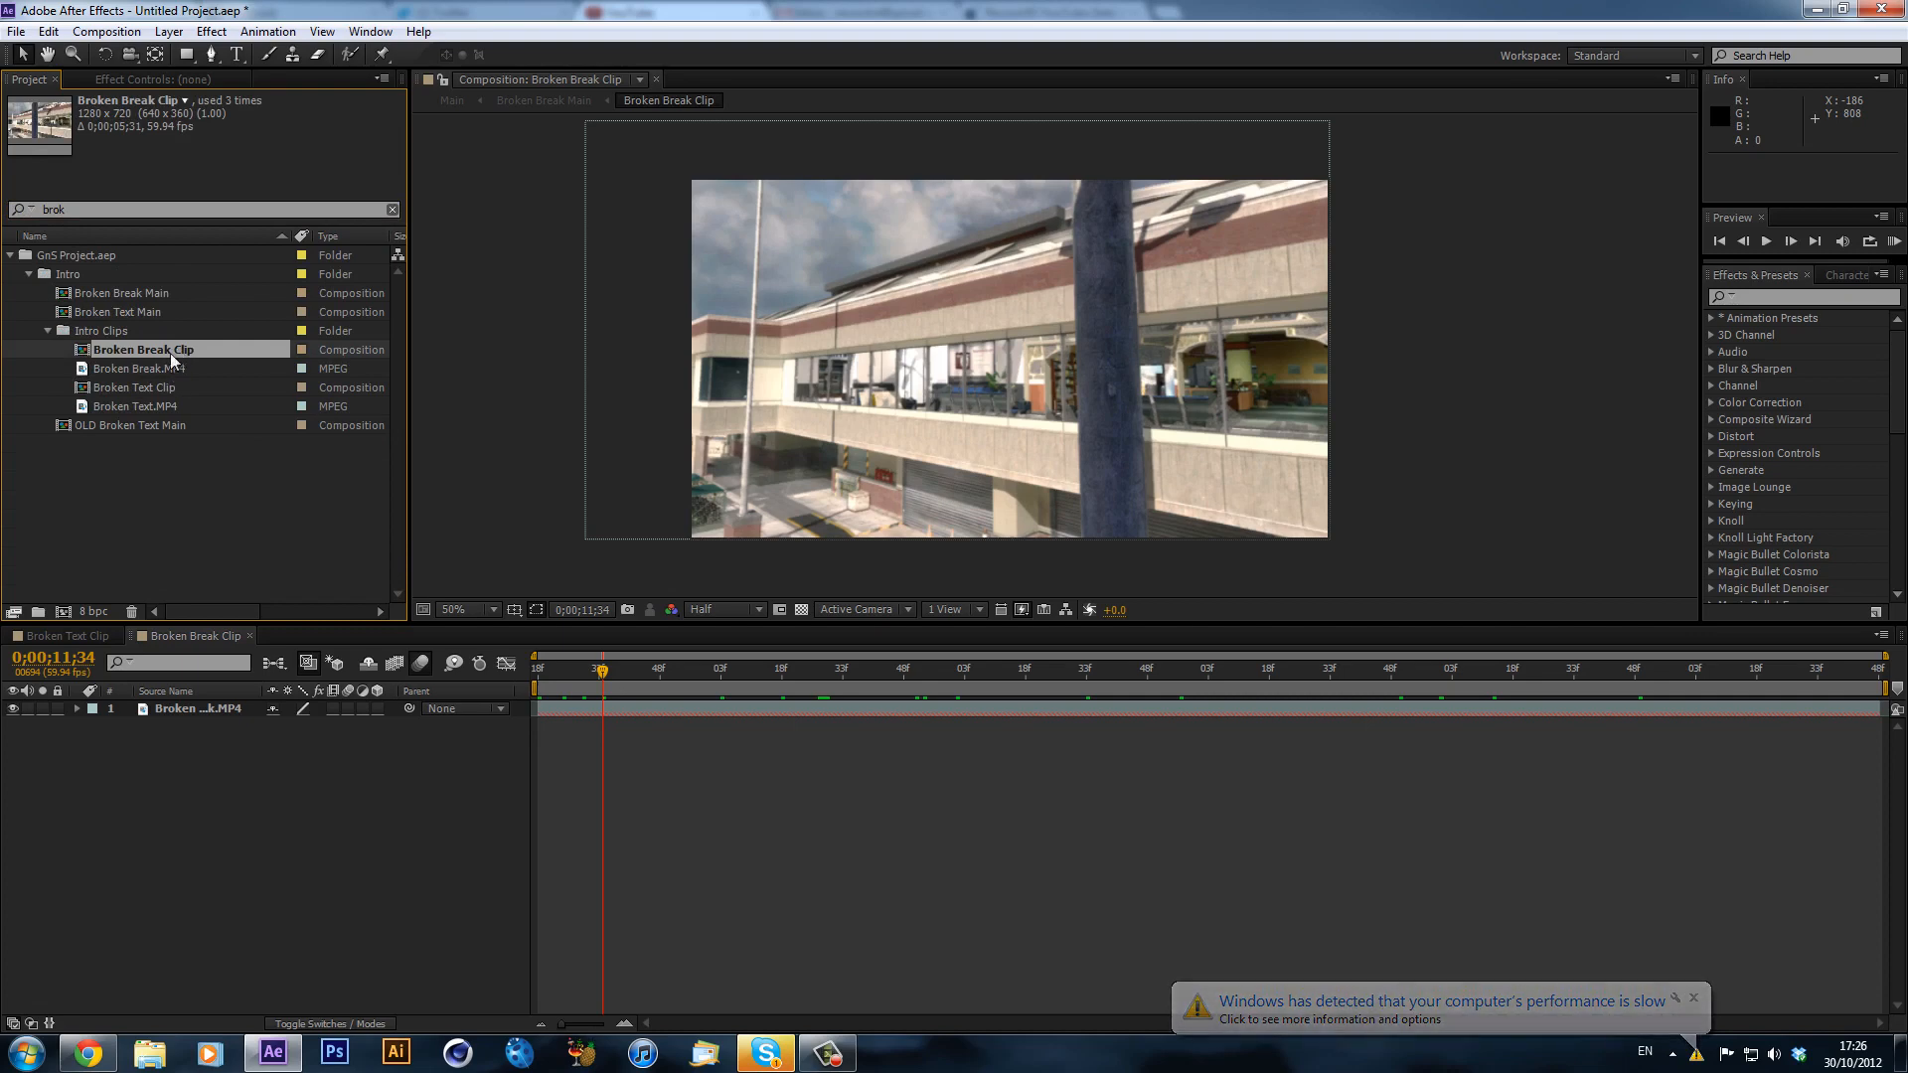
drag(62, 617, 62, 612)
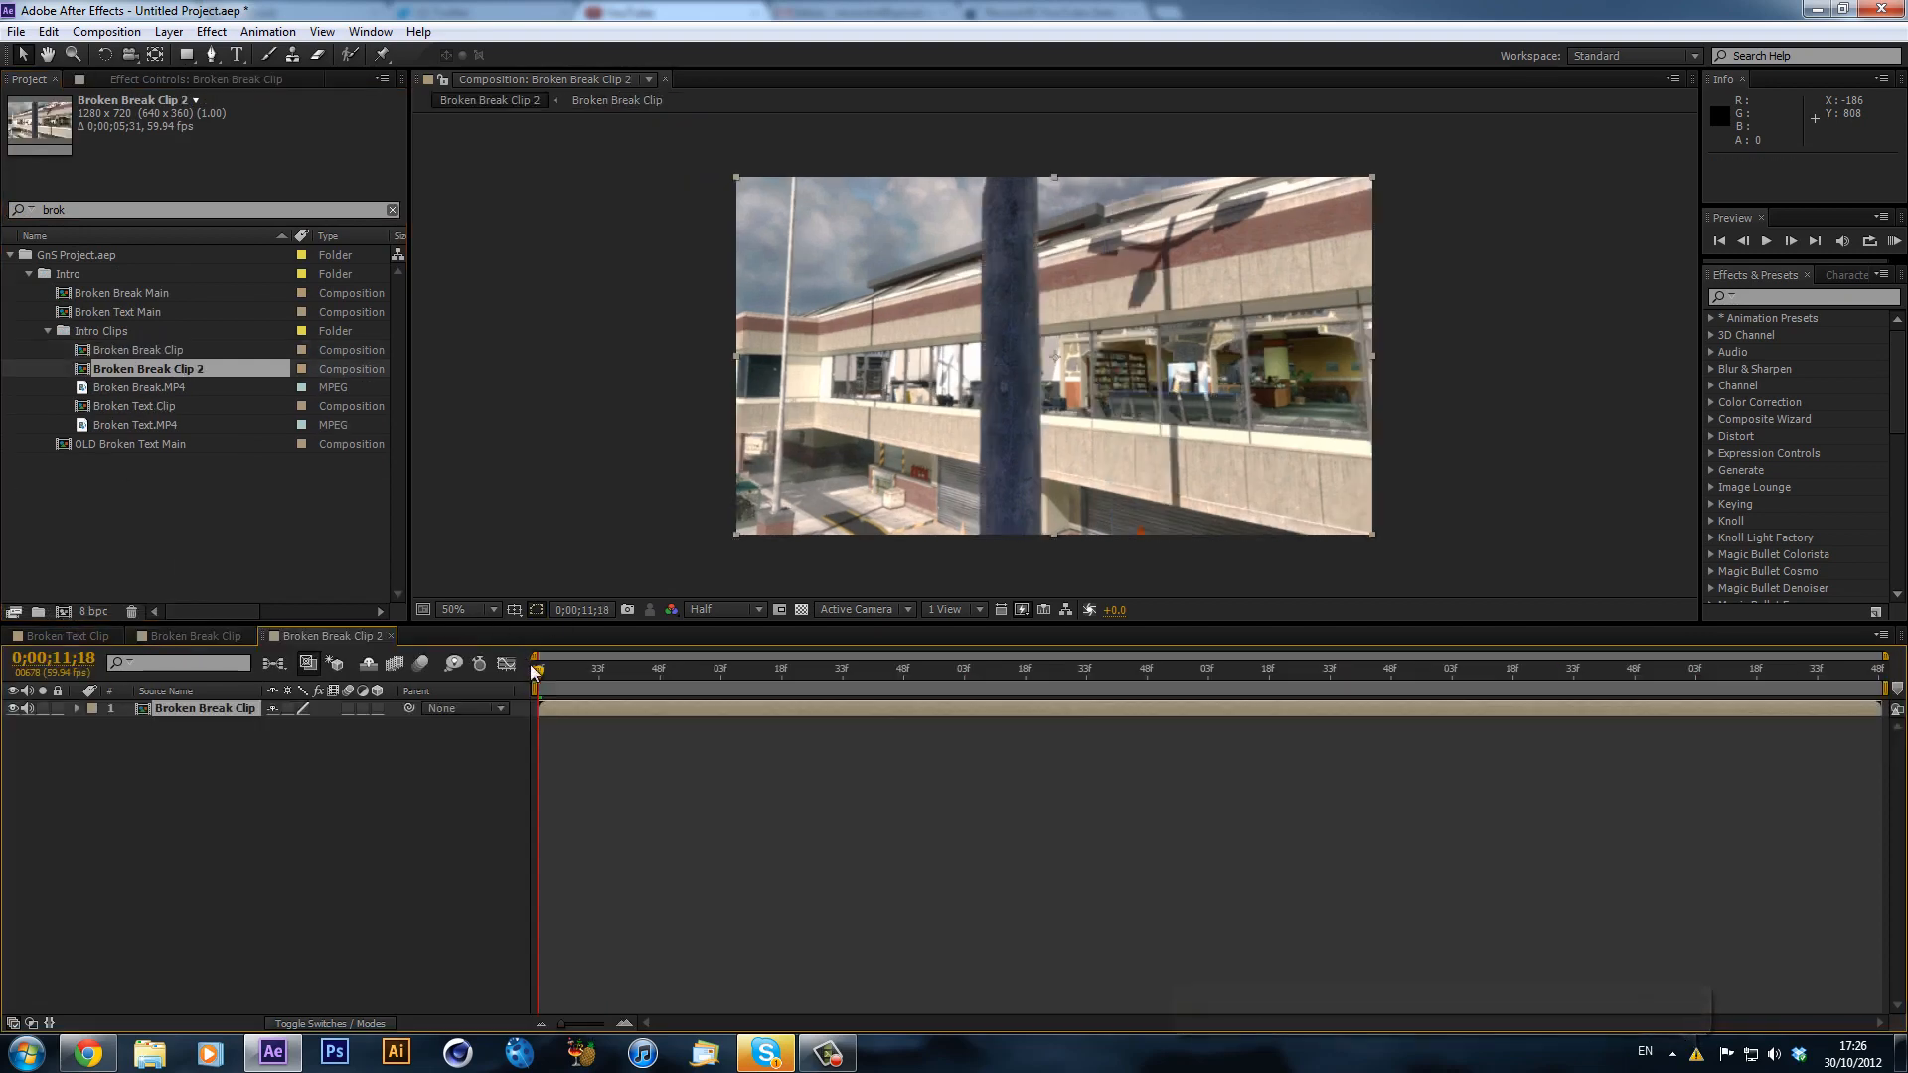
- Duplicate the Broken Break Clip layer in the new composition and hide the lower copy
drag(1203, 704, 681, 666)
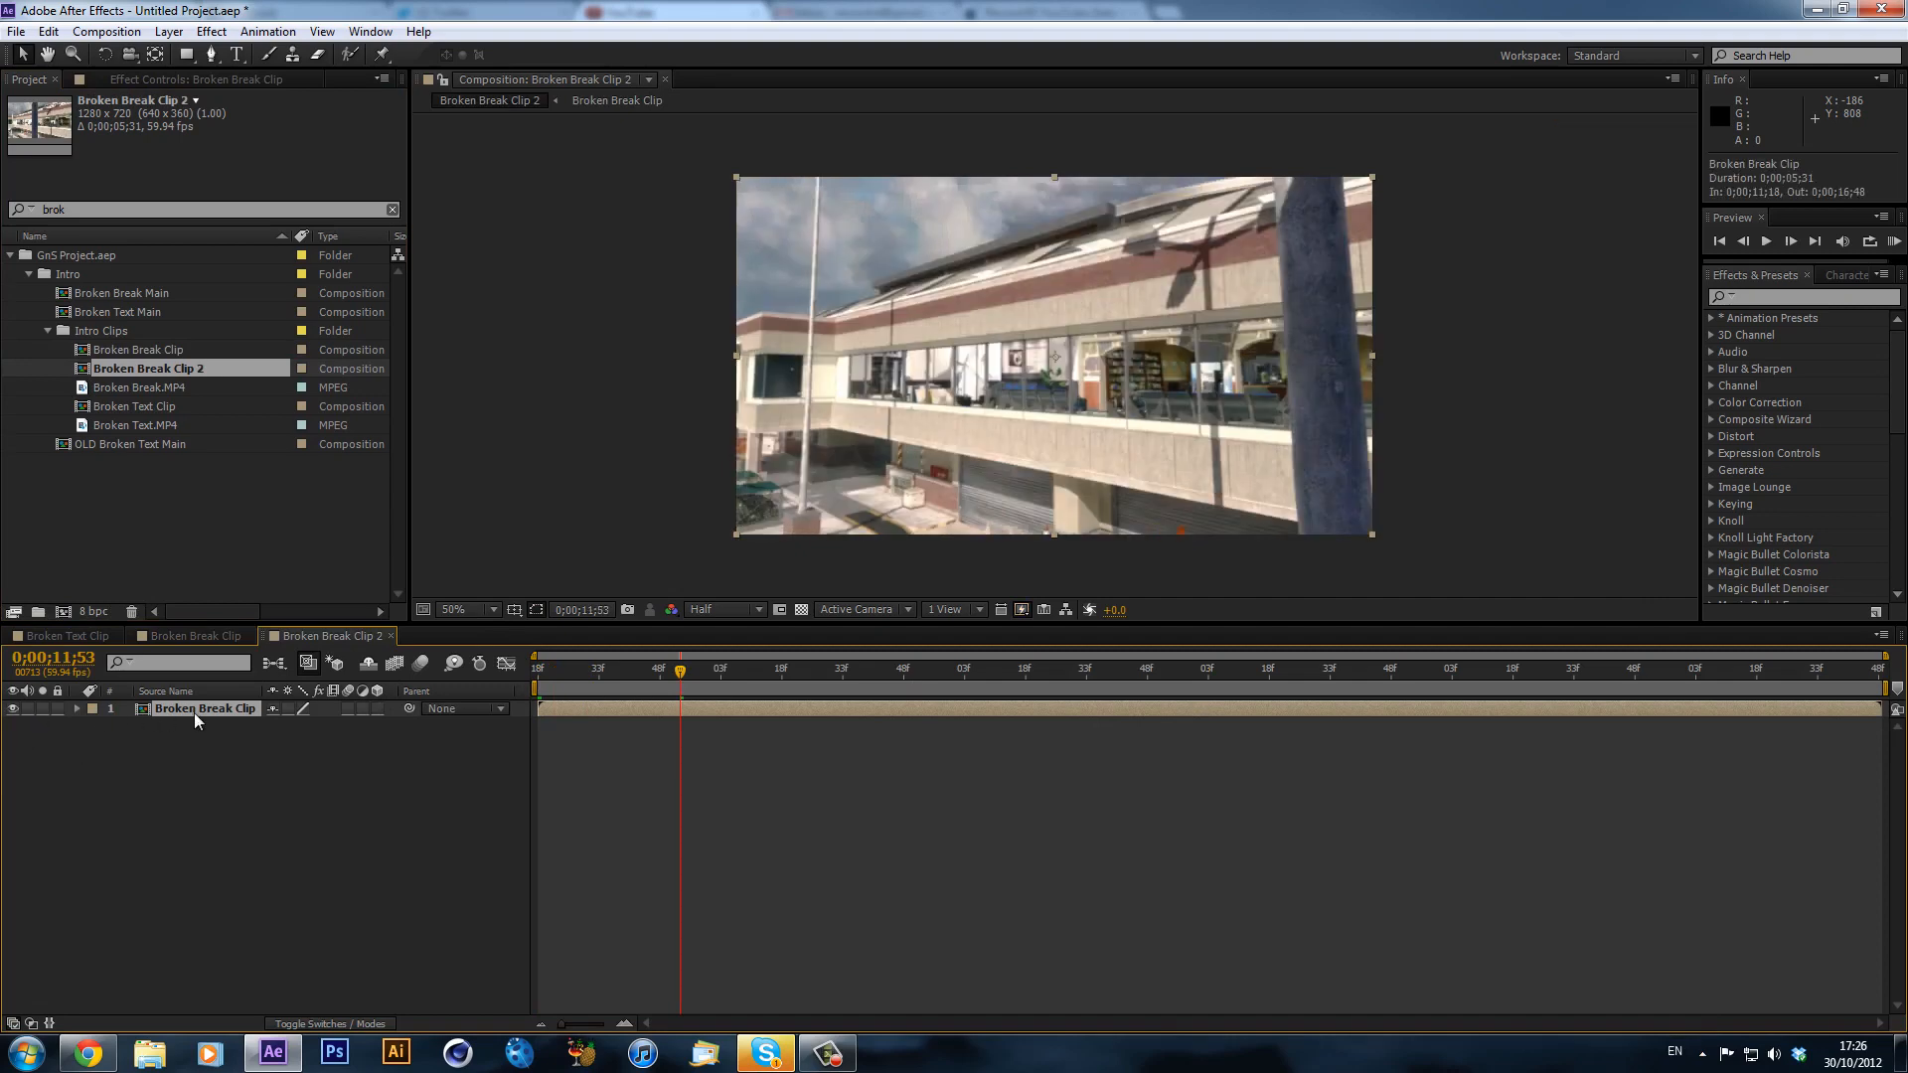
key(ctrl+d)
click(13, 725)
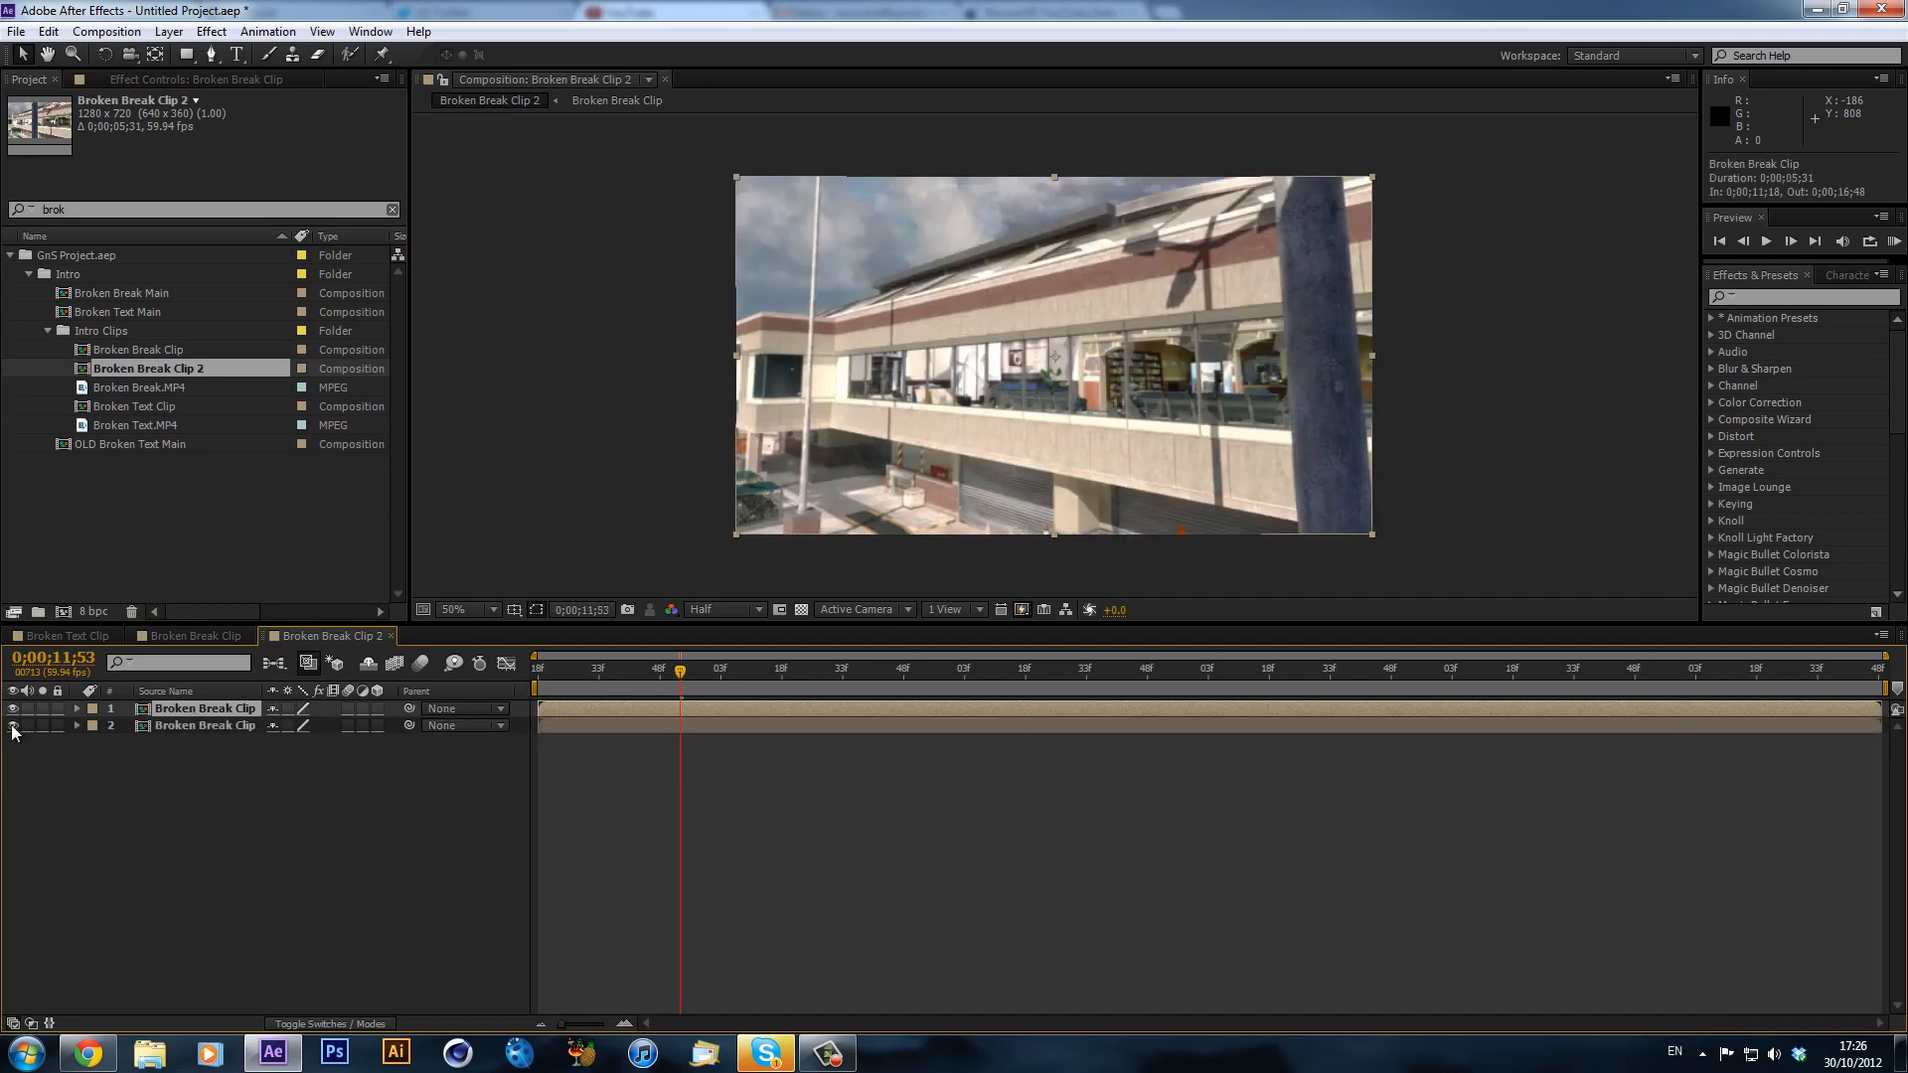
- Apply Fast Blur to the hidden lower Broken Break Clip layer and turn on Repeat Edge Pixels
click(212, 726)
click(1804, 298)
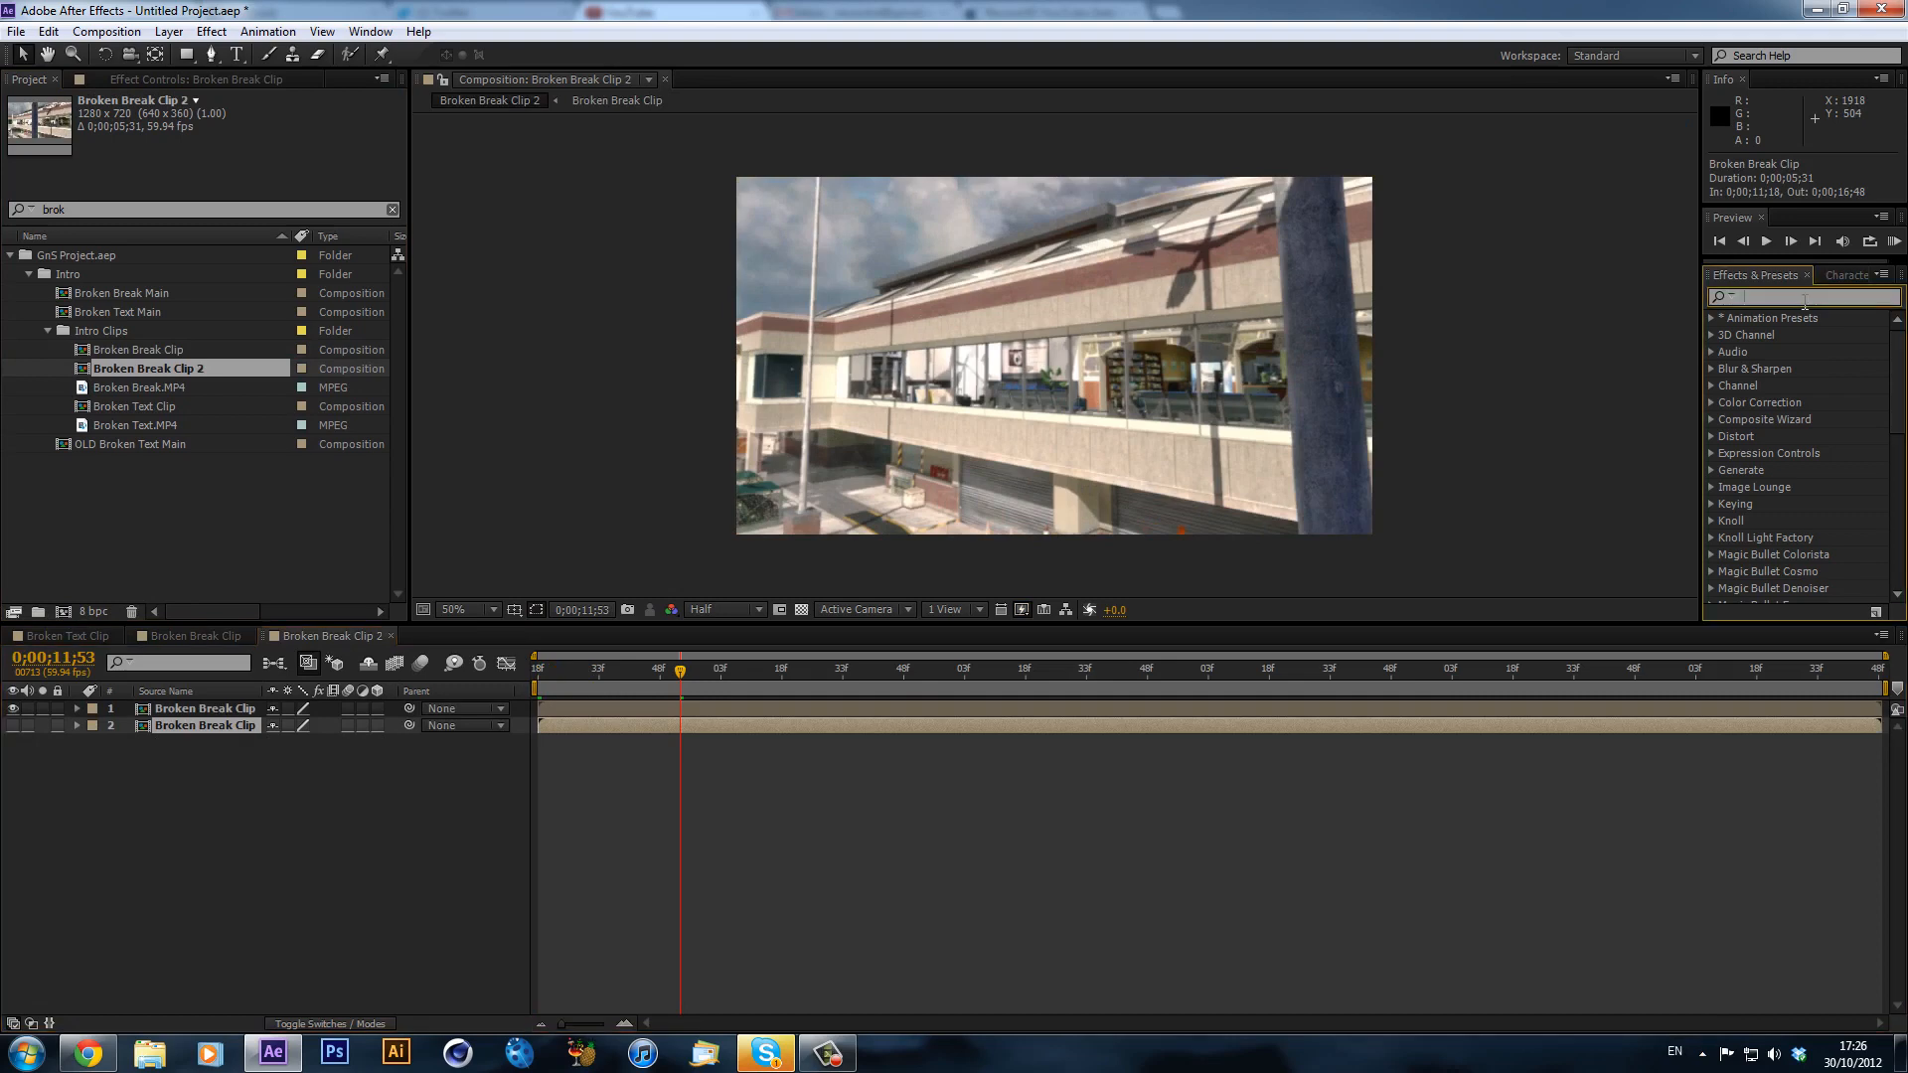
text(fast b)
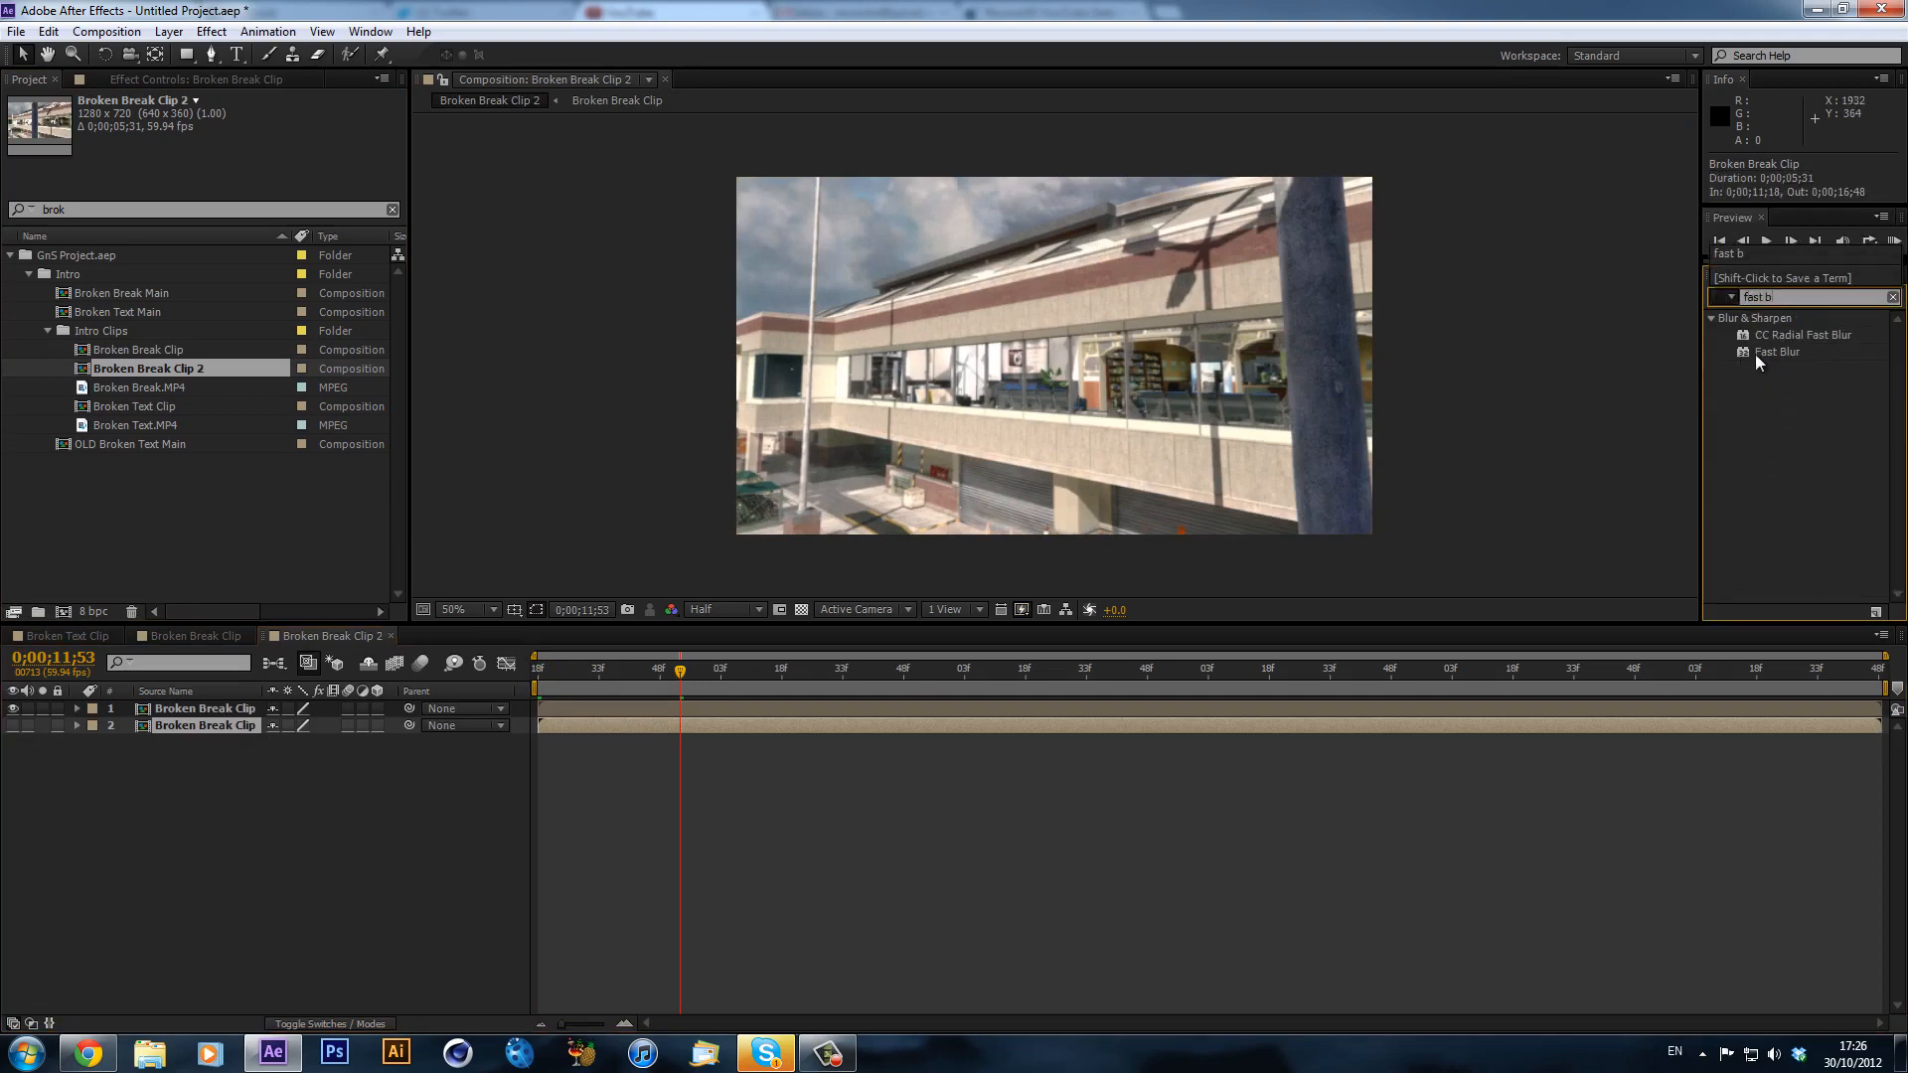
drag(1759, 352, 1415, 725)
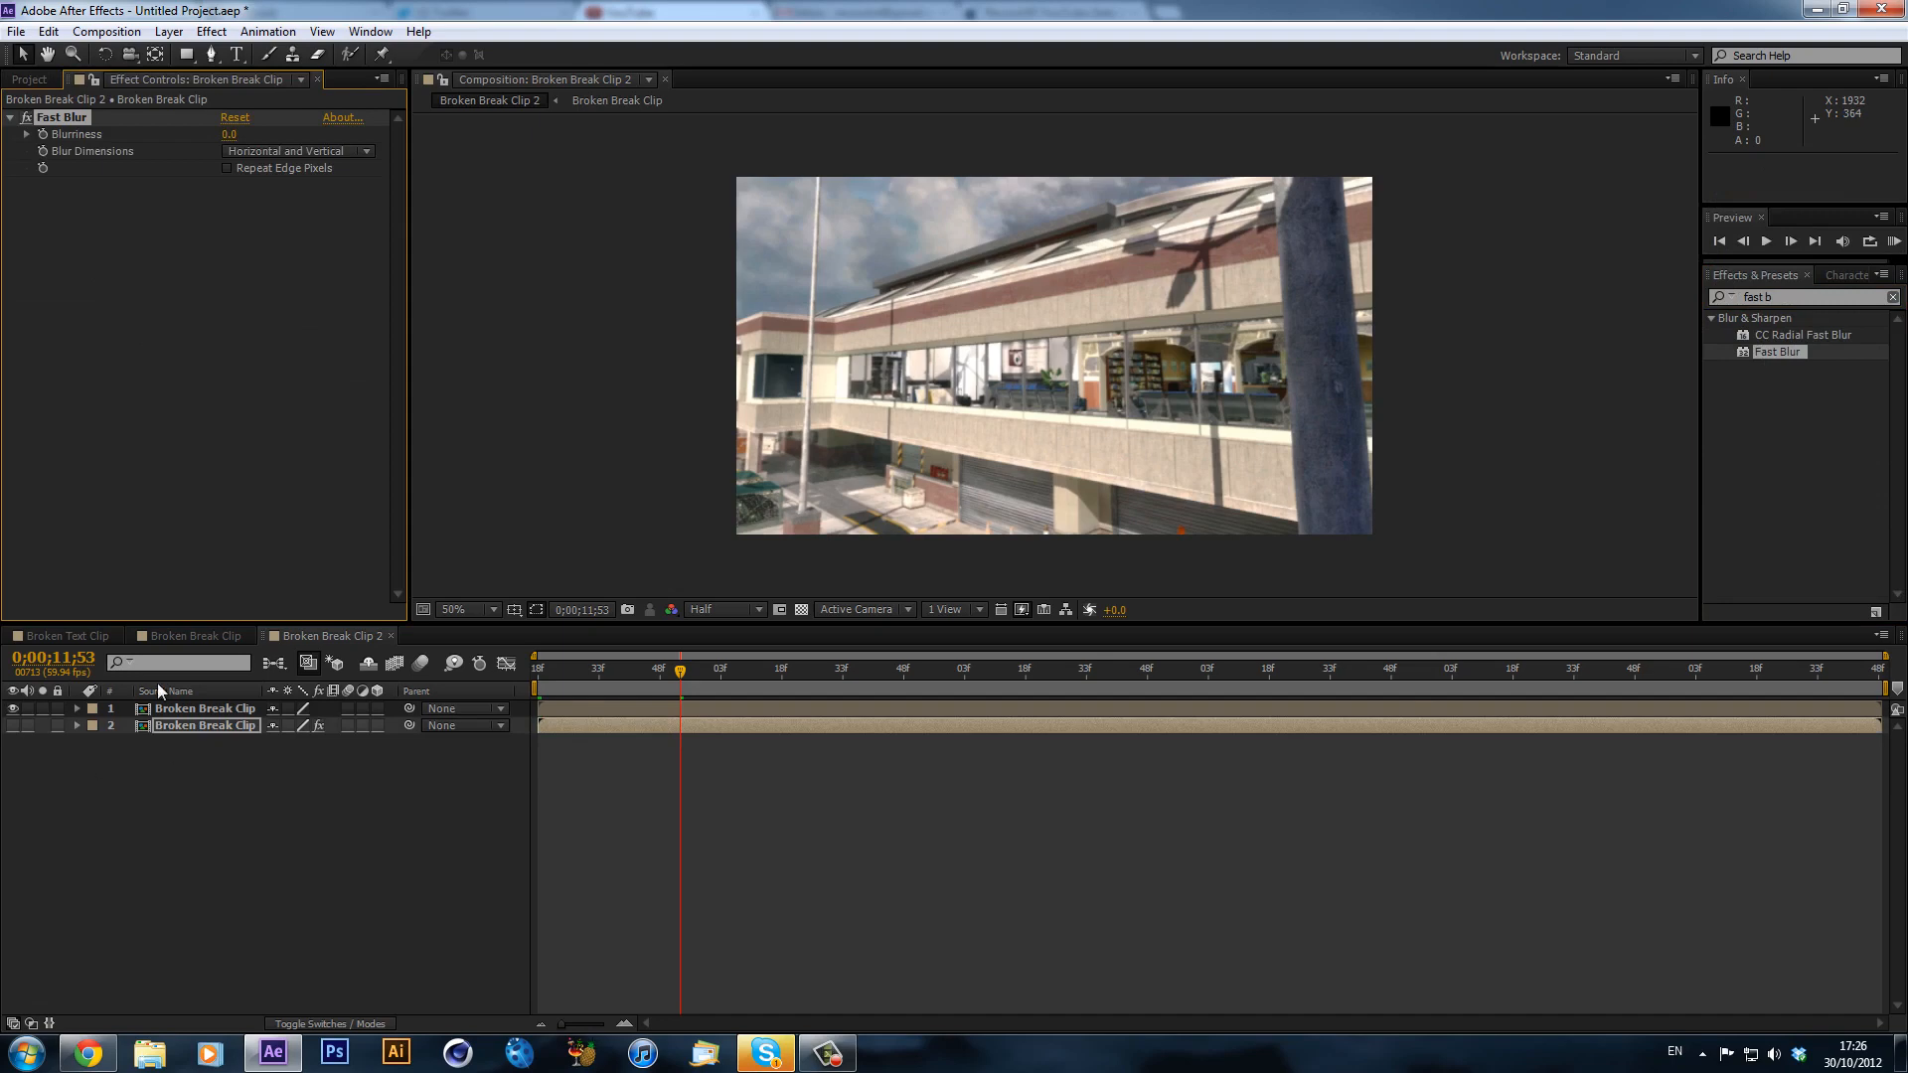
click(228, 167)
click(229, 134)
key(Return)
- Run Track Camera on the upper Broken Break Clip layer
click(184, 708)
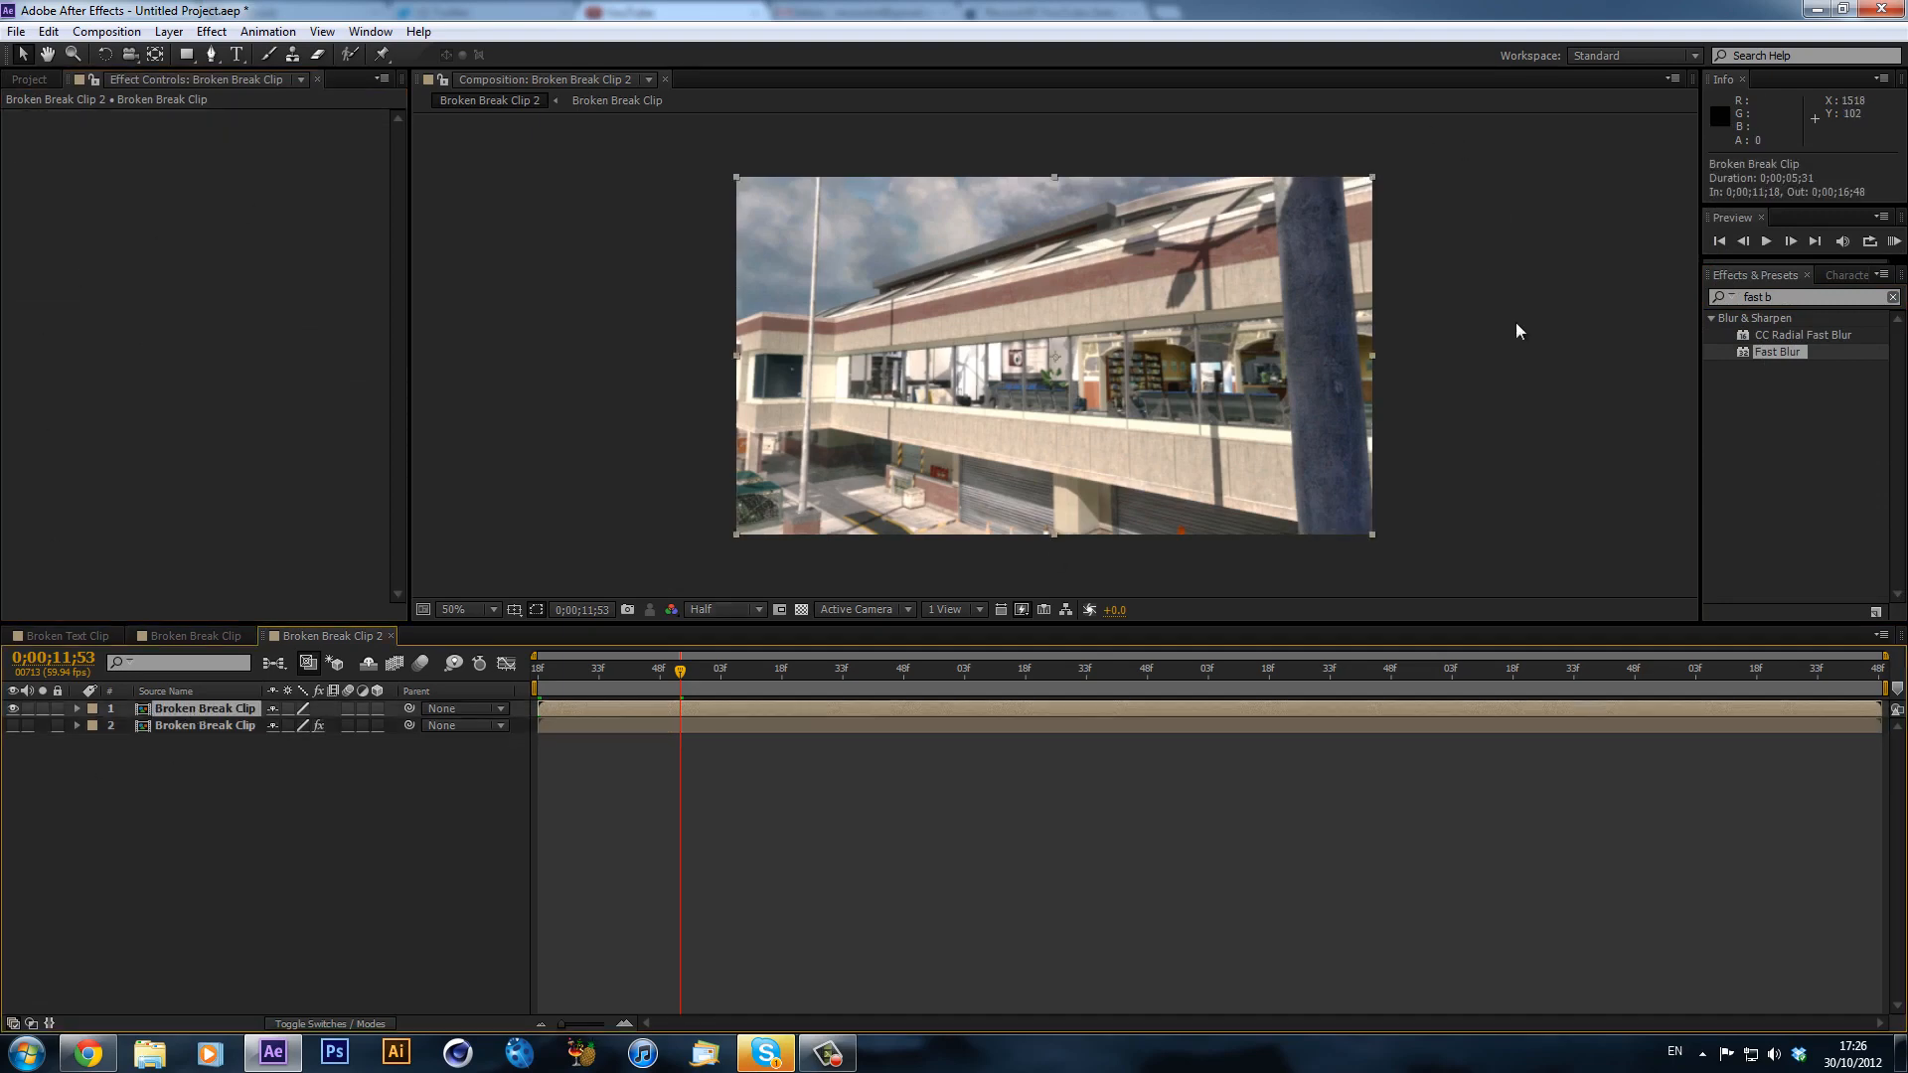
click(1789, 296)
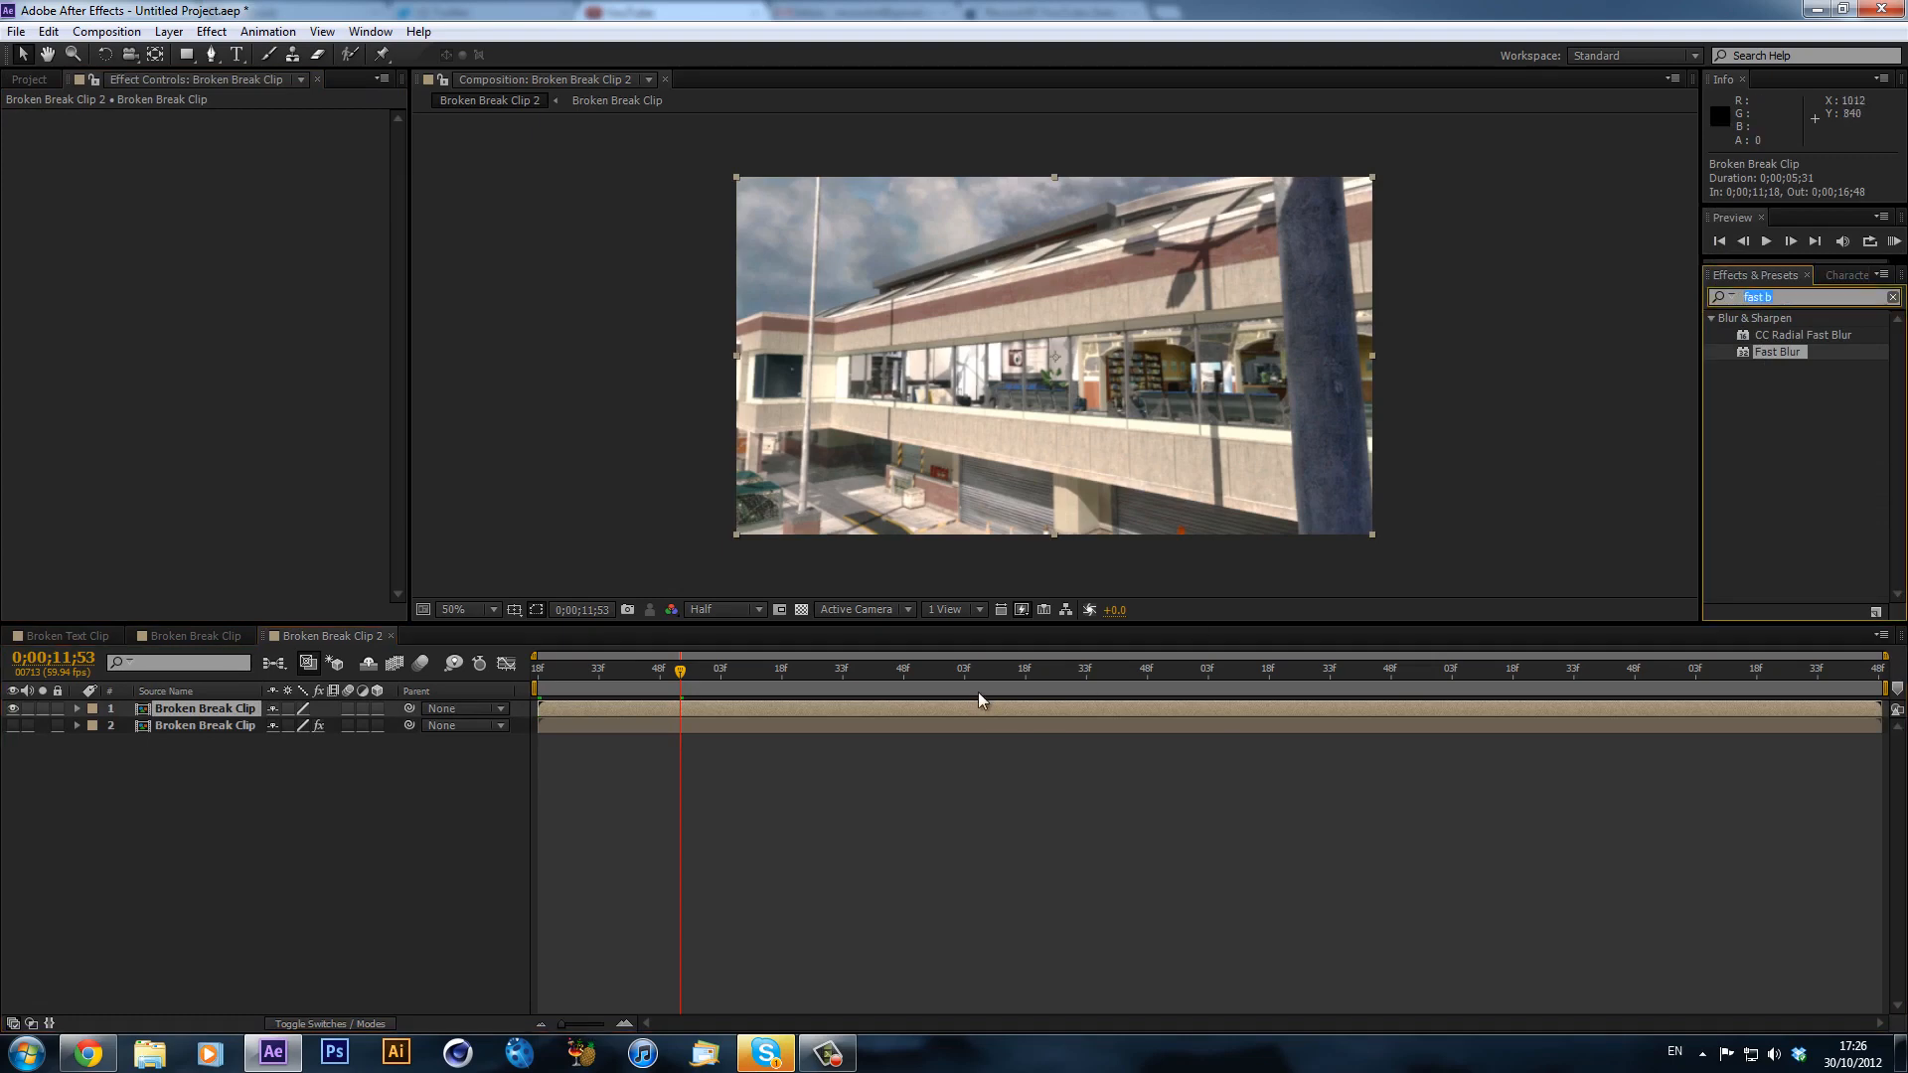
right_click(1008, 711)
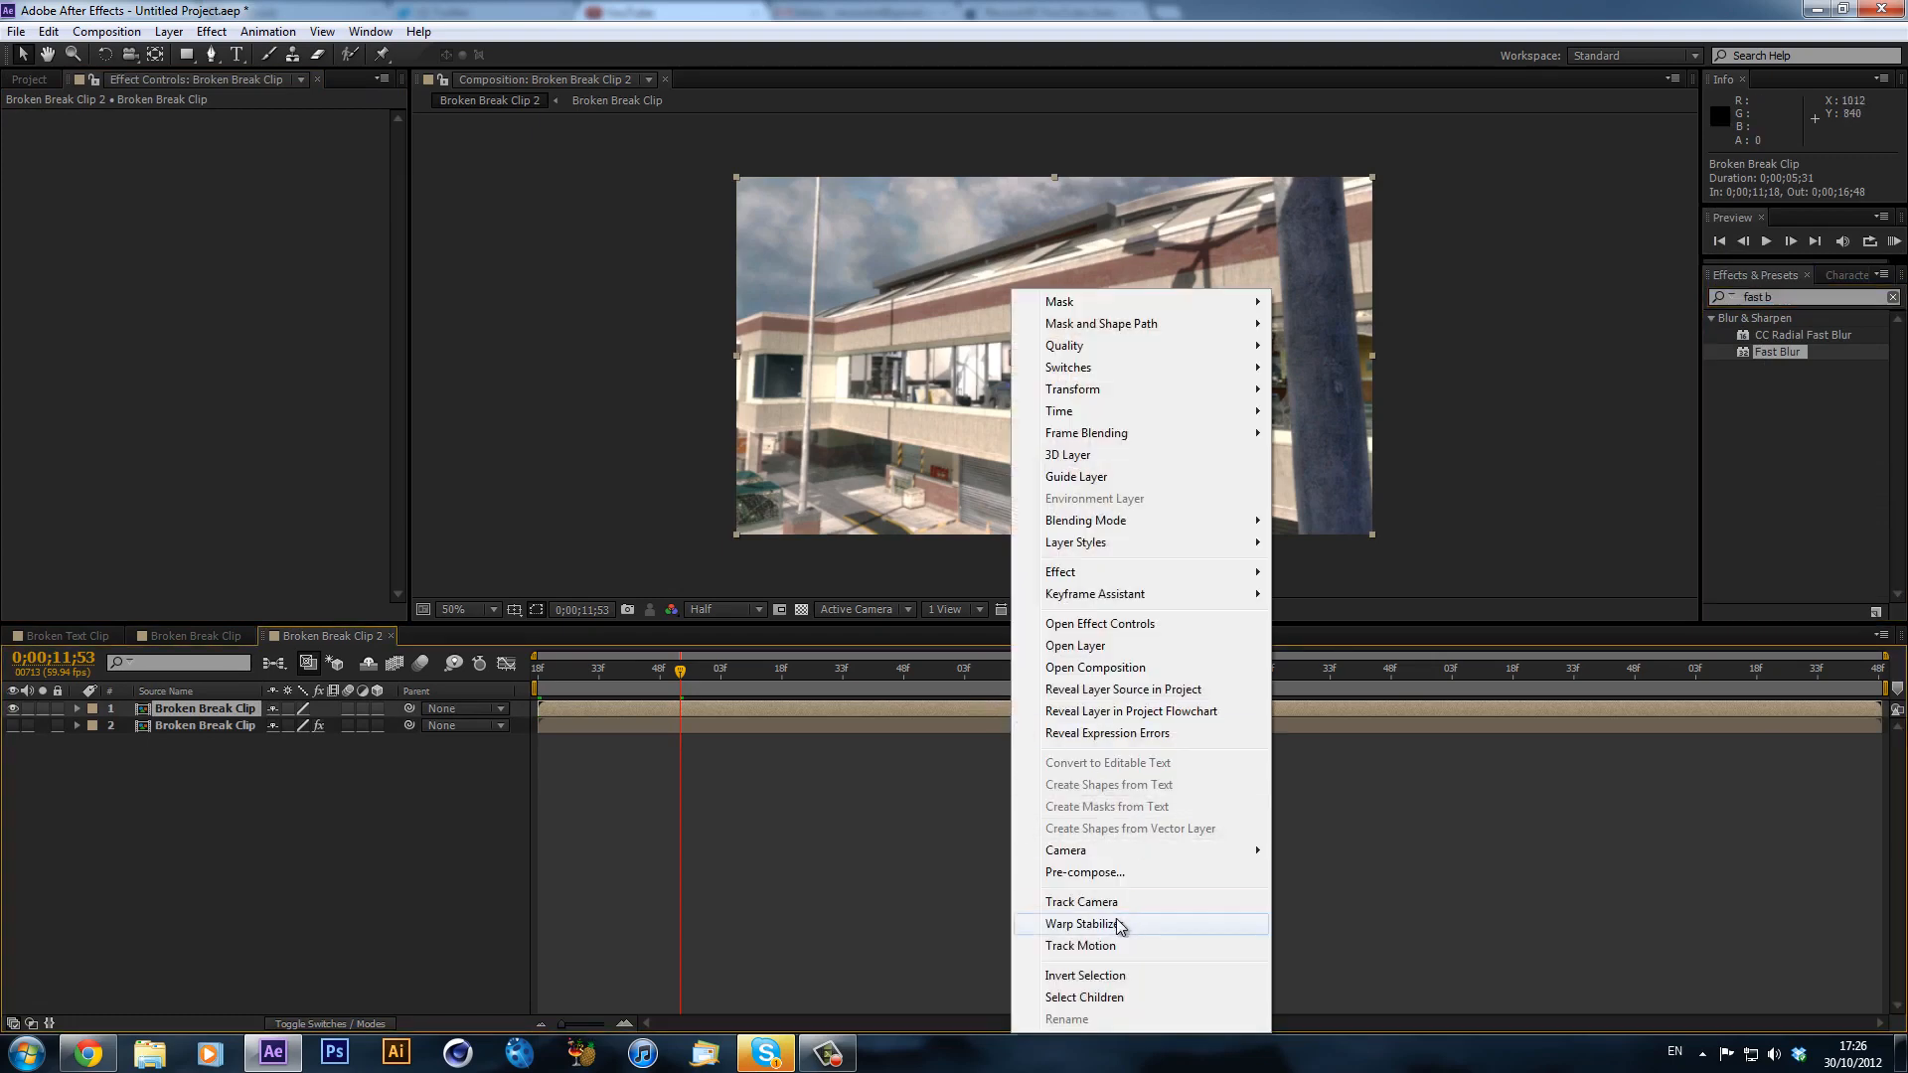
click(1081, 901)
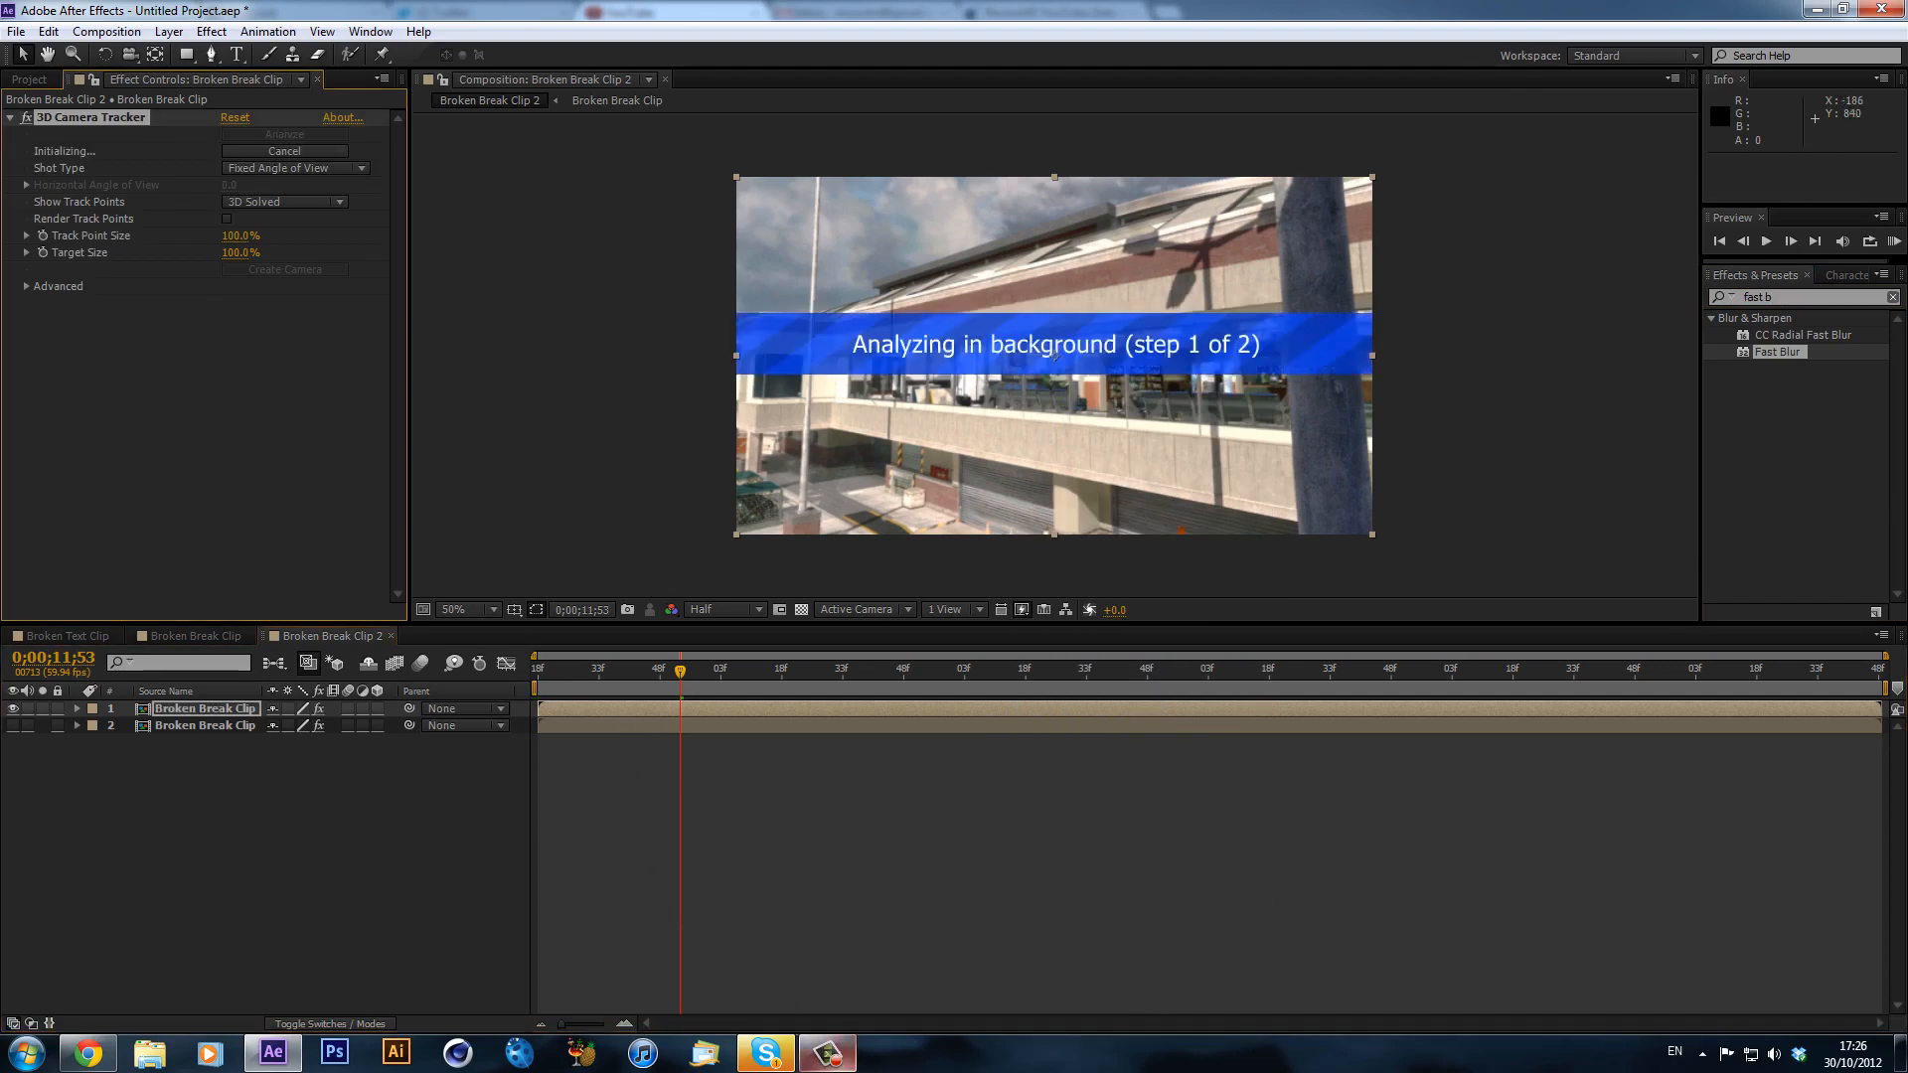
click(827, 1053)
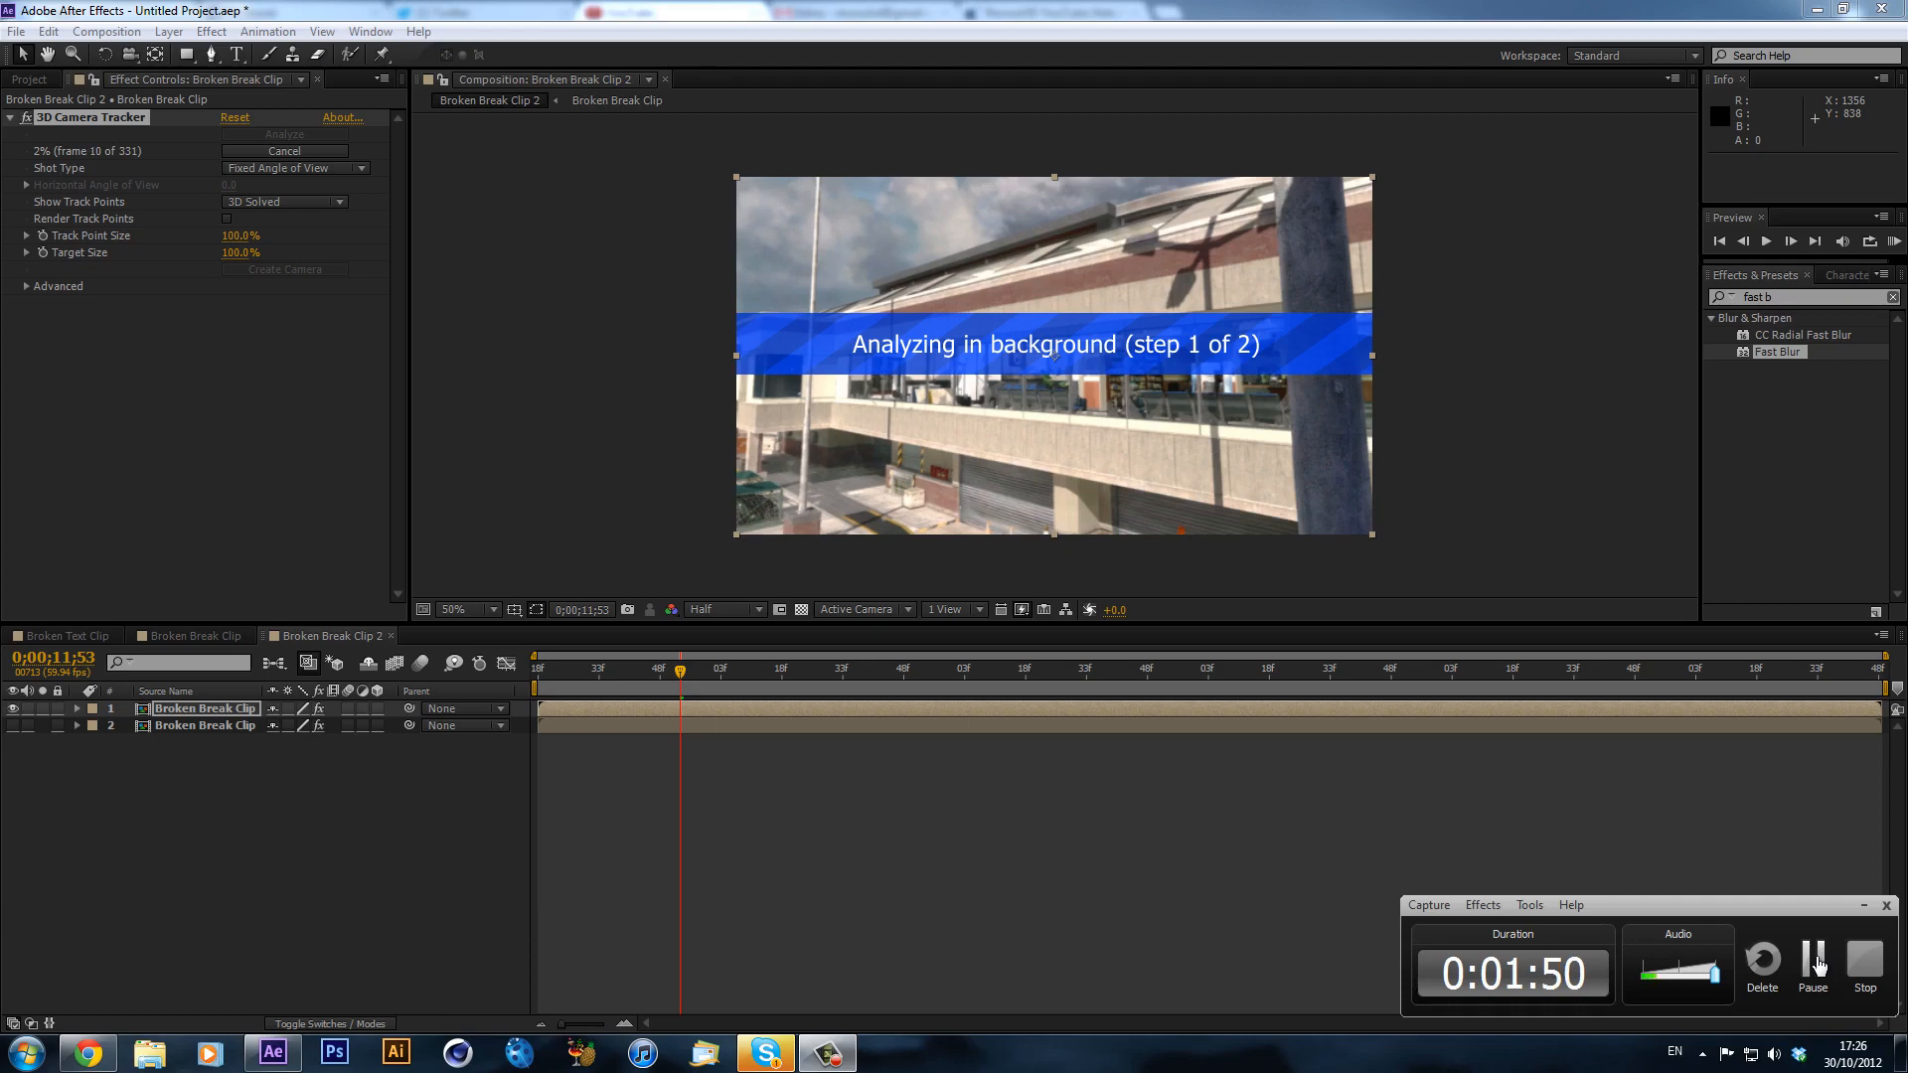
click(1816, 961)
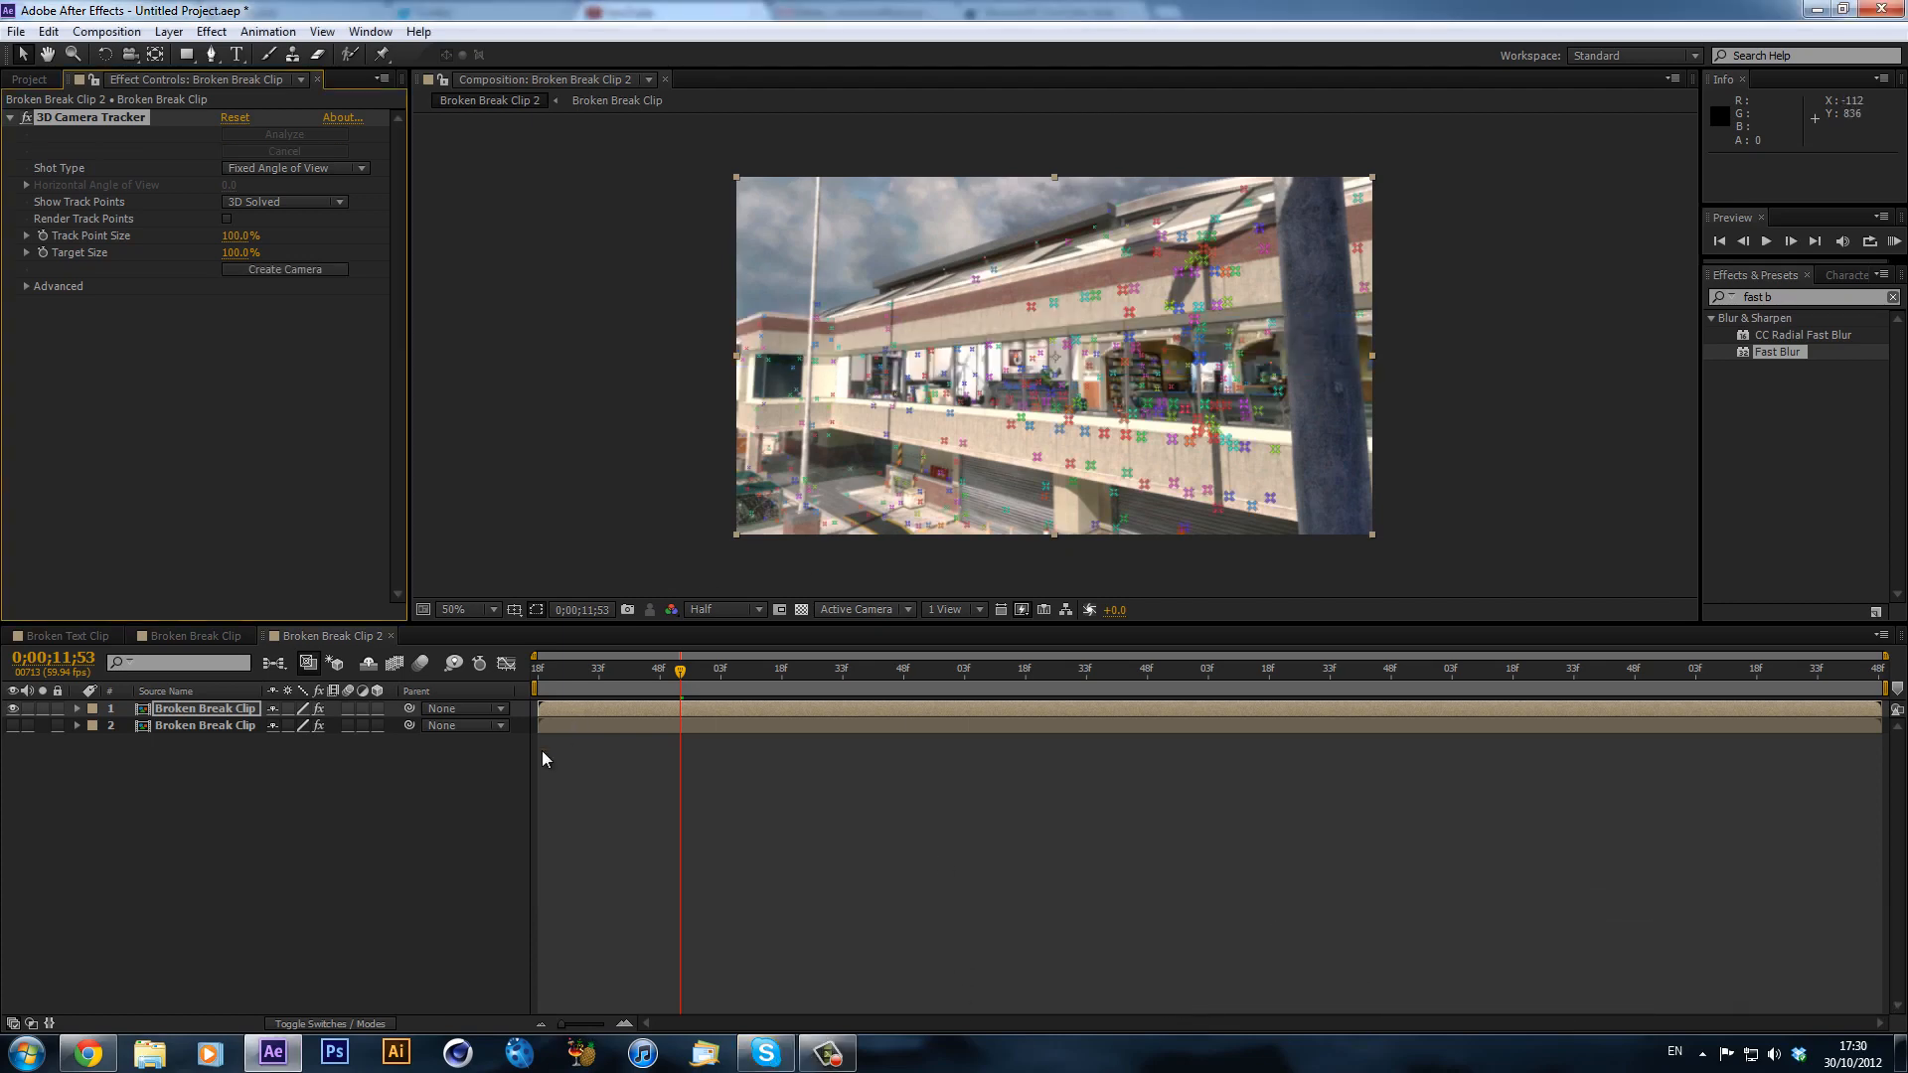
- At 0;00;13;00, select the track points on the concrete wall below the windows and create a null and camera from them
drag(577, 678, 1103, 680)
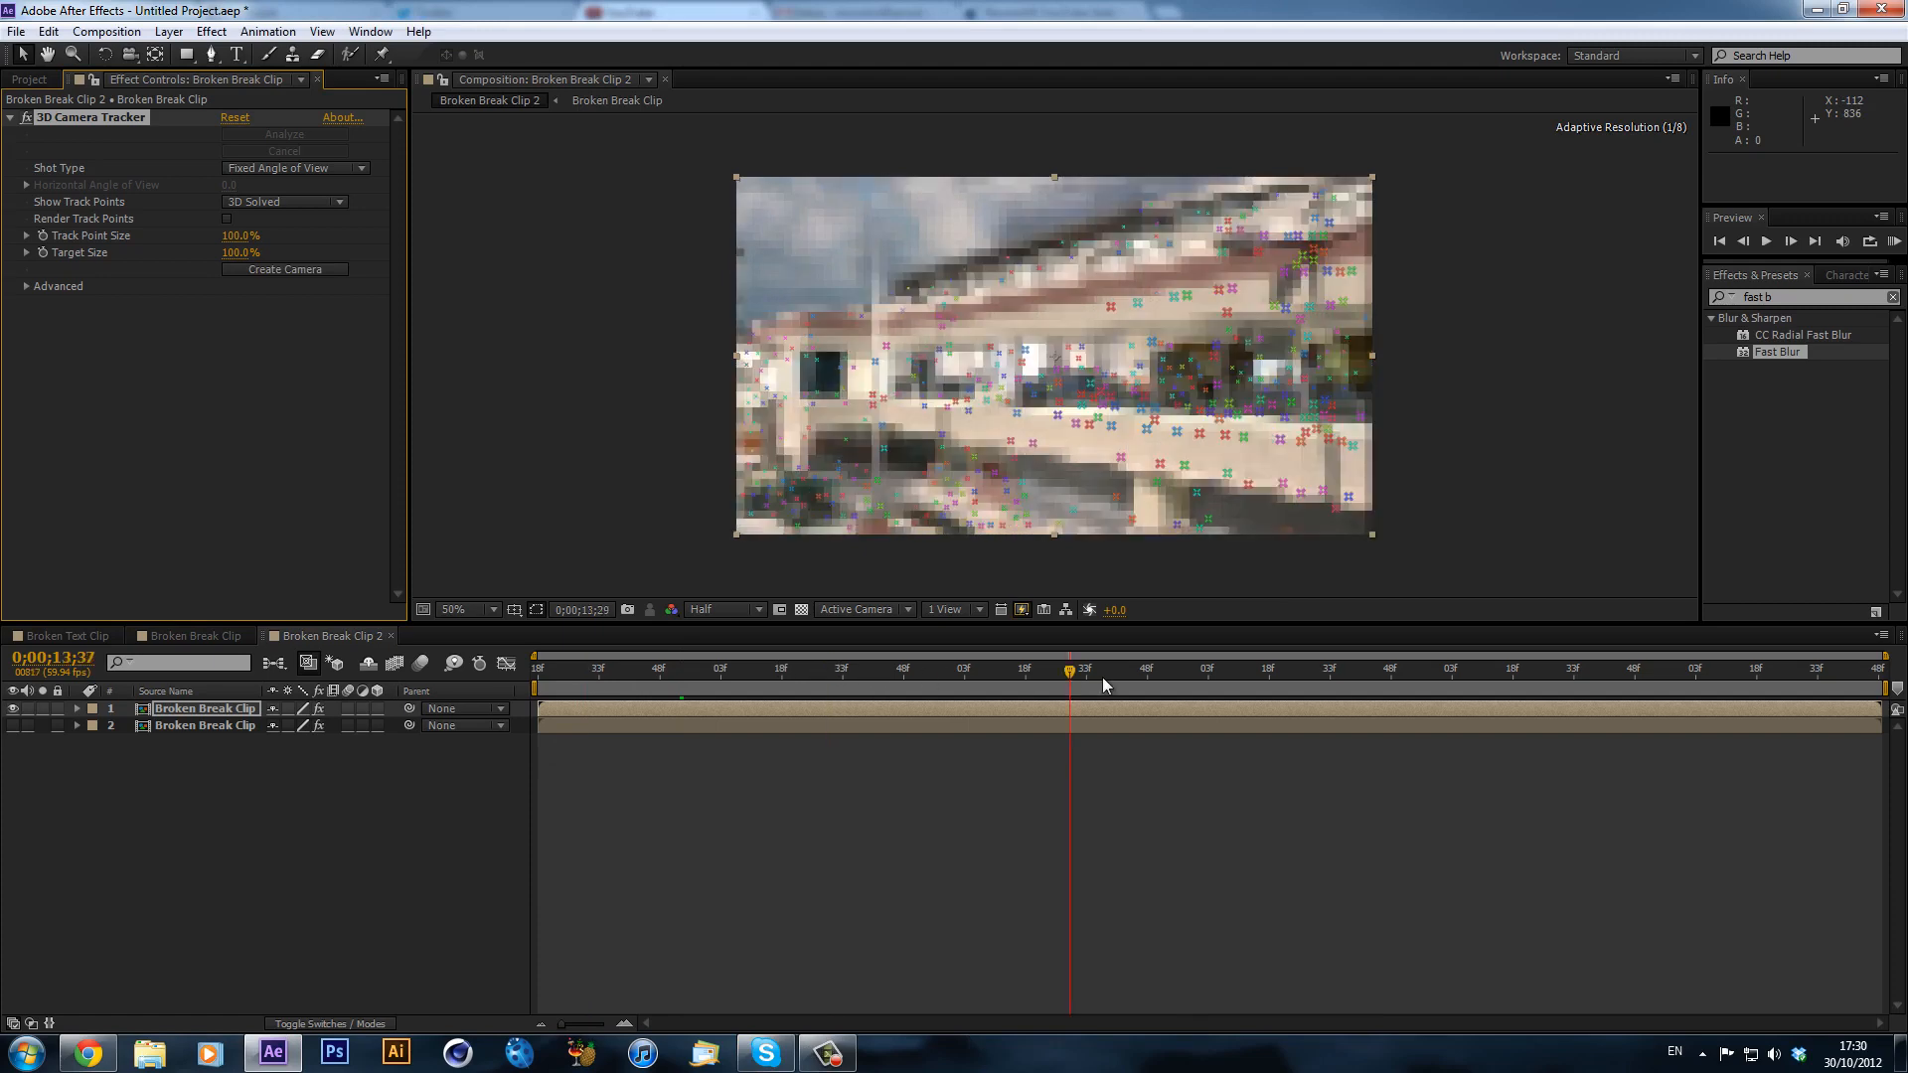
click(1164, 676)
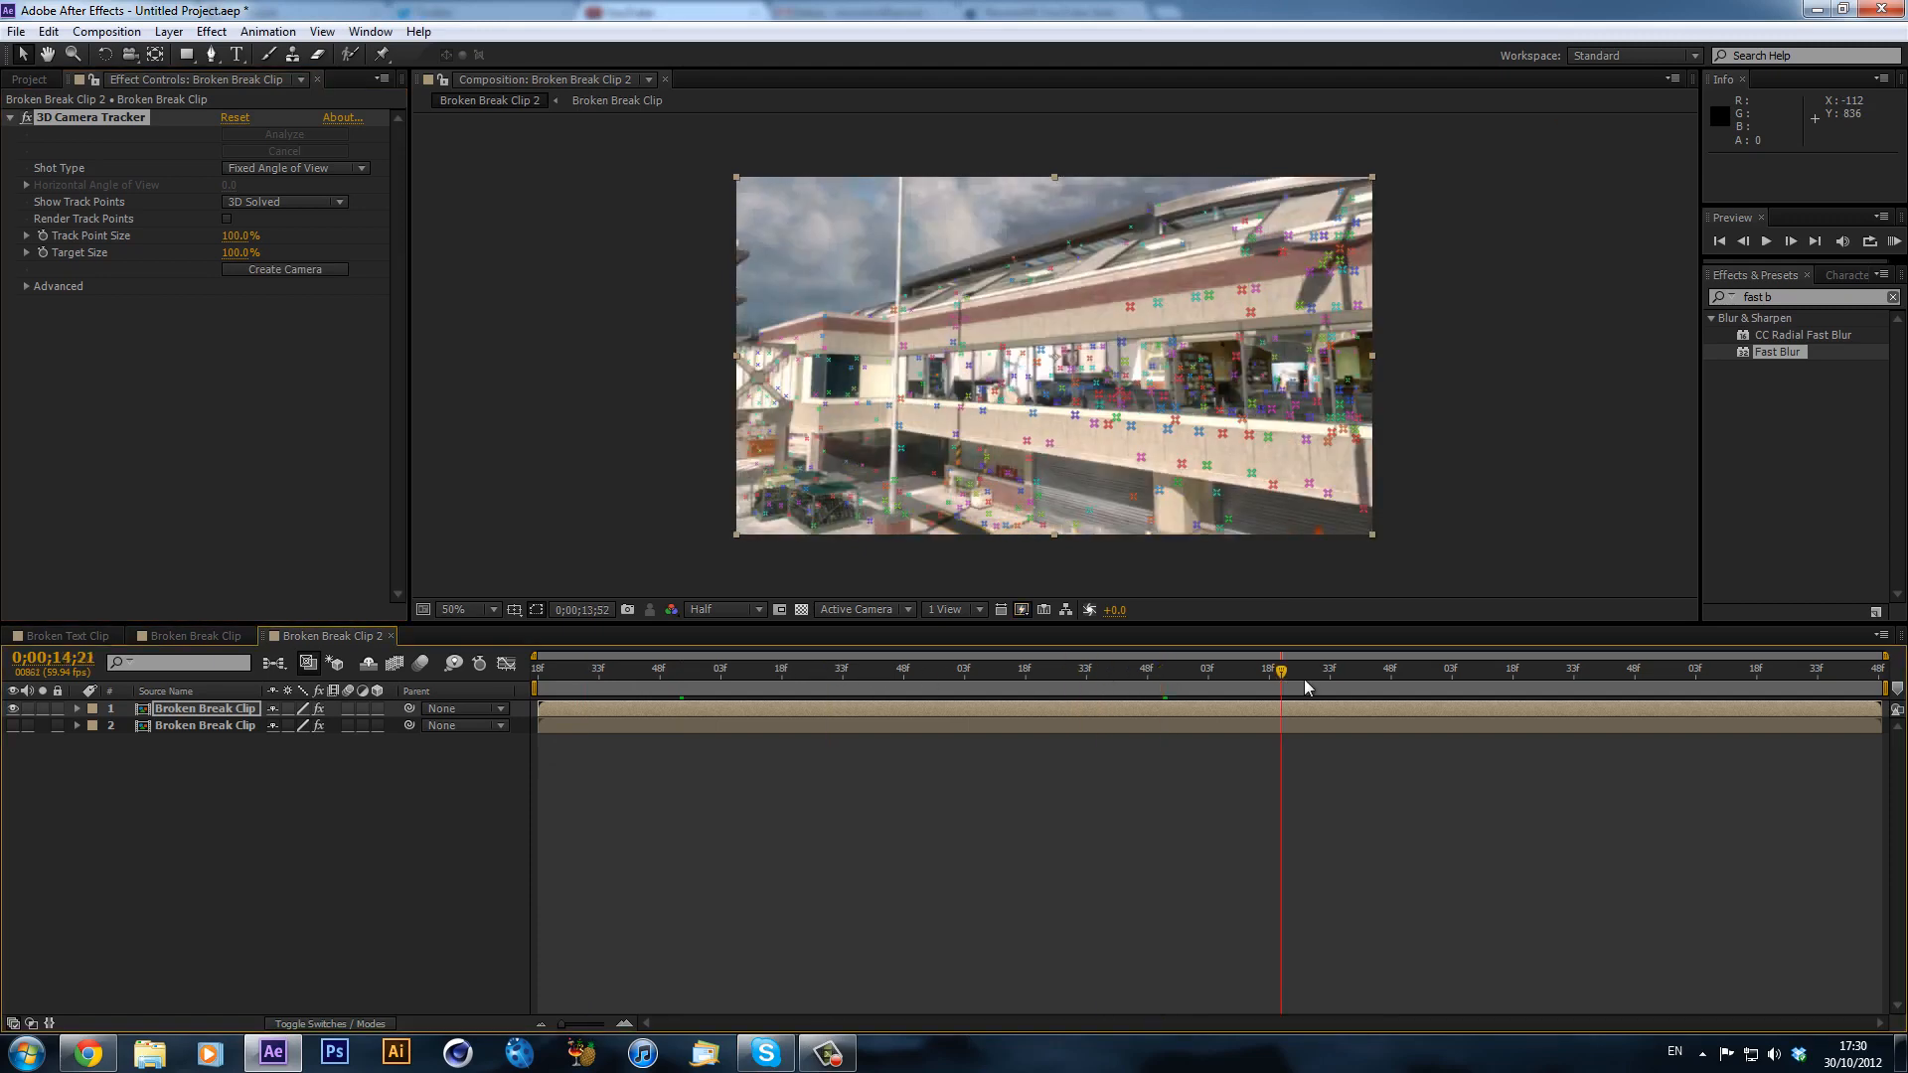
drag(1304, 686, 953, 680)
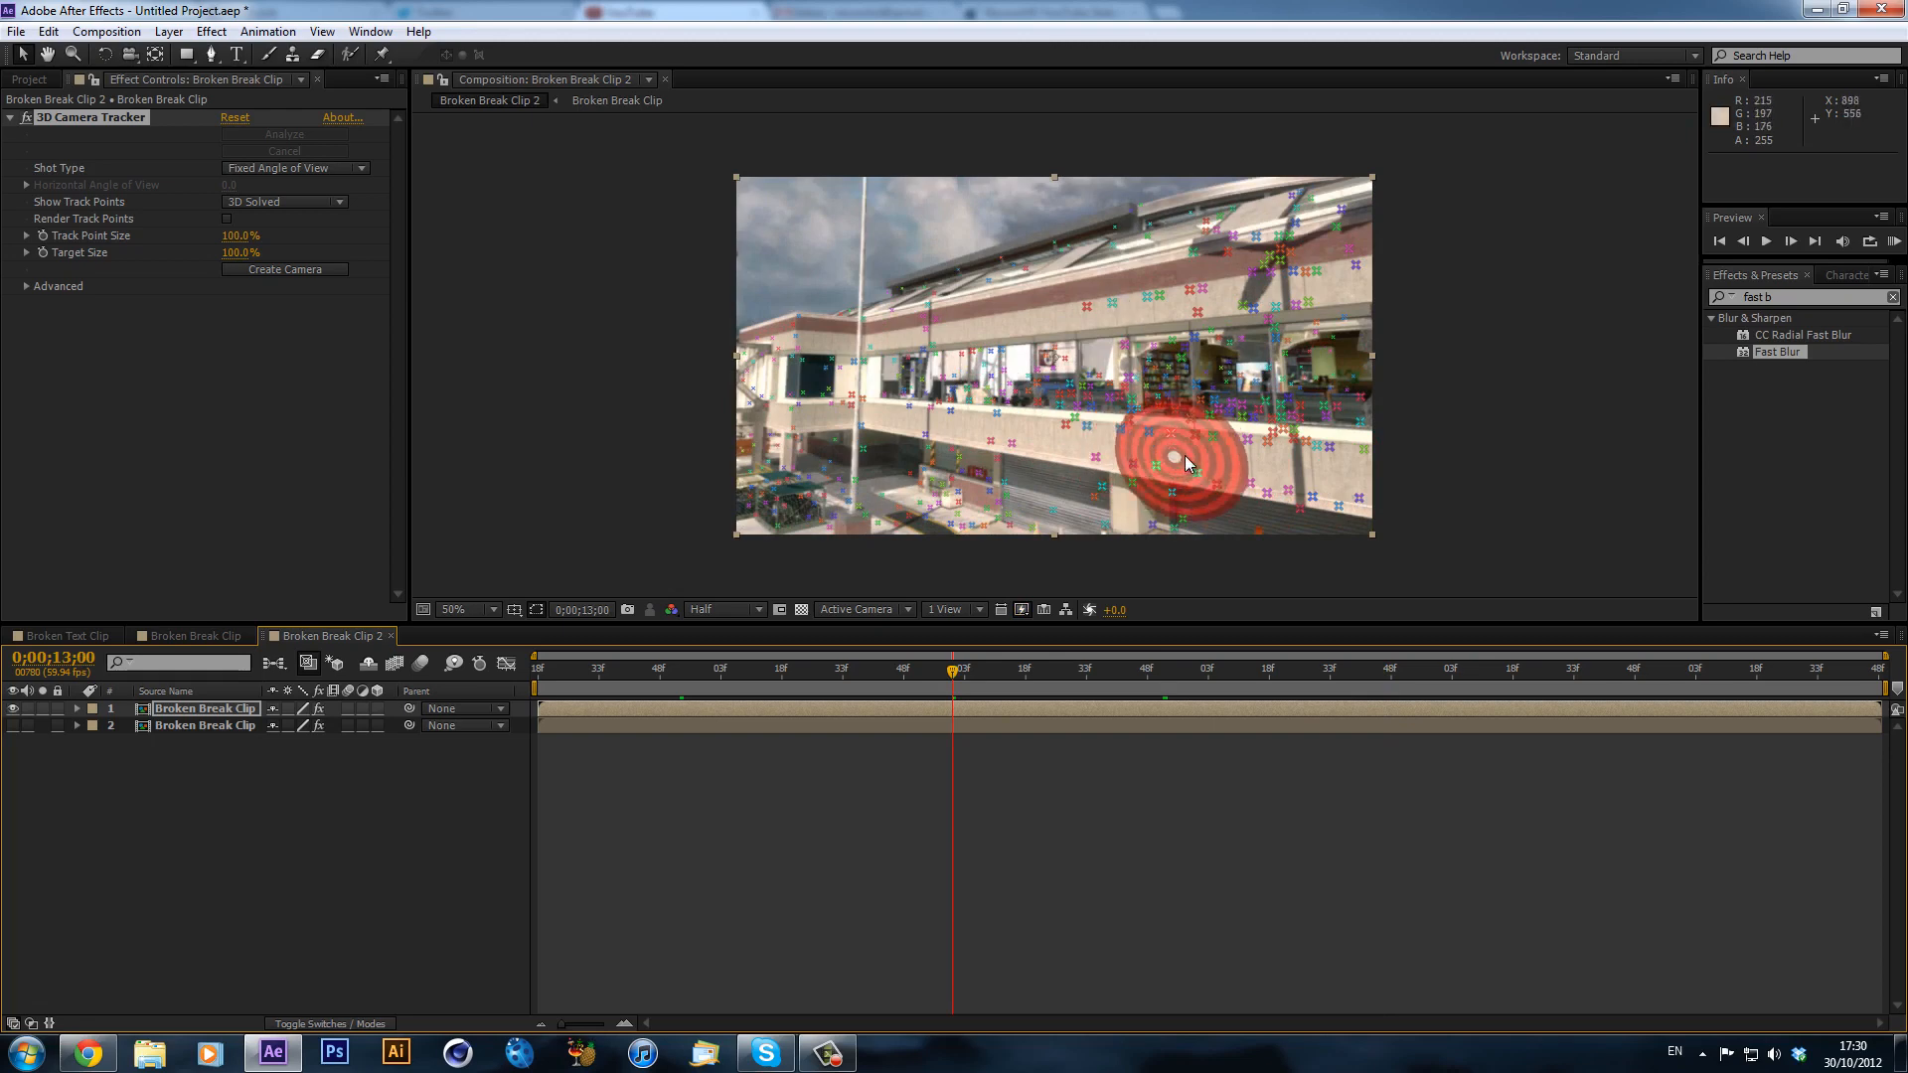
click(1086, 425)
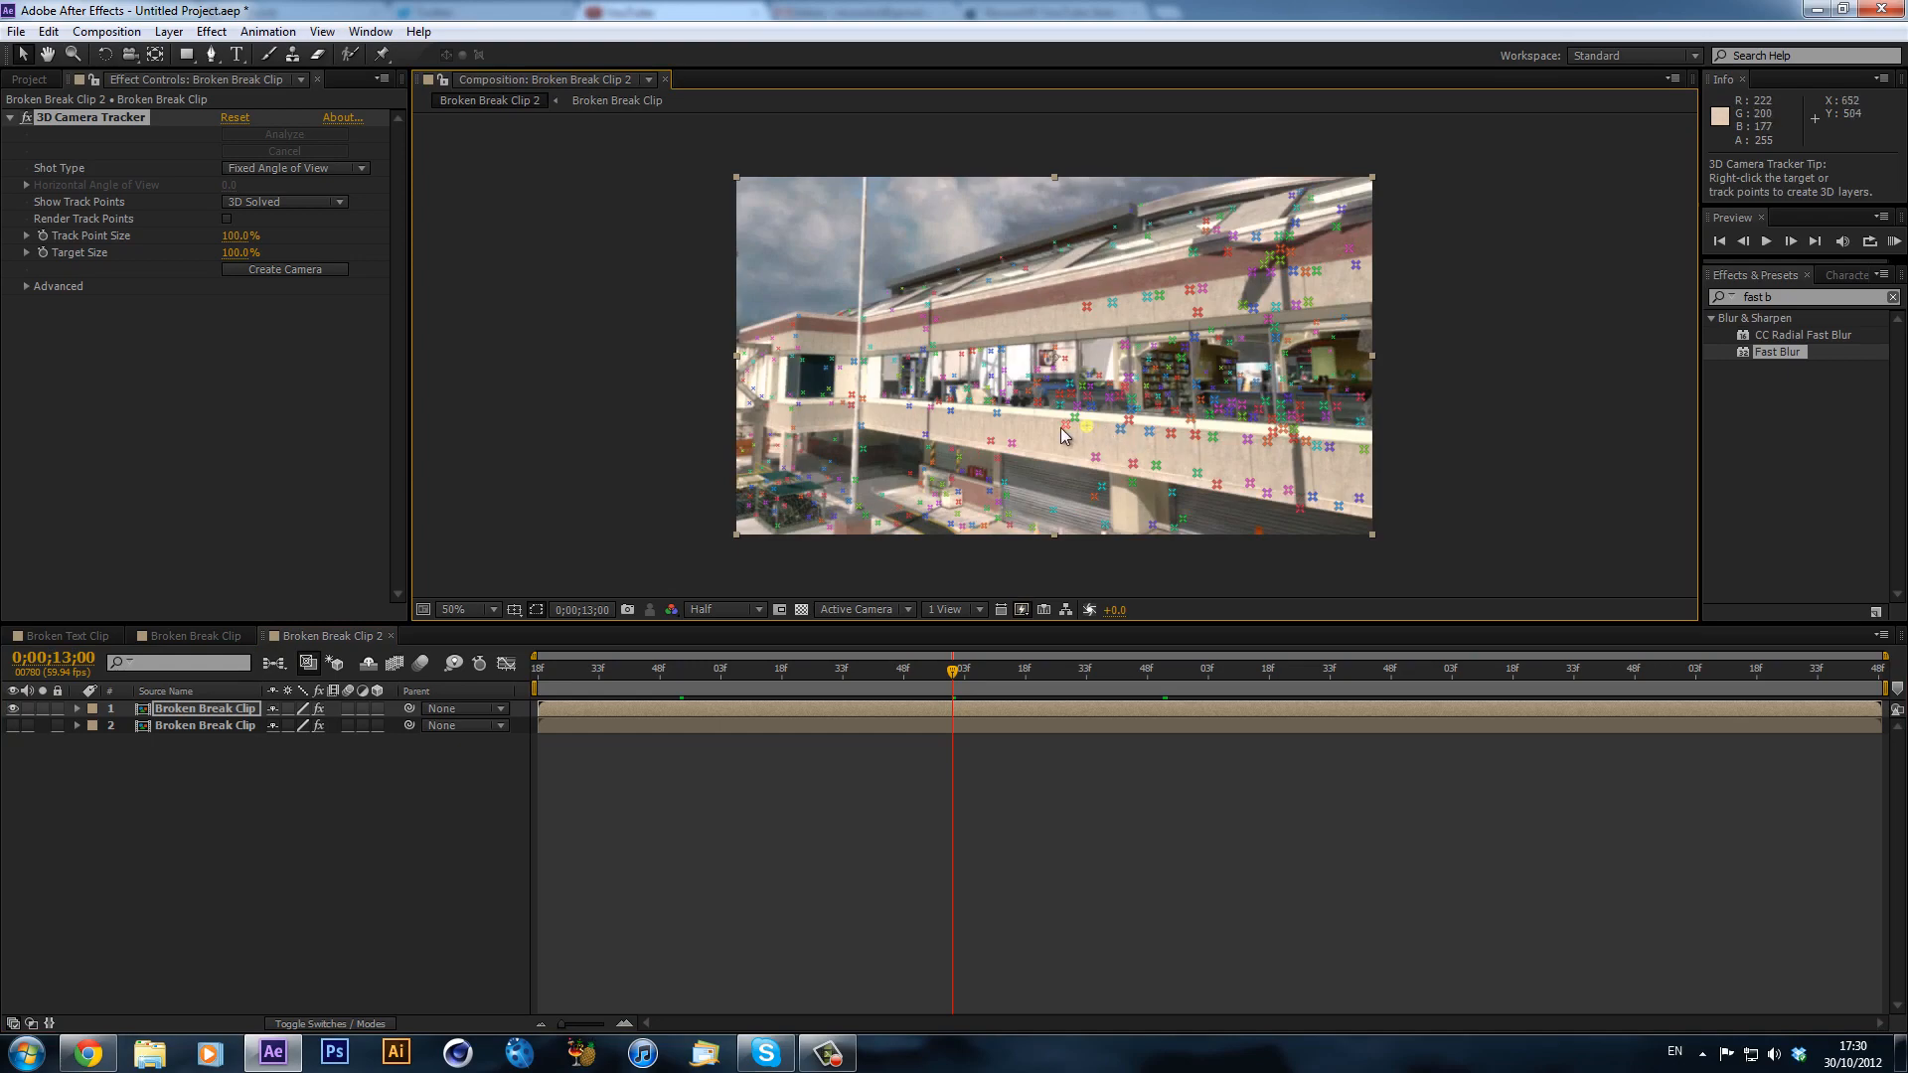
mouse_move(1059, 427)
mouse_down()
mouse_move(1278, 447)
mouse_move(1248, 437)
mouse_move(1128, 428)
mouse_move(1211, 477)
mouse_move(1312, 492)
mouse_move(1081, 445)
mouse_up()
right_click(1221, 465)
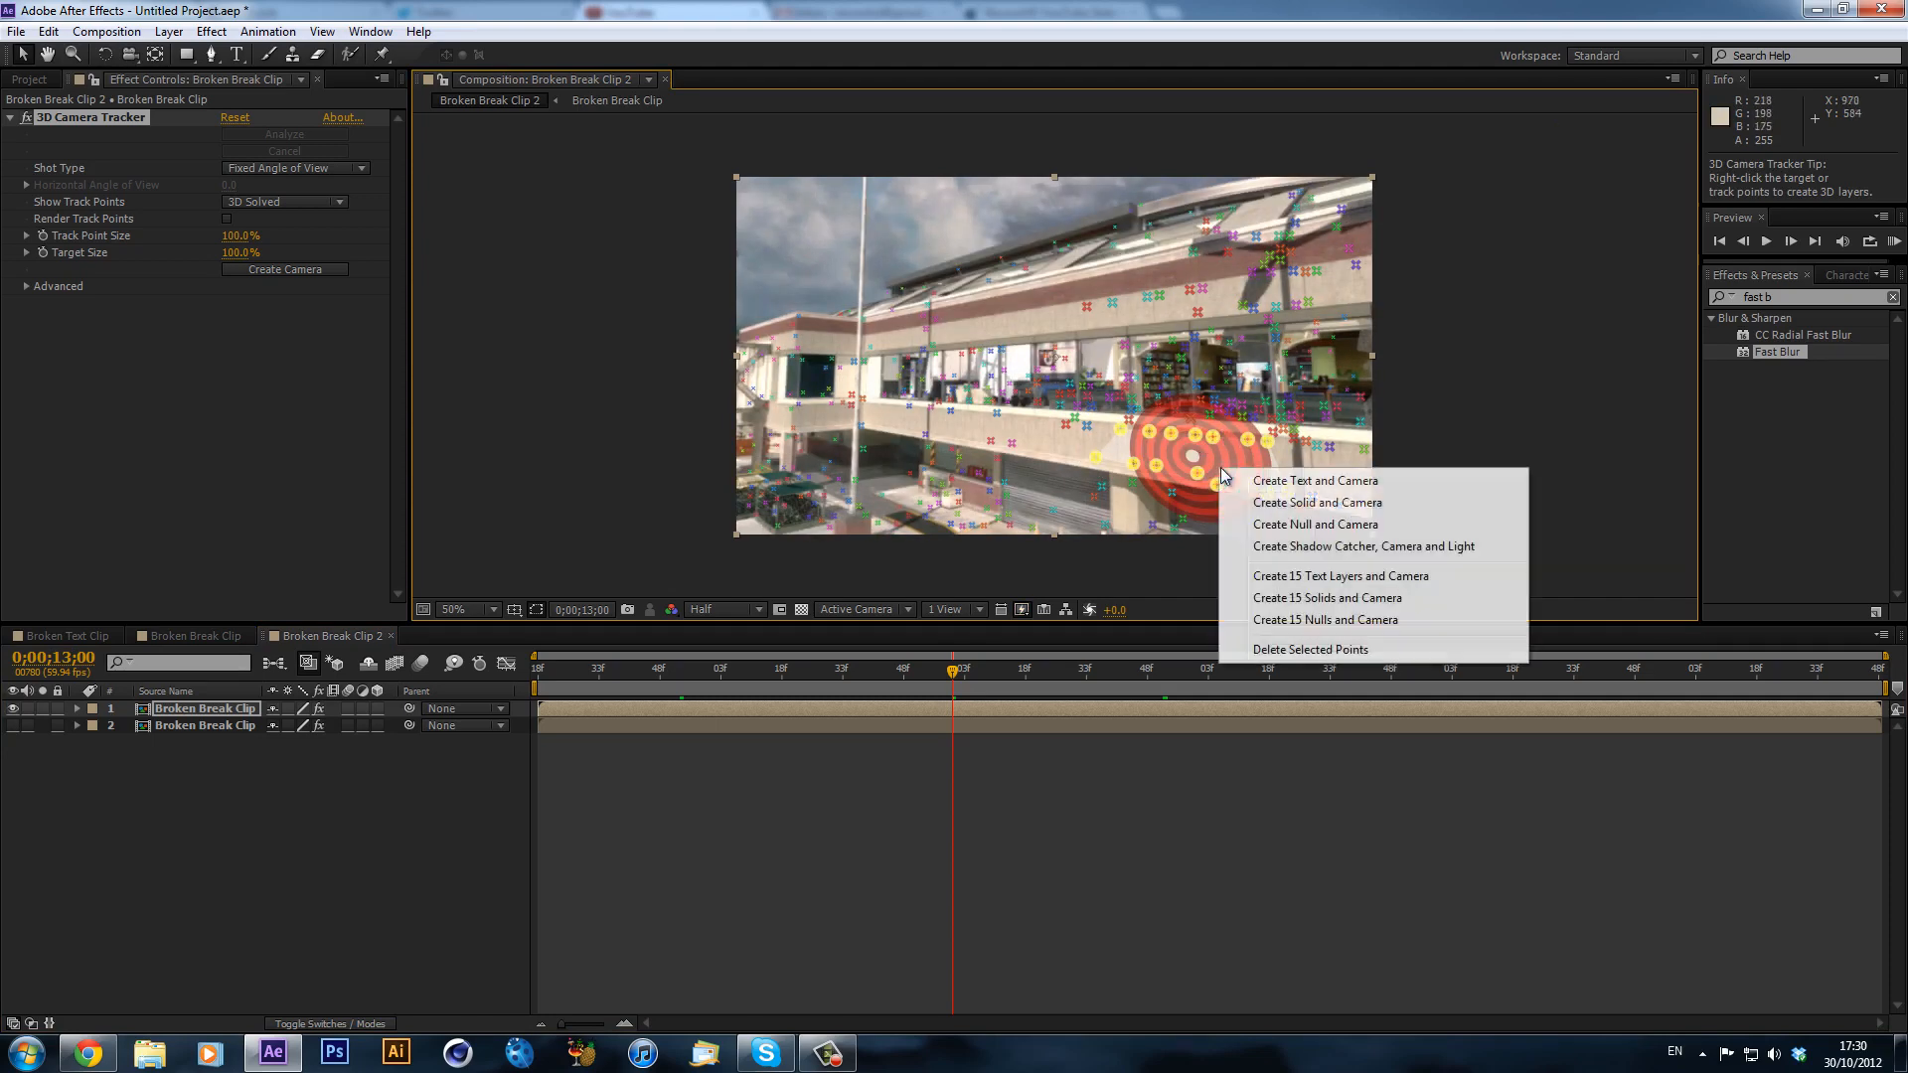
click(1247, 525)
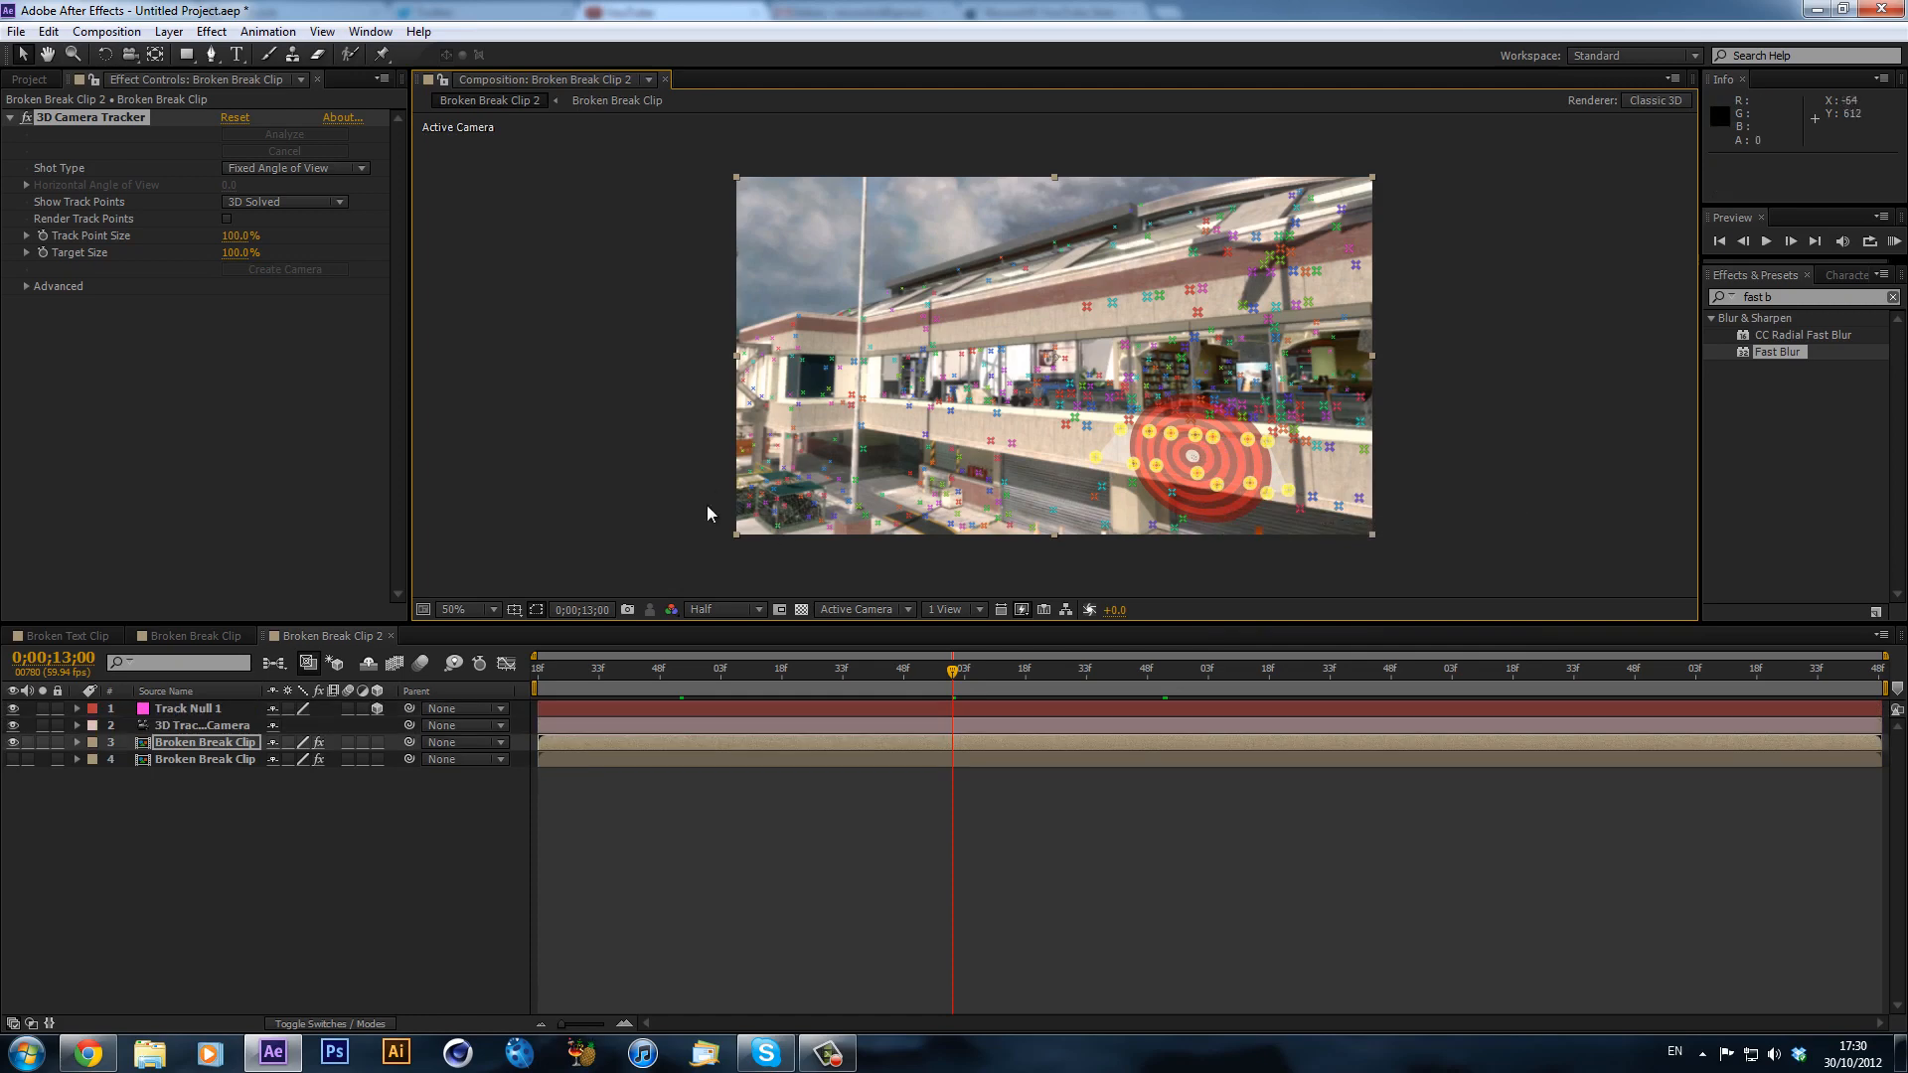
- Add a new gray solid above the tracked layers and make it a 3D layer
drag(573, 681, 1036, 672)
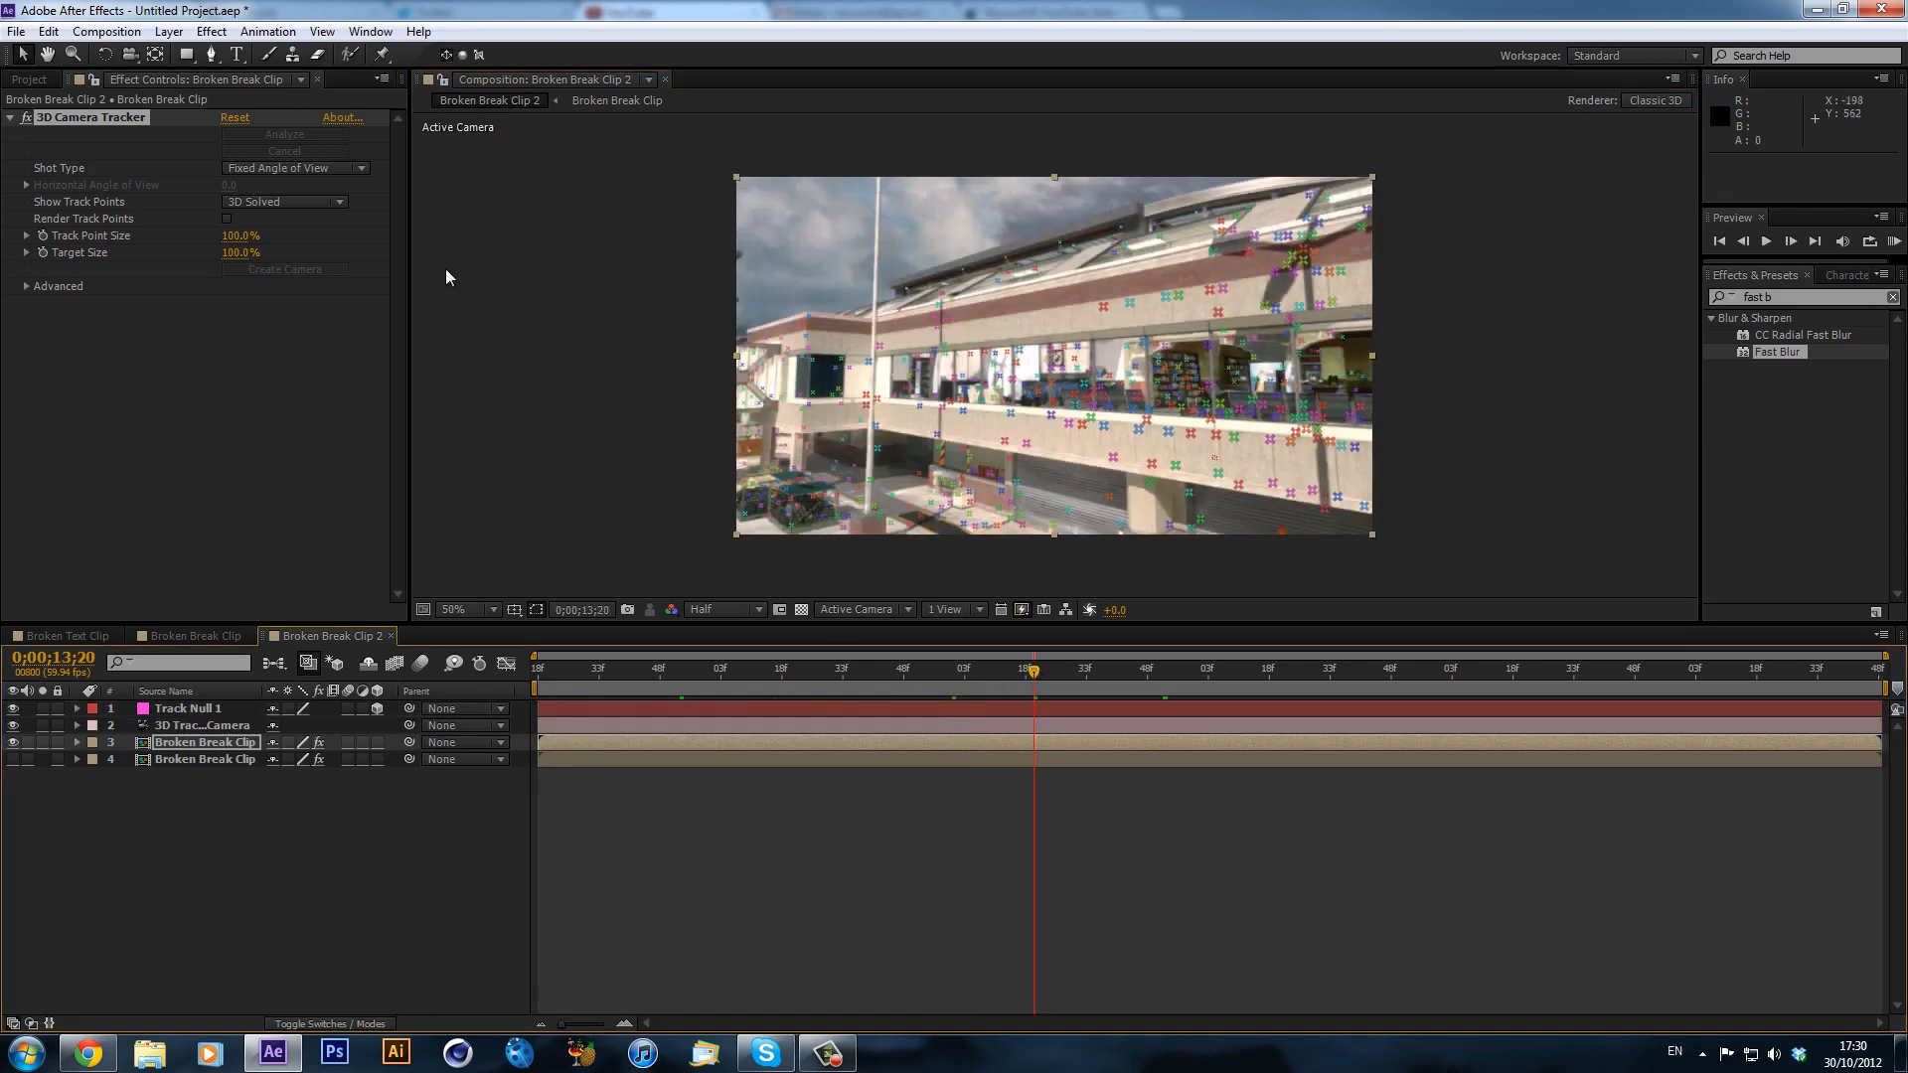
click(170, 32)
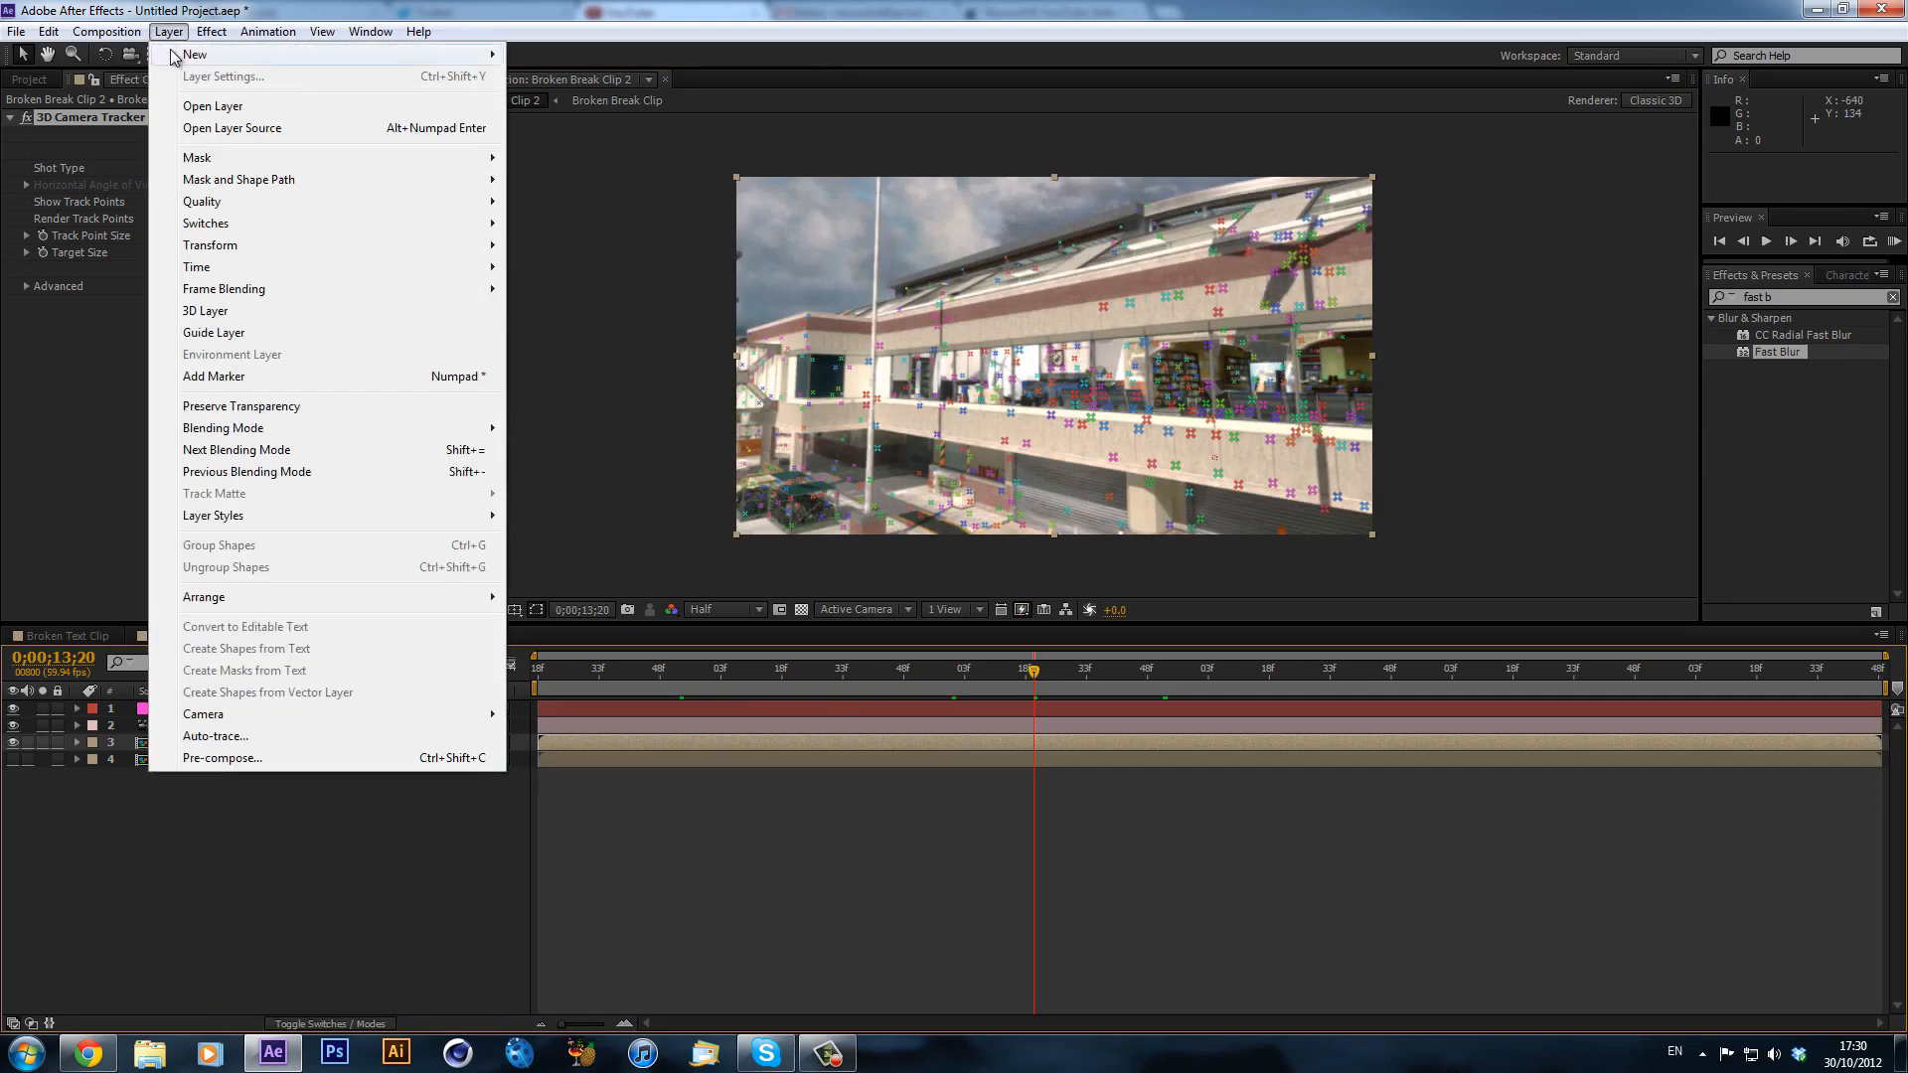
mouse_move(198, 54)
click(586, 82)
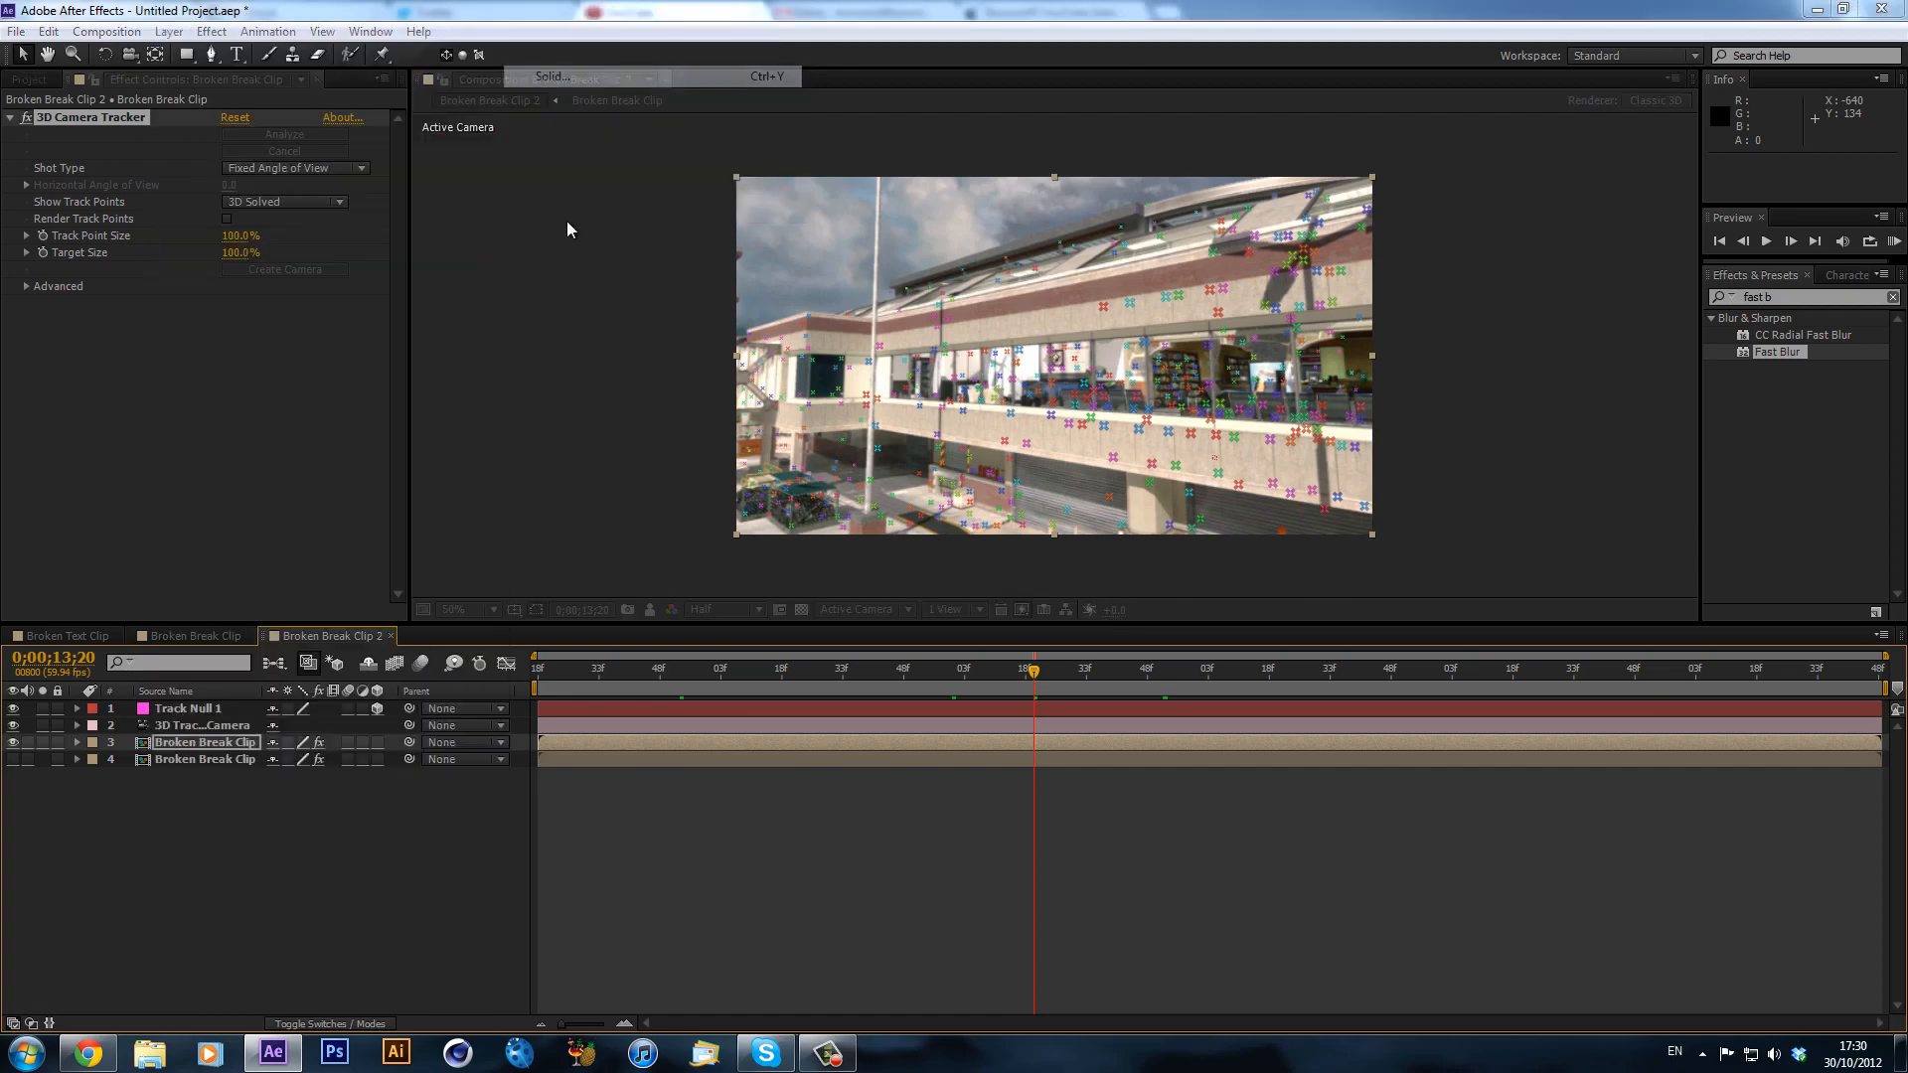
click(1010, 701)
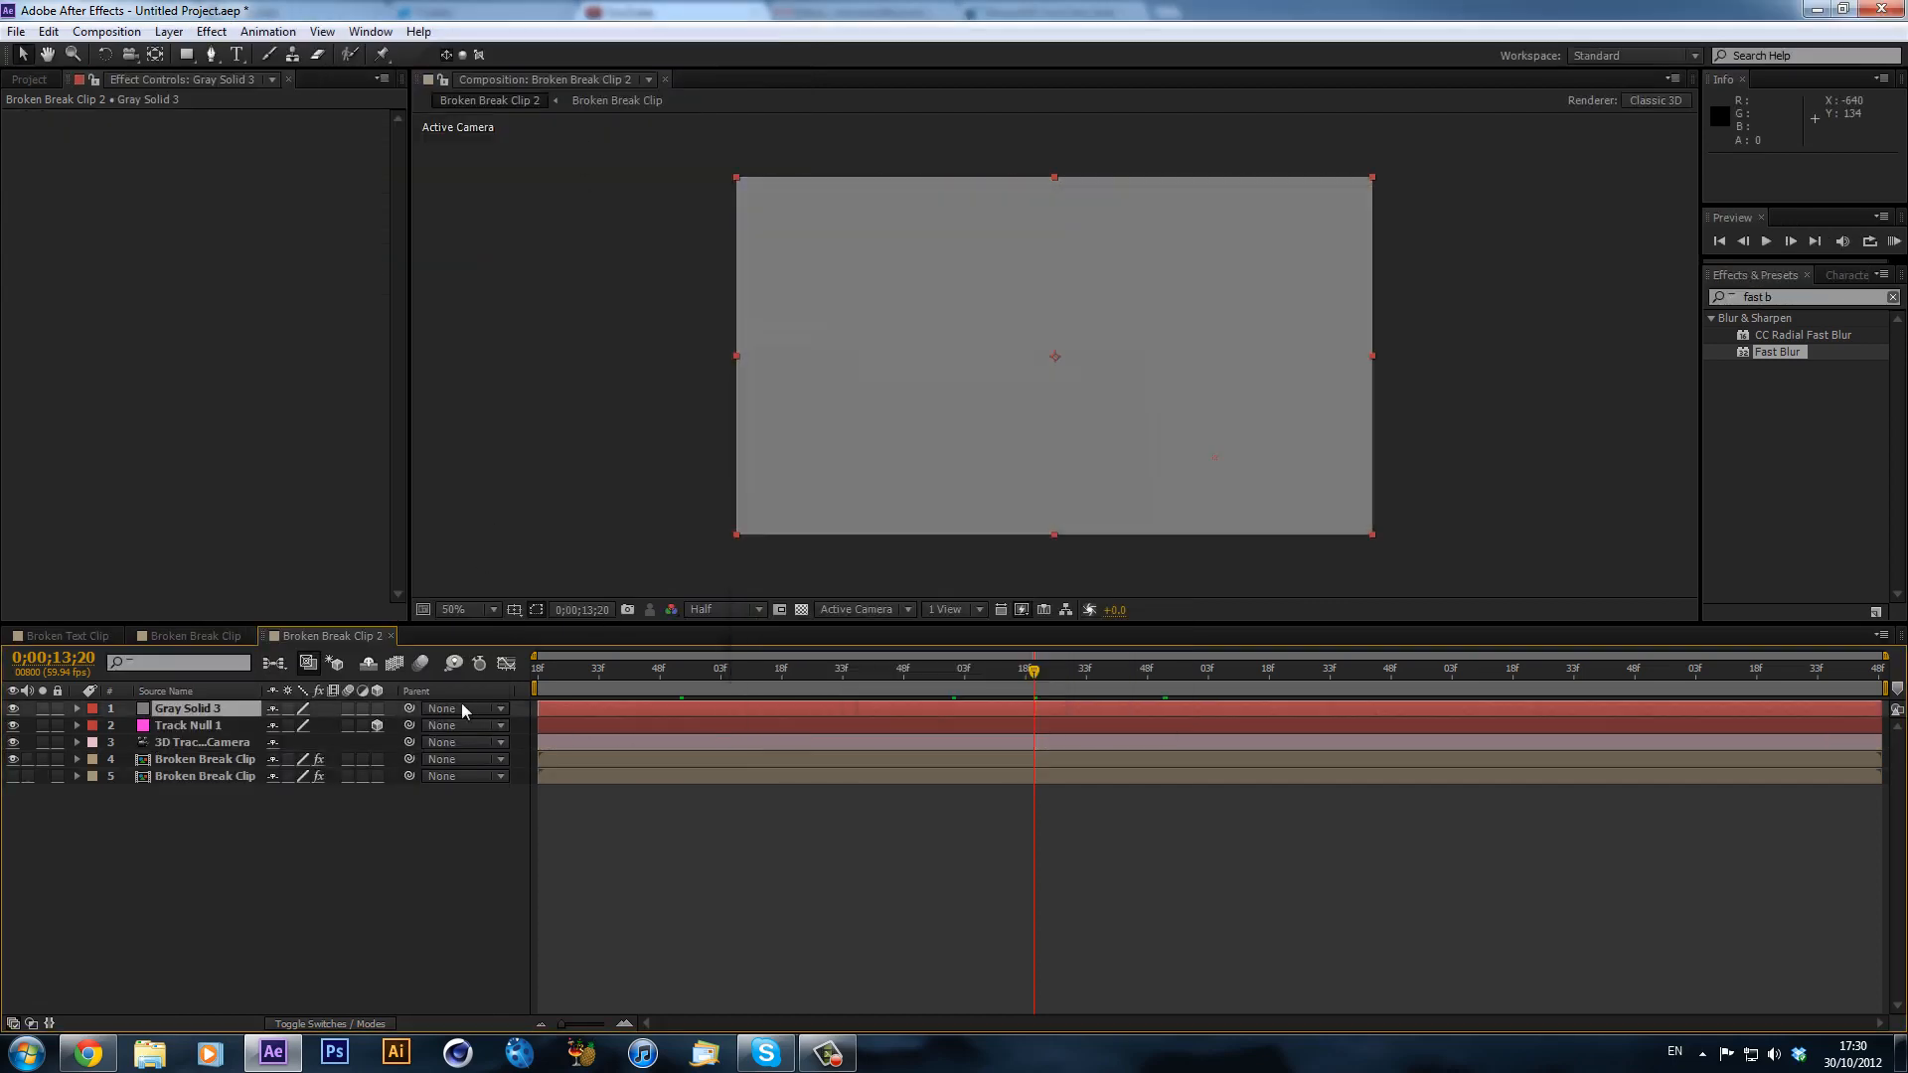
click(378, 709)
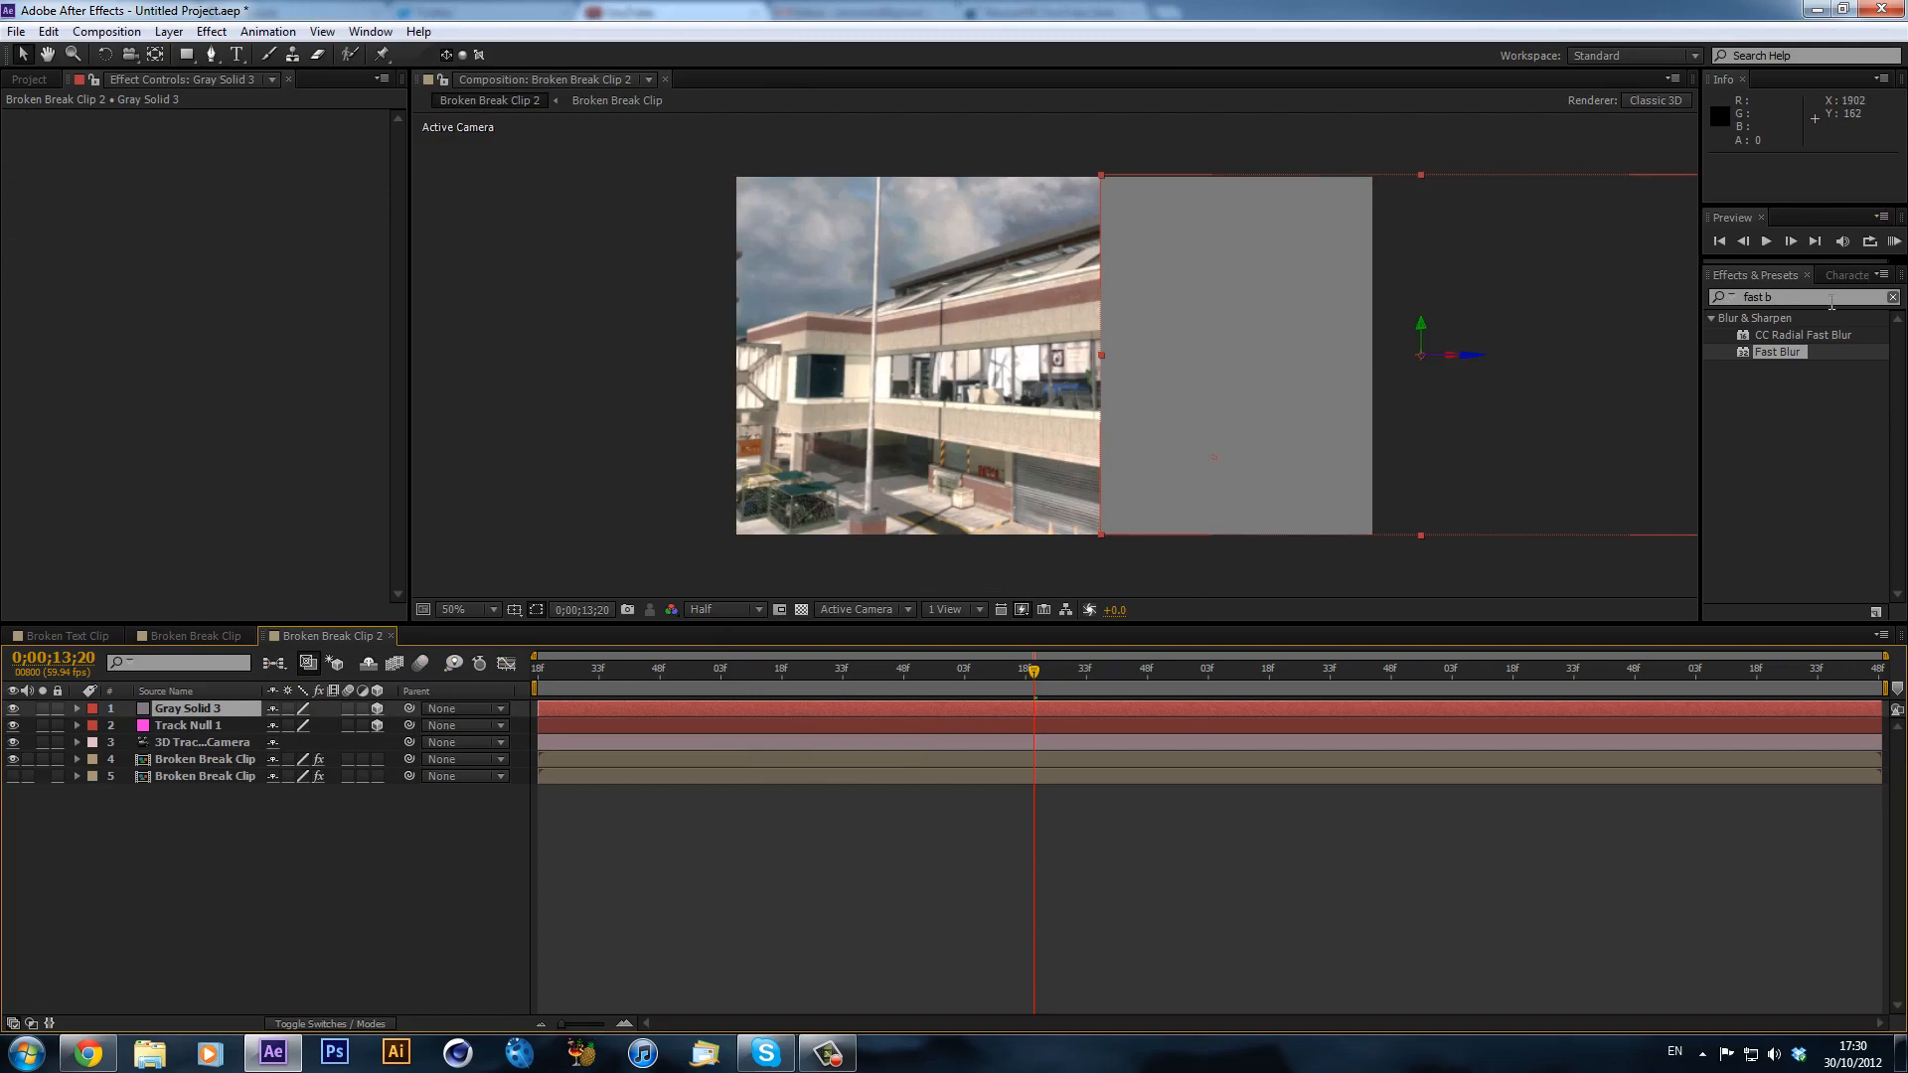
- Find the Generate effect Grid by searching for "grid" and apply it to the gray solid
click(1792, 298)
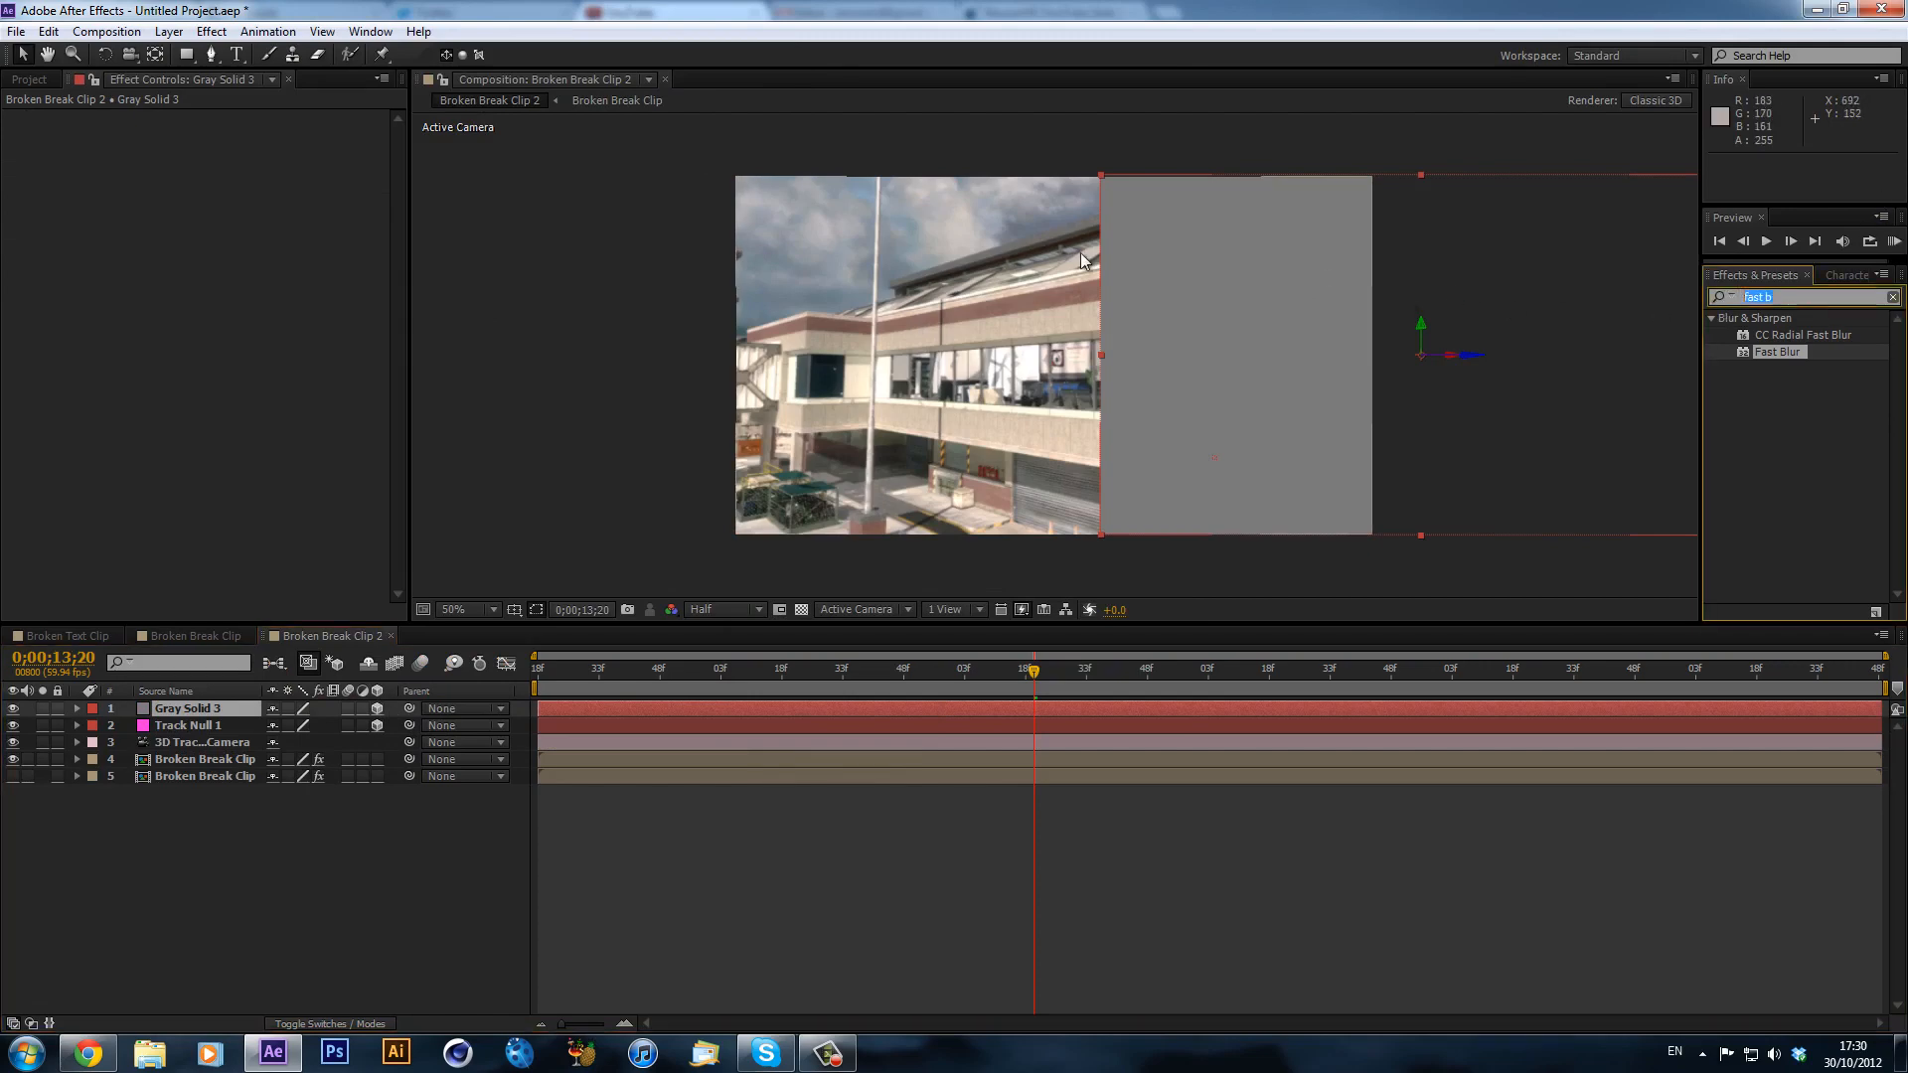
text(grid)
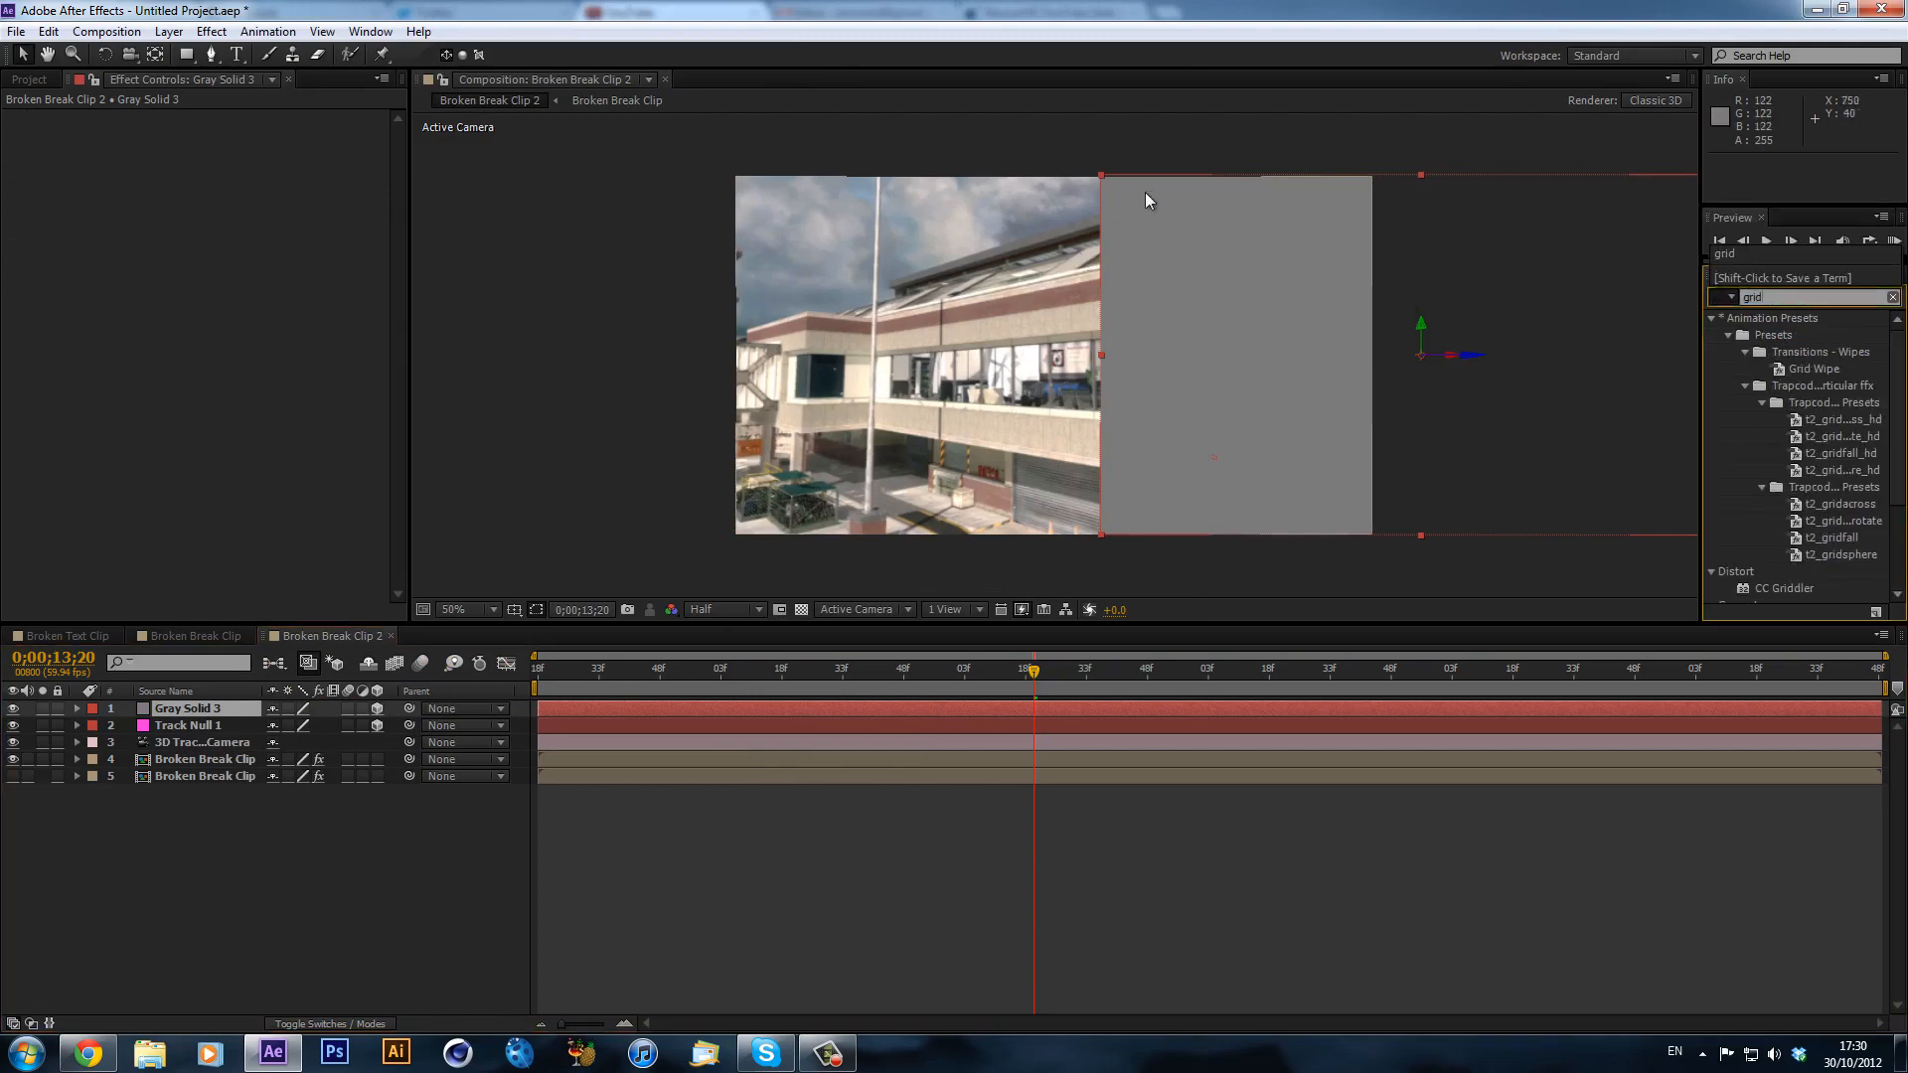
scroll(1142, 318, down, 1)
scroll(1836, 415, down, 3)
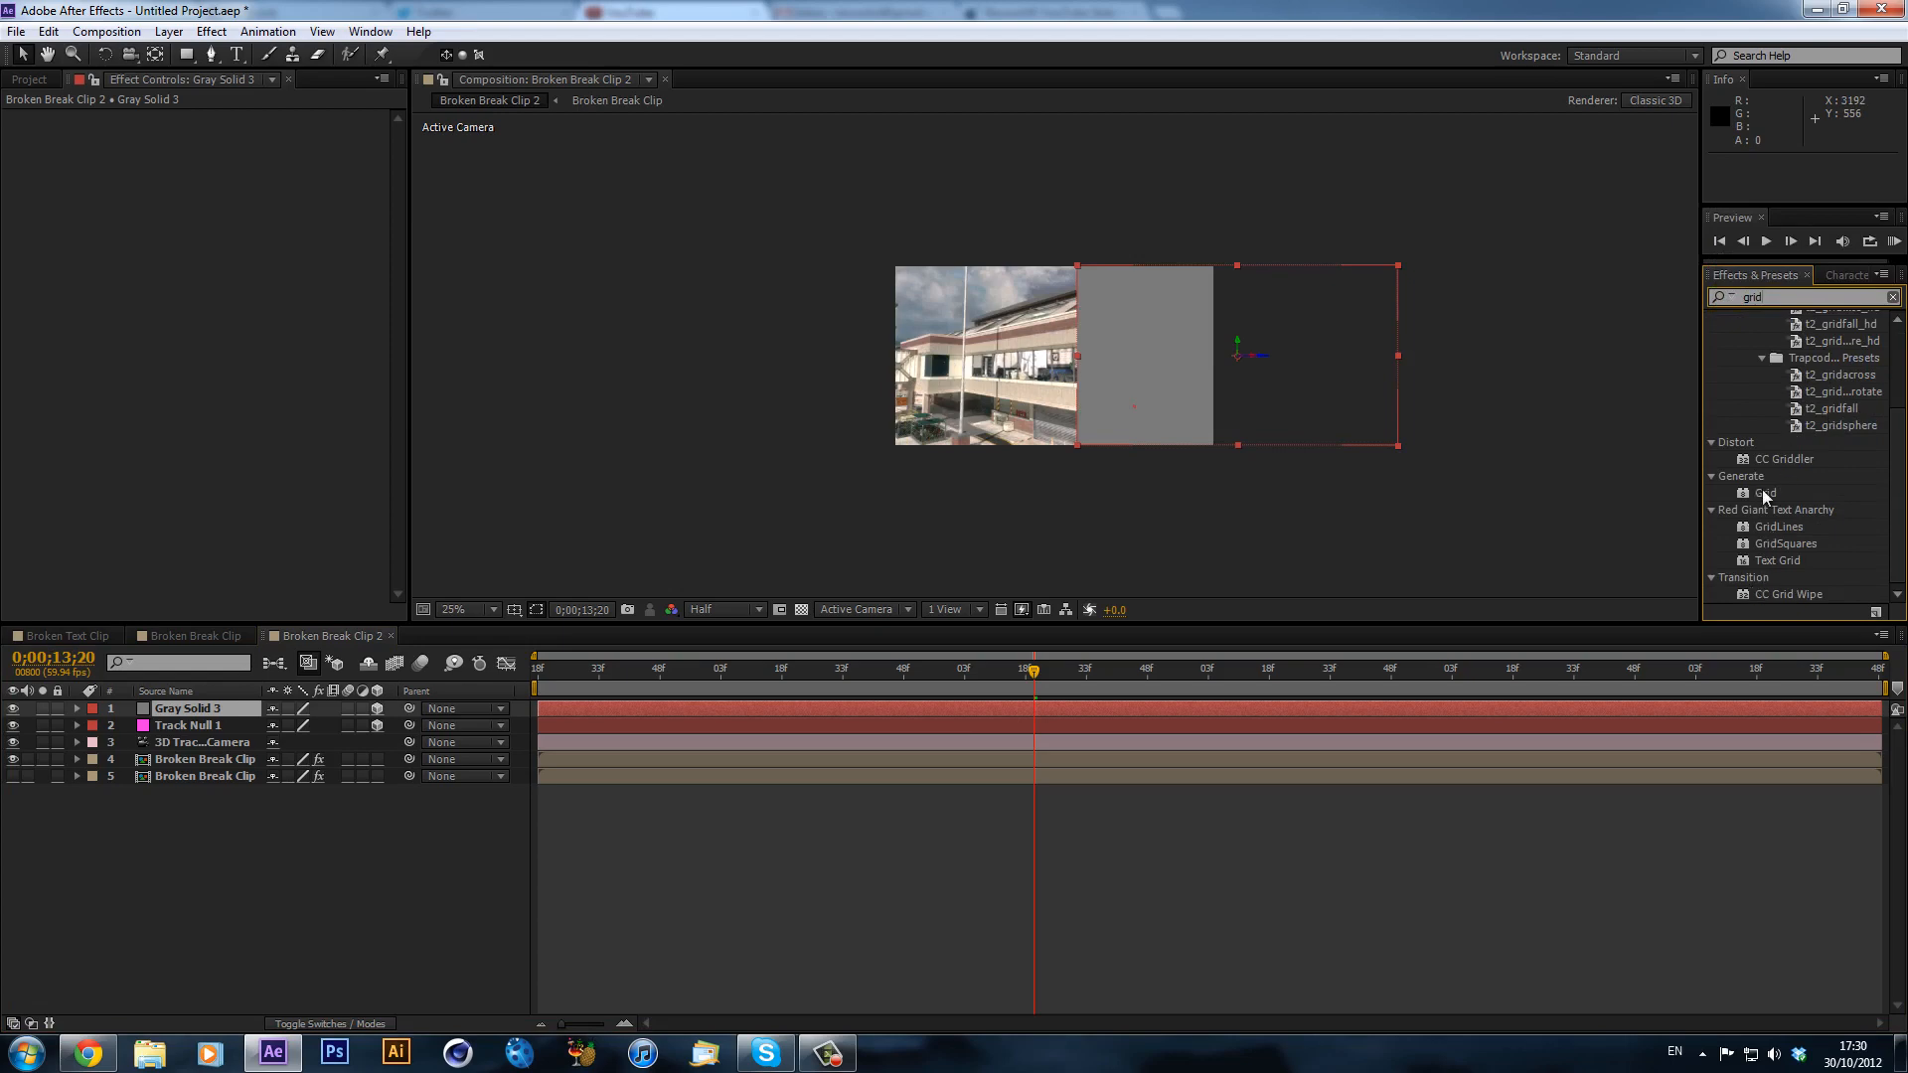
drag(1769, 493, 1133, 393)
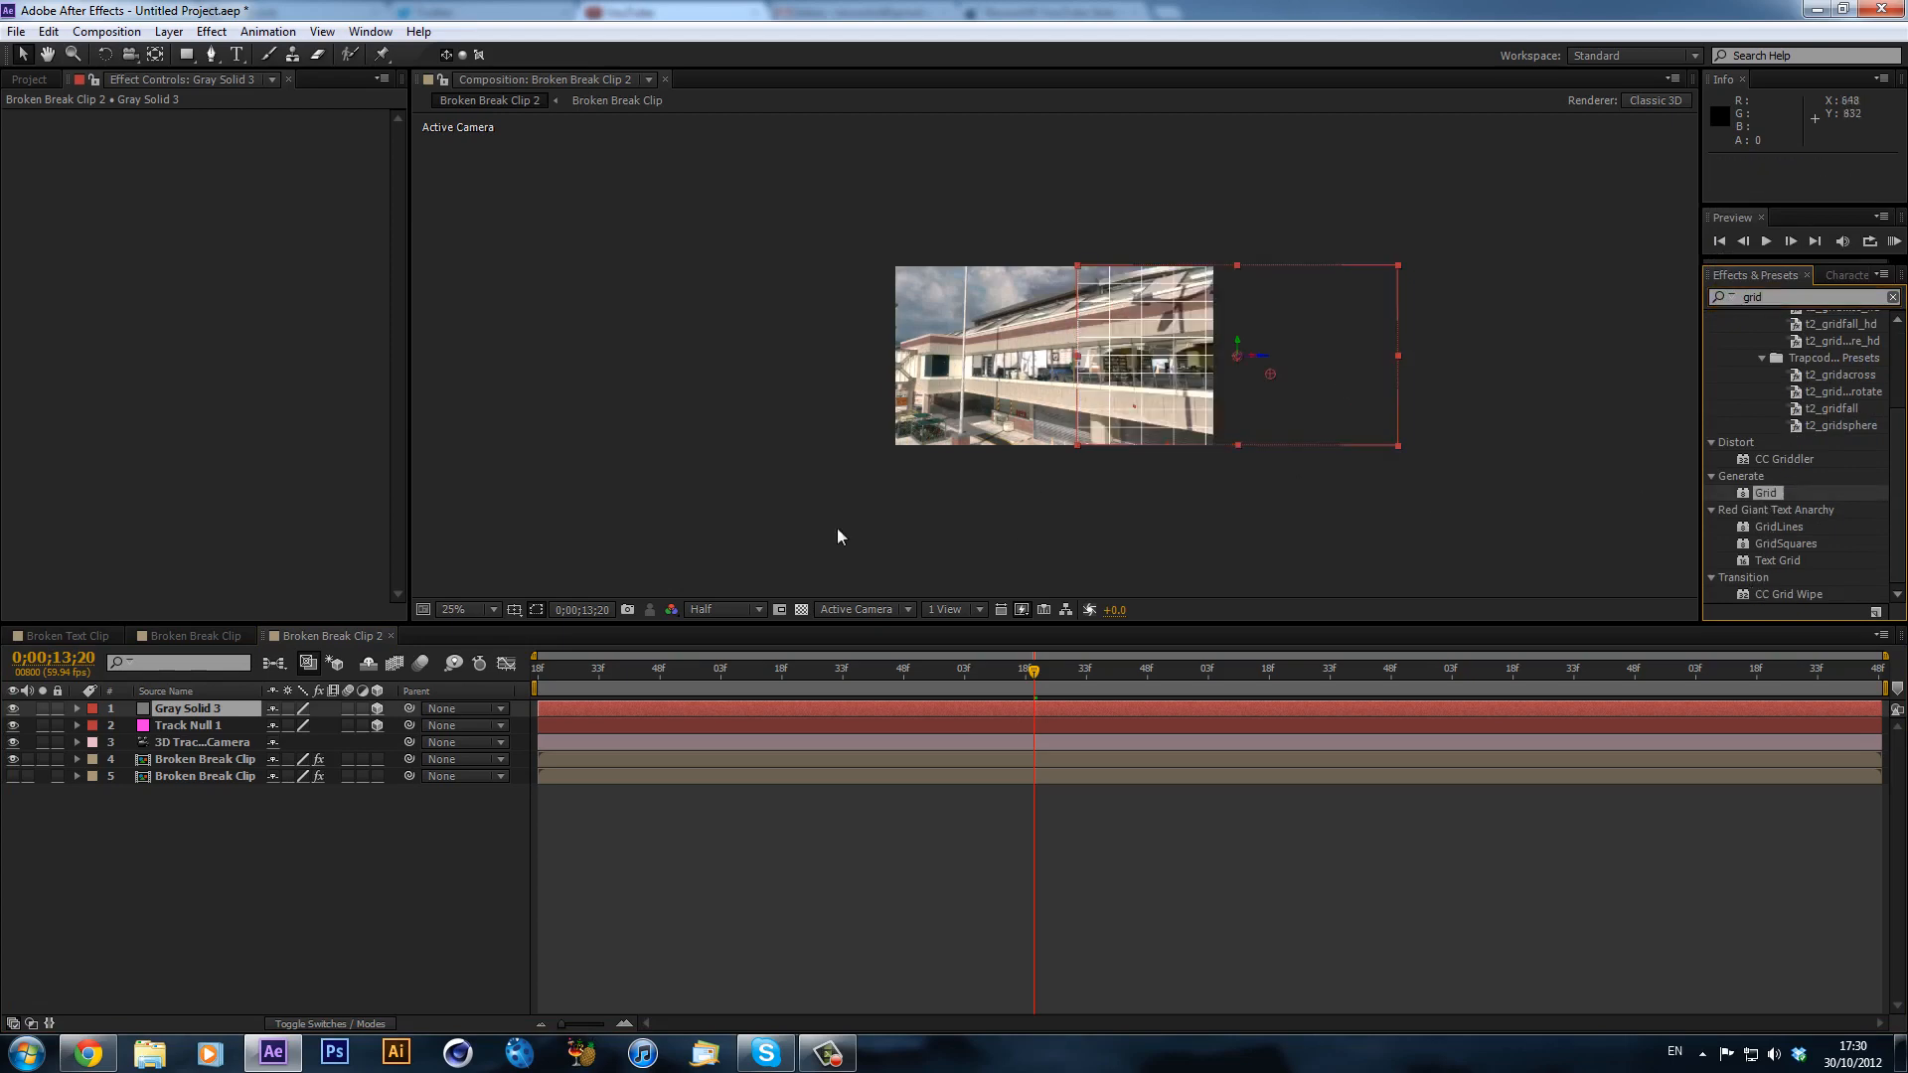
- Fit the composition in the viewer and, at 0;00;11;43, add a new null object above the gray solid
click(461, 608)
click(561, 652)
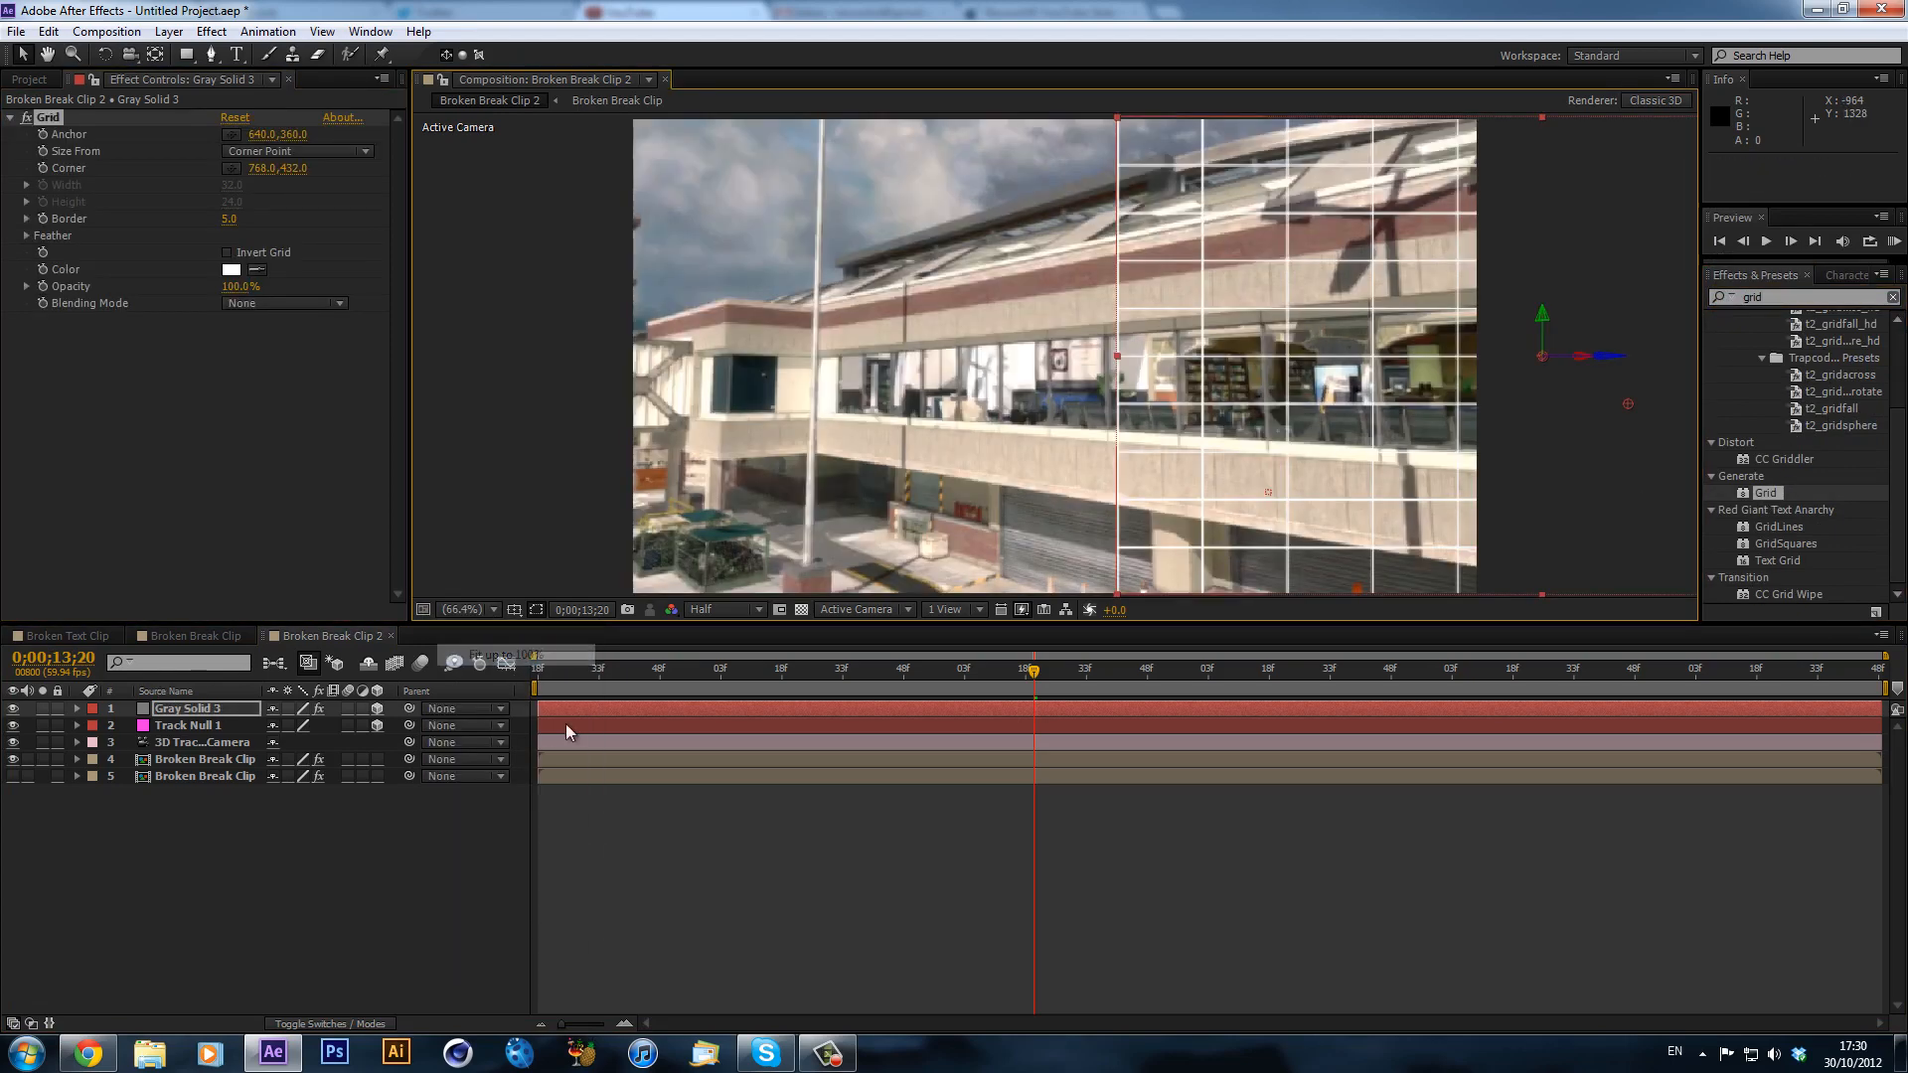
click(1105, 671)
click(1304, 670)
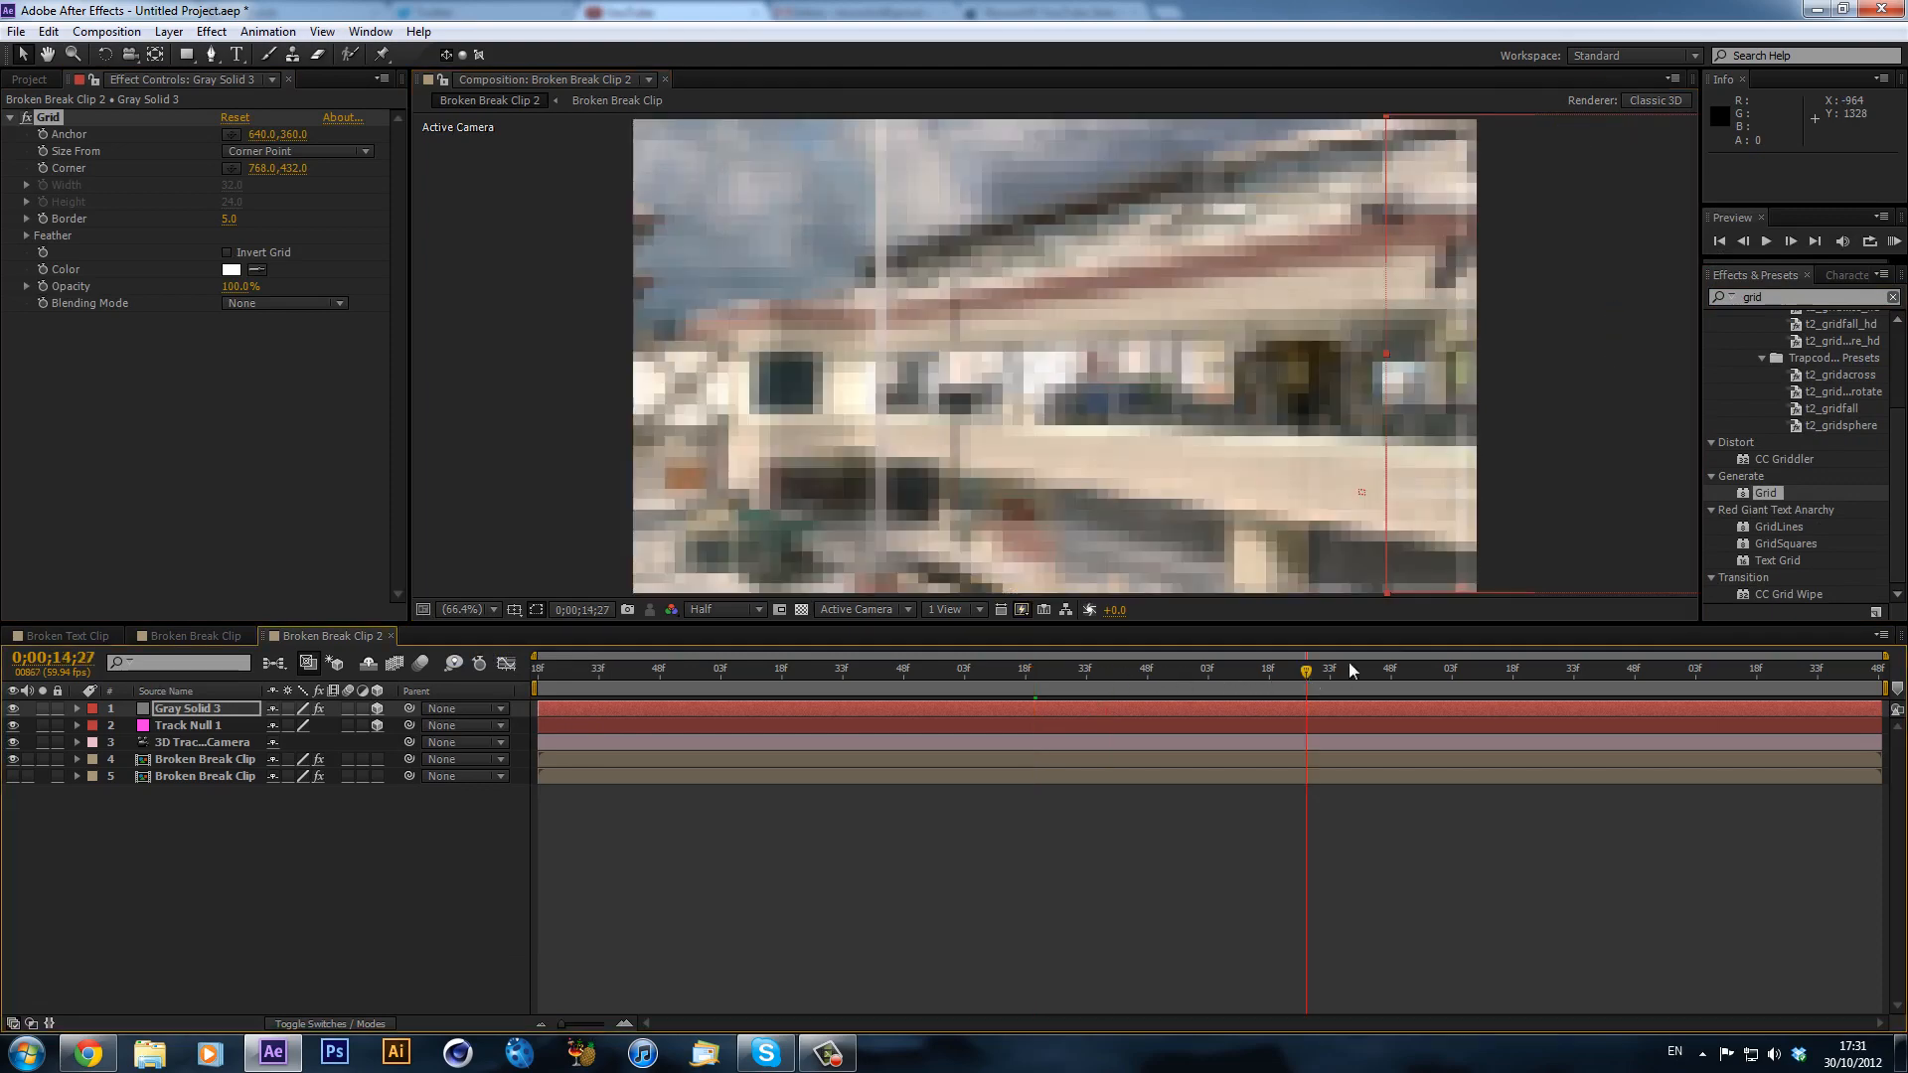
click(640, 670)
click(169, 31)
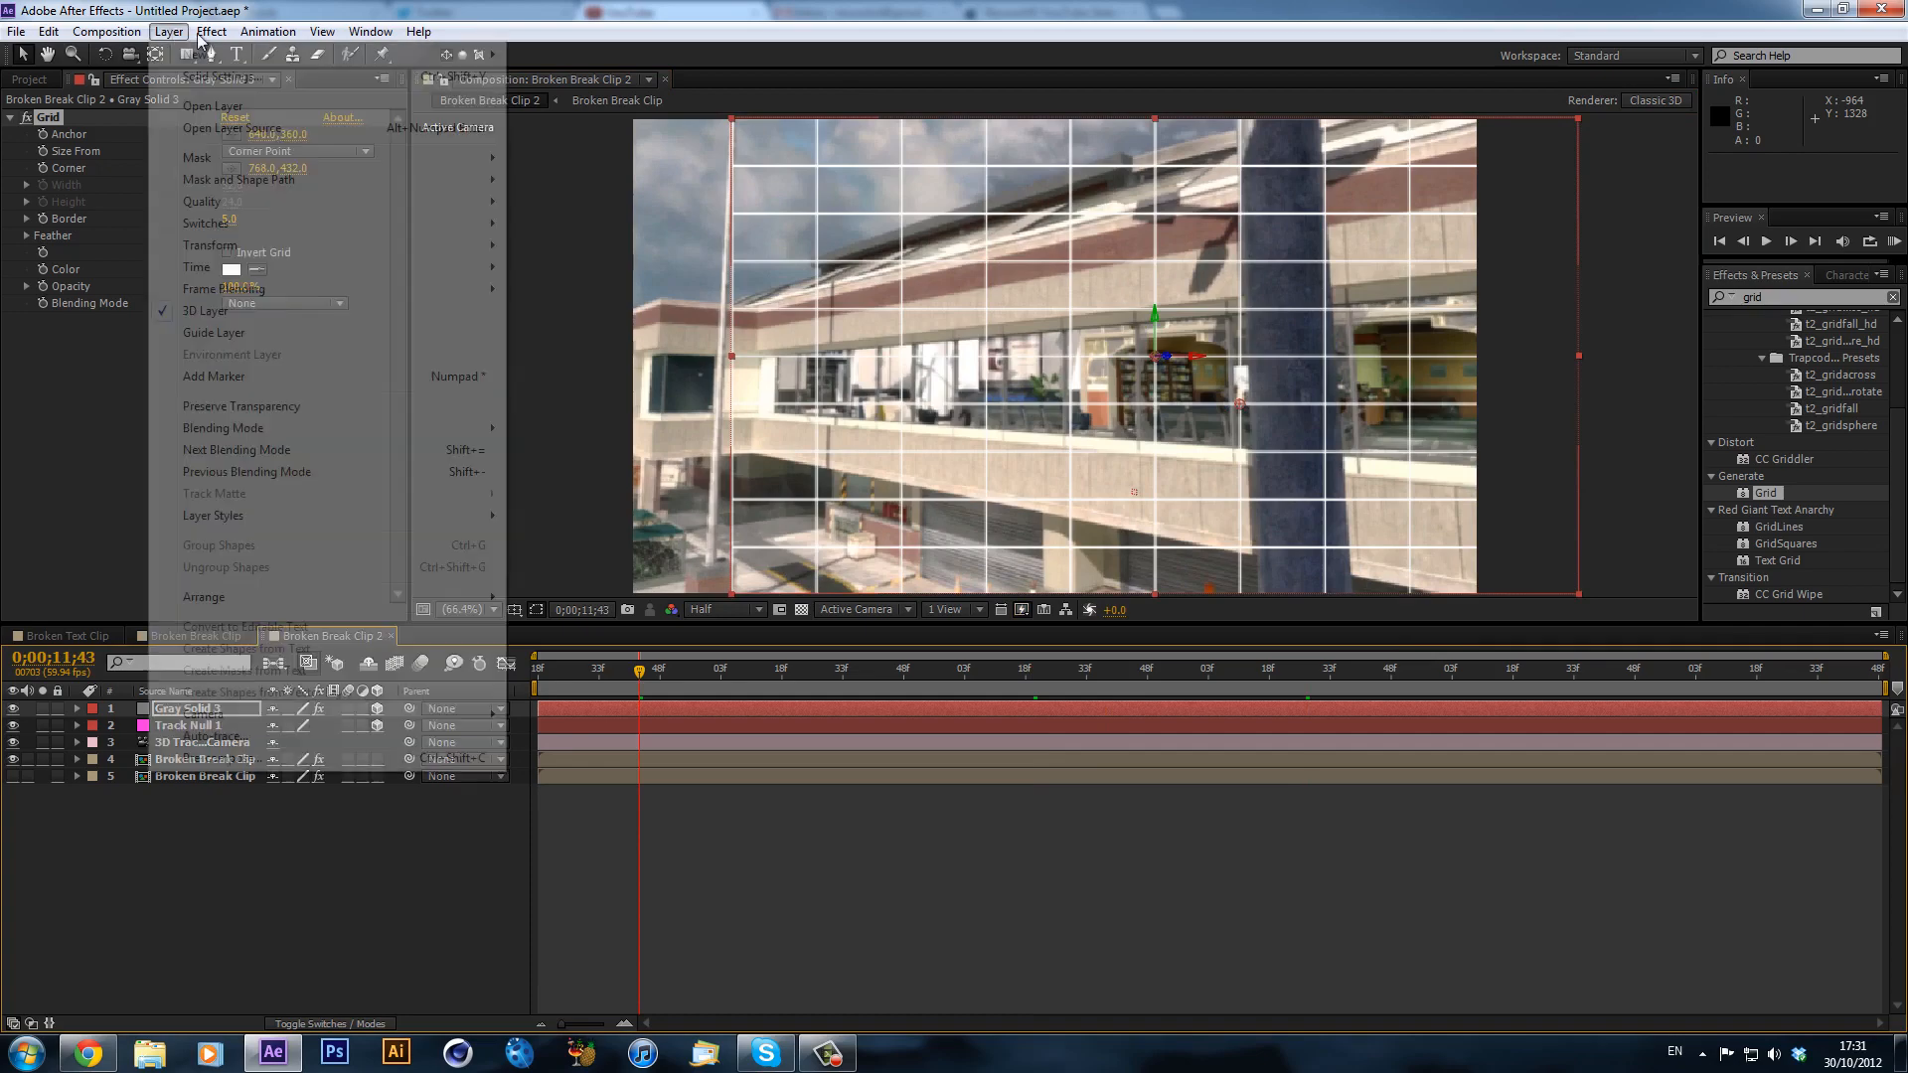
click(169, 31)
click(212, 31)
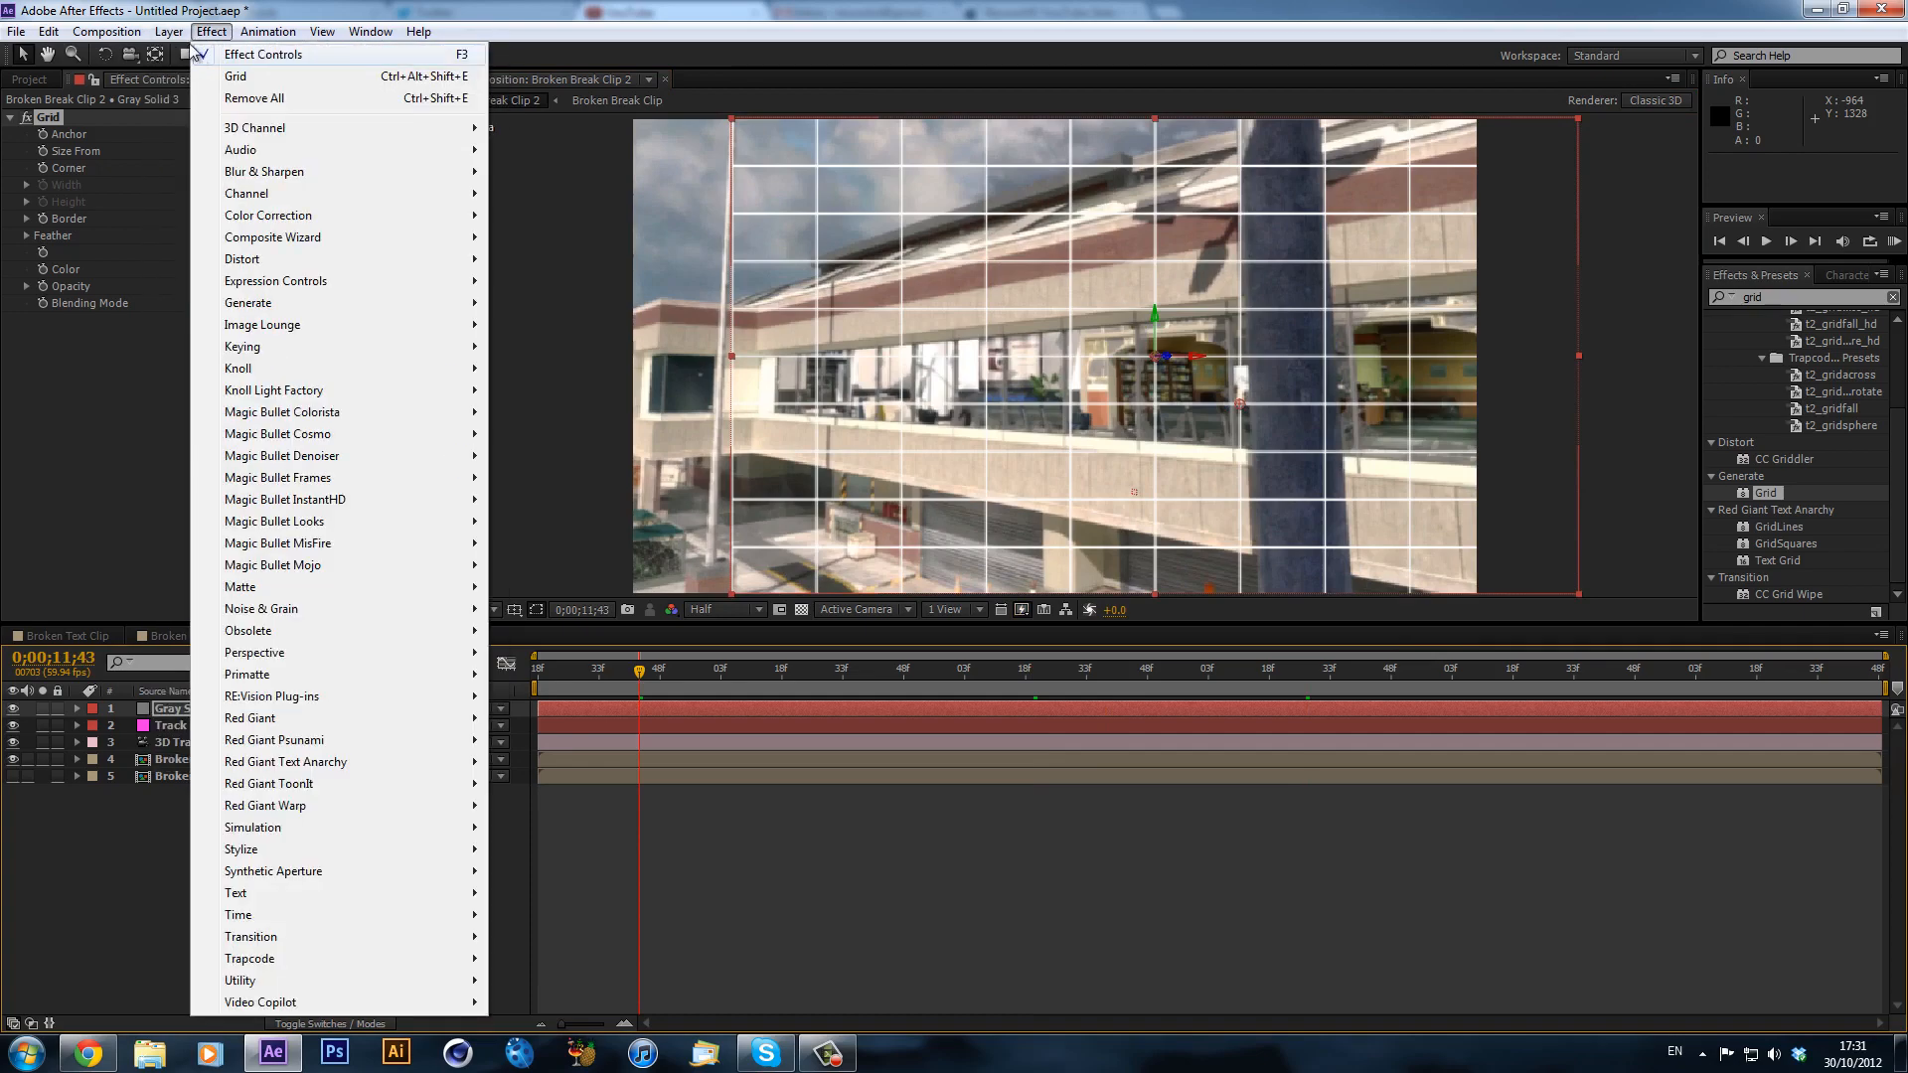
mouse_move(248, 55)
click(563, 141)
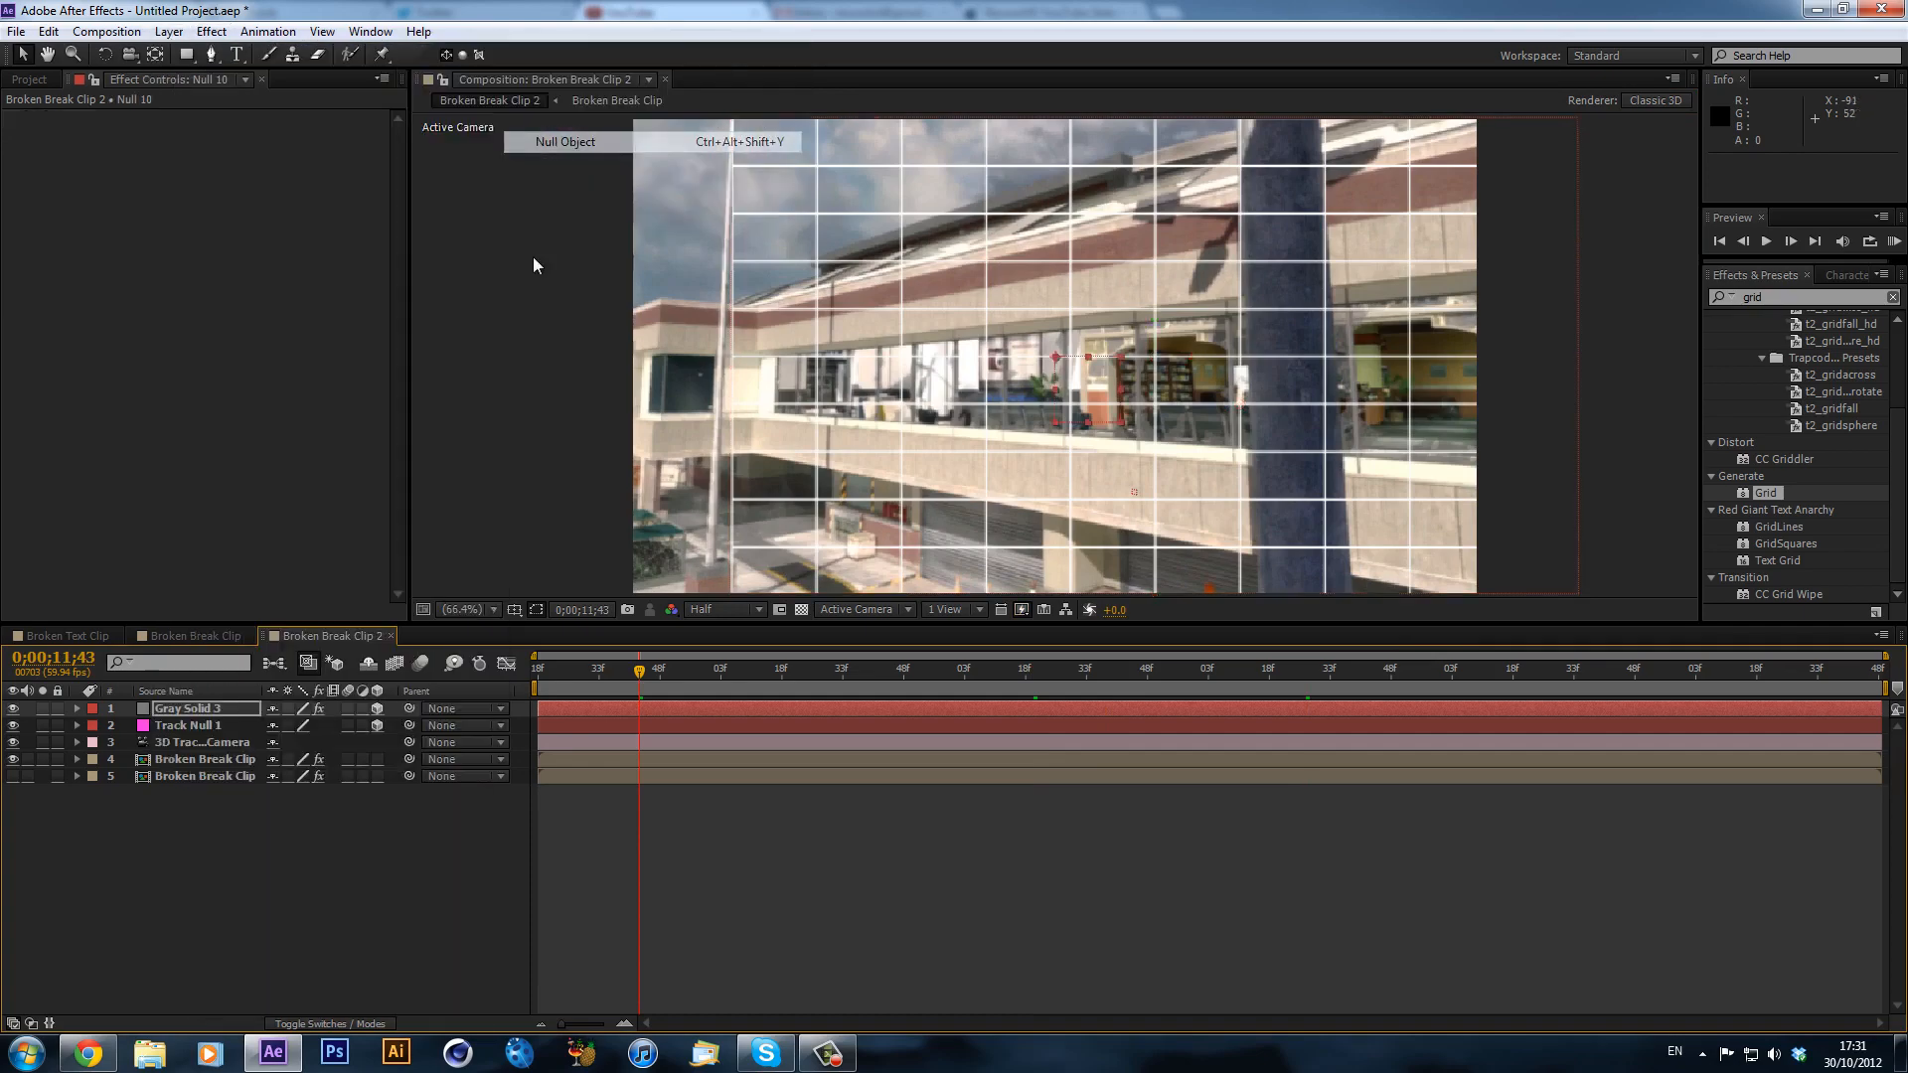
- Parent Track Null 1 and the 3D Tracker Camera to the new null
click(199, 725)
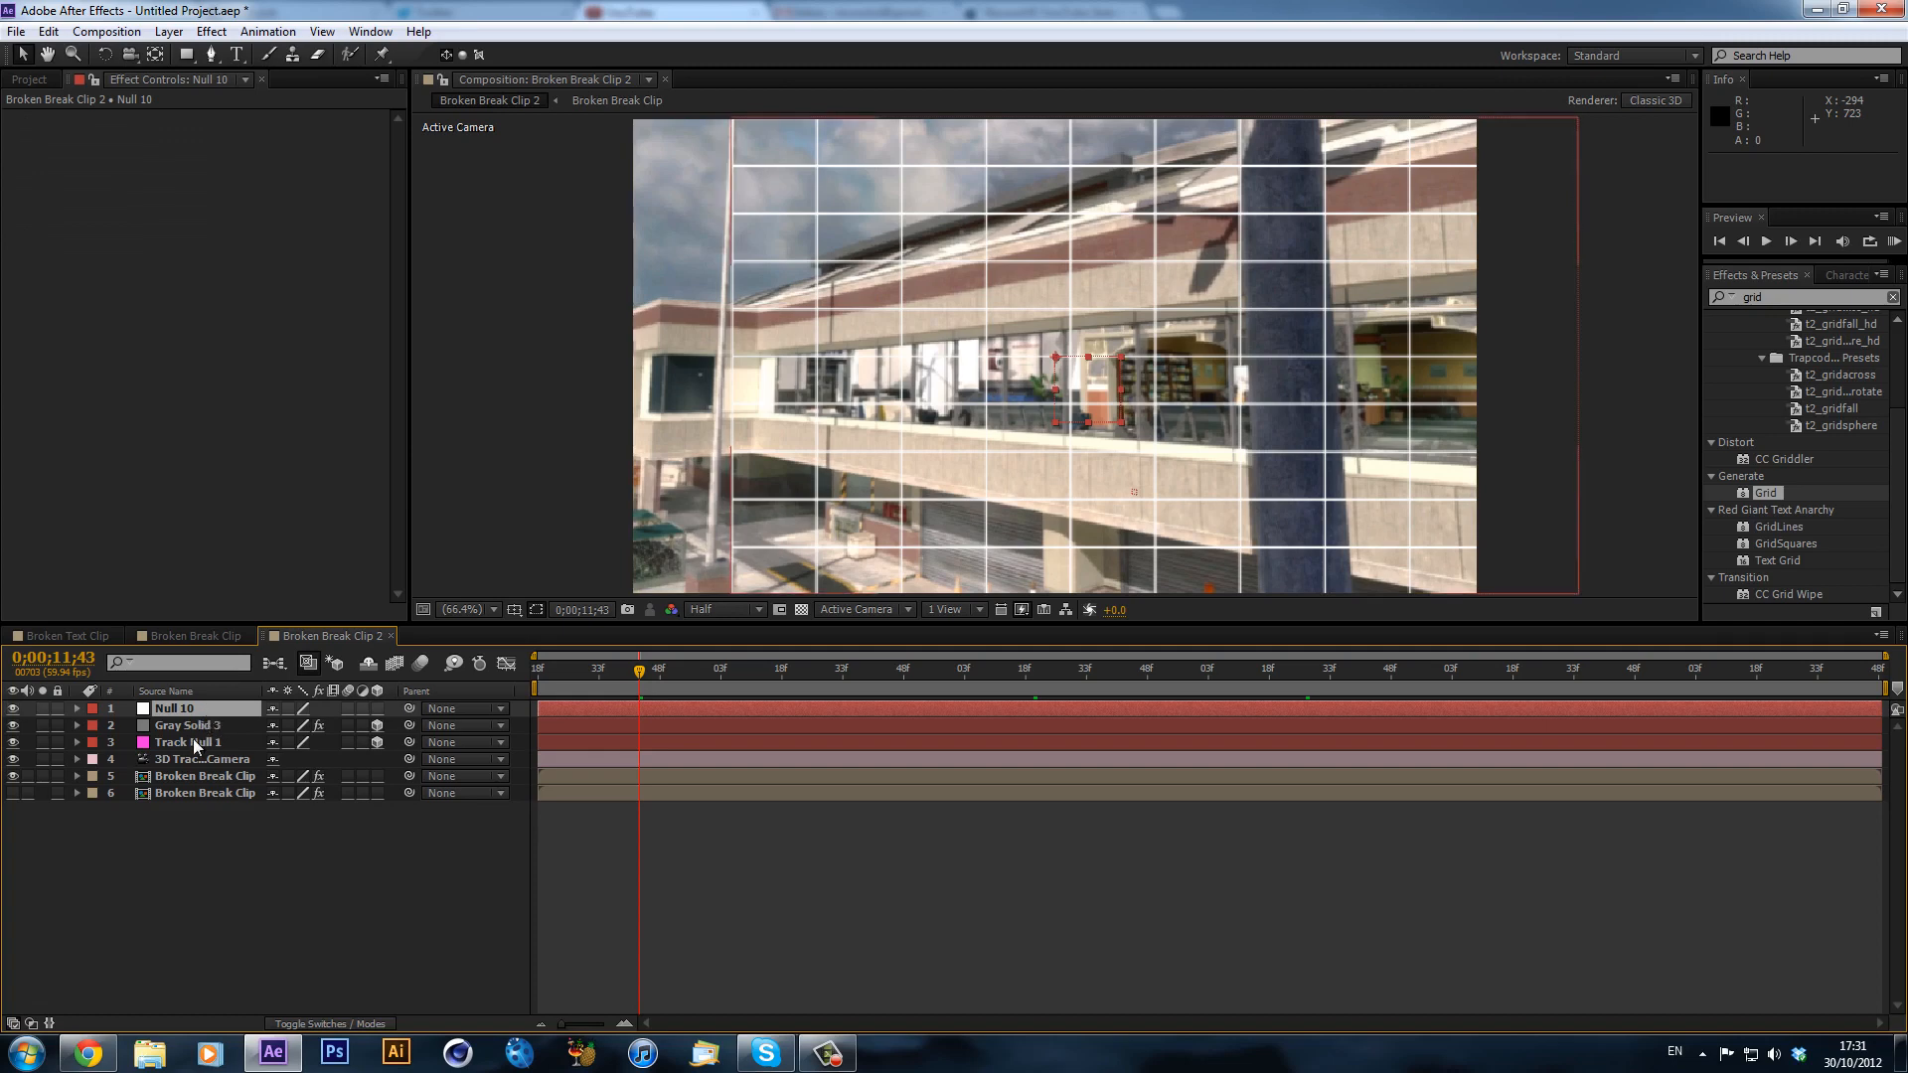
click(223, 761)
shift+click(214, 742)
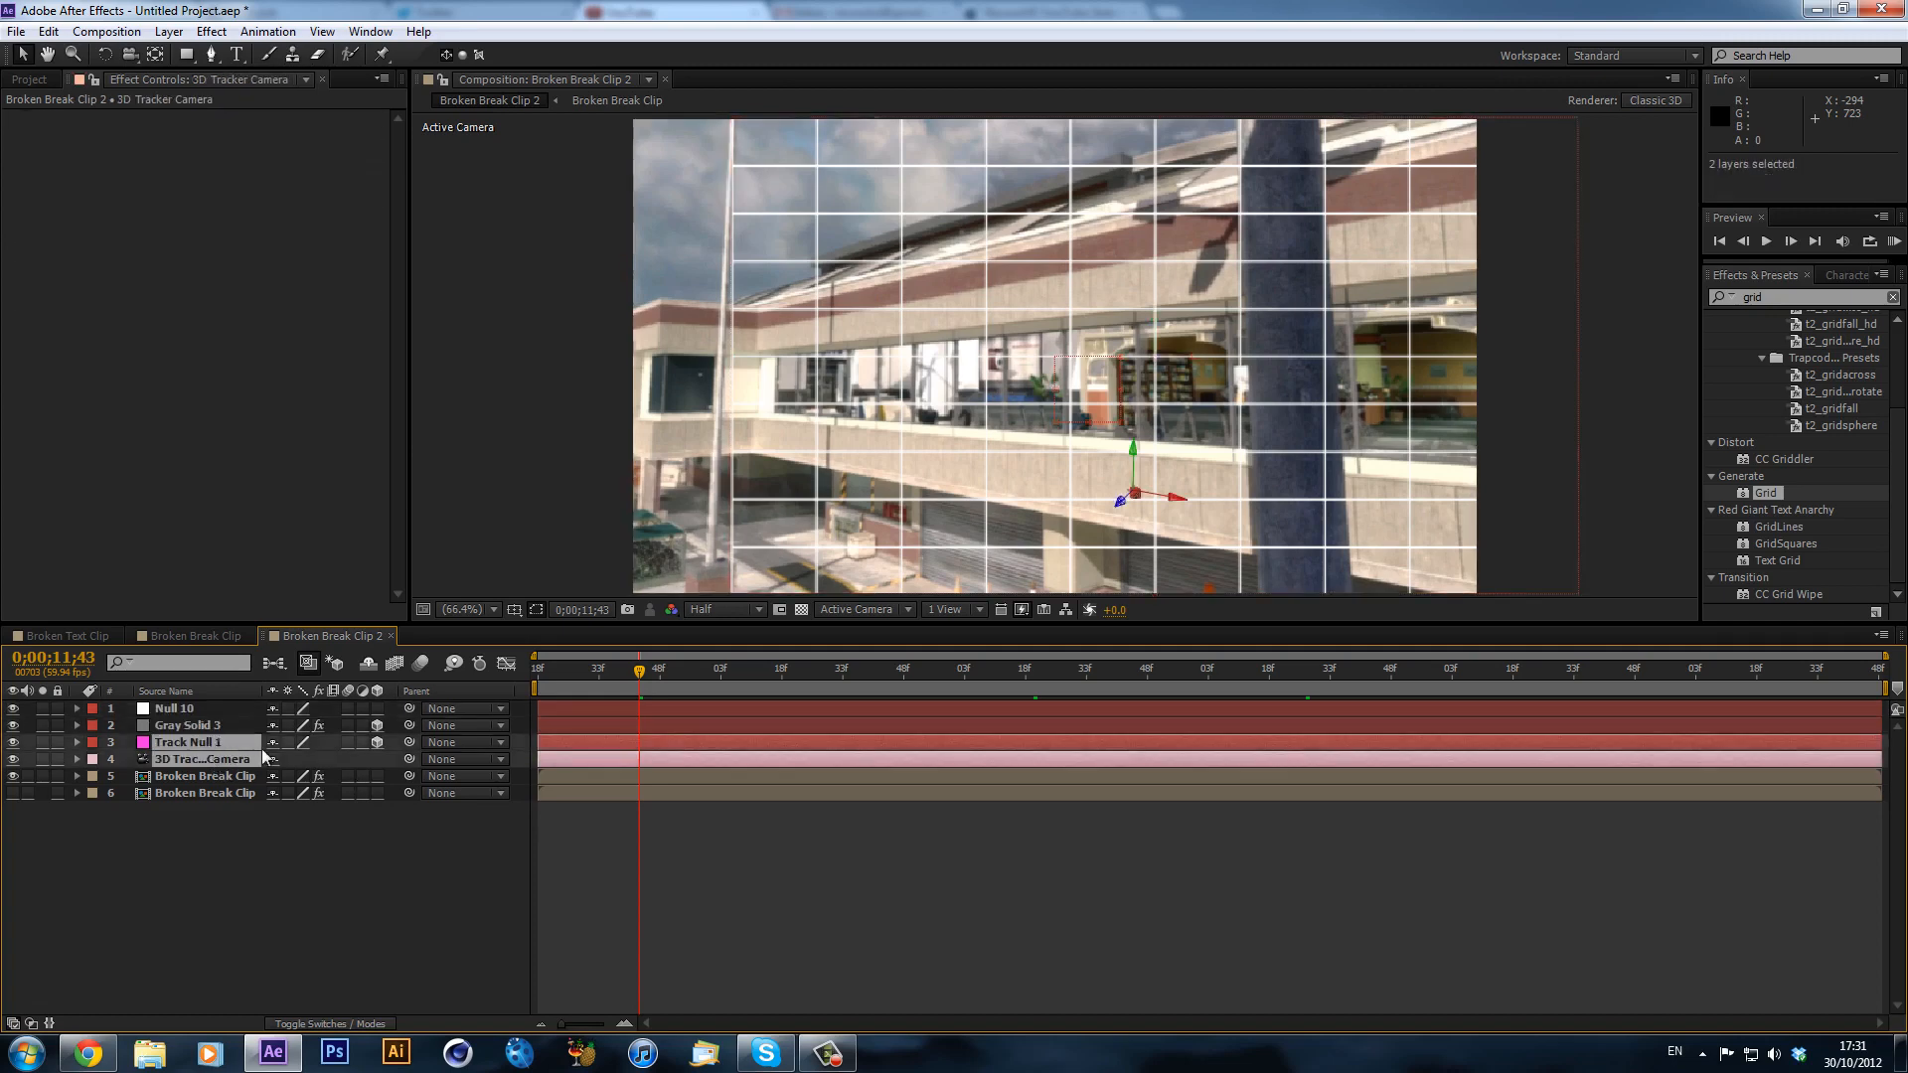
drag(413, 757, 201, 714)
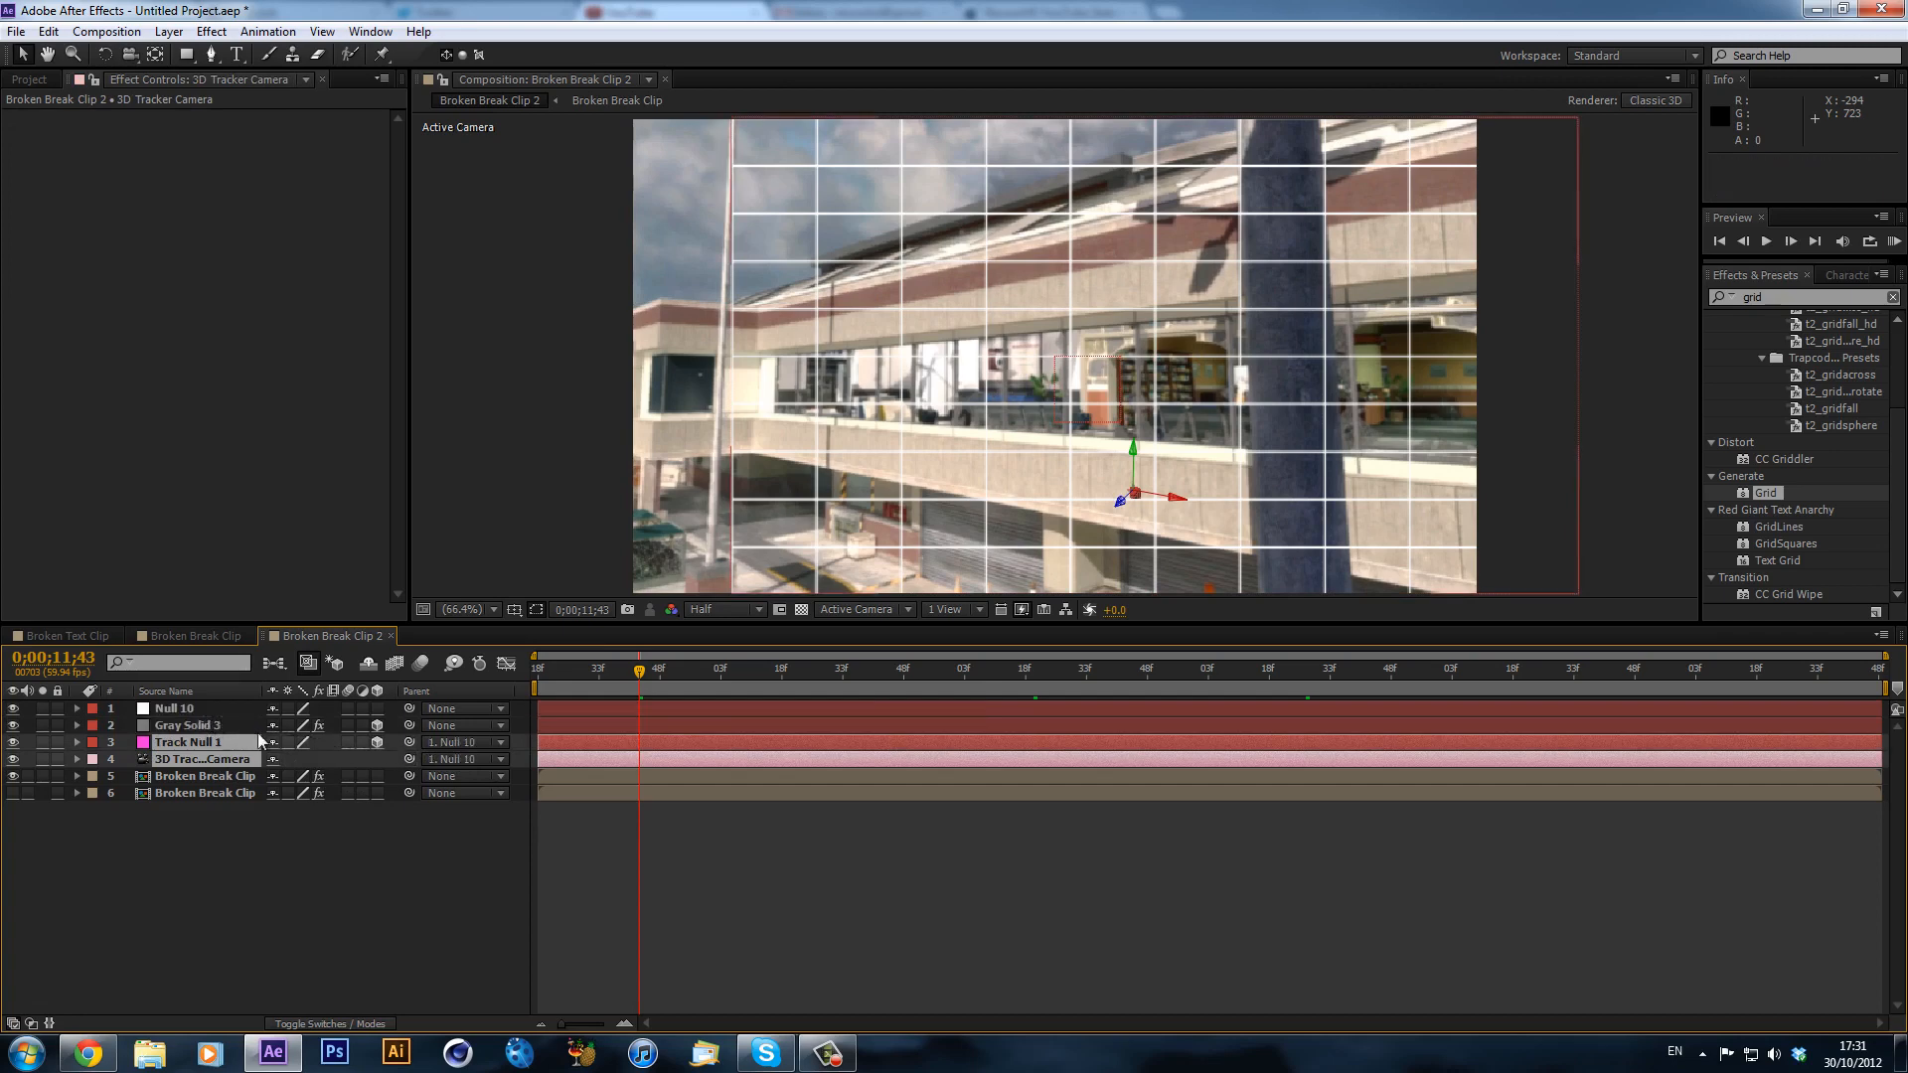
- Make Null 10 a 3D layer and reveal its position and rotation properties
click(214, 706)
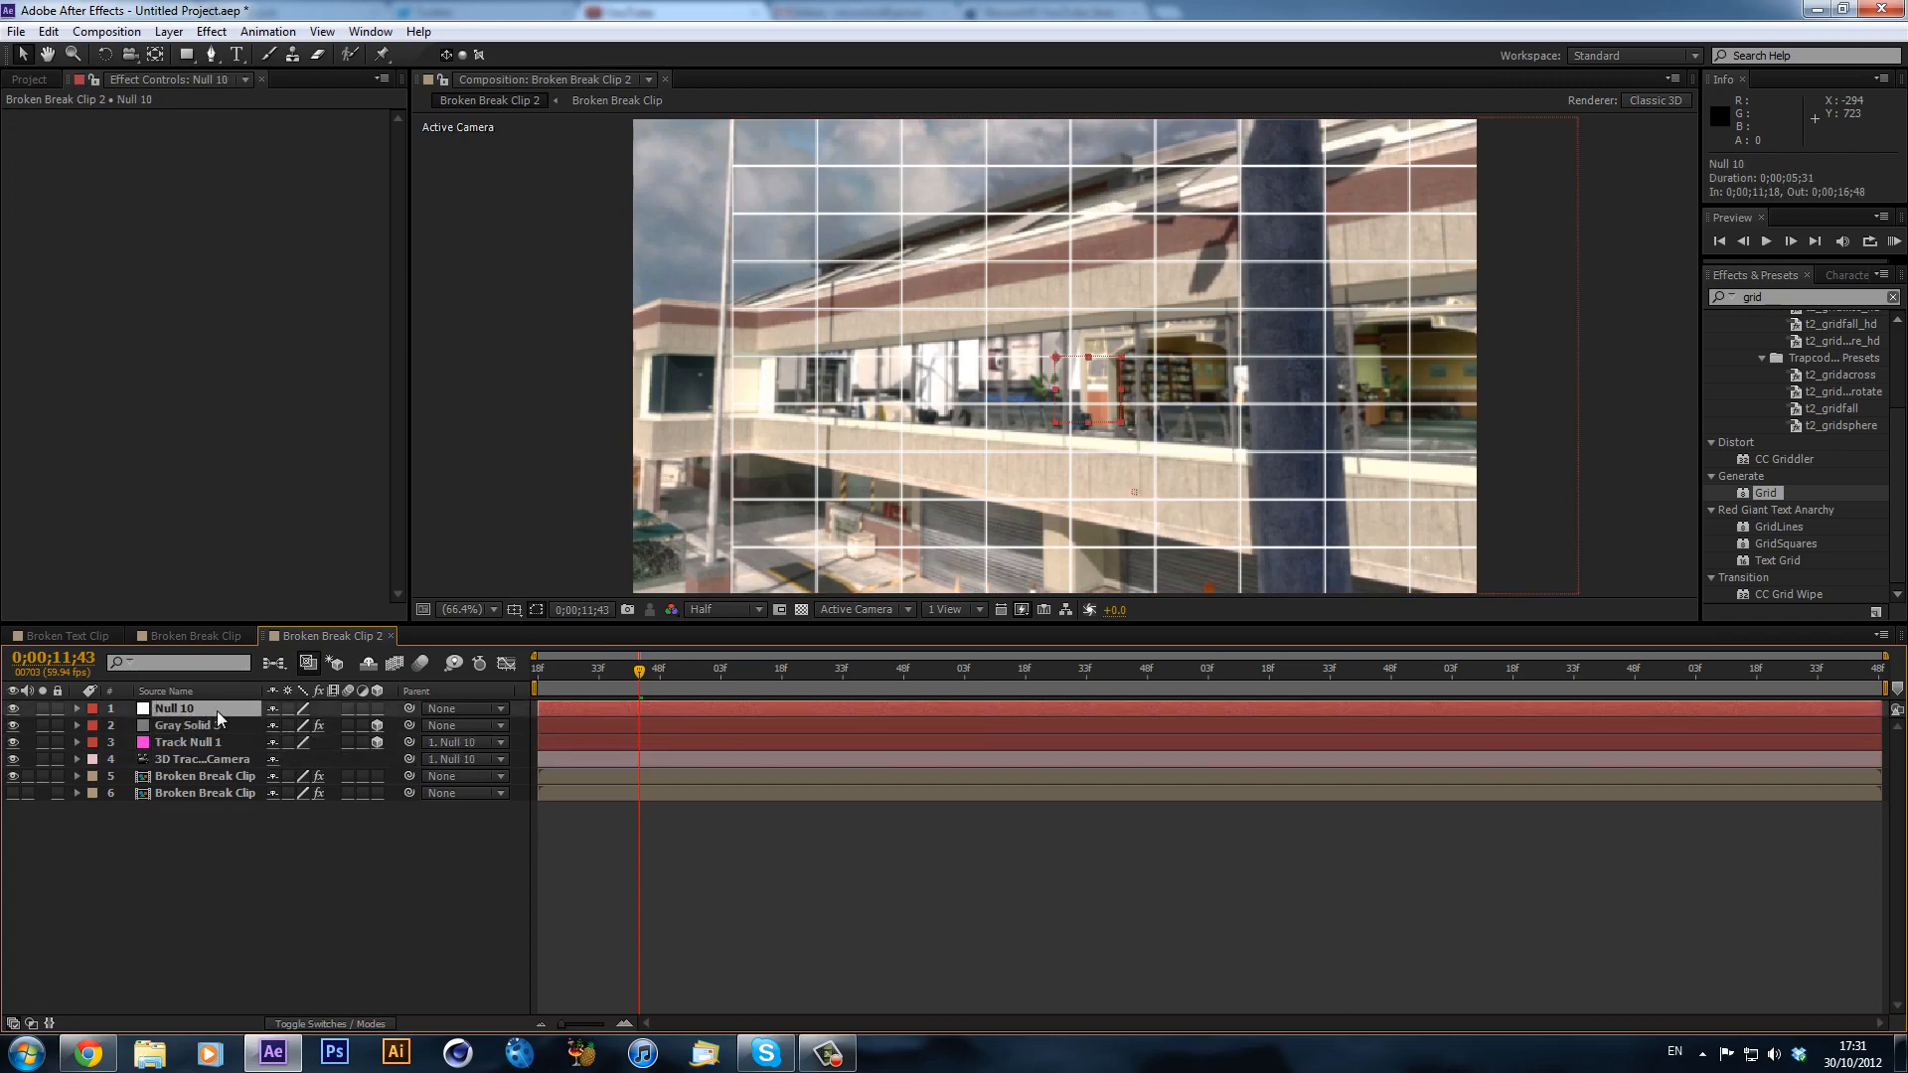
key(r)
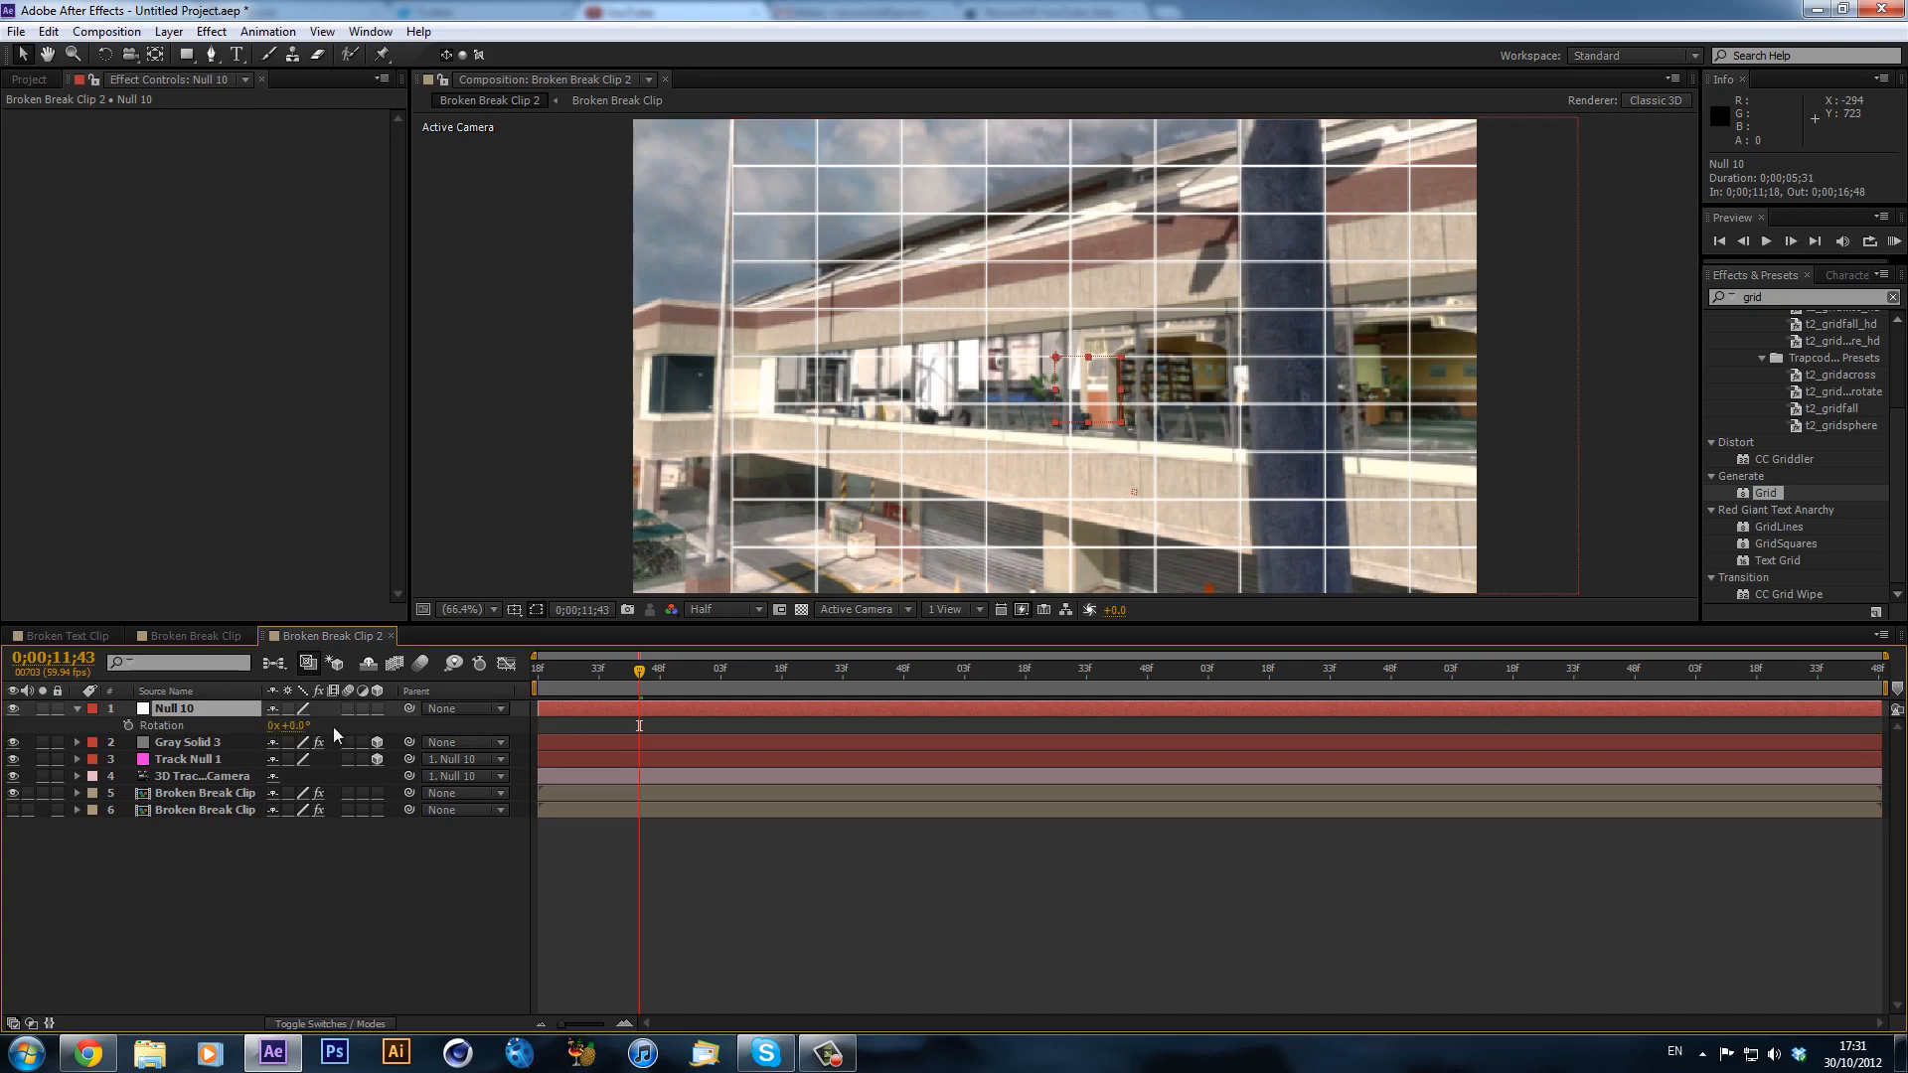
click(378, 709)
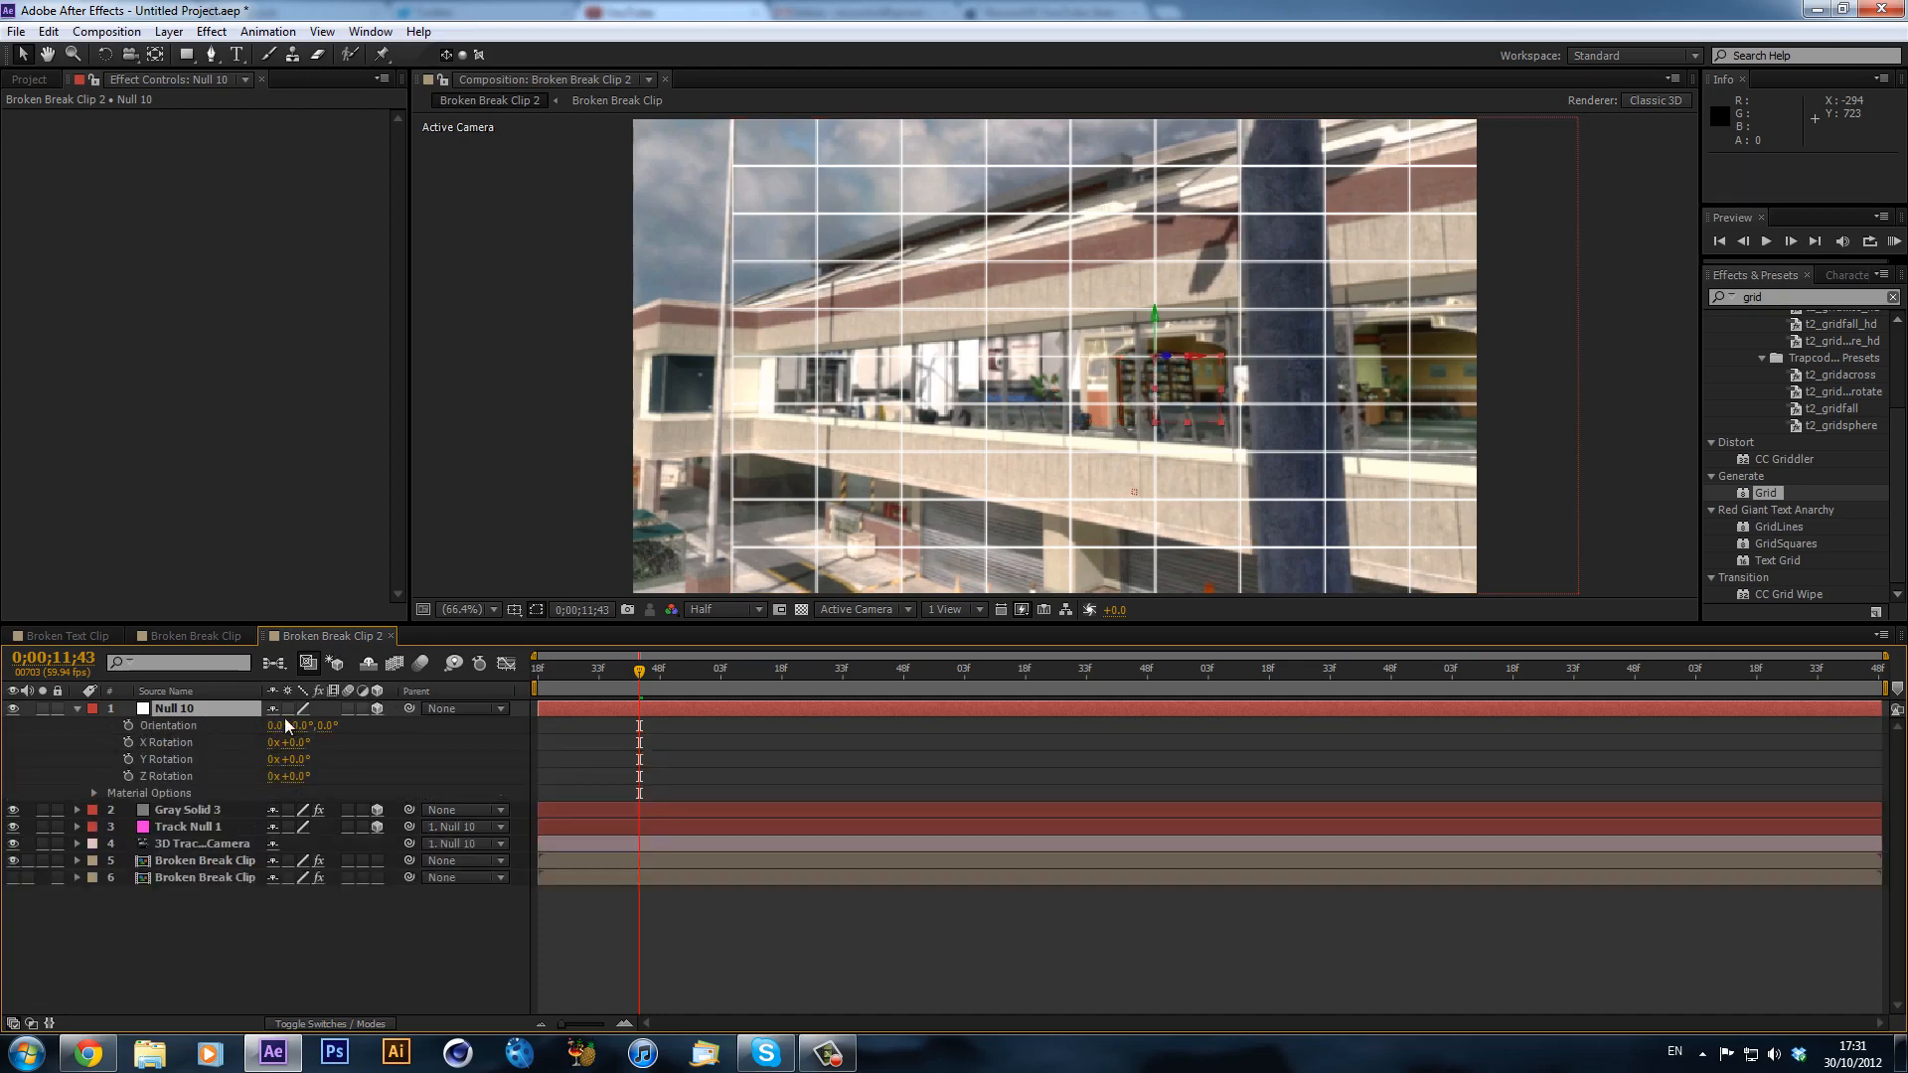
key(shift+p)
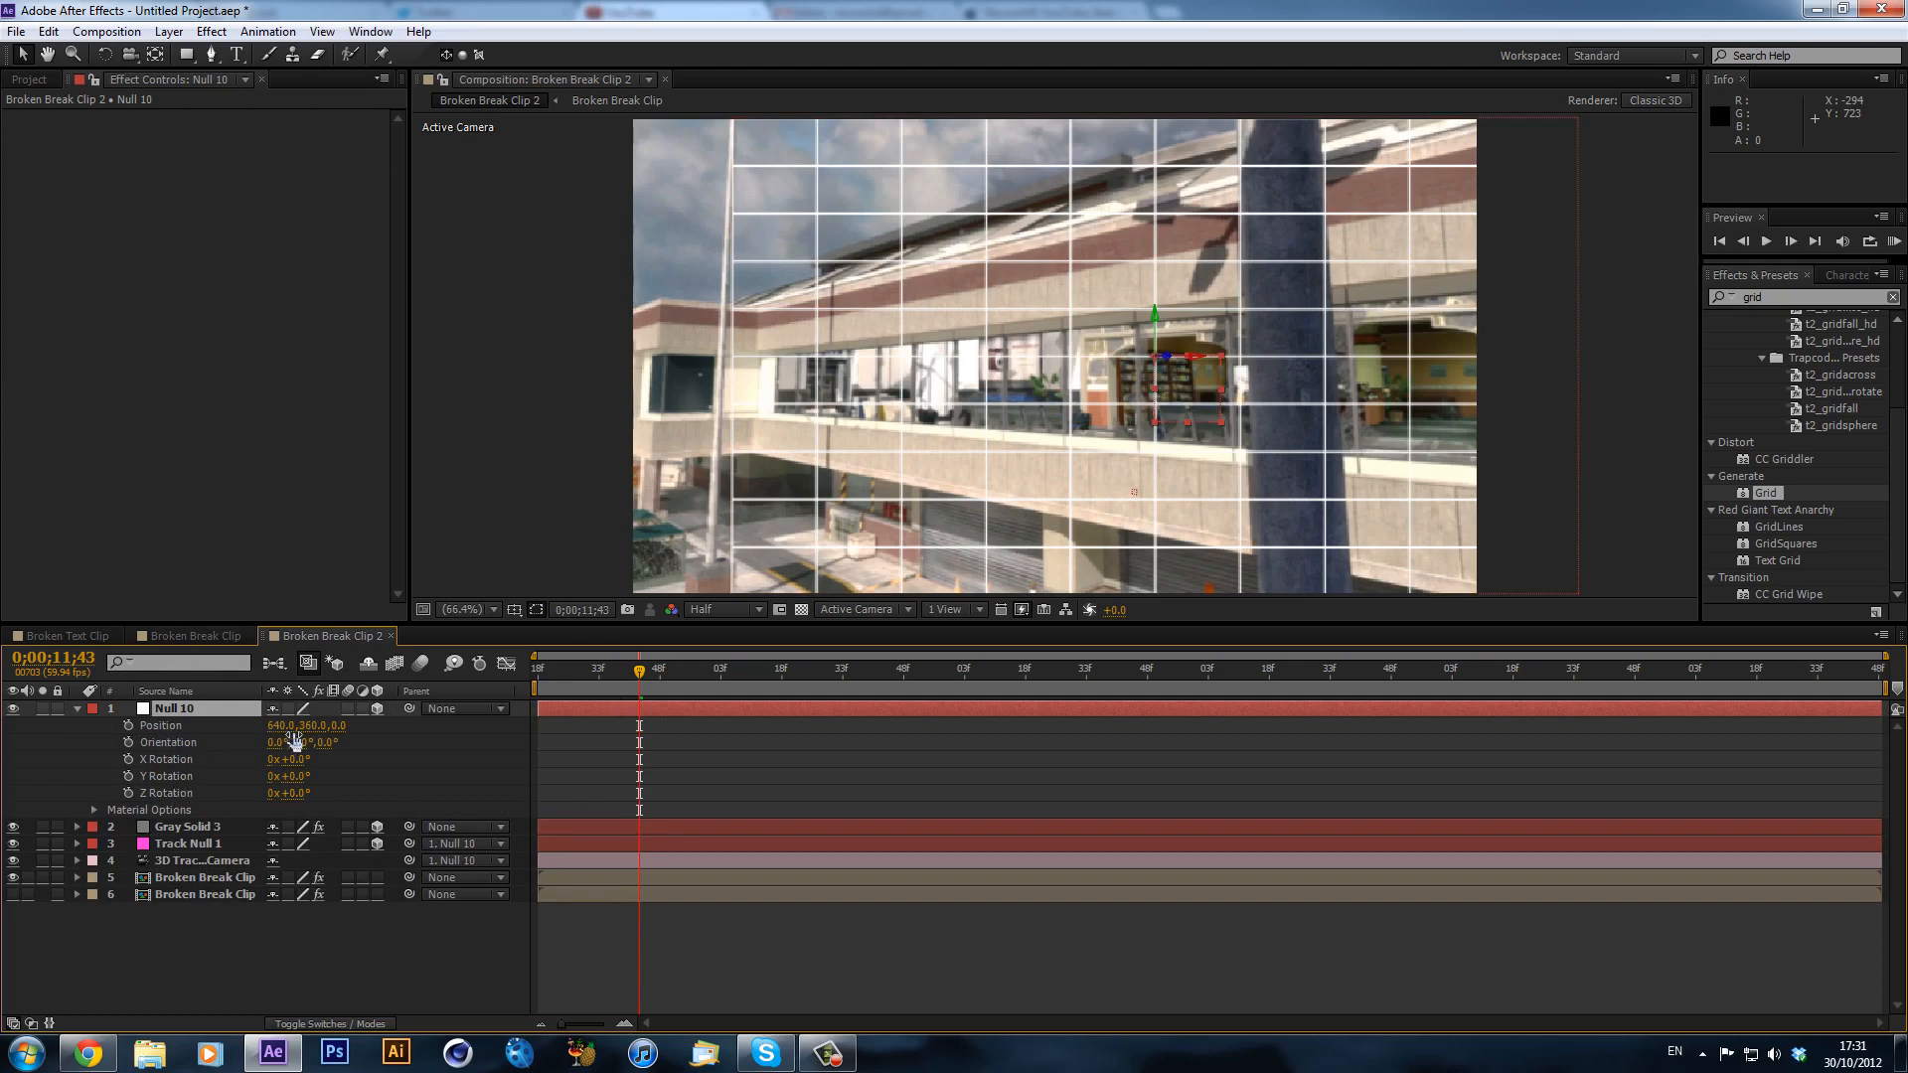
- Set Null 10's Y rotation to -24° and its position to 959, 339, 0 to line up the grid with the wall
drag(306, 725, 447, 755)
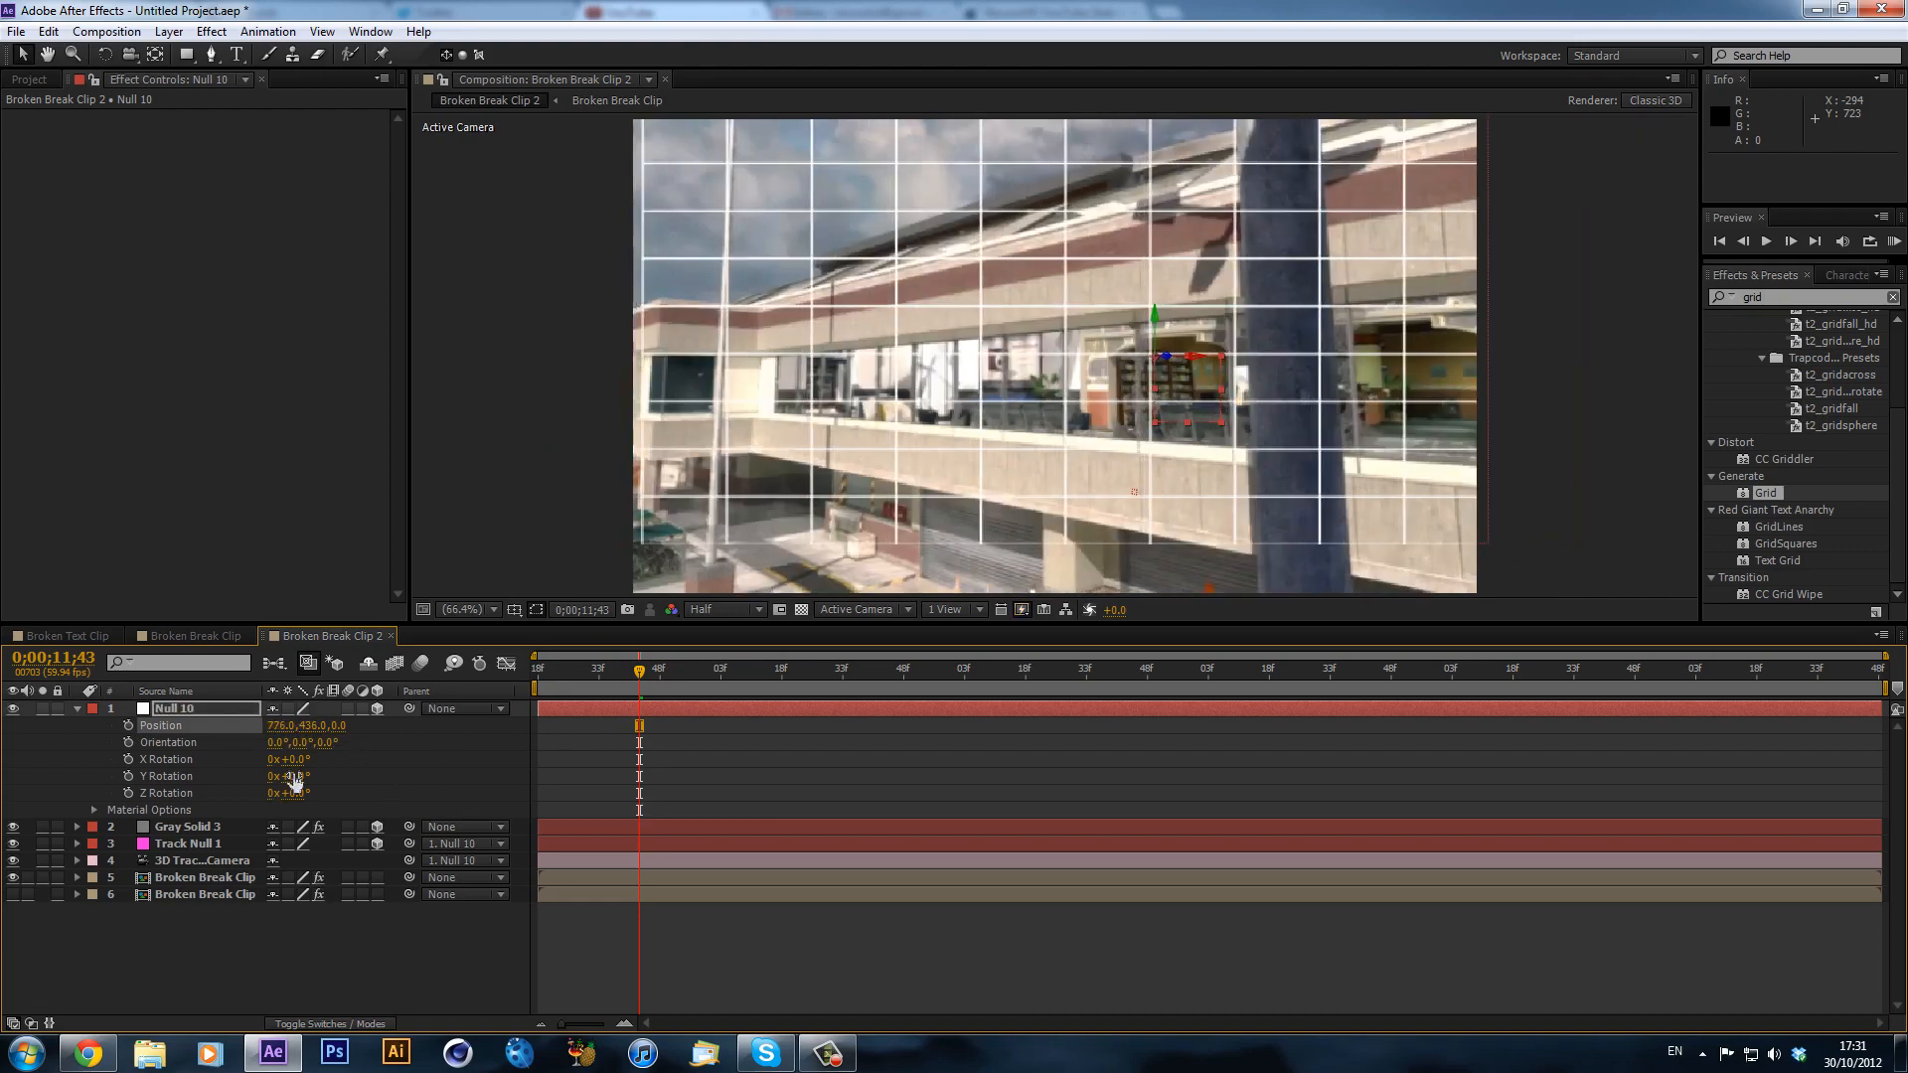
drag(296, 784, 283, 792)
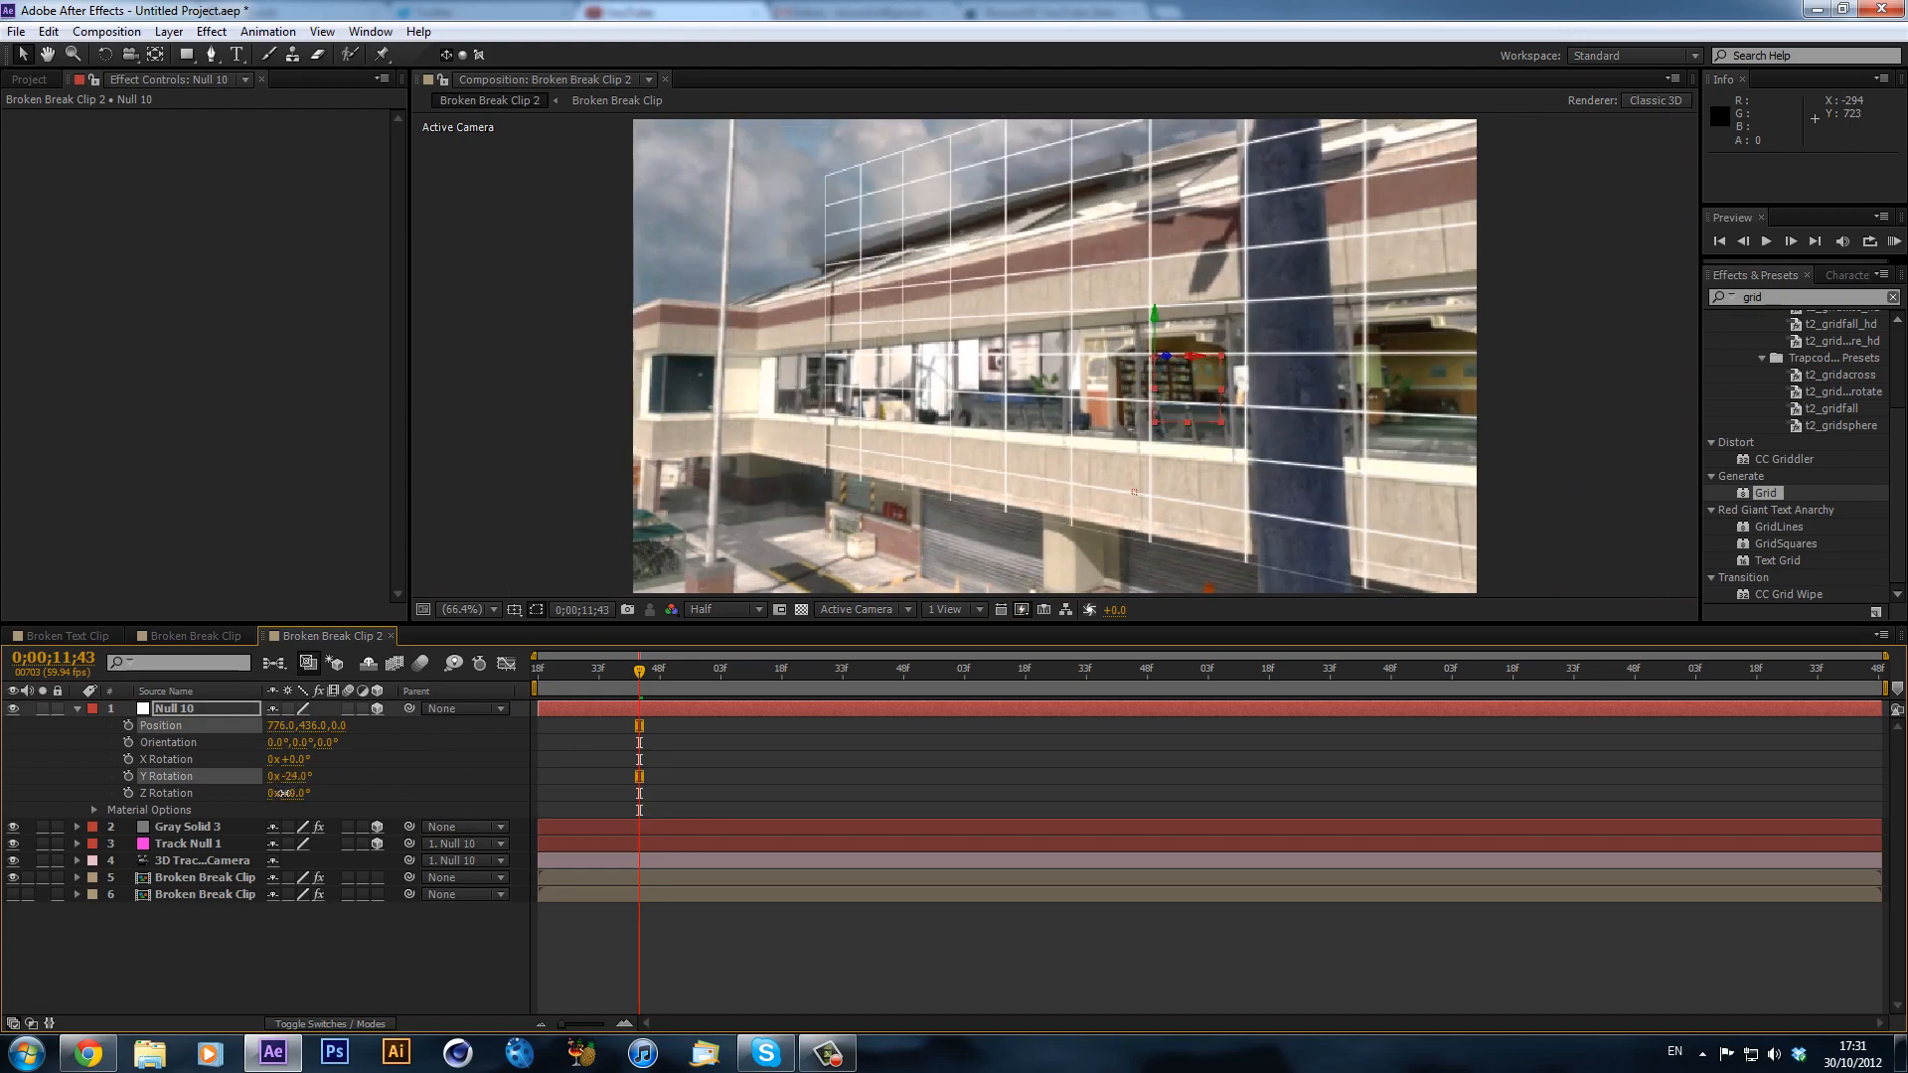
drag(304, 792, 157, 794)
key(ctrl+z)
drag(275, 725, 515, 773)
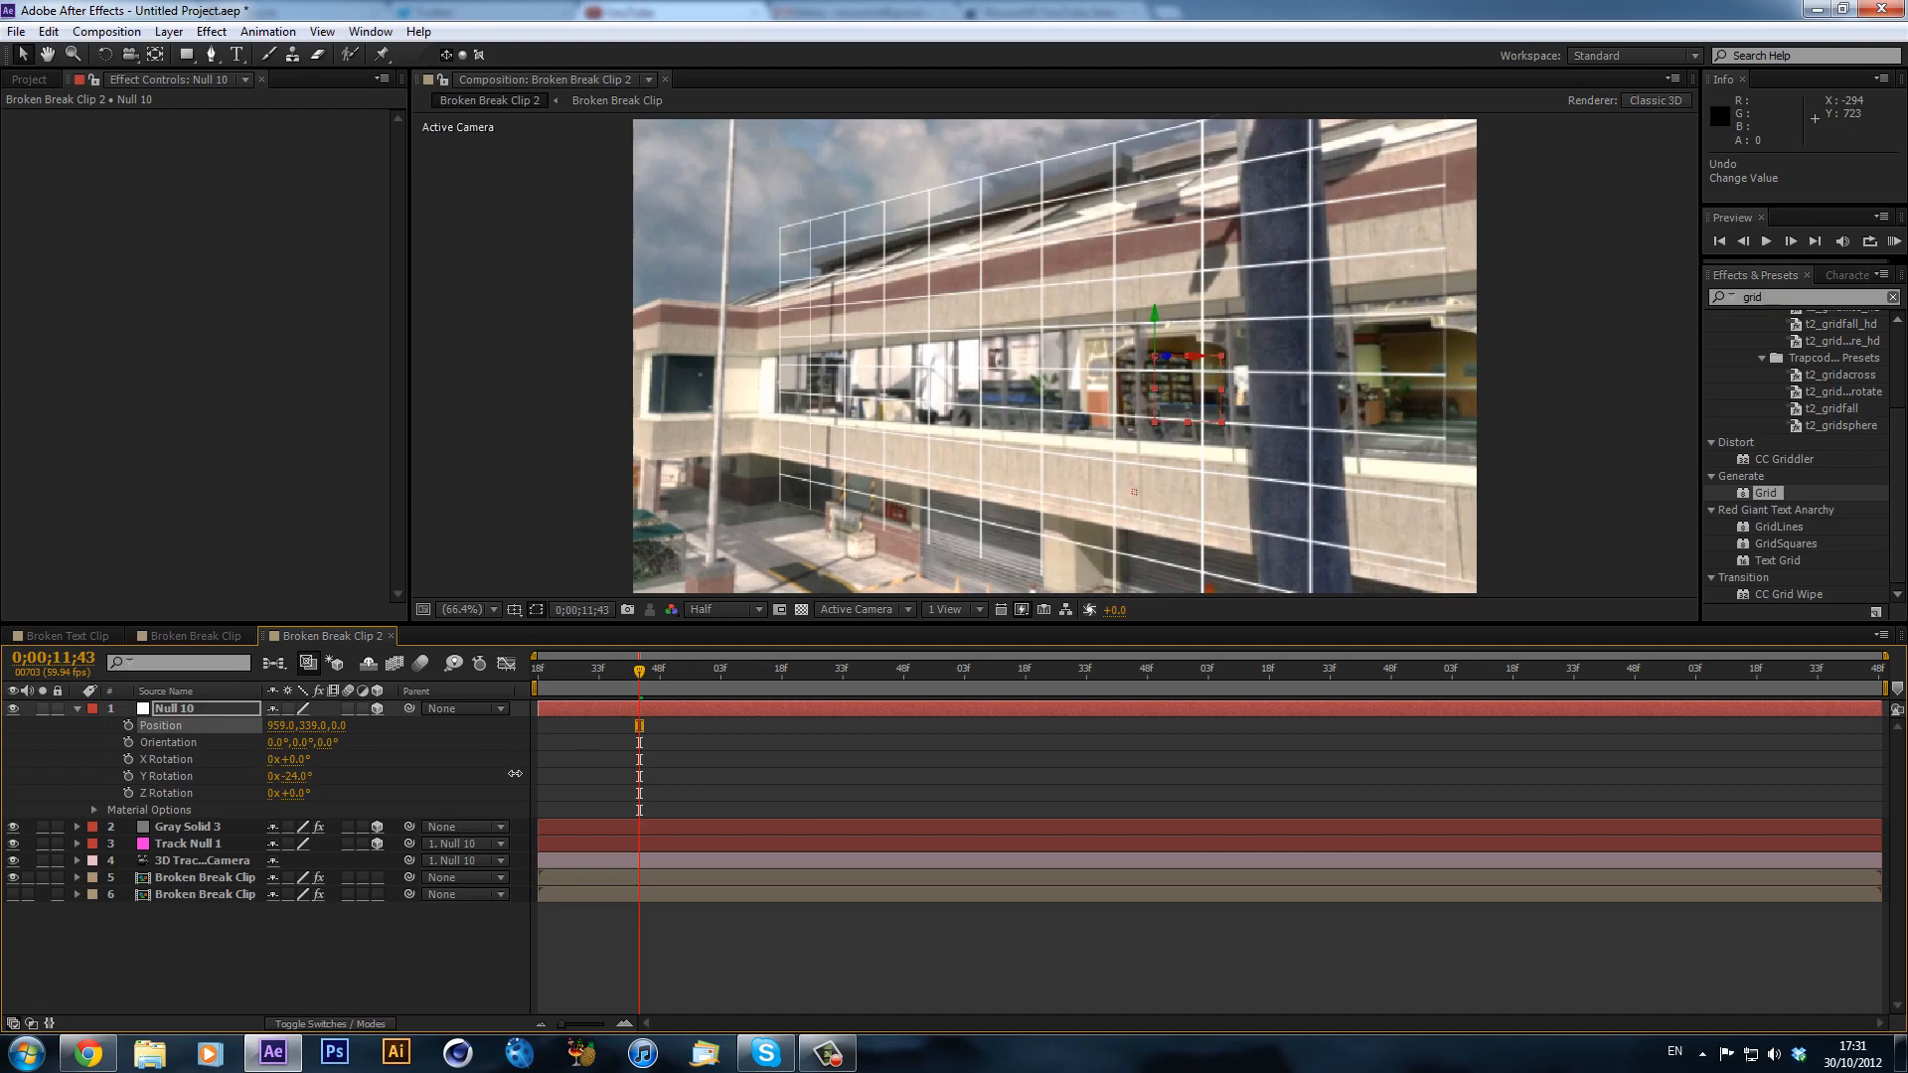
- Try a Z position of -752 for Null 10 and check the grid's tracking along the timeline
drag(771, 688, 486, 677)
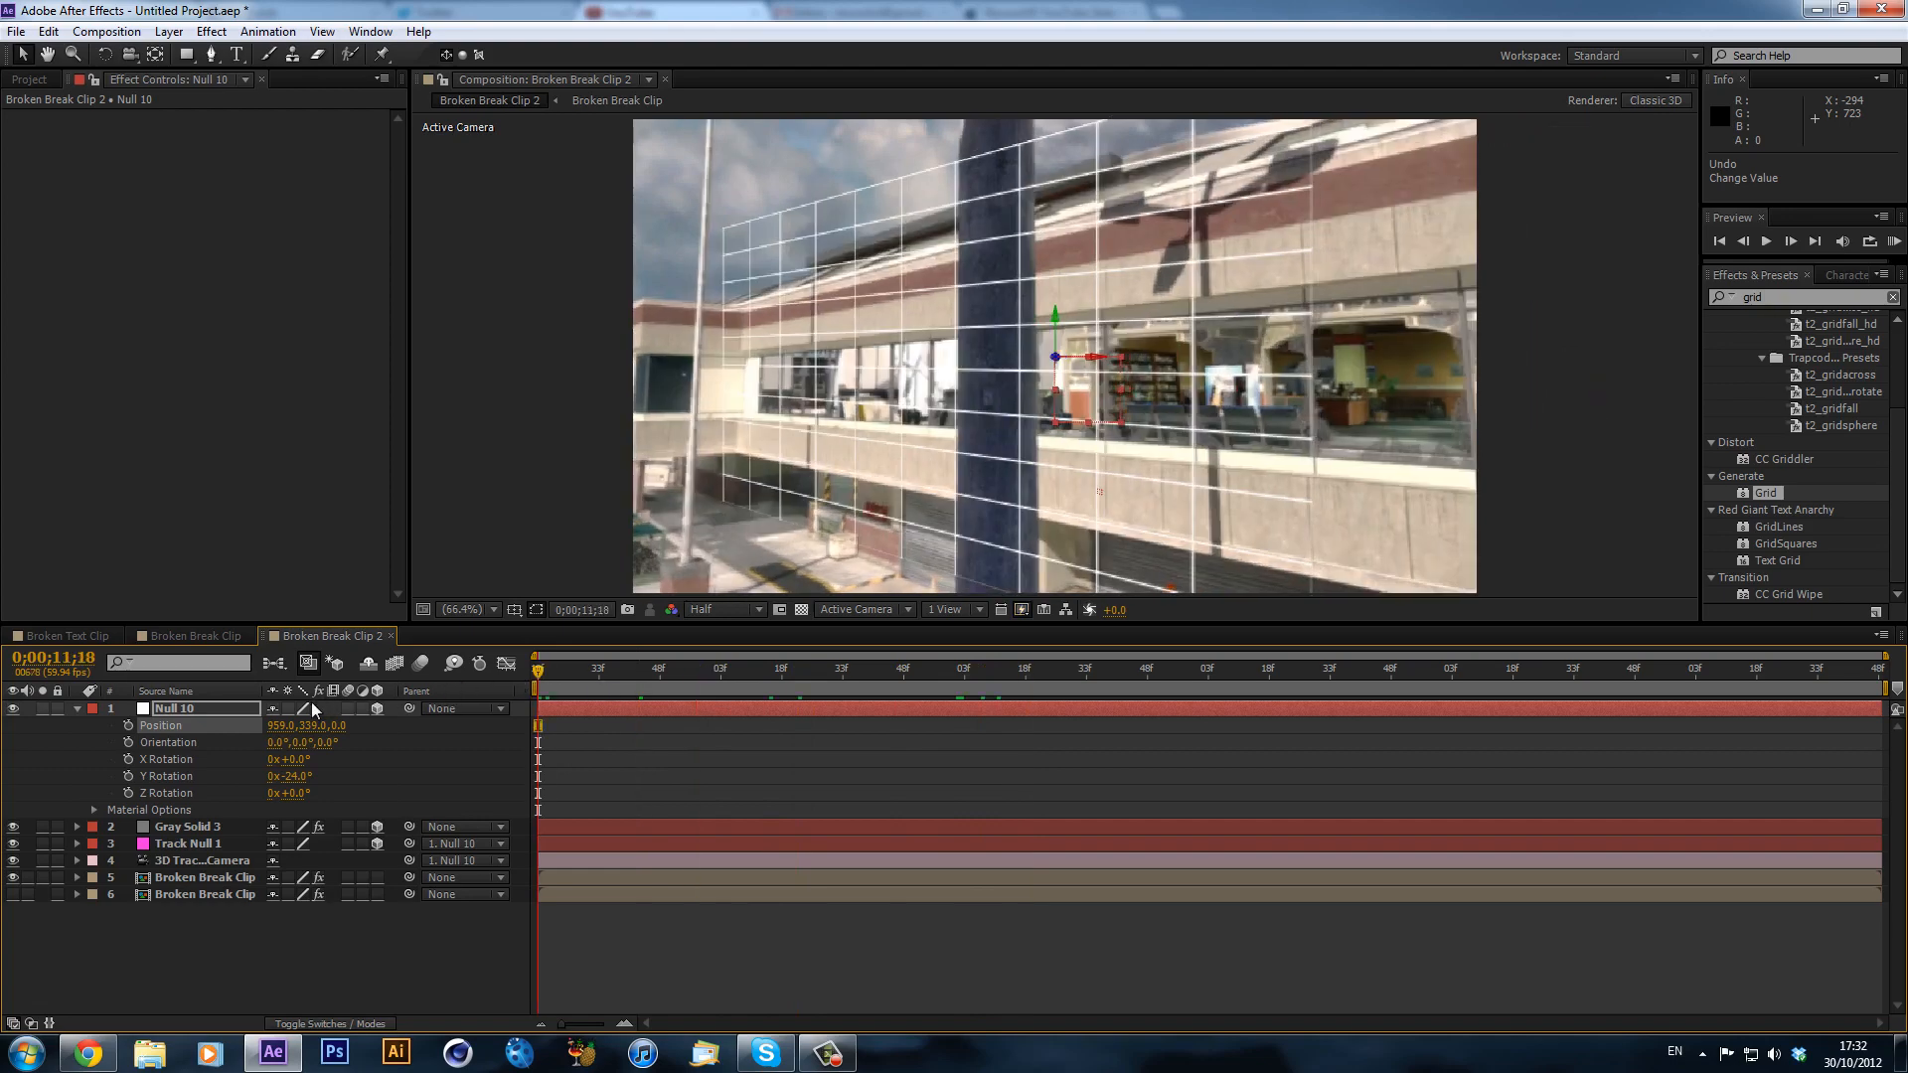
drag(337, 726, 580, 716)
click(647, 681)
drag(707, 686, 1015, 686)
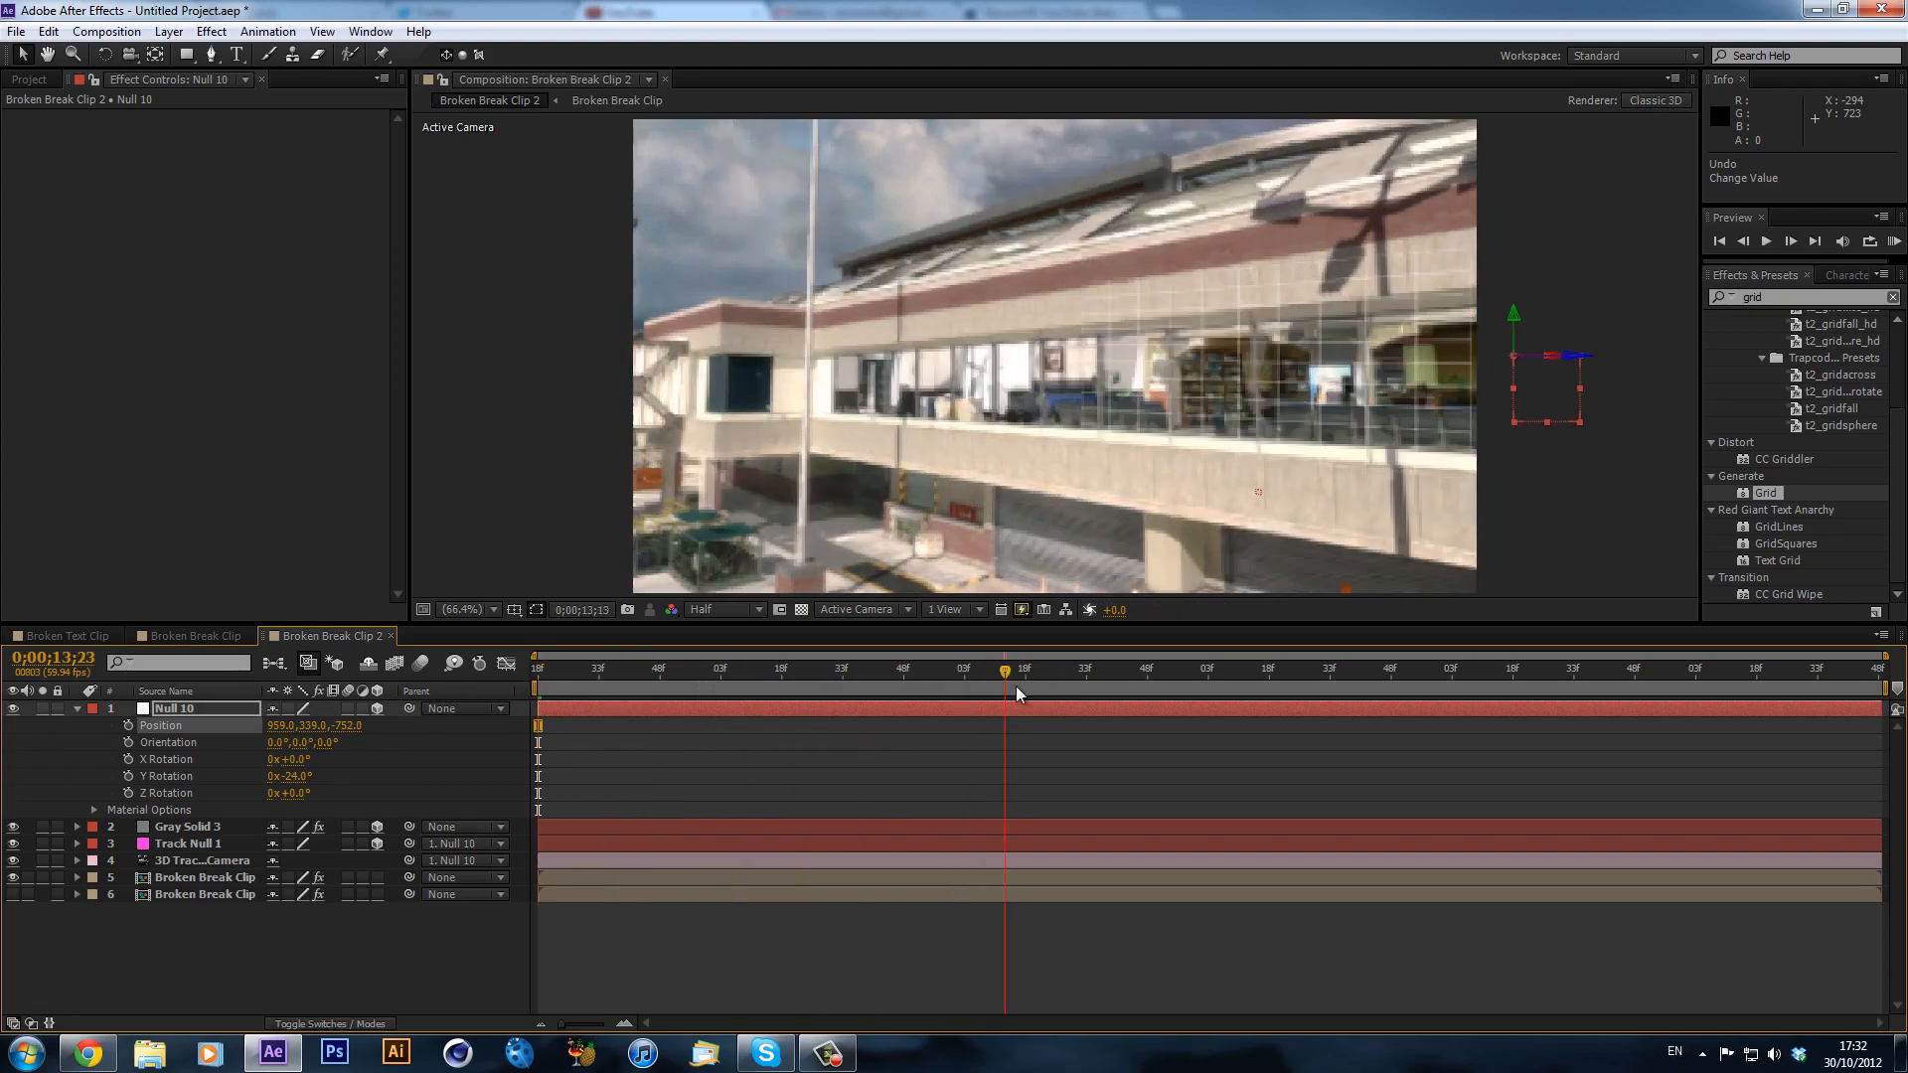
key(Home)
- Create a null from the 3D Camera Tracker point at the lower edge of the windows in the upper Broken Break Clip
click(206, 844)
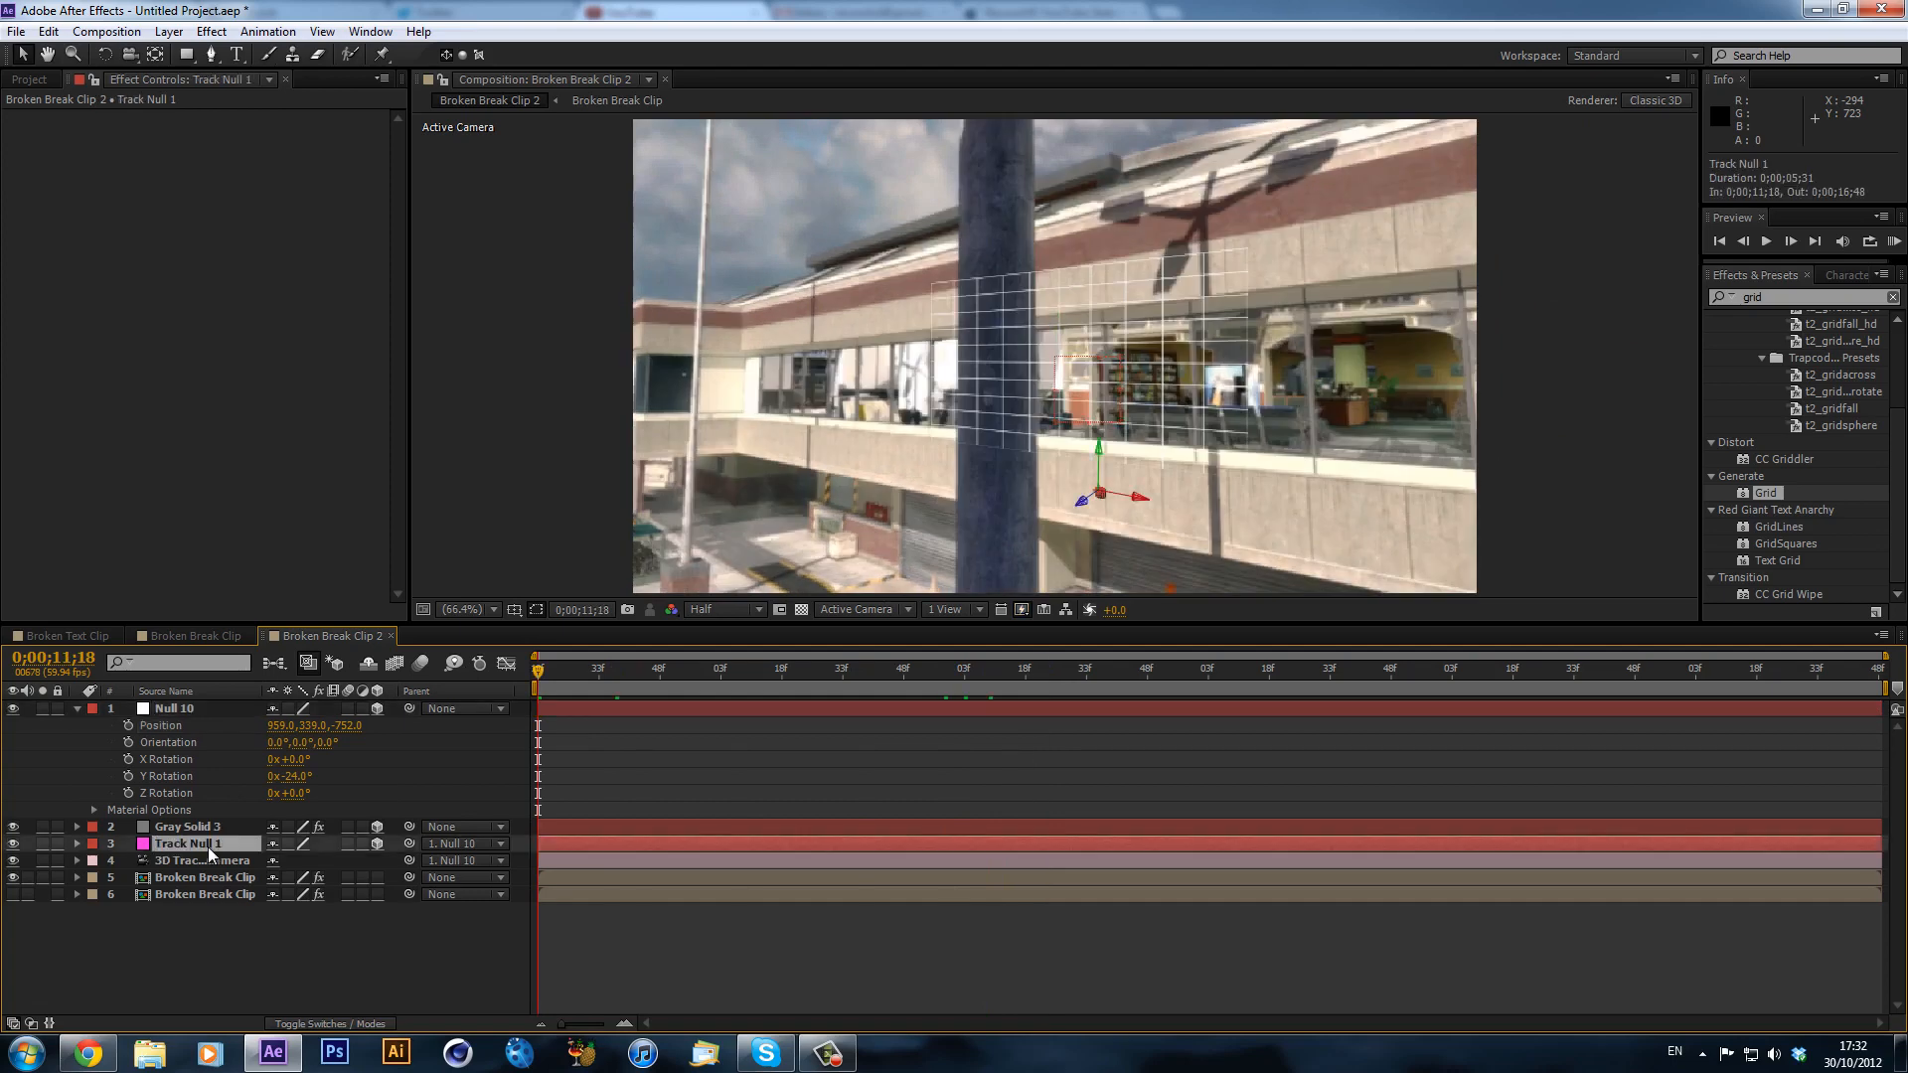
click(201, 859)
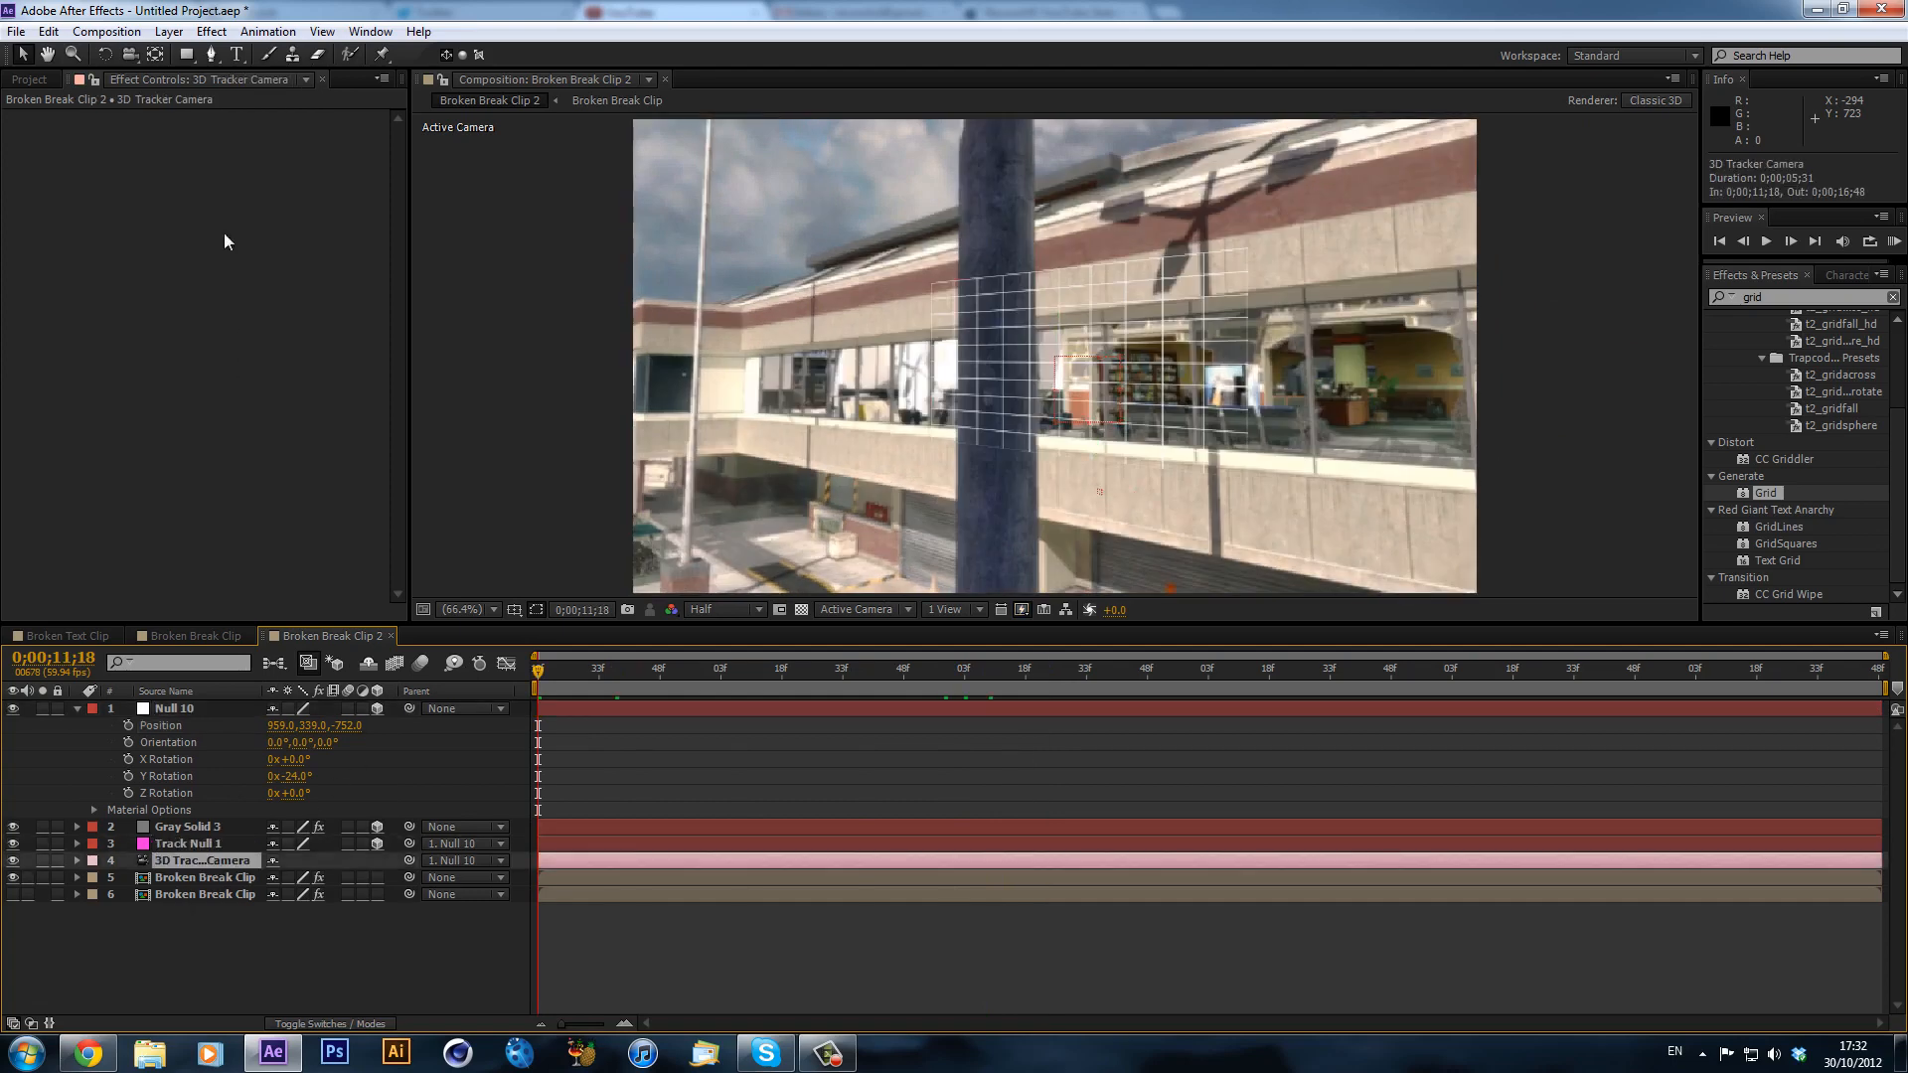
click(217, 877)
click(121, 115)
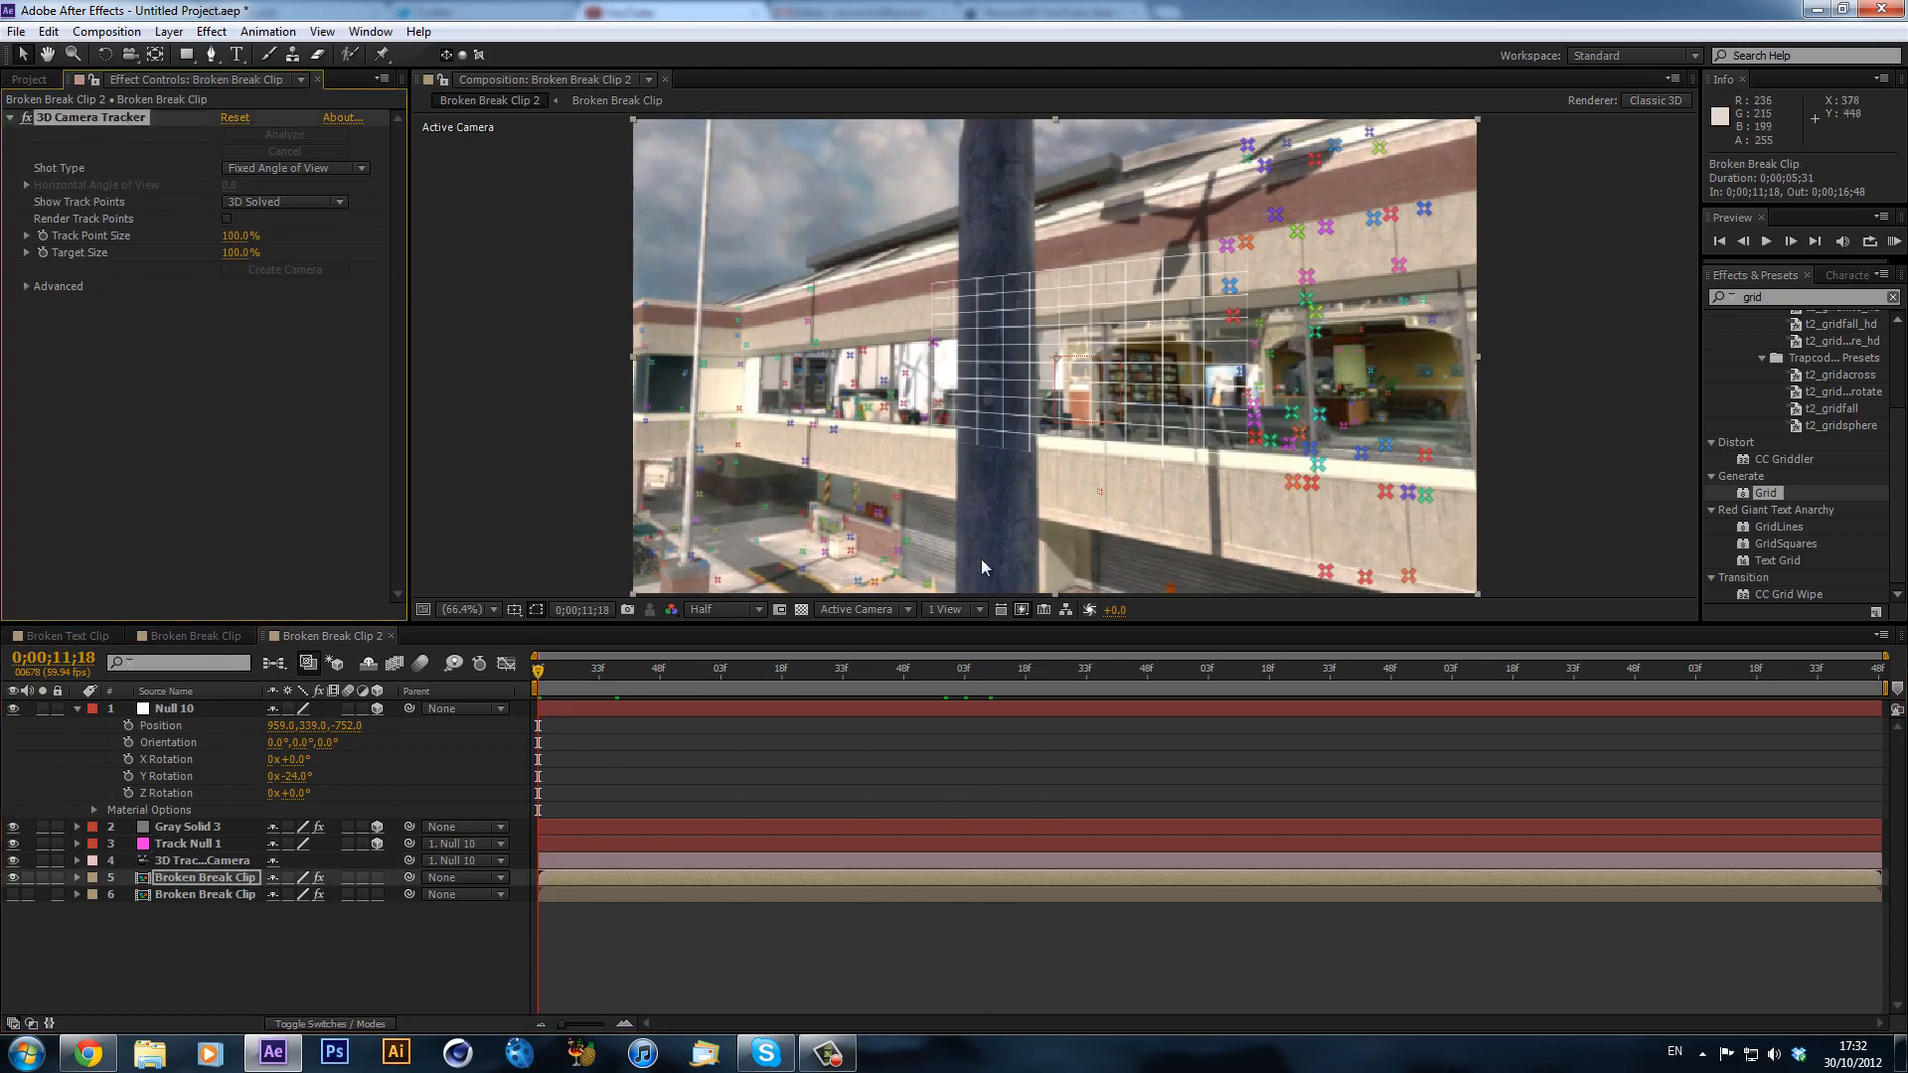
right_click(1316, 463)
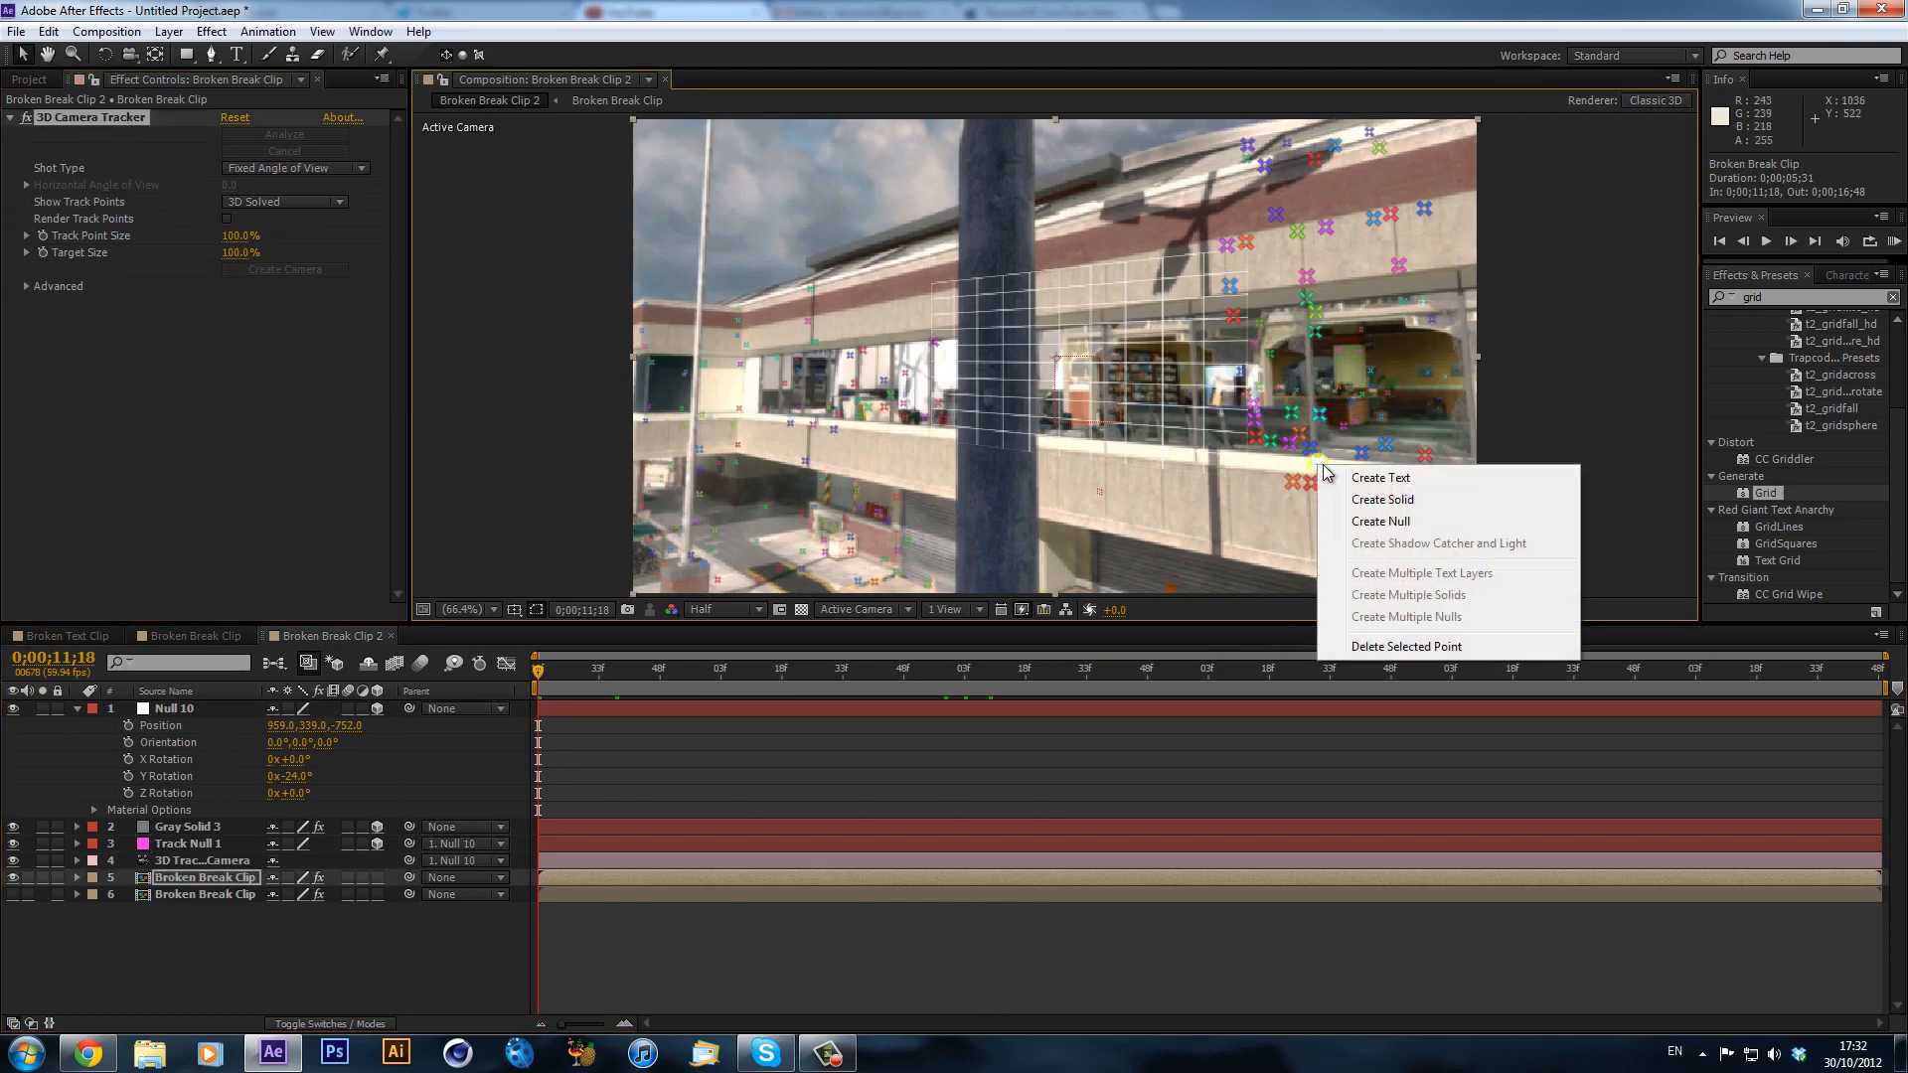
click(1357, 516)
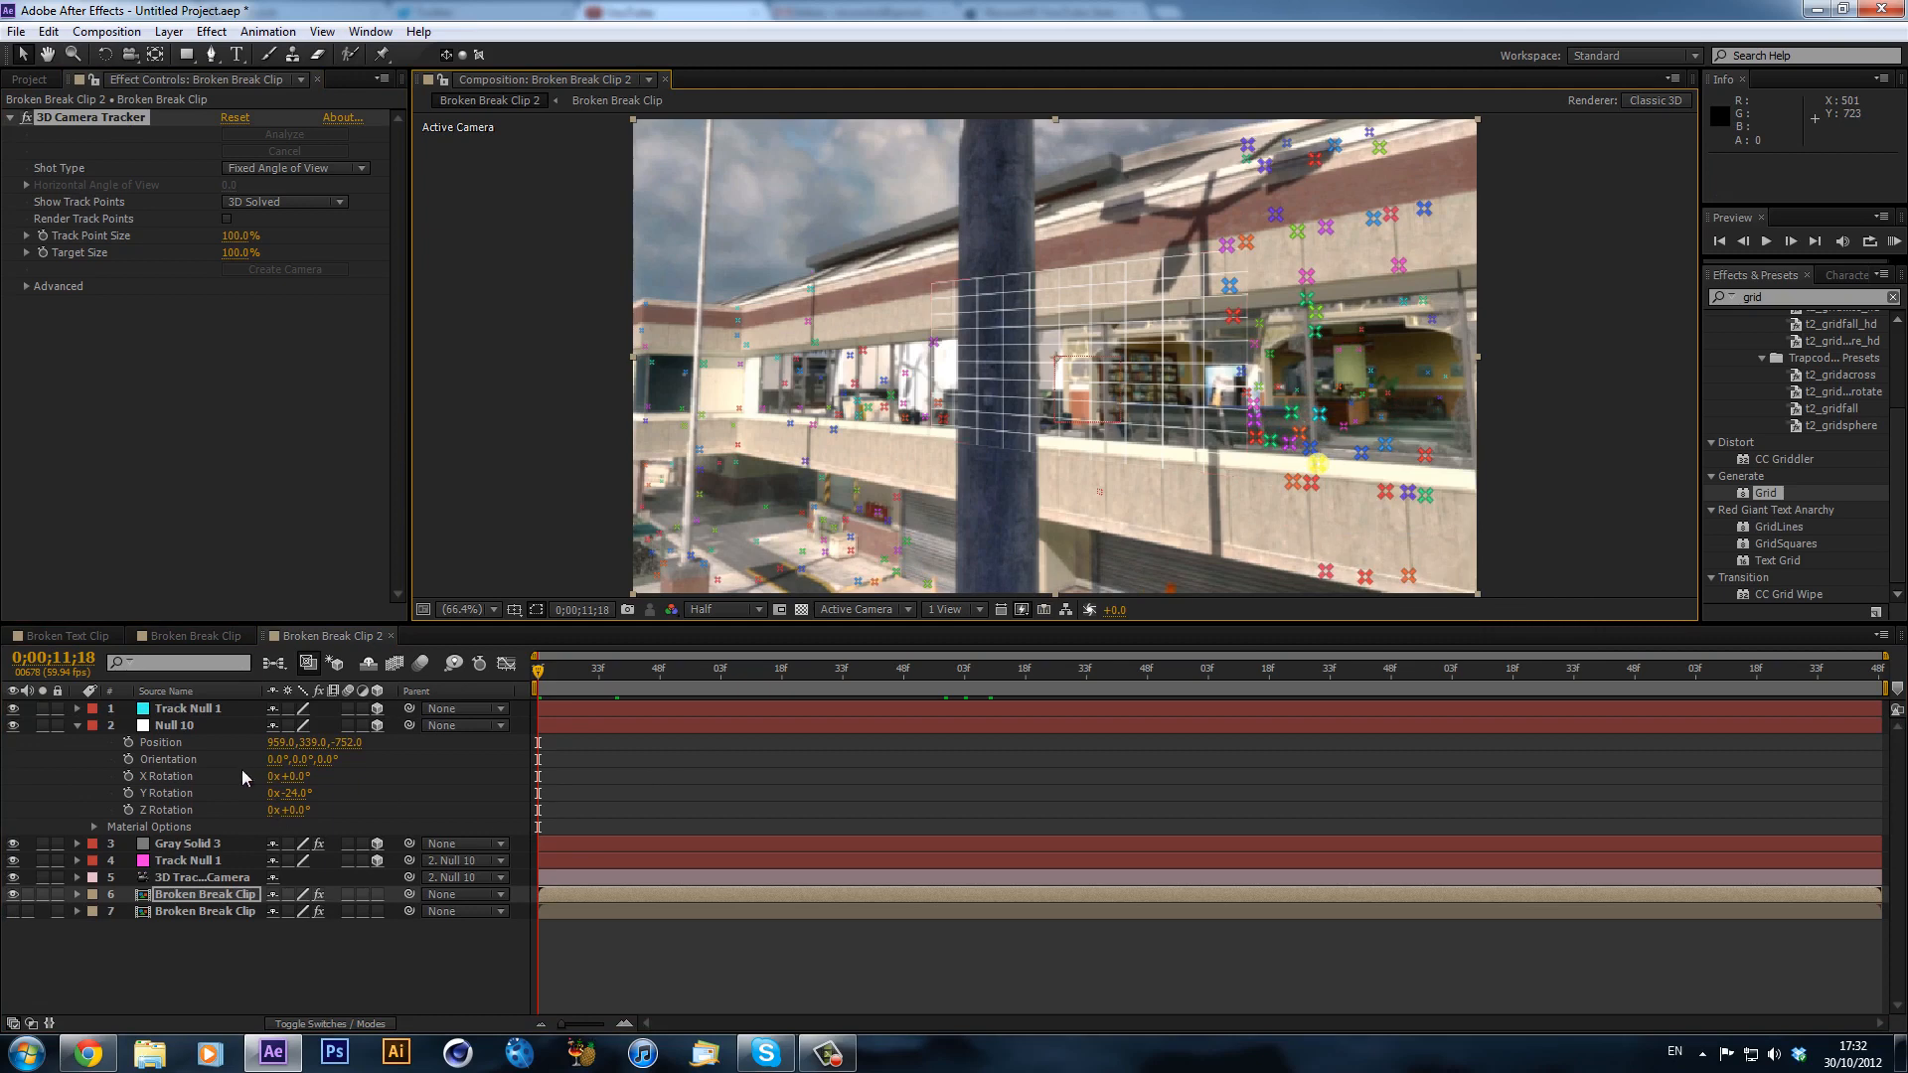
- Using the new track null's depth as reference, set Null 10's Z position to -678 and check the grid along the timeline
click(174, 710)
key(p)
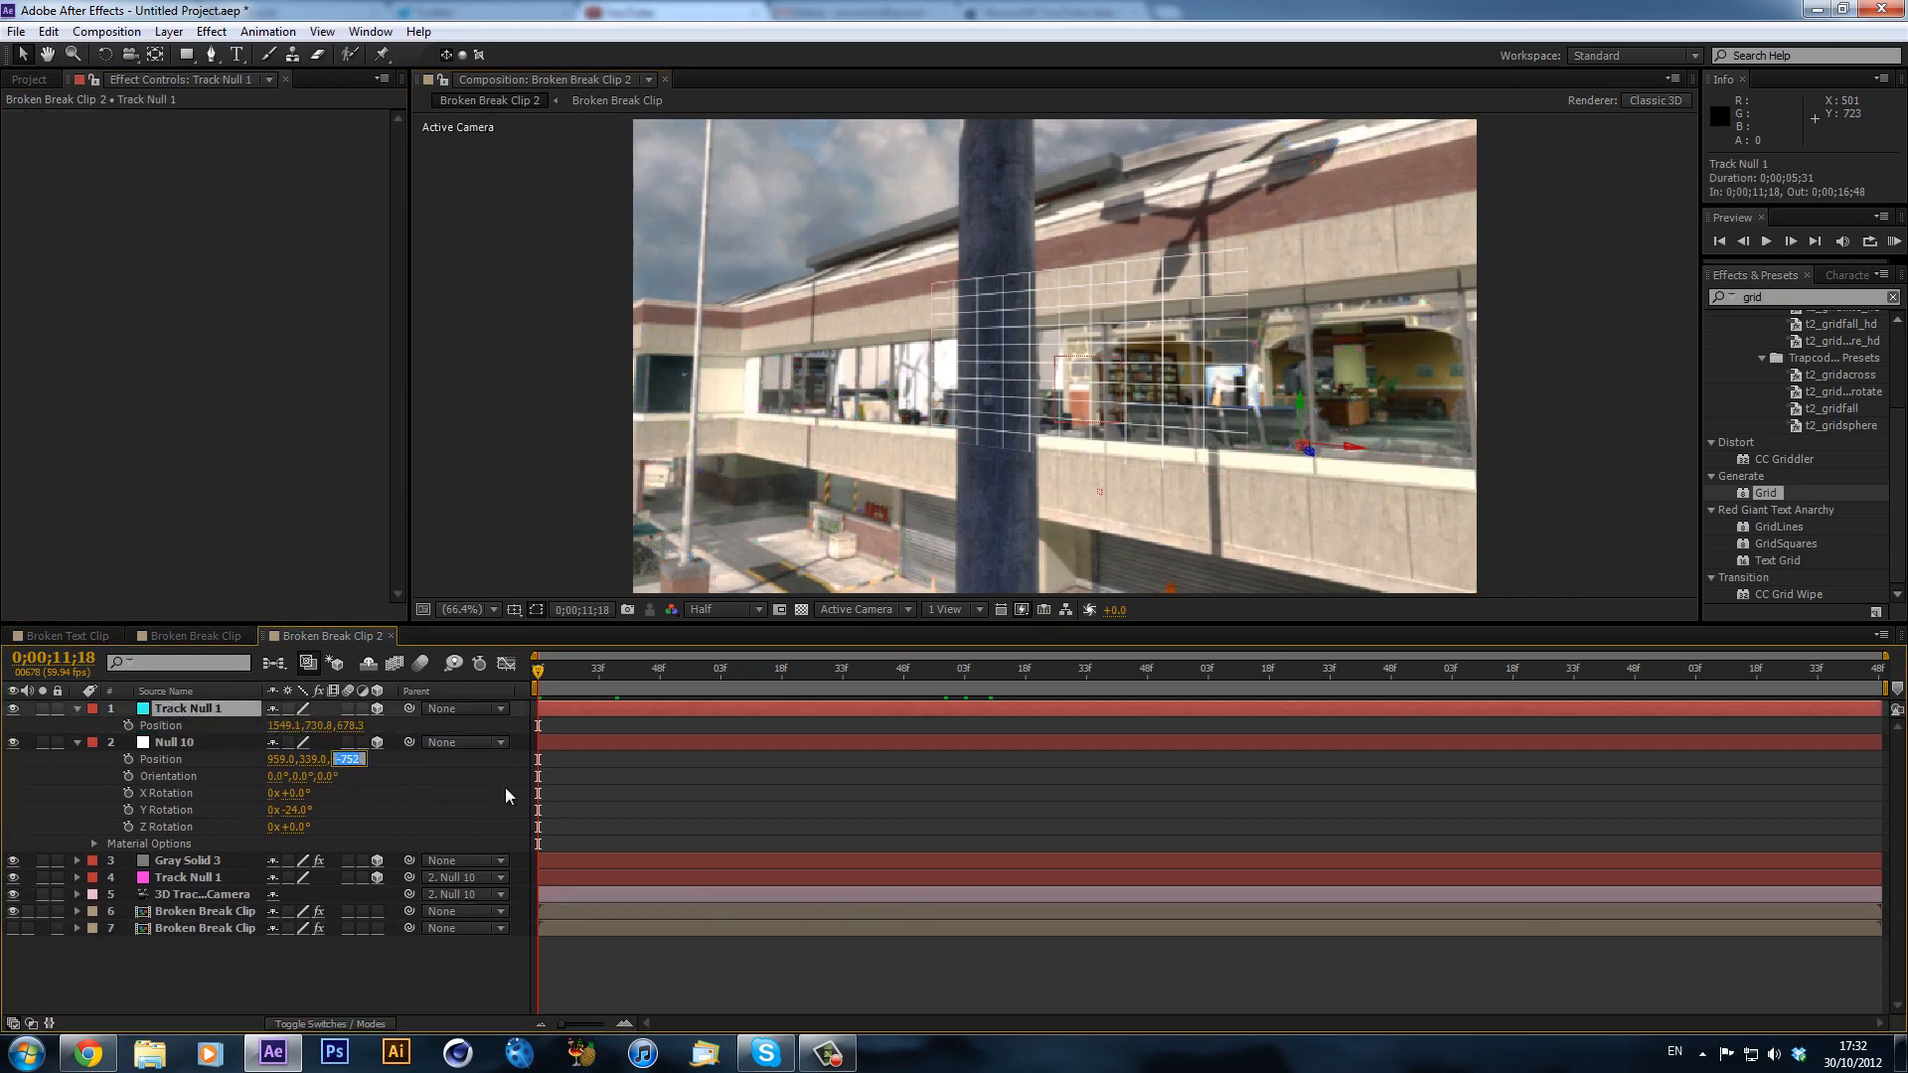
text(678)
key(Return)
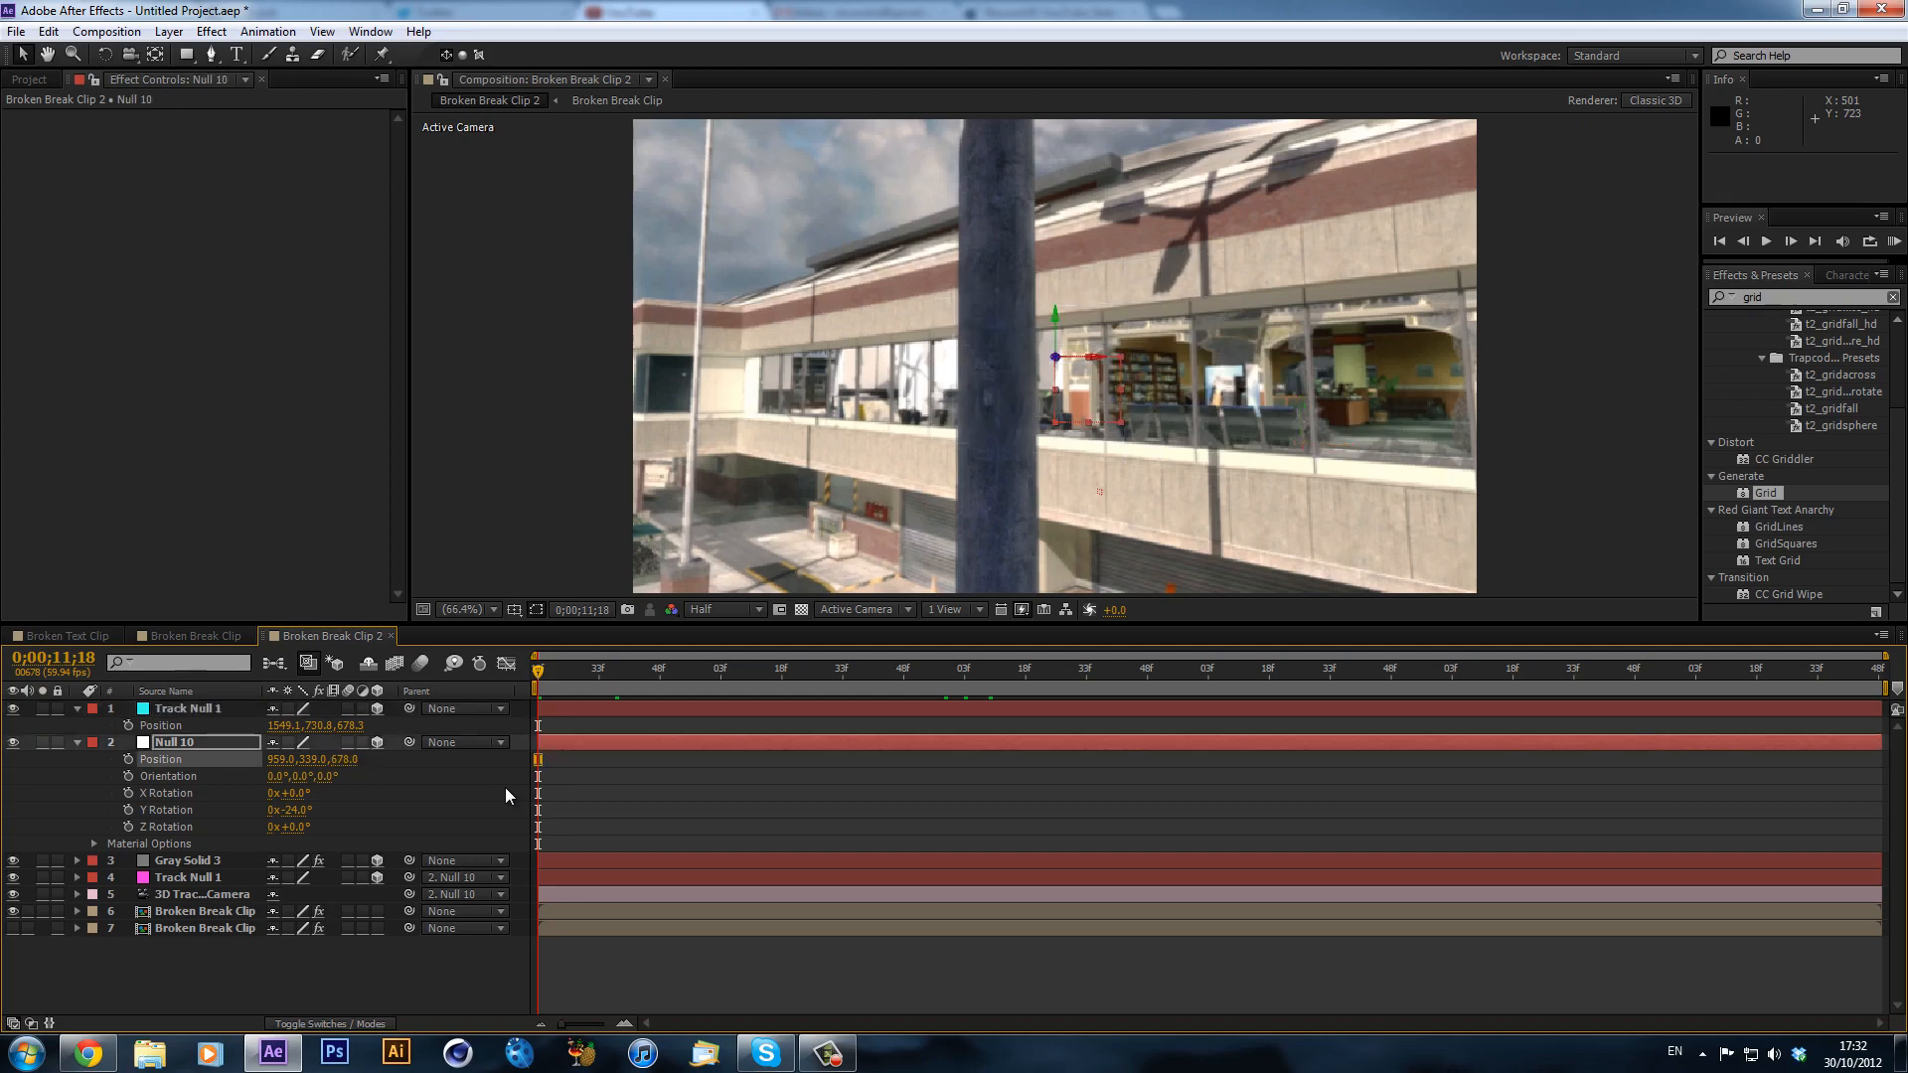
click(340, 760)
key(Return)
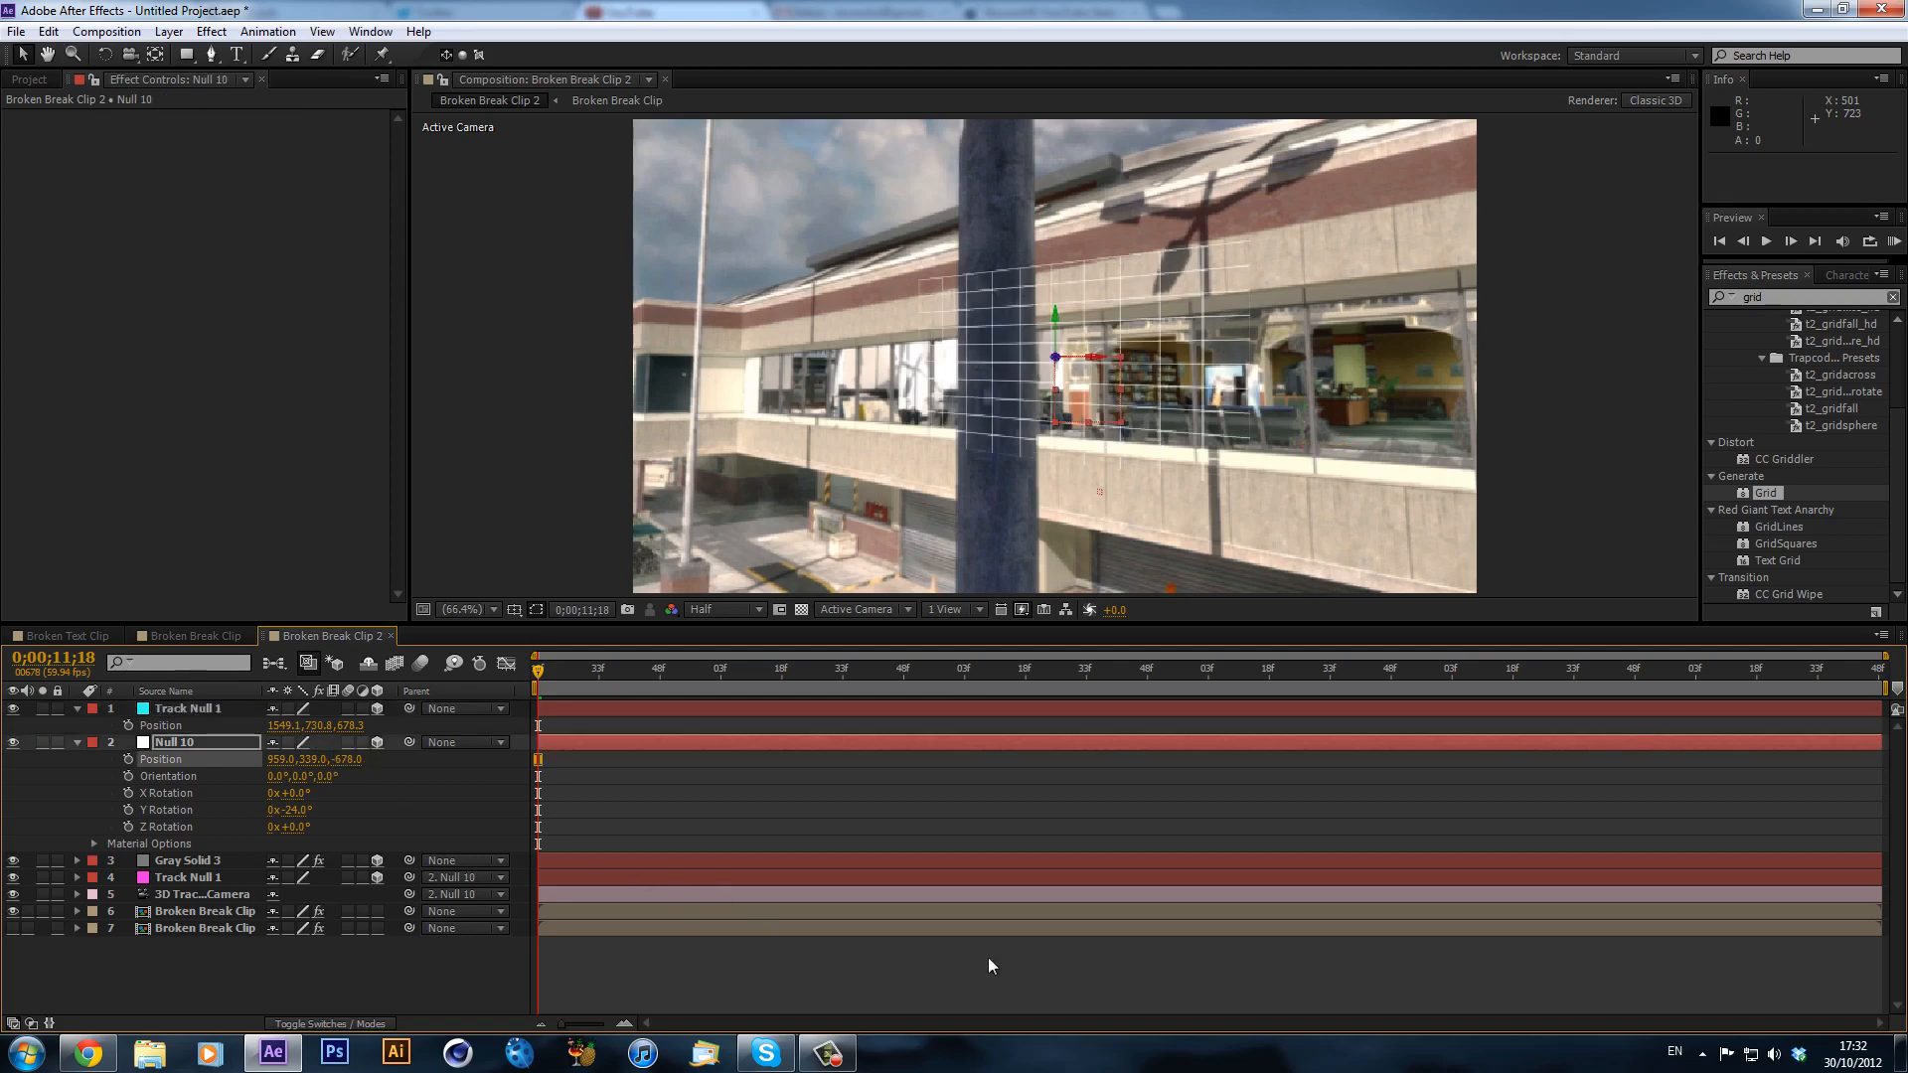
drag(610, 666, 1276, 669)
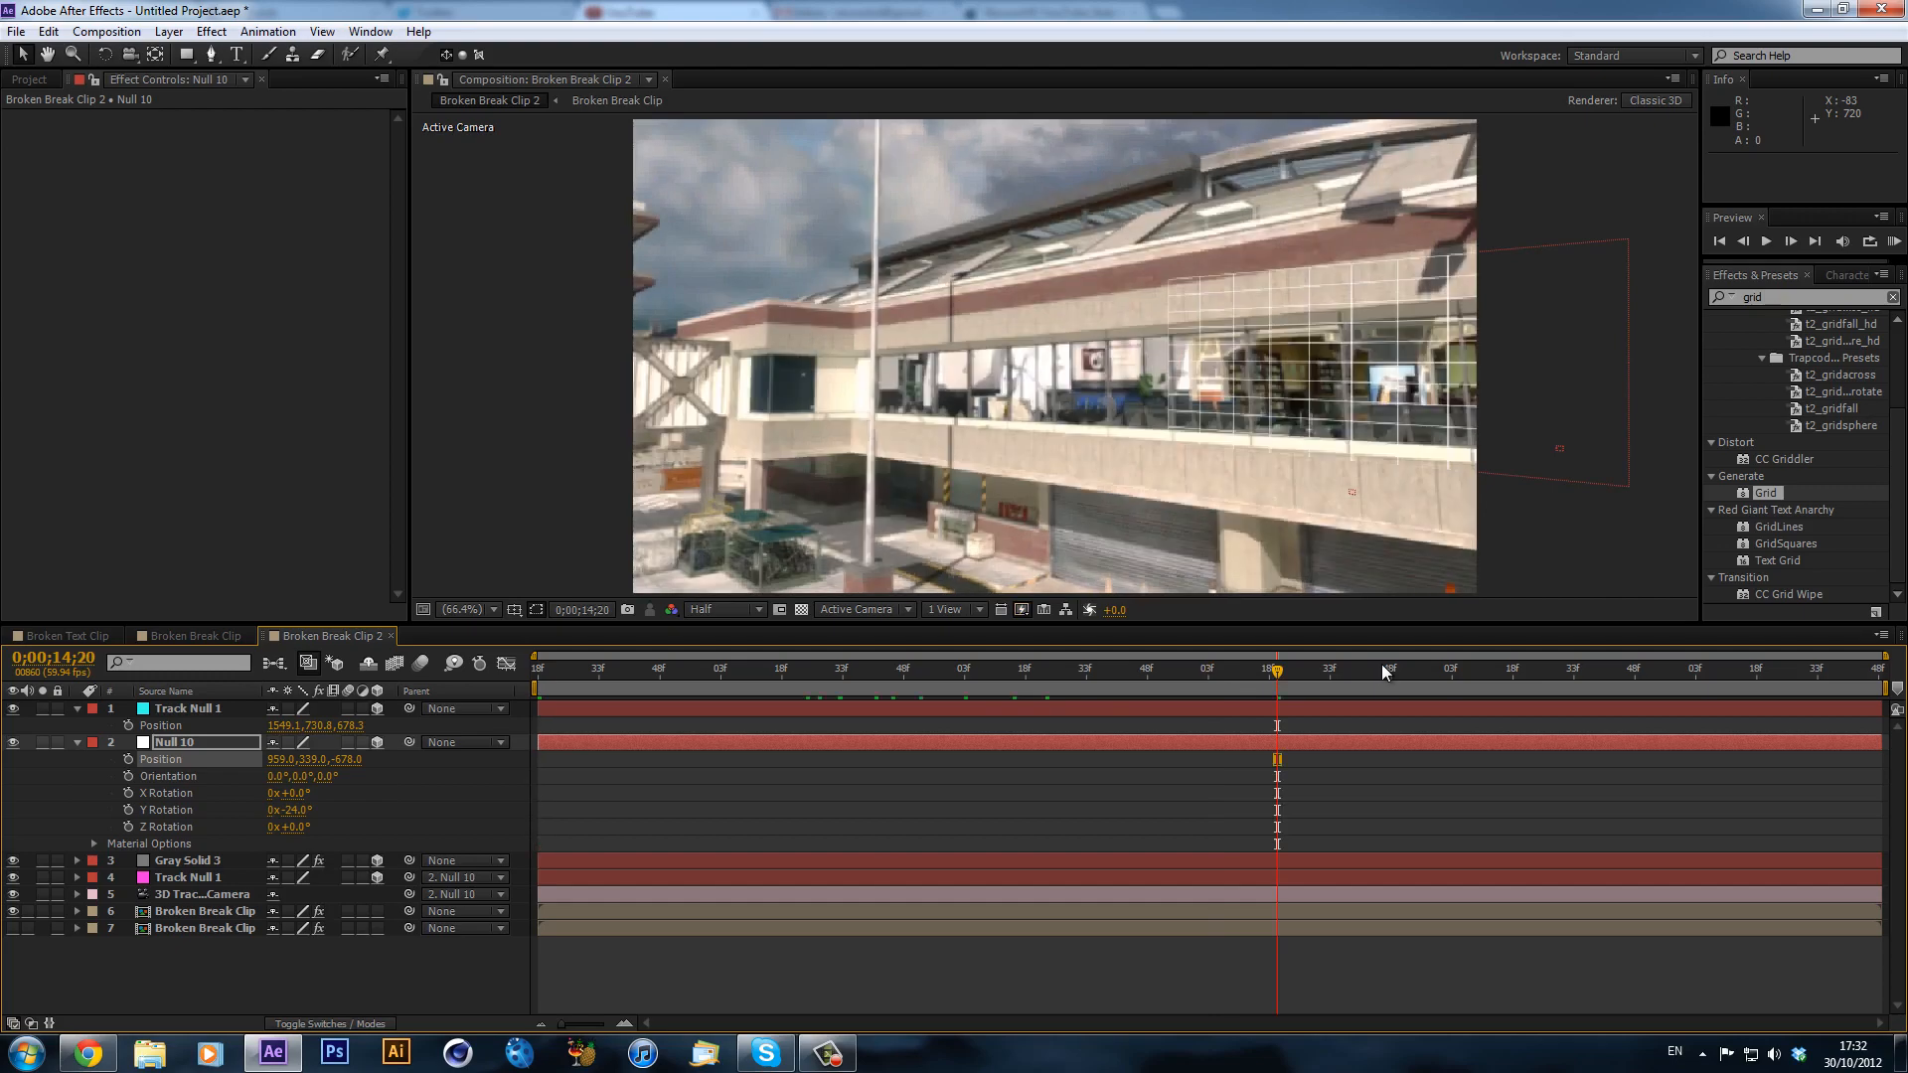
drag(856, 664, 538, 667)
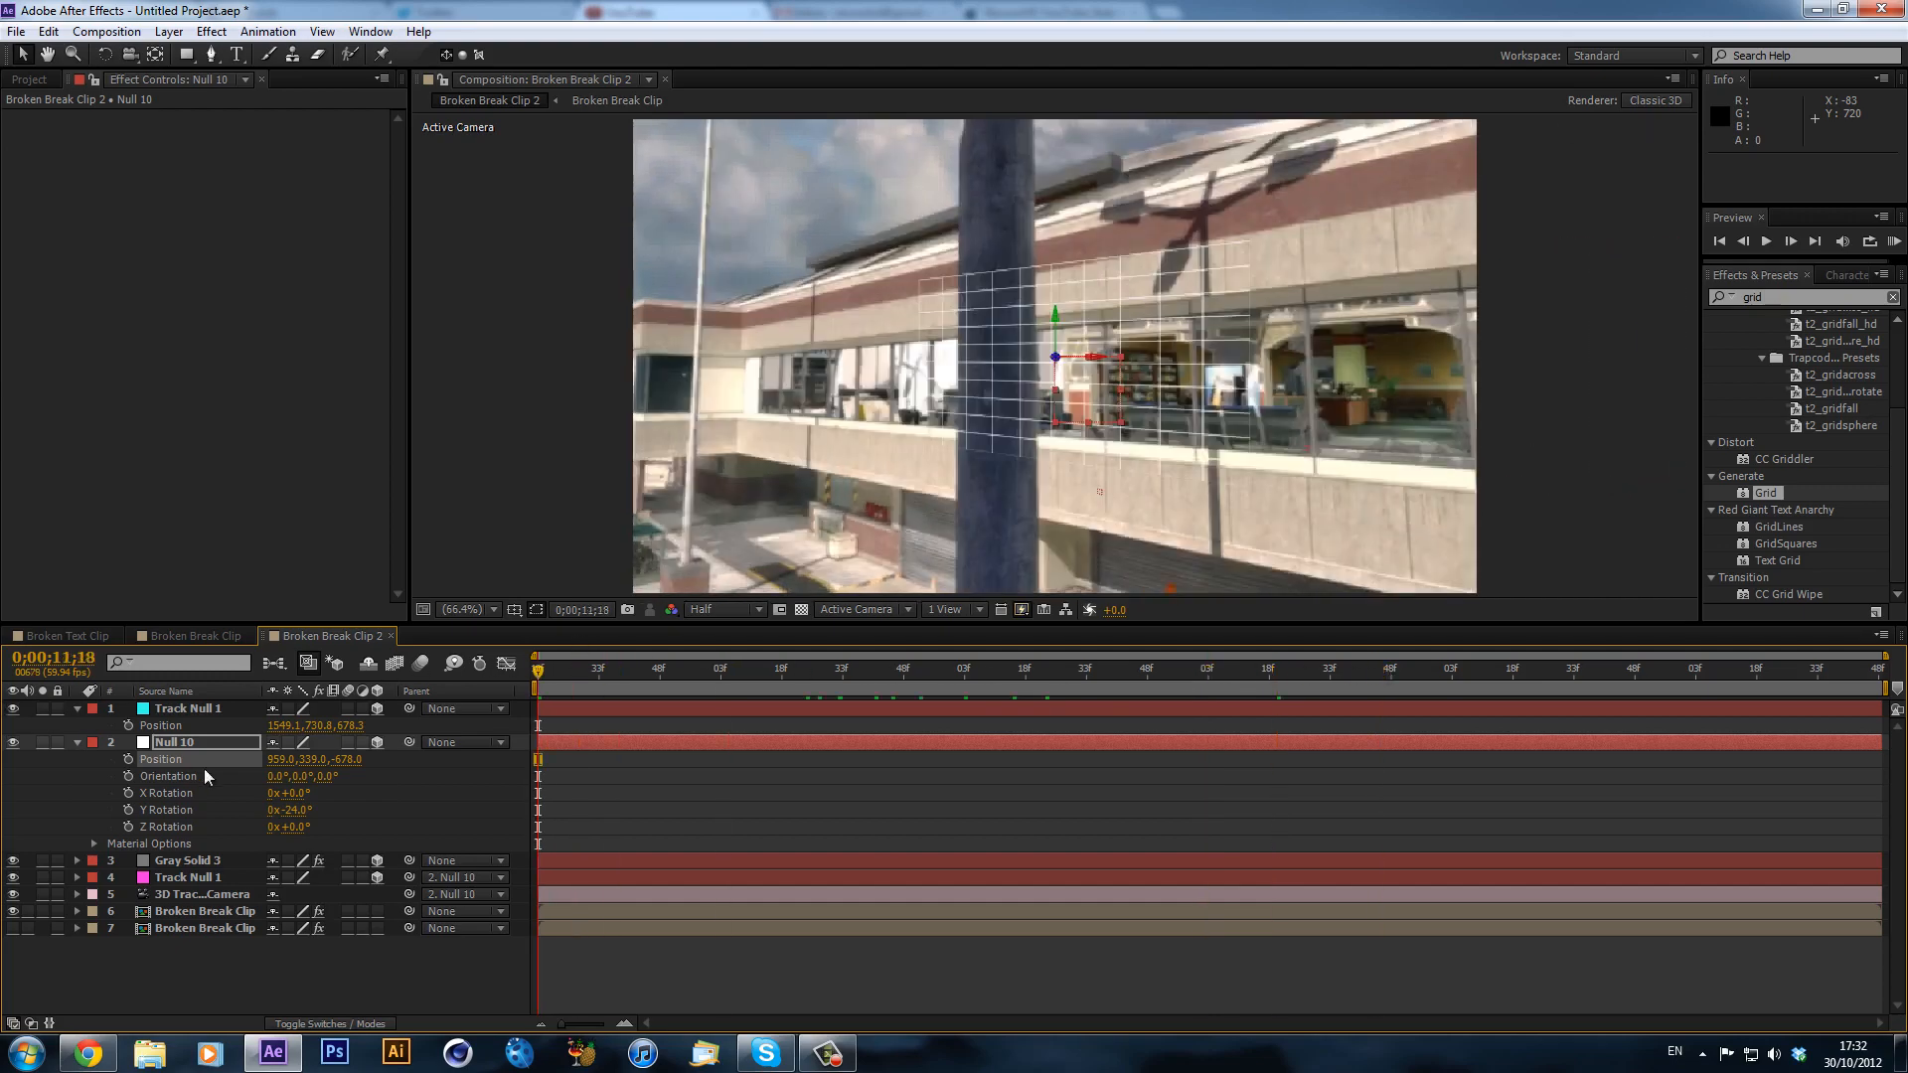
- Delete the newest track null, Null 10 and Gray Solid 3 from the composition
click(230, 741)
click(242, 698)
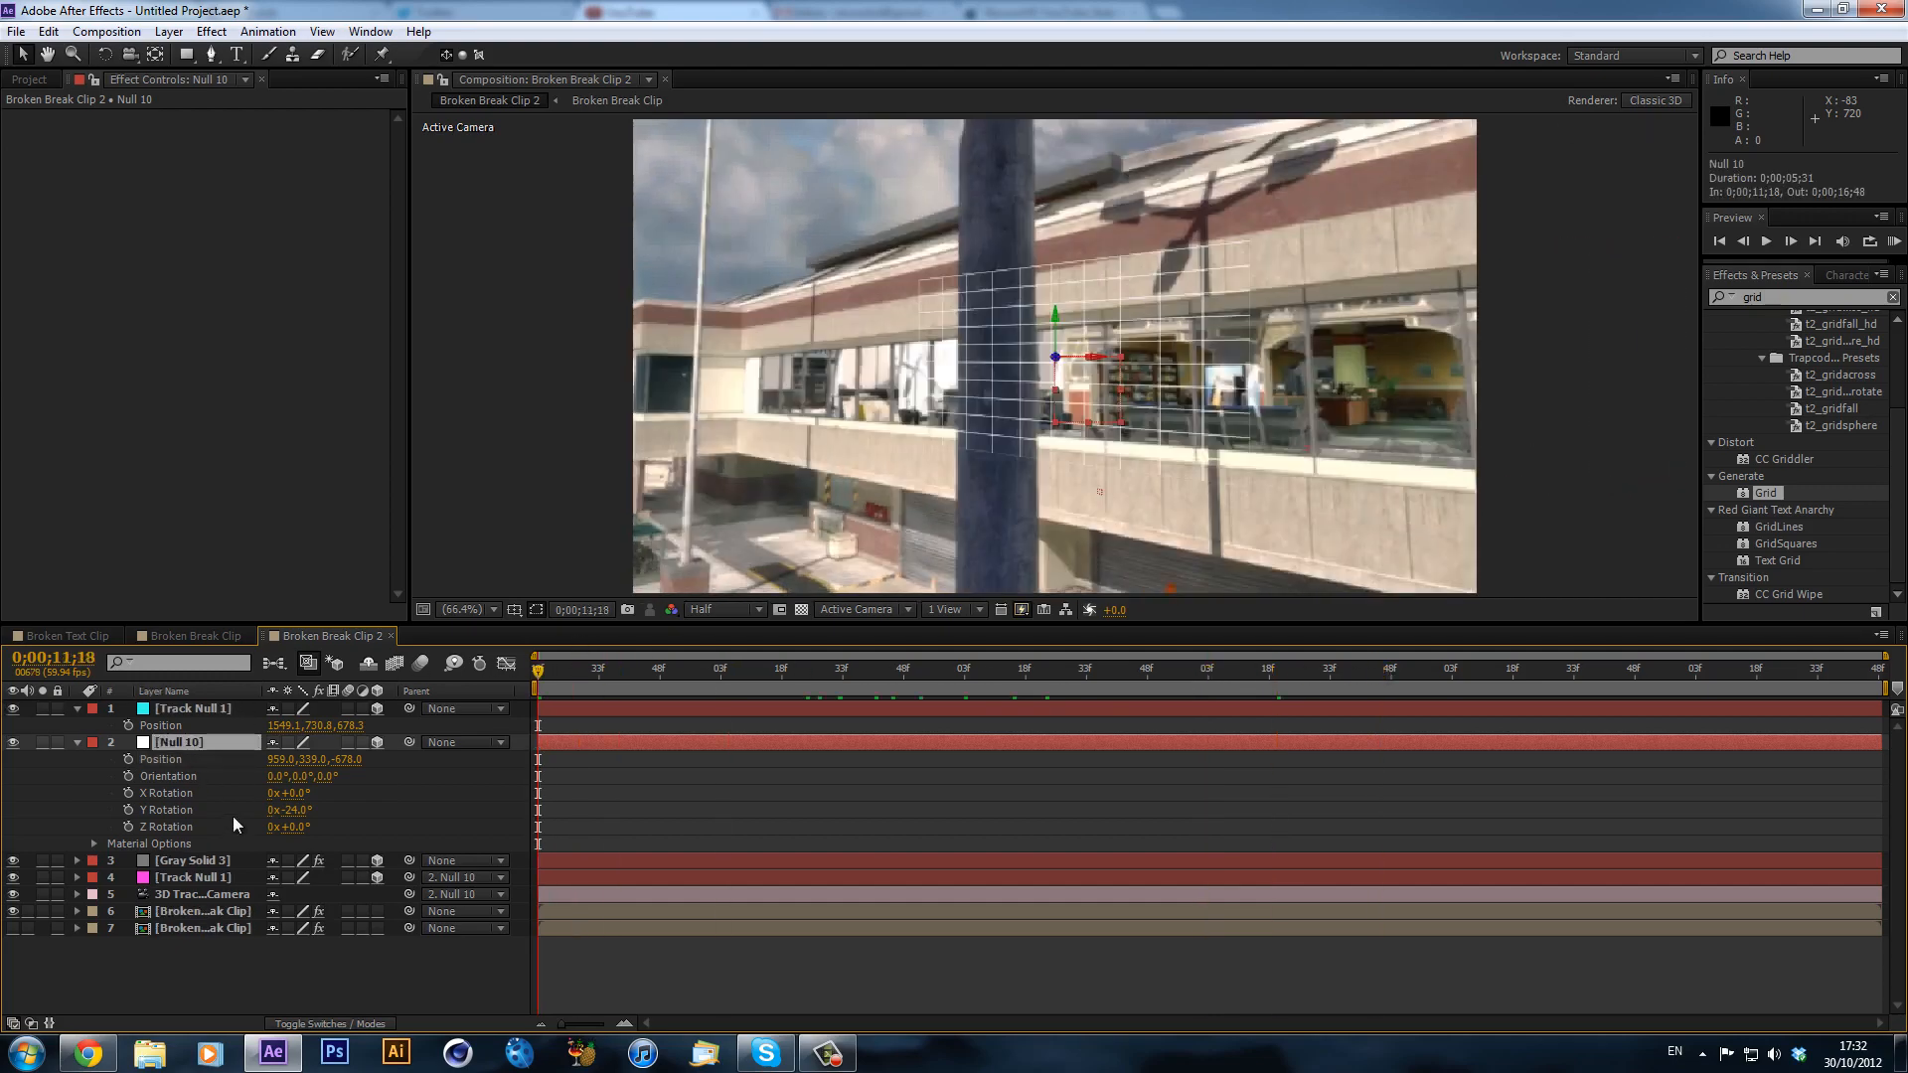
ctrl+click(235, 707)
ctrl+click(246, 861)
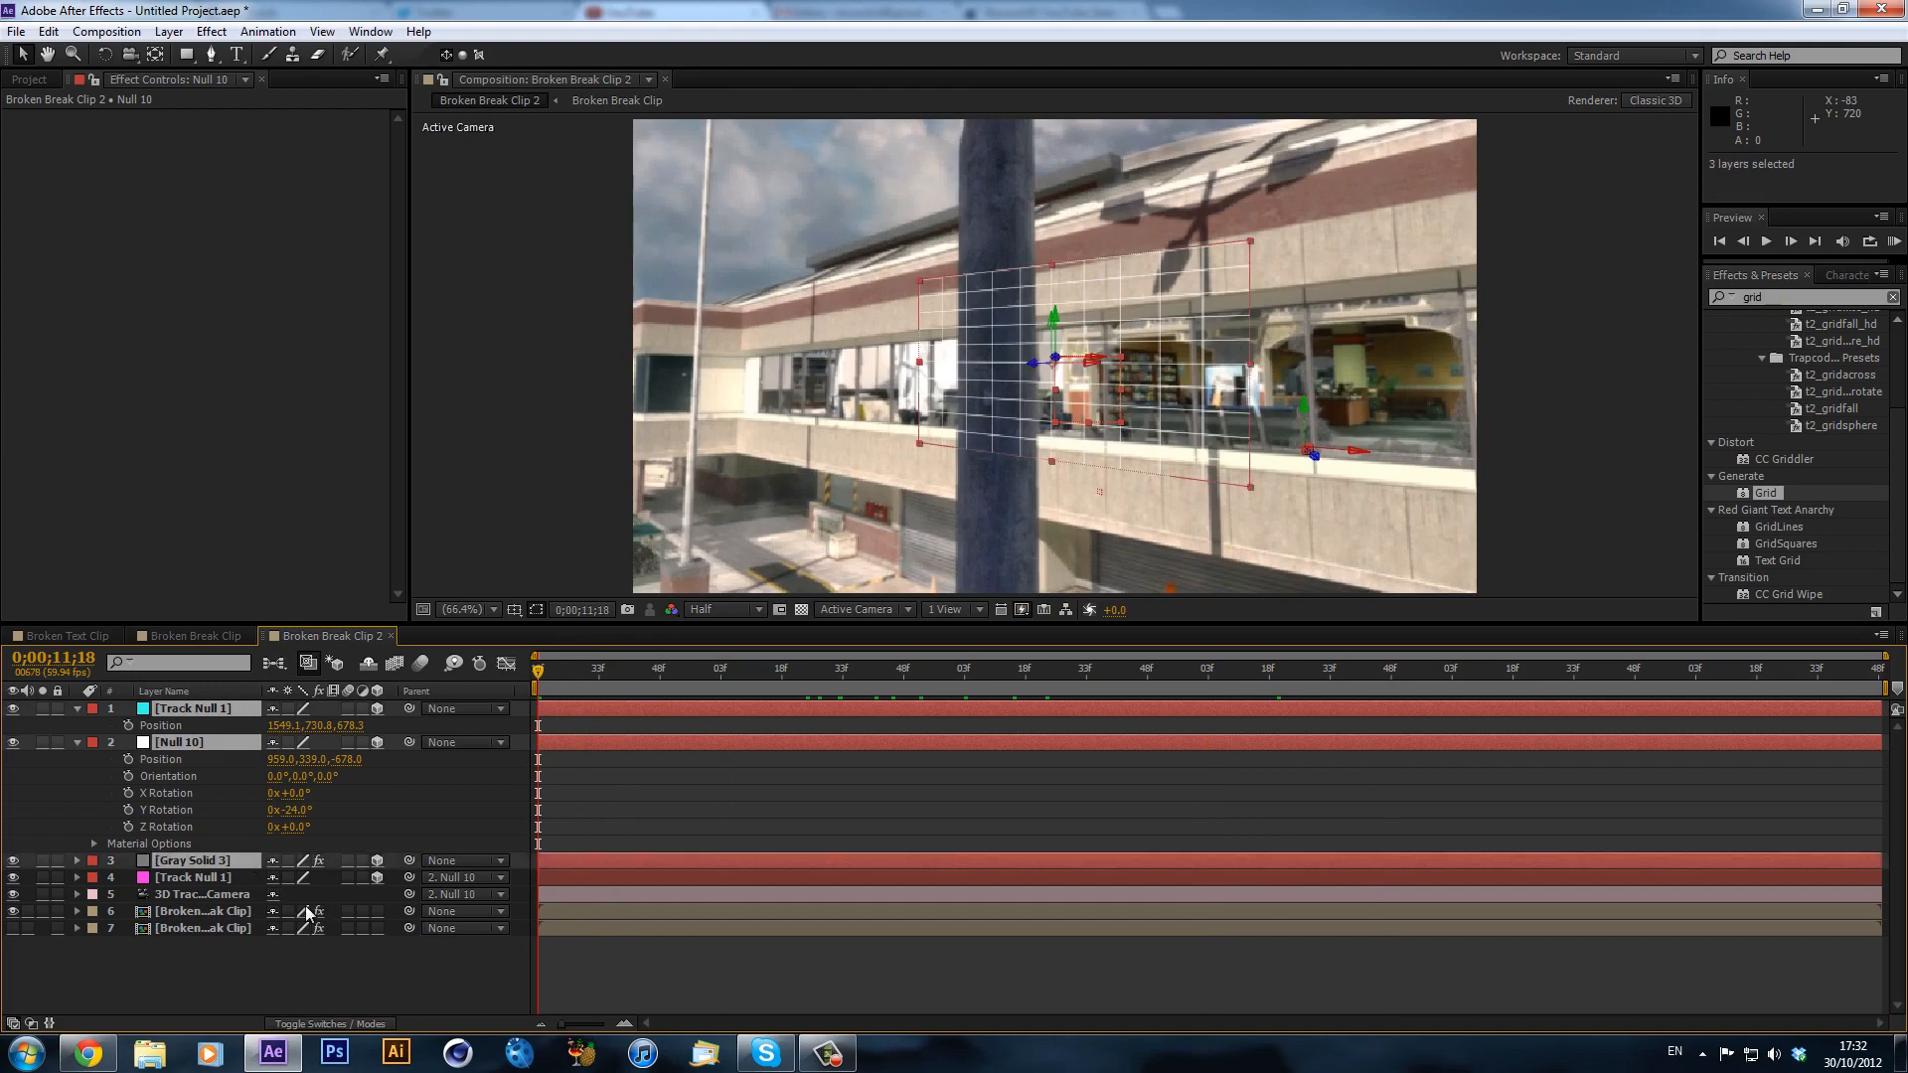
key(Delete)
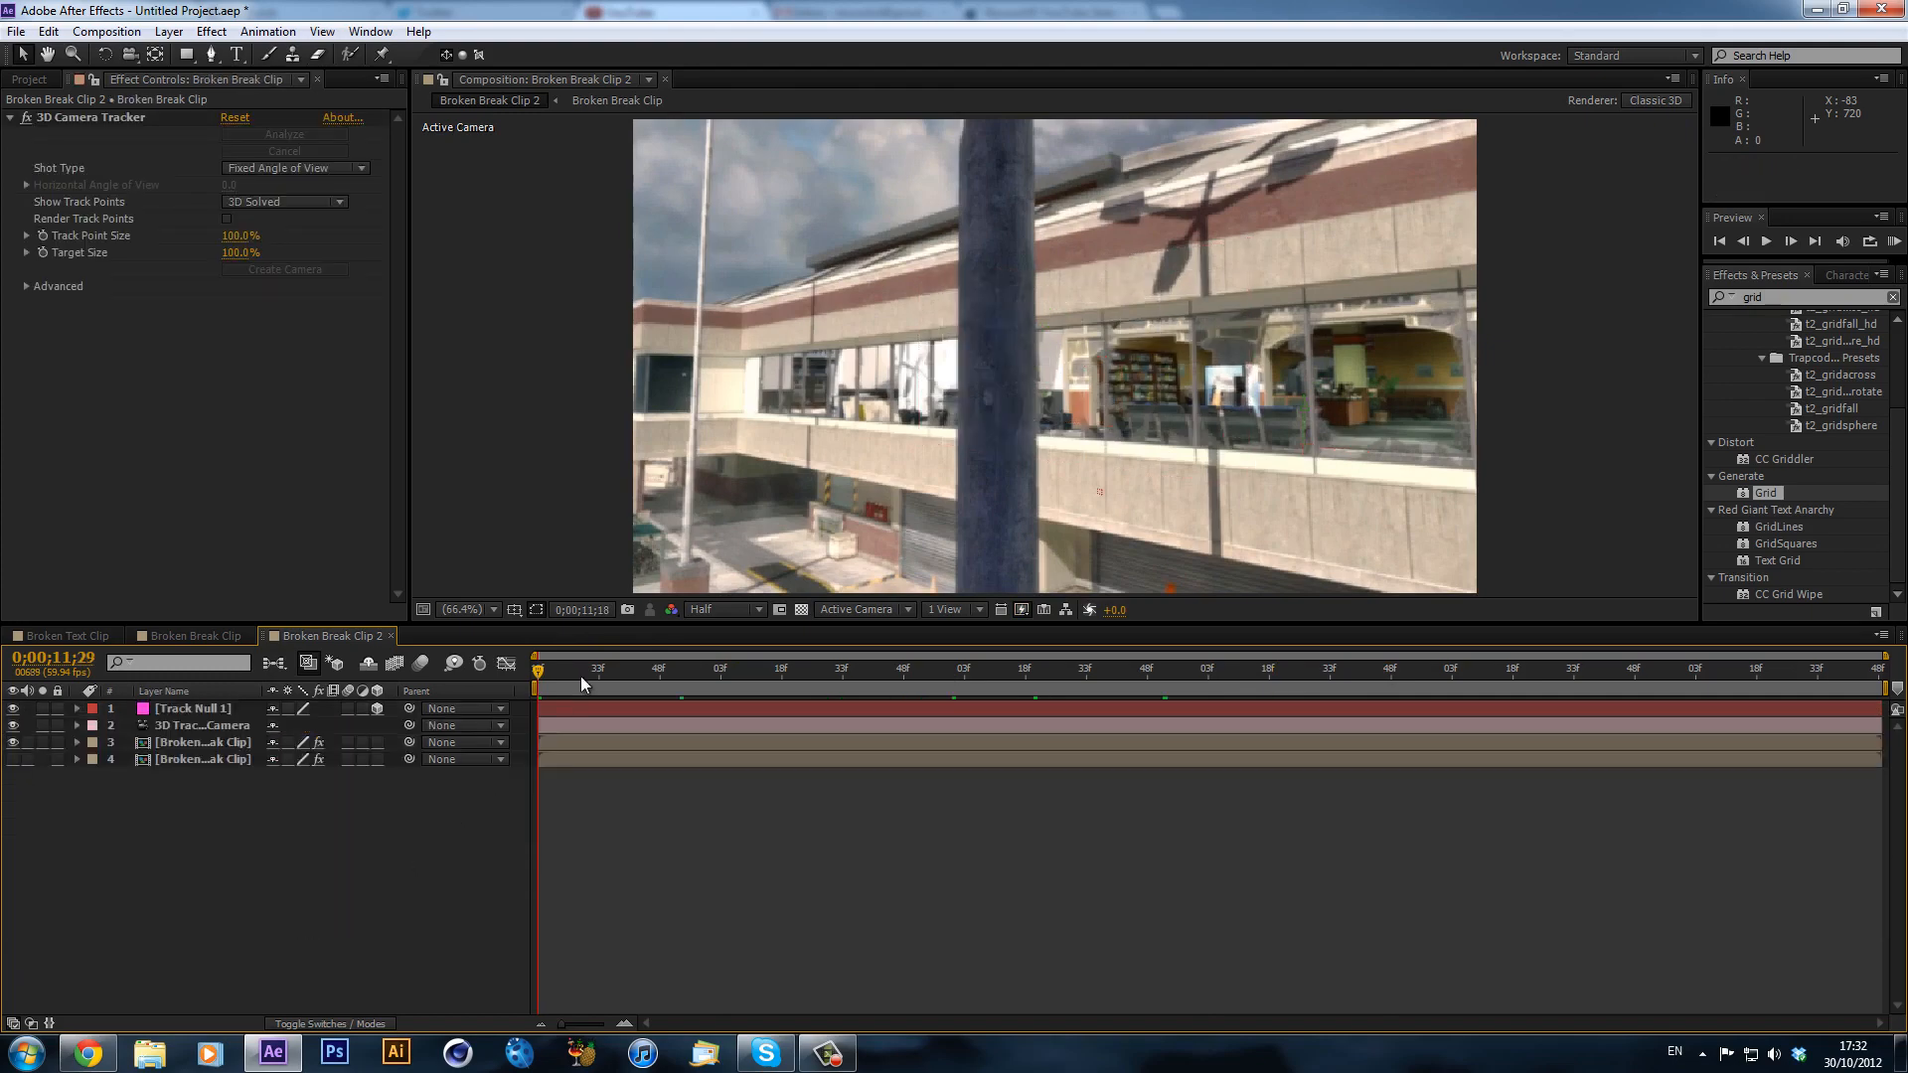
- Add a new gray 1280 x 720 px solid named Element
drag(582, 683, 223, 683)
click(169, 31)
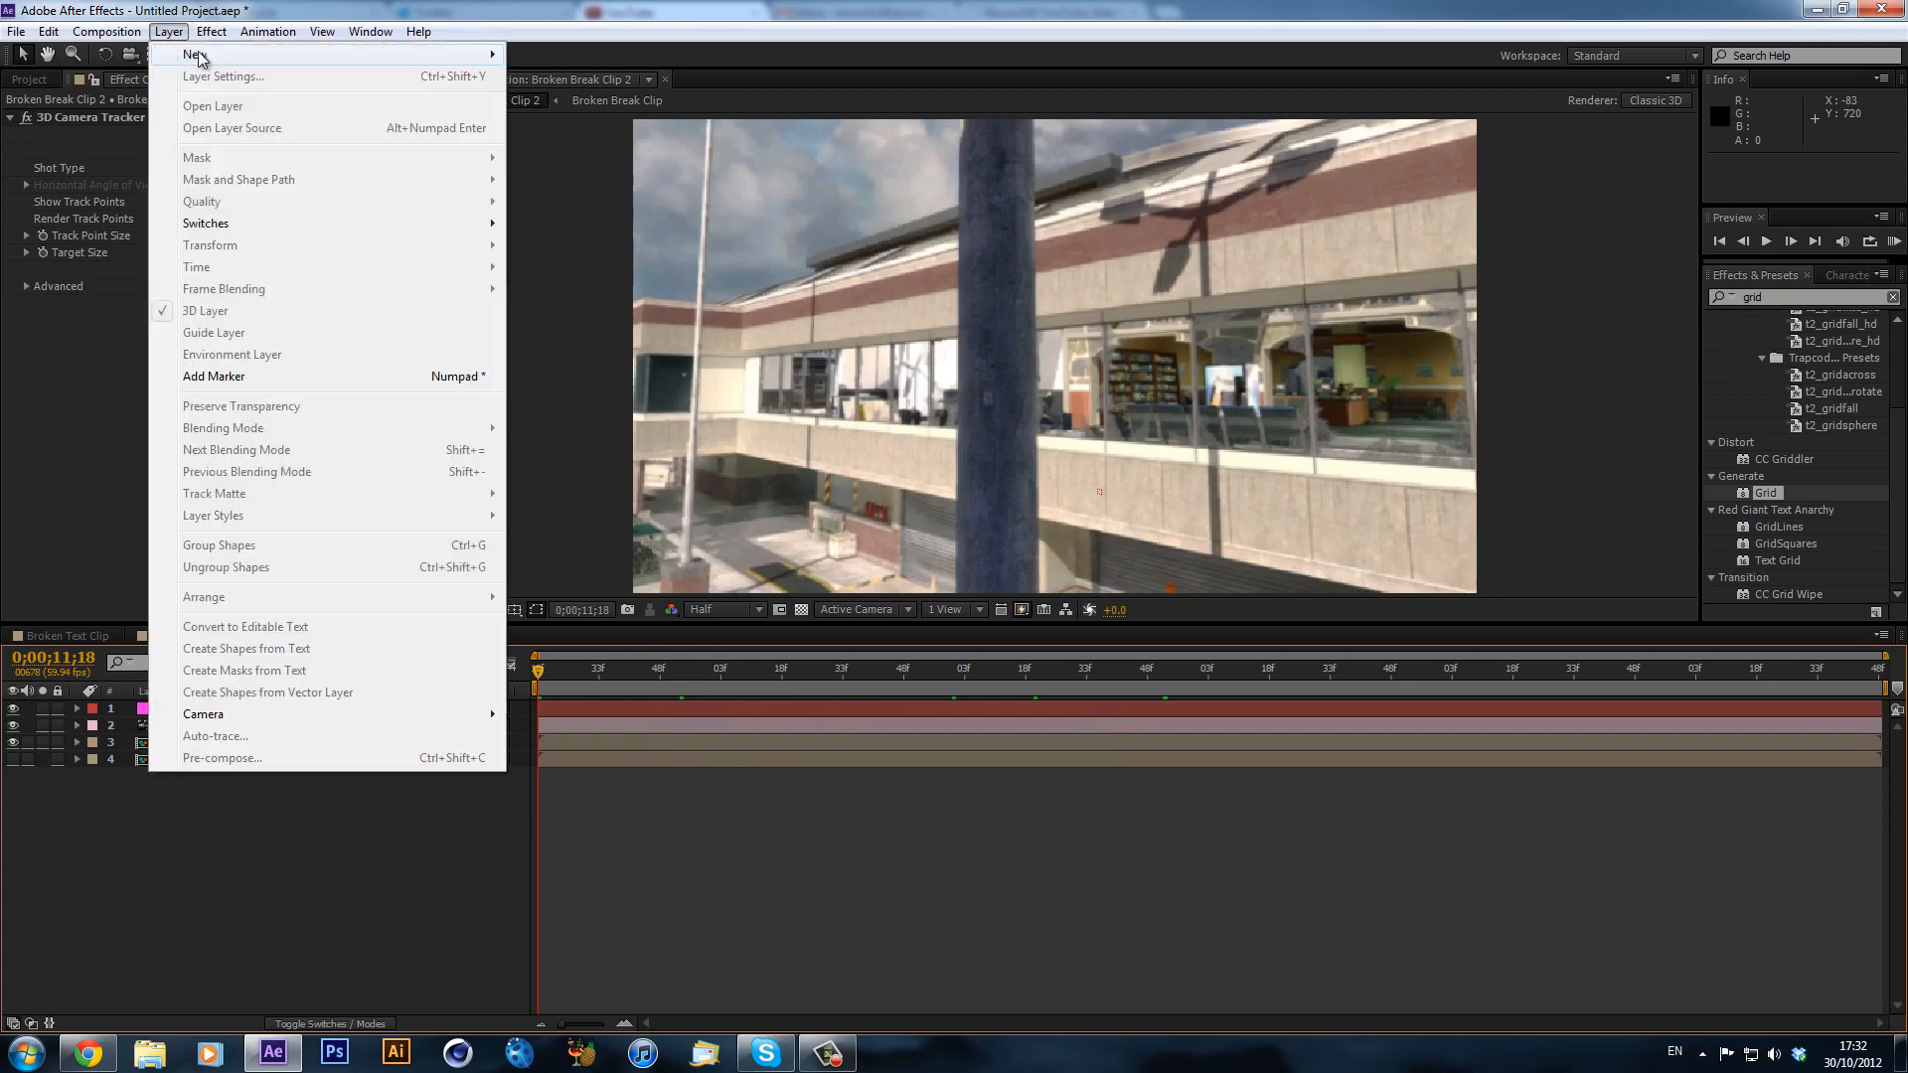
mouse_move(298, 53)
click(553, 76)
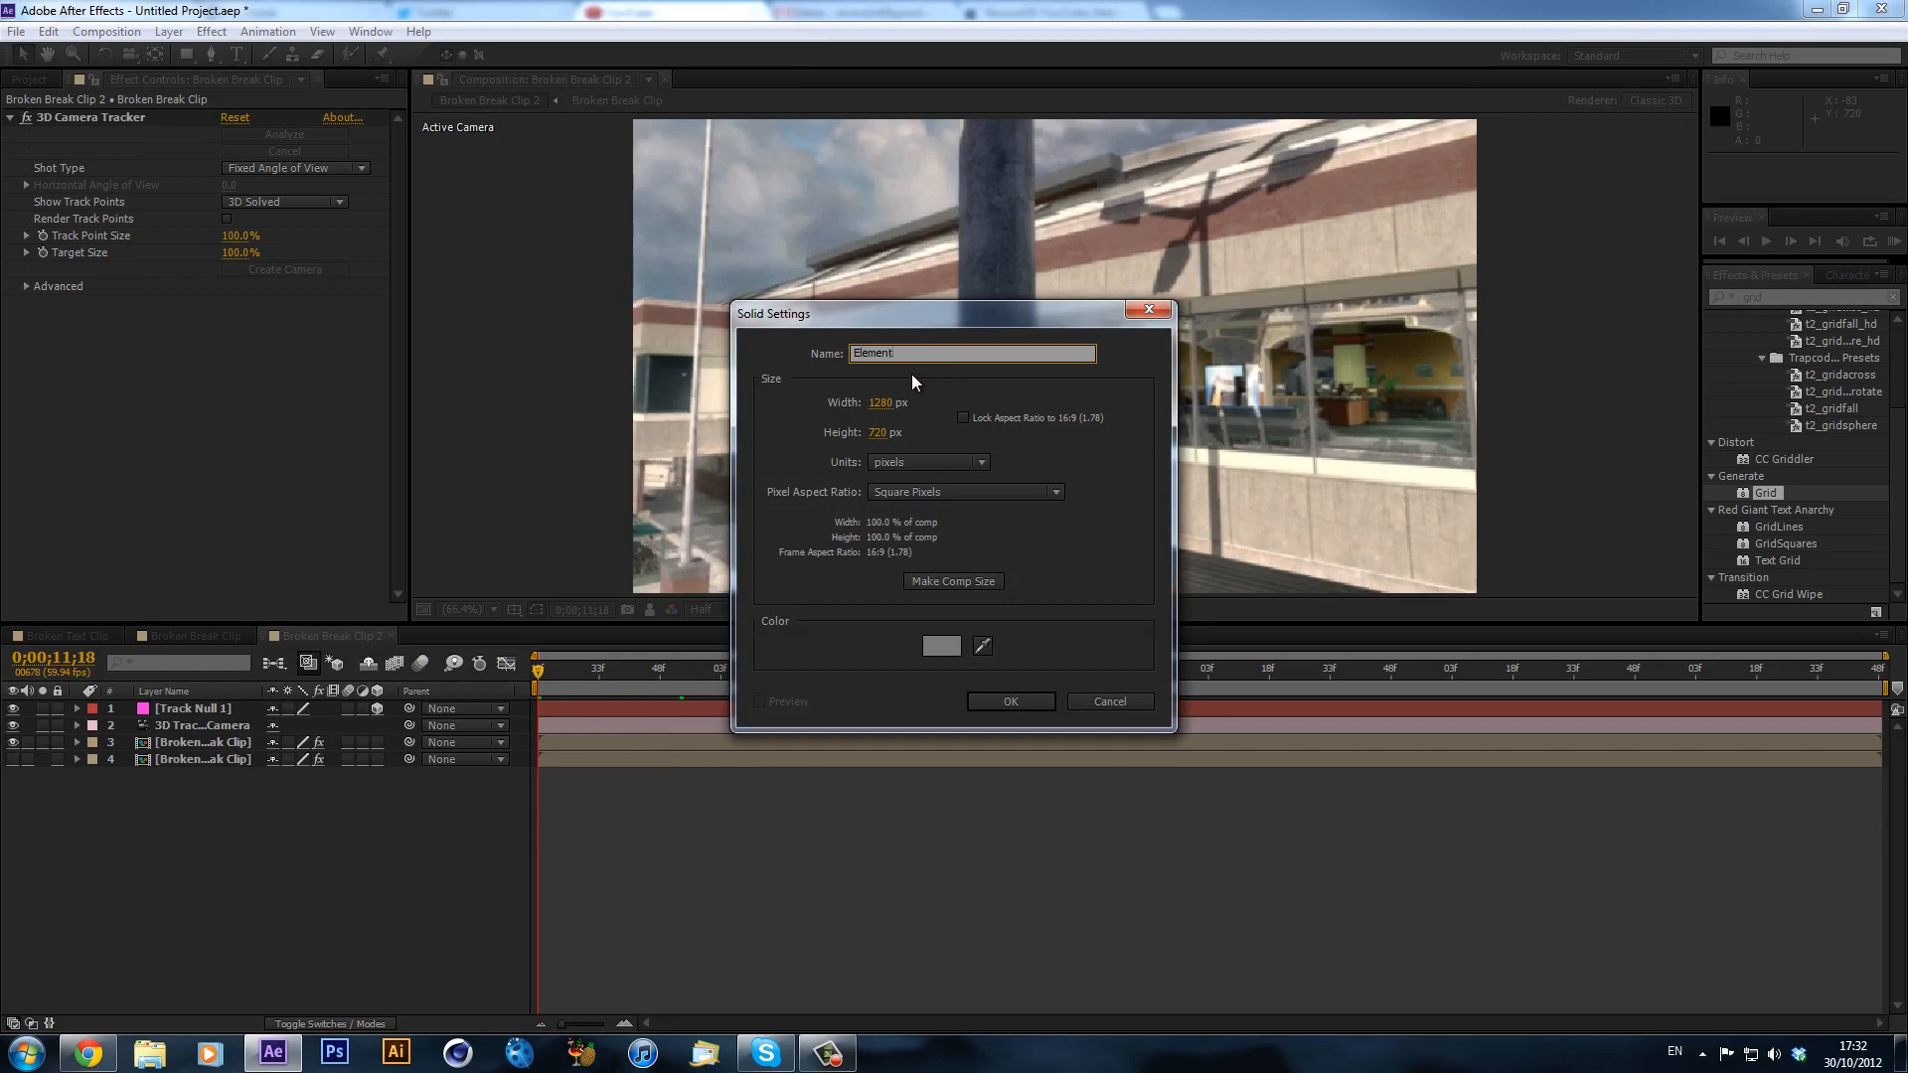
key(Return)
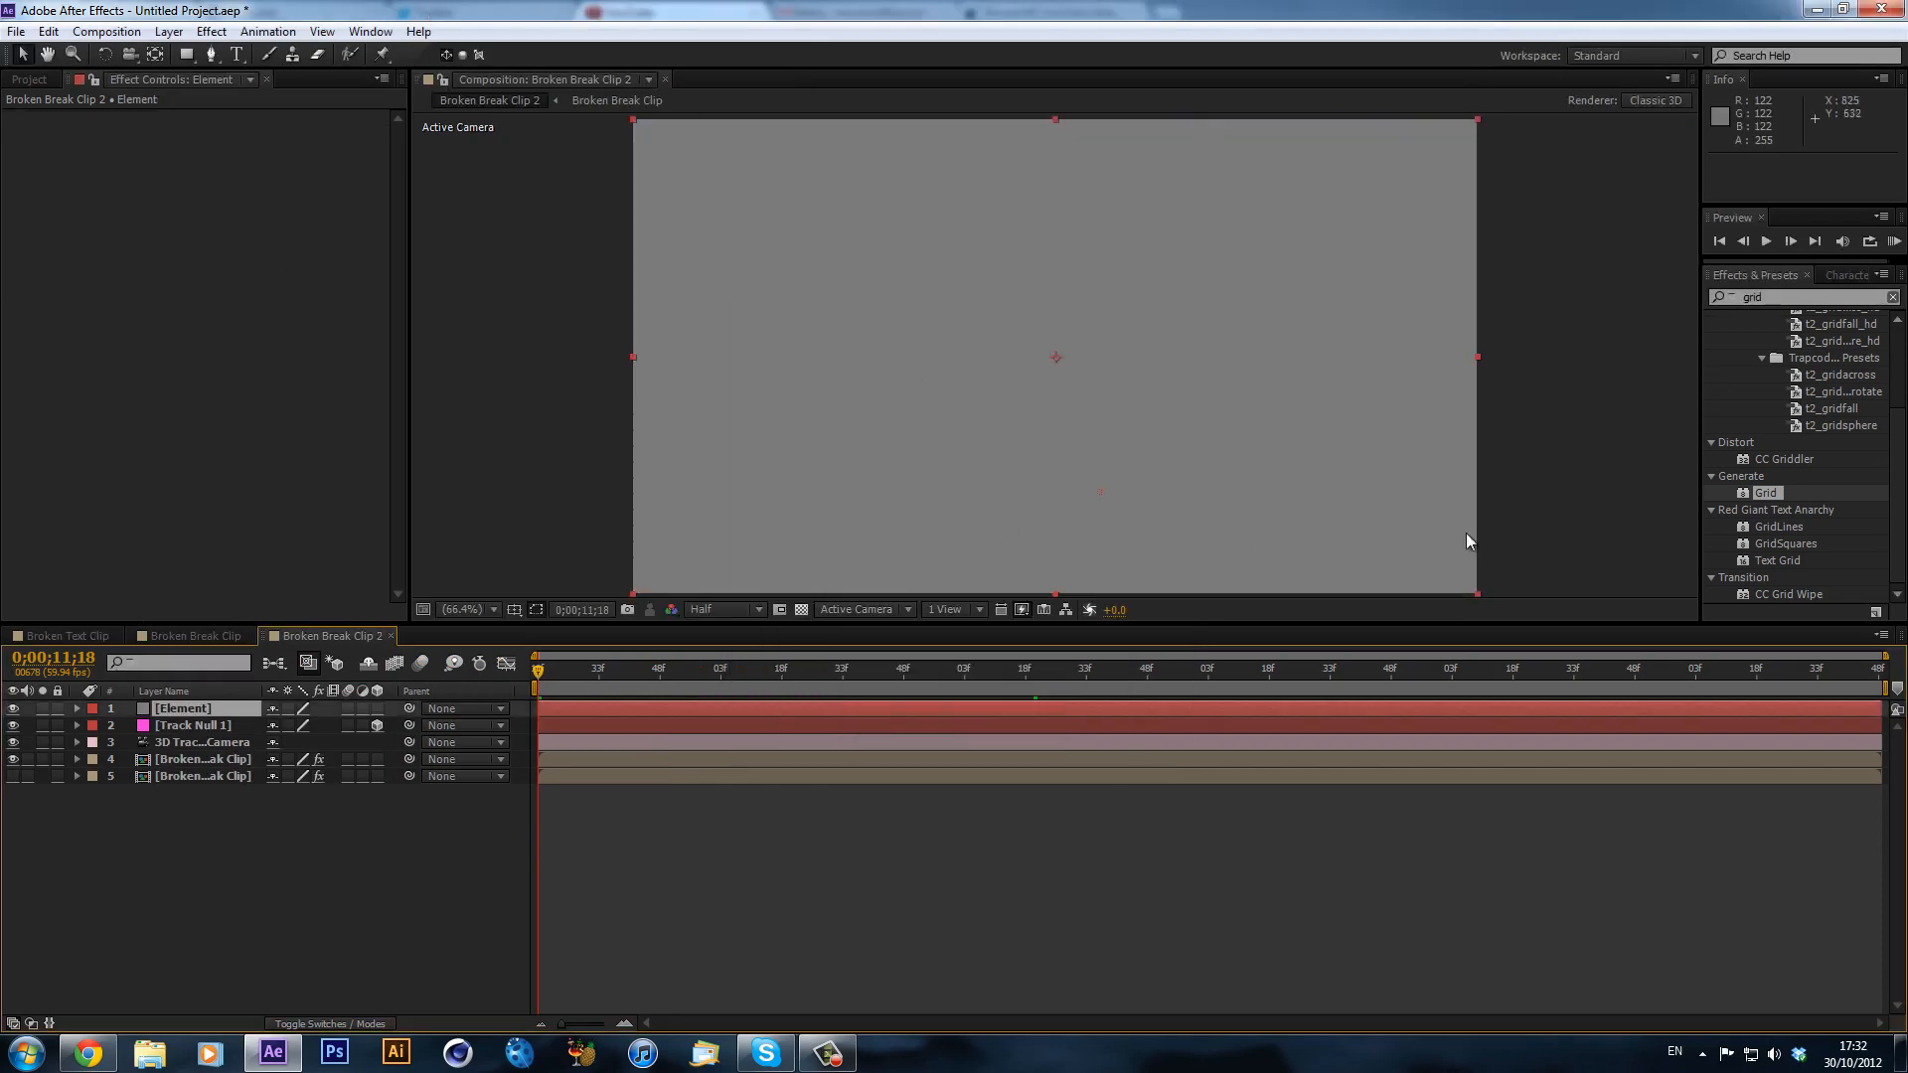
- Find the Video Copilot Element effect and apply it to the Element solid
click(1787, 297)
text(el)
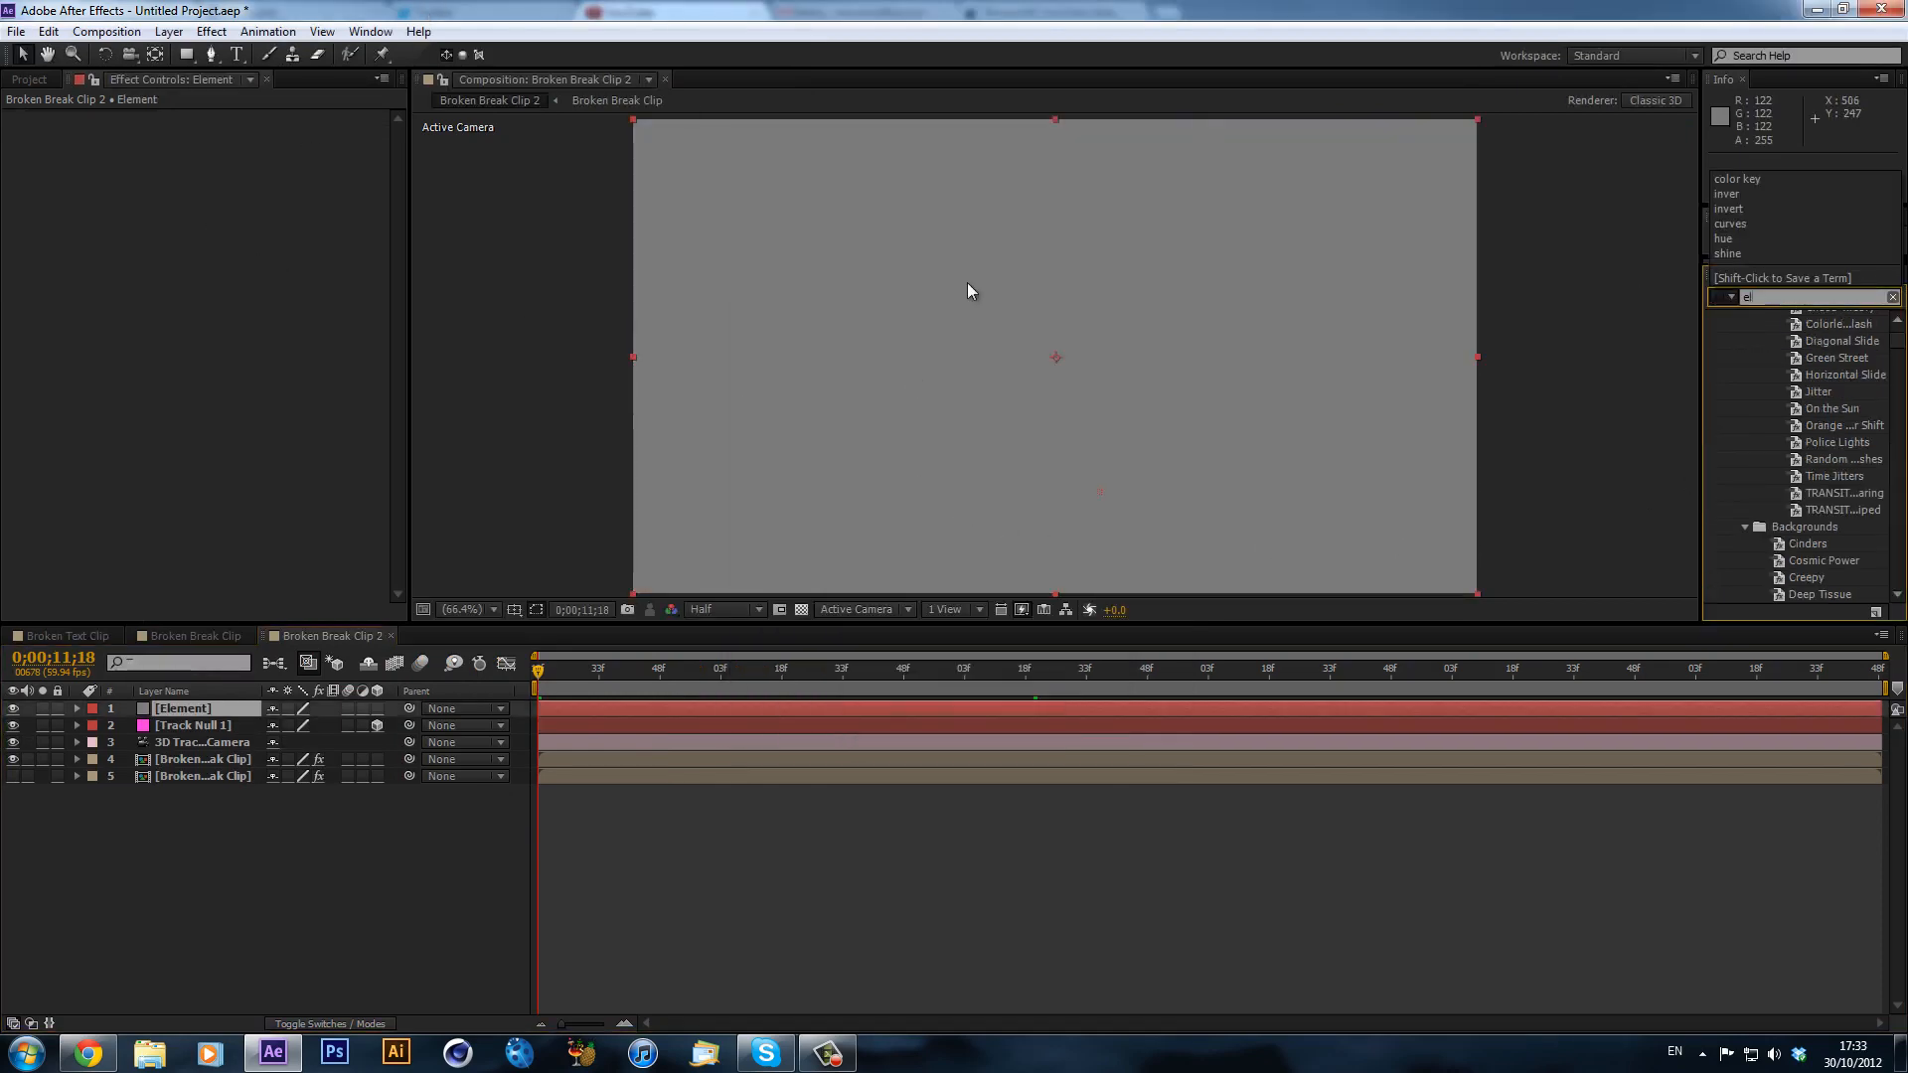
text(emen)
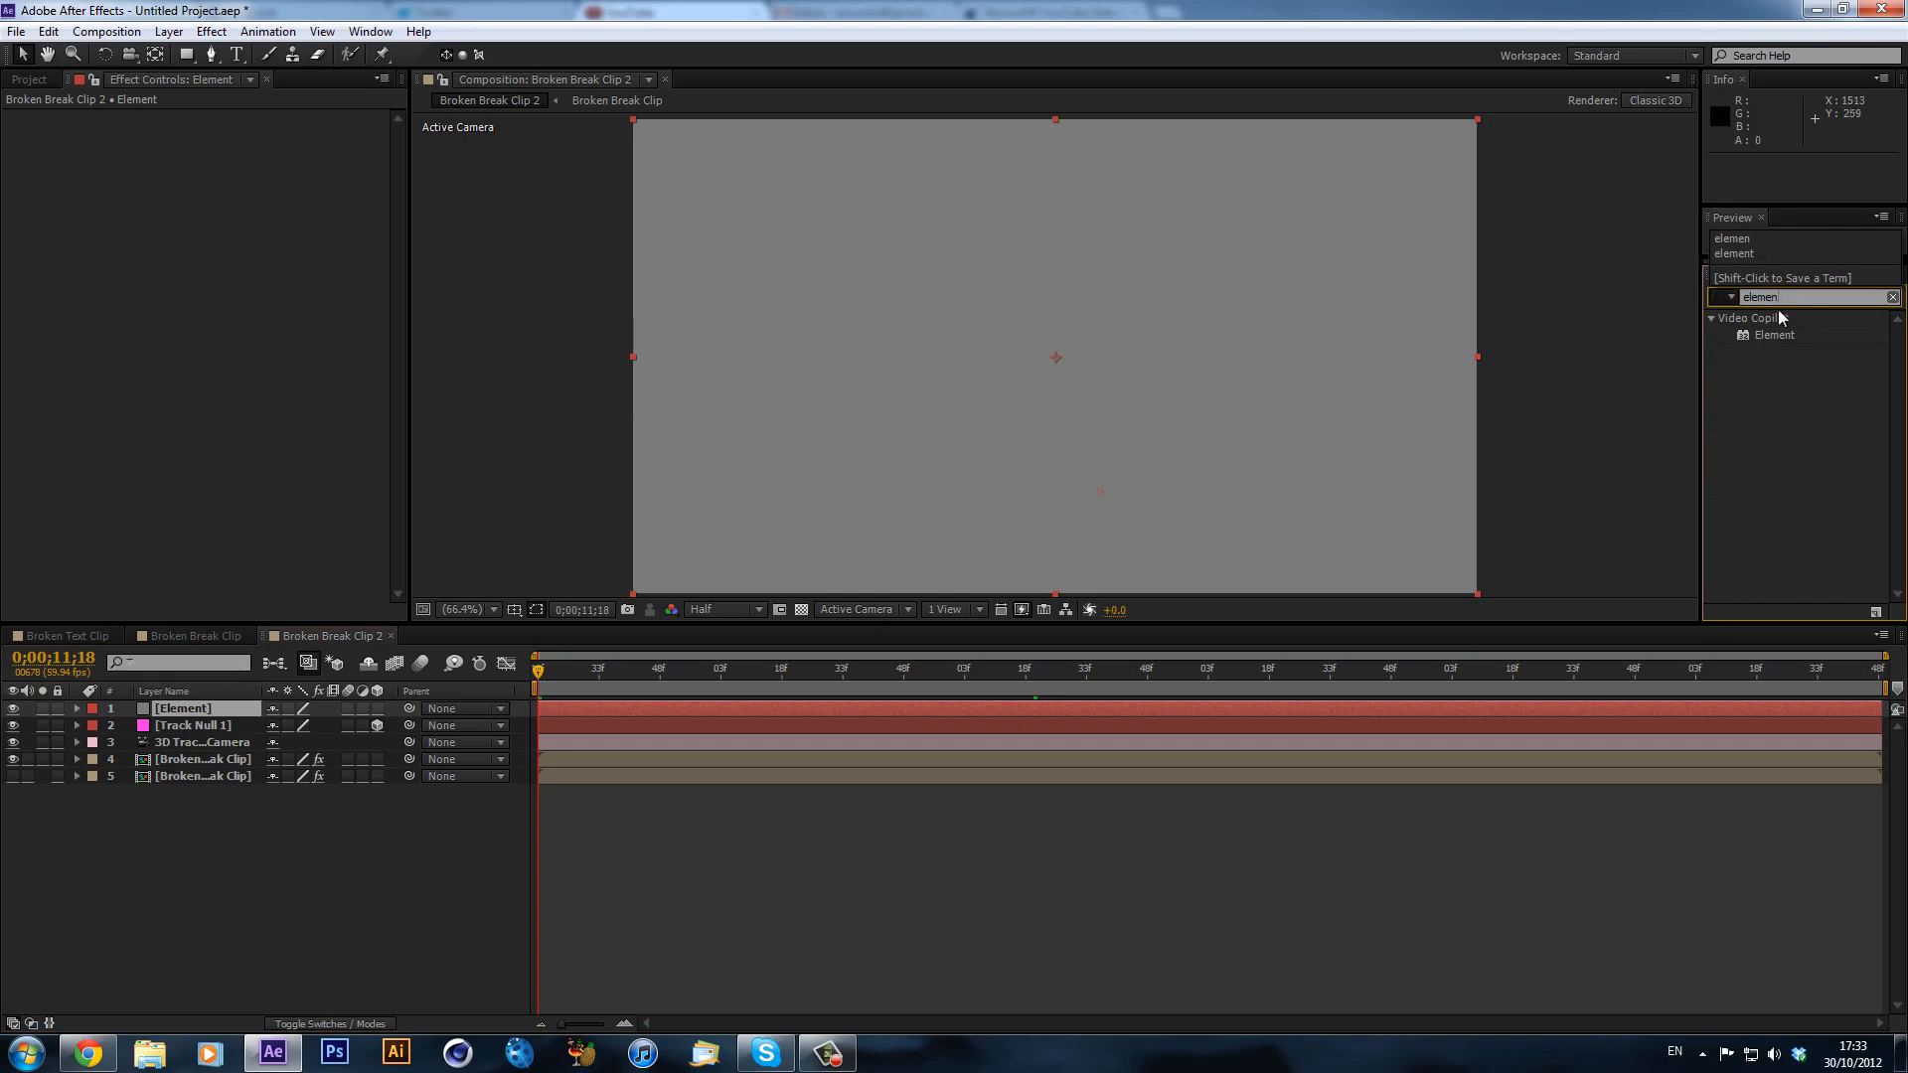
drag(1775, 335, 1465, 709)
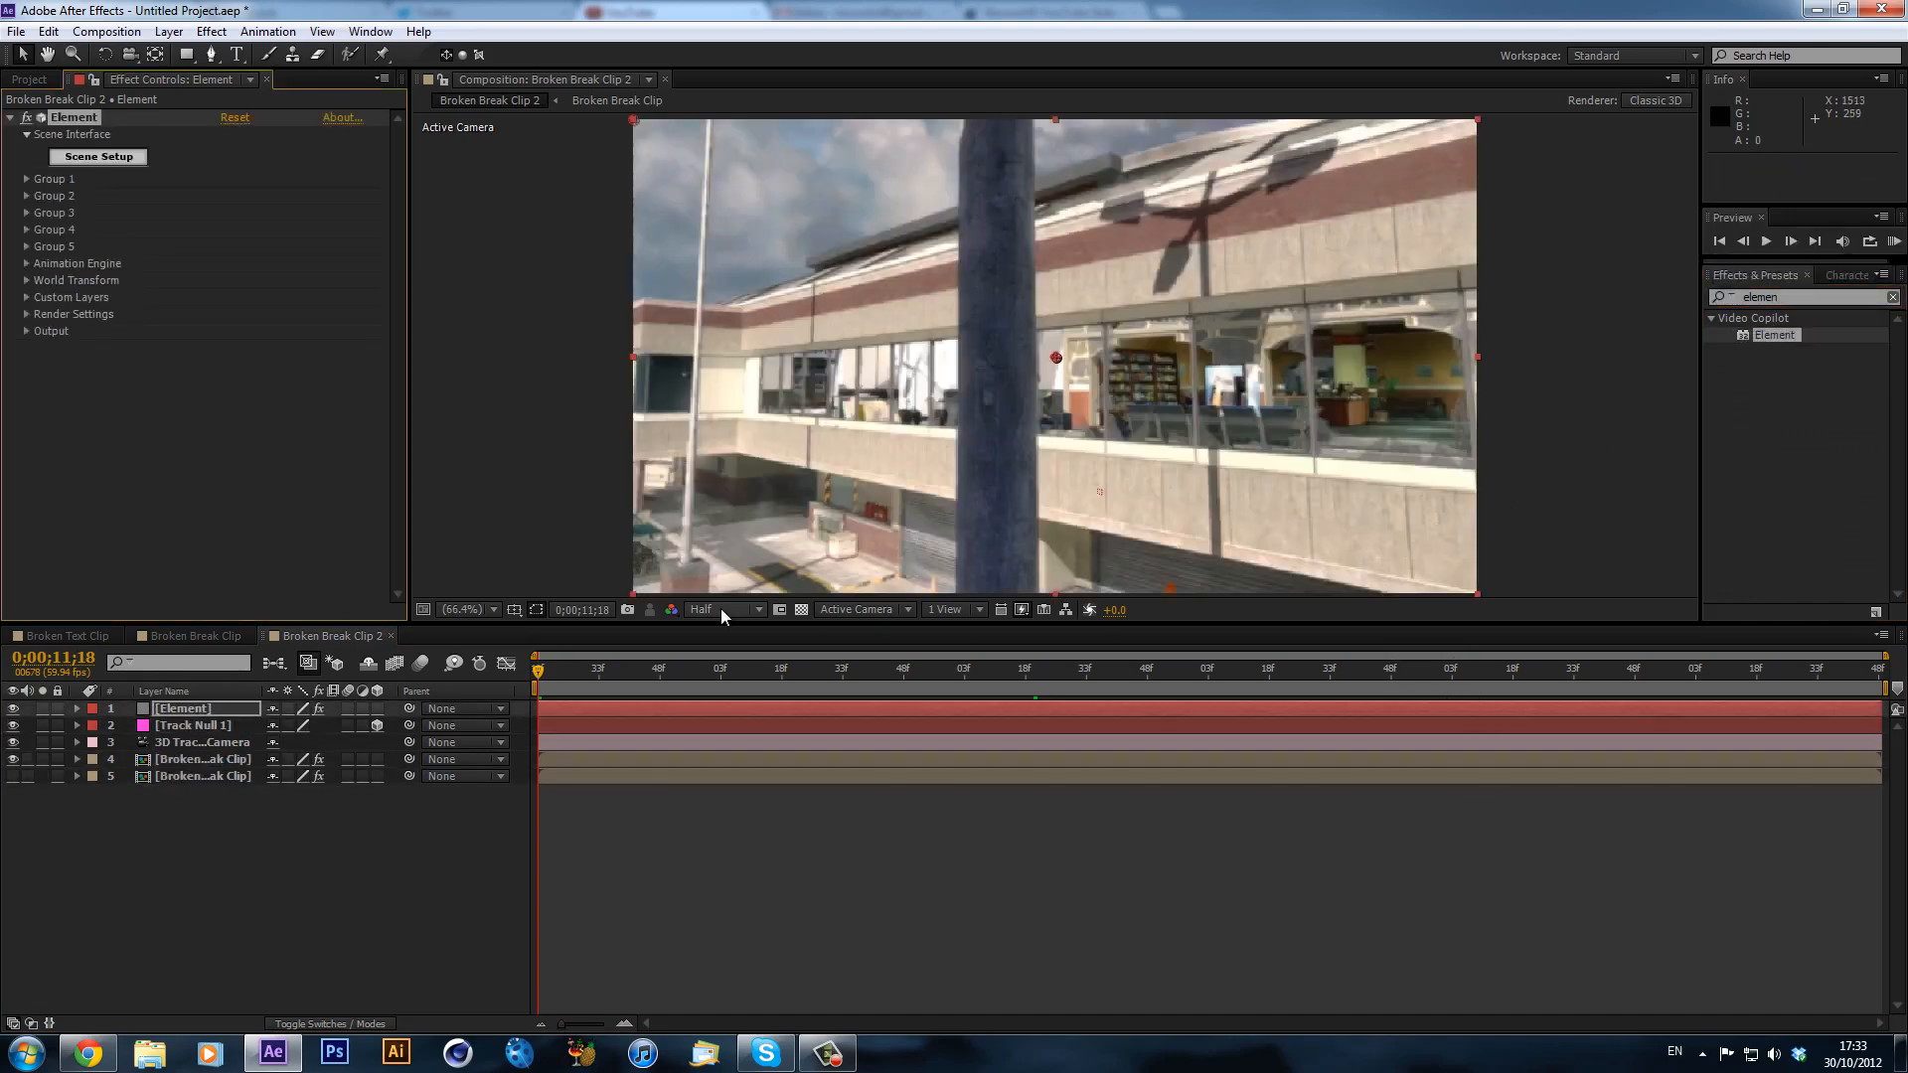
click(98, 157)
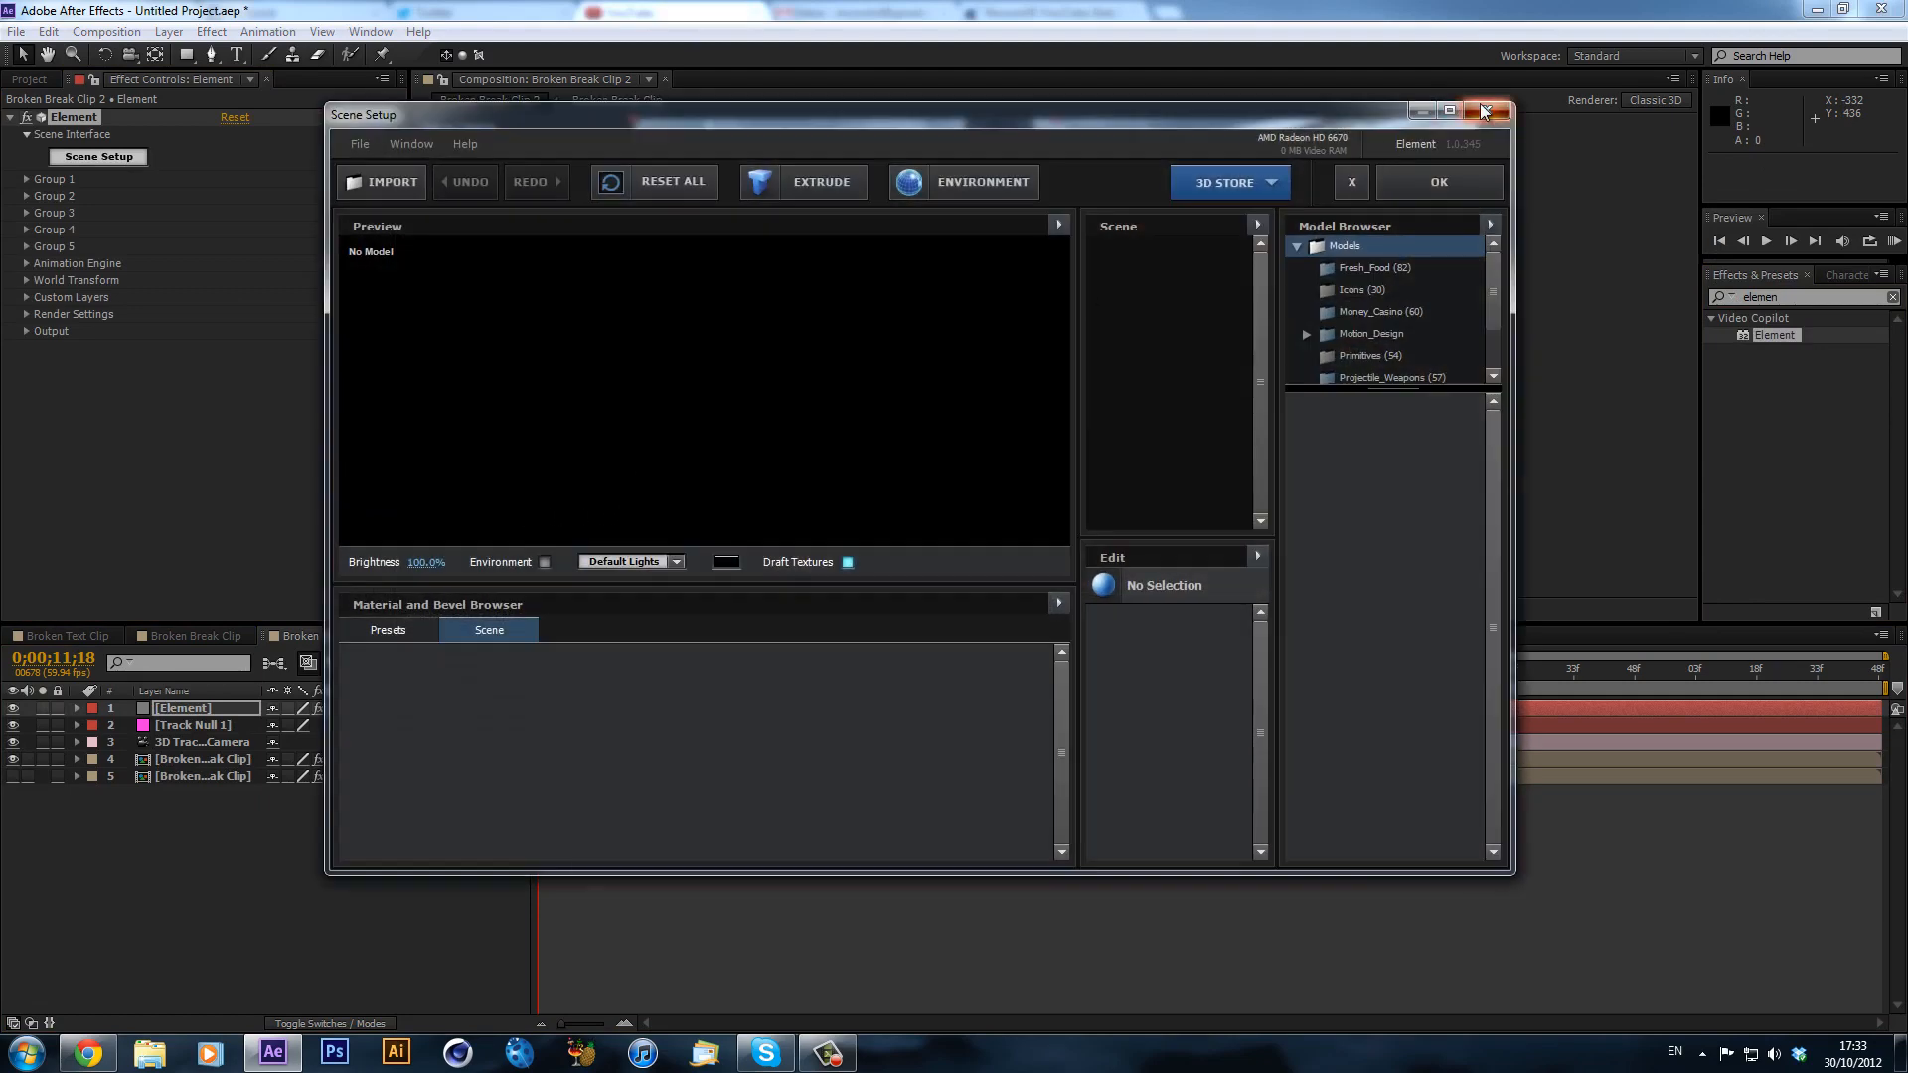
click(1487, 110)
click(852, 542)
- Assign the lowest Broken Break Clip (layer 5) as Layer 1 of the Element effect's Custom Texture Maps
click(174, 779)
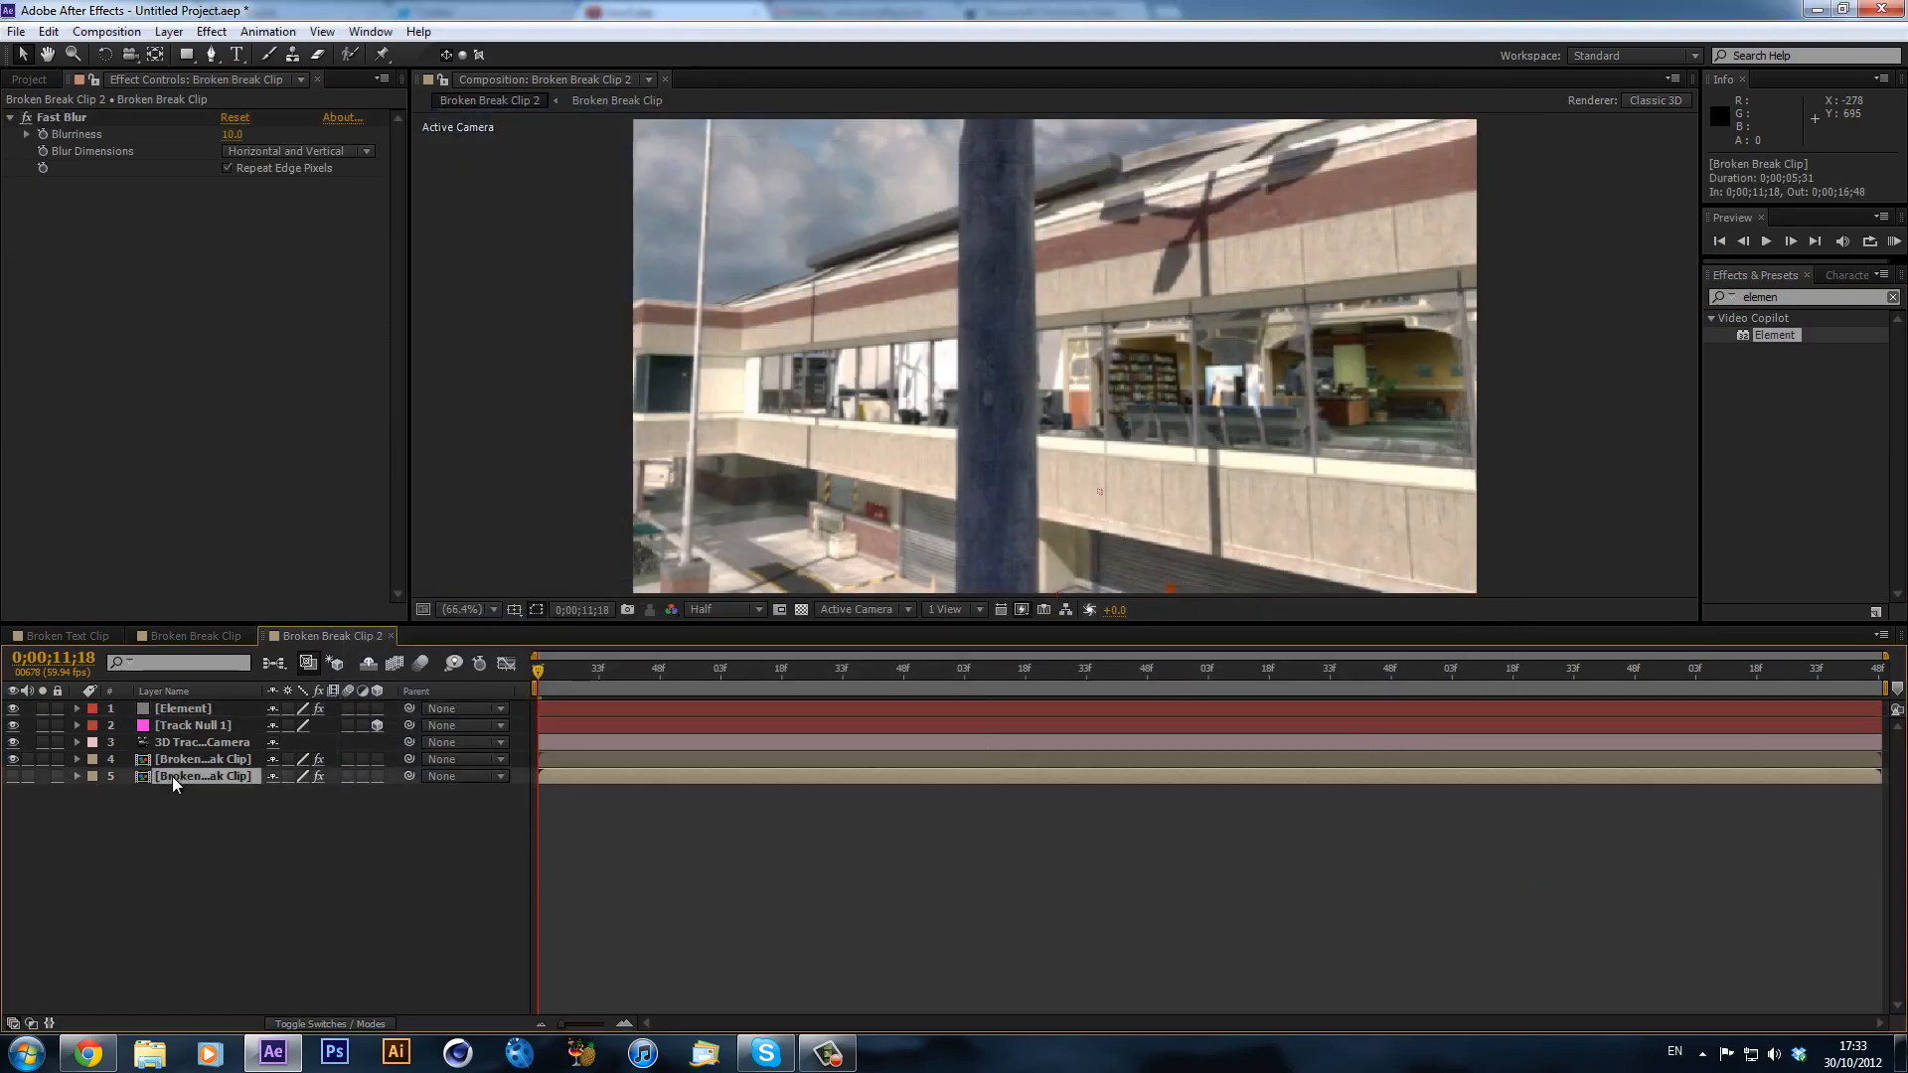
click(211, 708)
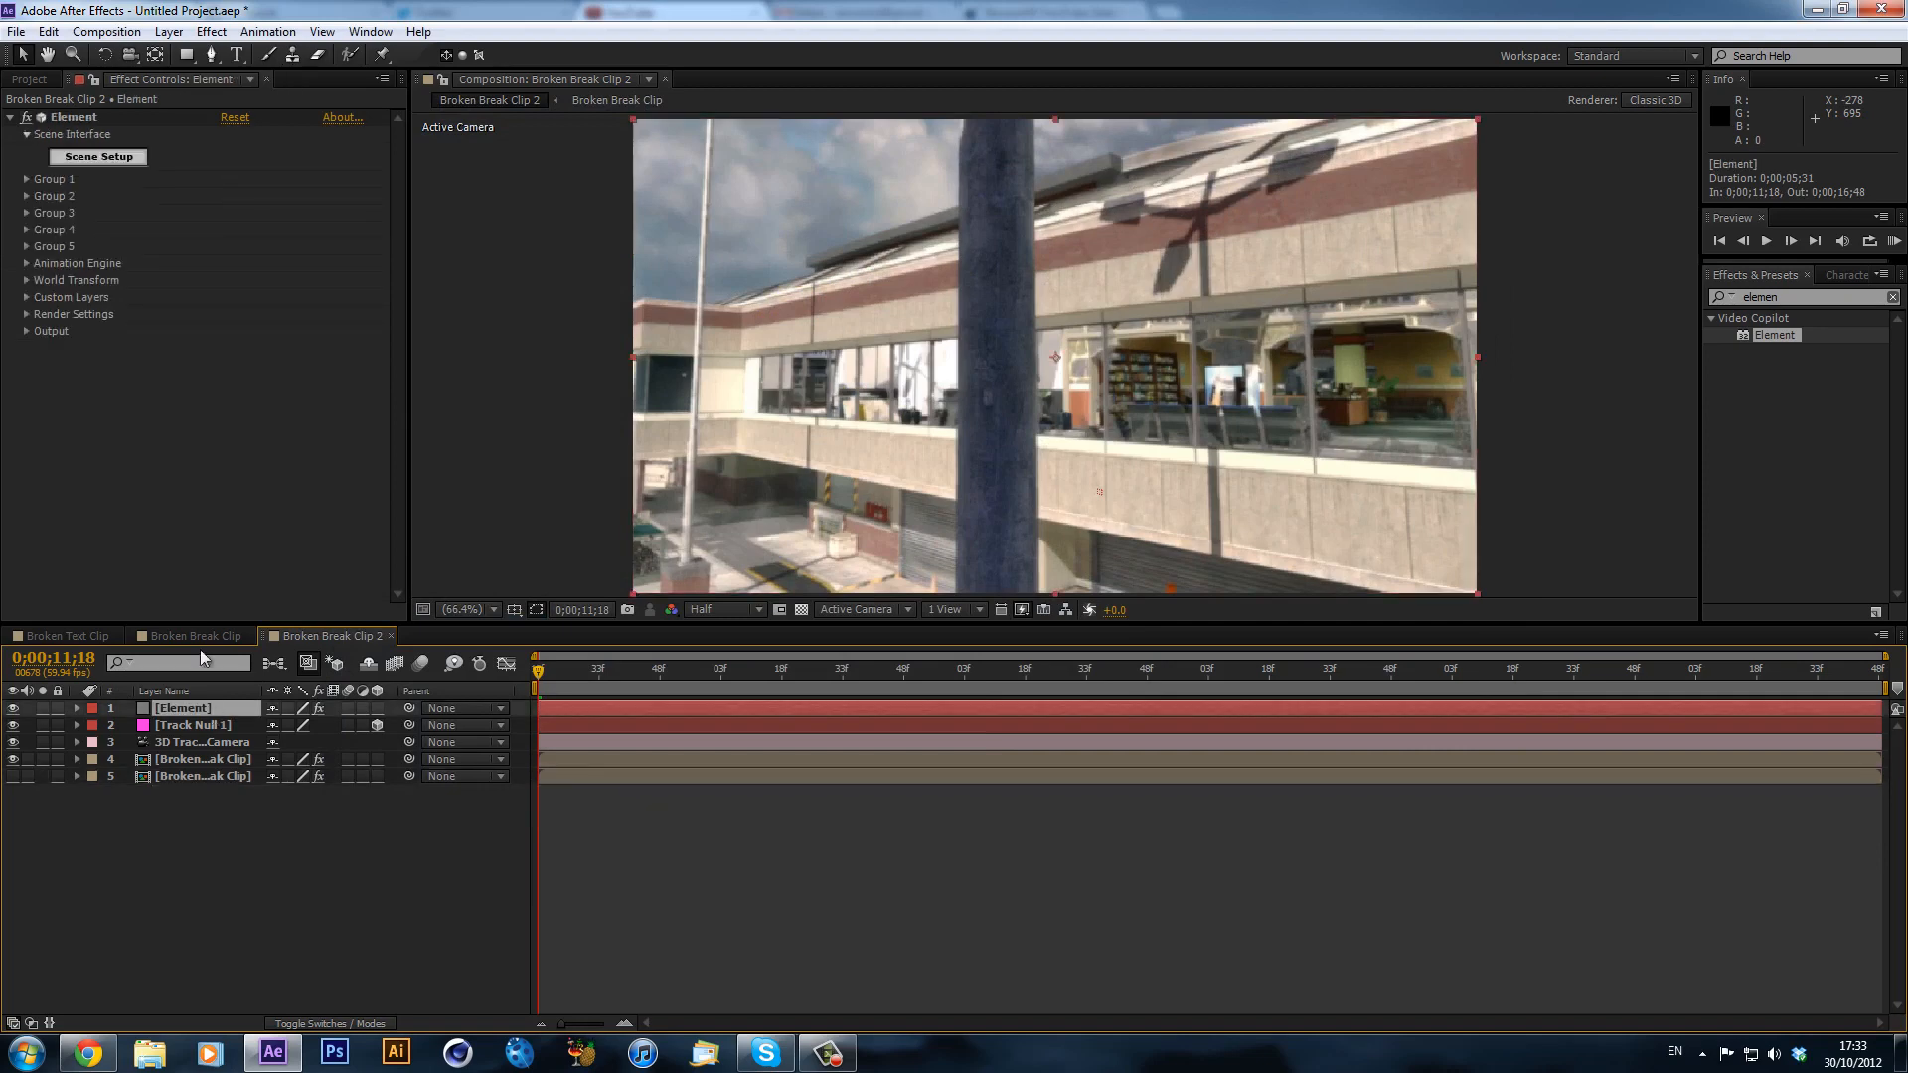
click(27, 297)
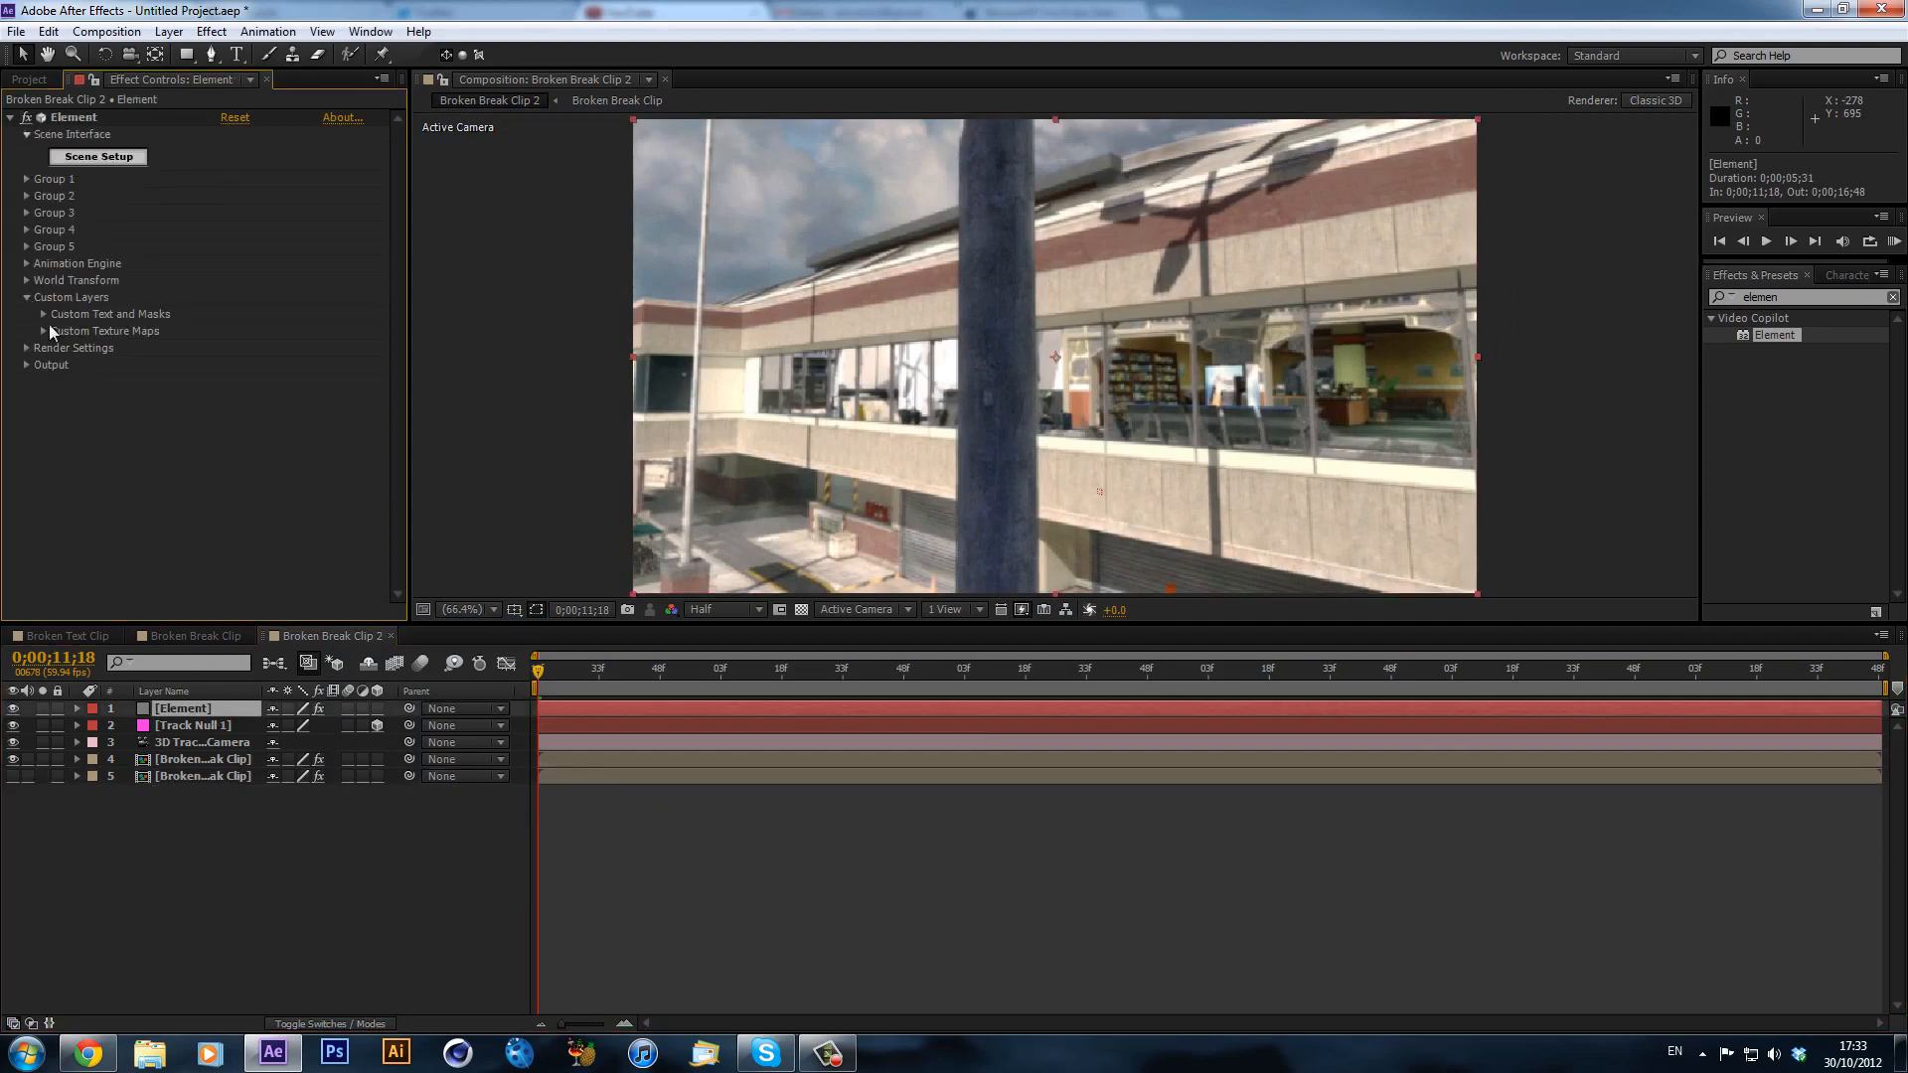
click(44, 332)
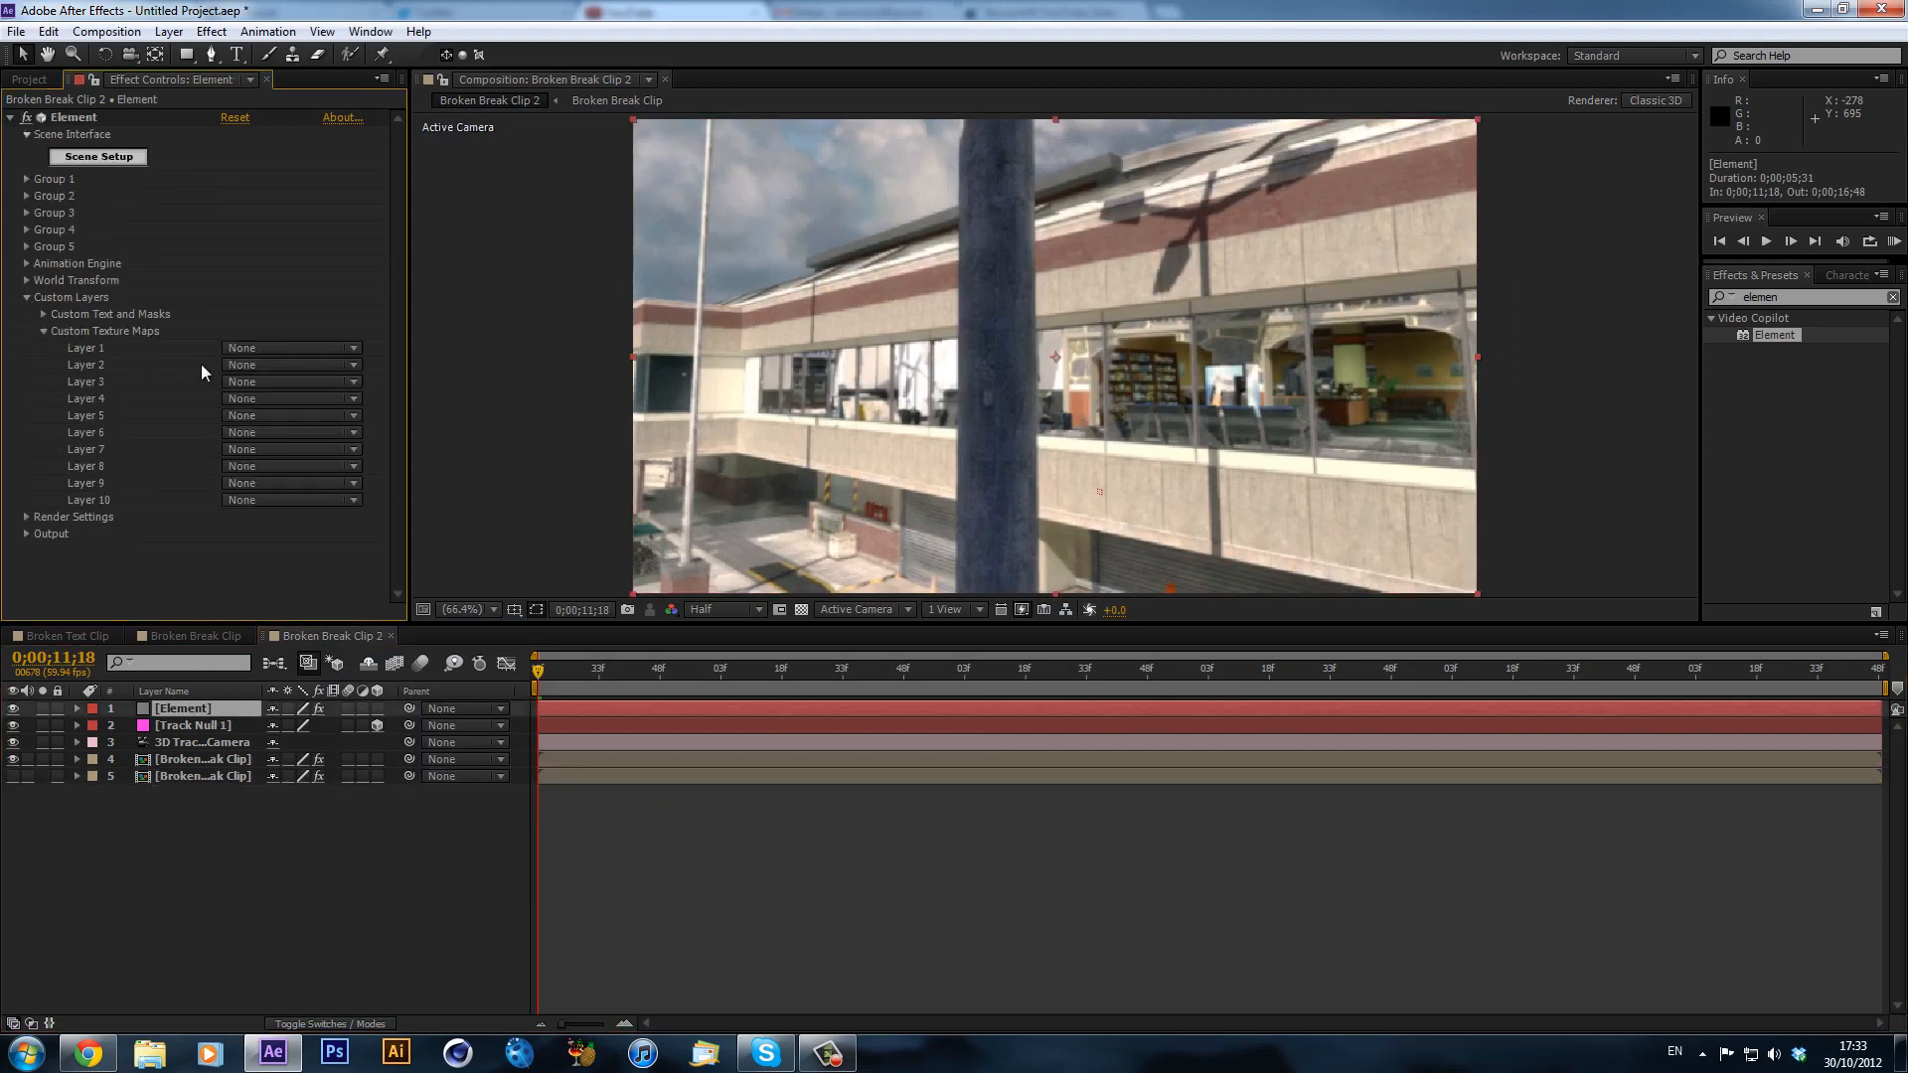
click(302, 348)
click(298, 469)
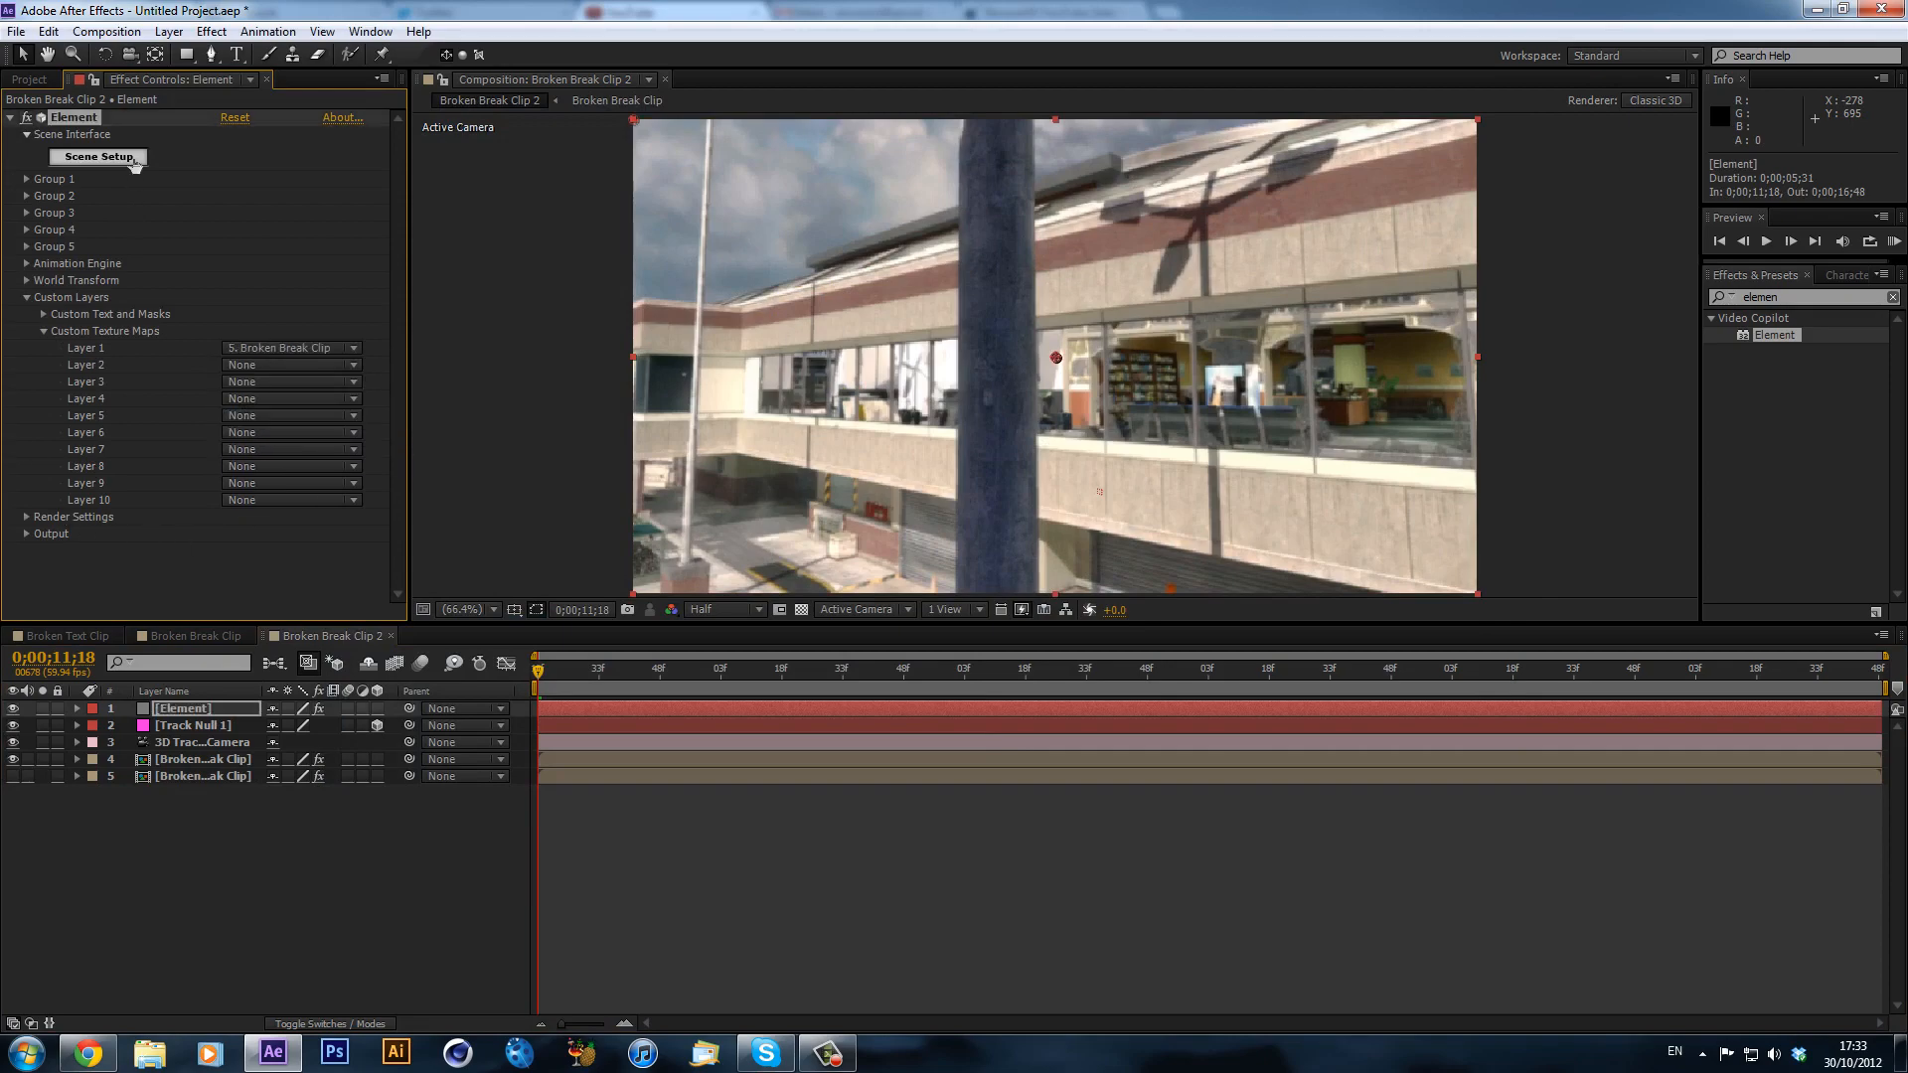
- In Element's Scene Setup, set the environment texture to Custom Layer 1
click(133, 161)
click(964, 182)
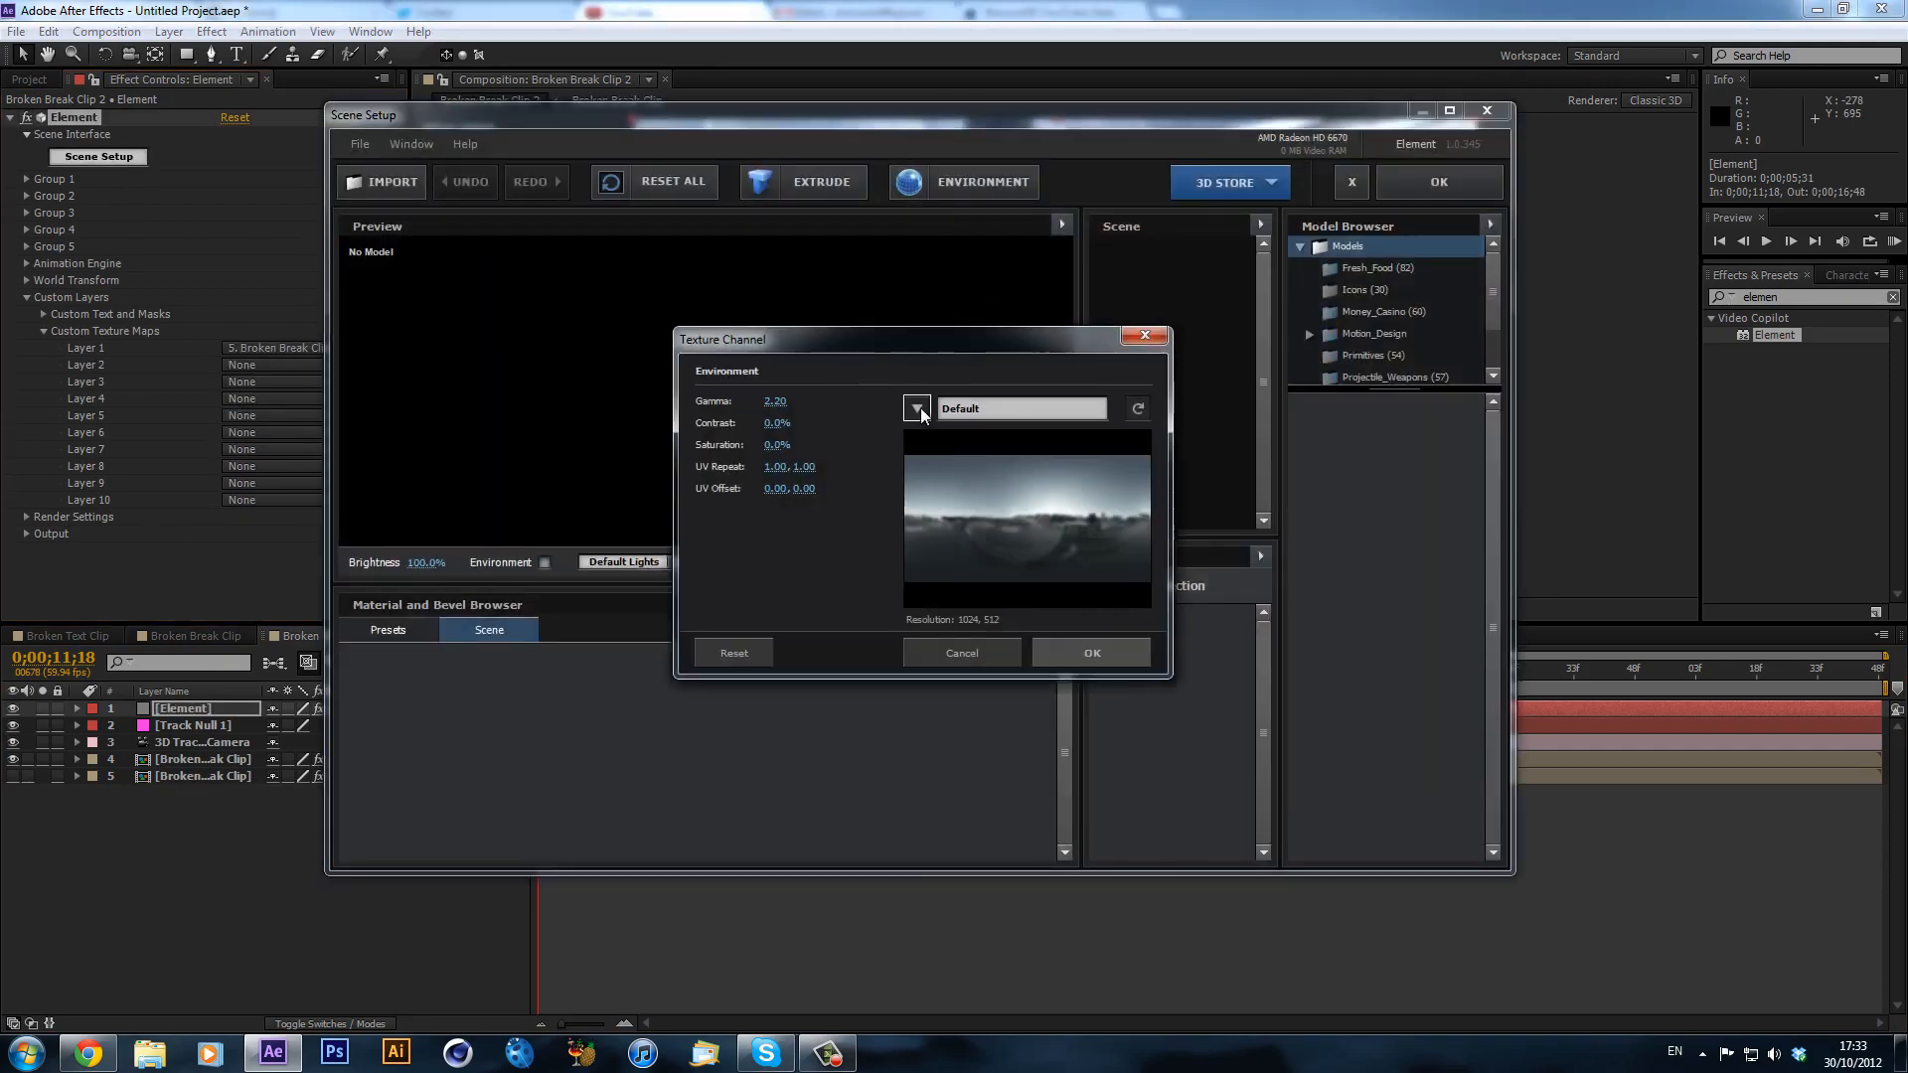
click(916, 408)
click(1061, 832)
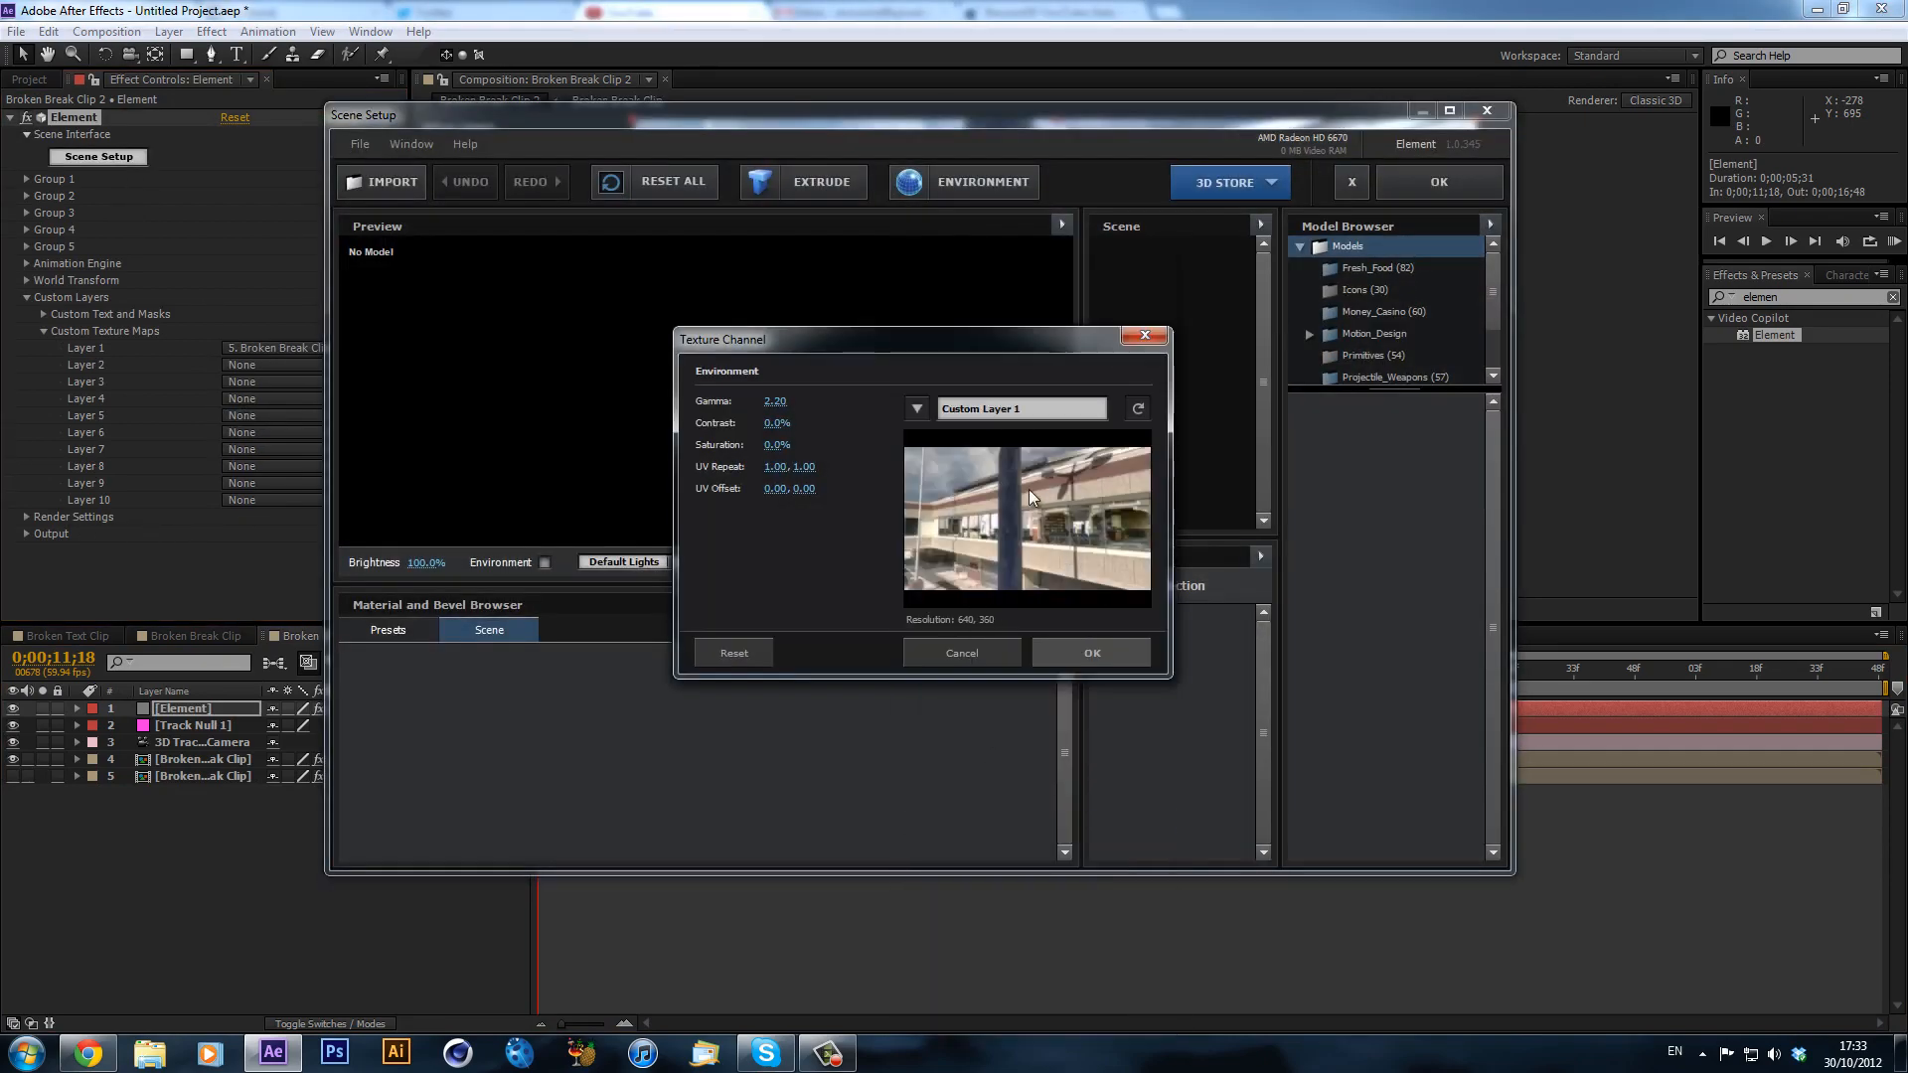
click(1090, 652)
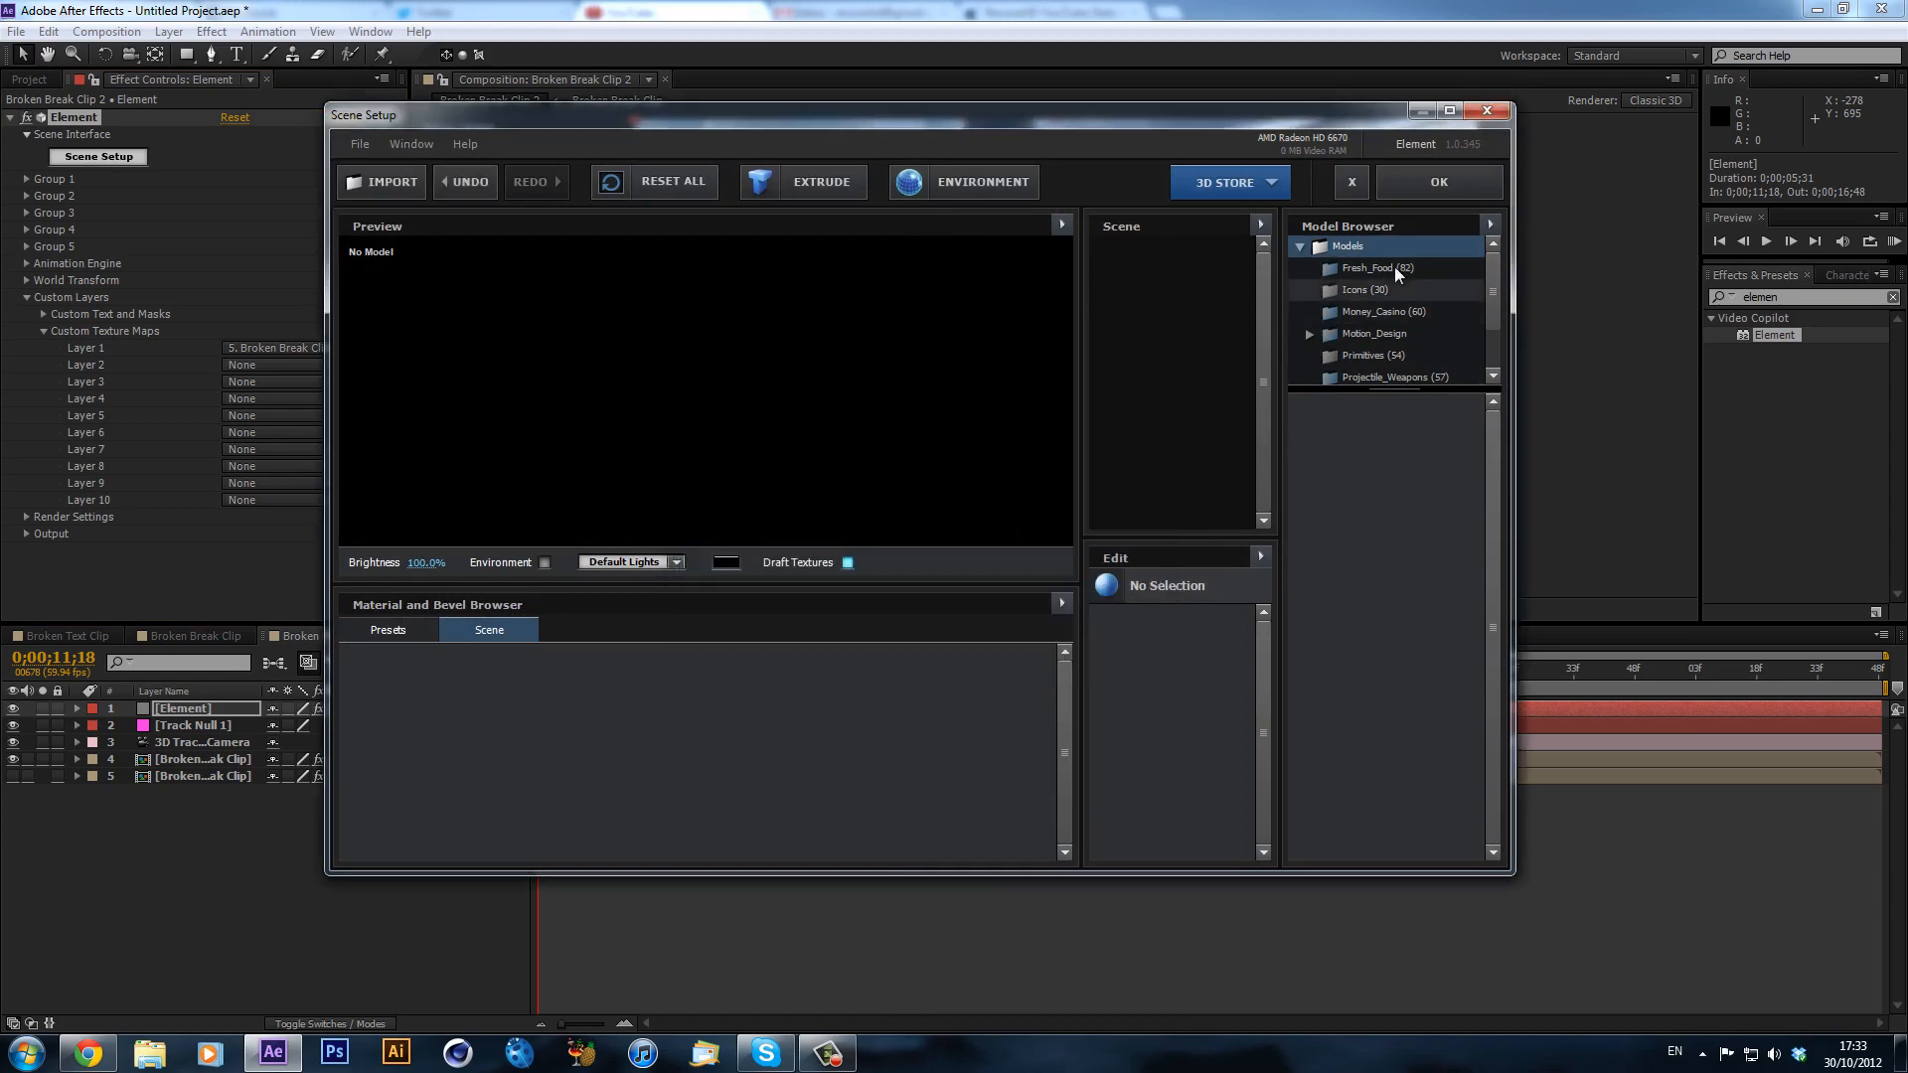
- Add the broken_glass_10 model from the Motion_Design Broken_Glass folder to the scene
drag(1494, 272, 1488, 295)
click(1379, 298)
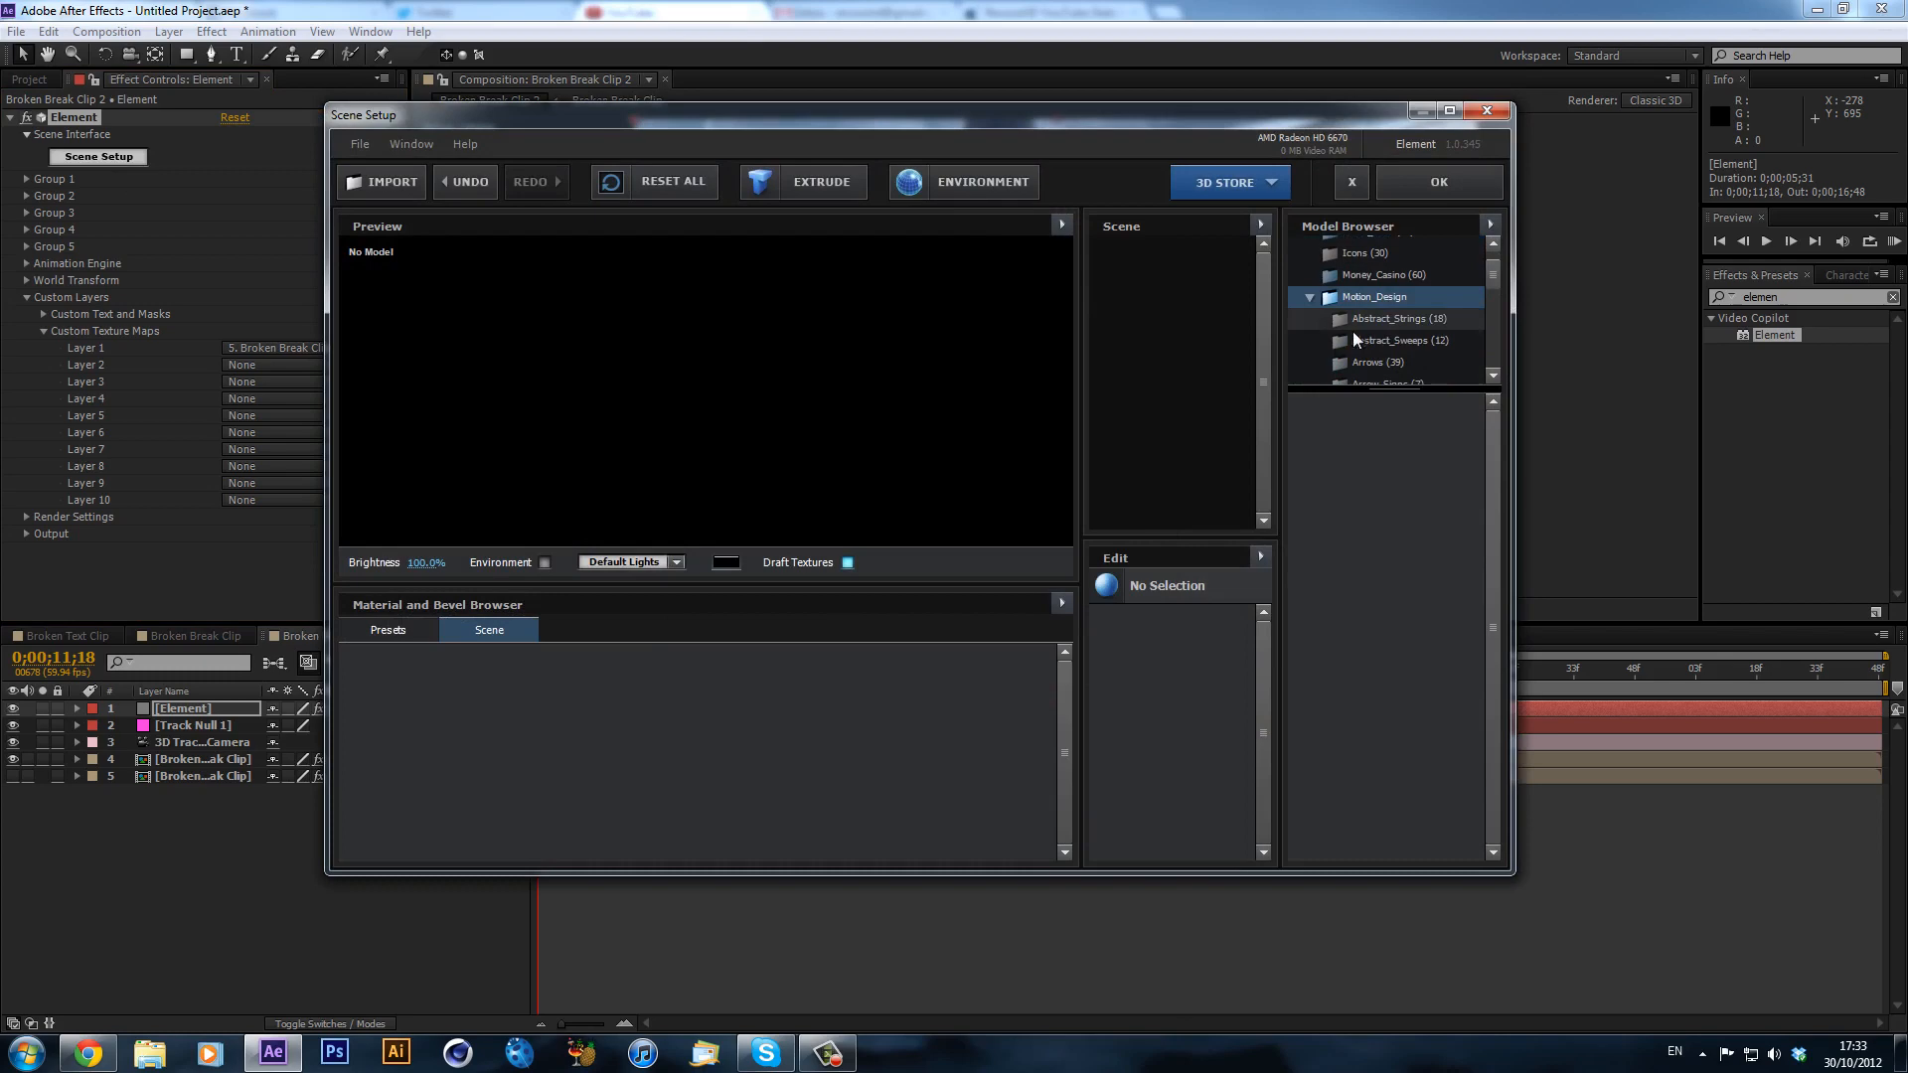
scroll(1411, 304, down, 3)
click(1427, 294)
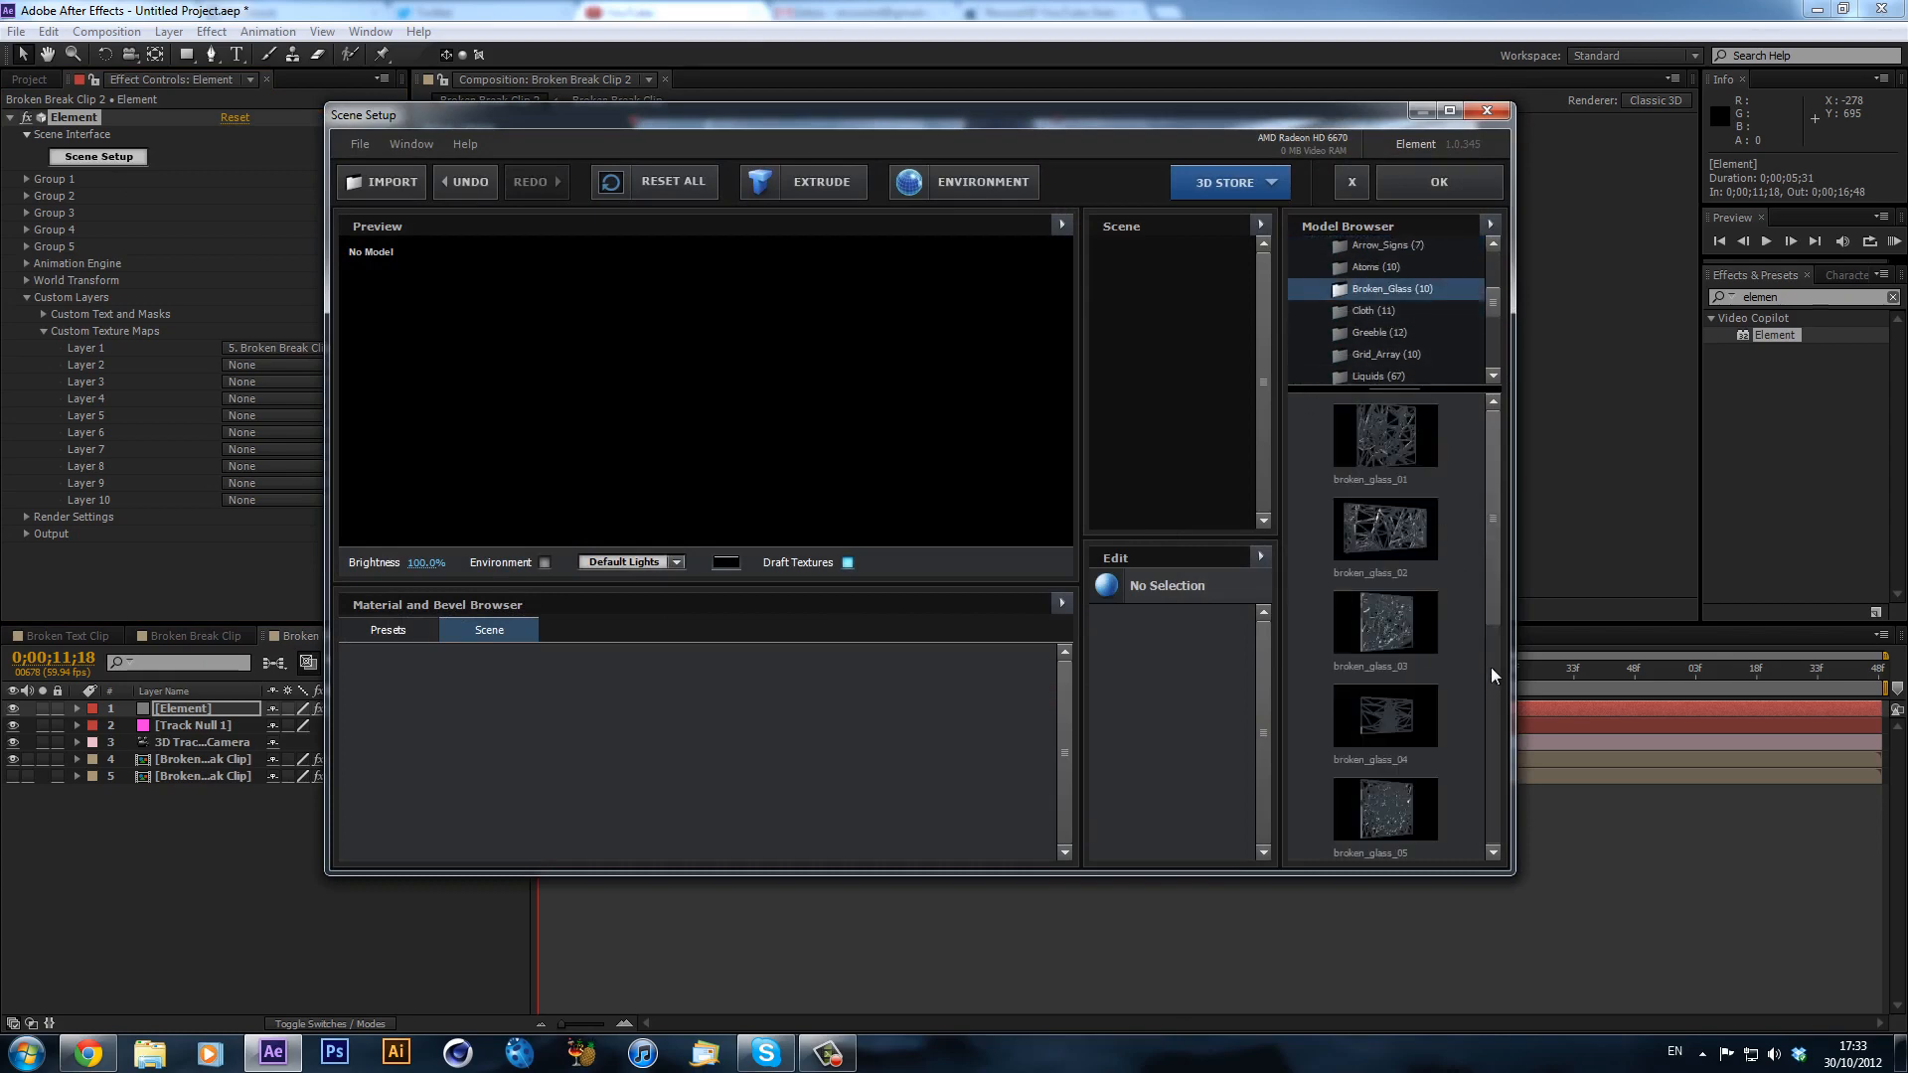
drag(1498, 447, 1559, 708)
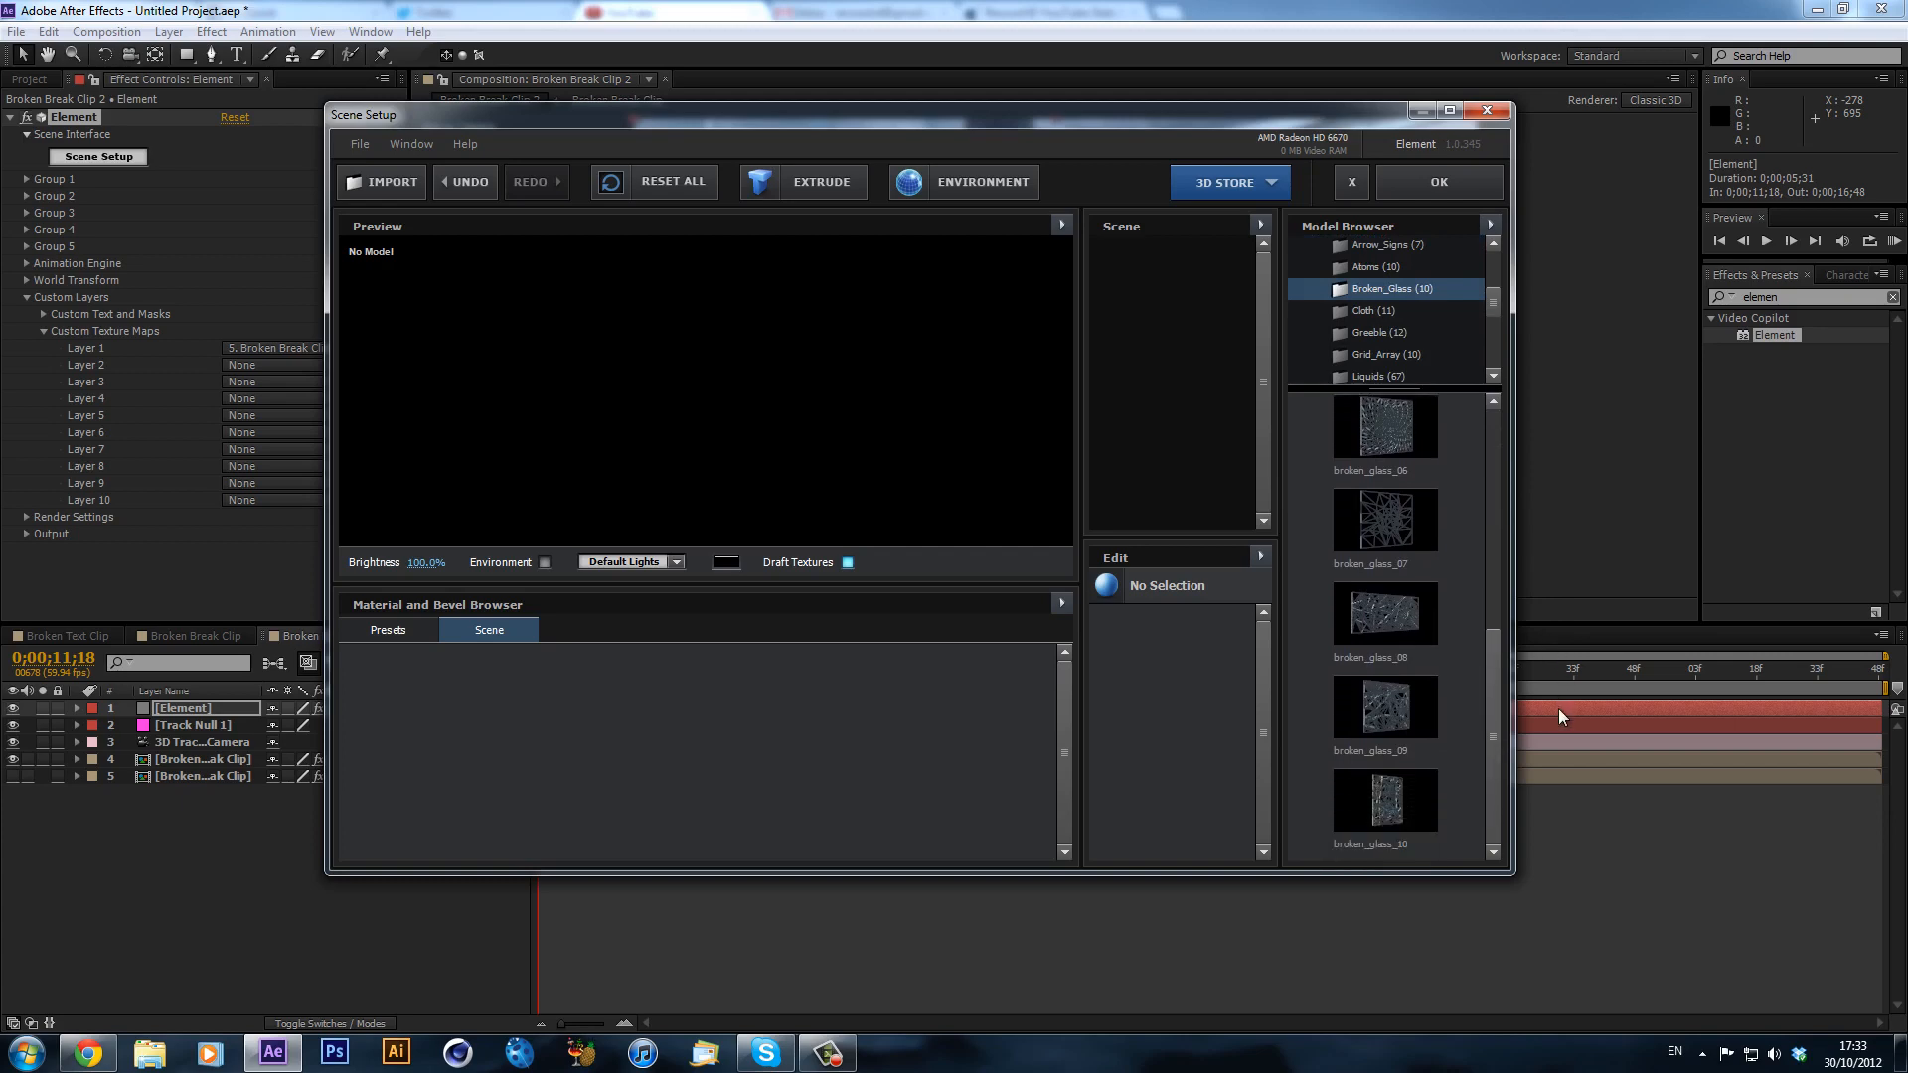
click(1411, 803)
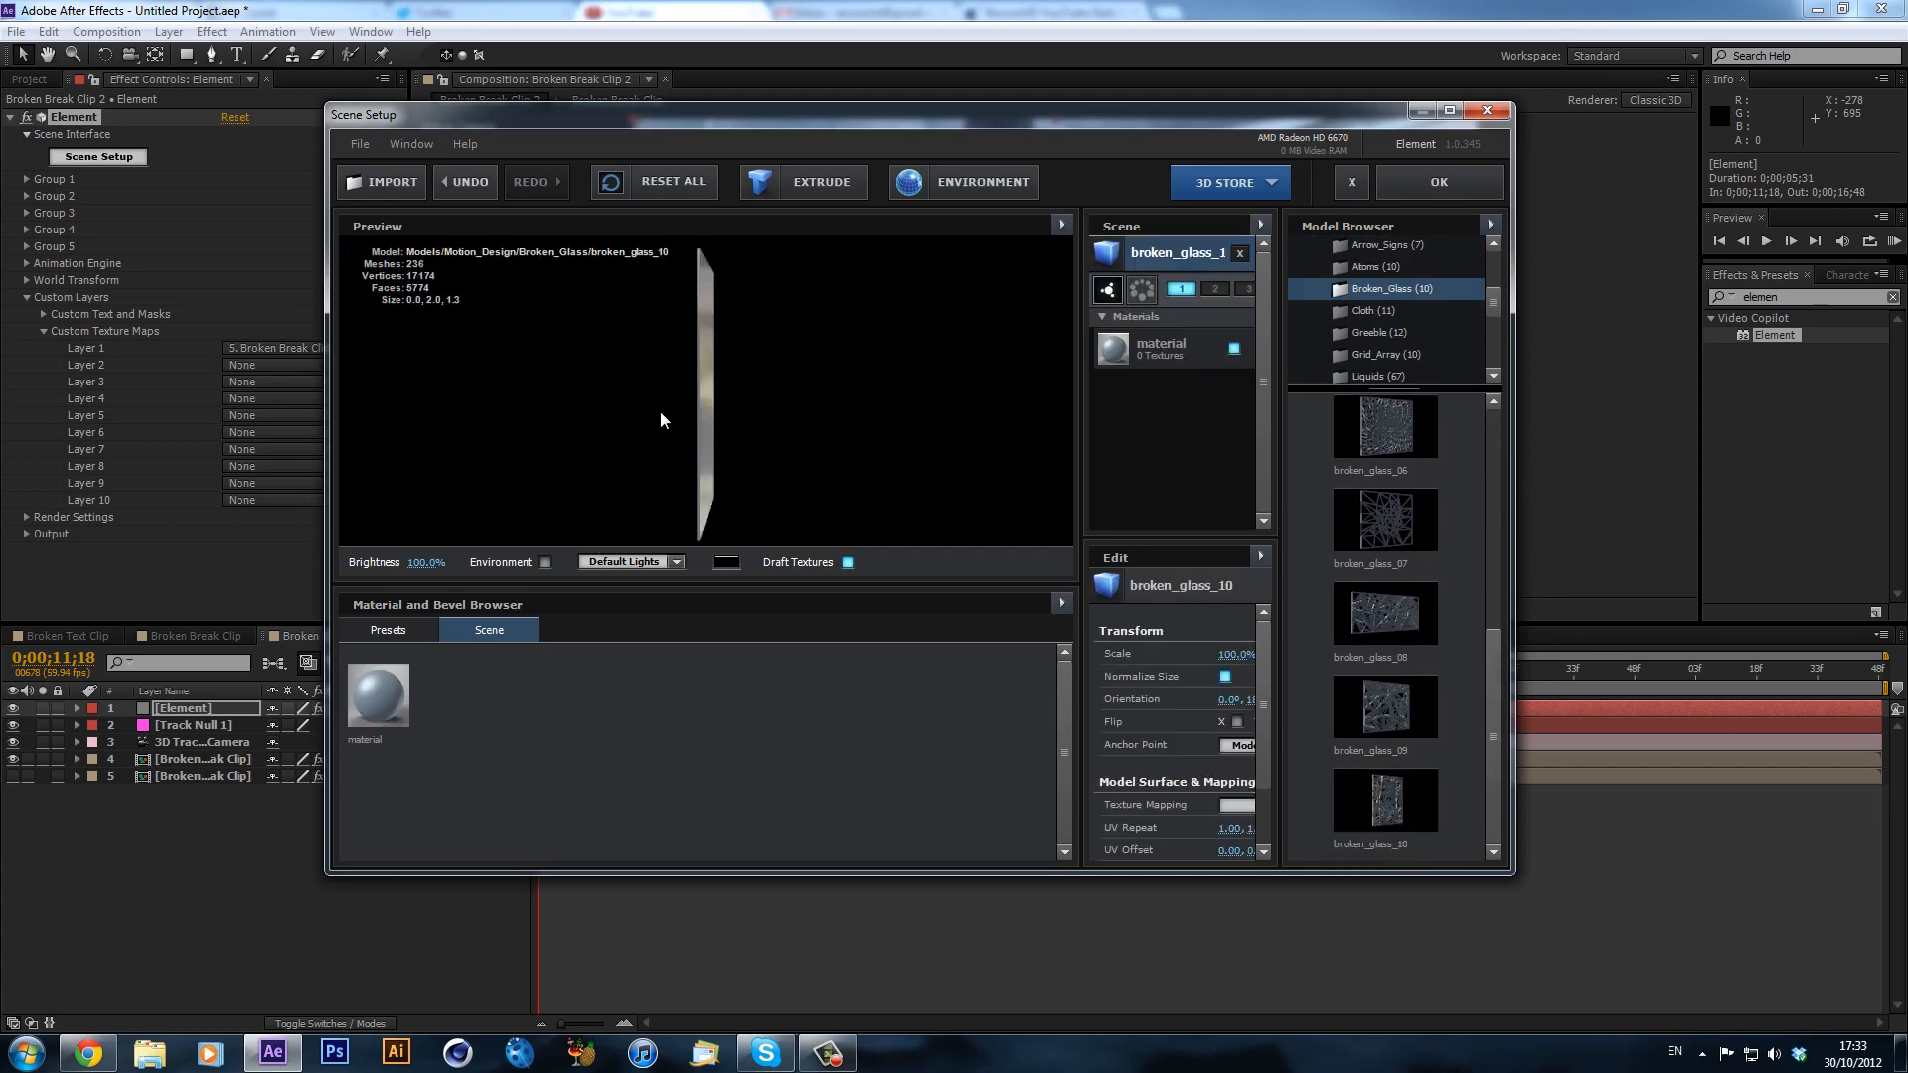
- Show the environment behind the glass model, orbit the preview to check its reflections, and accept the scene setup
drag(509, 384, 881, 418)
click(544, 562)
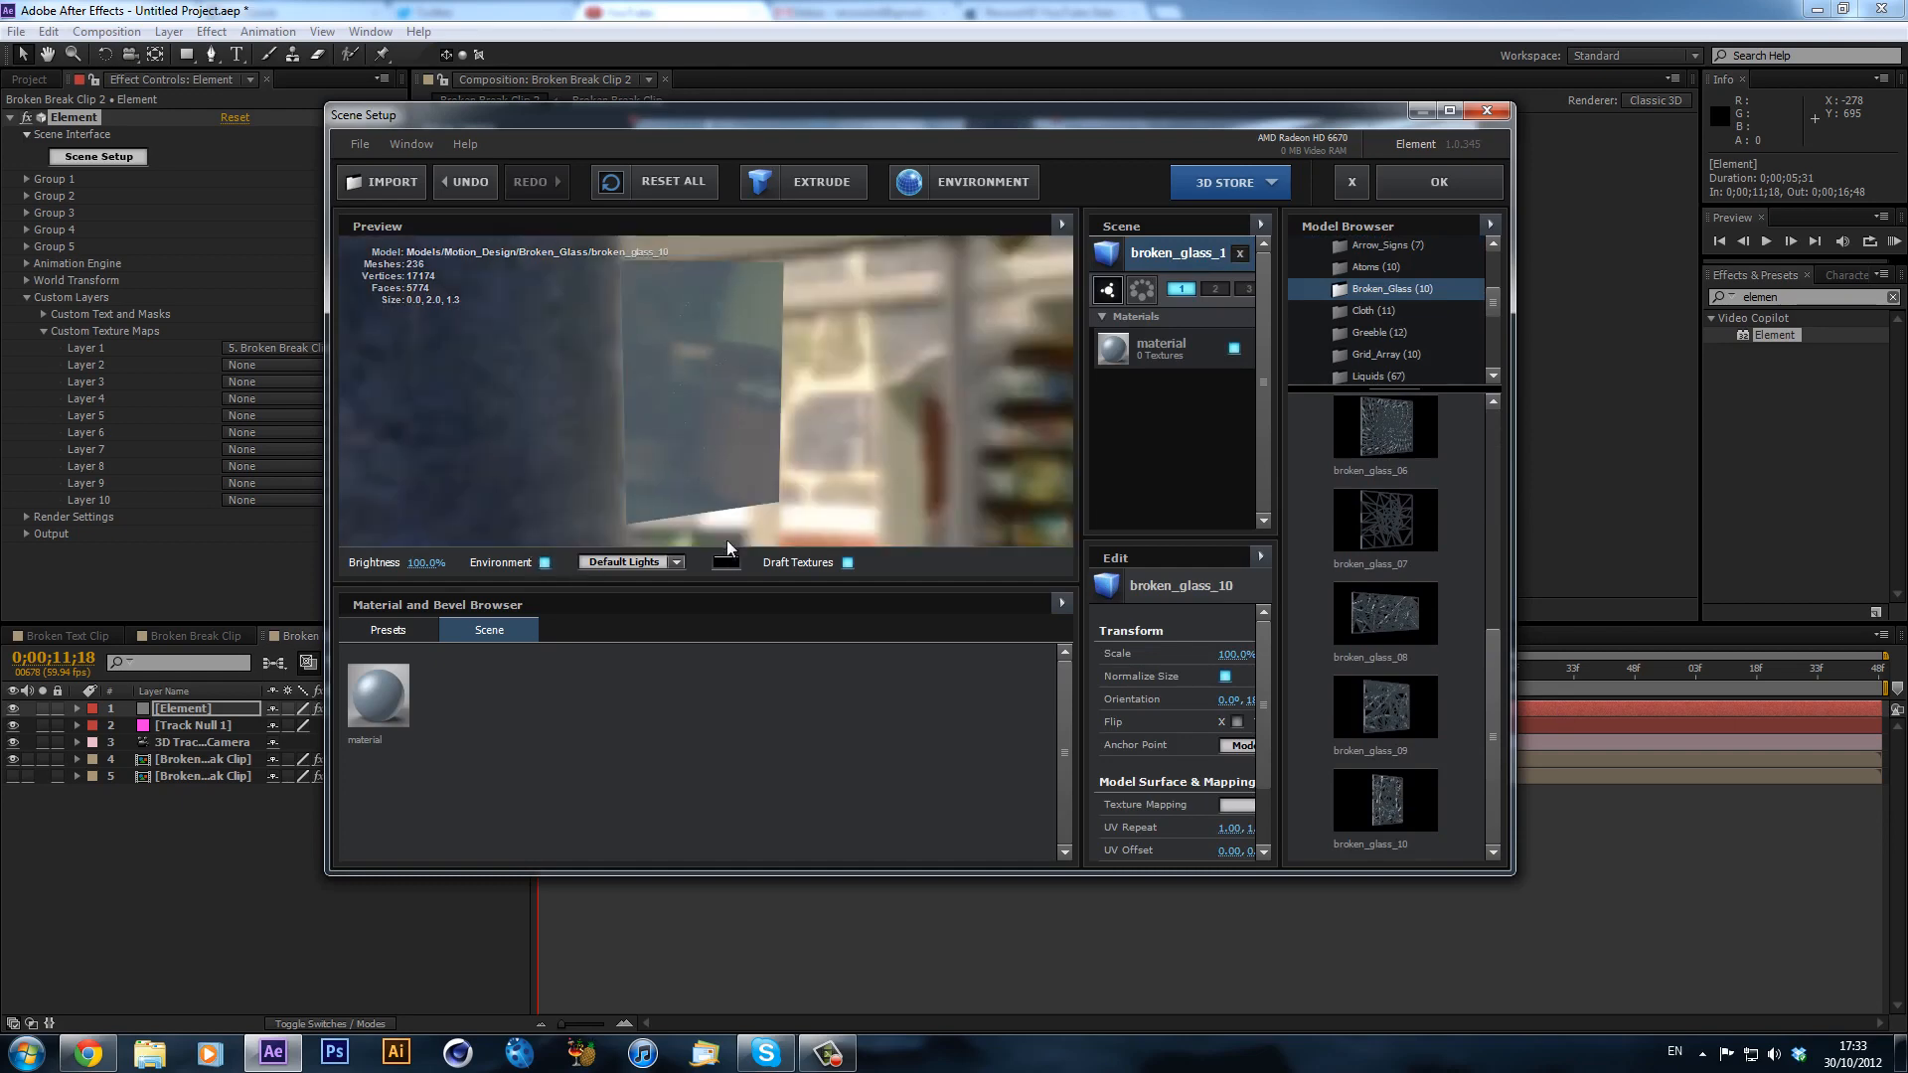
drag(724, 414, 1071, 298)
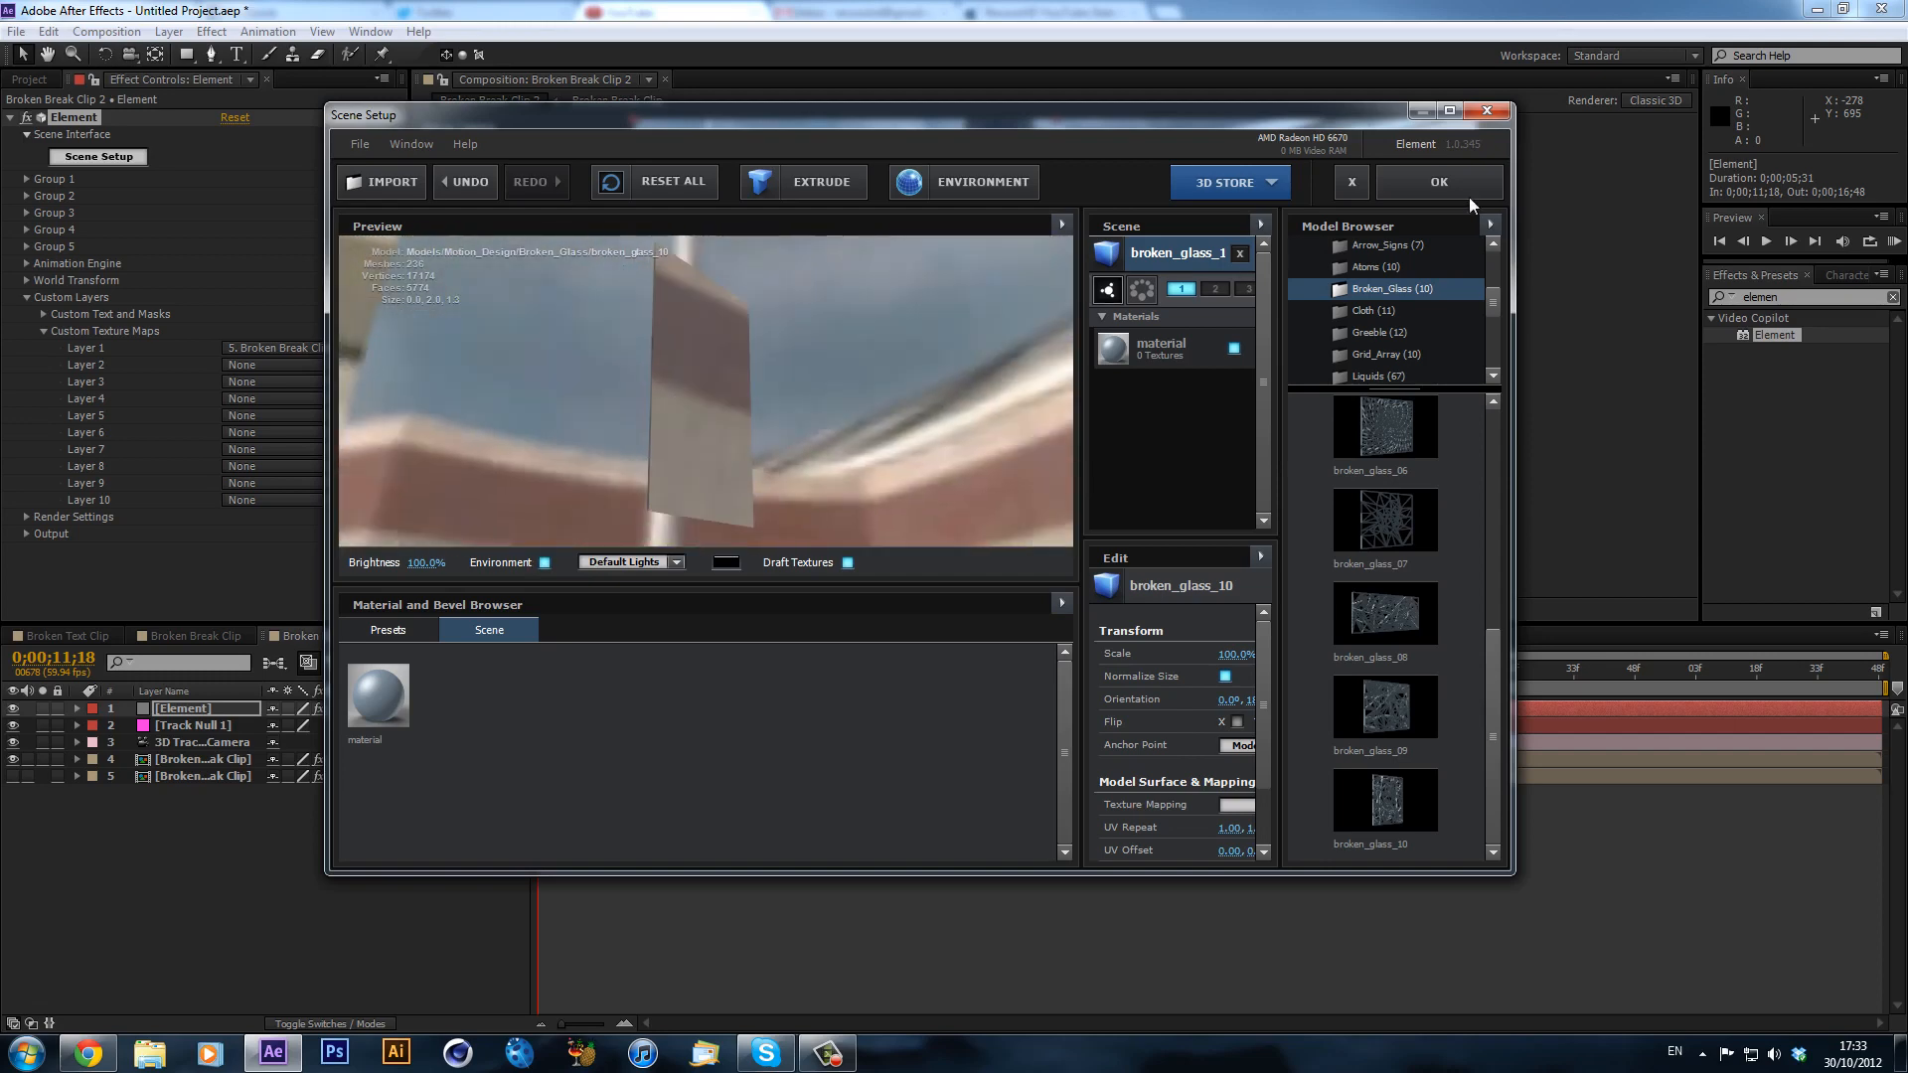
click(1462, 187)
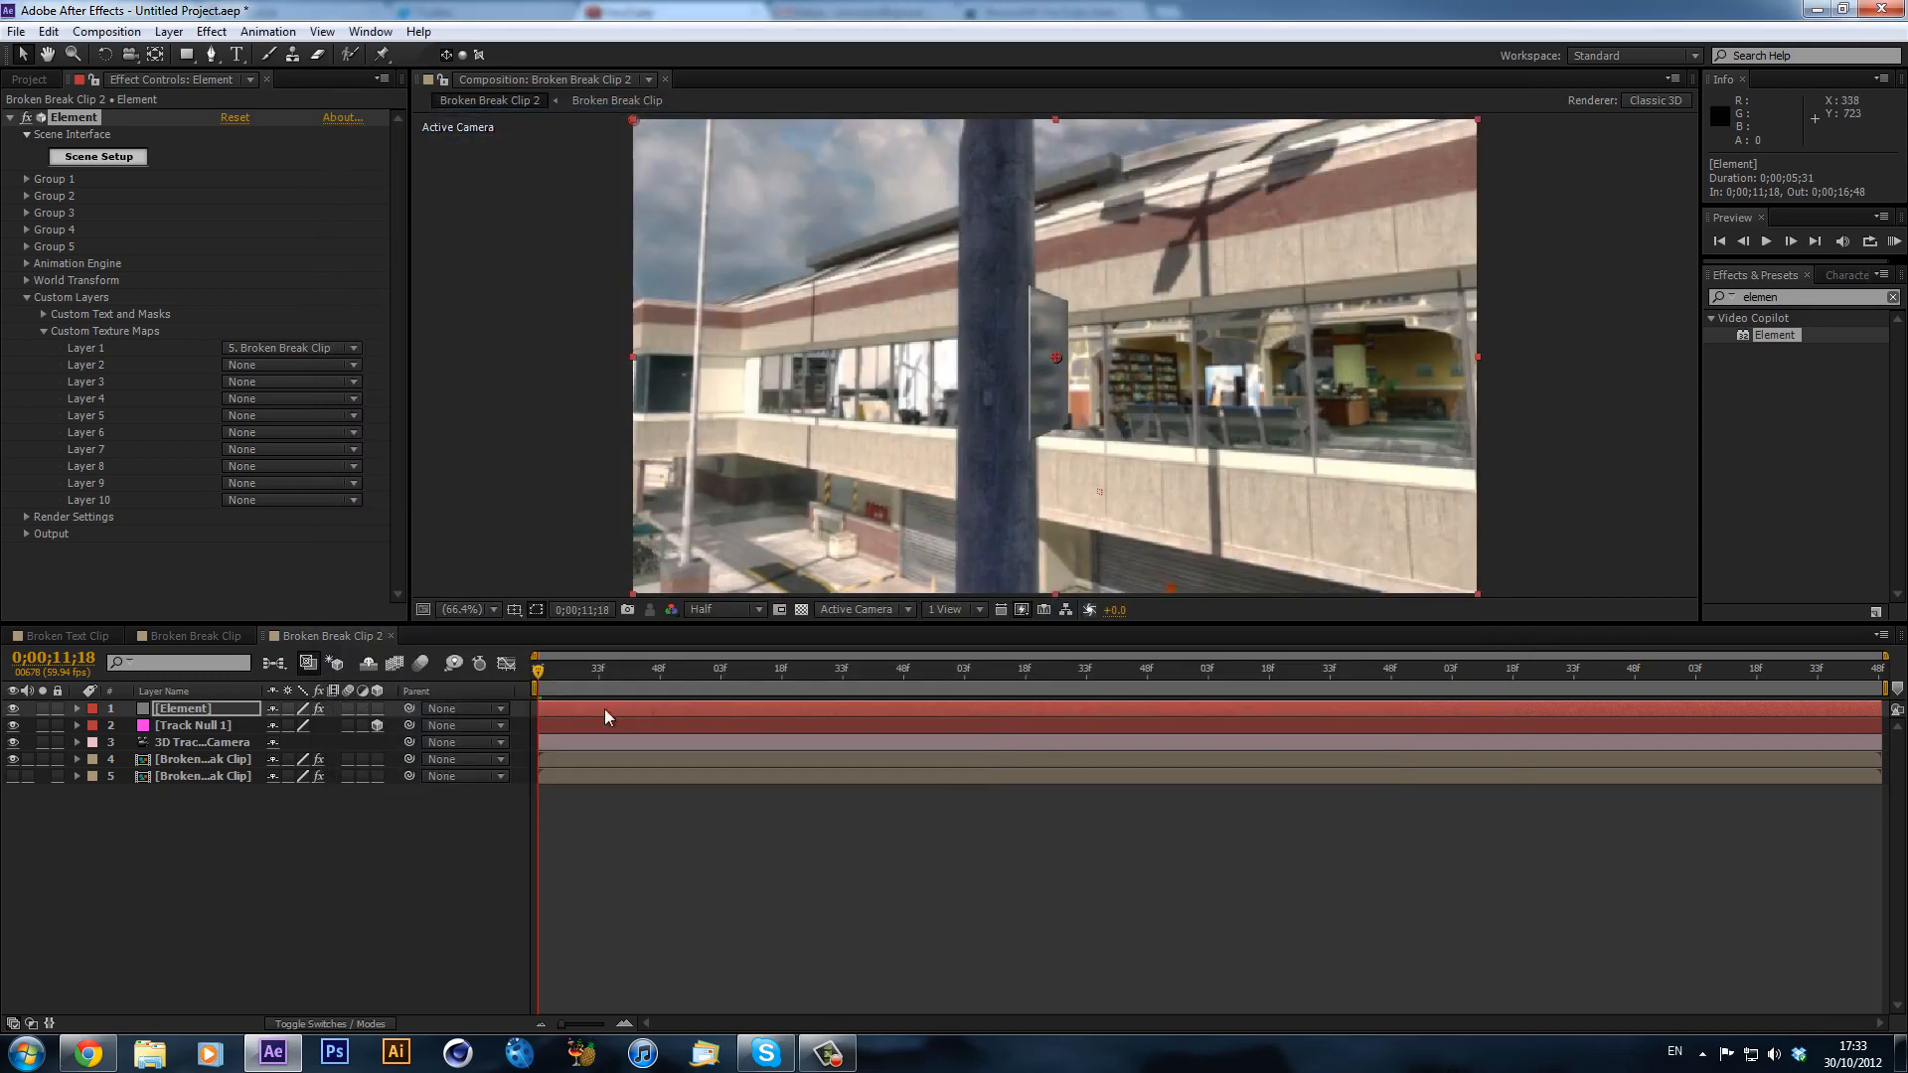
- Check how the glass model follows the tracked footage along the timeline, and return to the composition's first frame
drag(610, 662, 740, 686)
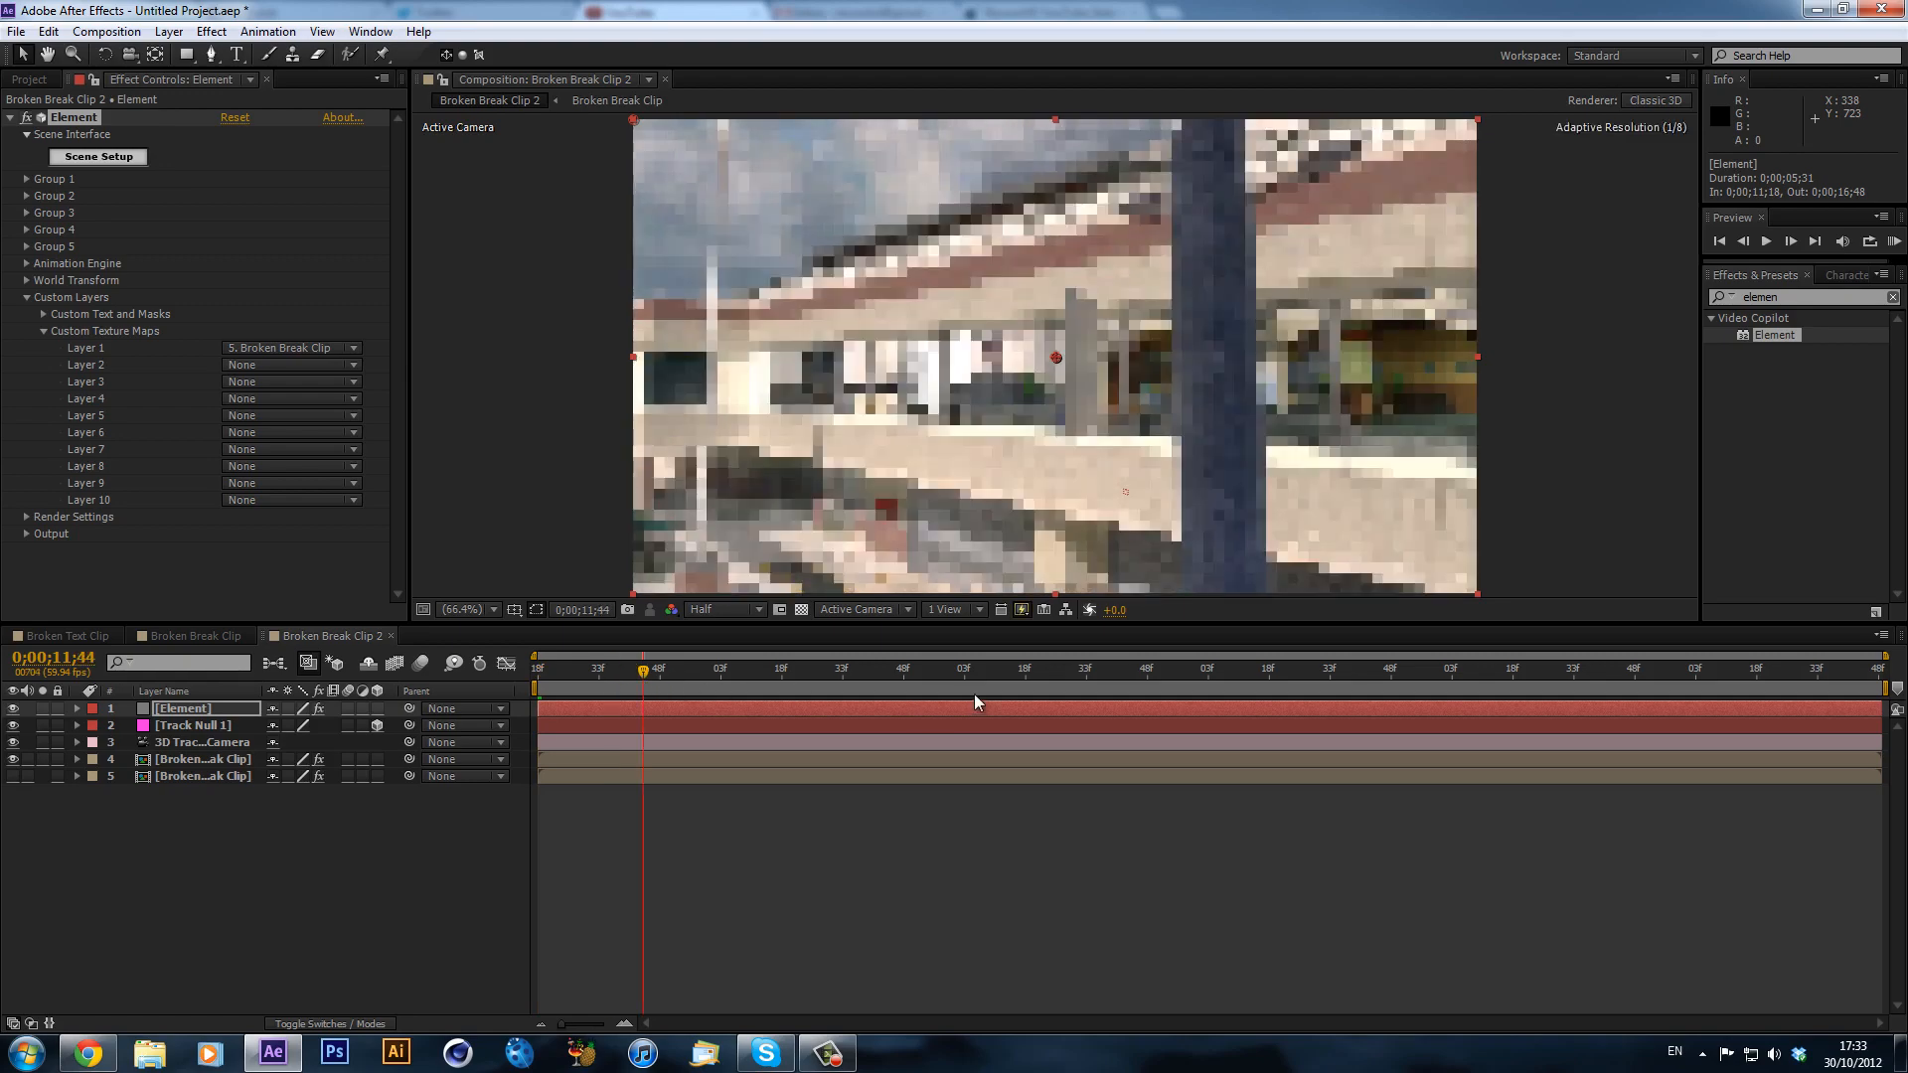
click(974, 694)
click(1177, 661)
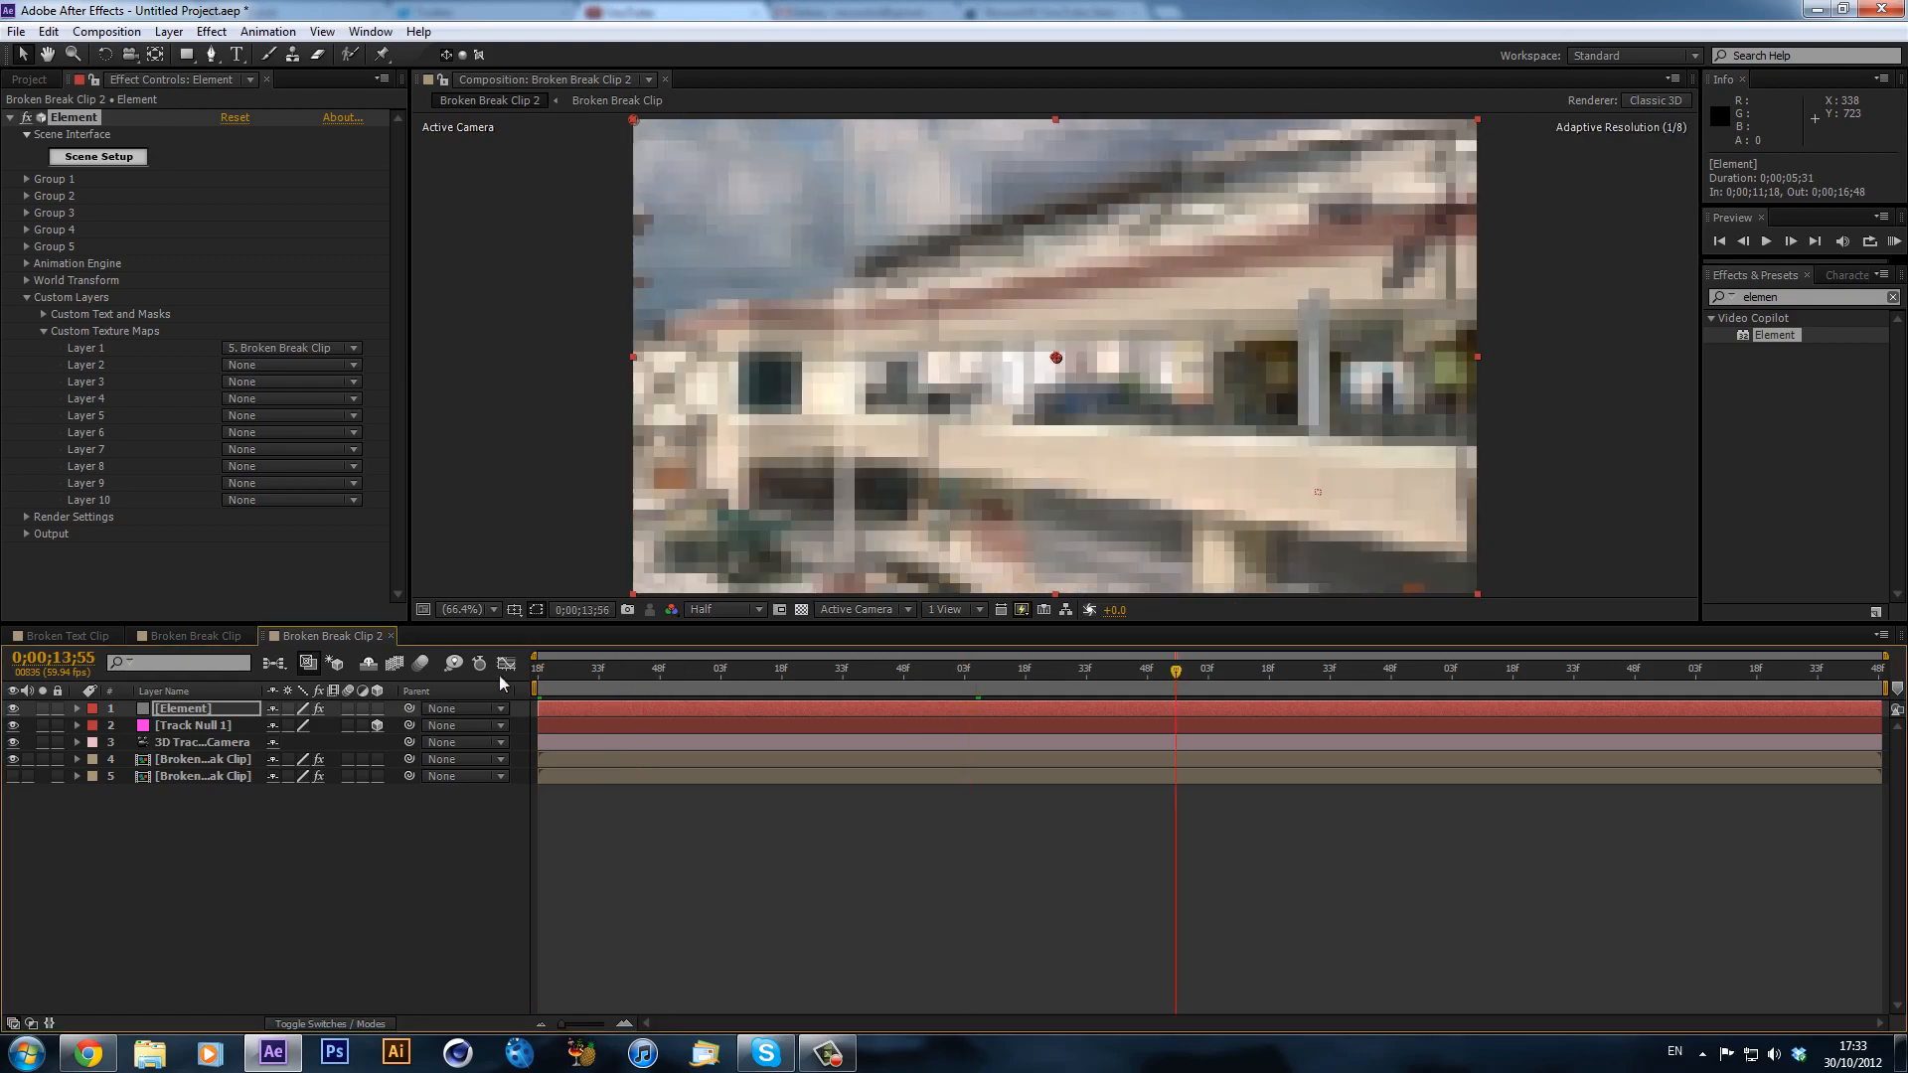
key(Home)
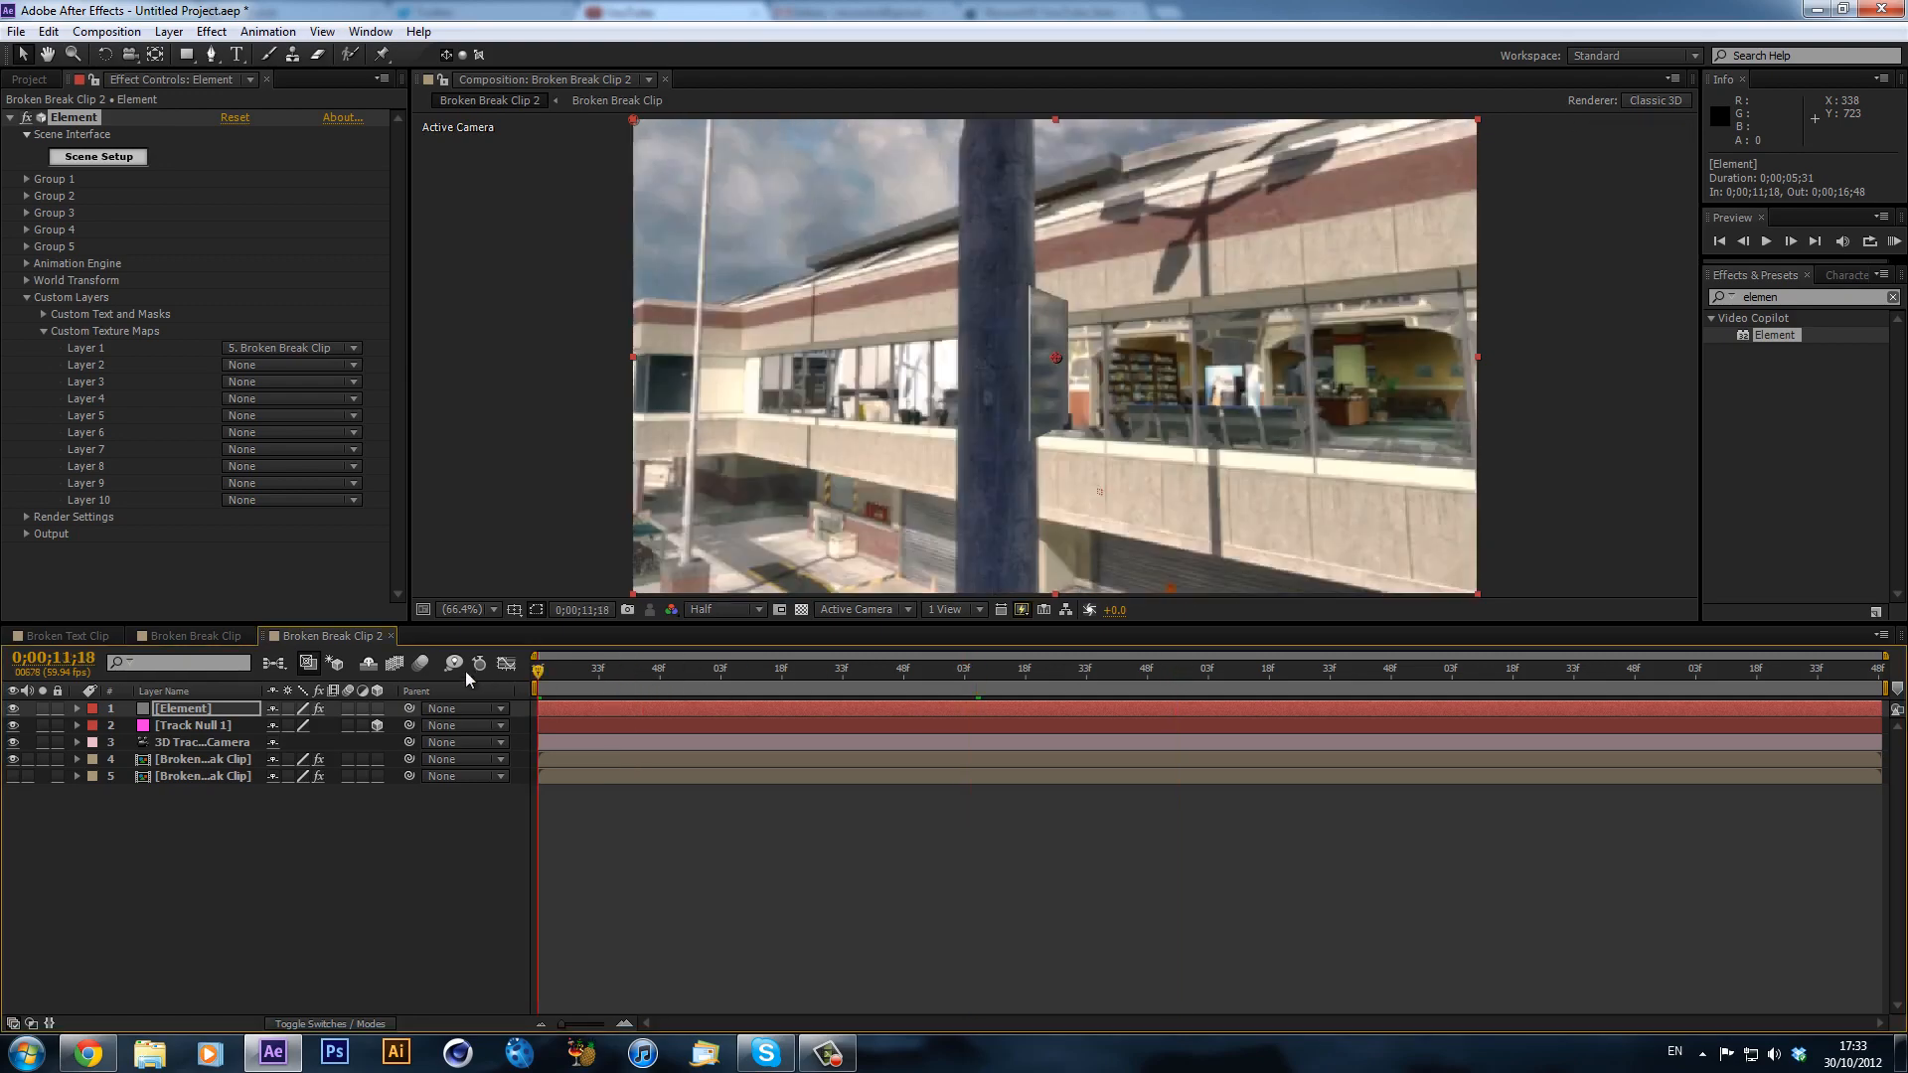
- Set Group 1's Particle Replicator Y rotation to 93°, undoing the trial change to its Z rotation
click(27, 179)
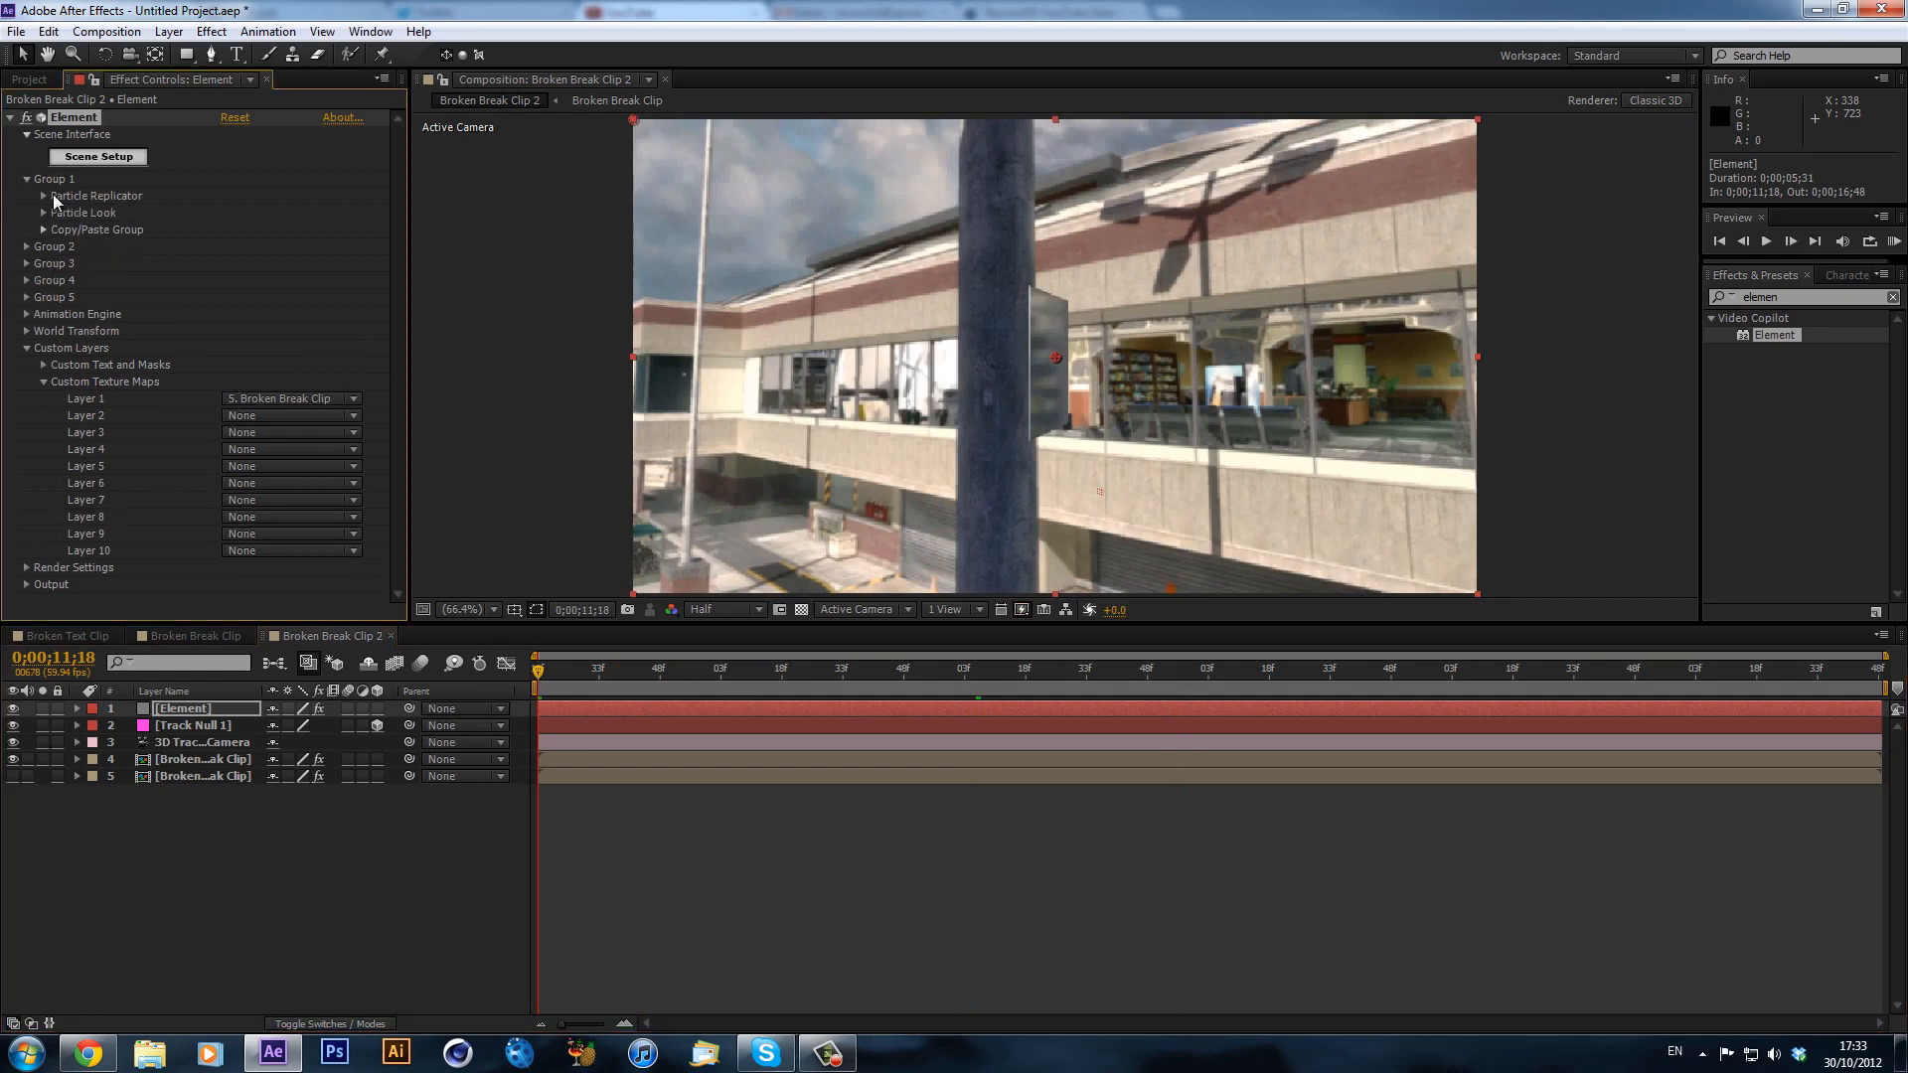
click(43, 196)
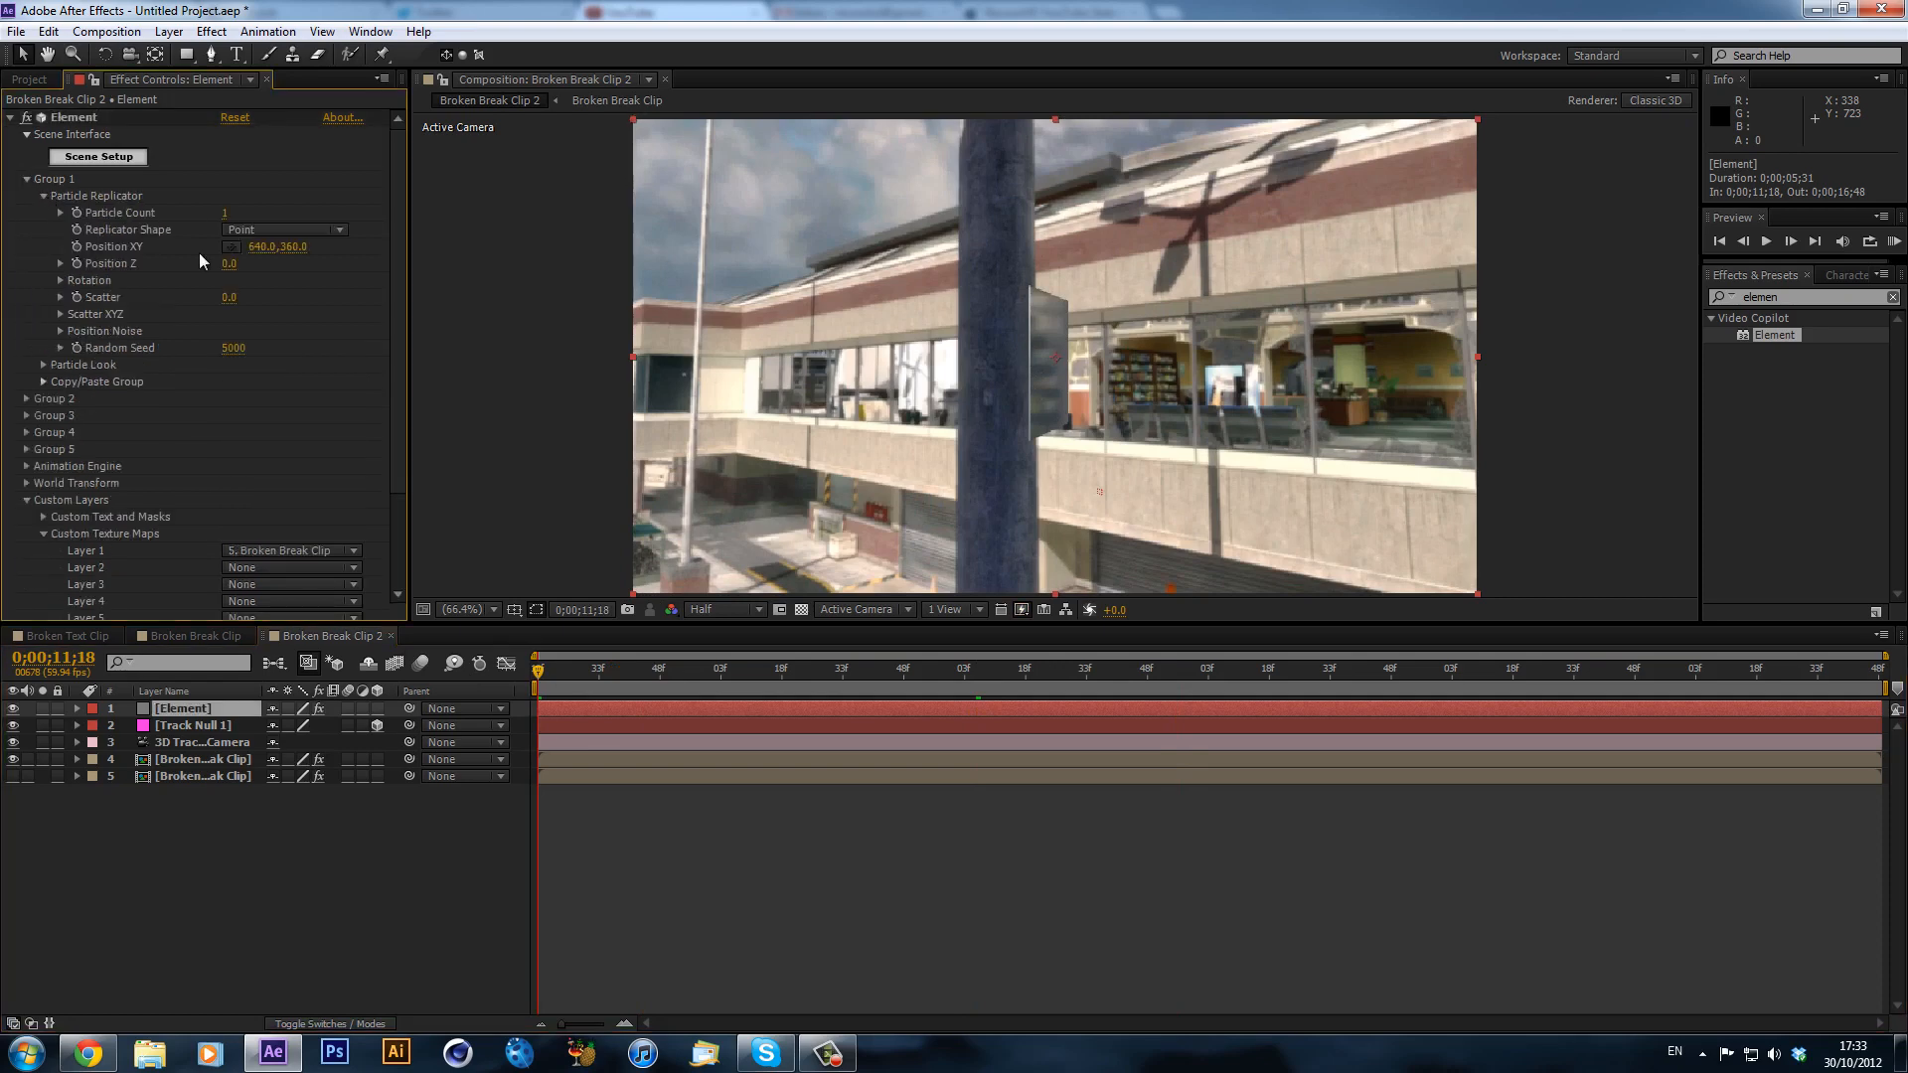
click(60, 280)
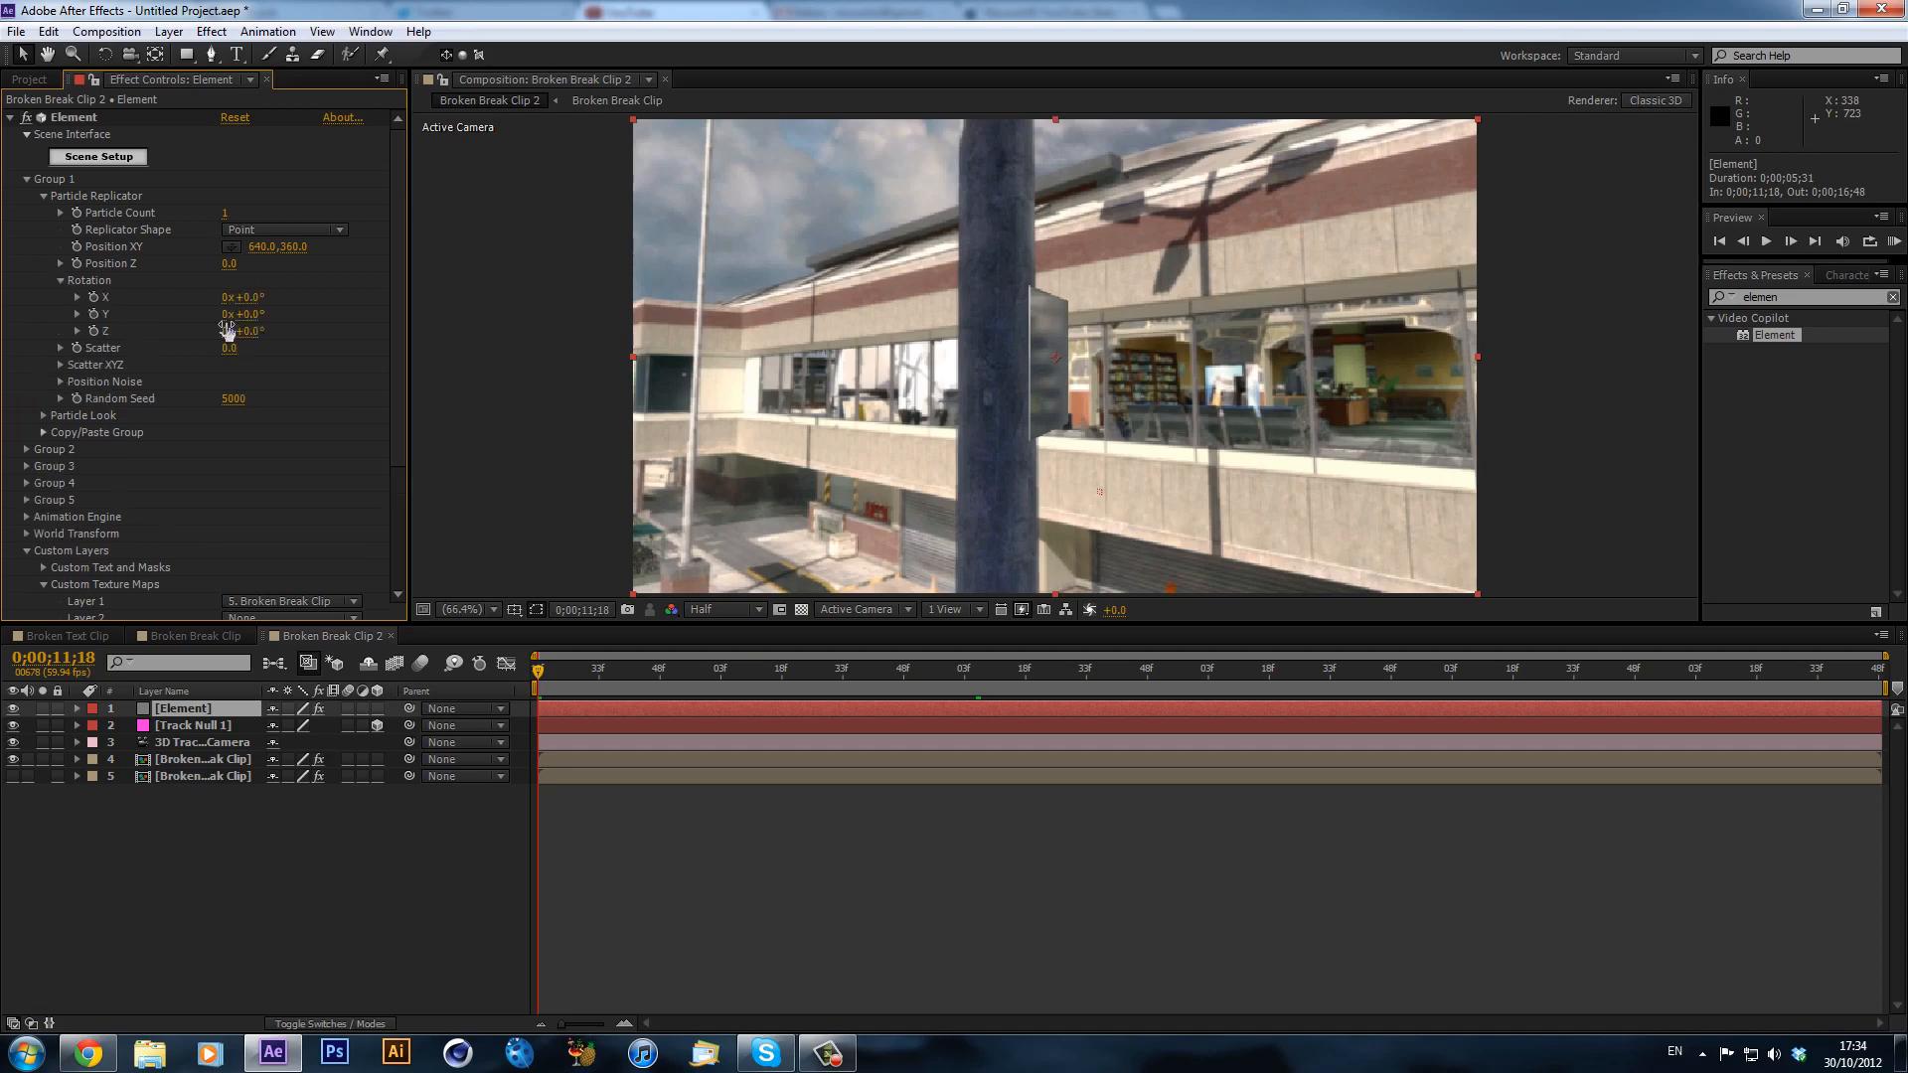
mouse_move(249, 314)
mouse_down()
mouse_move(377, 319)
mouse_move(249, 307)
mouse_move(260, 333)
mouse_move(236, 344)
mouse_up()
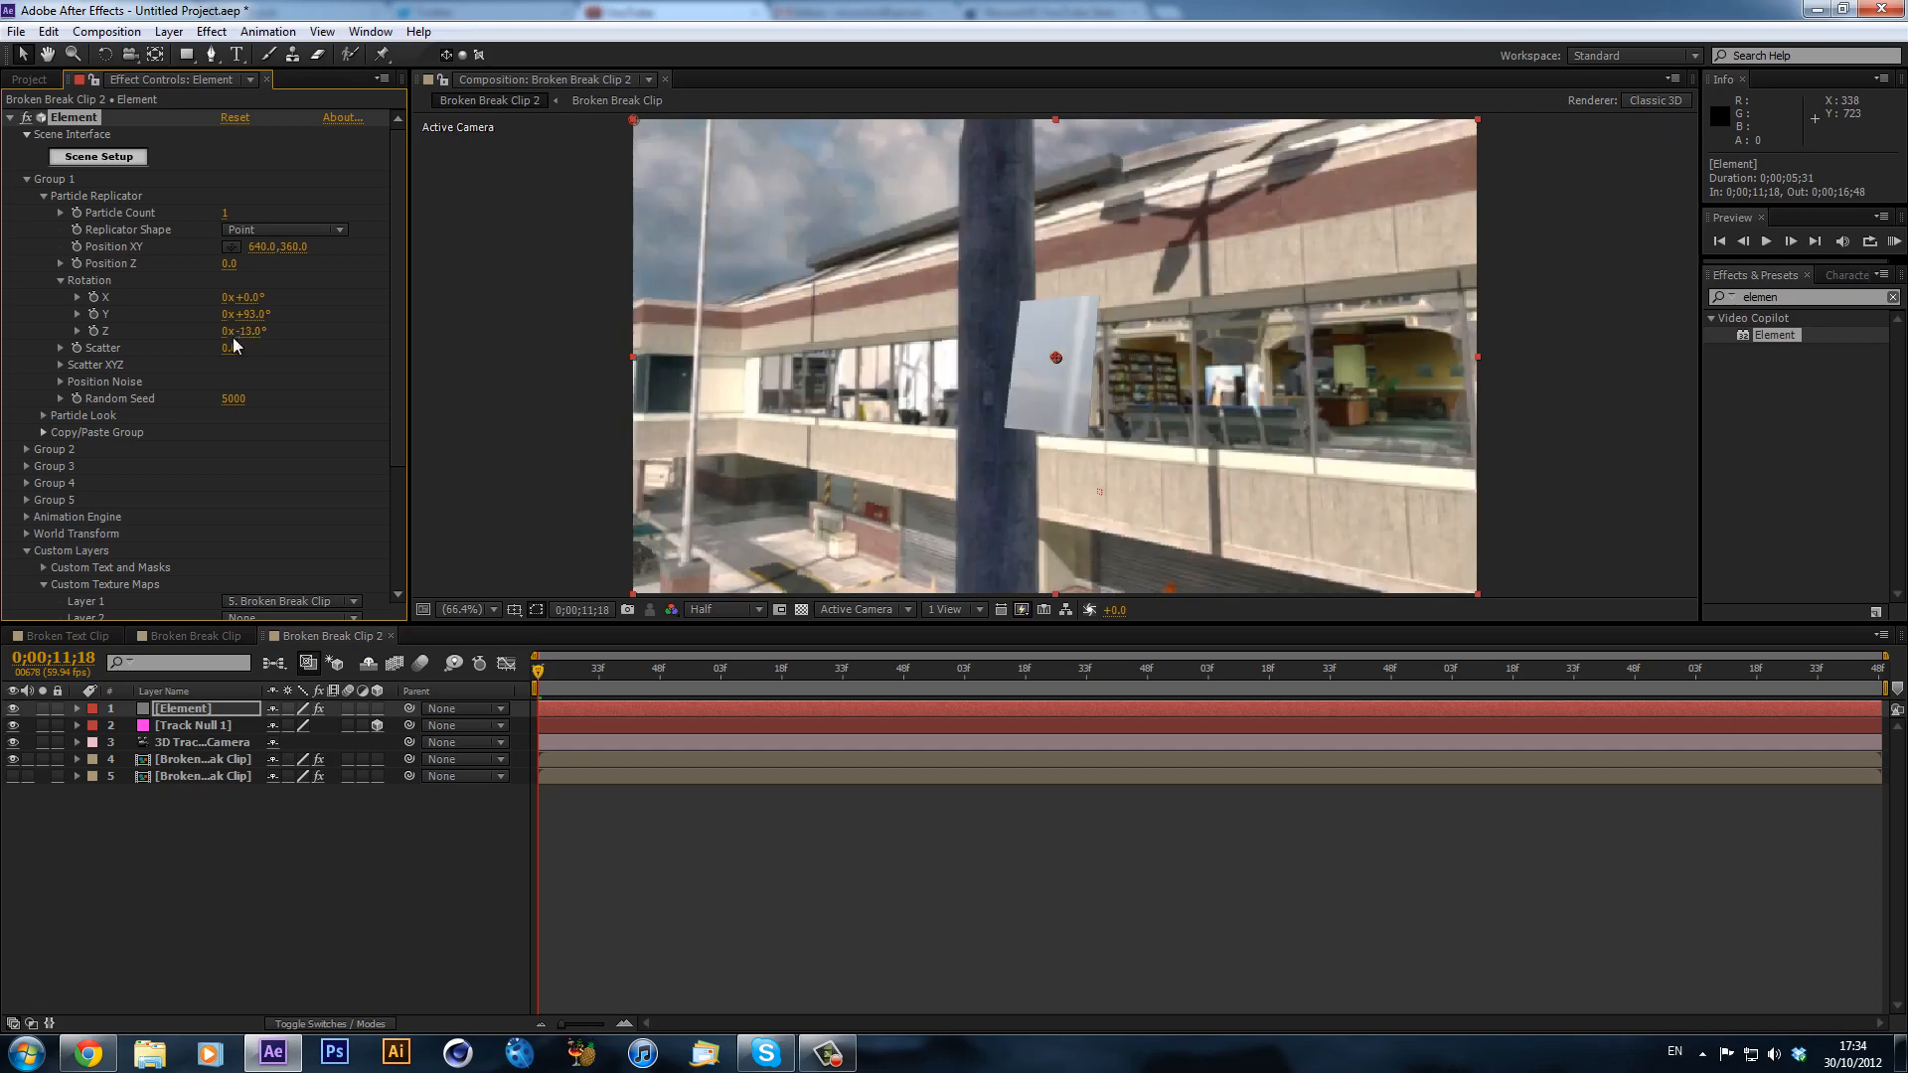
key(ctrl+z)
key(ctrl+z)
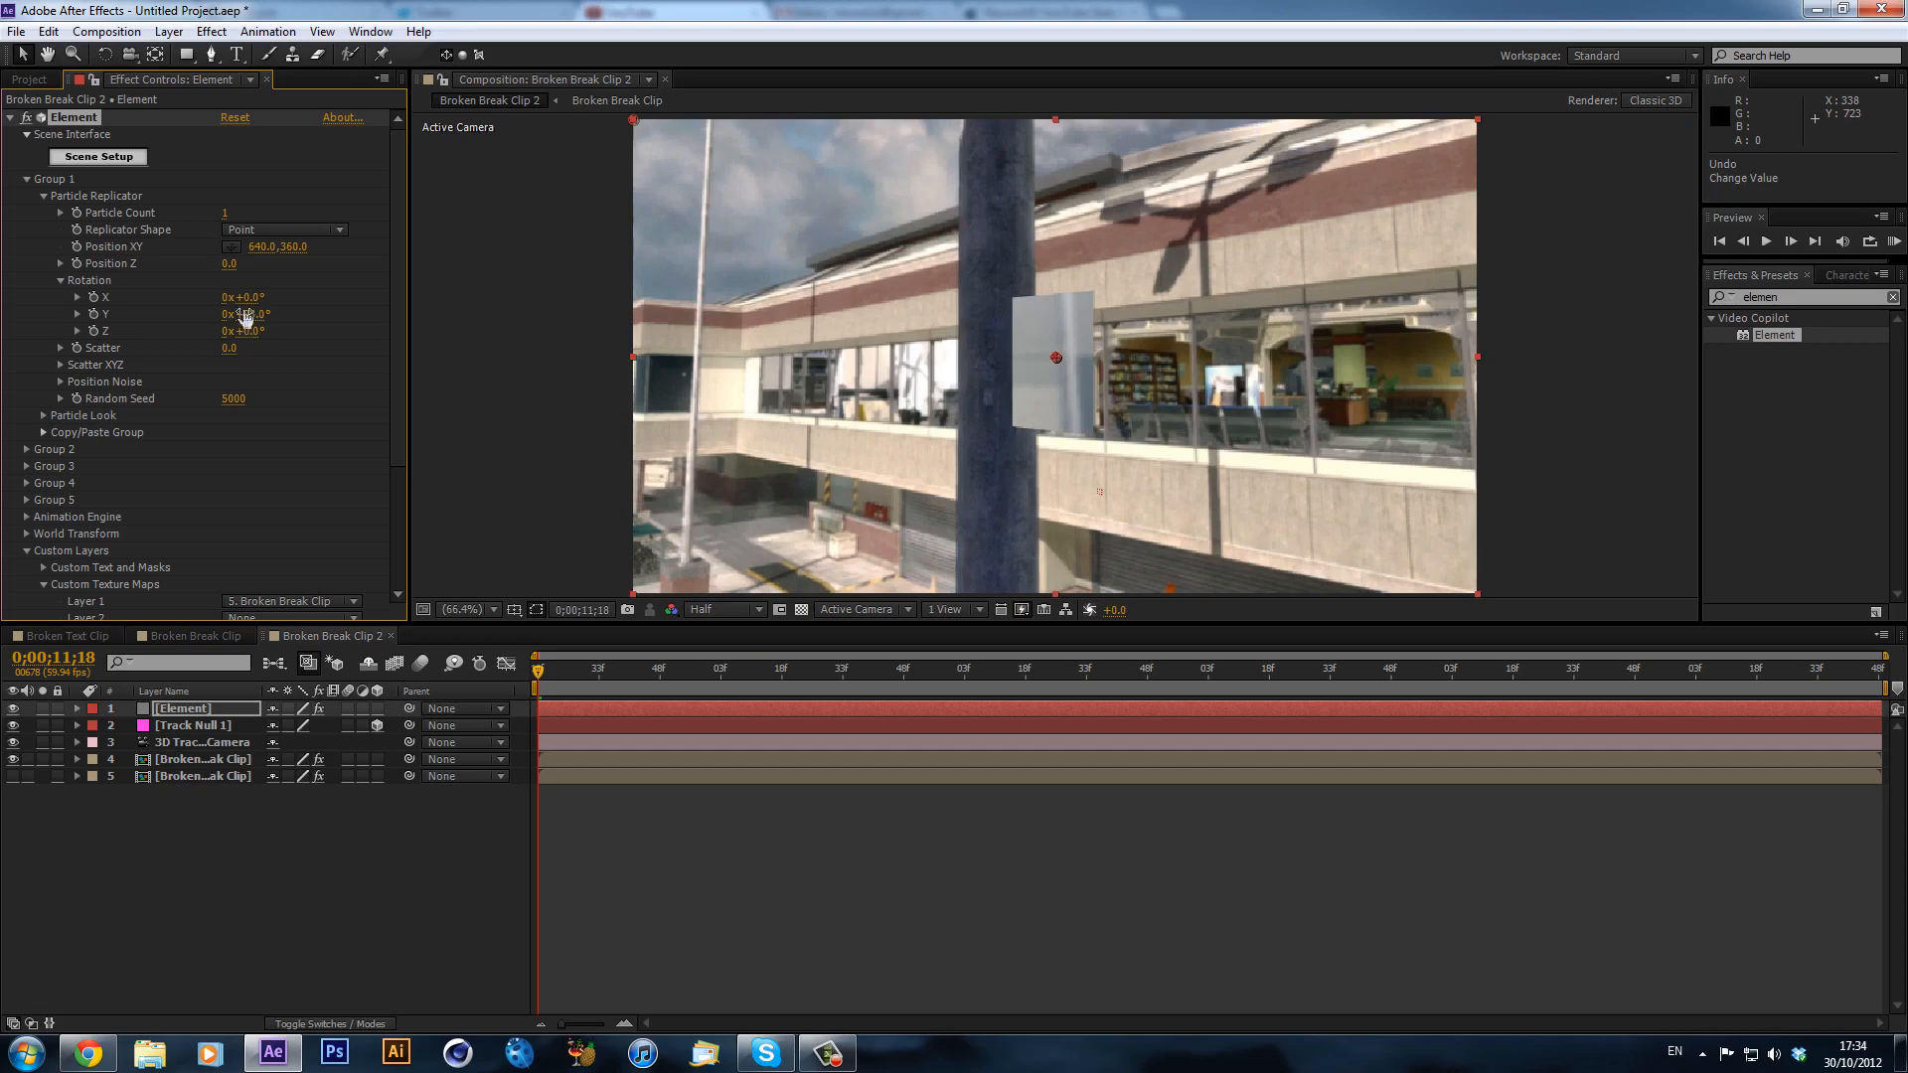
- Set Group 1's Particle Replicator X rotation to 6°
drag(253, 298, 270, 296)
key(ctrl+z)
drag(259, 292, 265, 296)
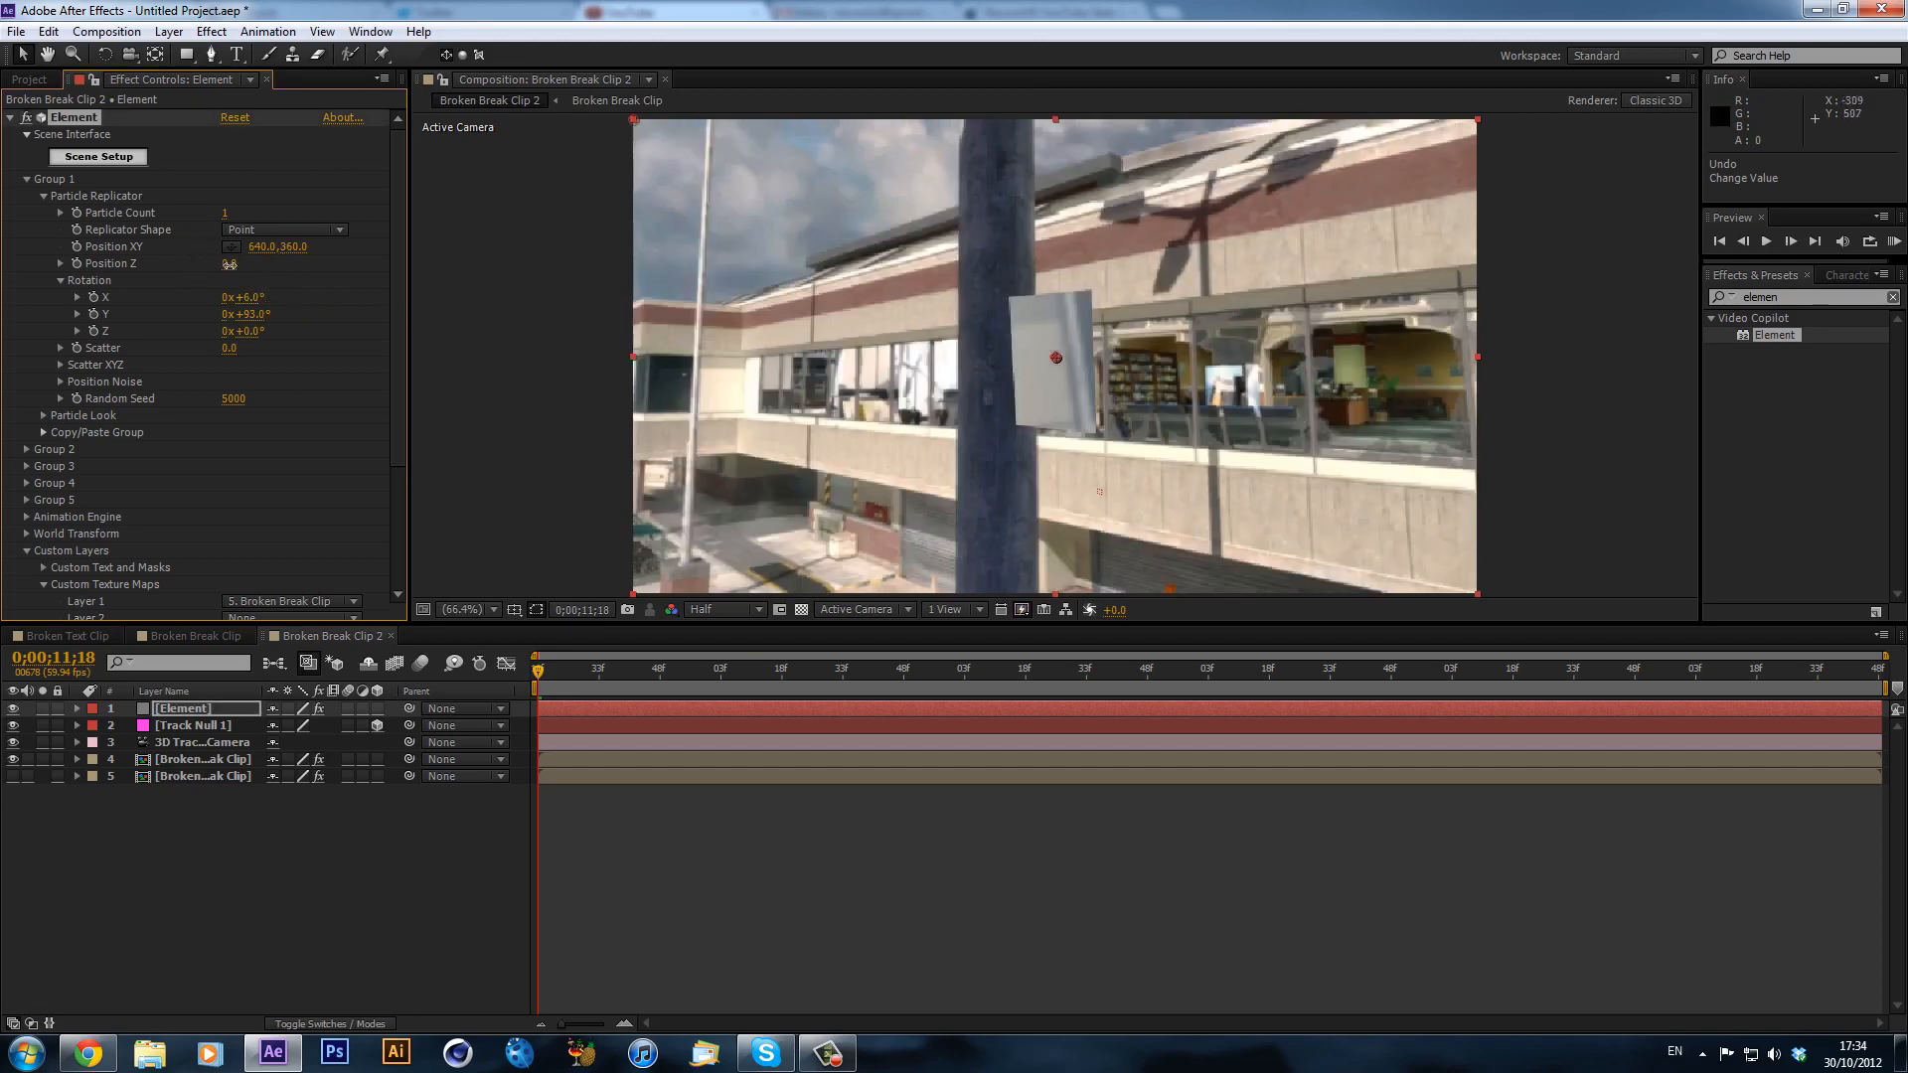
- Move the glass pane to Position XY 938, 463 and set its Particle Look size to 8.38
drag(229, 265, 595, 296)
key(ctrl+z)
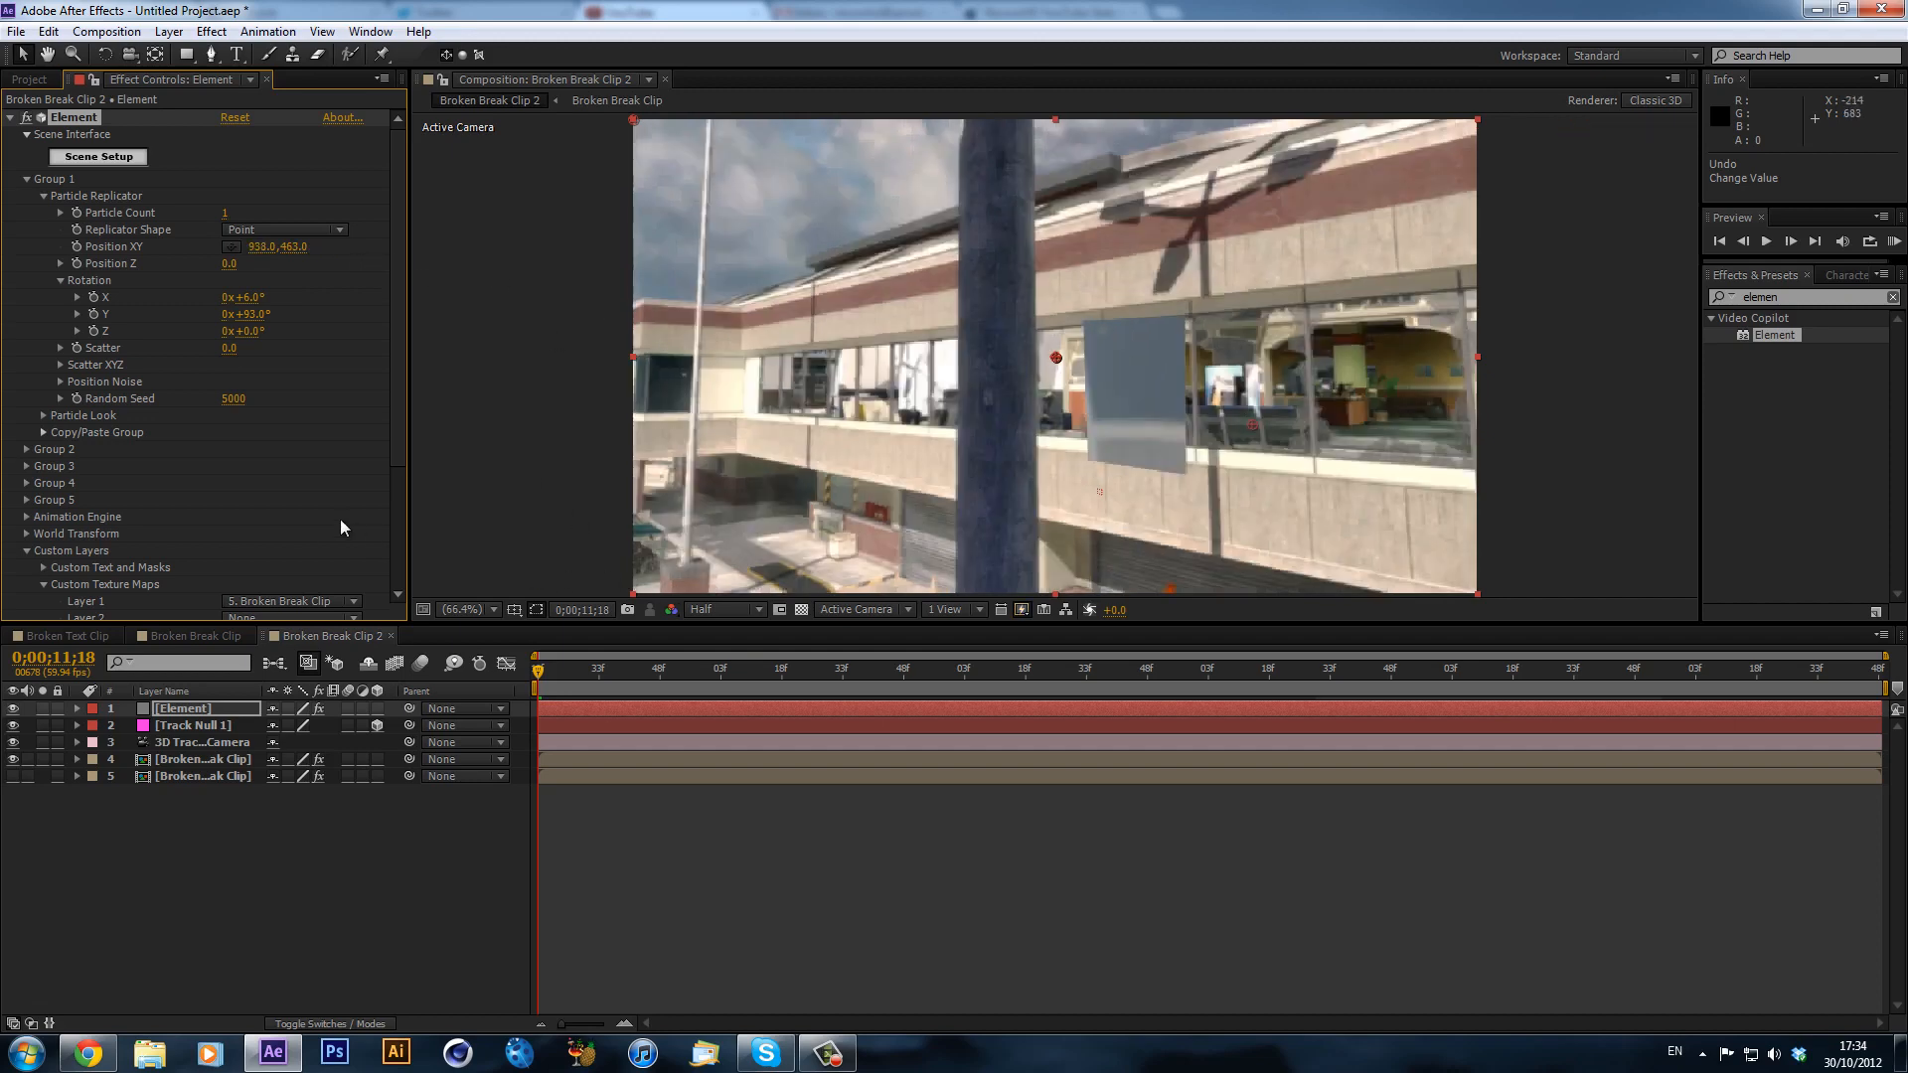
click(43, 415)
drag(227, 432, 121, 447)
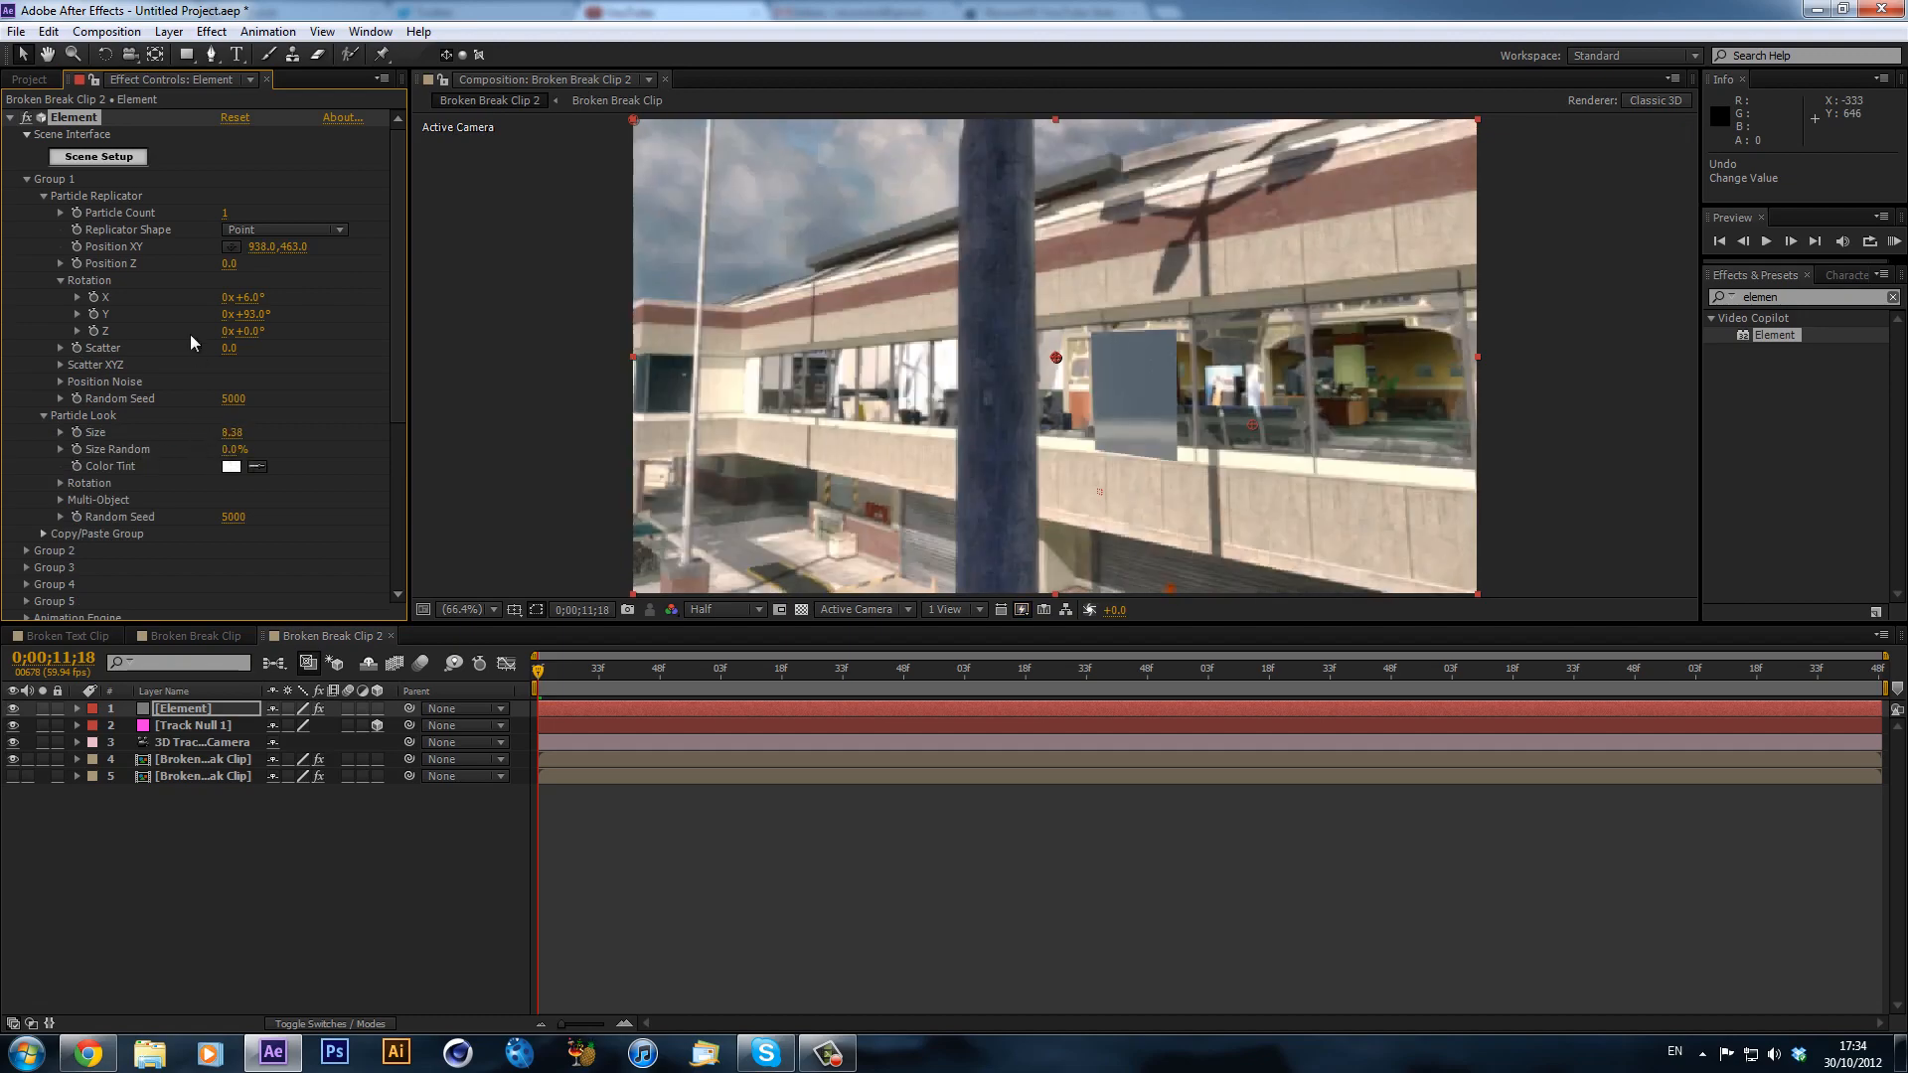
- Fit the glass pane into the window beside the pole with Position XY 987, 422 and size 8.00
mouse_move(261, 246)
mouse_down()
mouse_move(345, 283)
mouse_move(279, 263)
mouse_move(223, 283)
mouse_move(261, 256)
mouse_up()
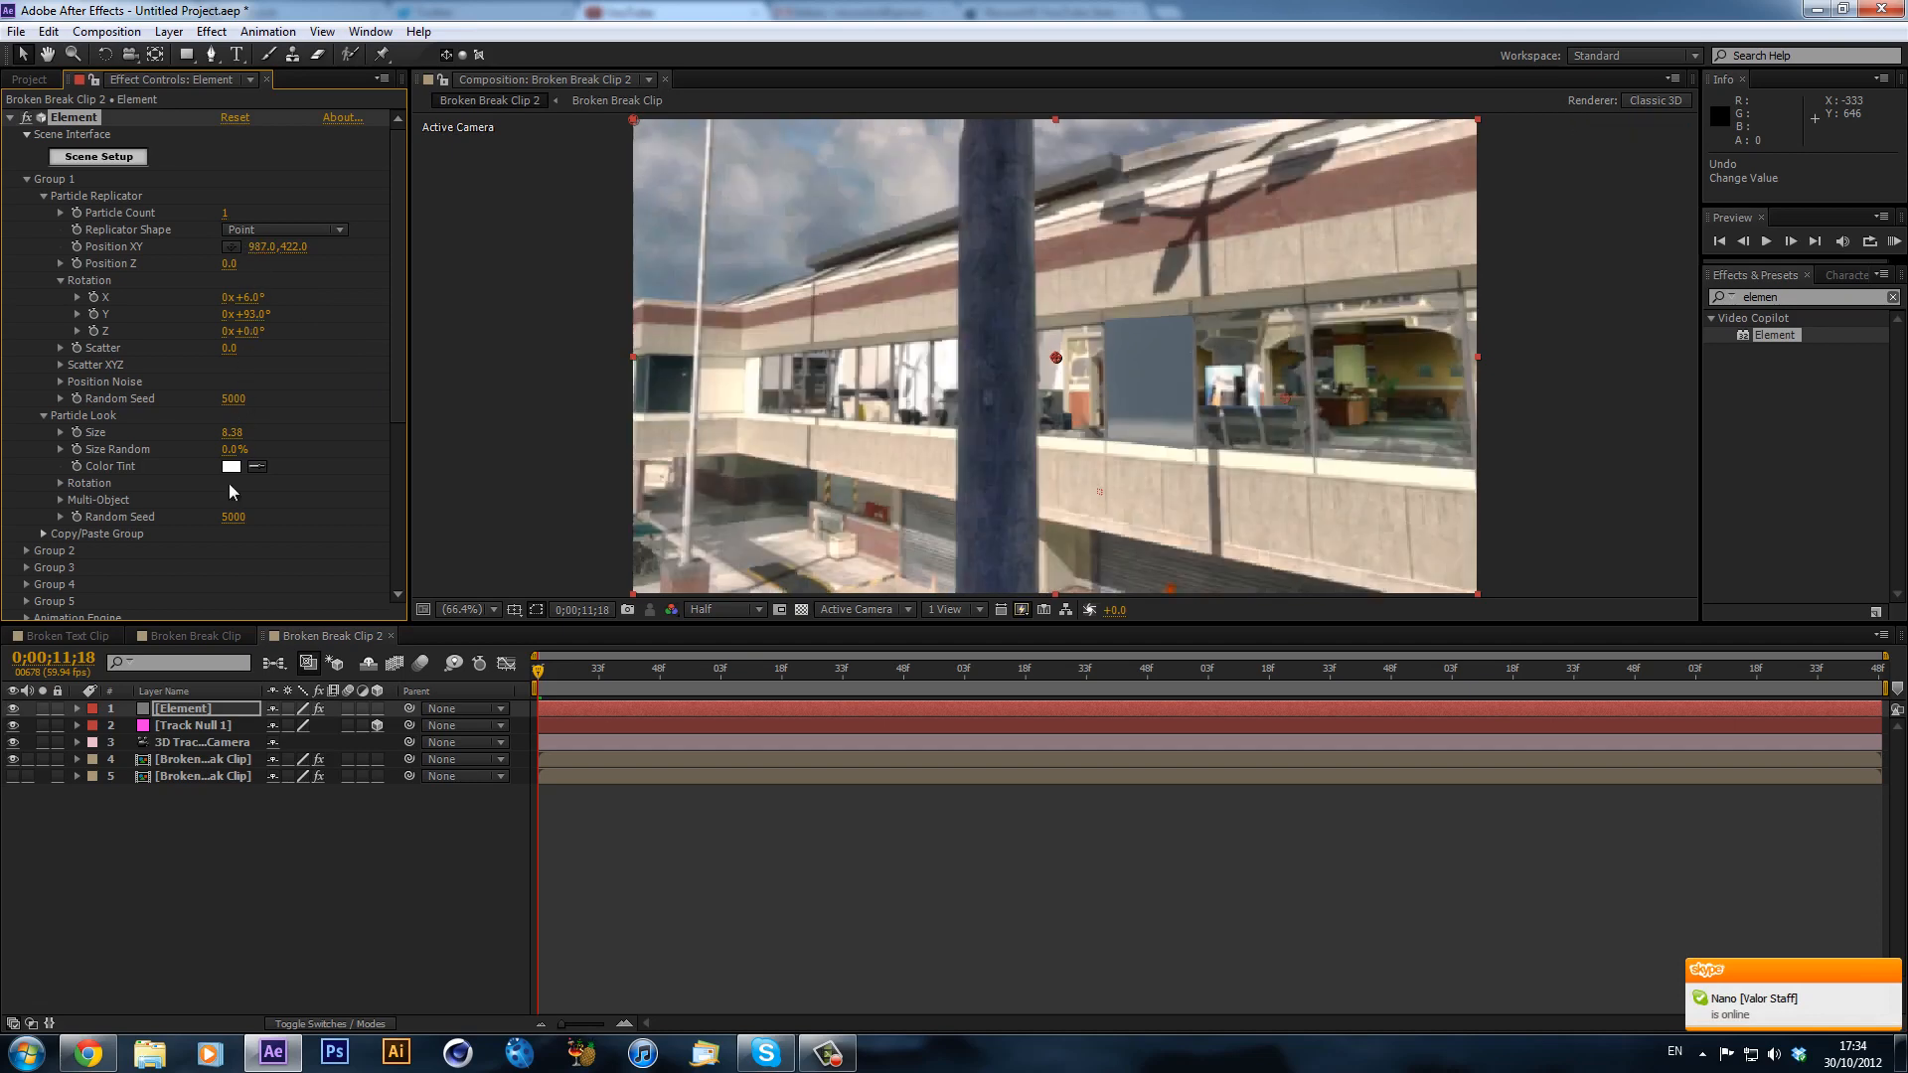
click(228, 431)
key(Return)
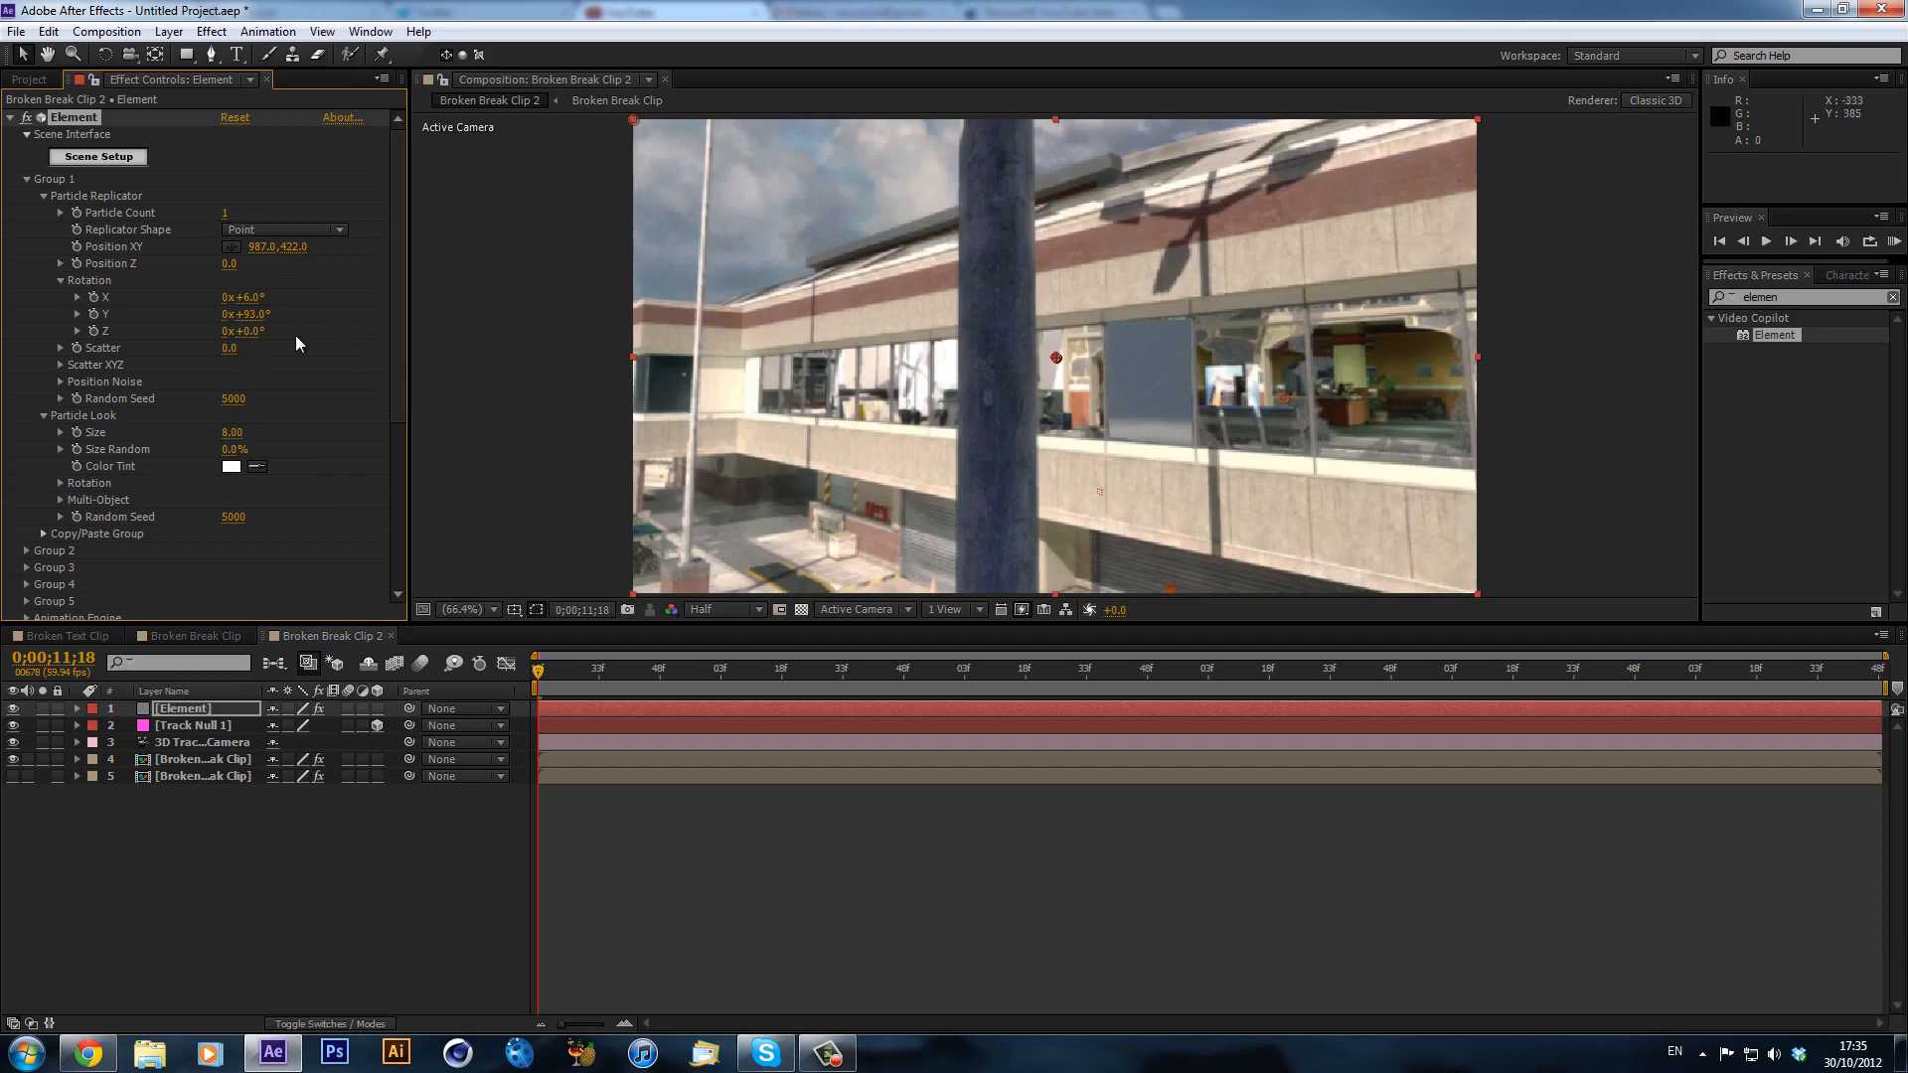
- Try out Z rotations for the glass pane and set Group 1's Z rotation to 9°
drag(263, 325, 267, 325)
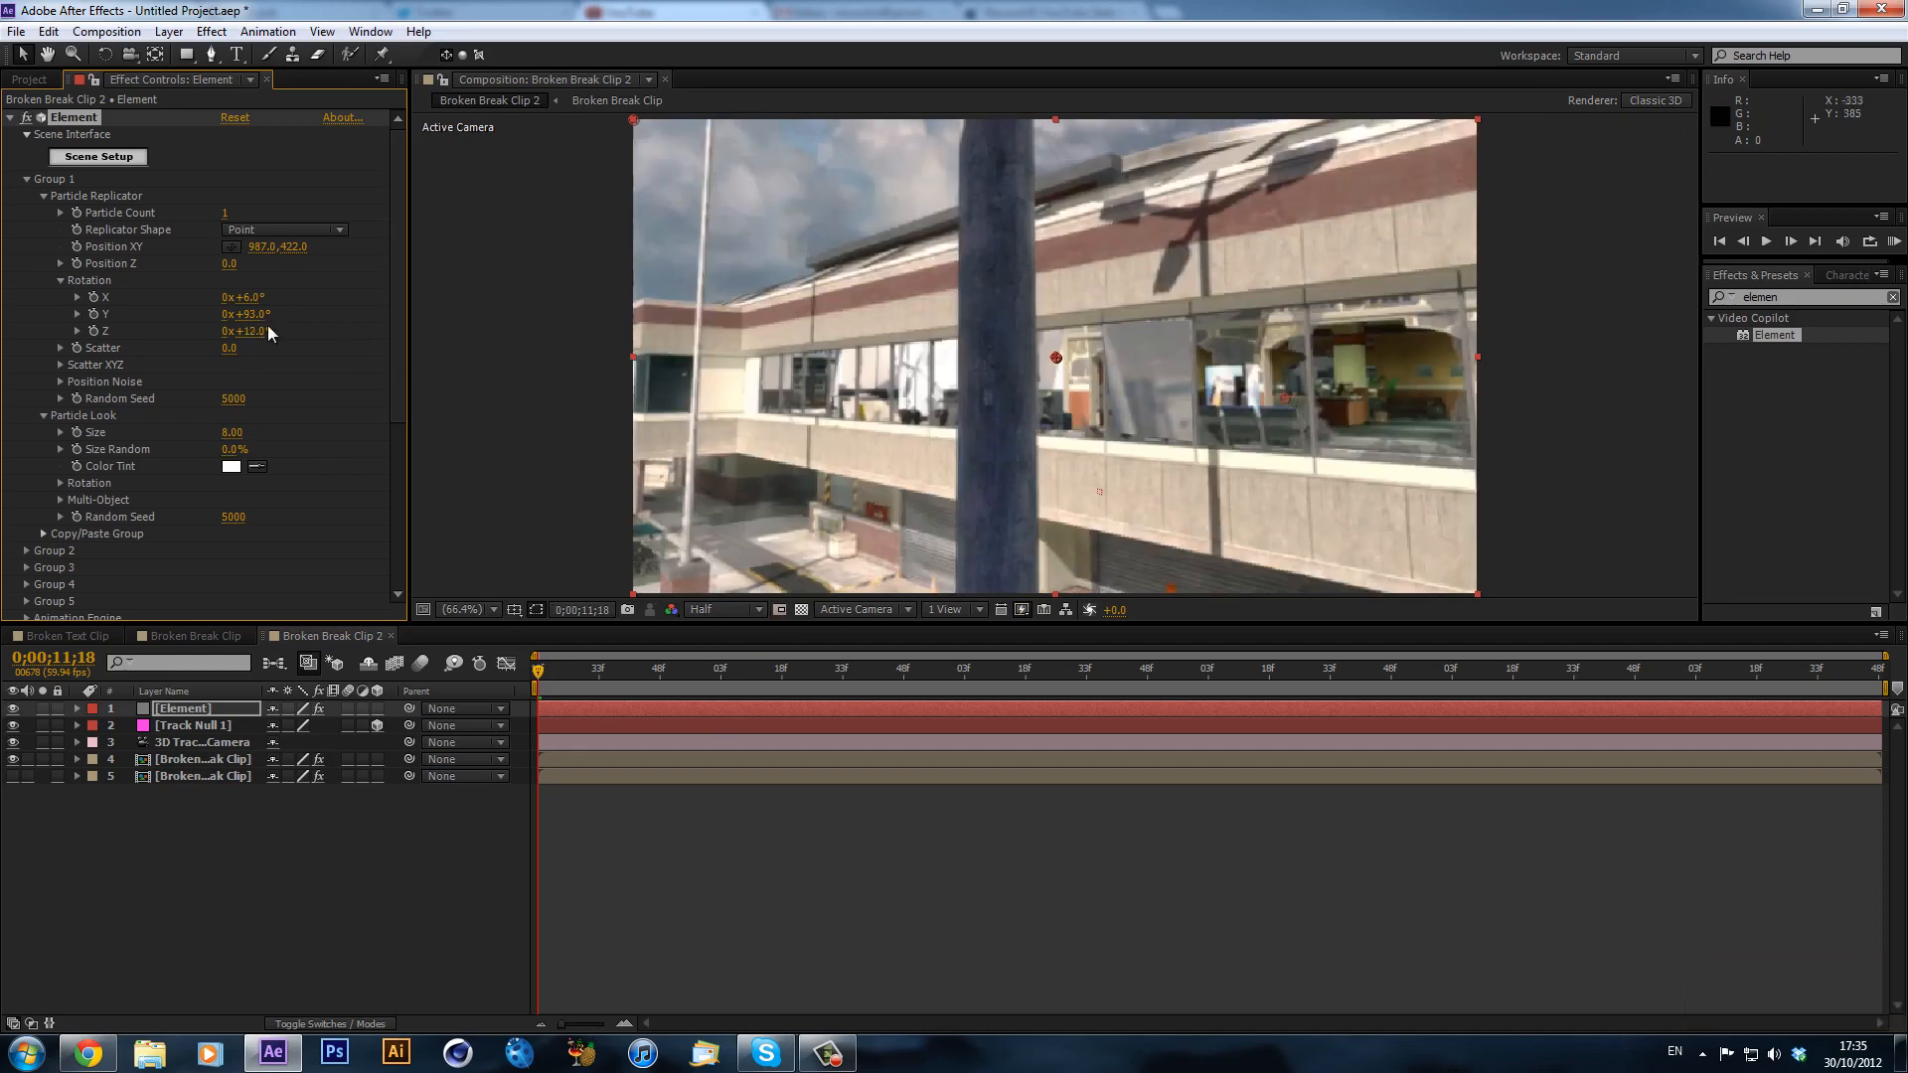
key(ctrl+z)
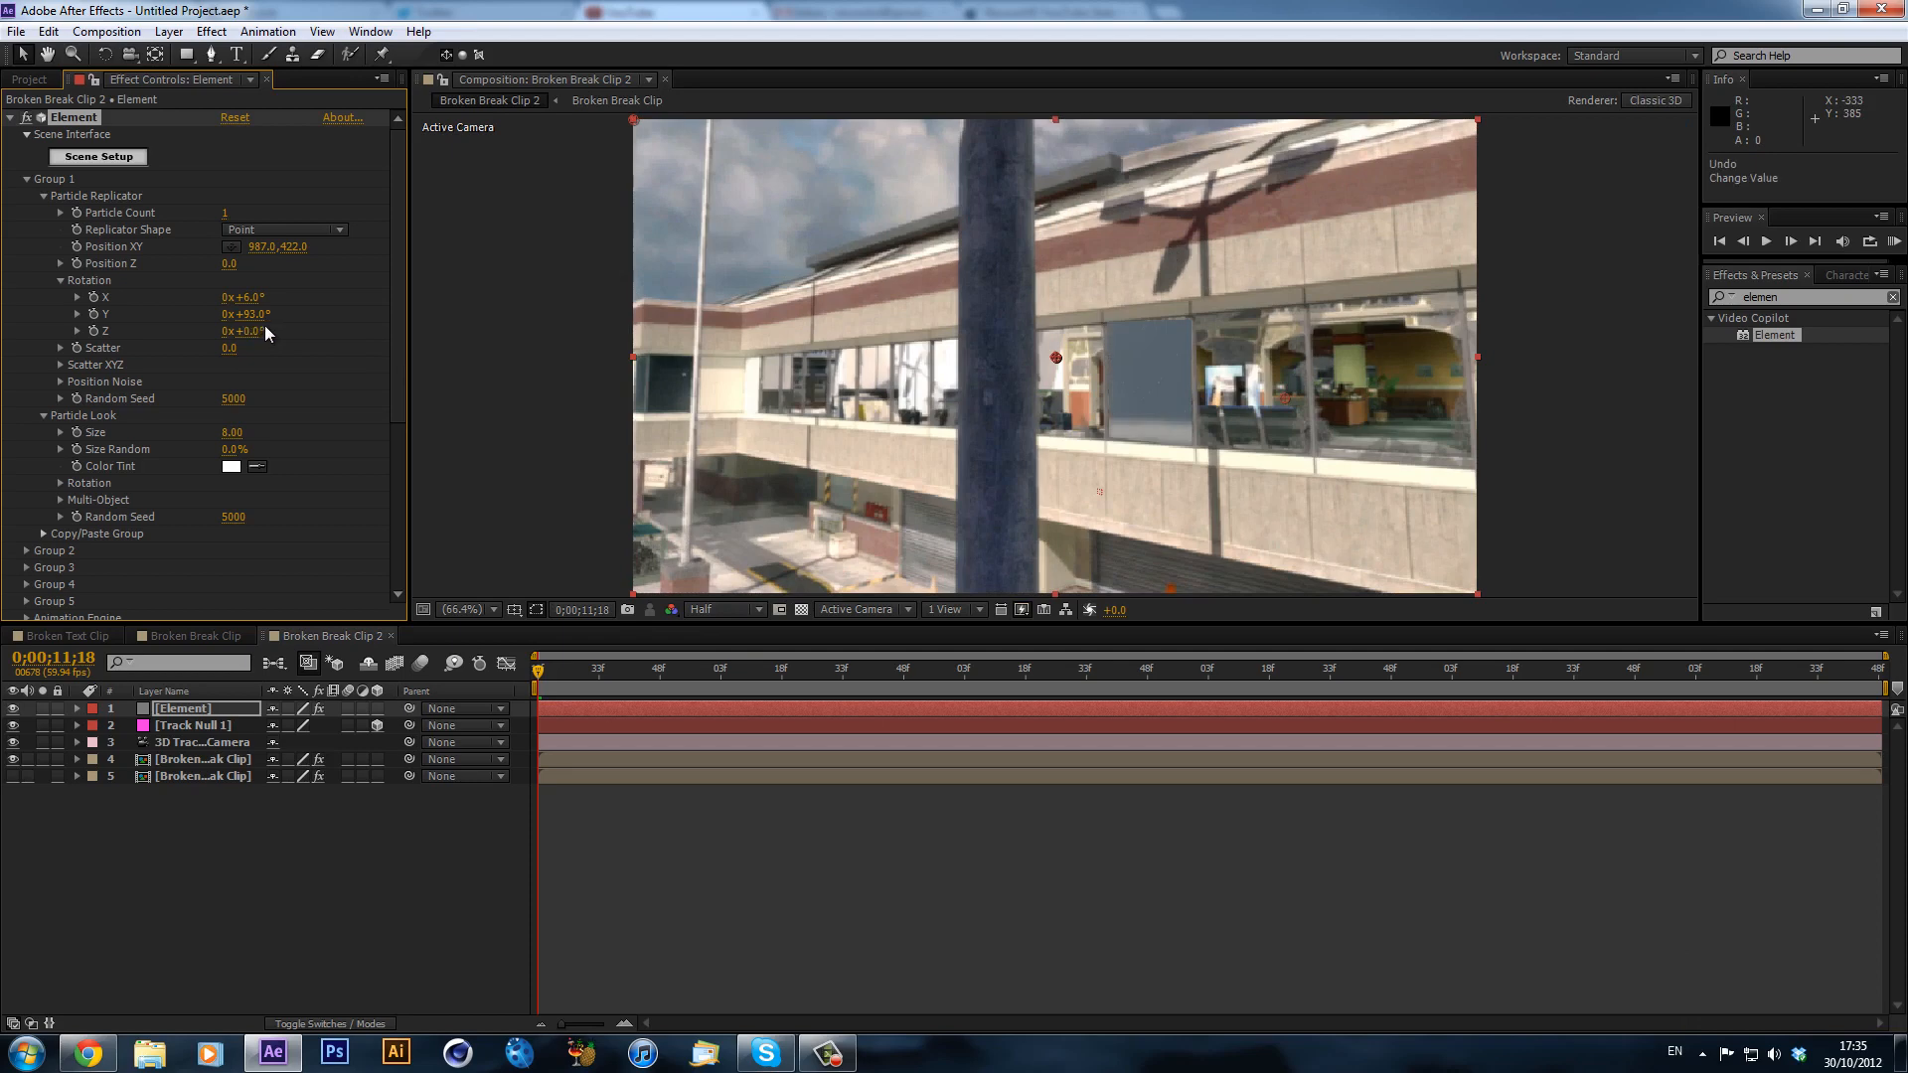
drag(255, 338, 262, 333)
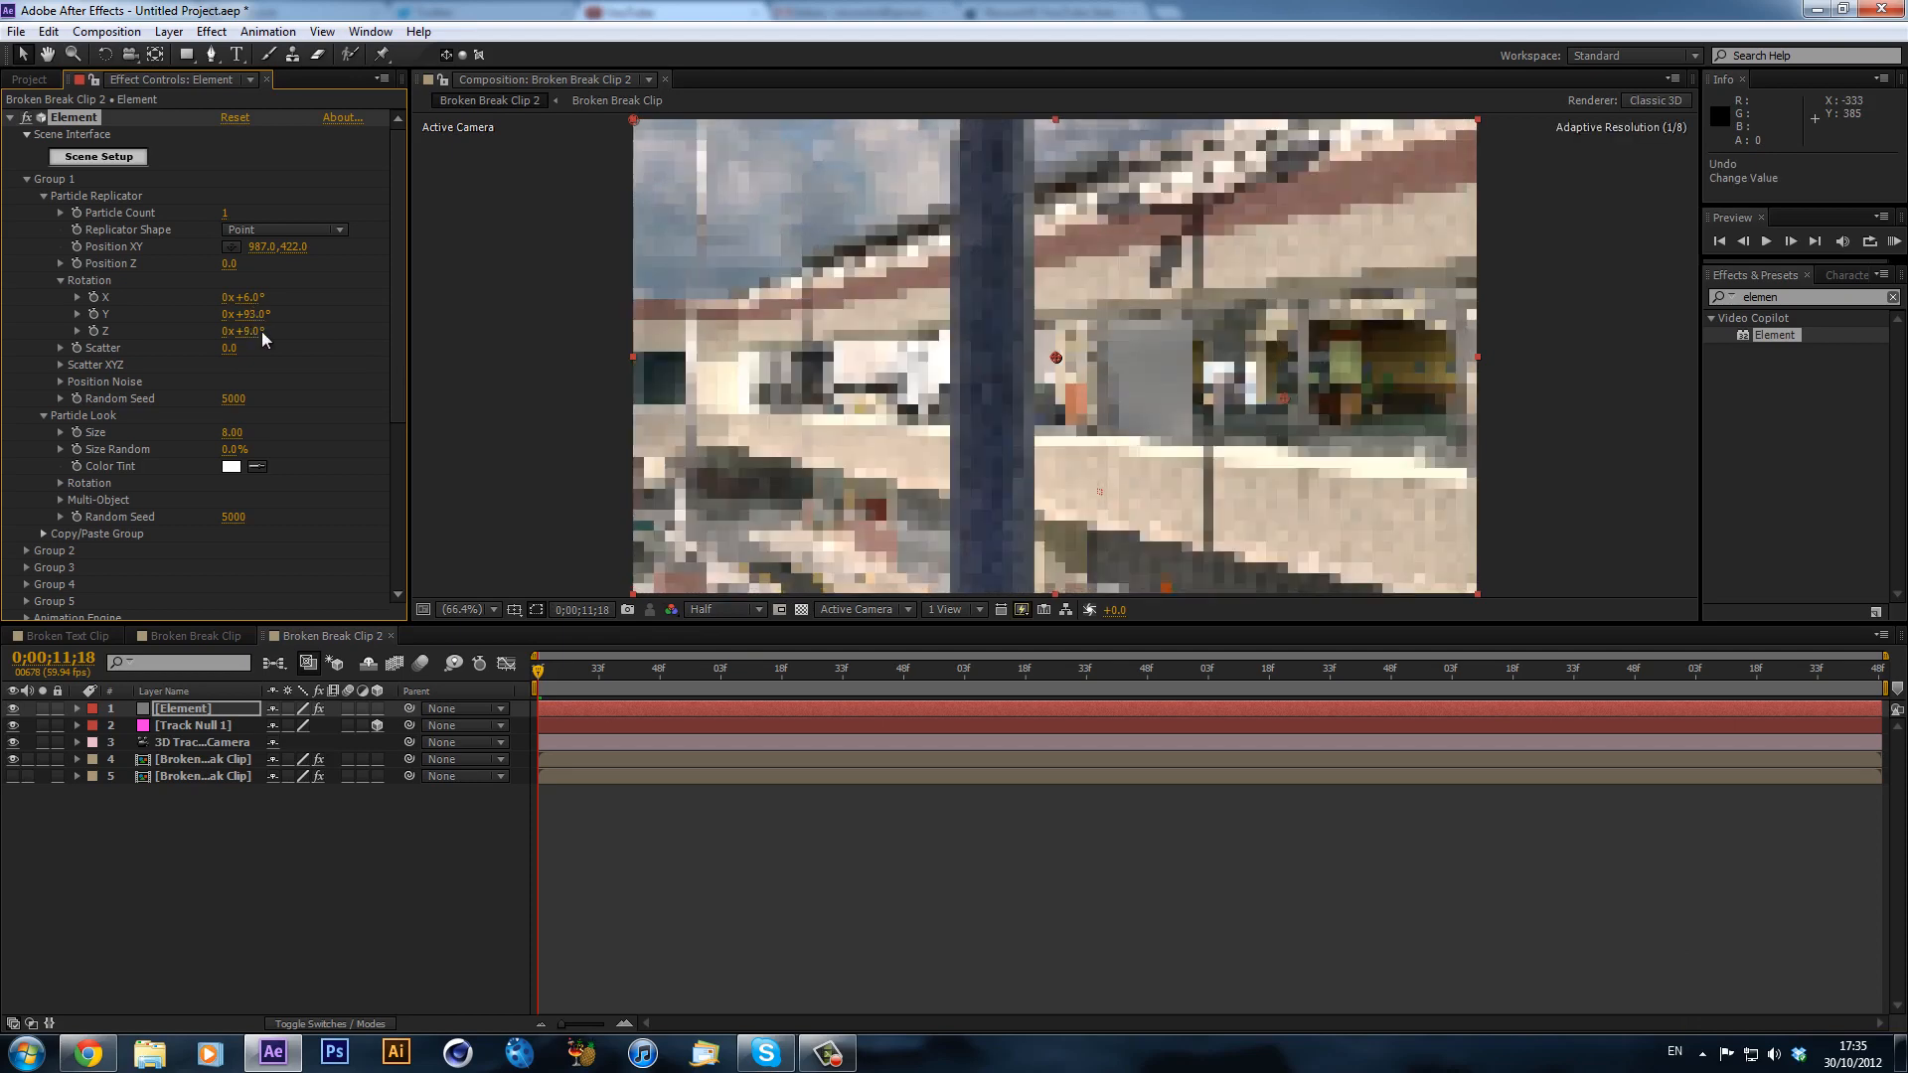
- Try a Z rotation of -4° for the glass pane and check how it follows the footage
key(z)
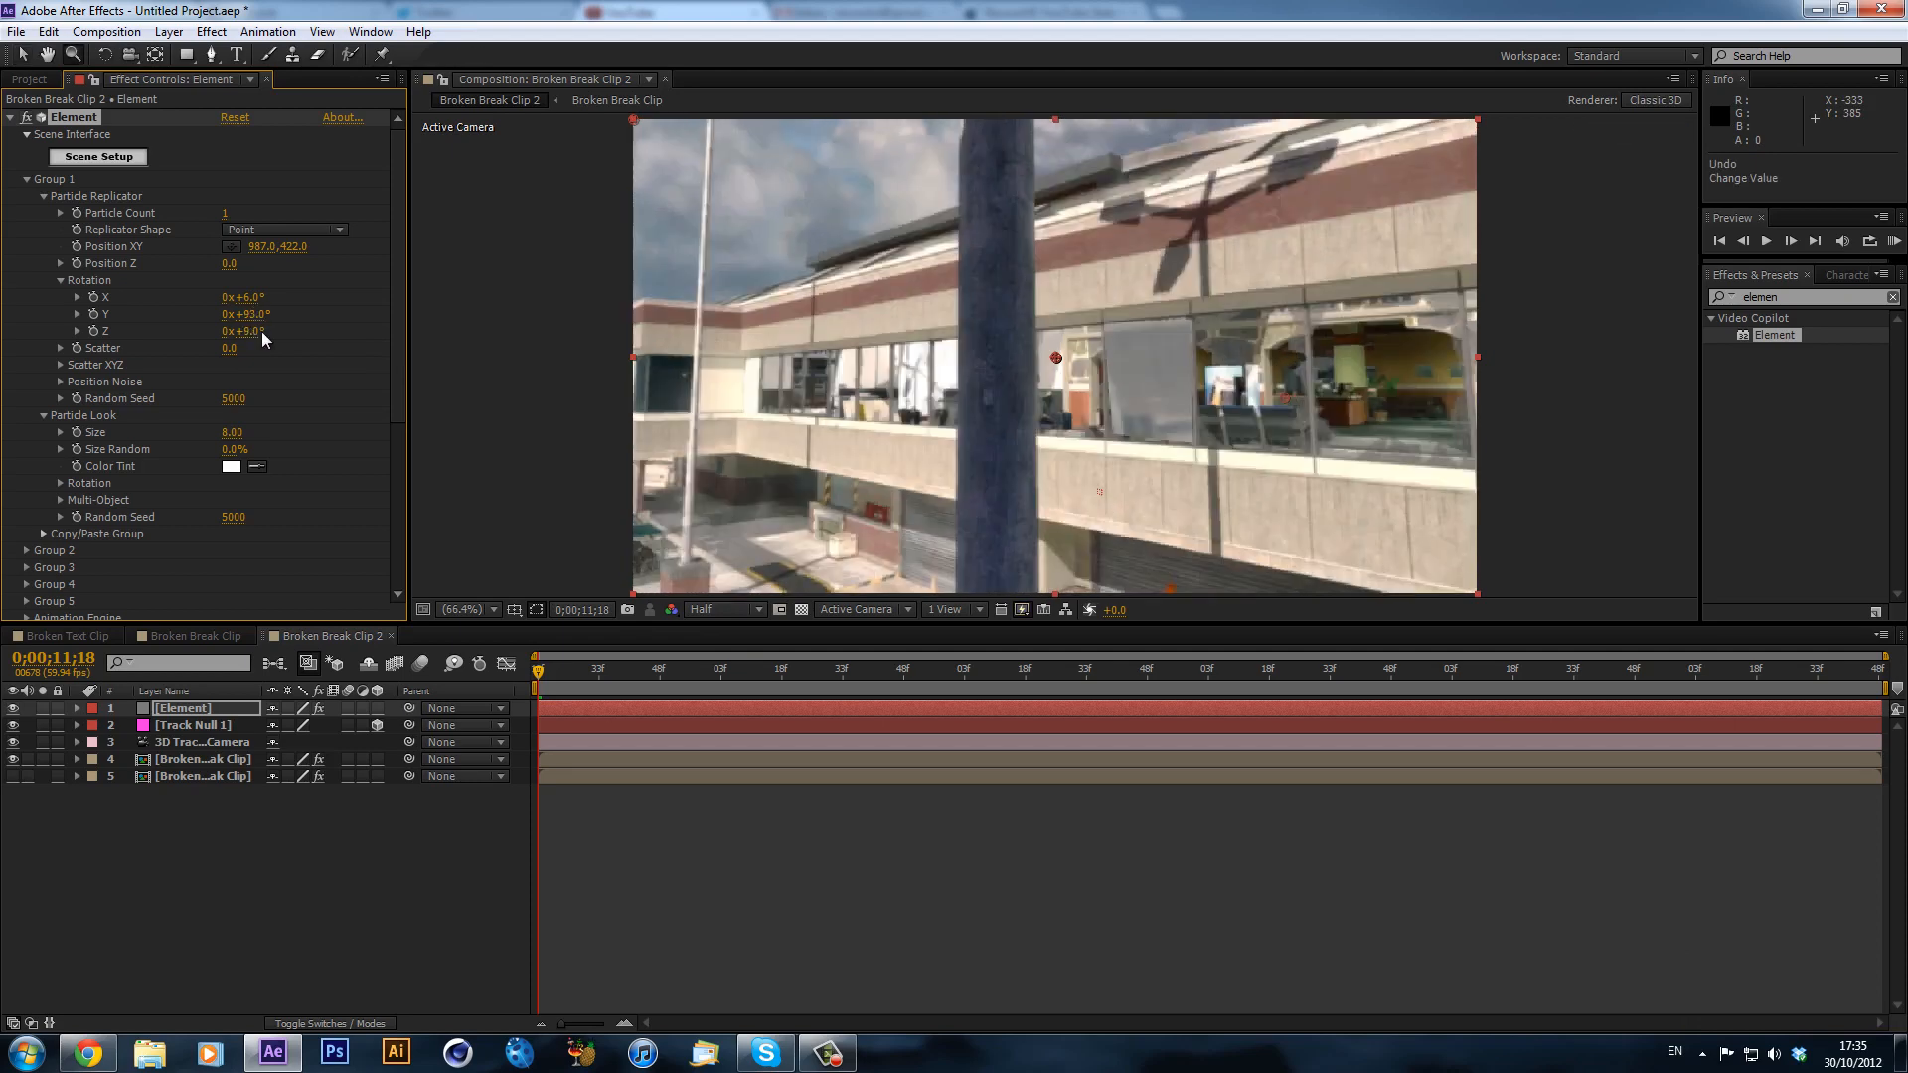
drag(255, 340, 247, 343)
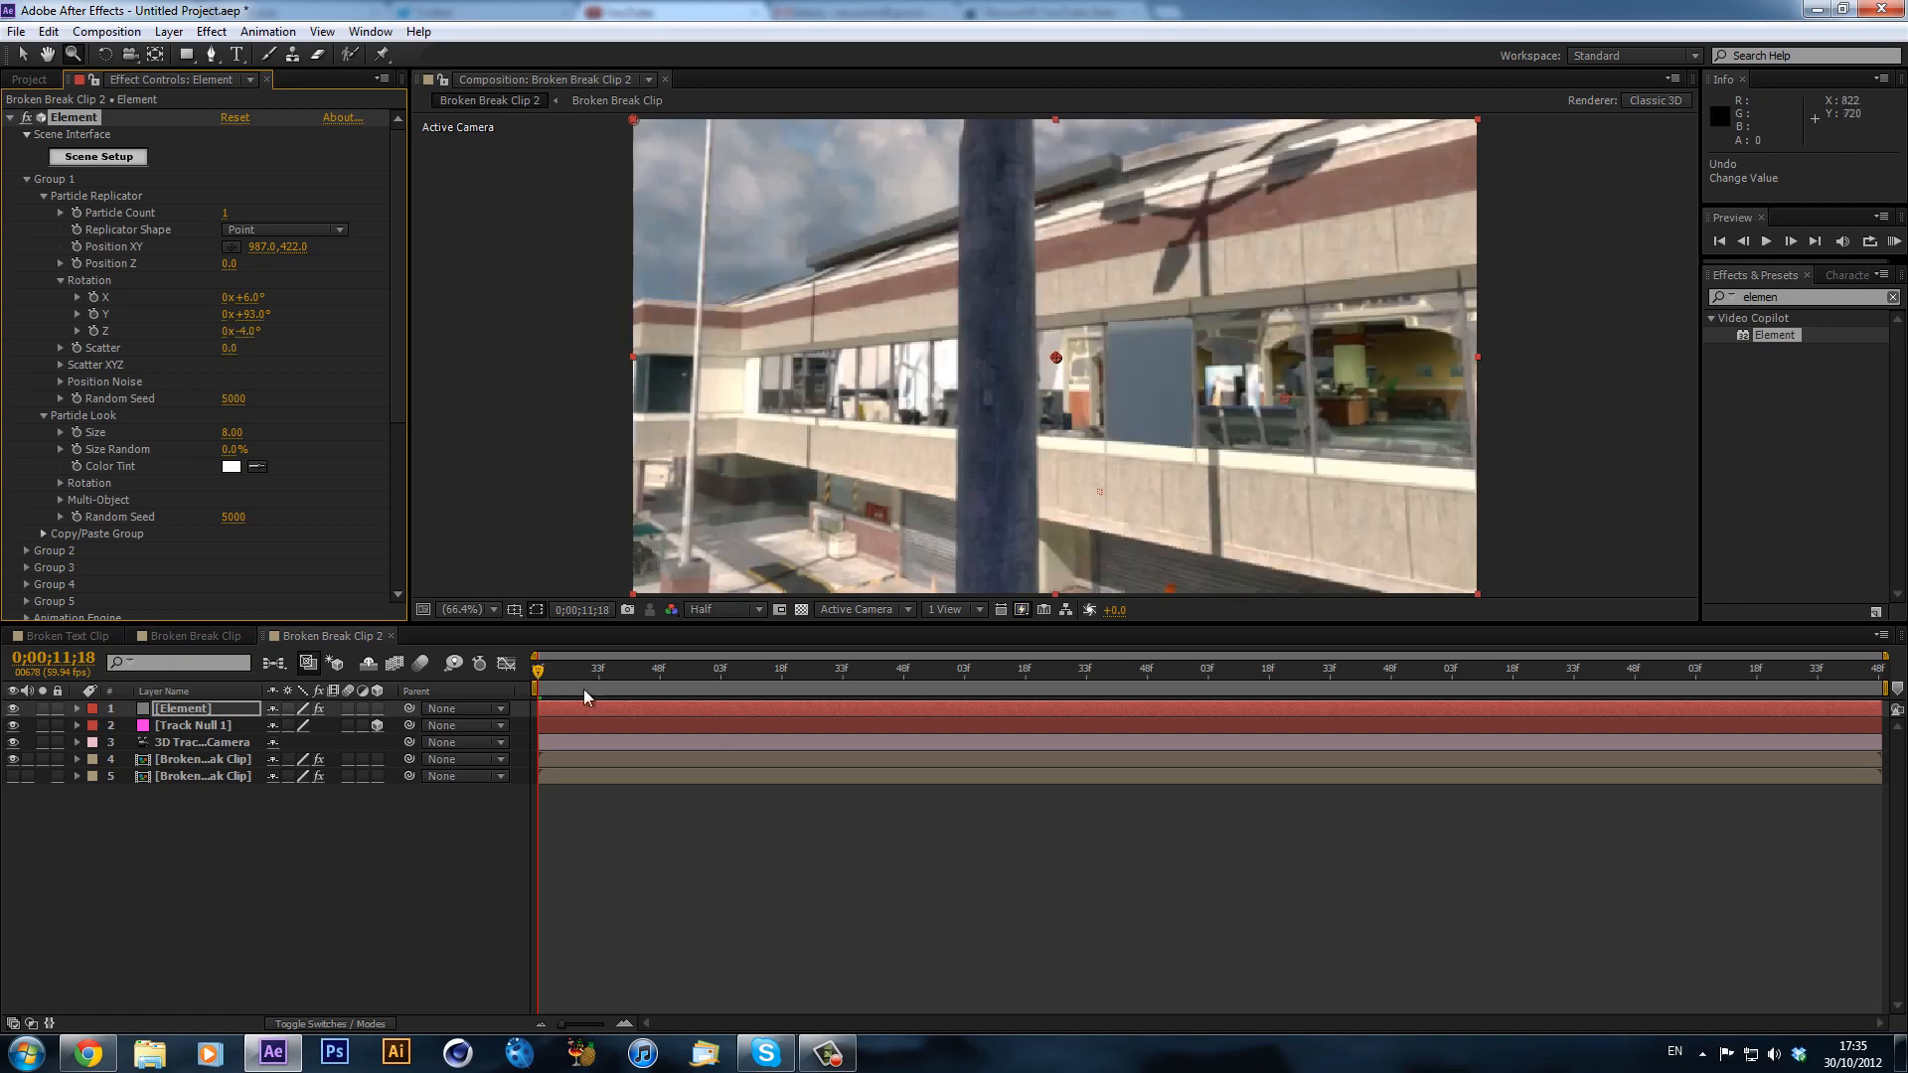
drag(594, 667, 713, 657)
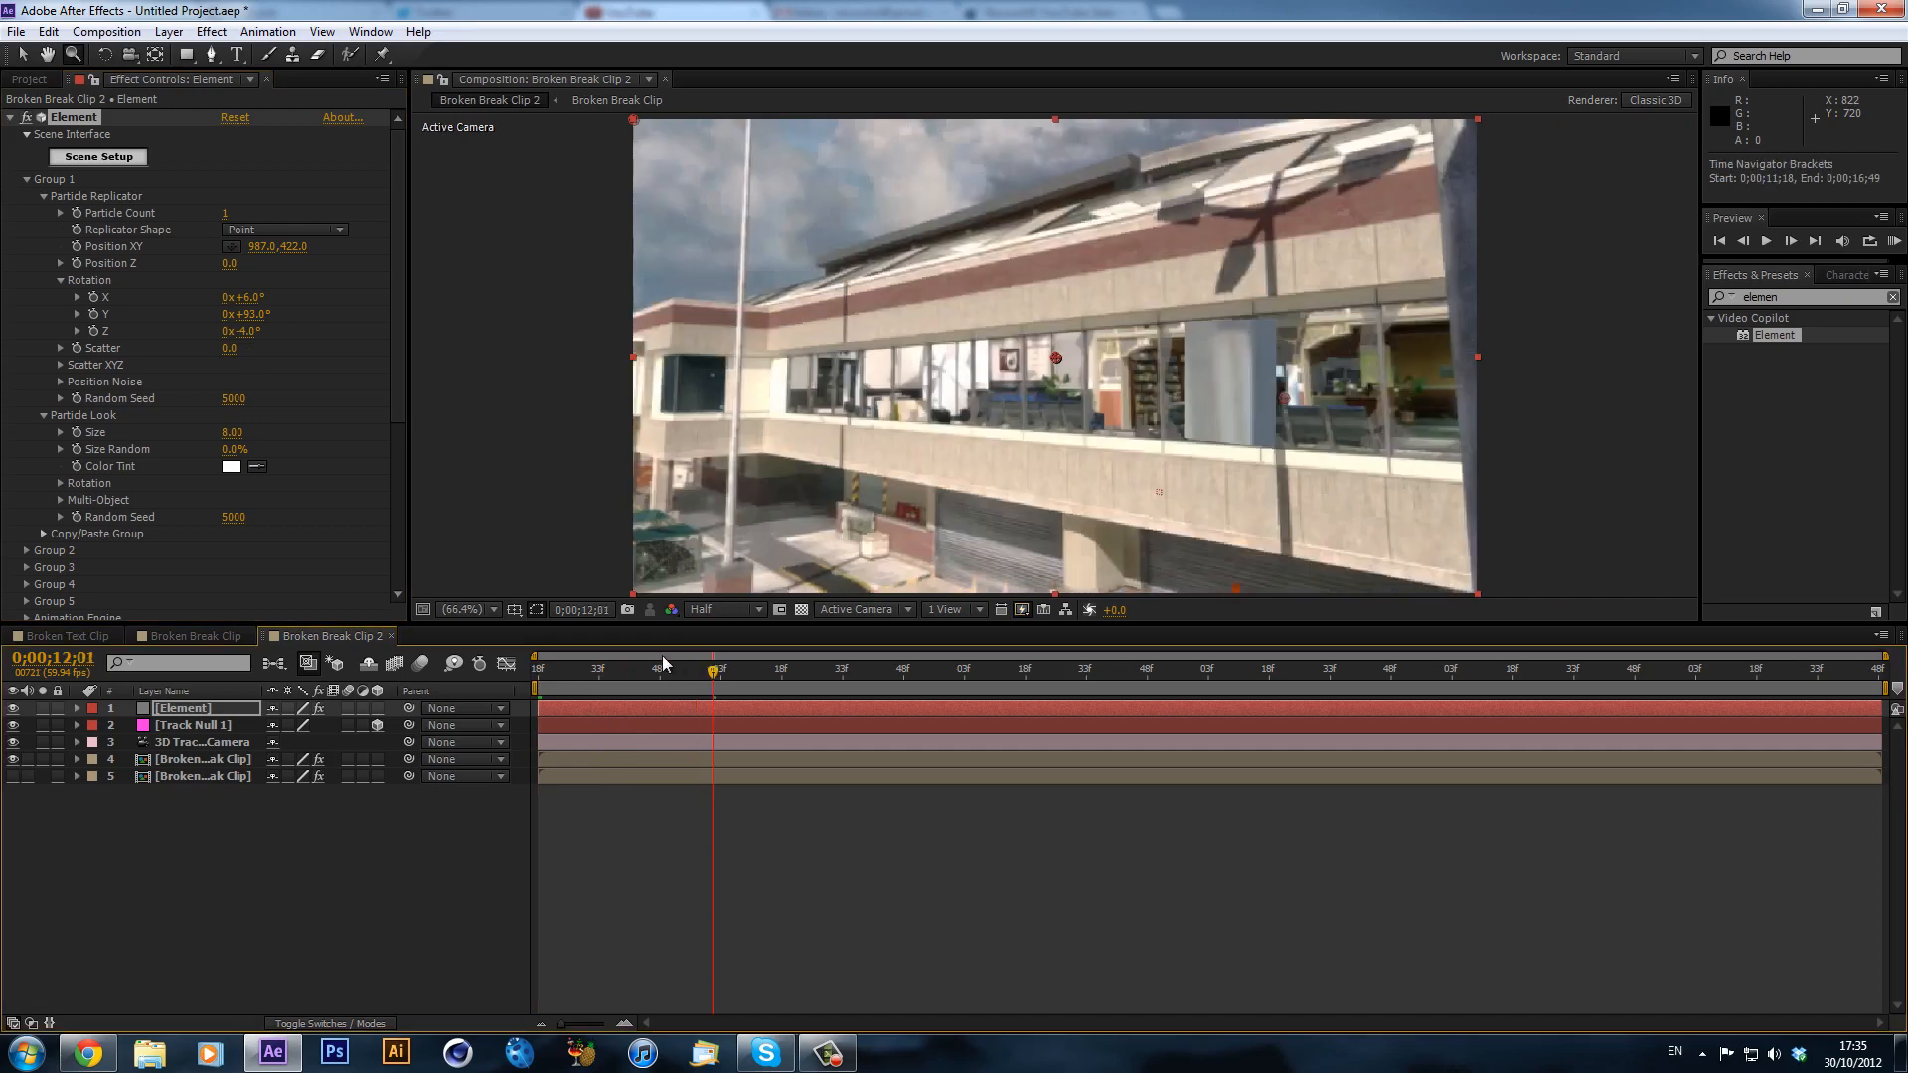
drag(537, 678, 708, 702)
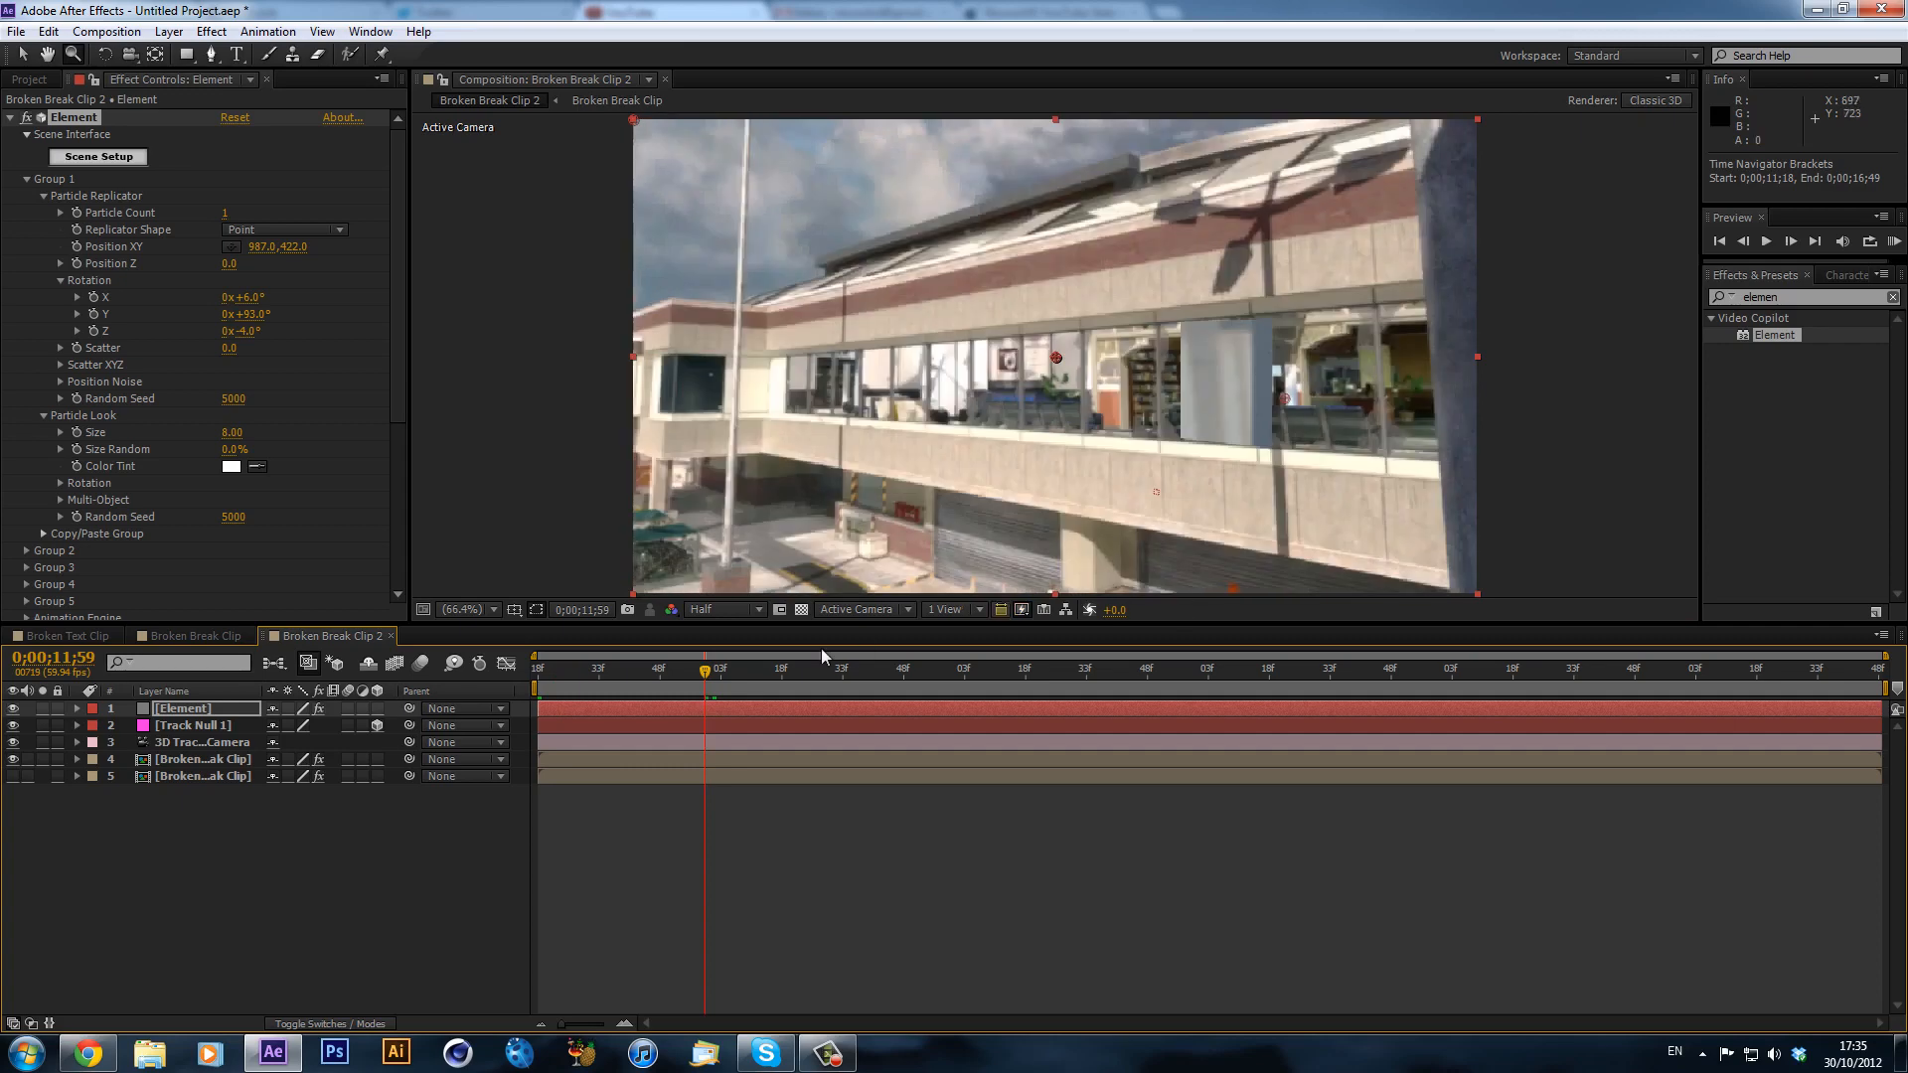
- Try Position Z 1960 with a Particle Look size of 15.88 for the glass pane and check it against the moving footage
click(229, 264)
text(1960)
key(Return)
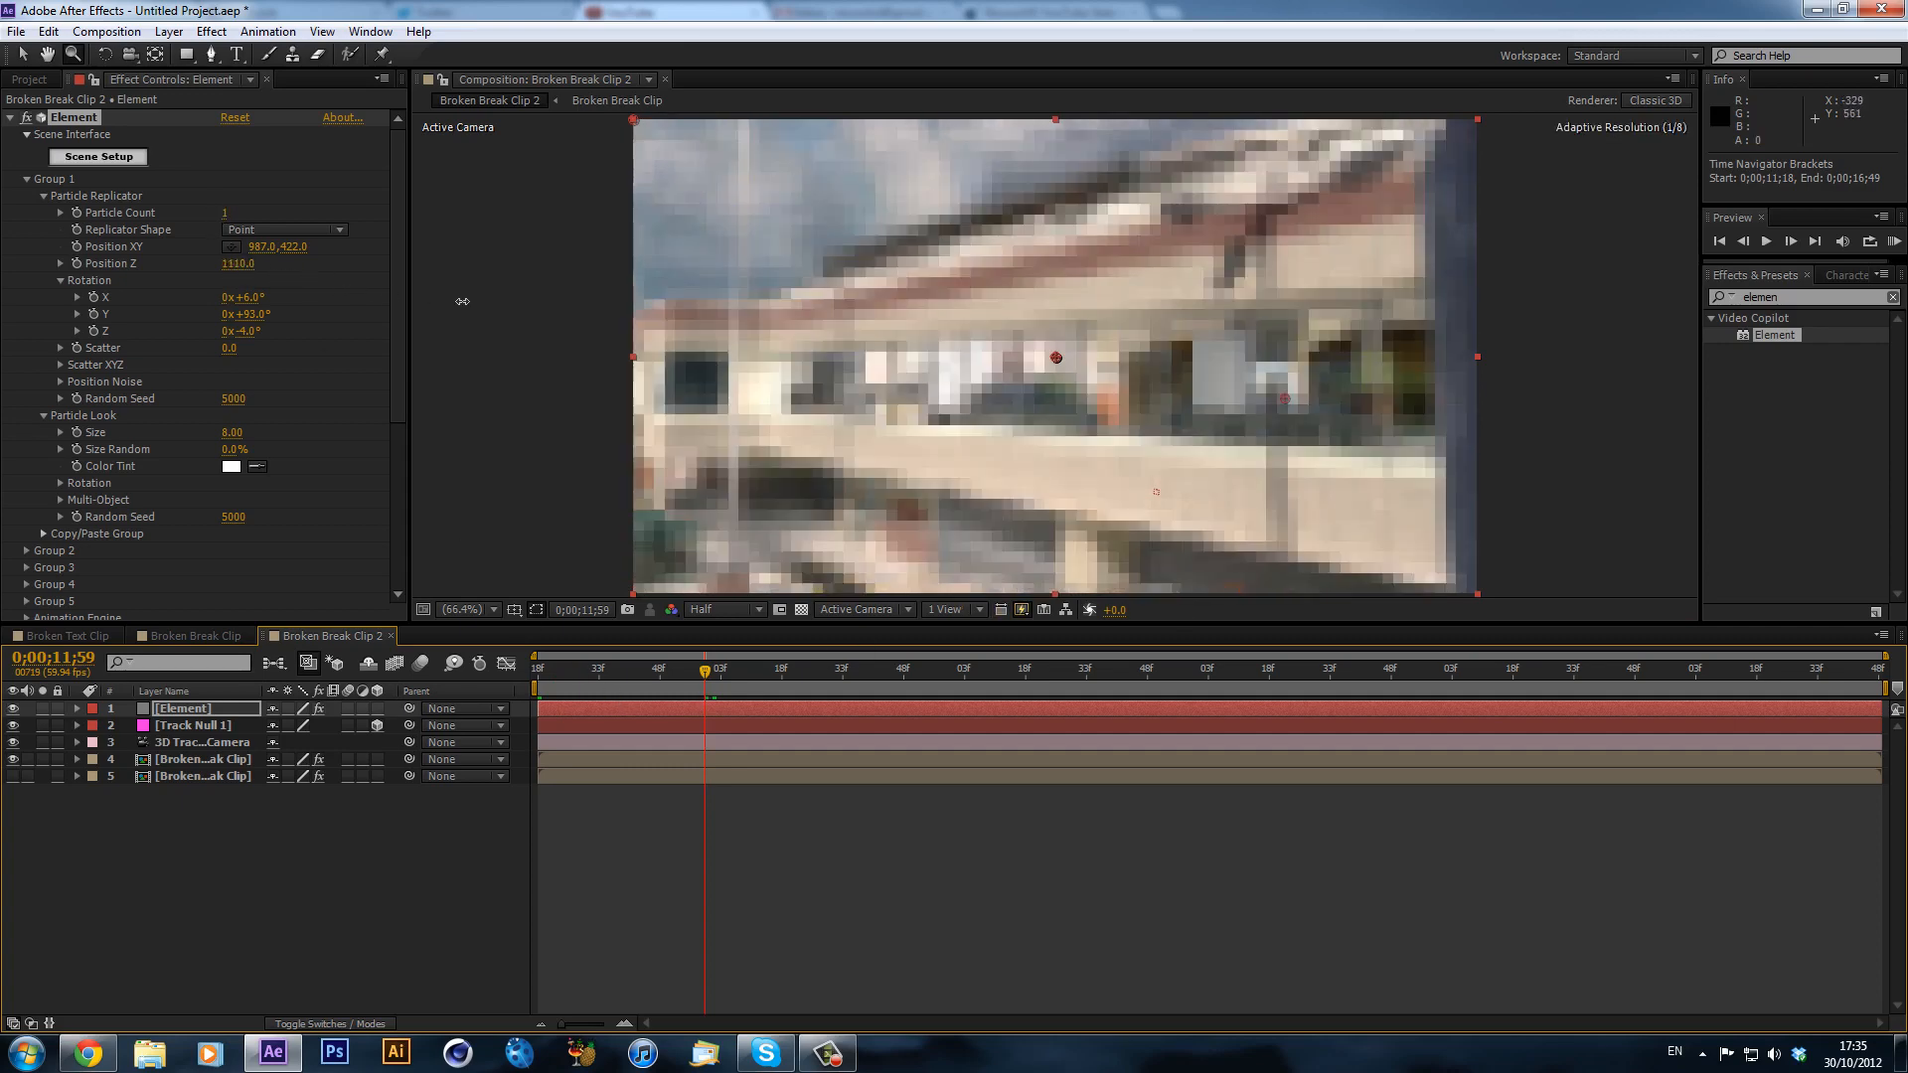
click(239, 434)
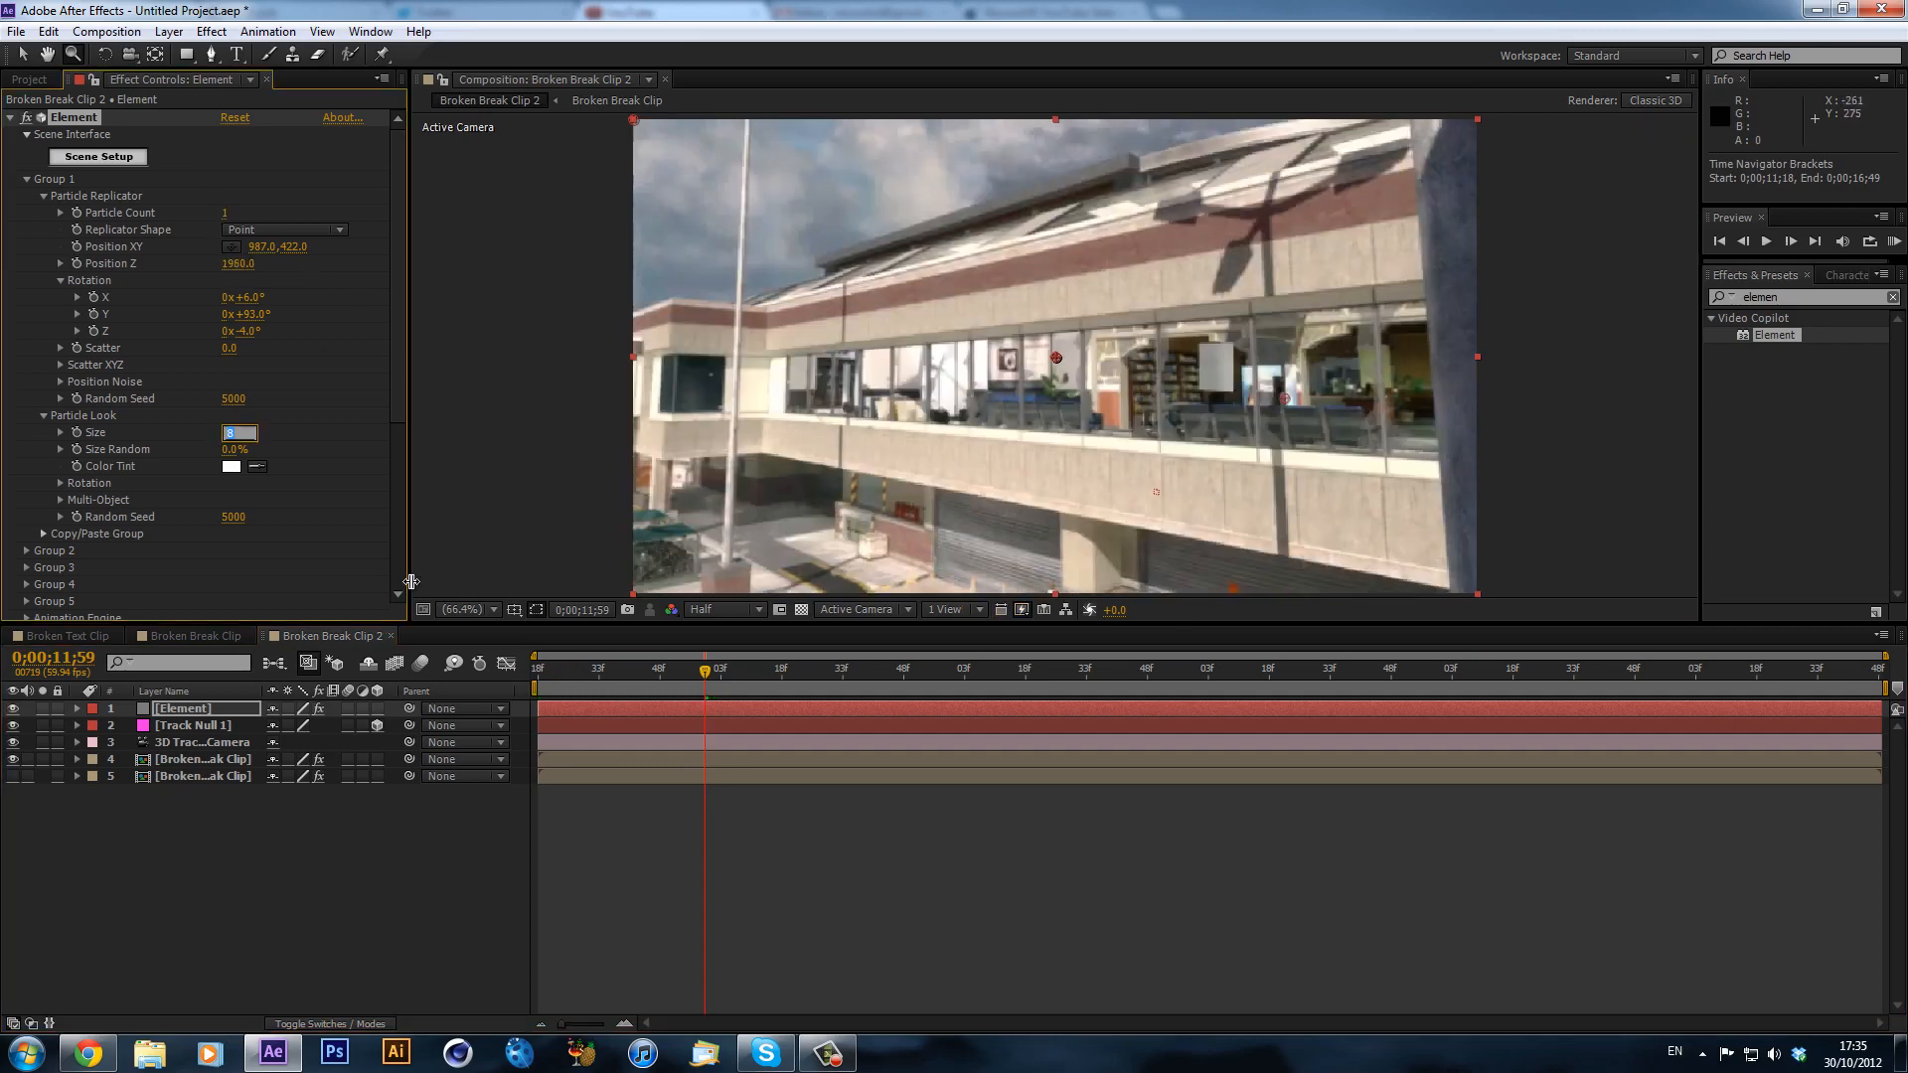
text(12)
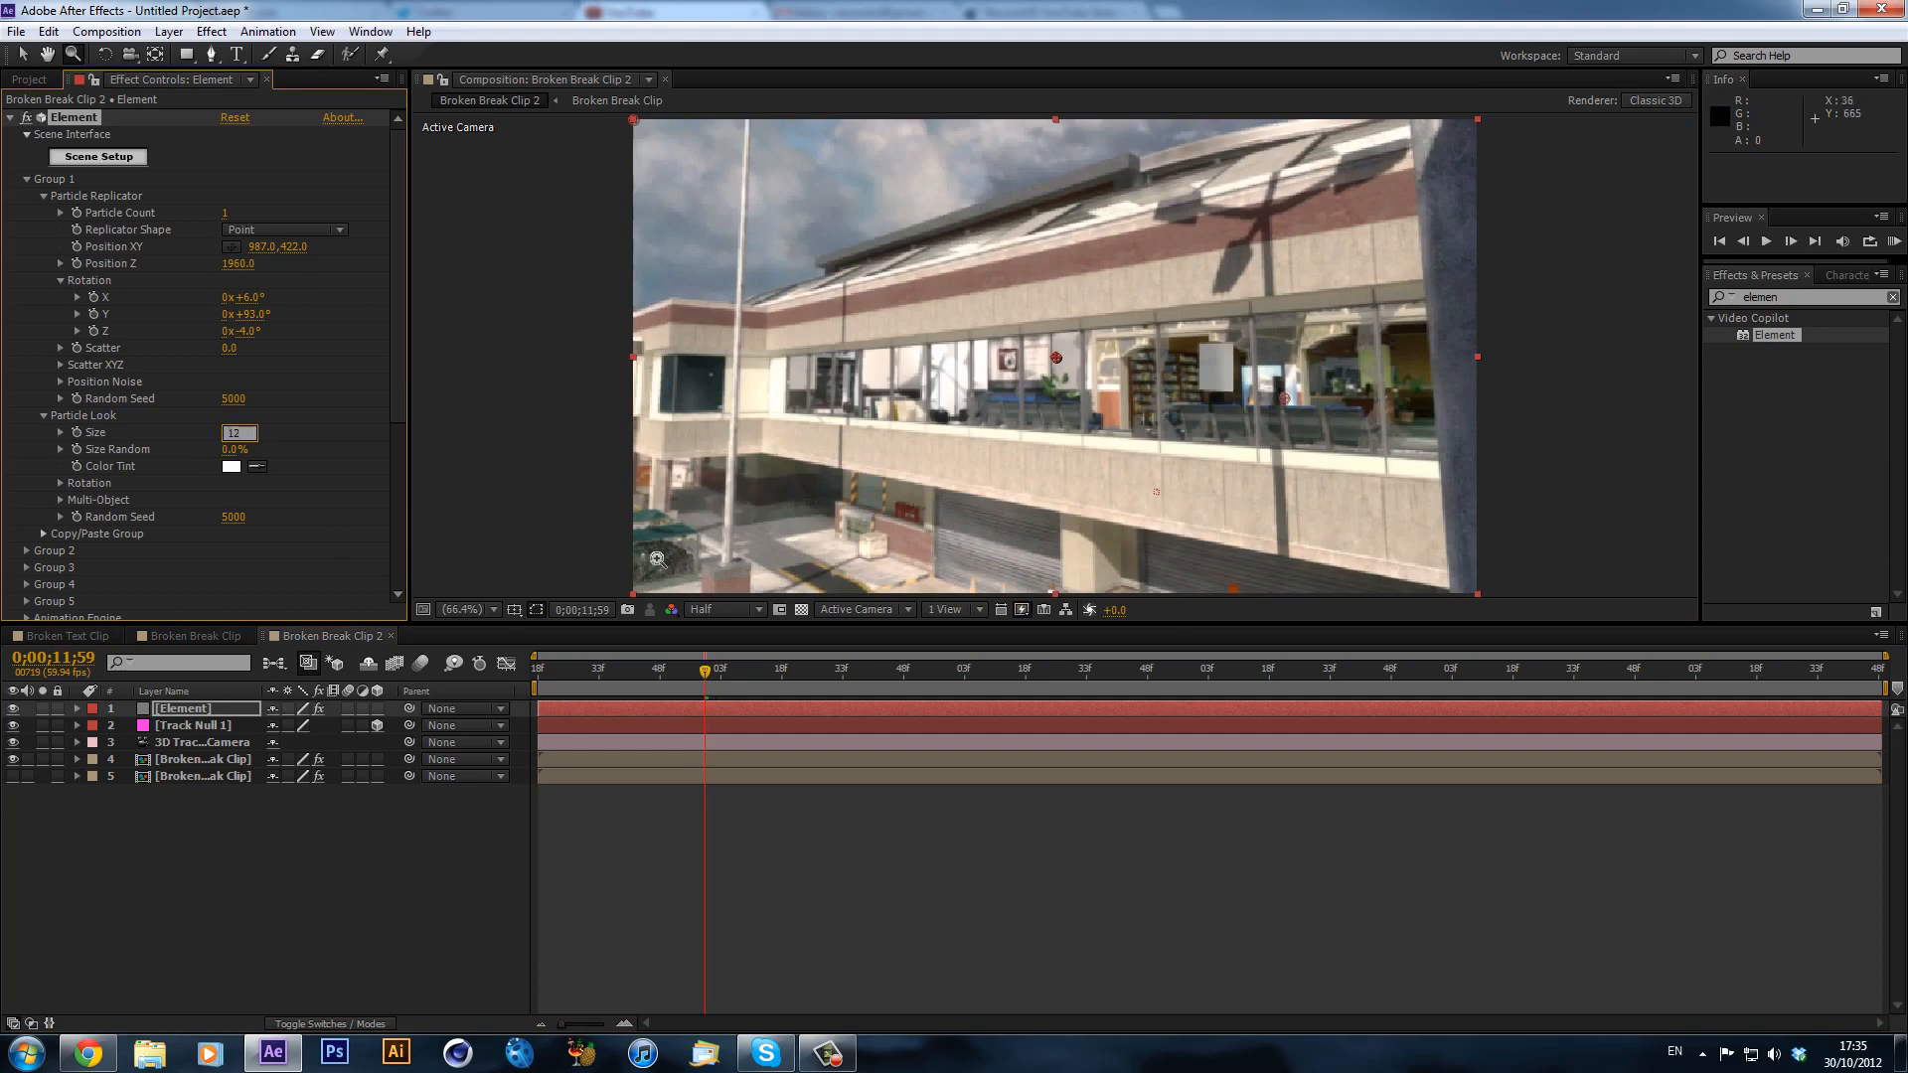
key(Return)
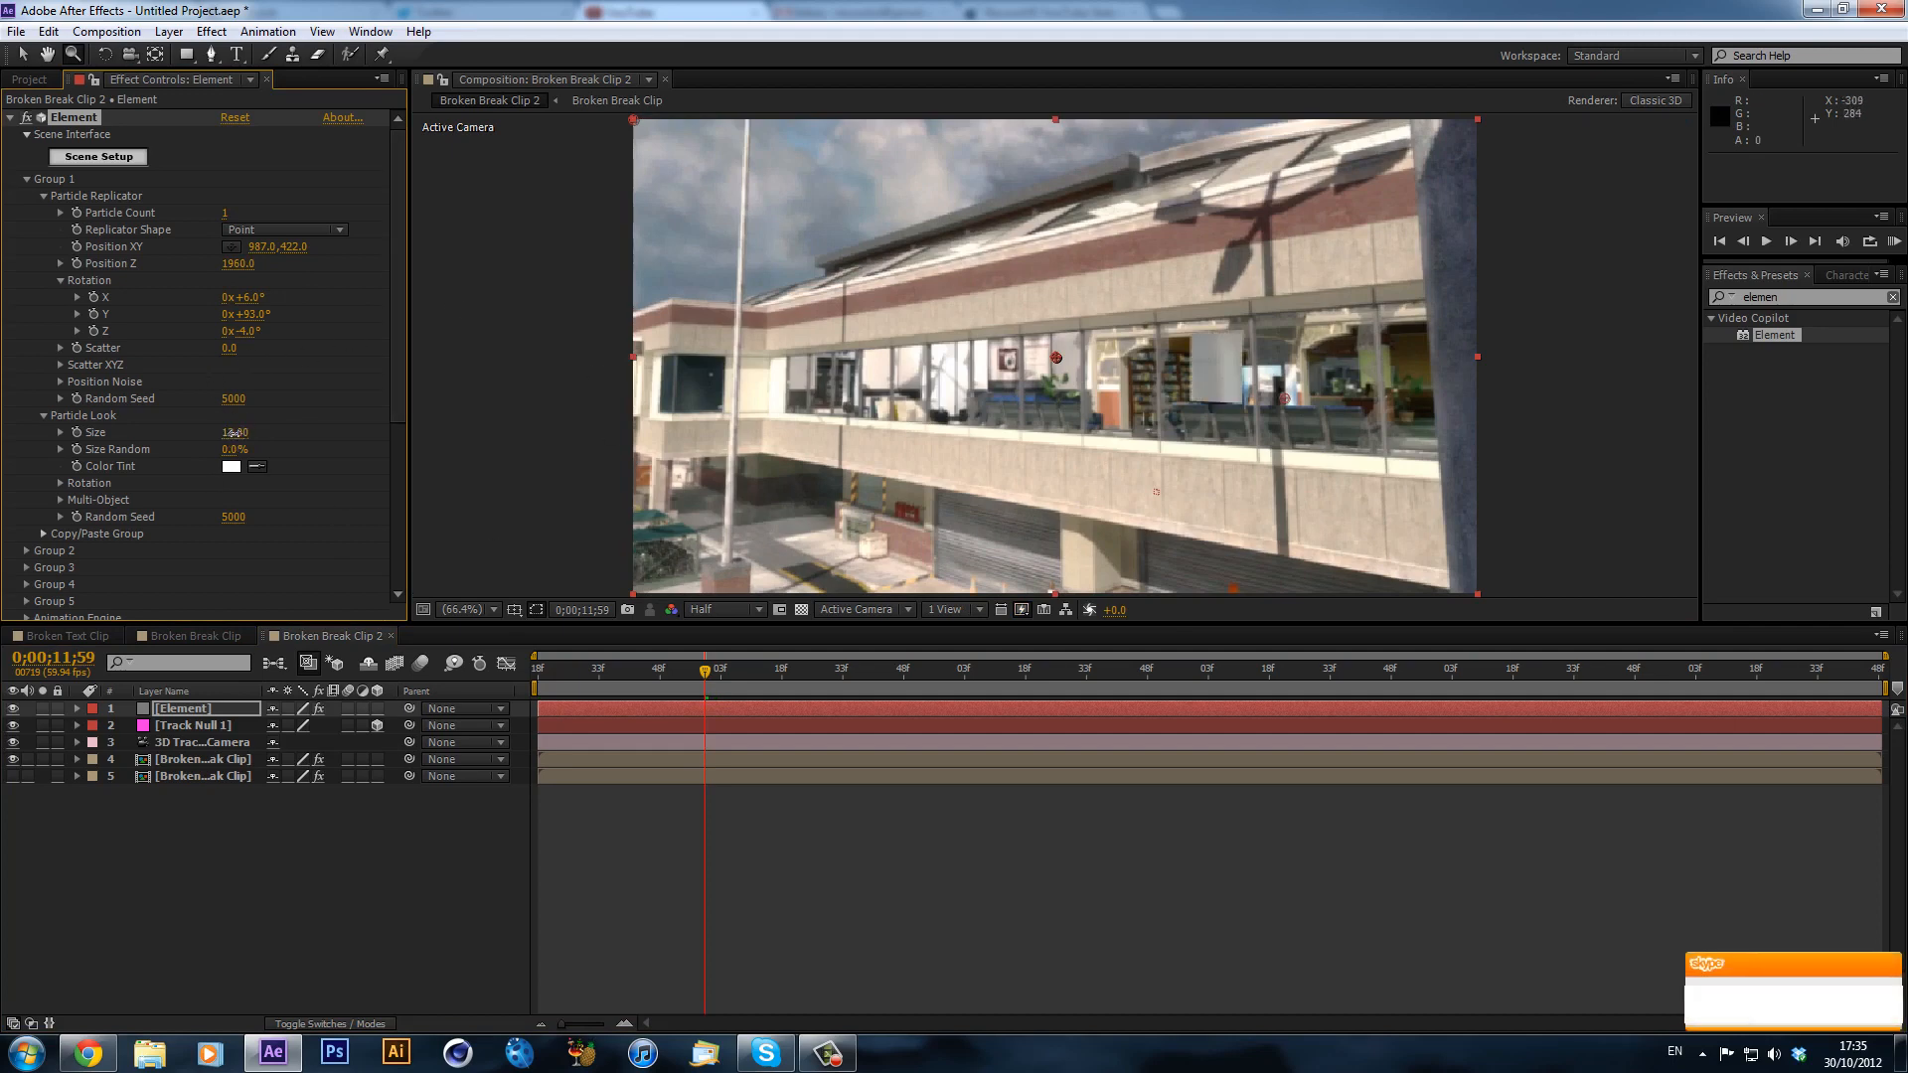
drag(234, 433, 636, 459)
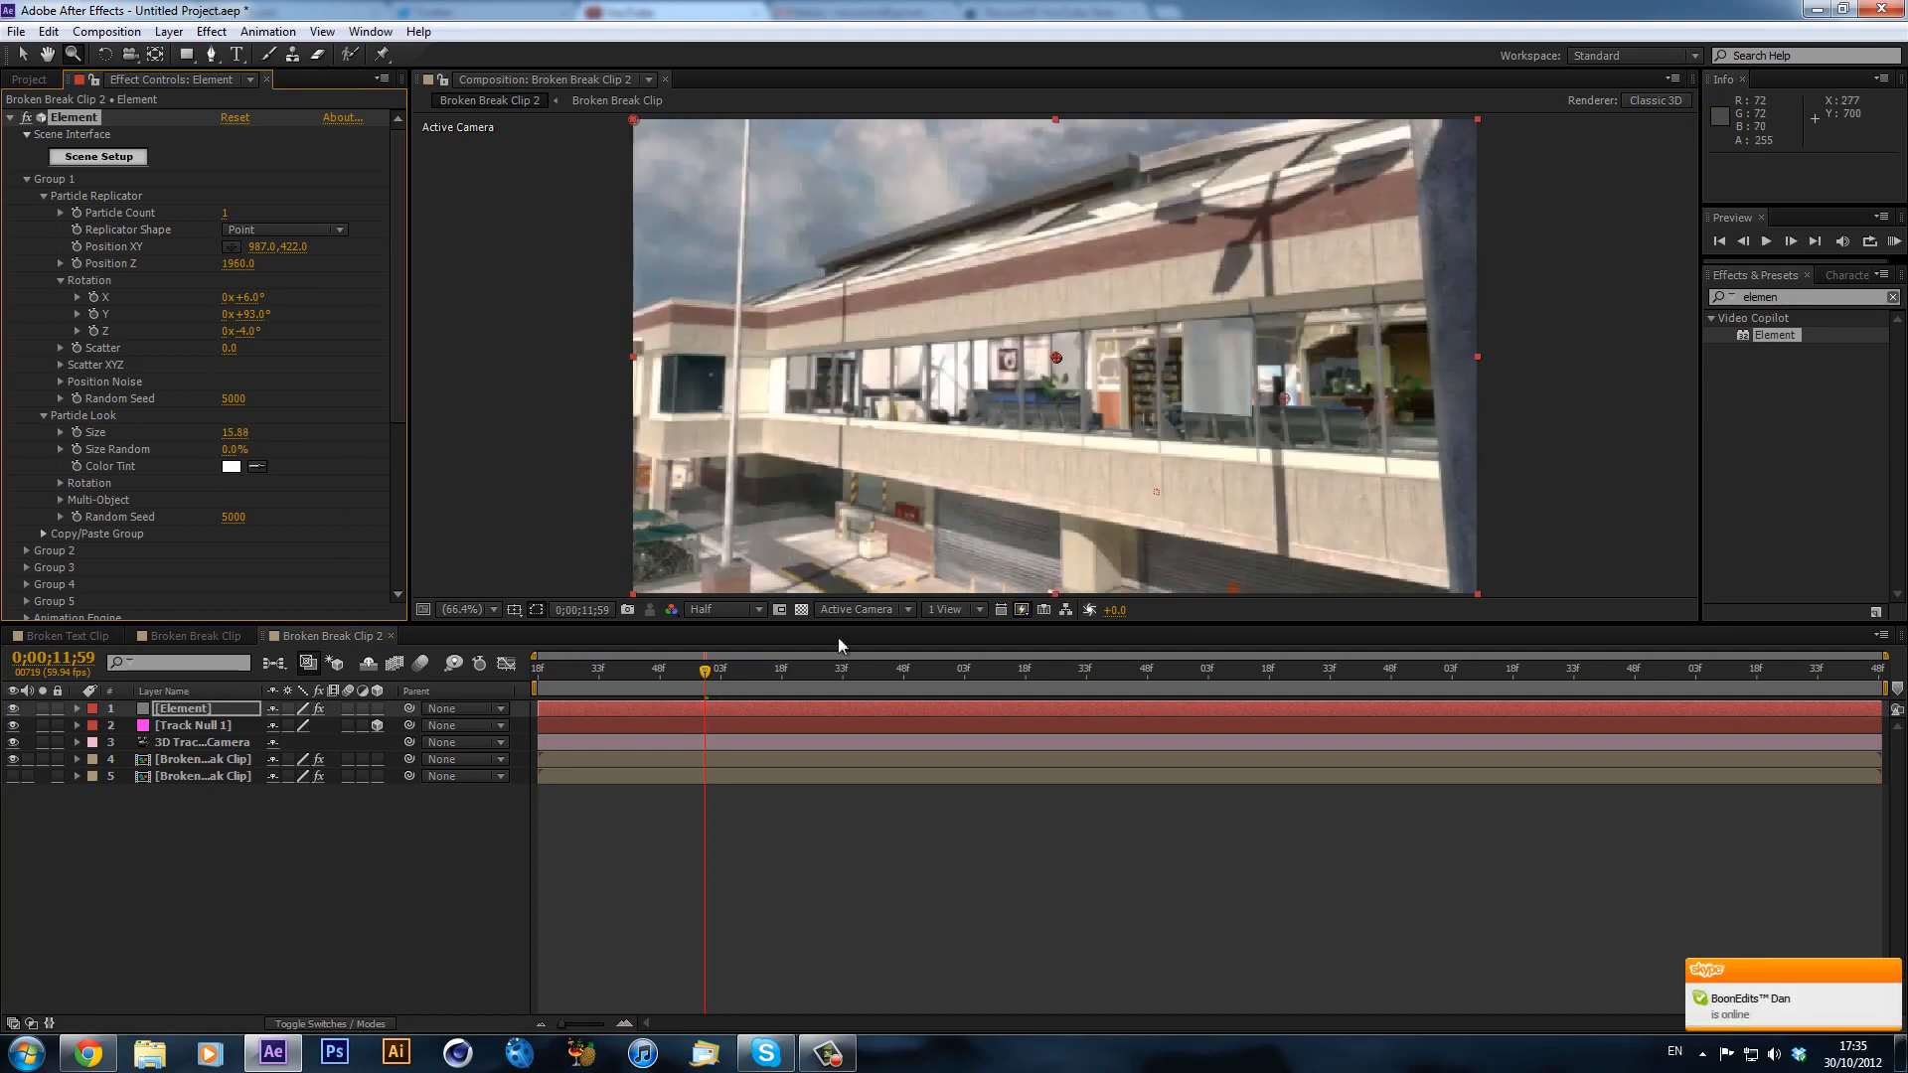
drag(814, 672, 882, 671)
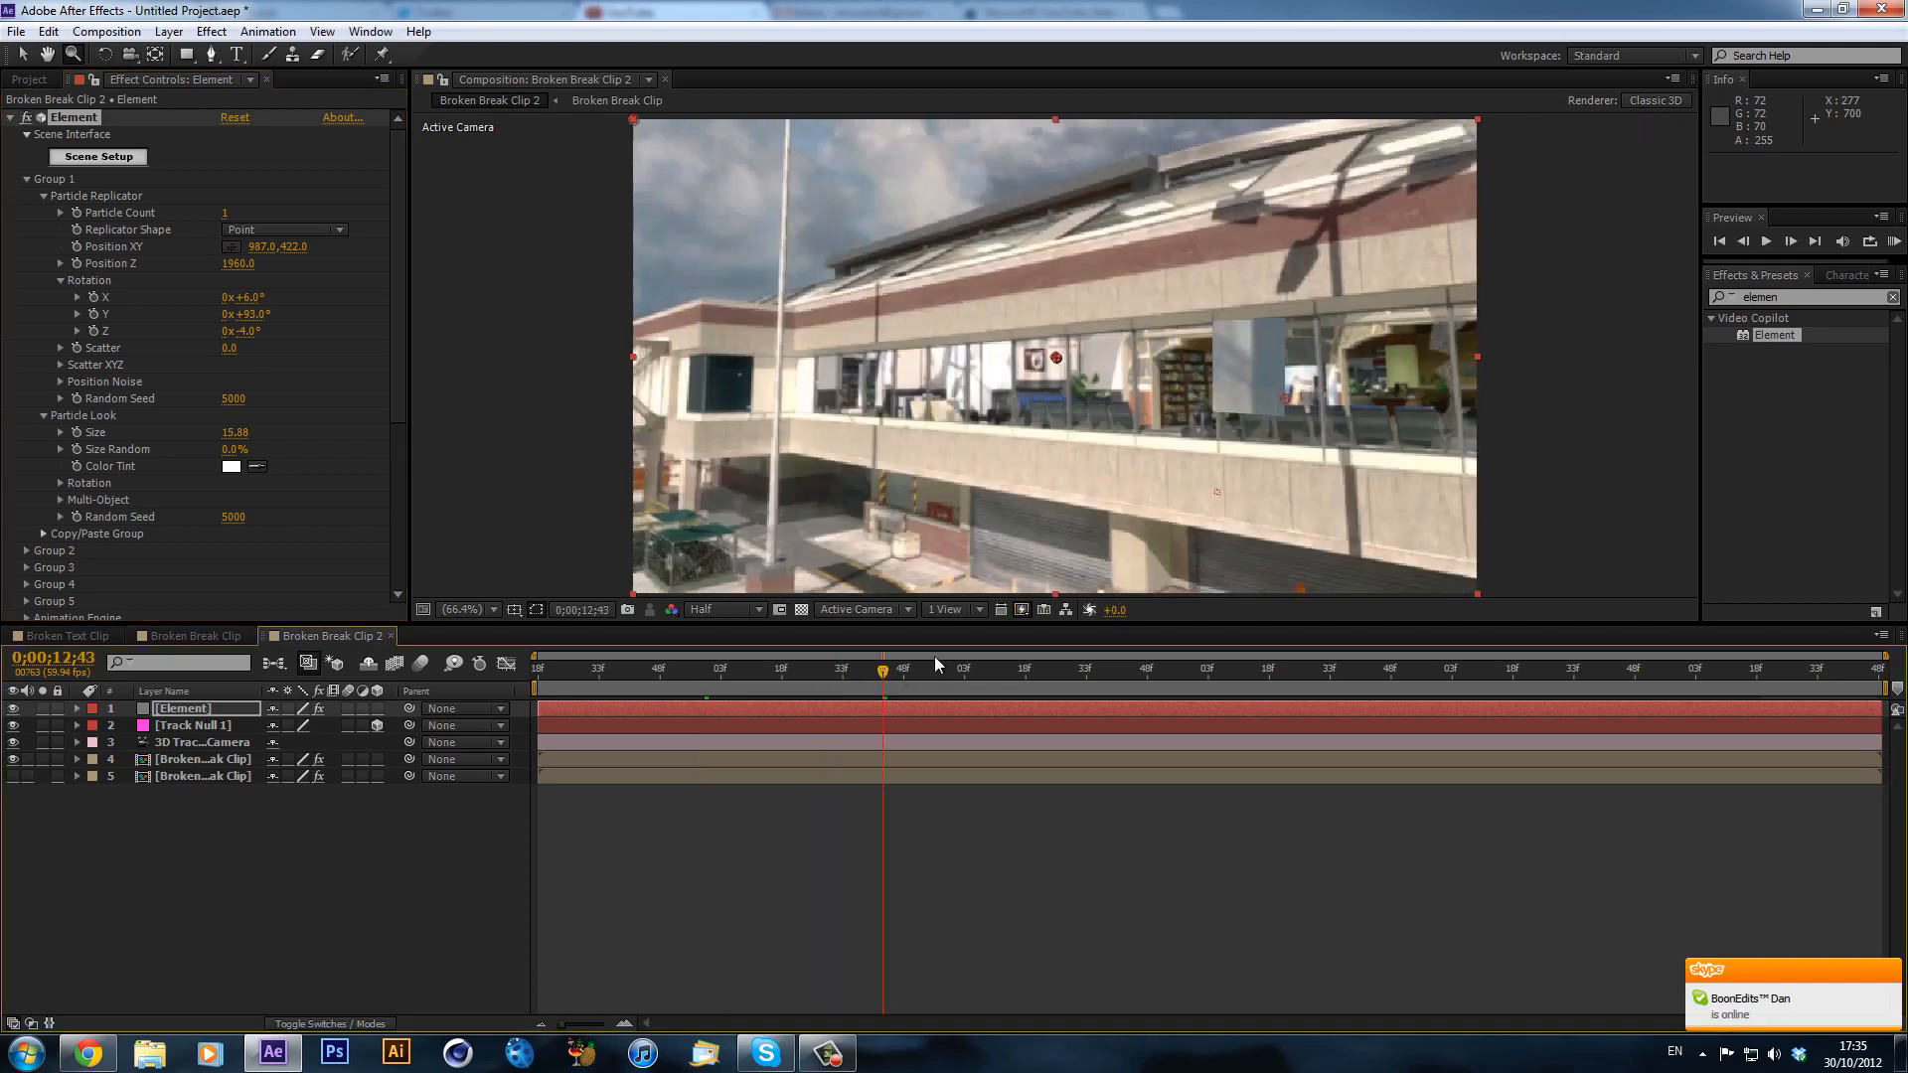
click(1033, 671)
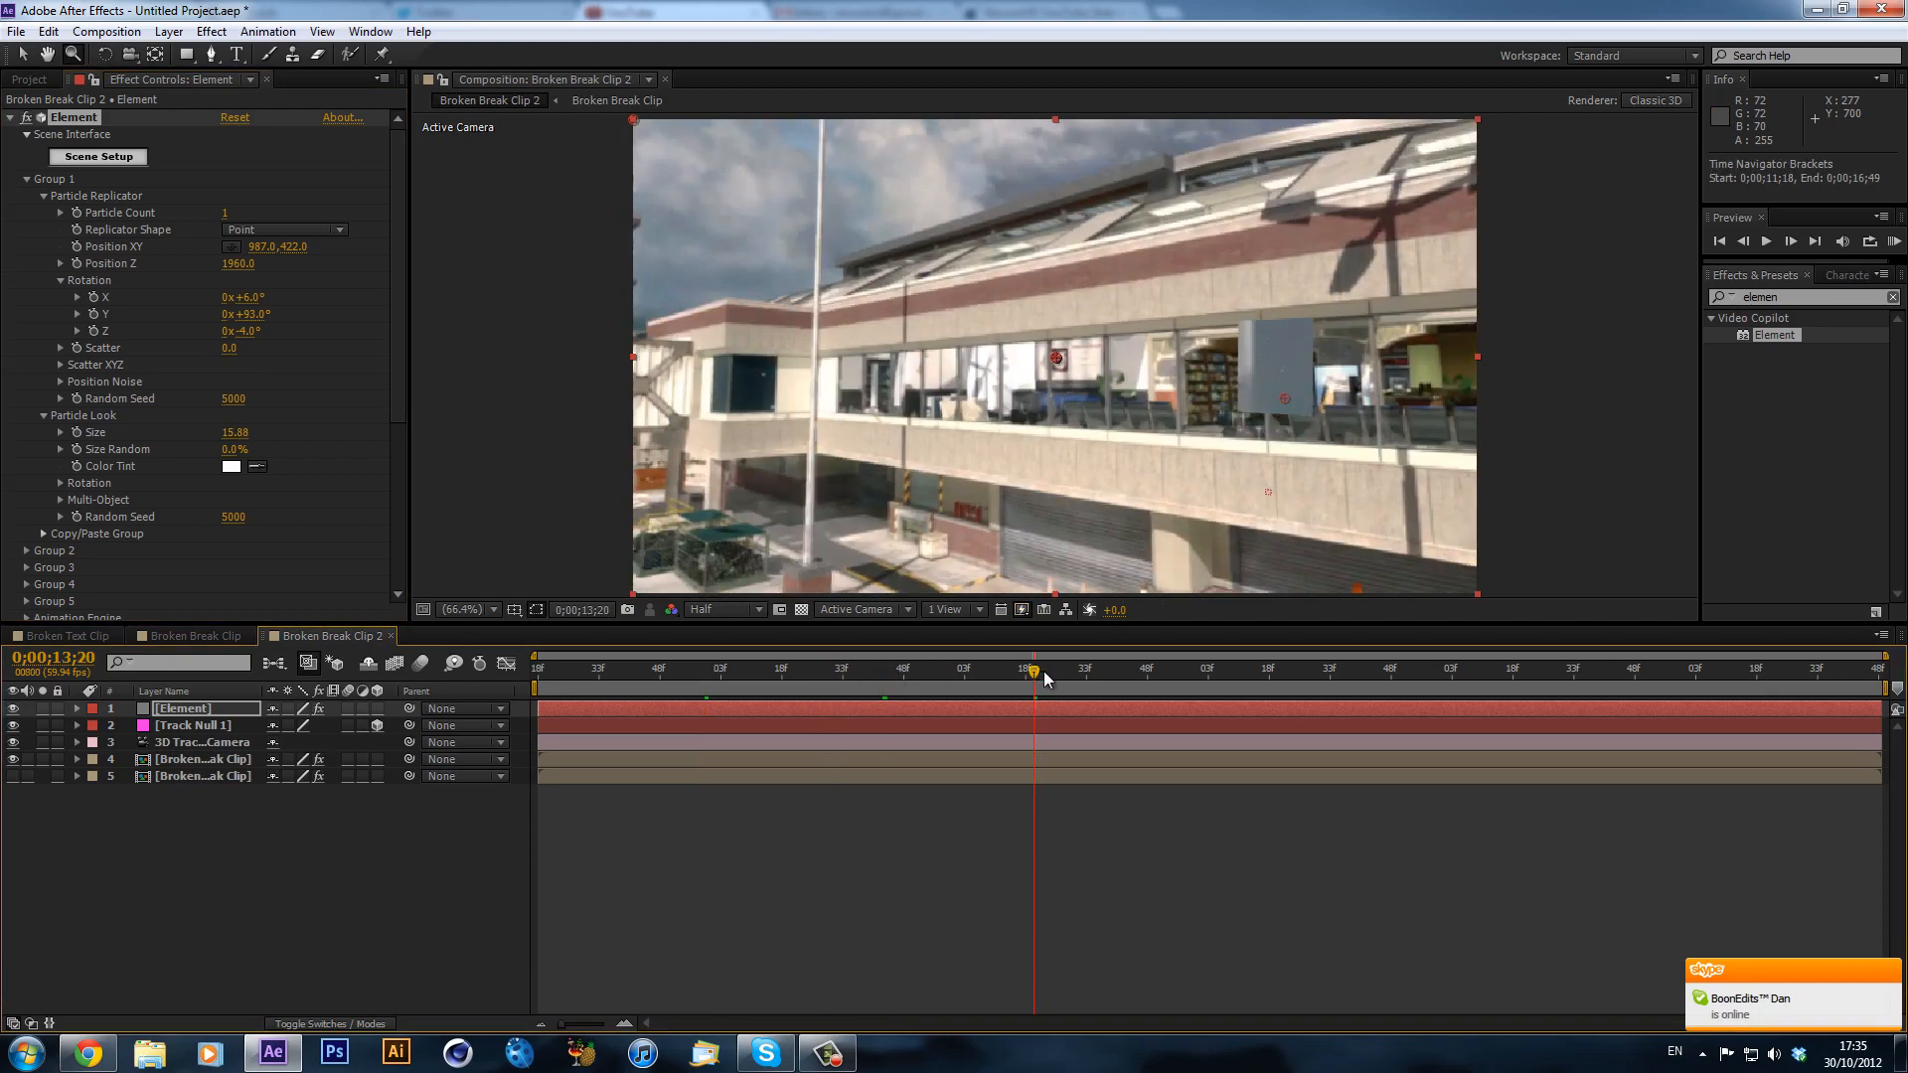
- Undo the glass pane's recent size, Position Z and Z rotation changes
key(ctrl+z)
key(ctrl+z)
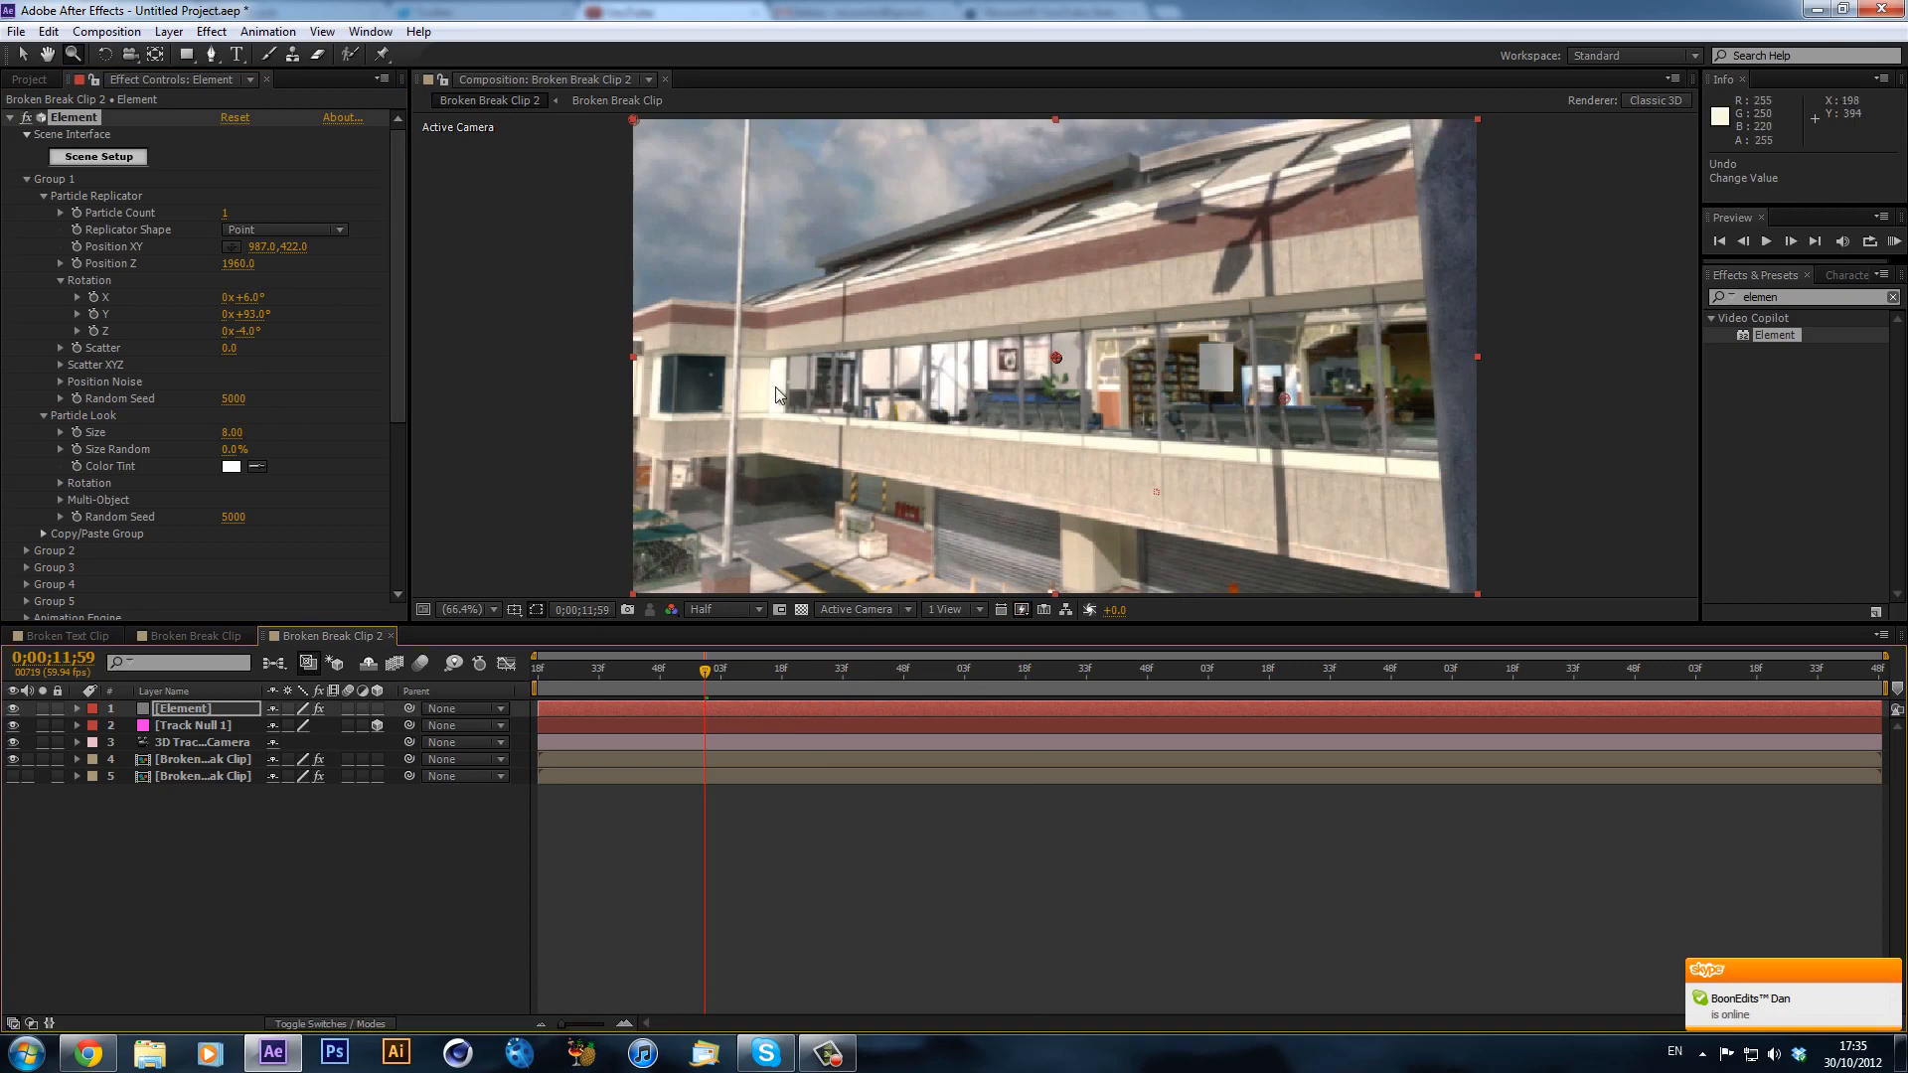
key(ctrl+z)
key(ctrl+z)
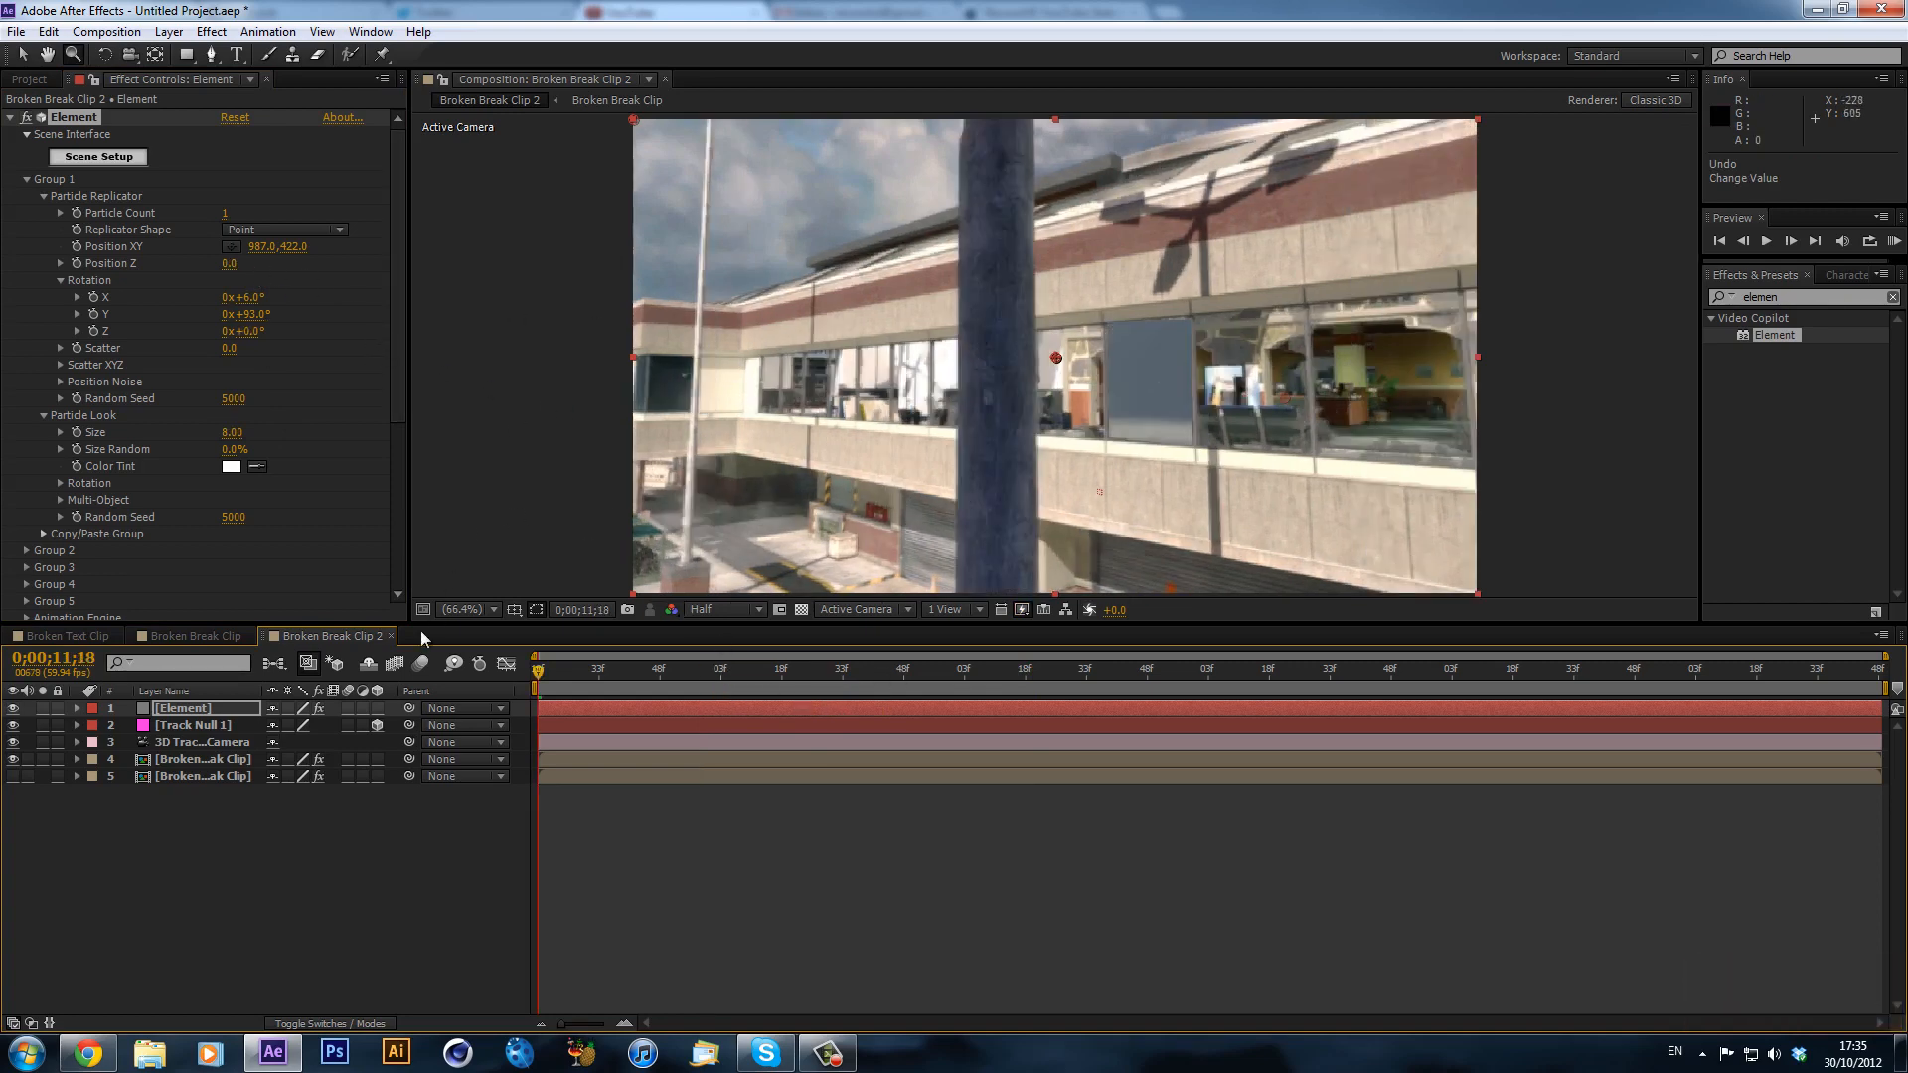
- Set the Element layer's opacity to 50%, check the pane further along the clip and return to the first frame
click(179, 710)
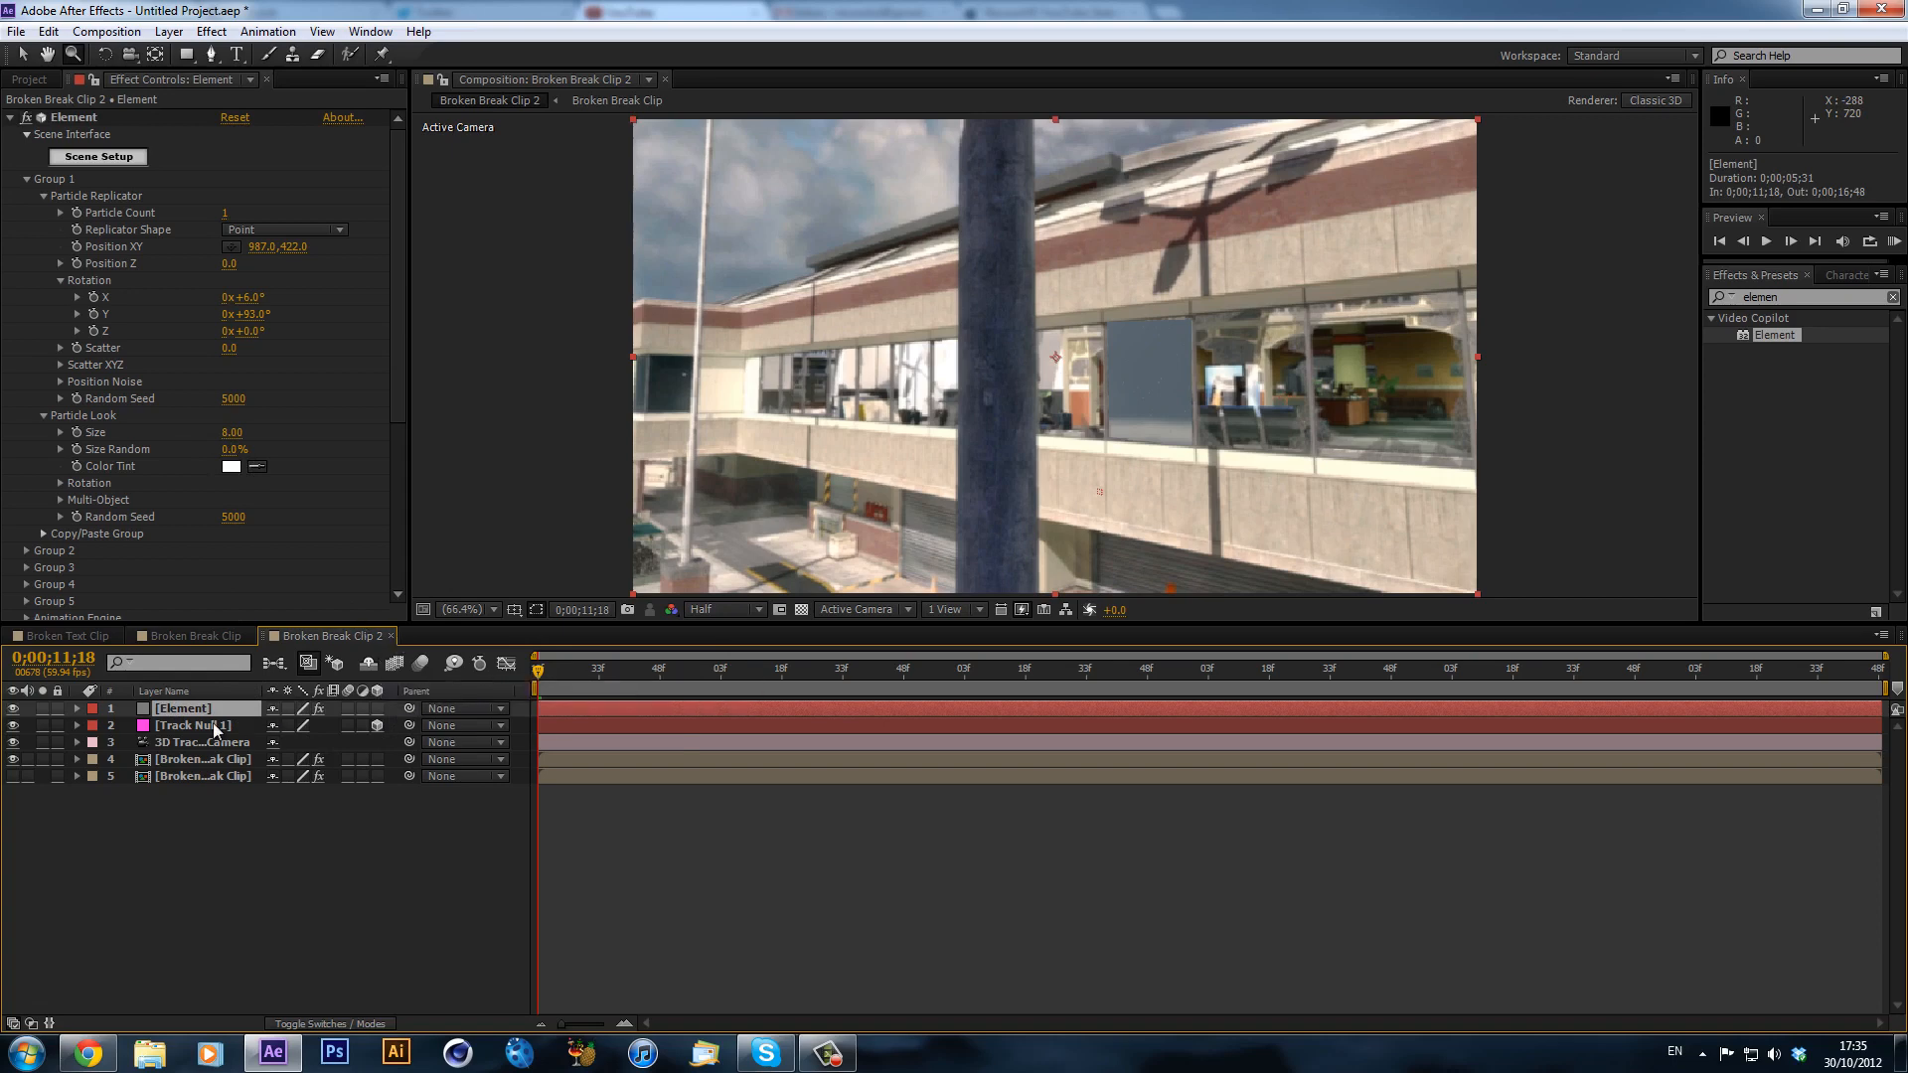
key(t)
click(281, 726)
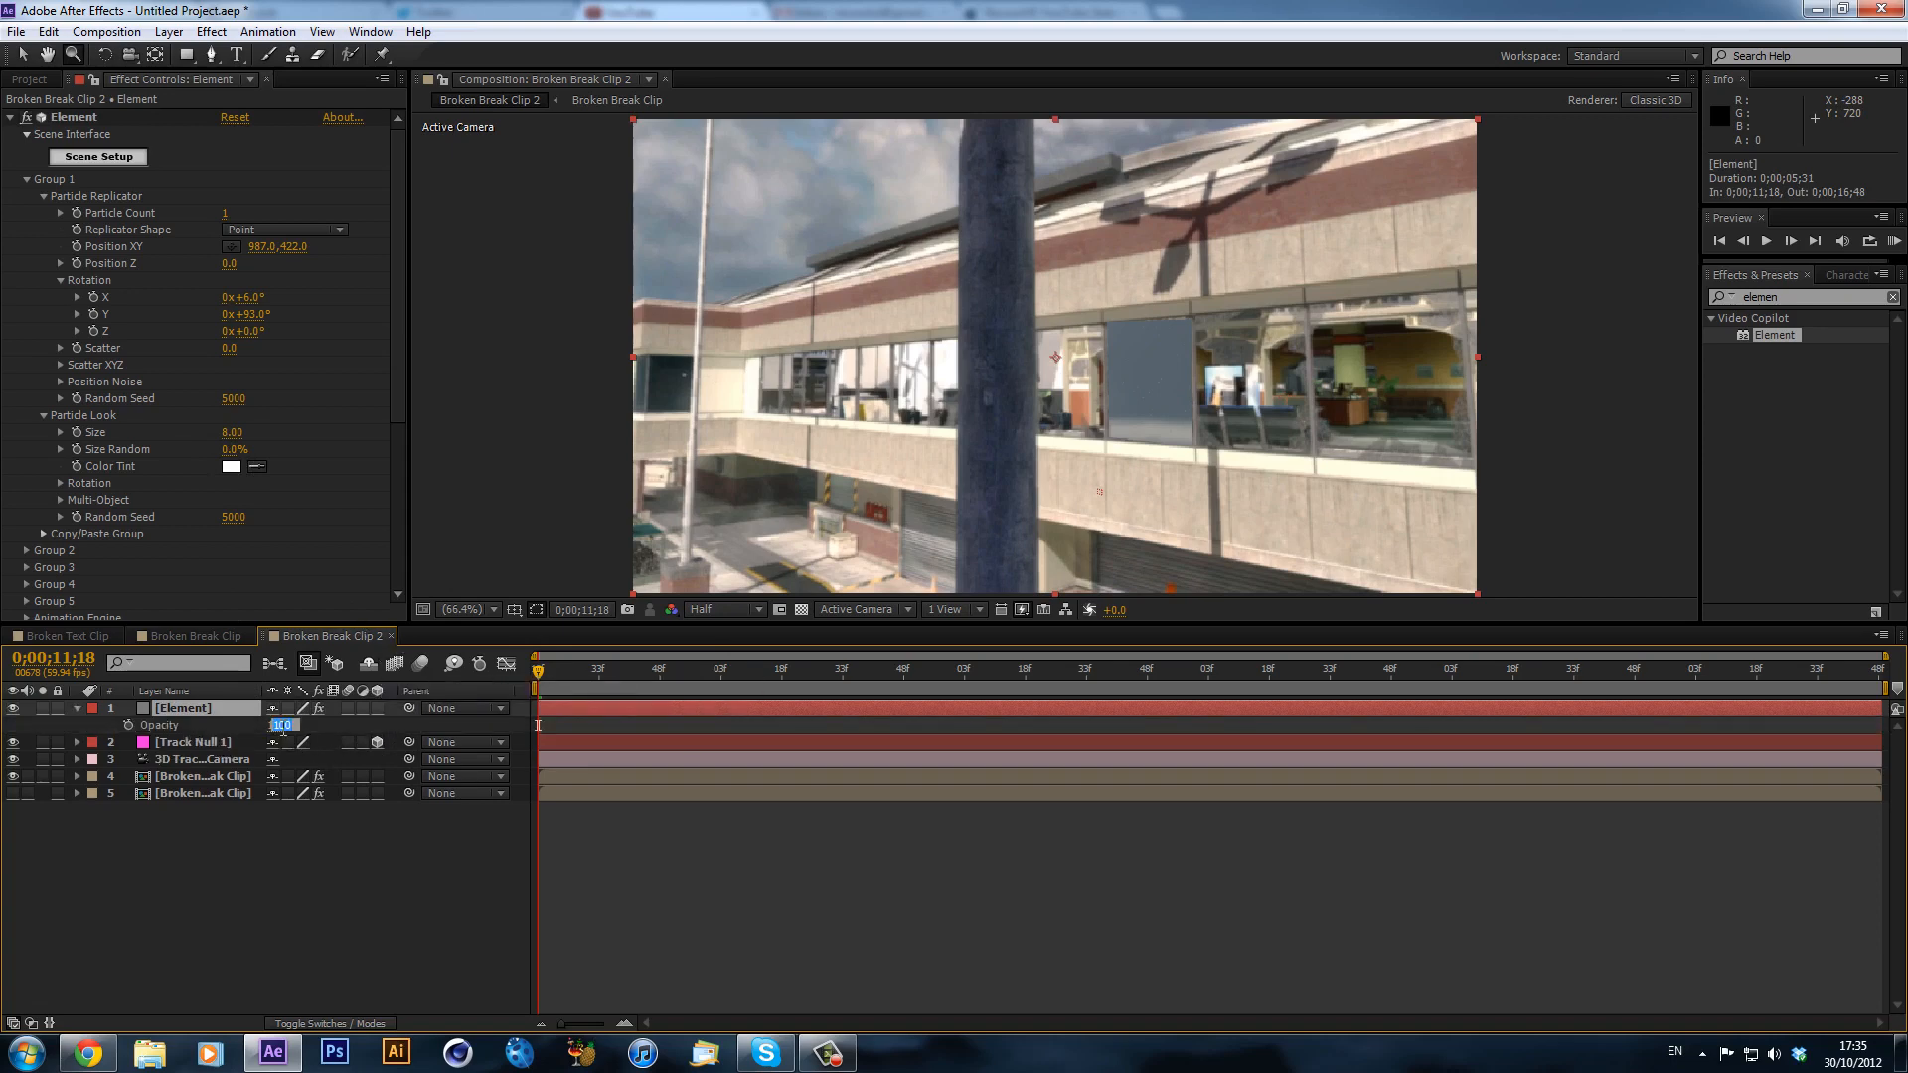
text(50)
key(Return)
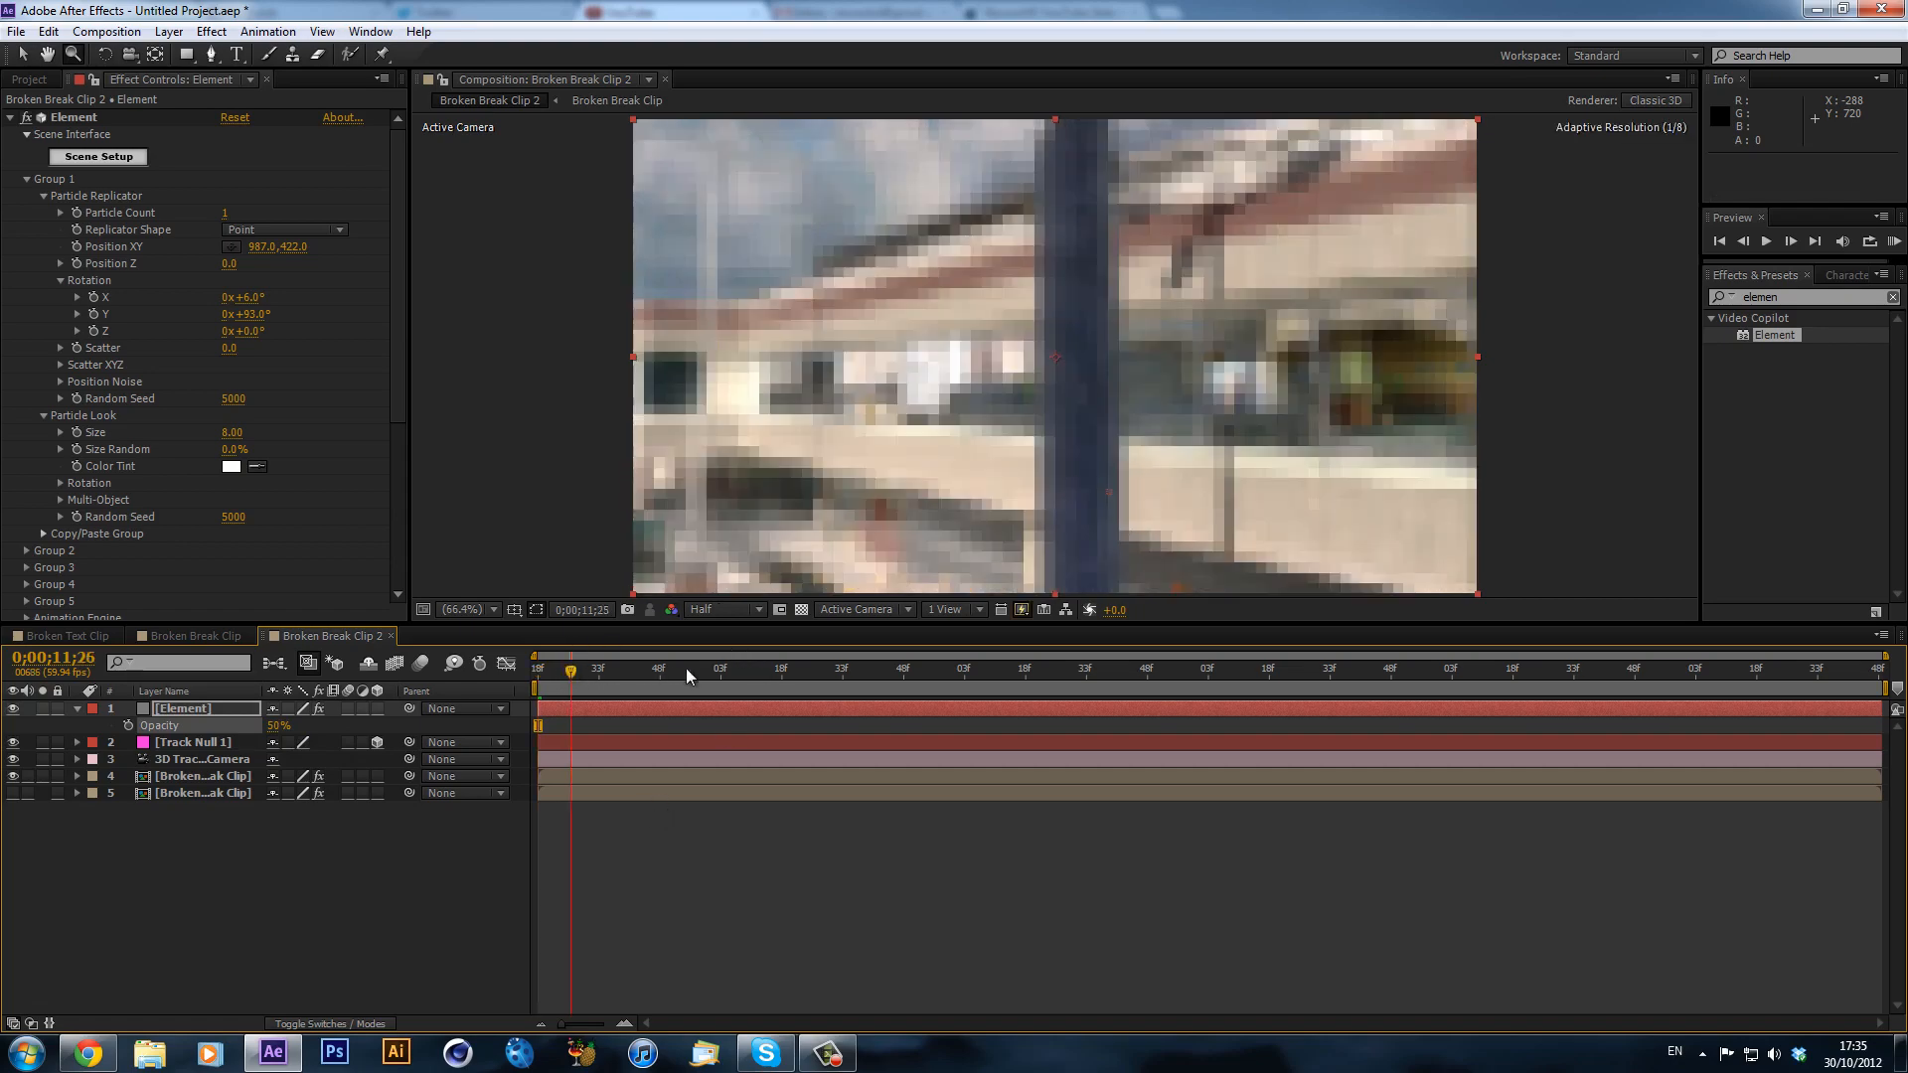
click(685, 668)
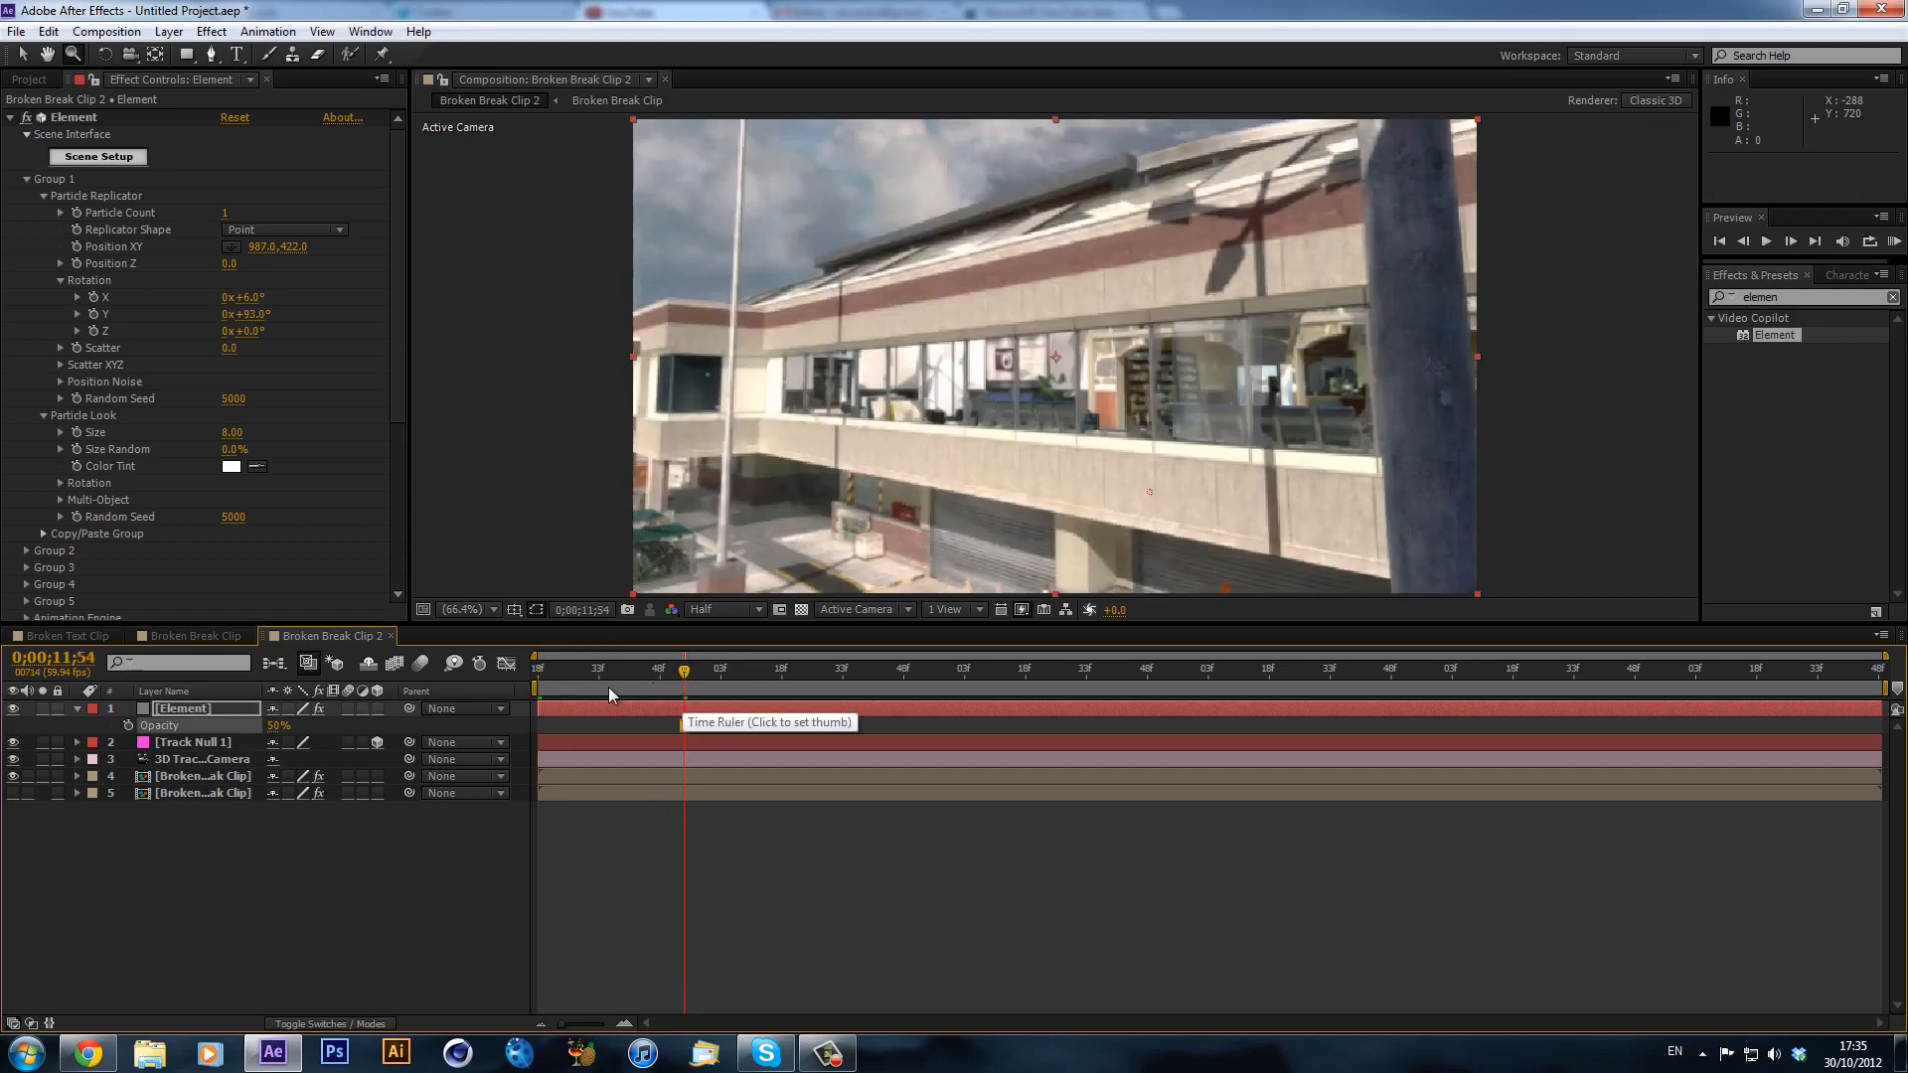
key(Home)
- Search the effects for Levels
double_click(1778, 296)
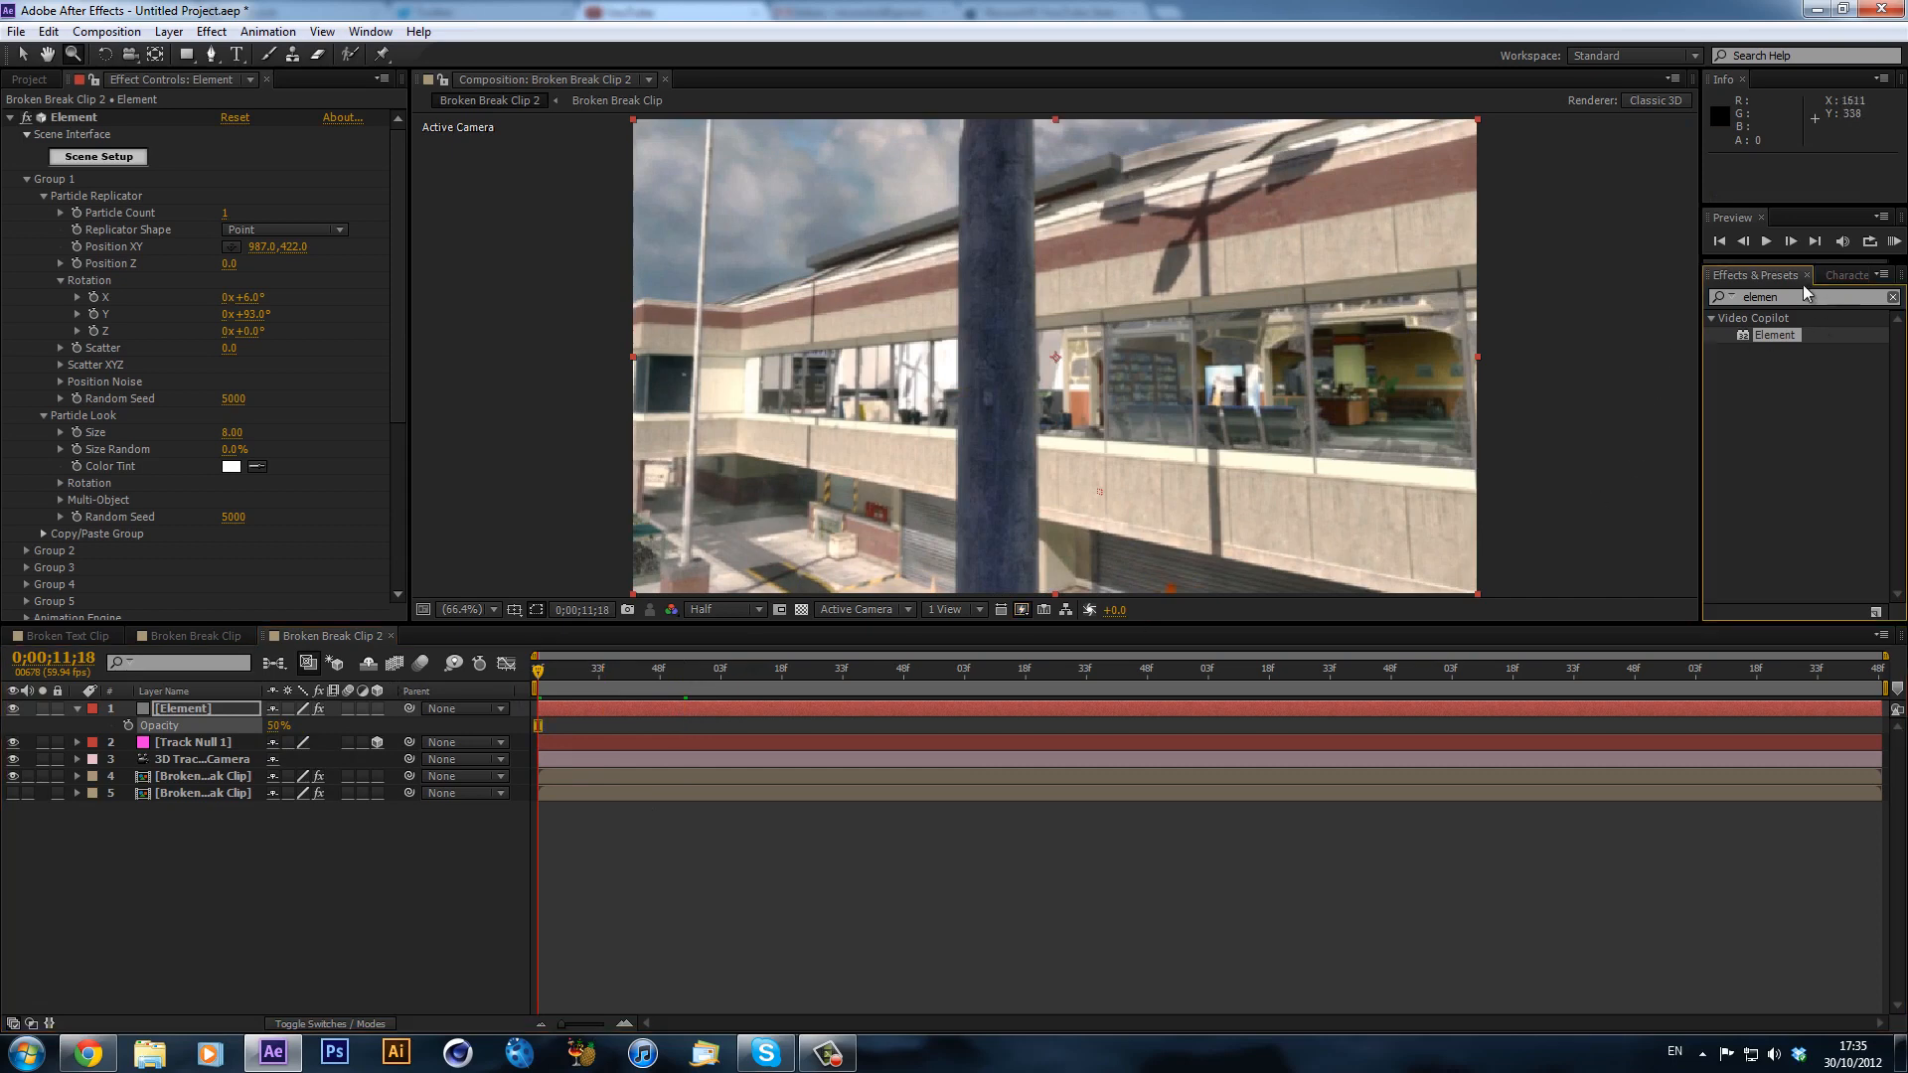
text(leve;s)
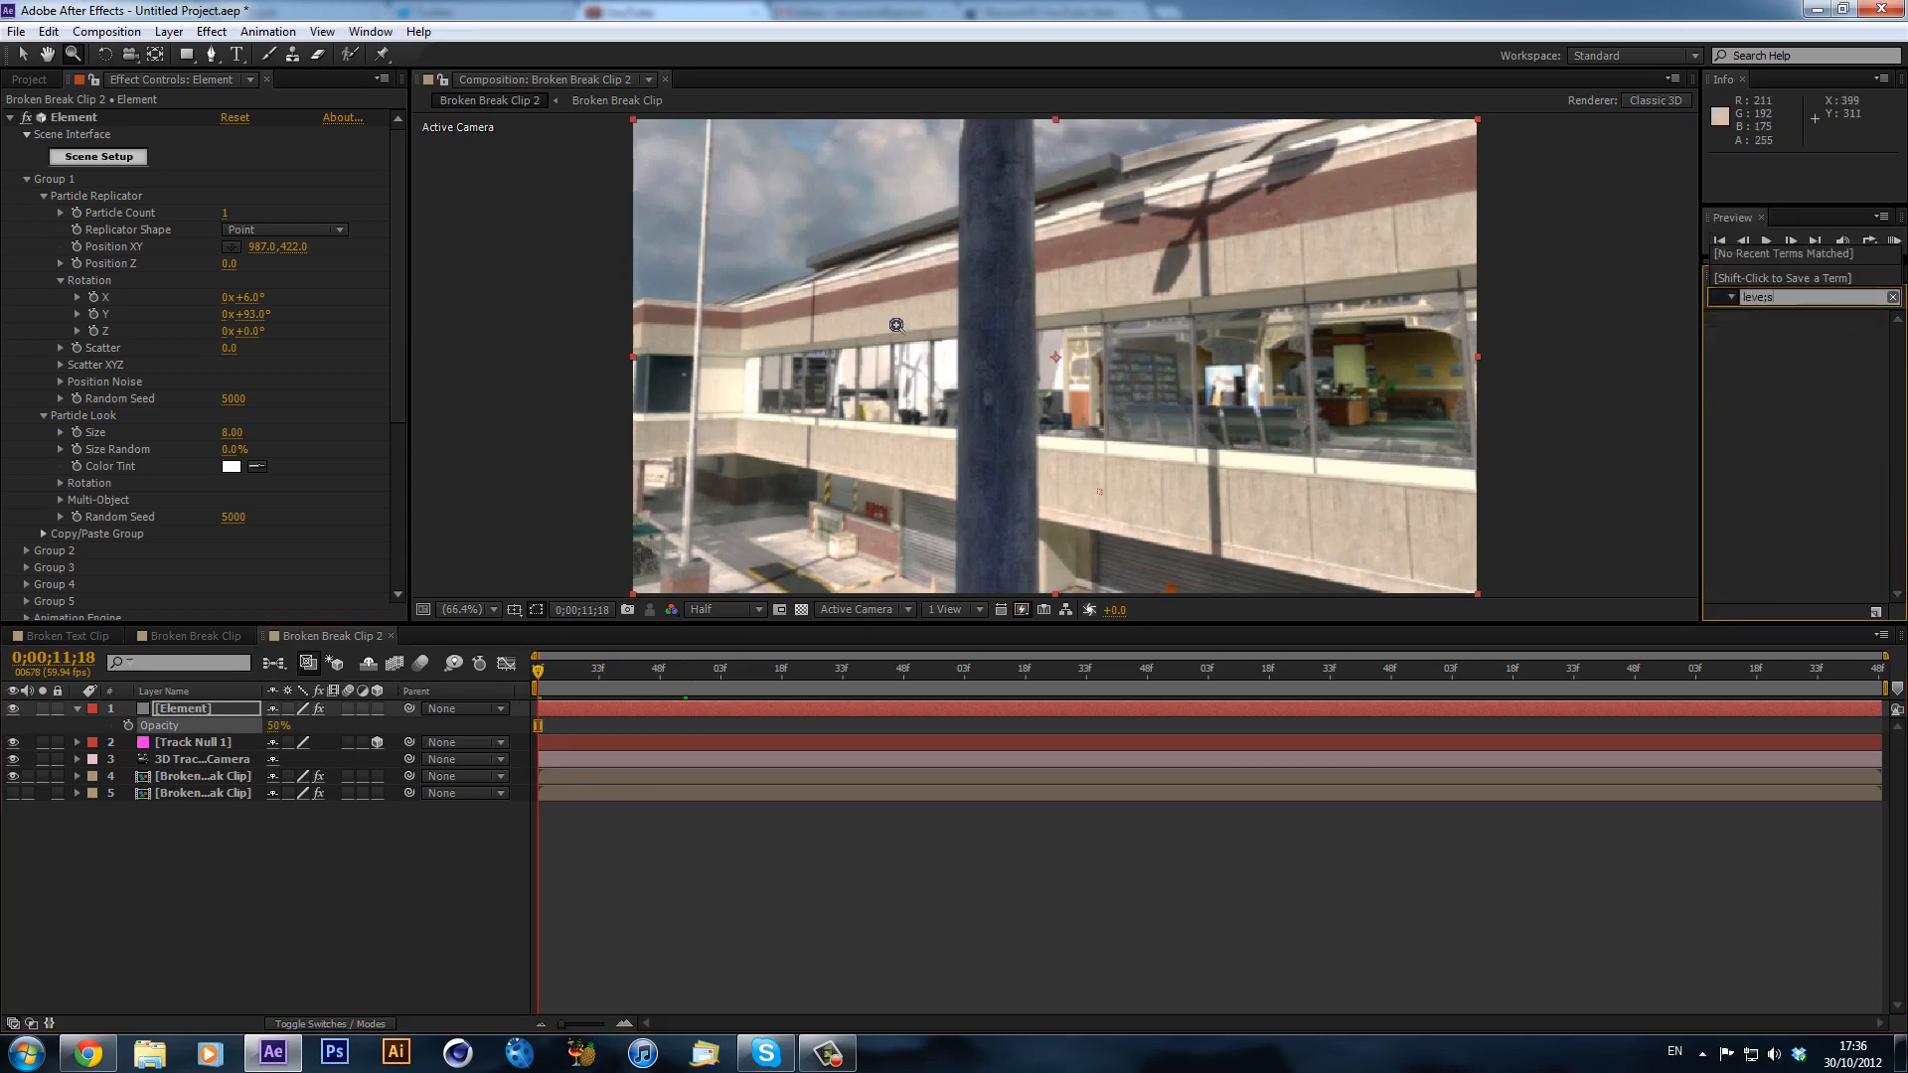
key(BackSpace)
key(BackSpace)
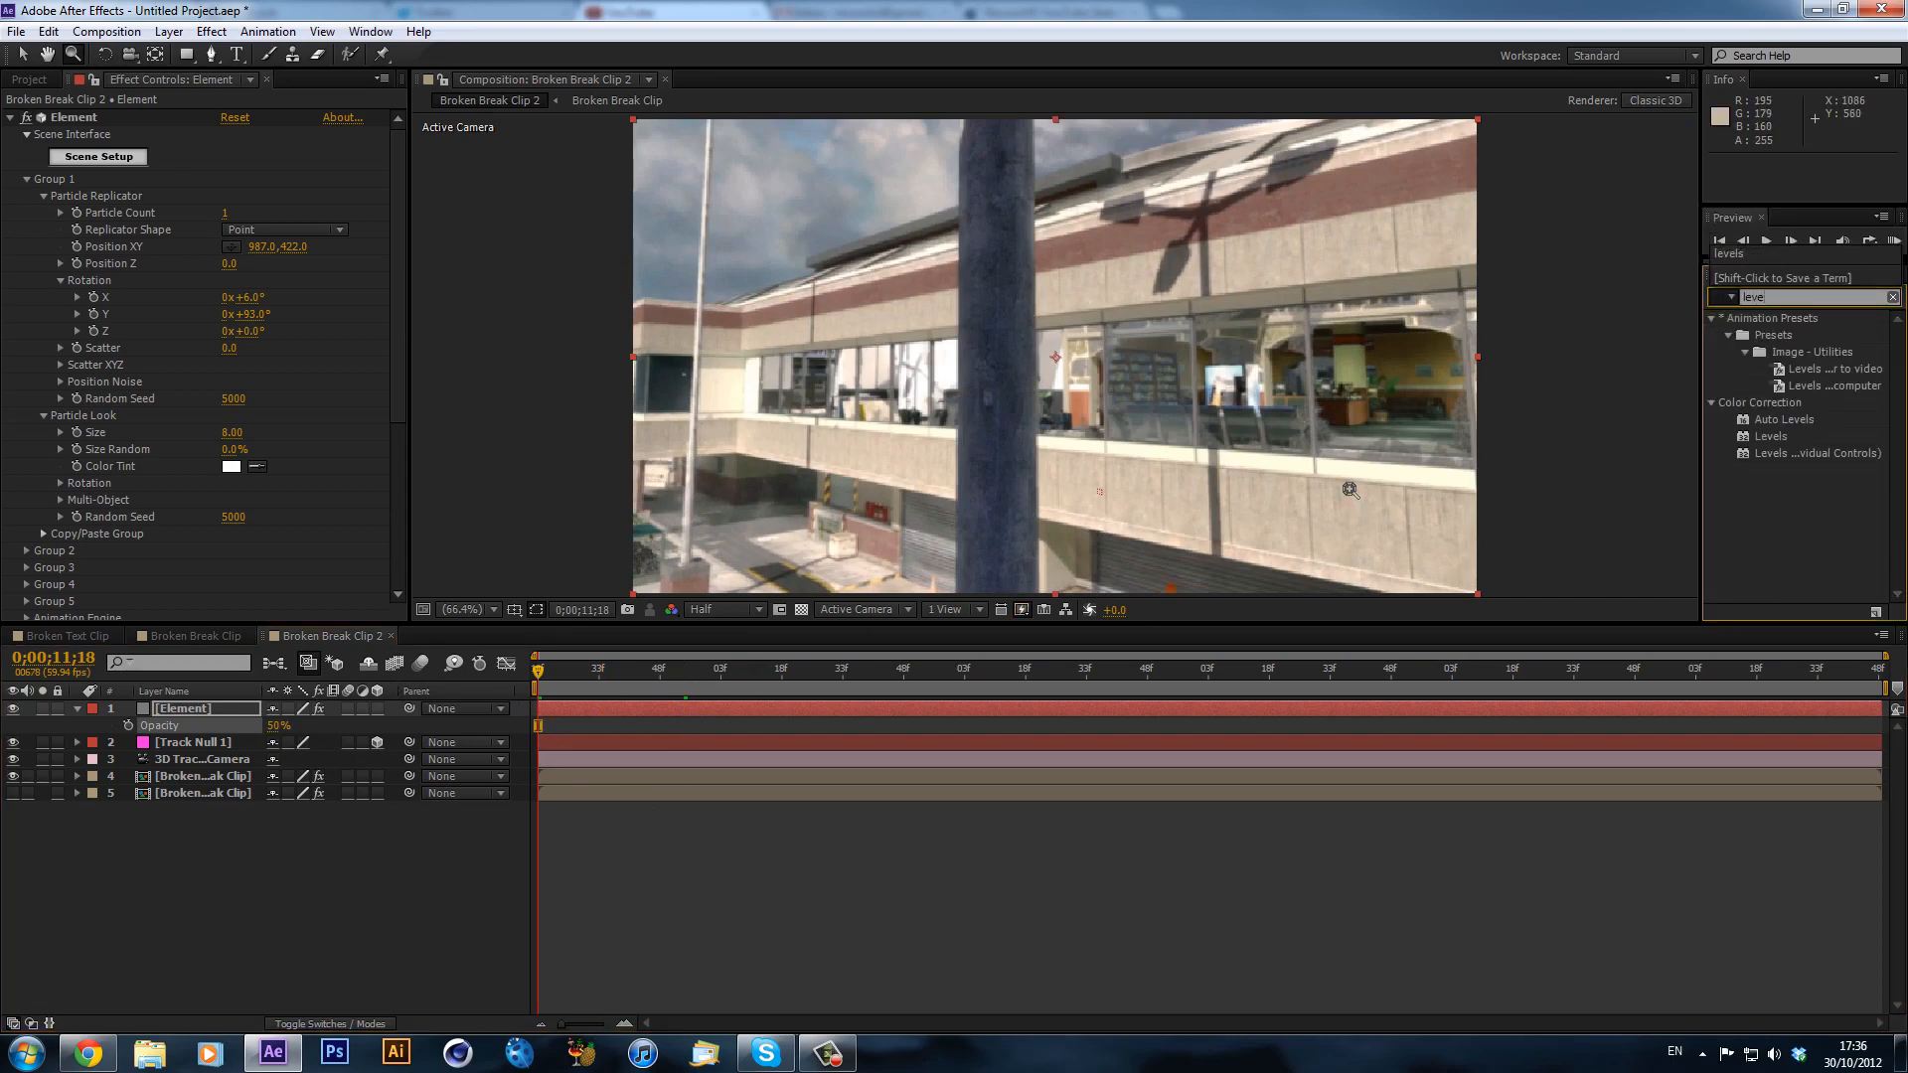
- Open the Broken Break Main composition and dismiss the Windows performance notification
click(29, 80)
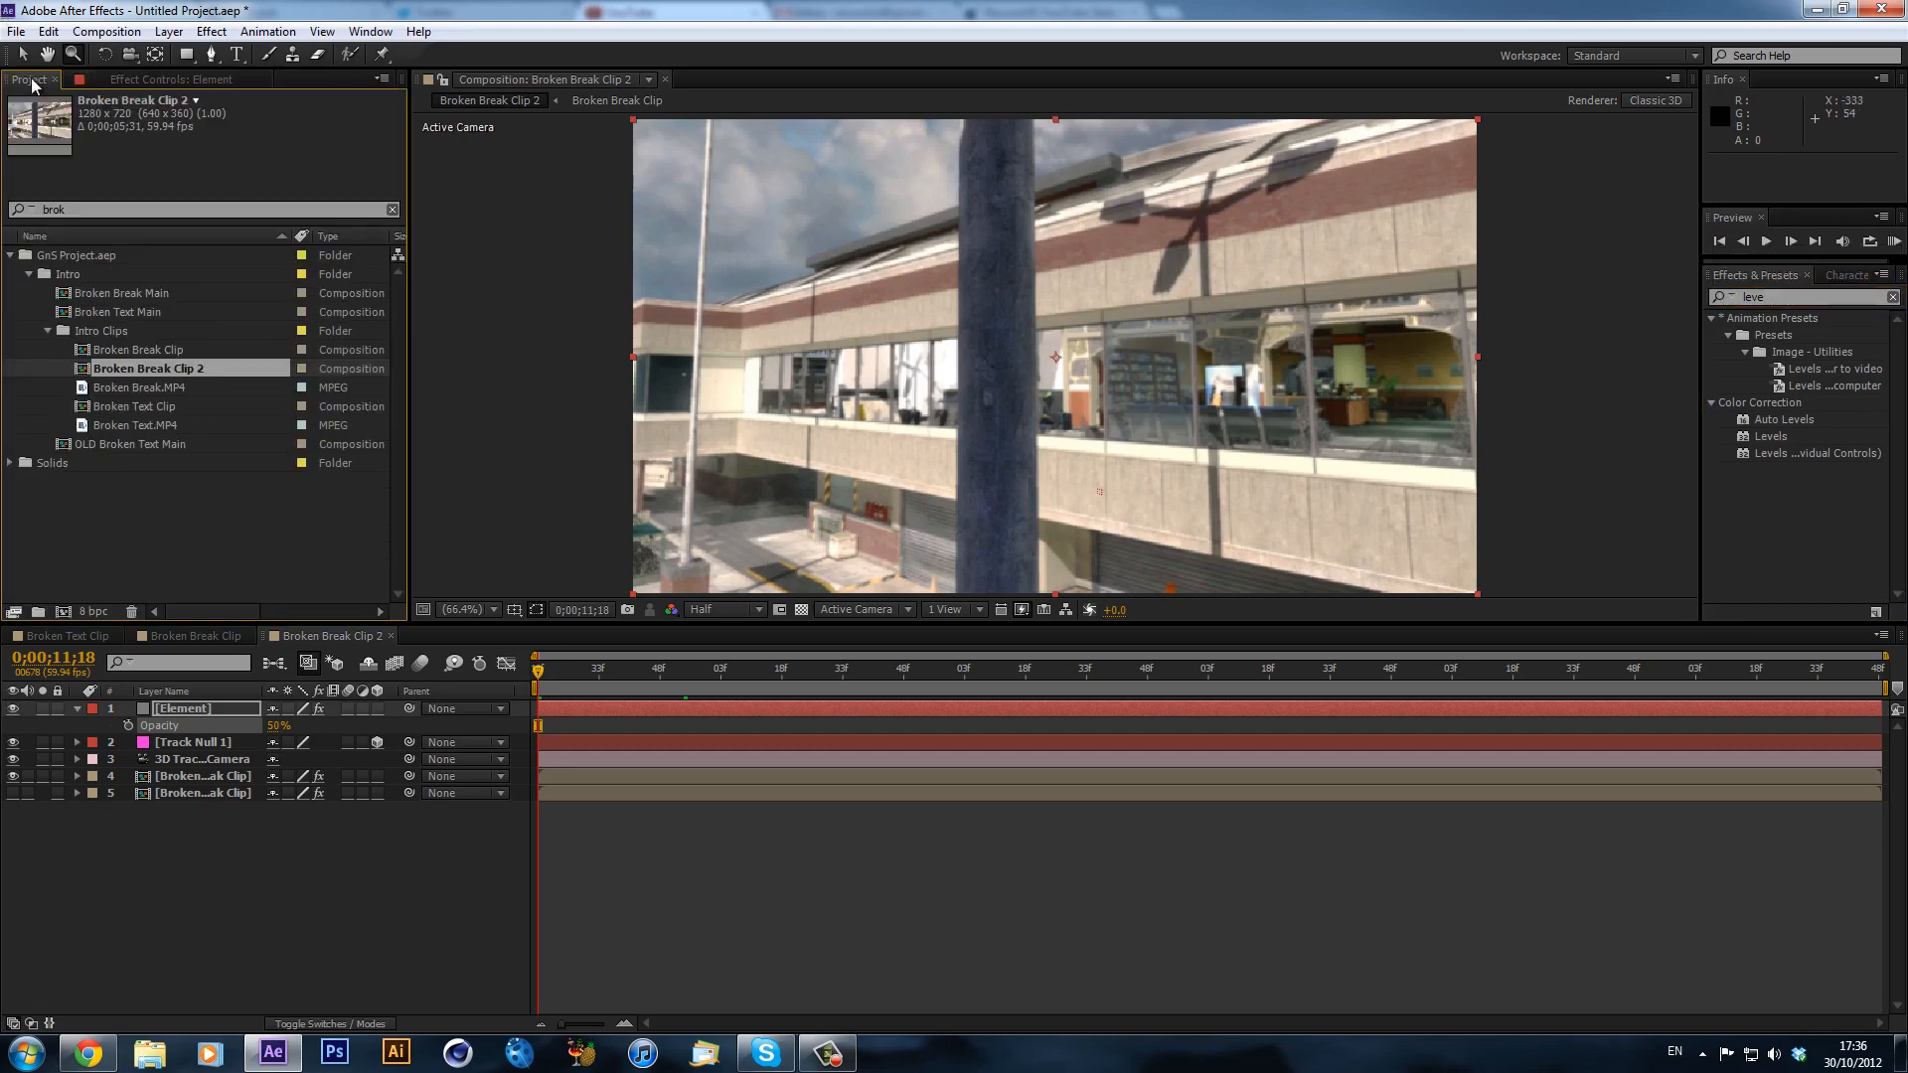
double_click(142, 294)
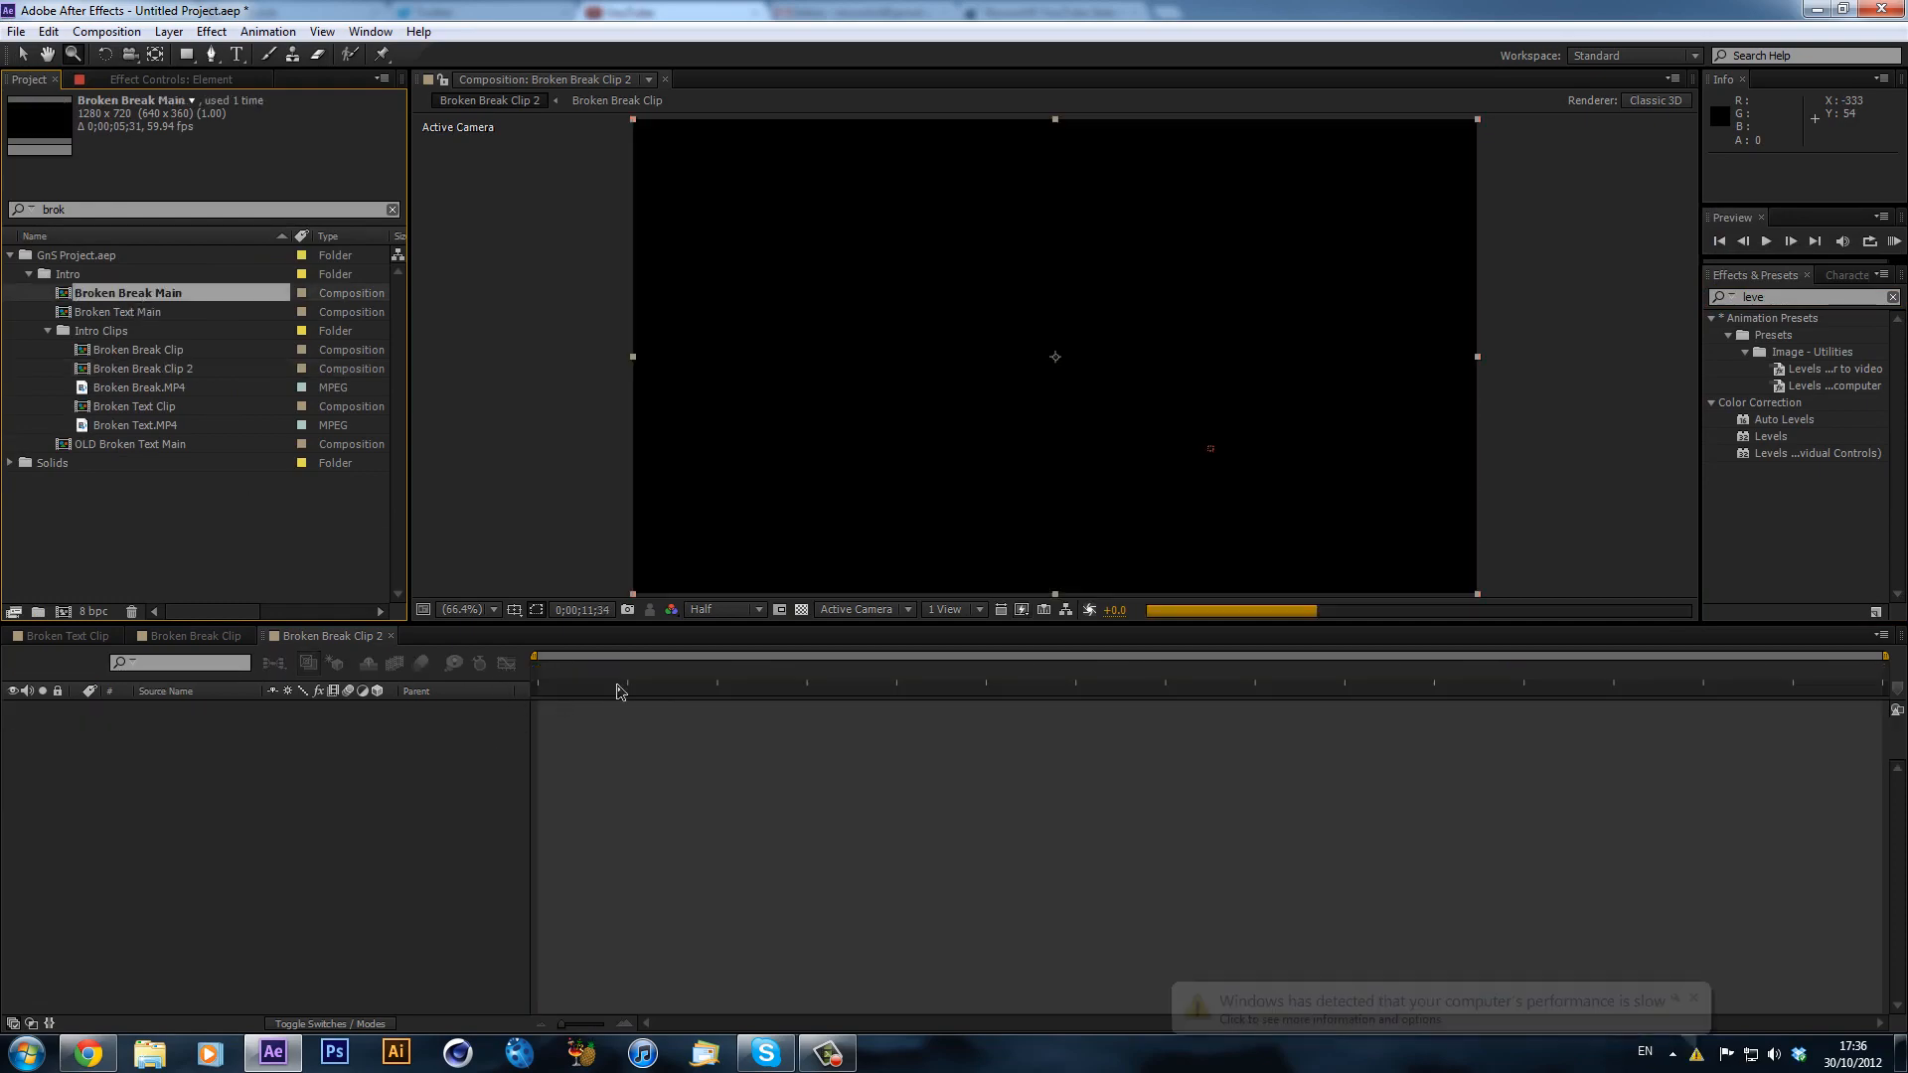
click(1694, 999)
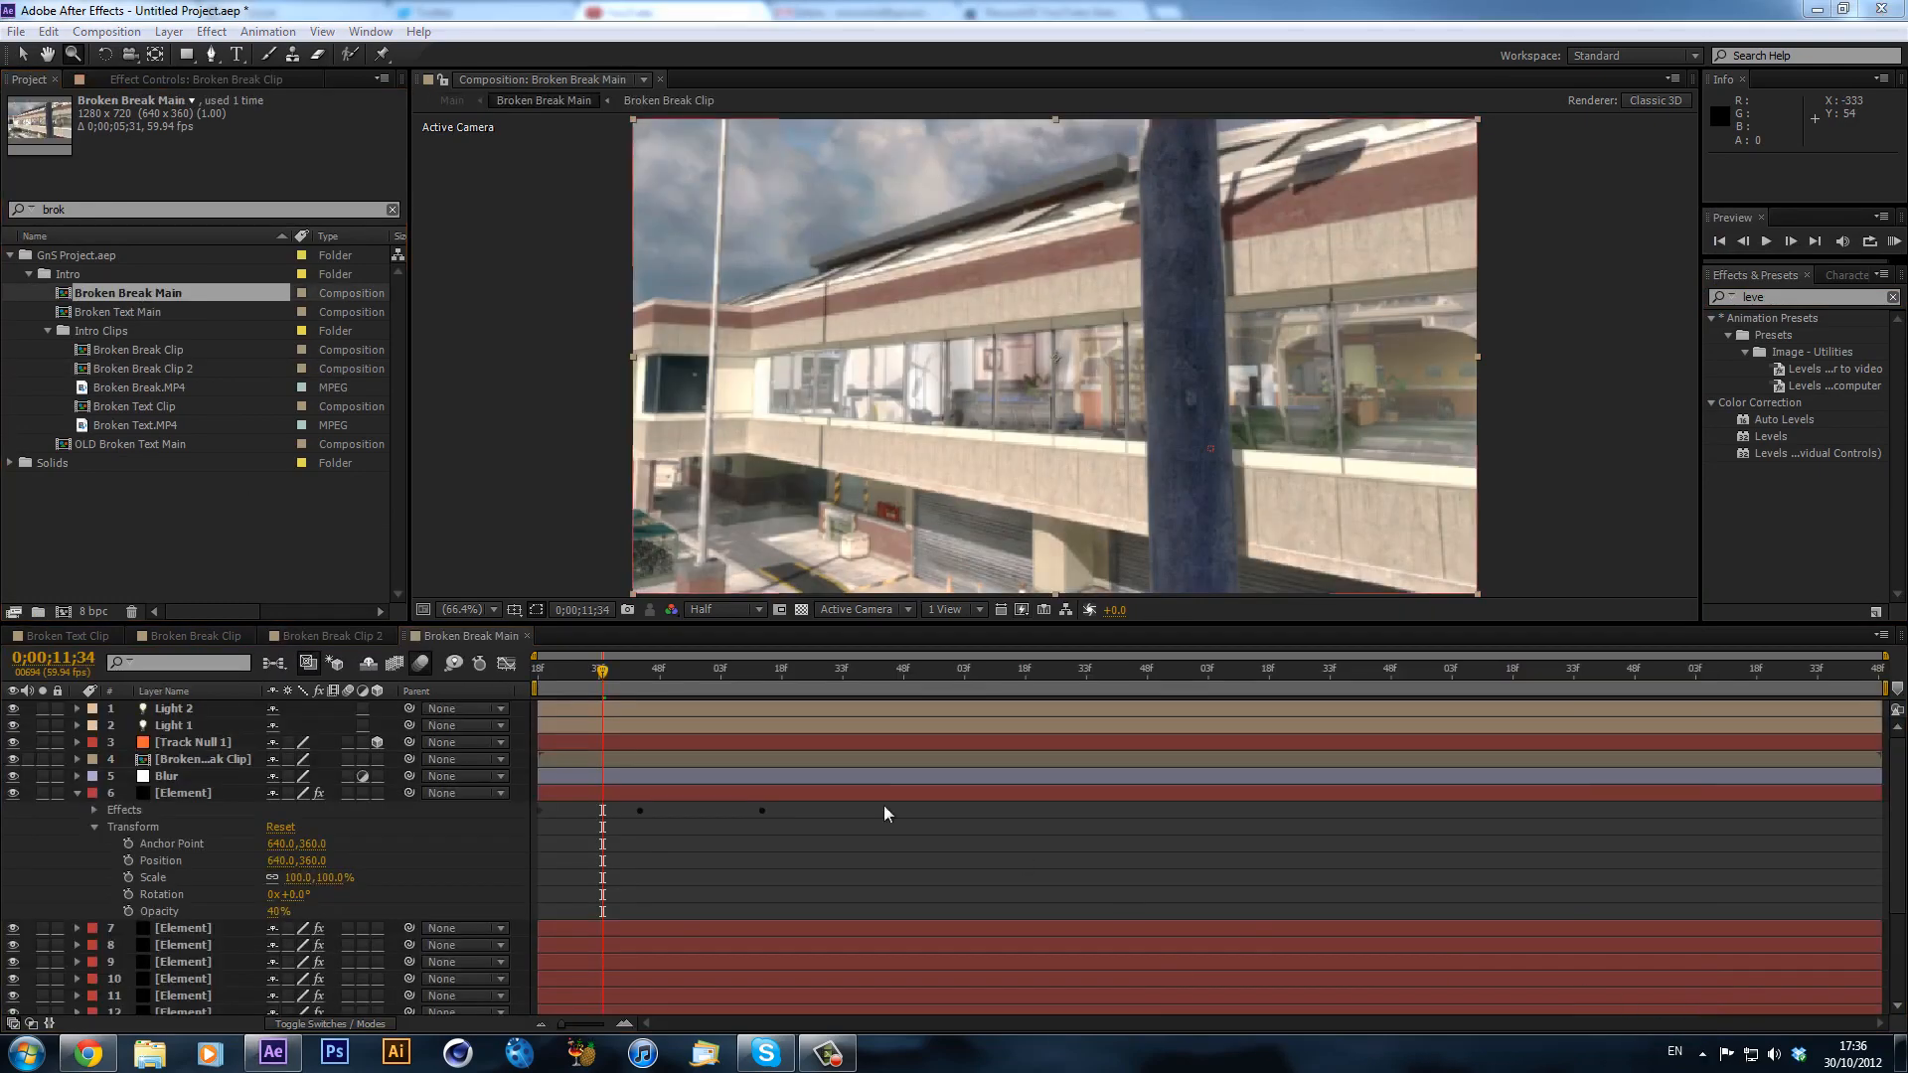
- Try deleting layers 1 to 16 of Broken Break Main, from Light 2 down to the second-to-last Element layer
click(194, 711)
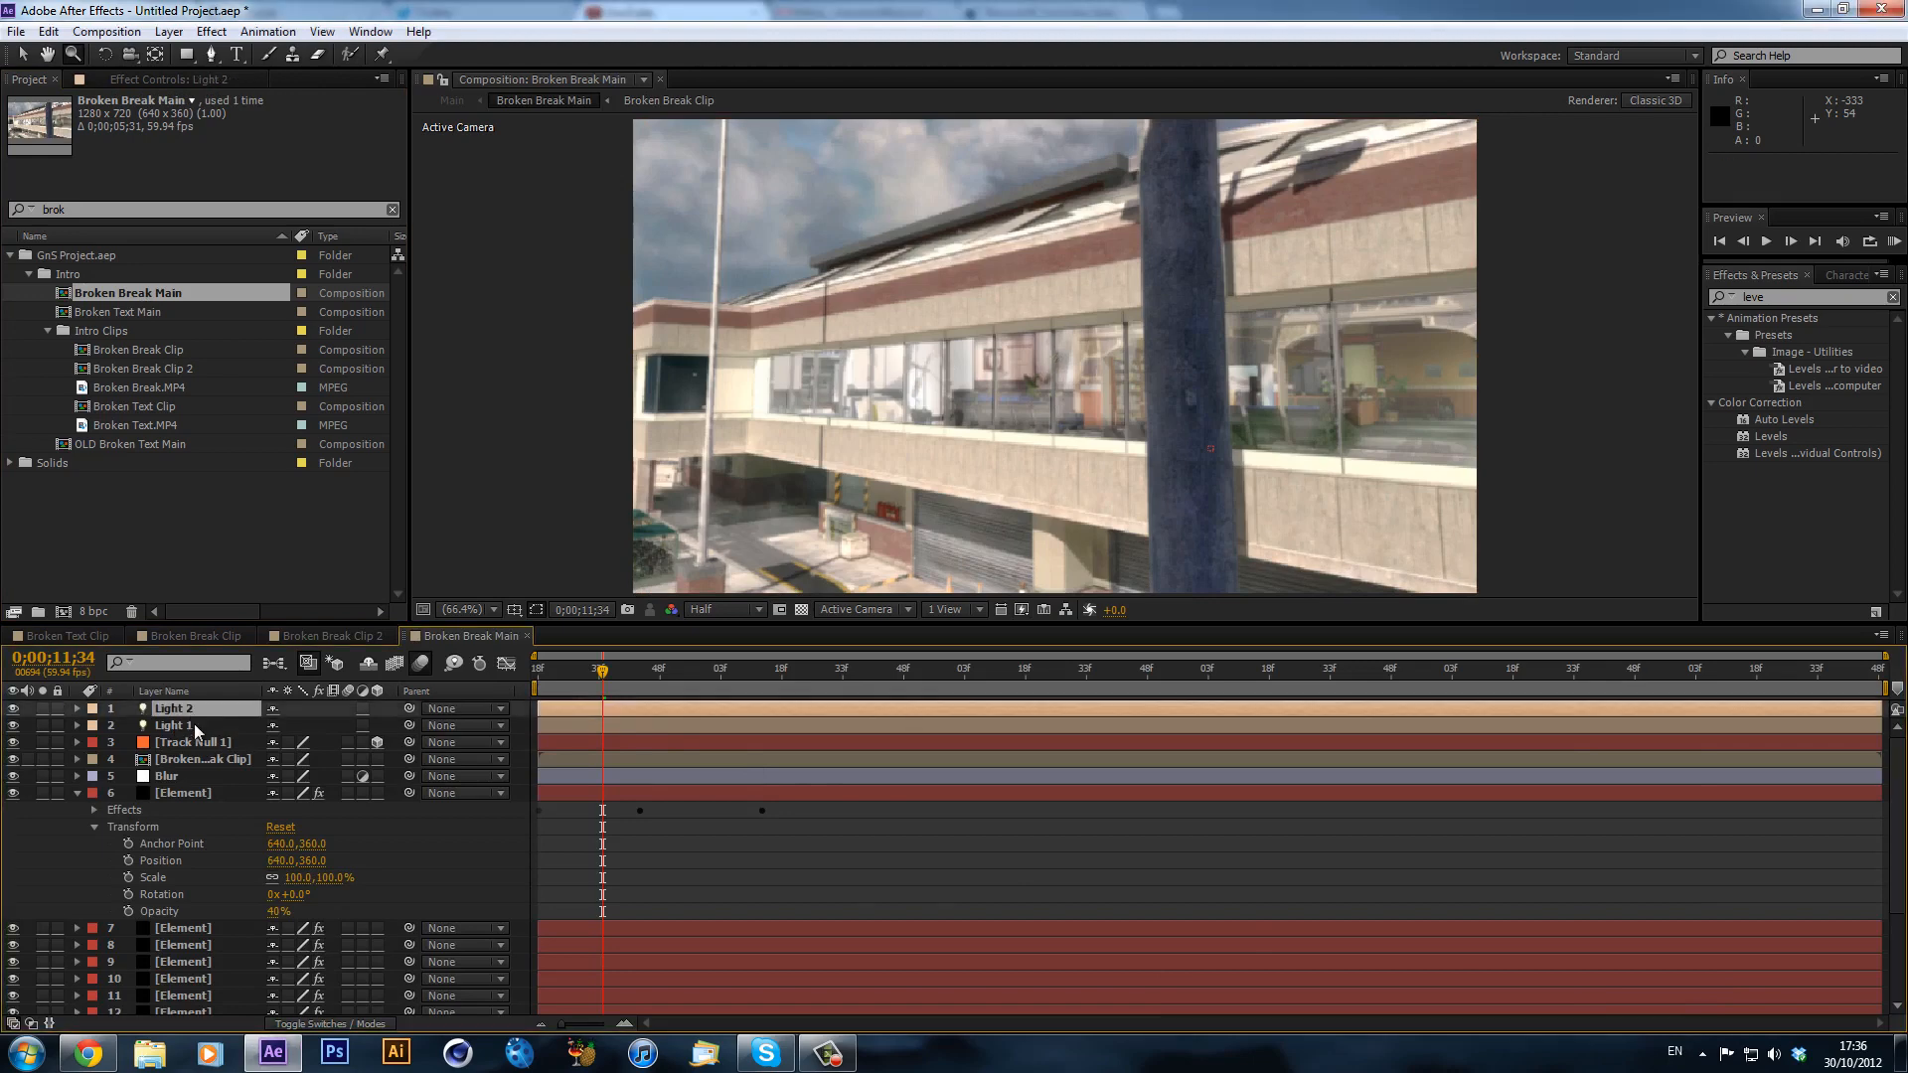
shift+click(196, 724)
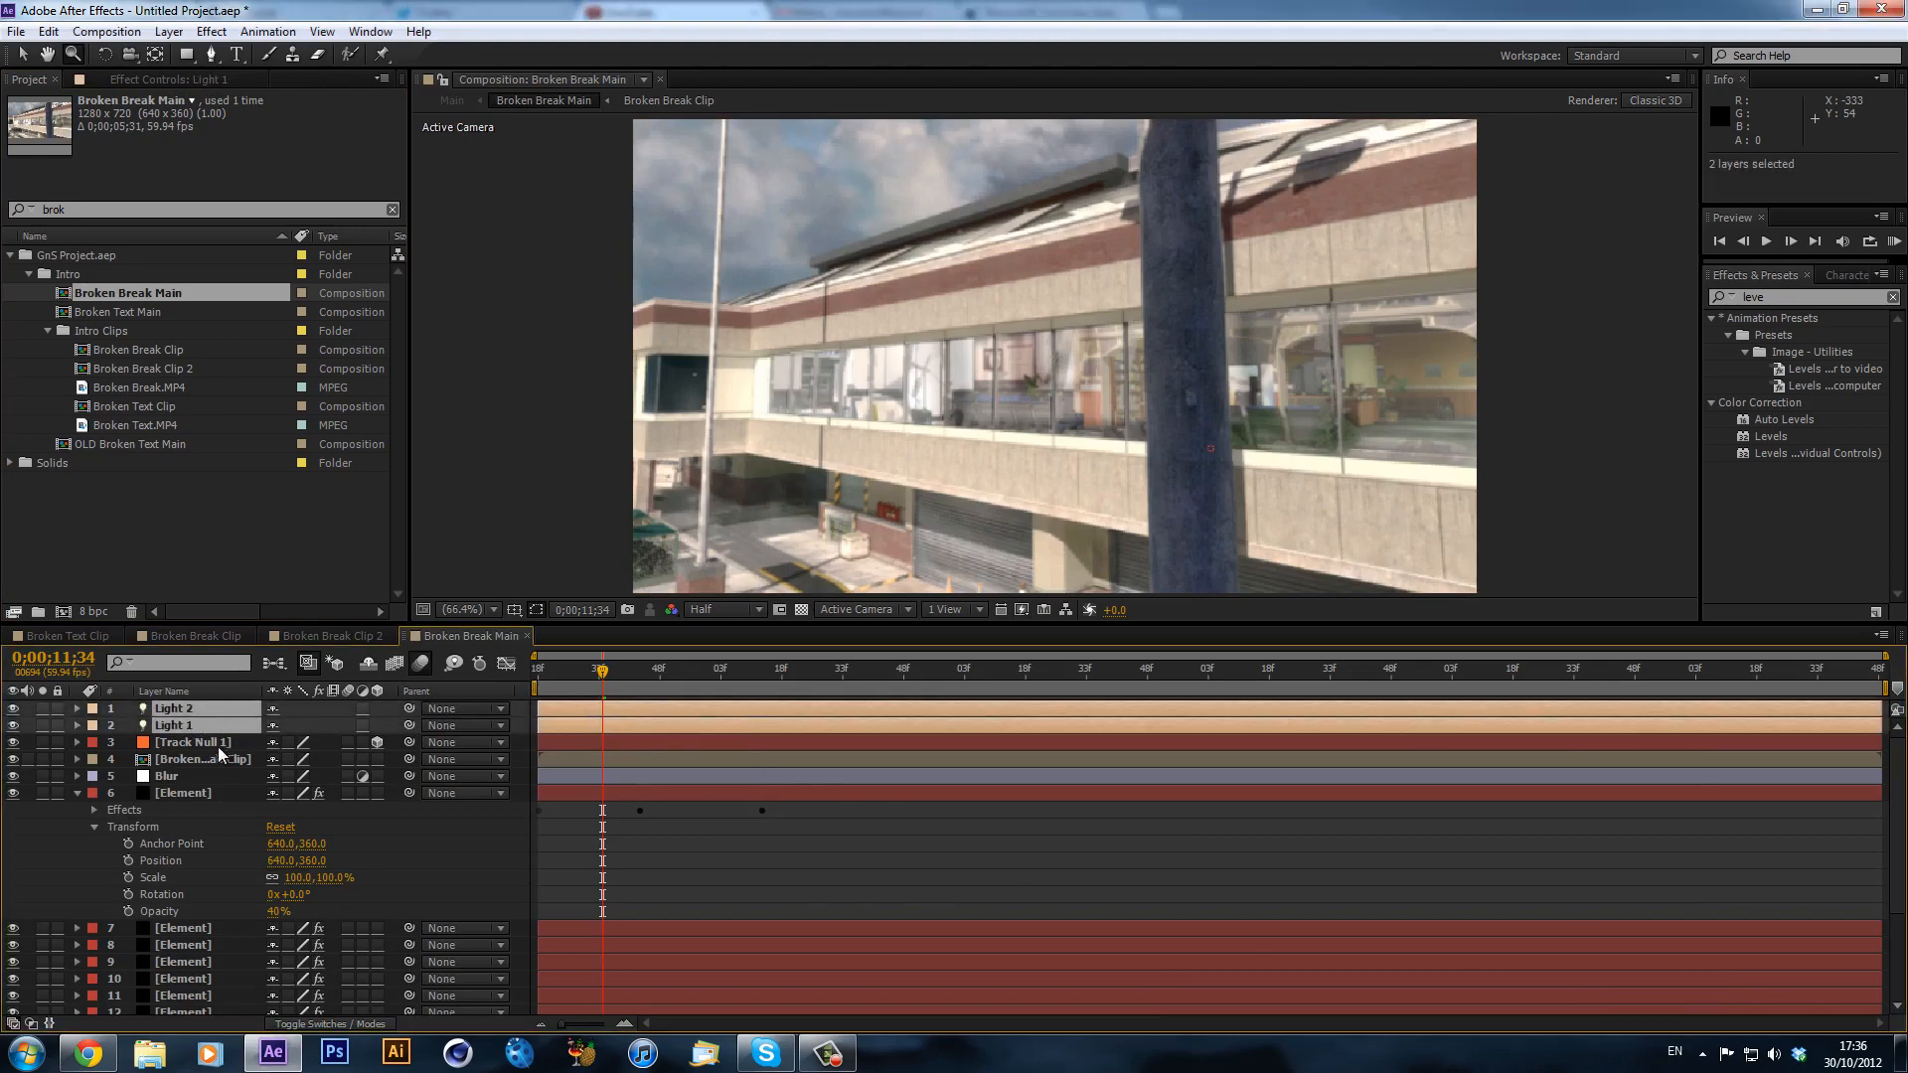
shift+click(206, 791)
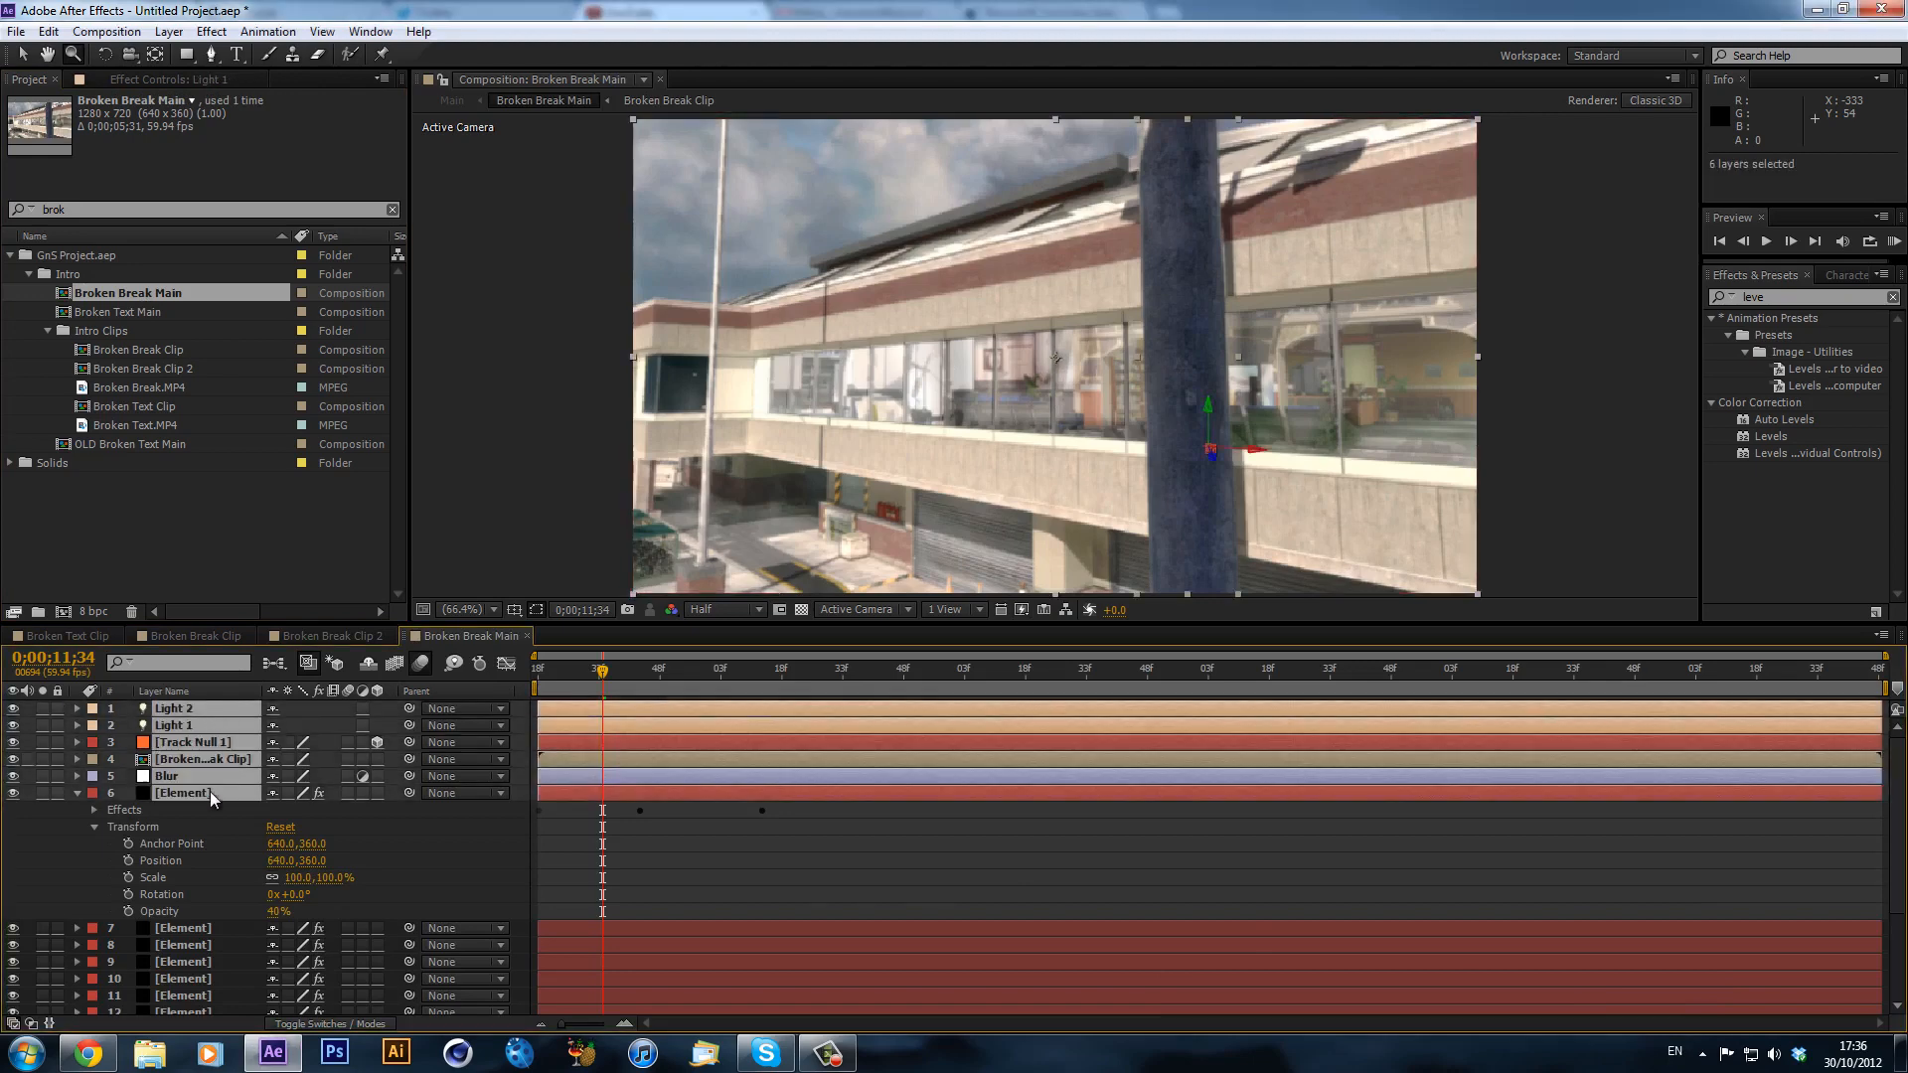
scroll(1507, 835, down, 3)
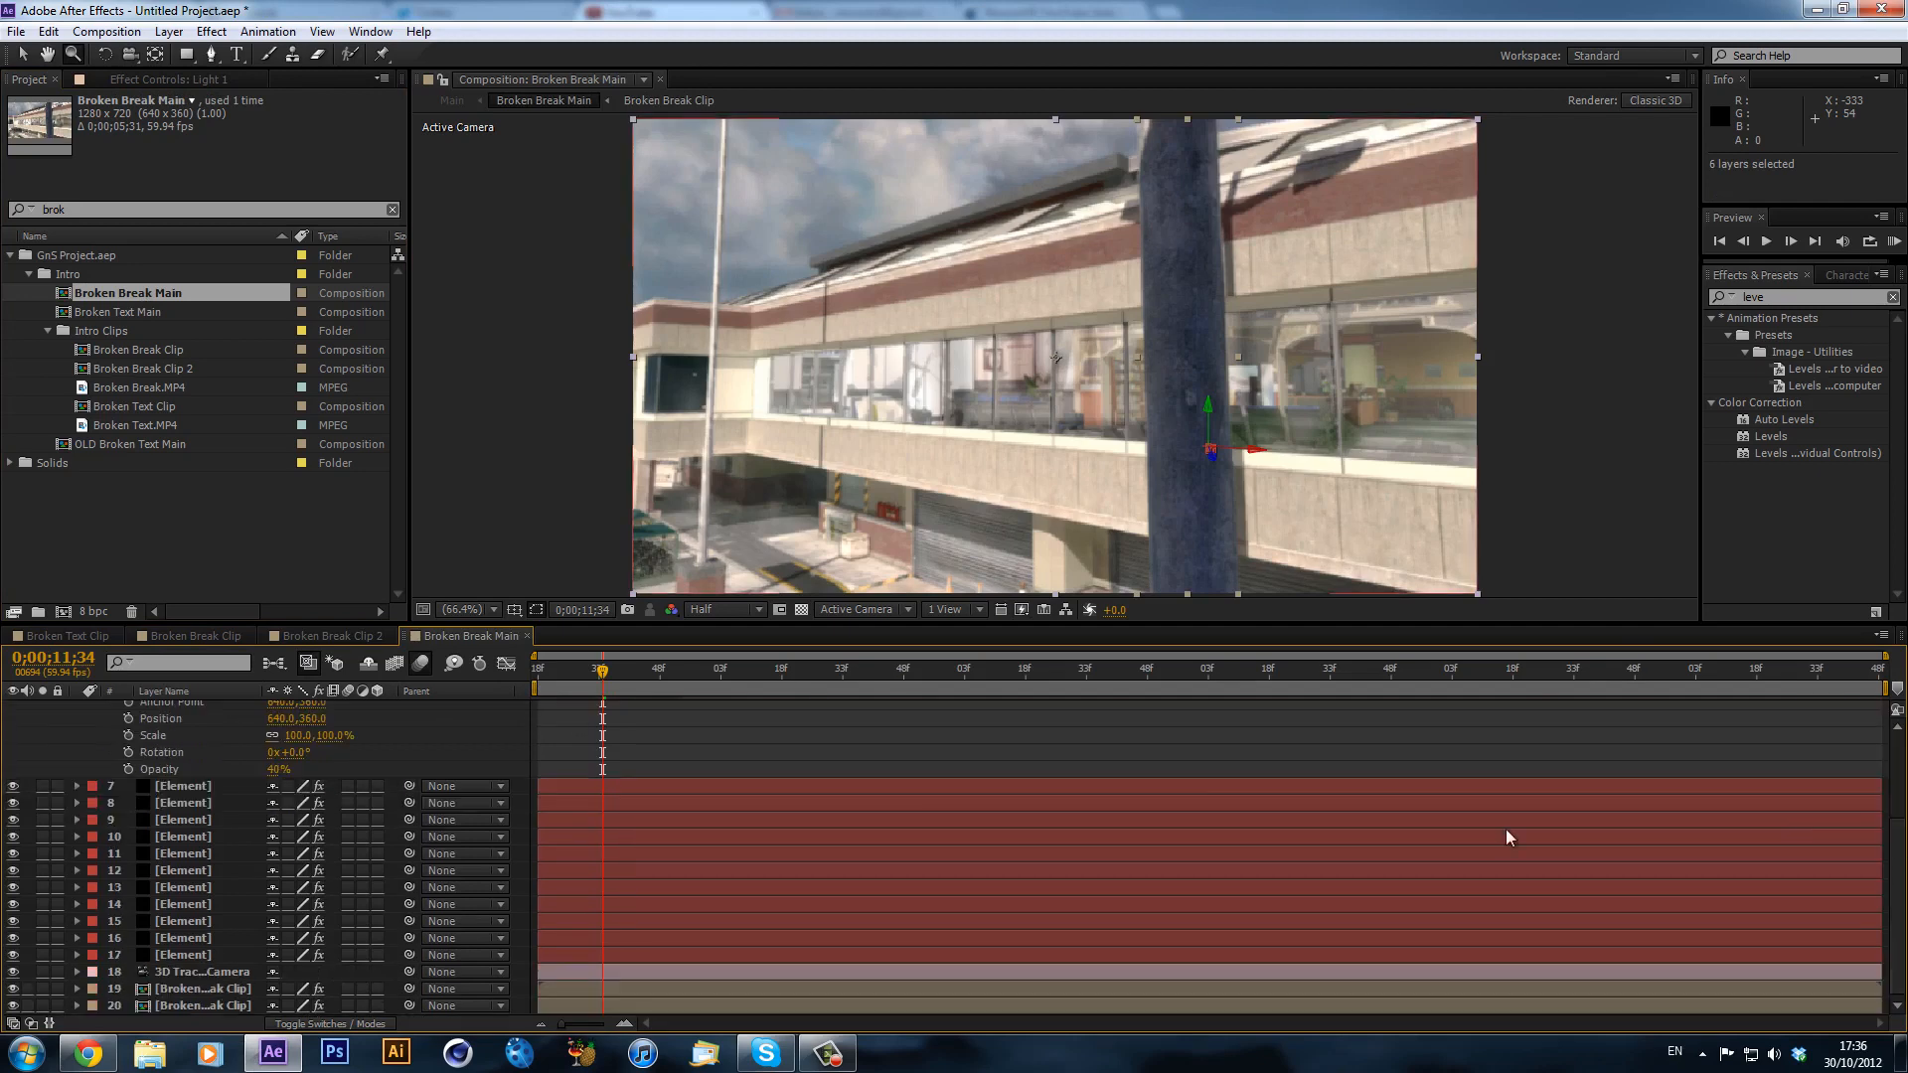
shift+click(196, 939)
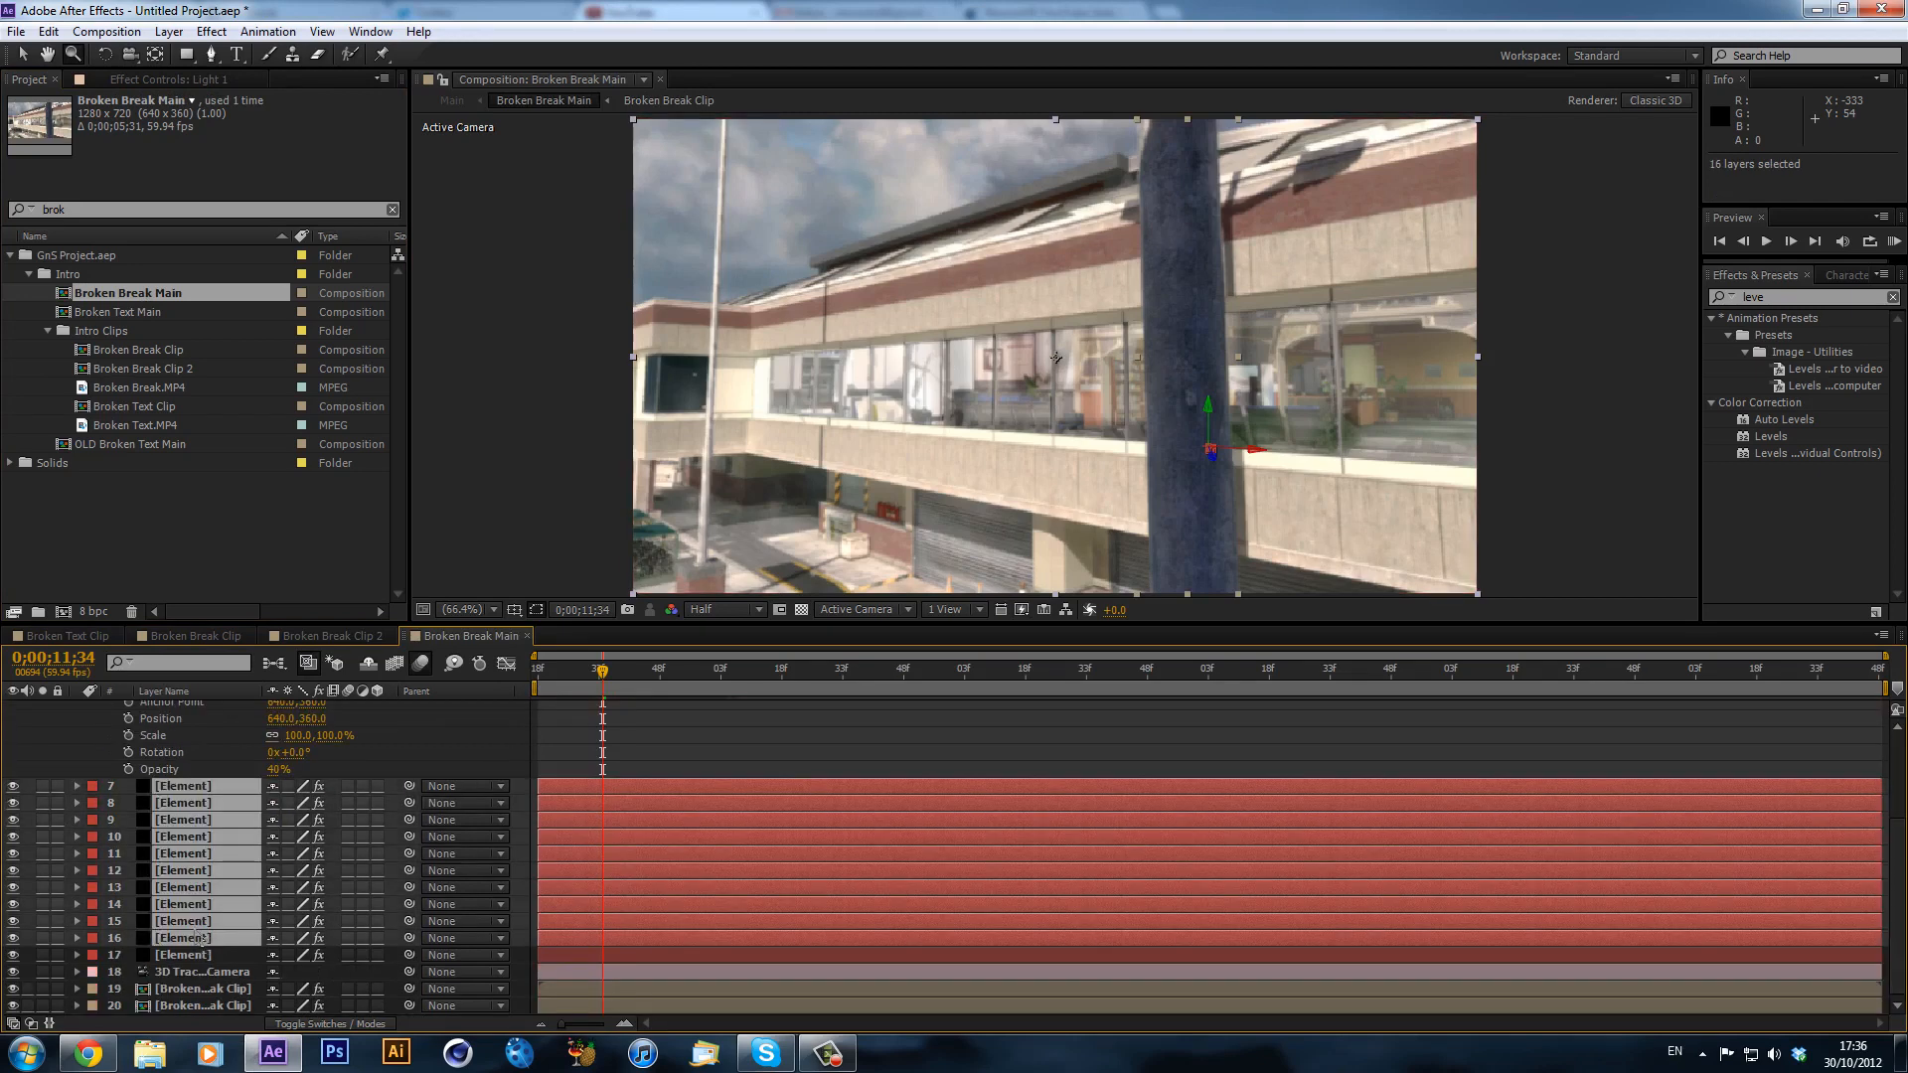
key(Delete)
click(190, 708)
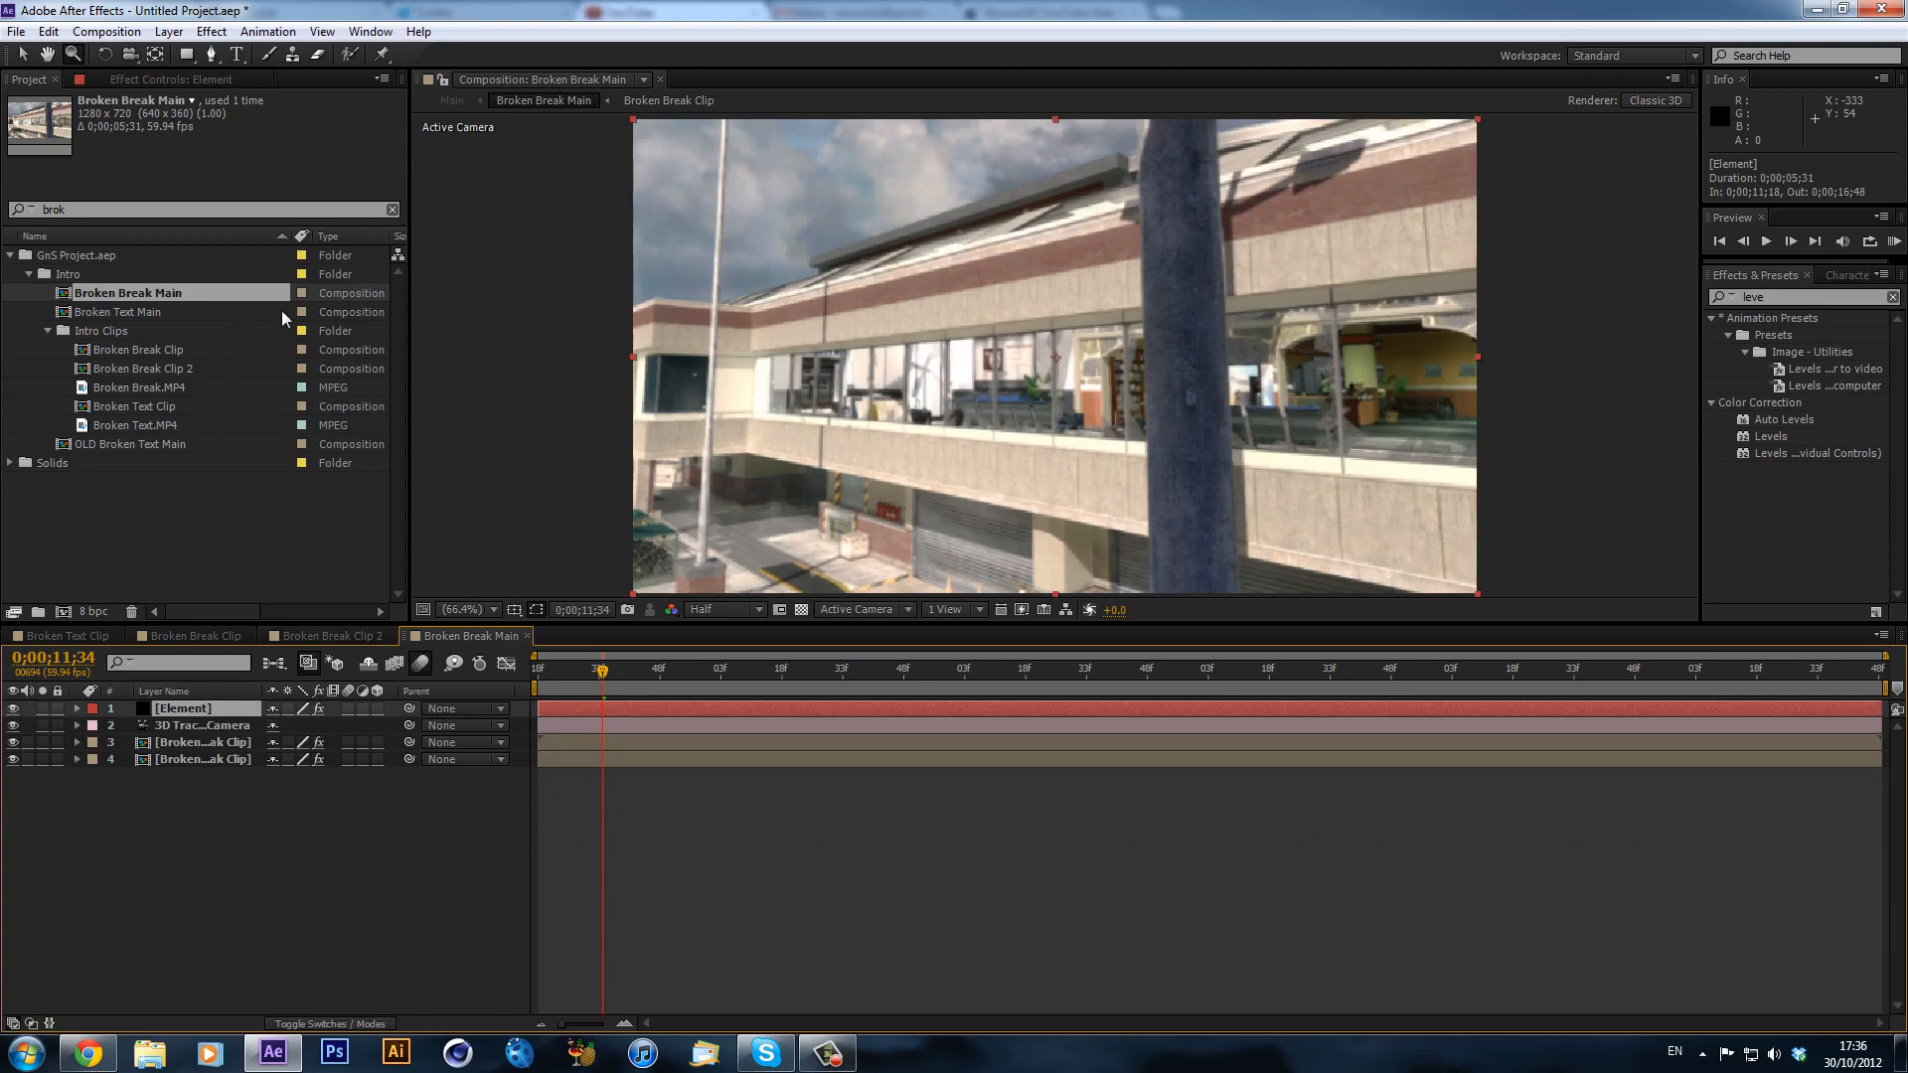
mouse_move(602, 672)
mouse_down()
mouse_move(707, 676)
mouse_move(600, 676)
mouse_up()
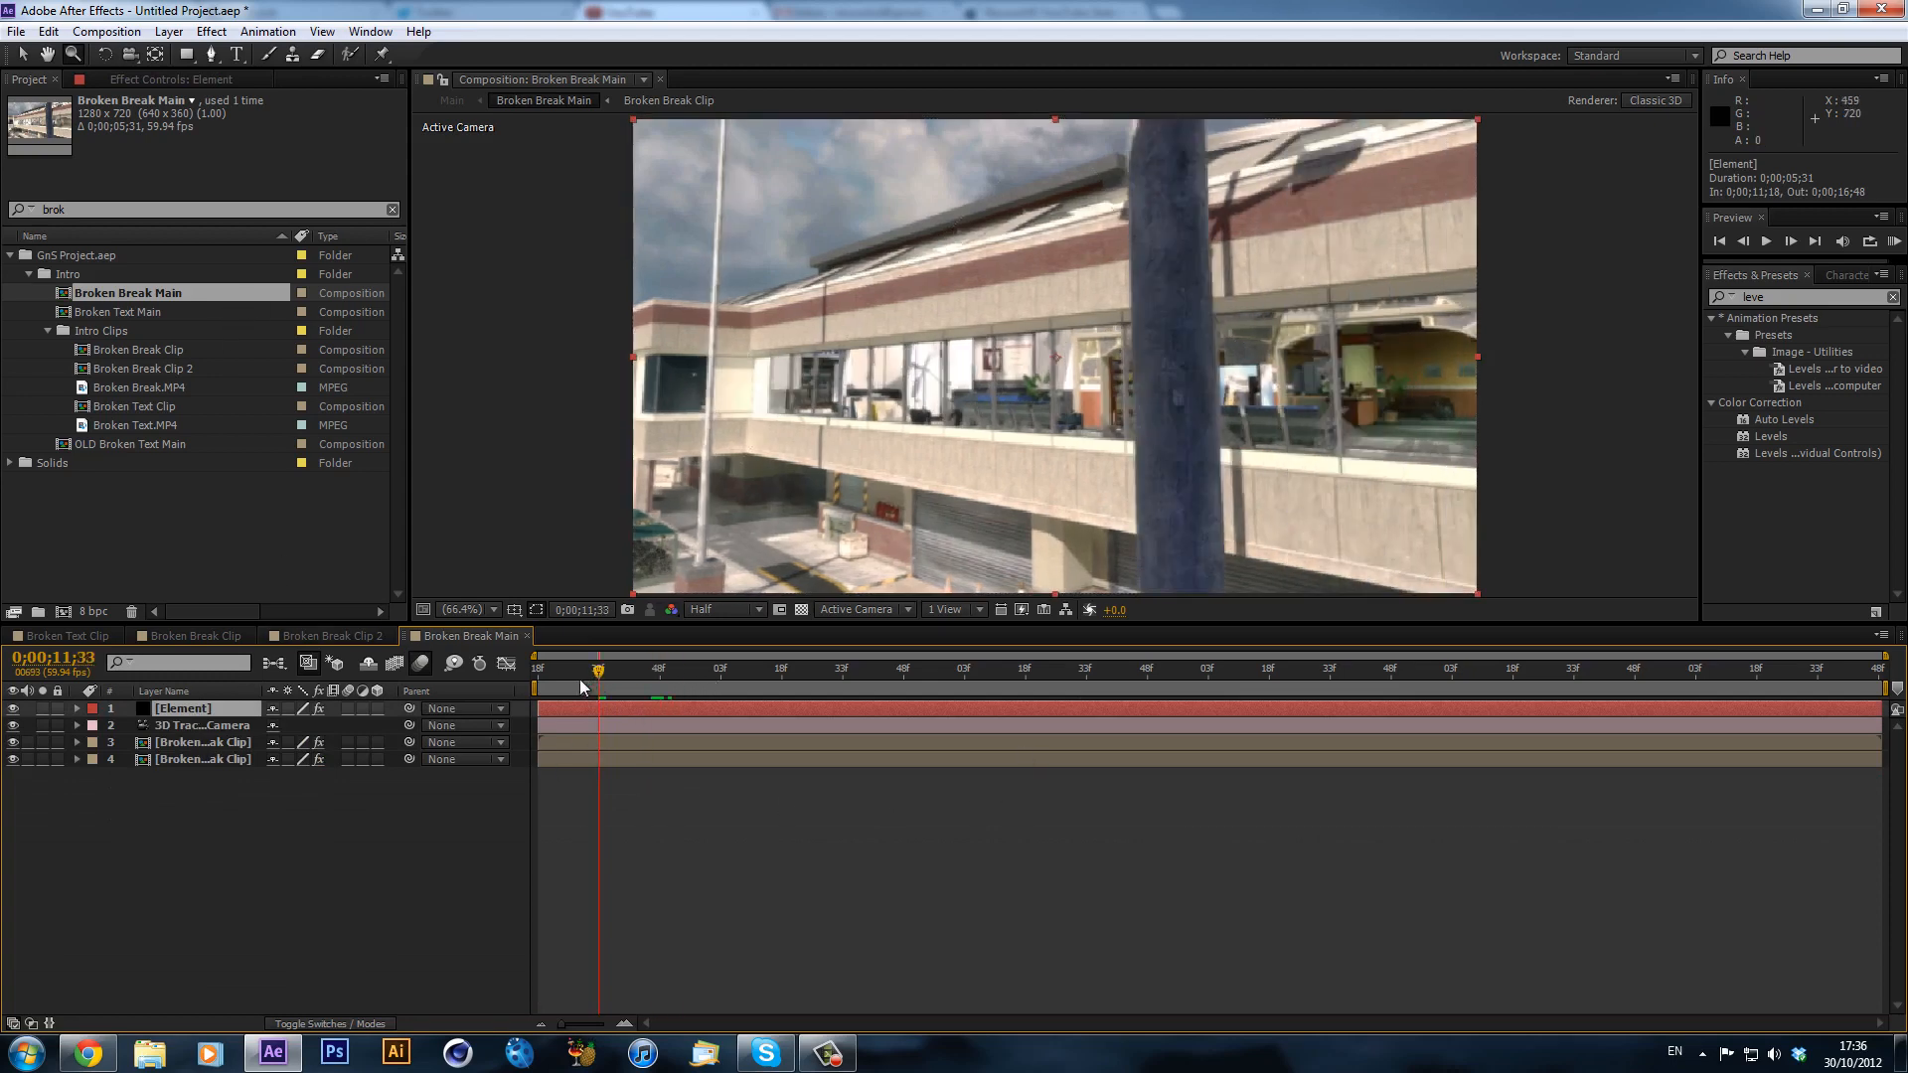
- Undo the deletion, delete the same layers except Element layer 6, and scrub back to the first frame
key(ctrl+z)
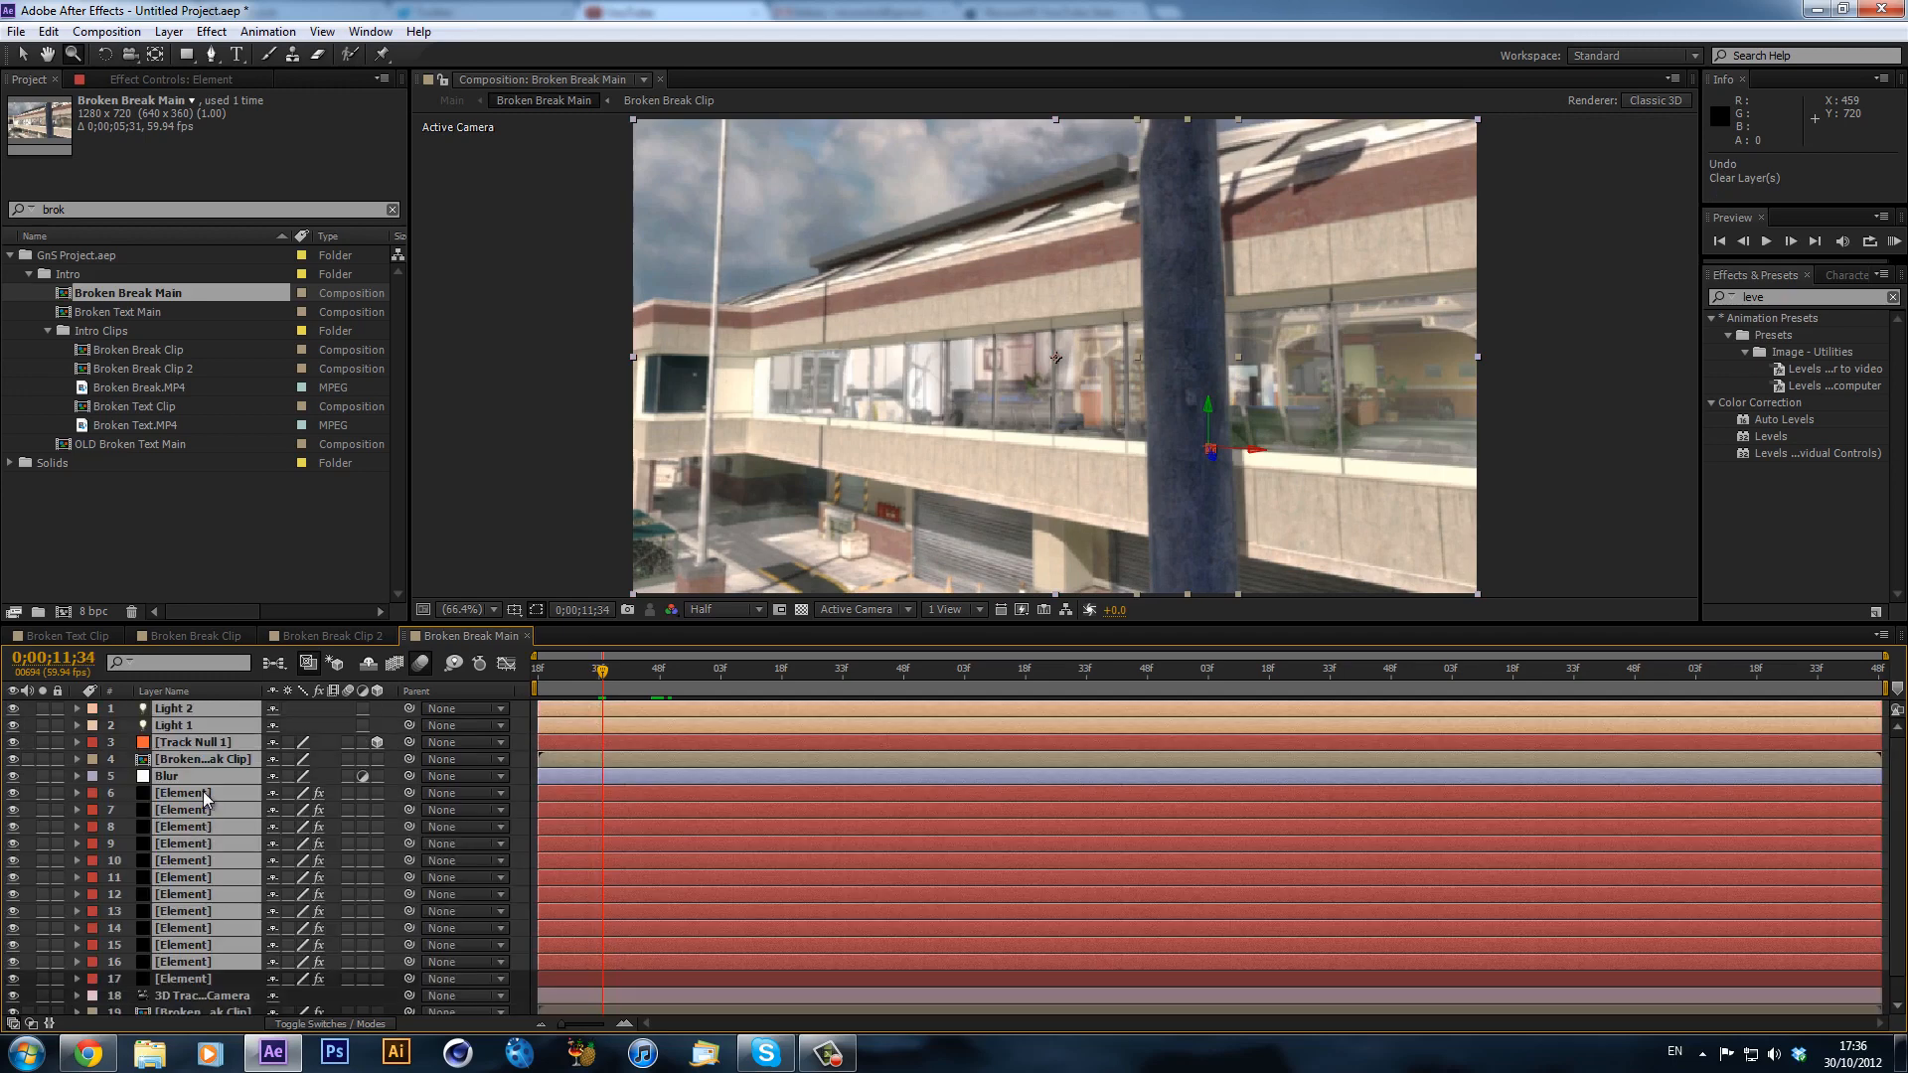
ctrl+click(206, 791)
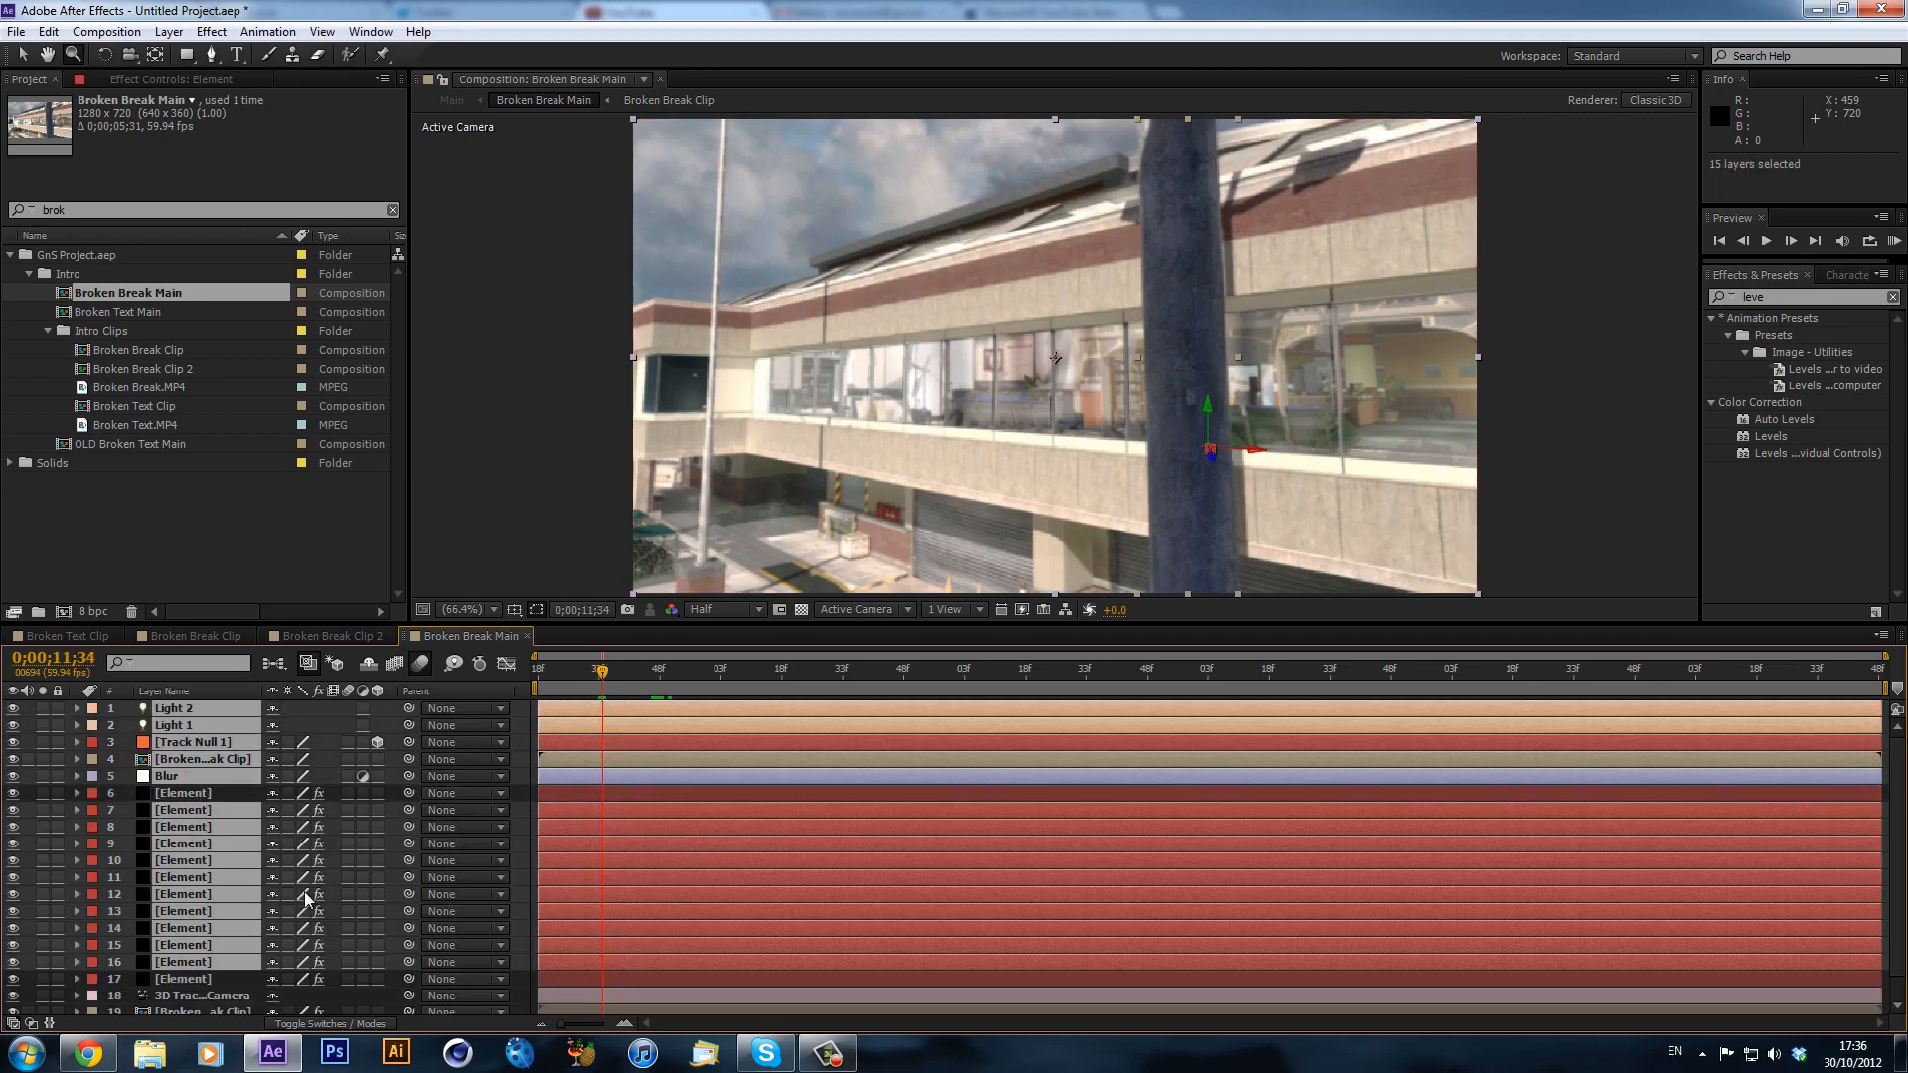
key(Delete)
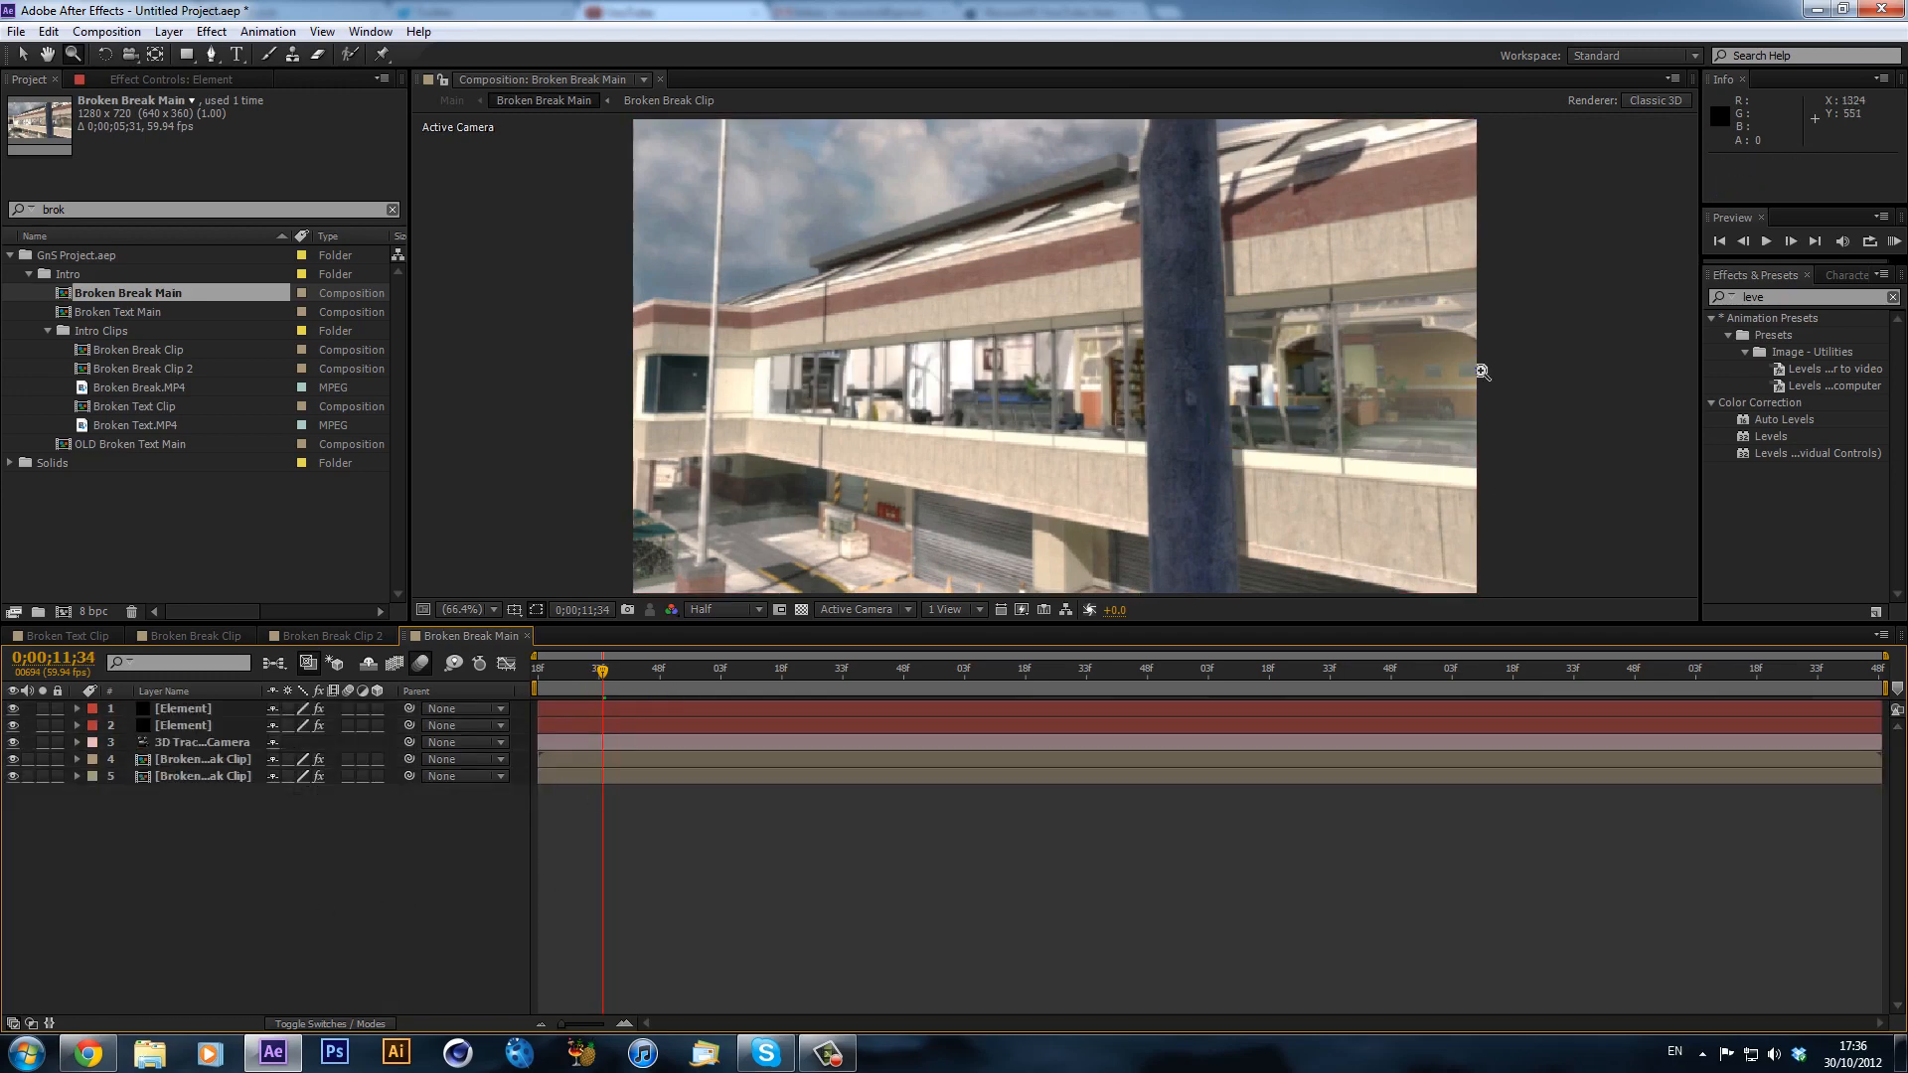
click(24, 56)
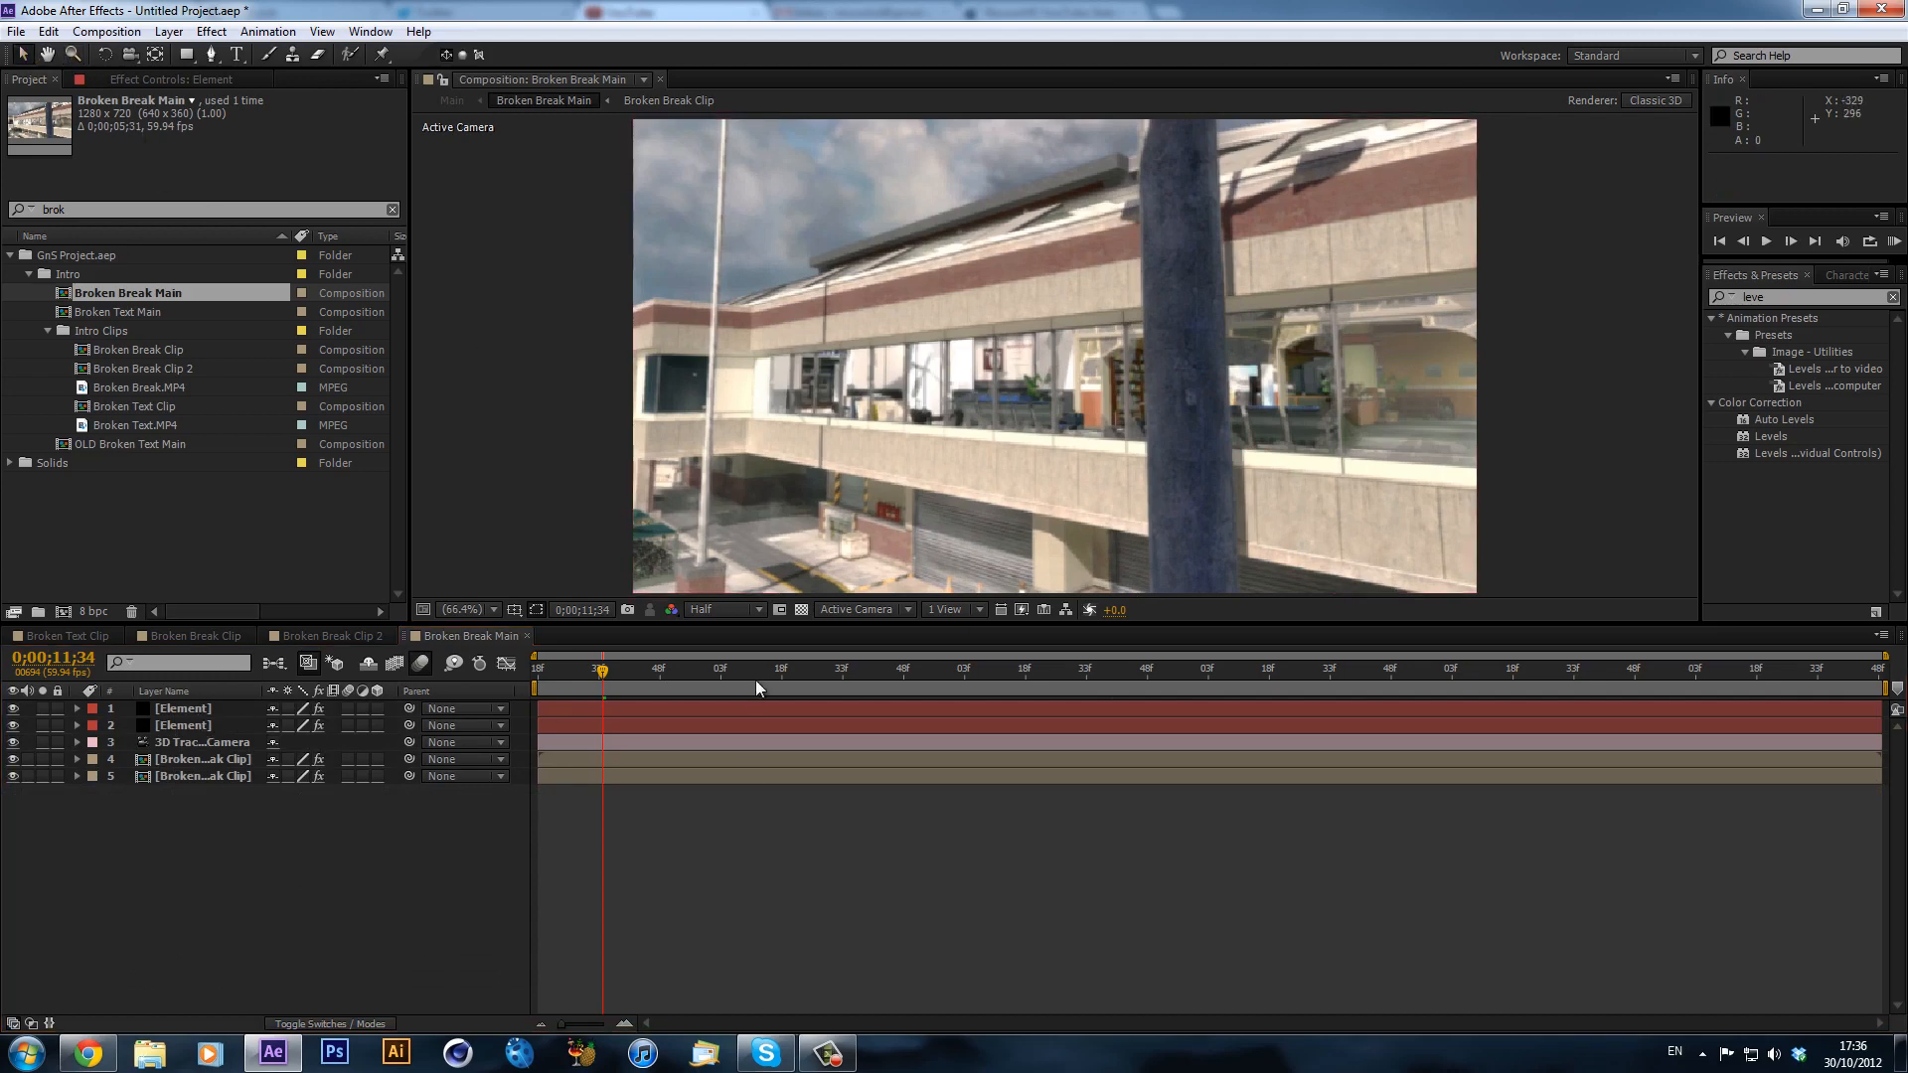
drag(755, 679, 454, 676)
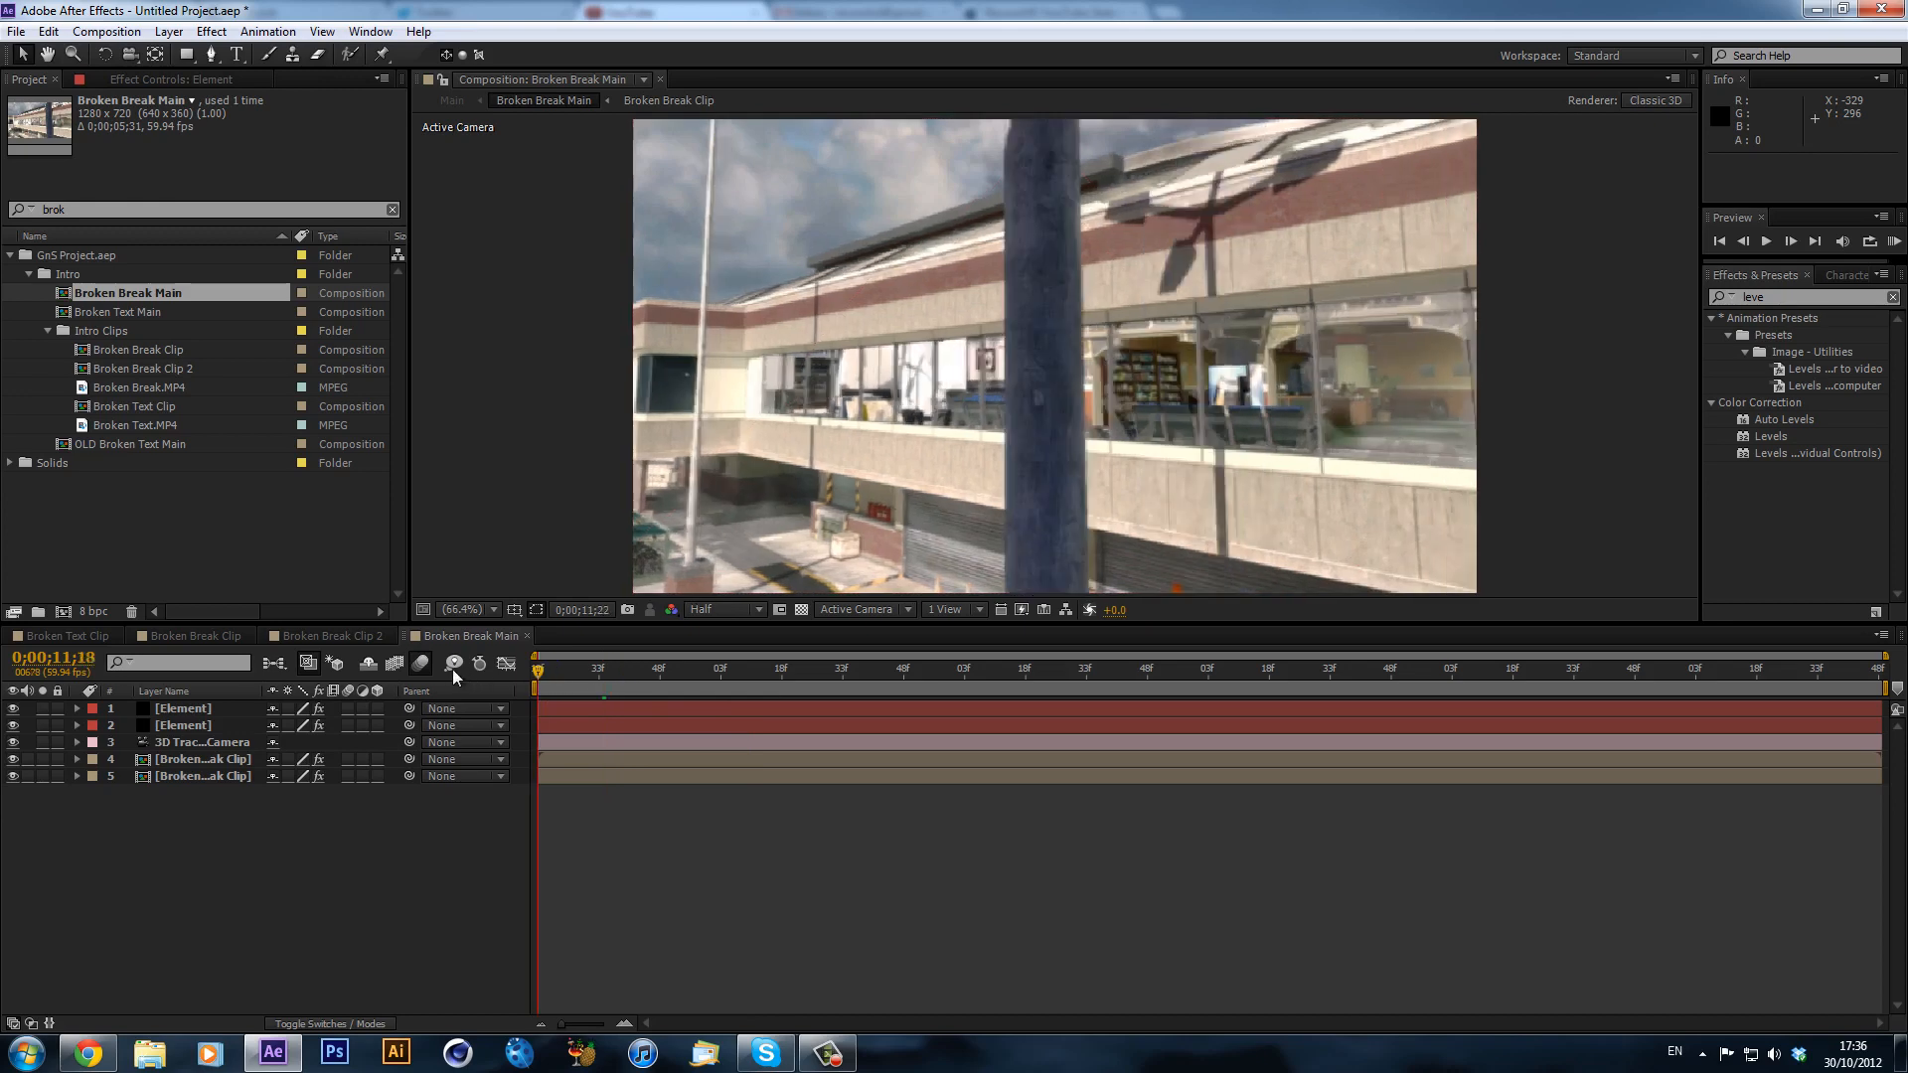
- Reveal the keyframes of both Element layers and delete all keyframes of the second Element layer
click(630, 708)
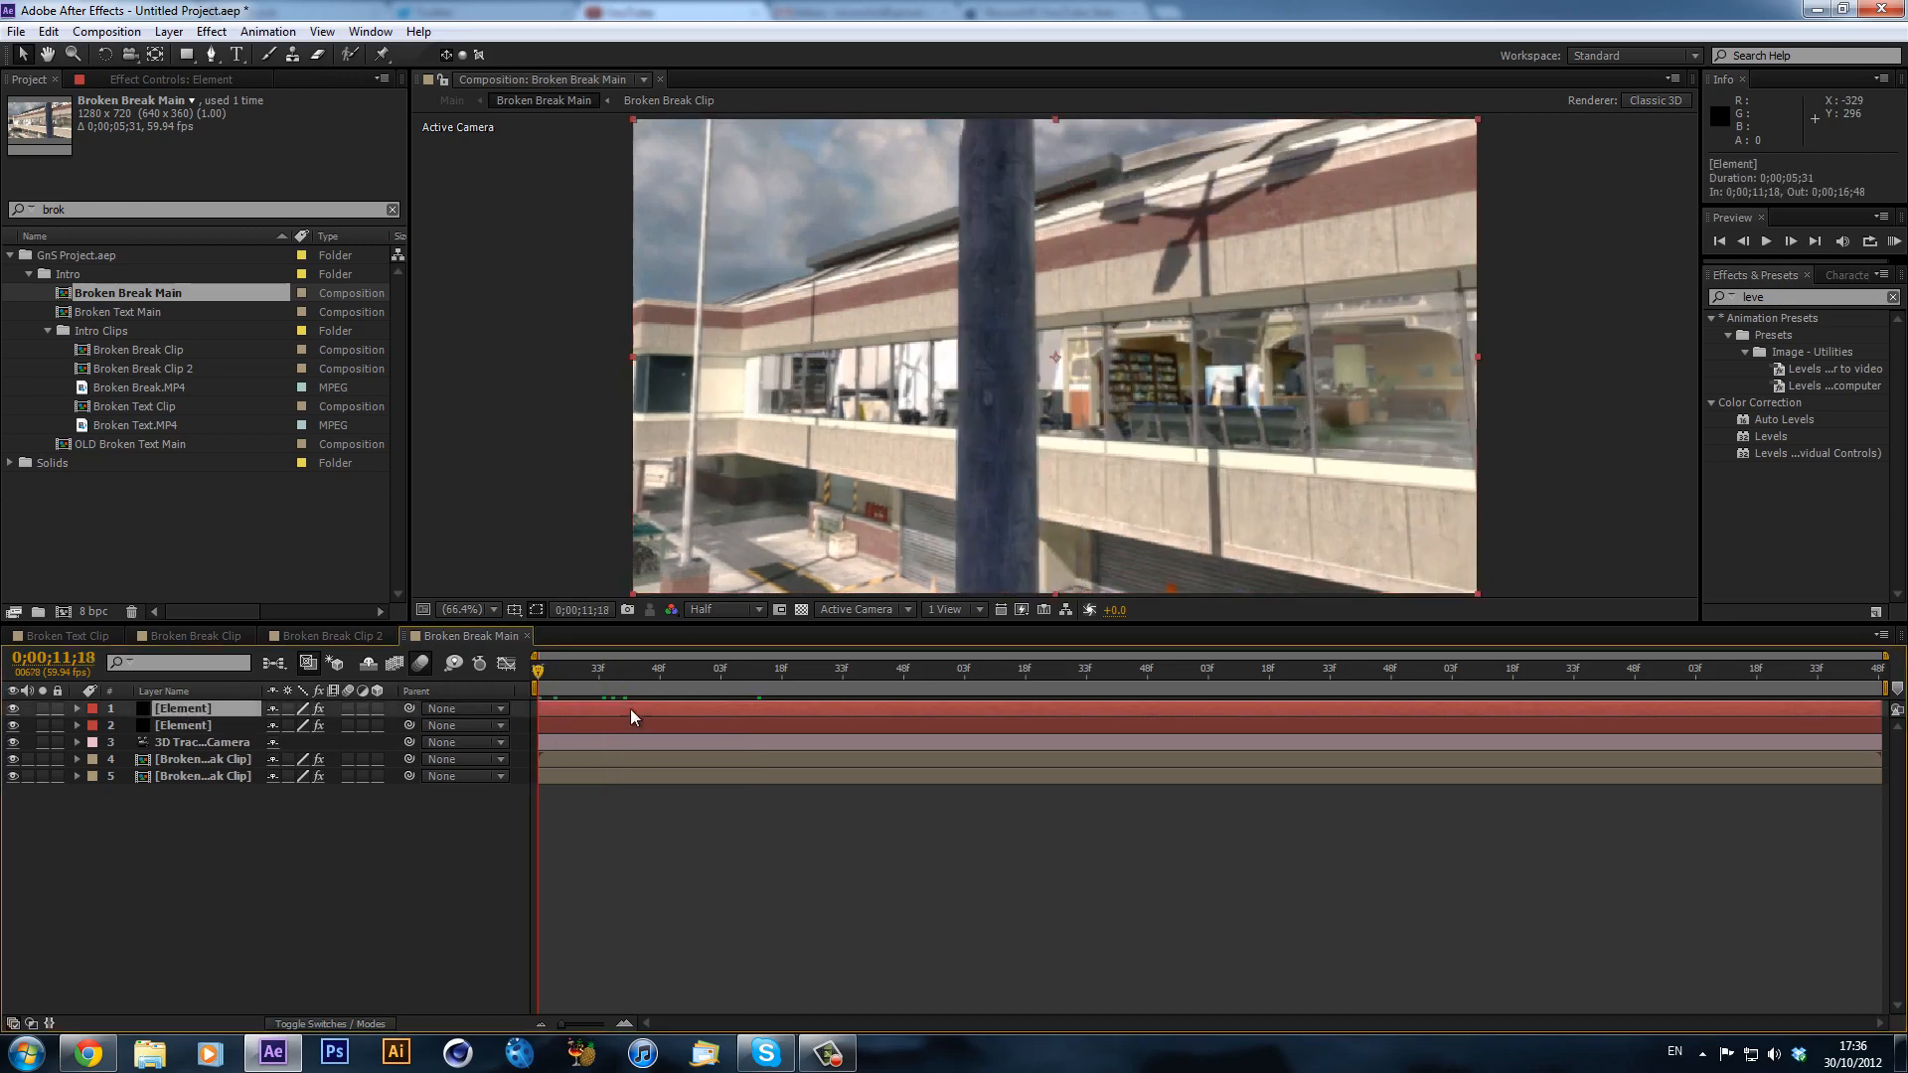
key(u)
click(600, 810)
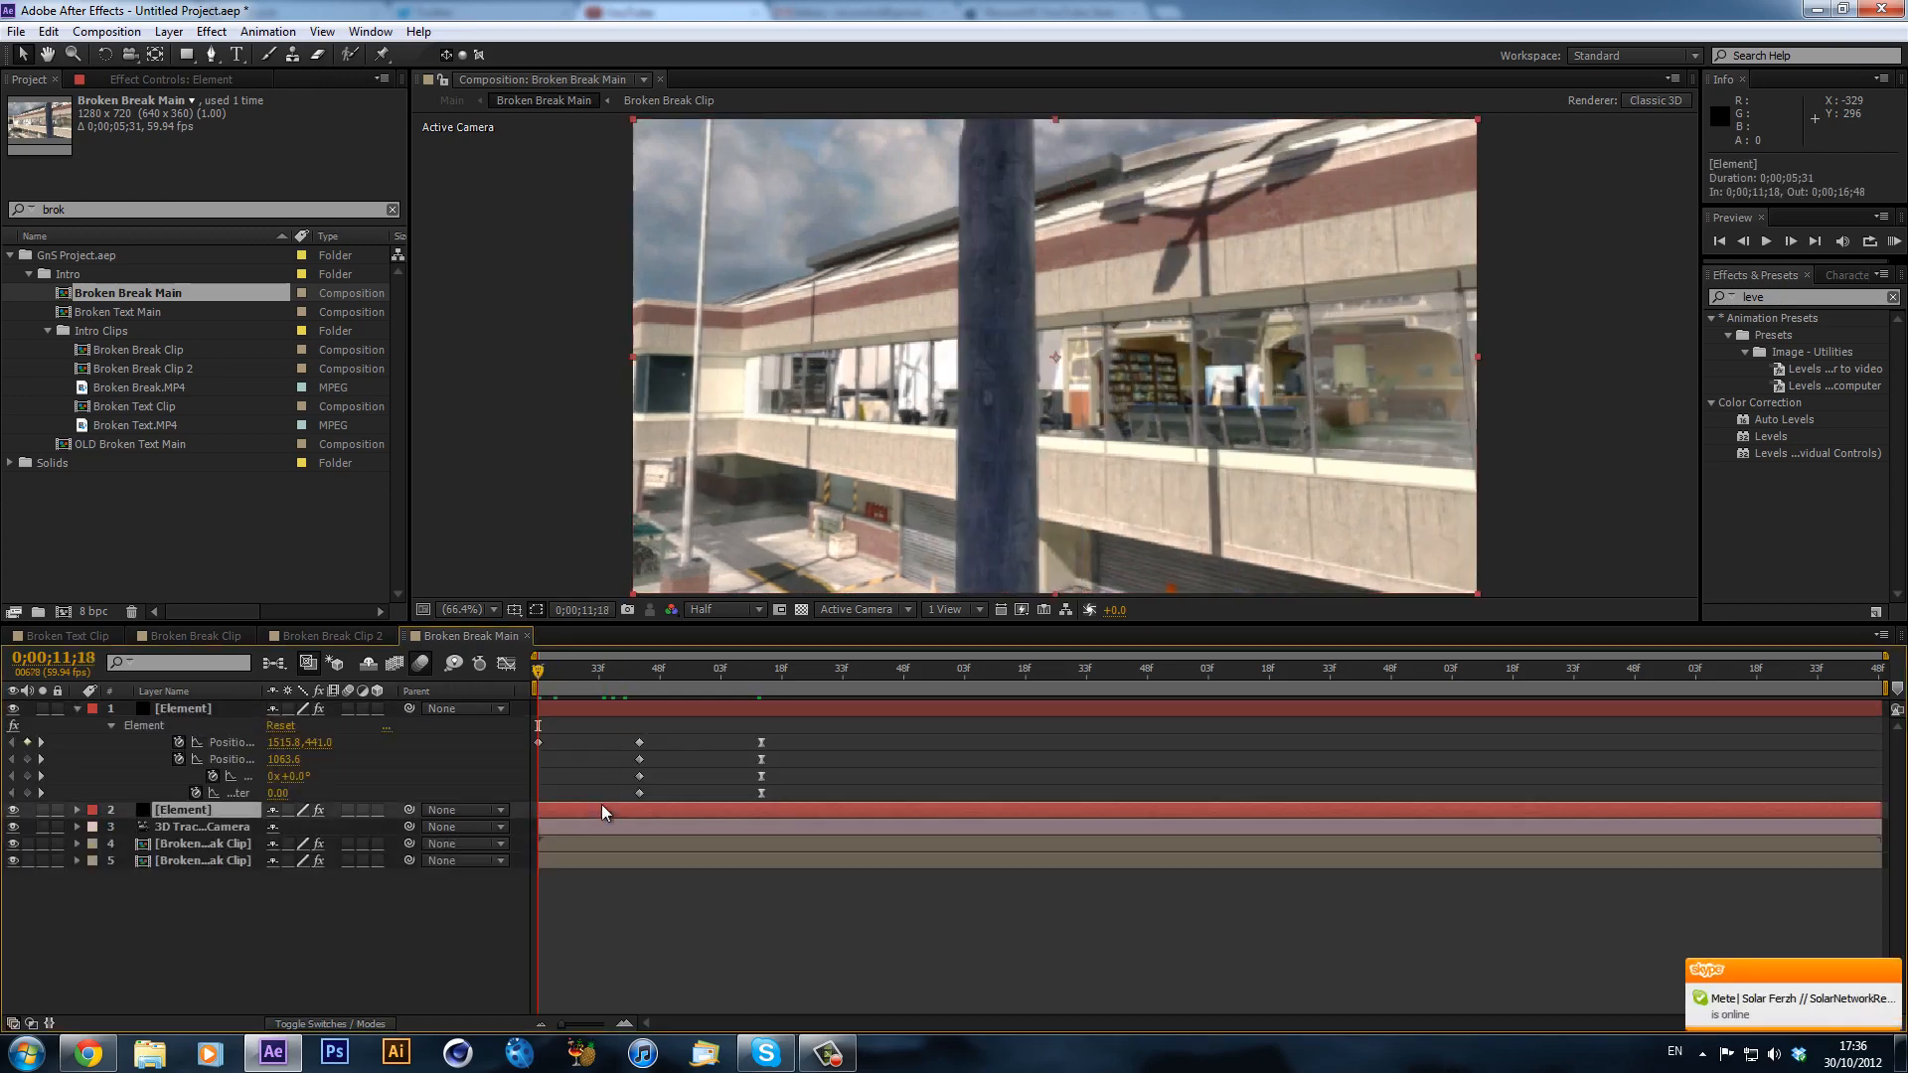
key(u)
drag(618, 831, 904, 909)
key(Delete)
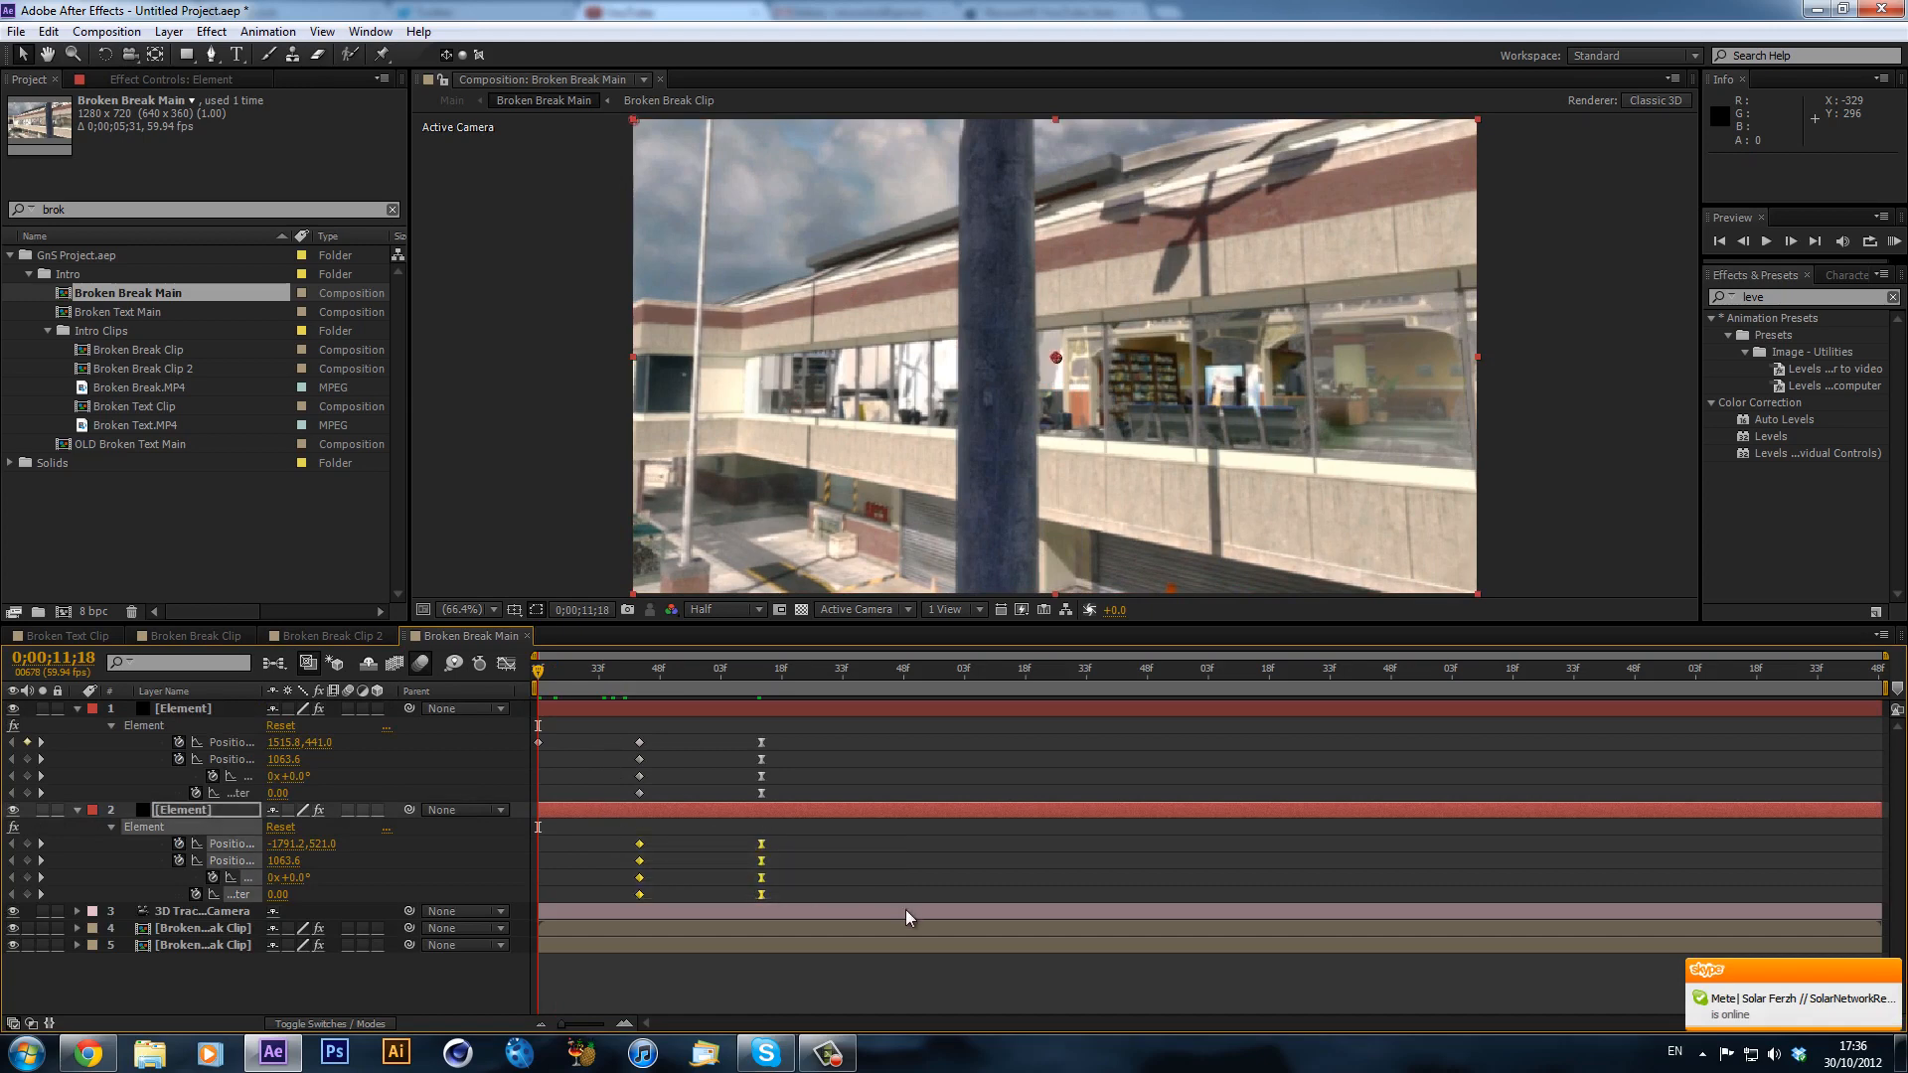
- Try deleting the first Element layer of Broken Break Main, and undo the deletion
click(618, 707)
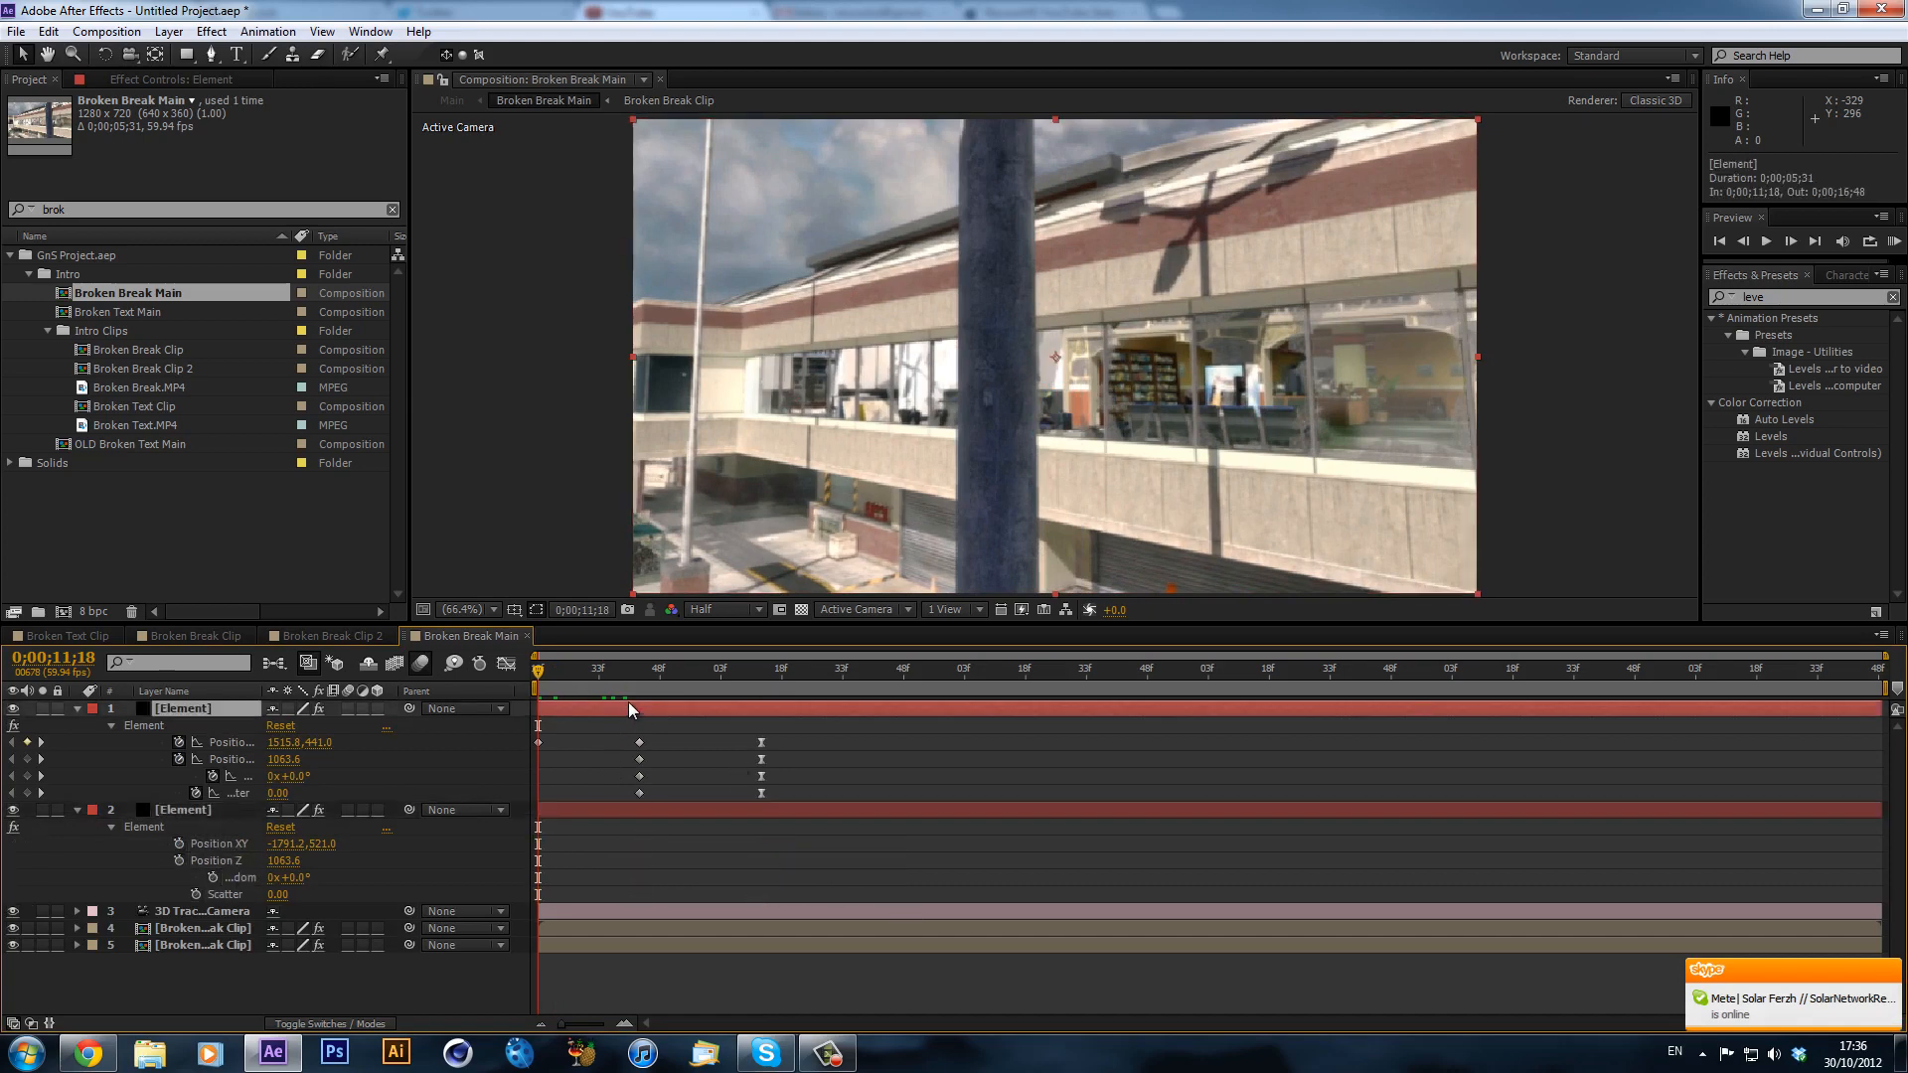
key(Delete)
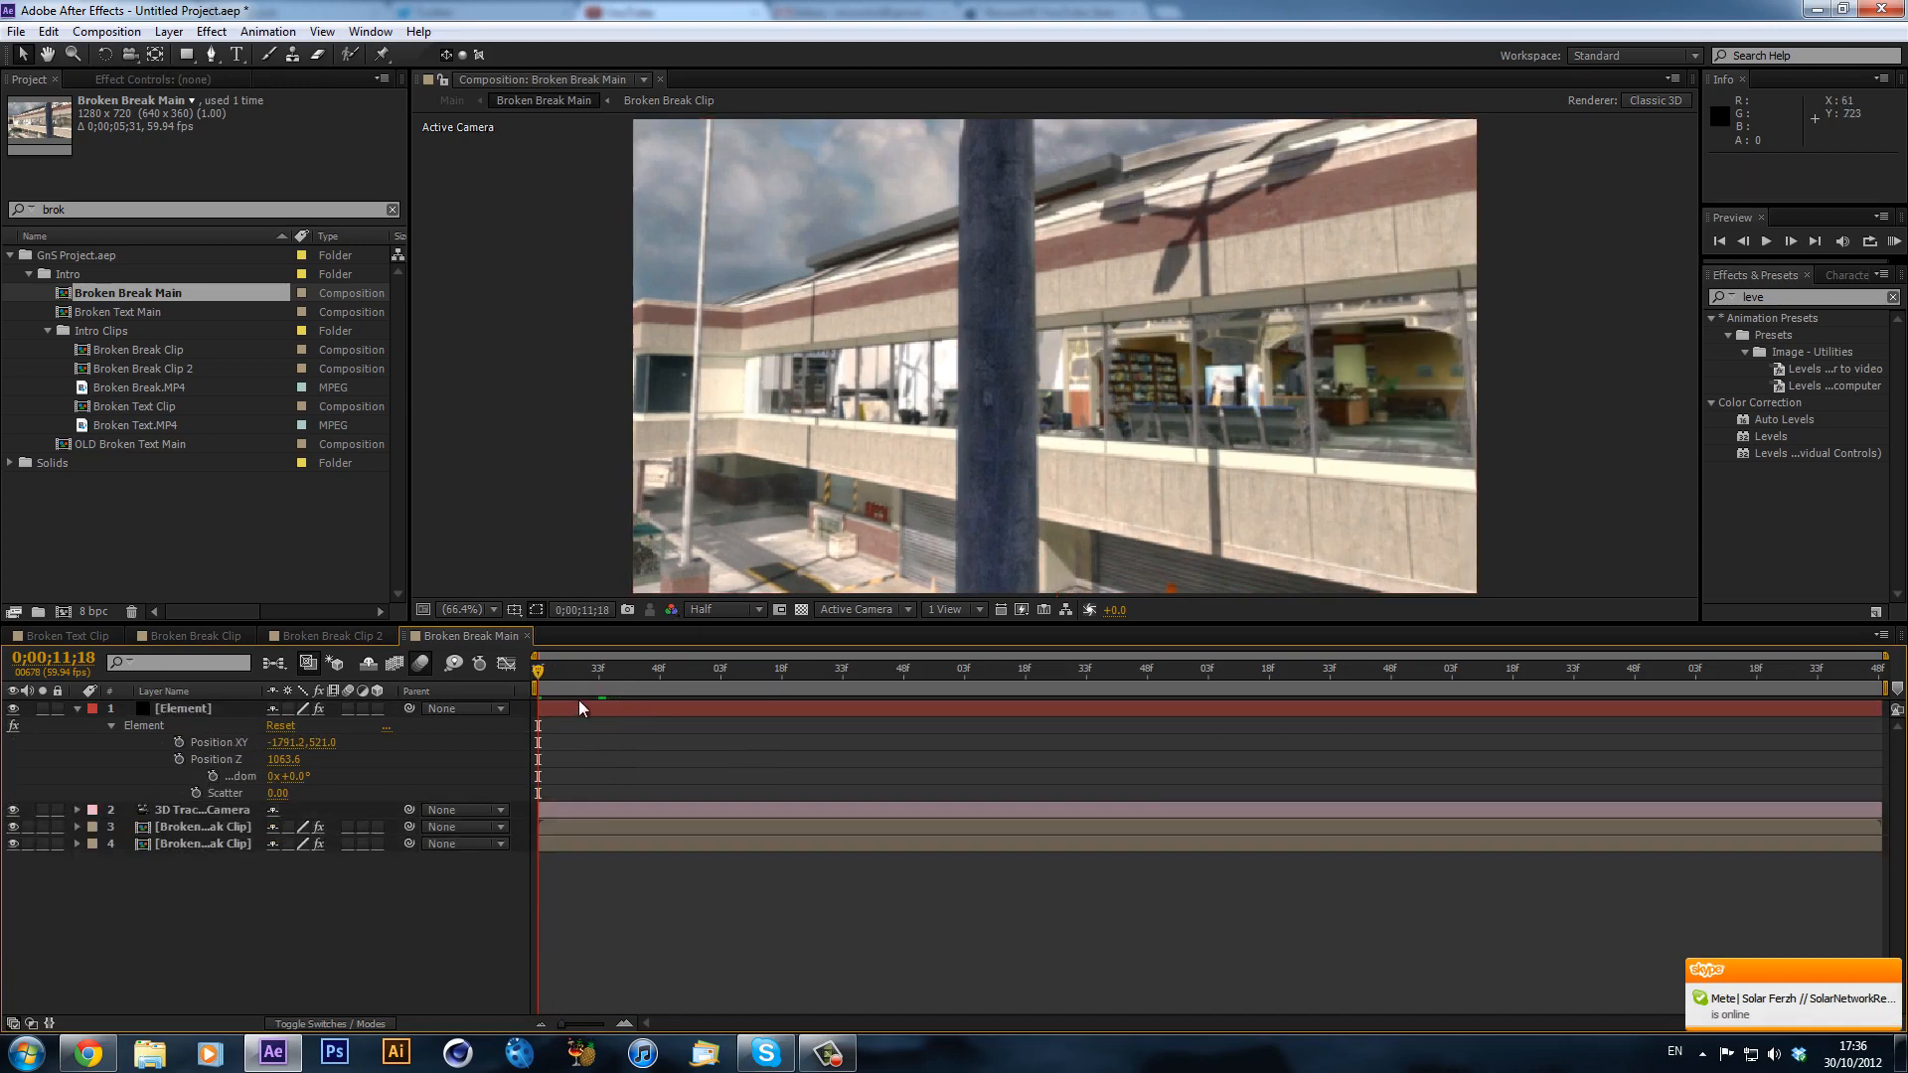
key(ctrl+z)
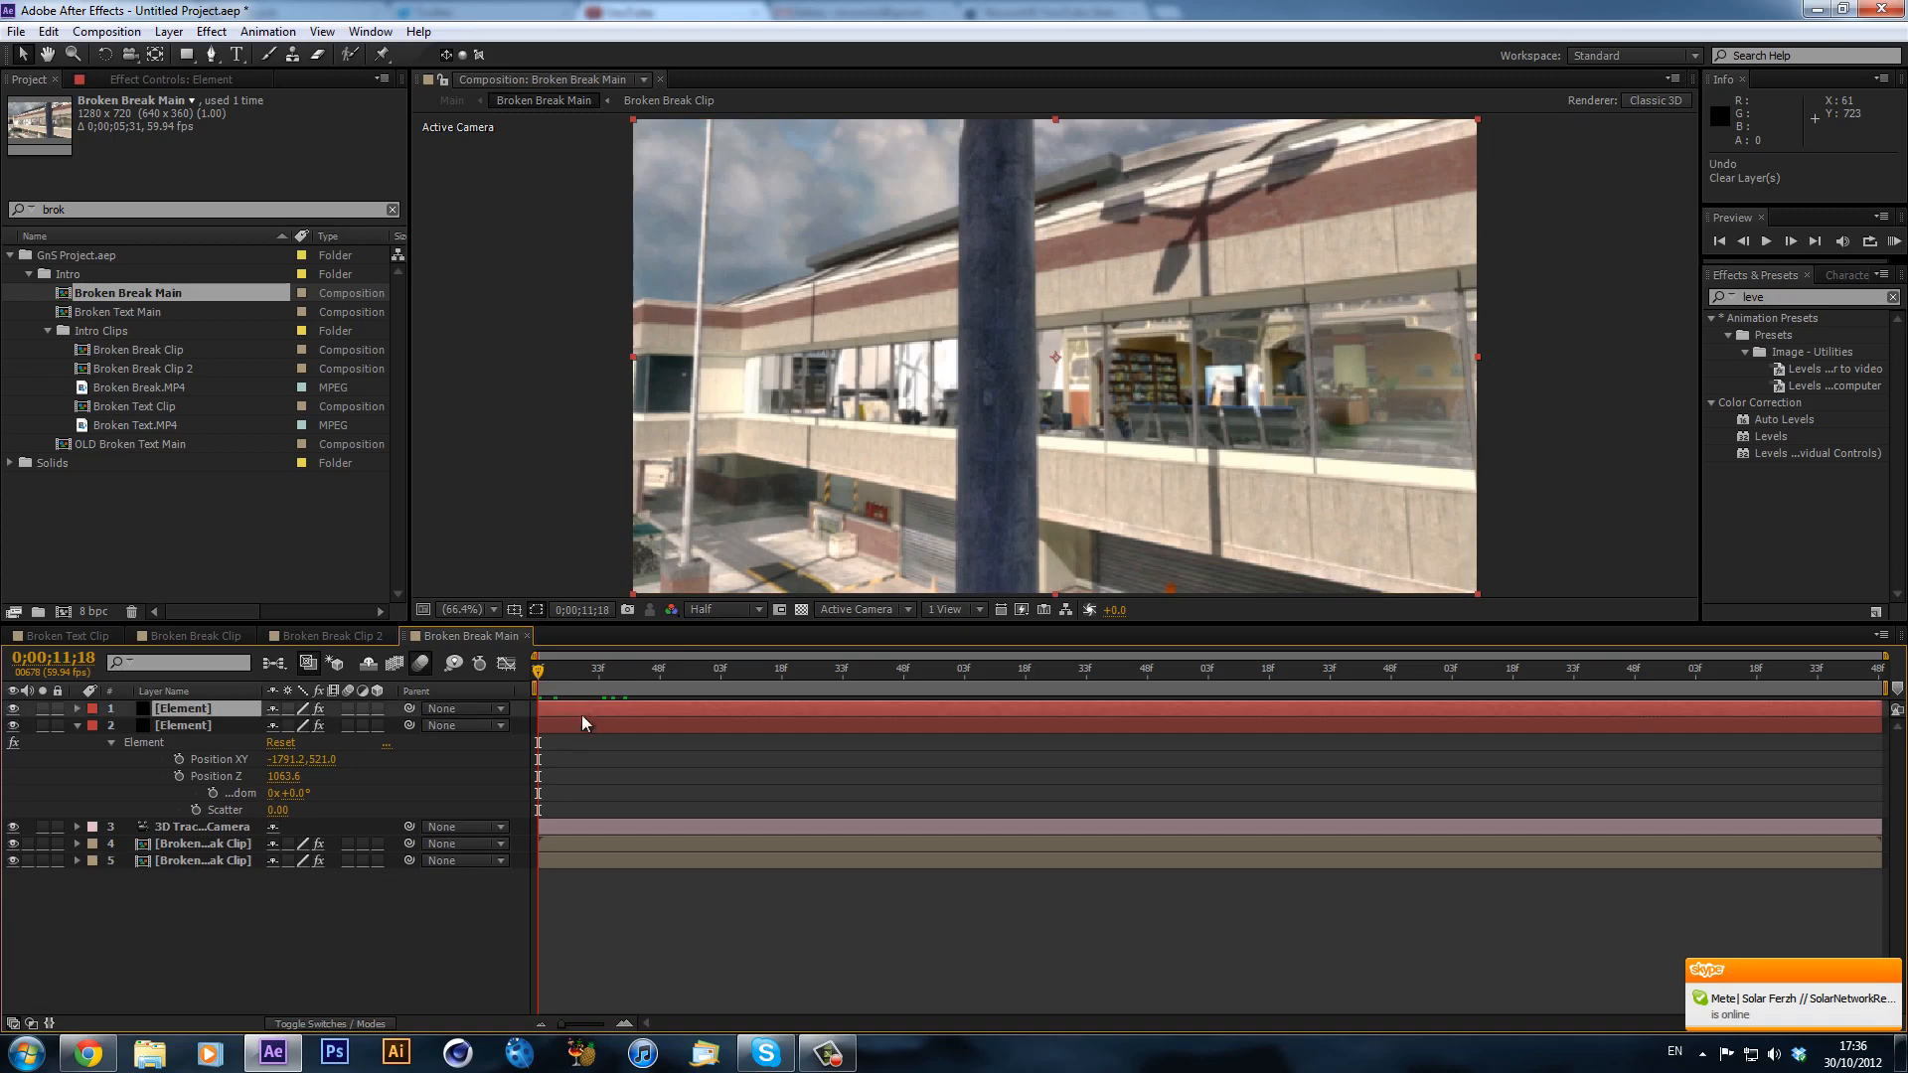
- Delete the second Element layer from Broken Break Main and return to the composition's first frame
click(653, 724)
key(u)
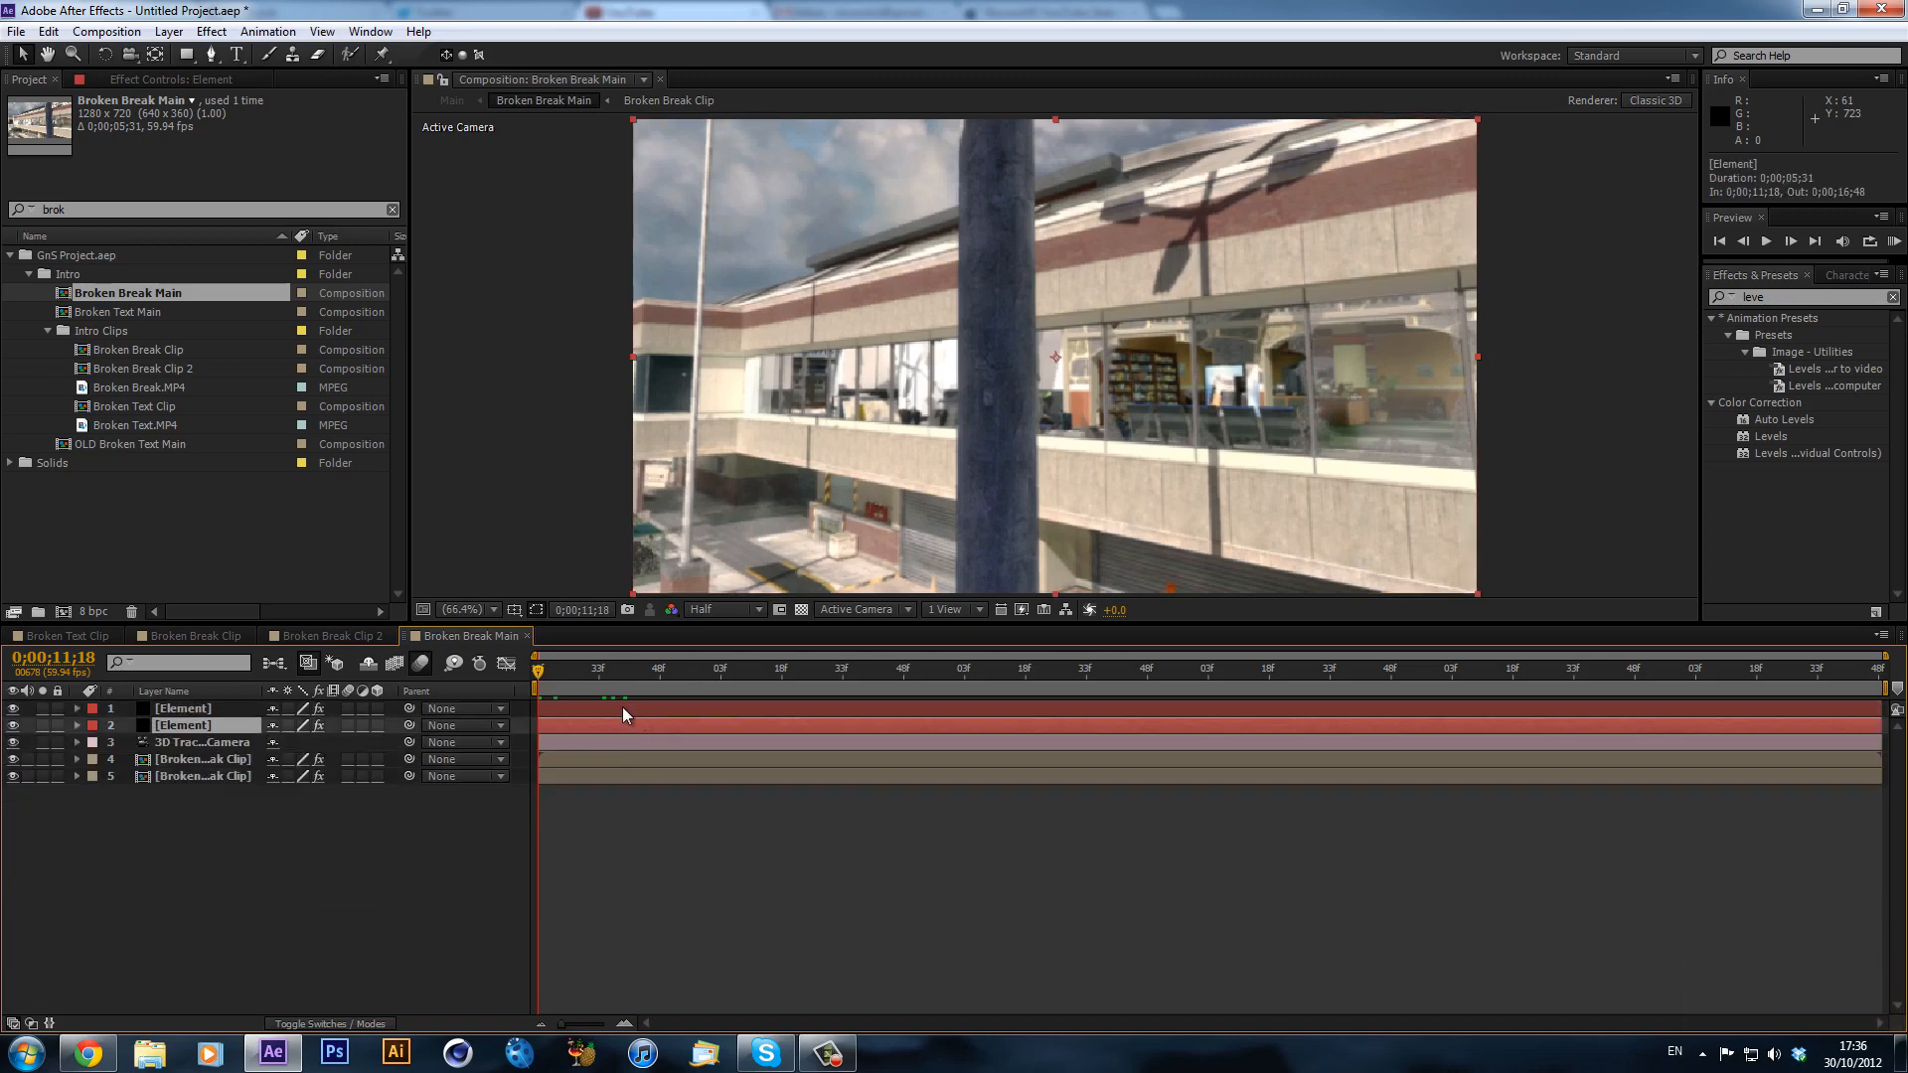
click(623, 708)
key(Delete)
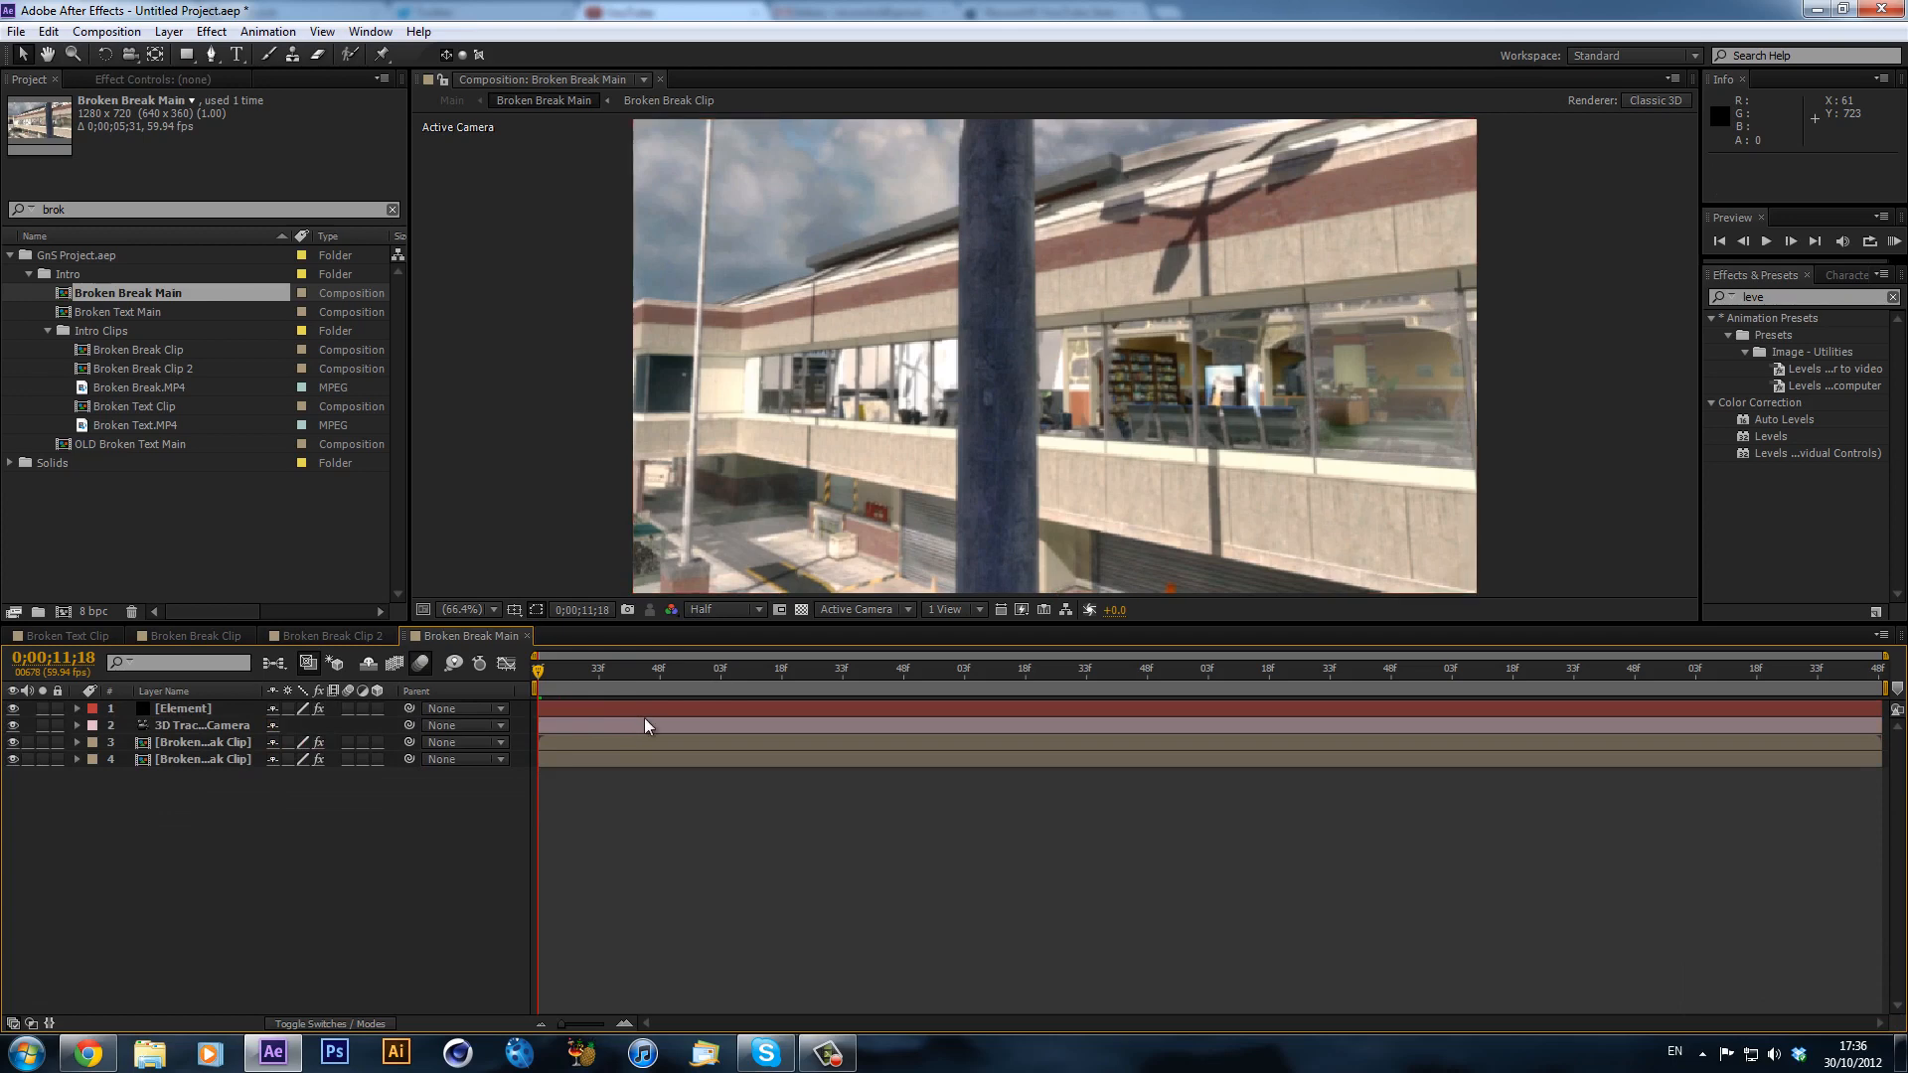
drag(541, 668, 483, 701)
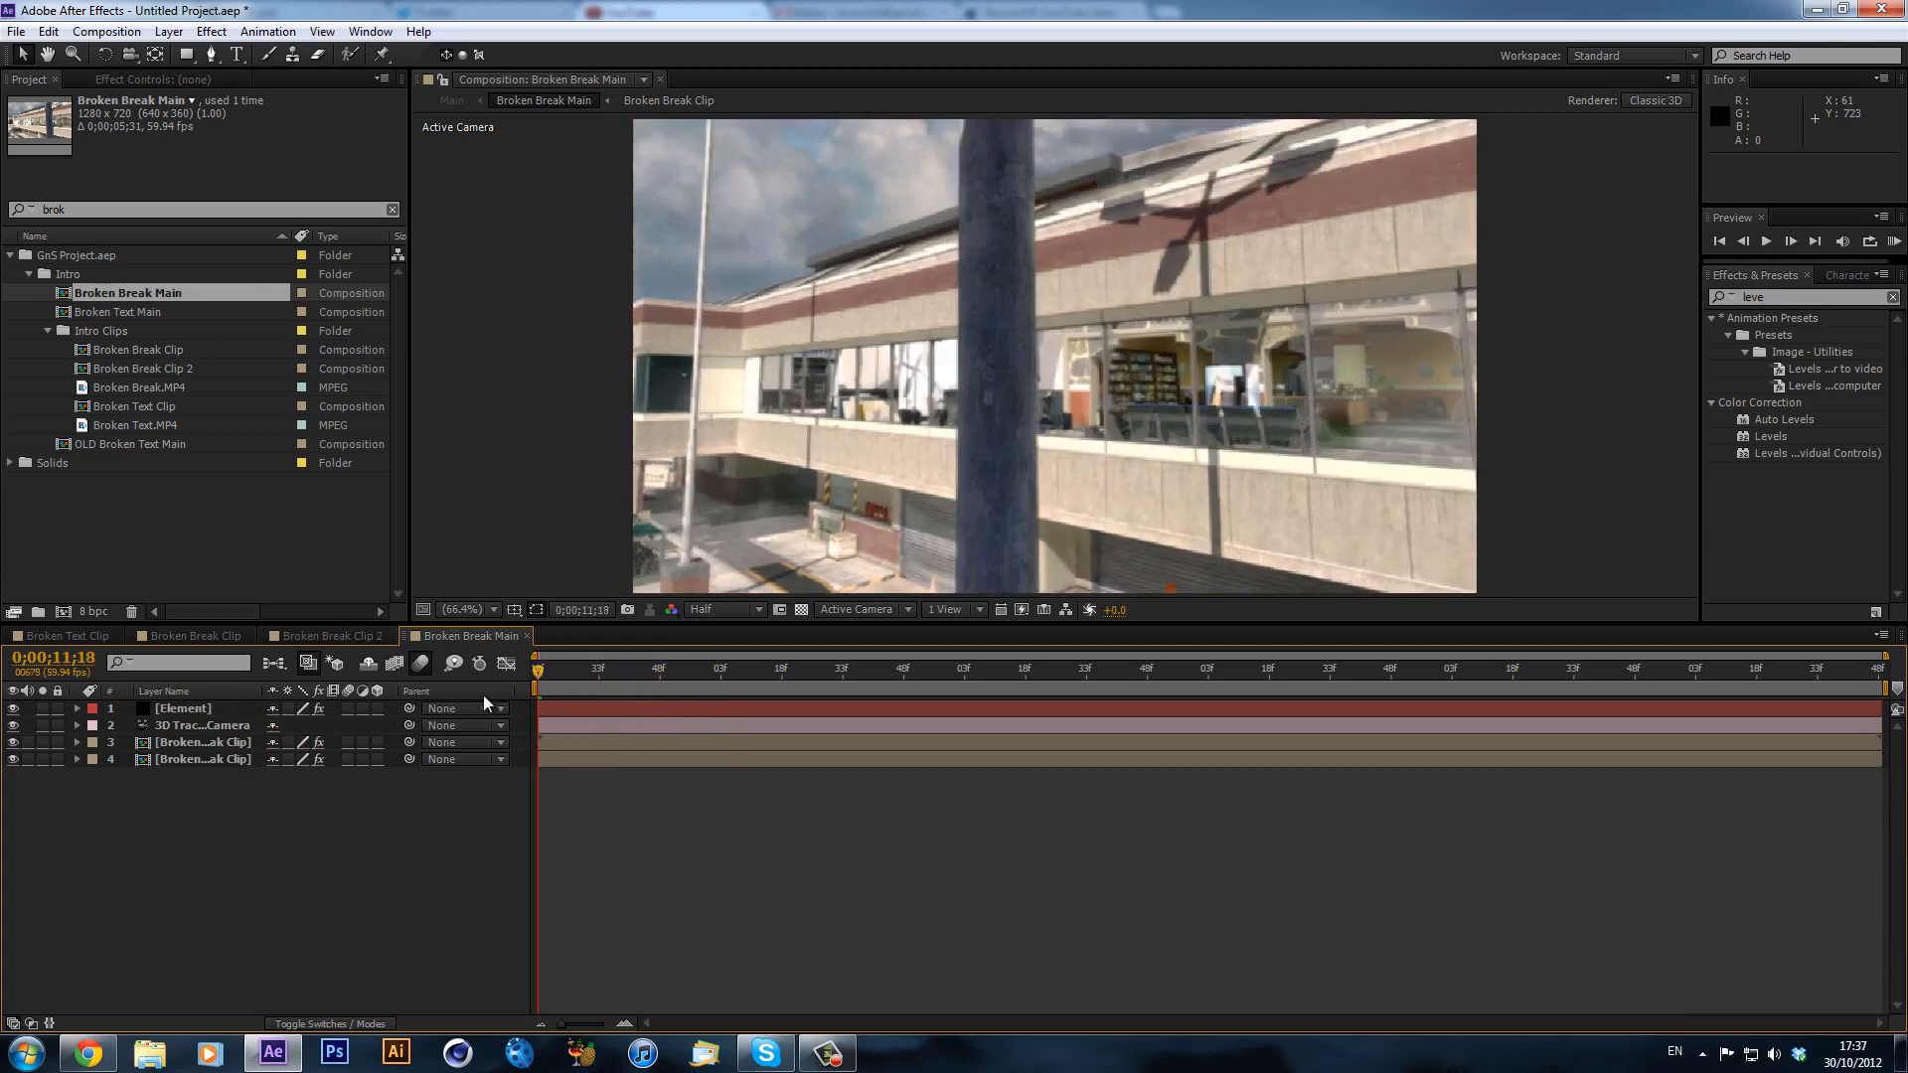
- Delete all position, rotation and scatter keyframes of the remaining Element layer and collapse its properties
click(604, 706)
key(u)
click(838, 817)
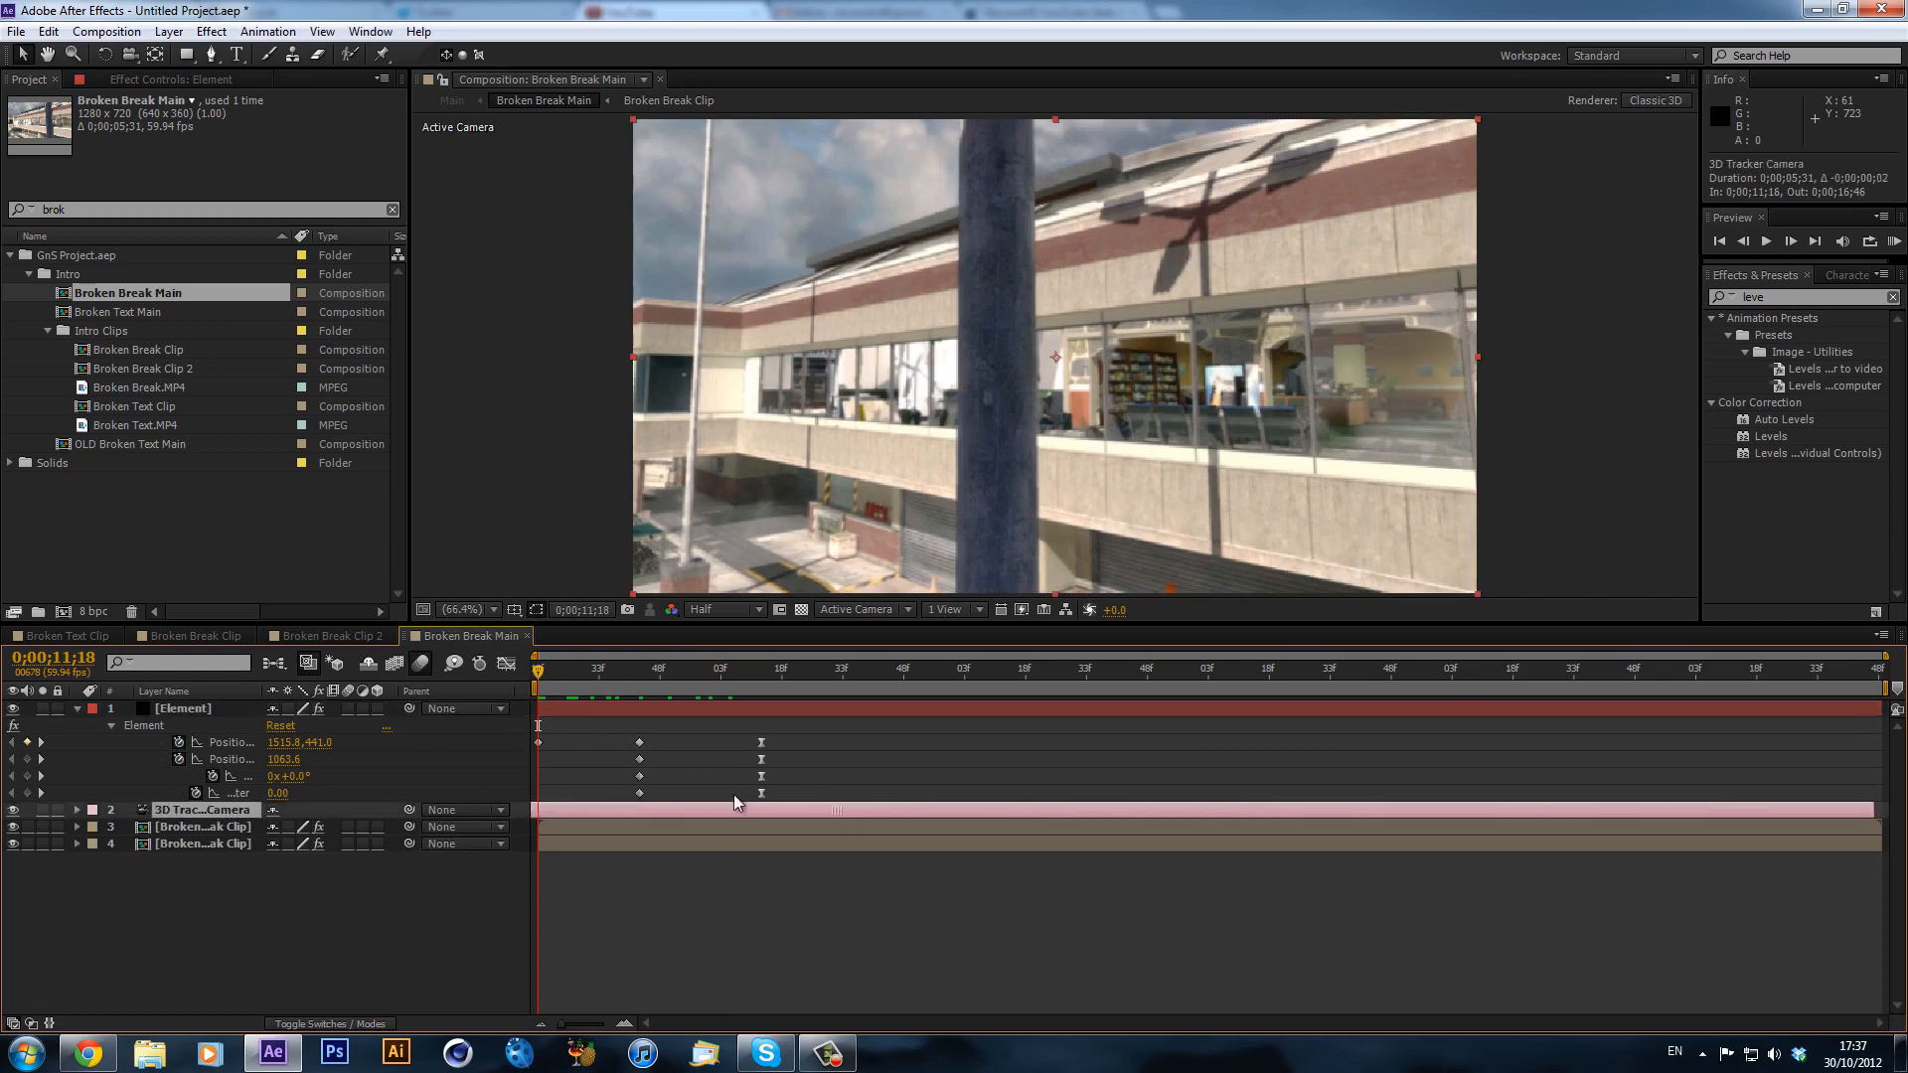
key(ctrl+z)
drag(554, 708, 791, 801)
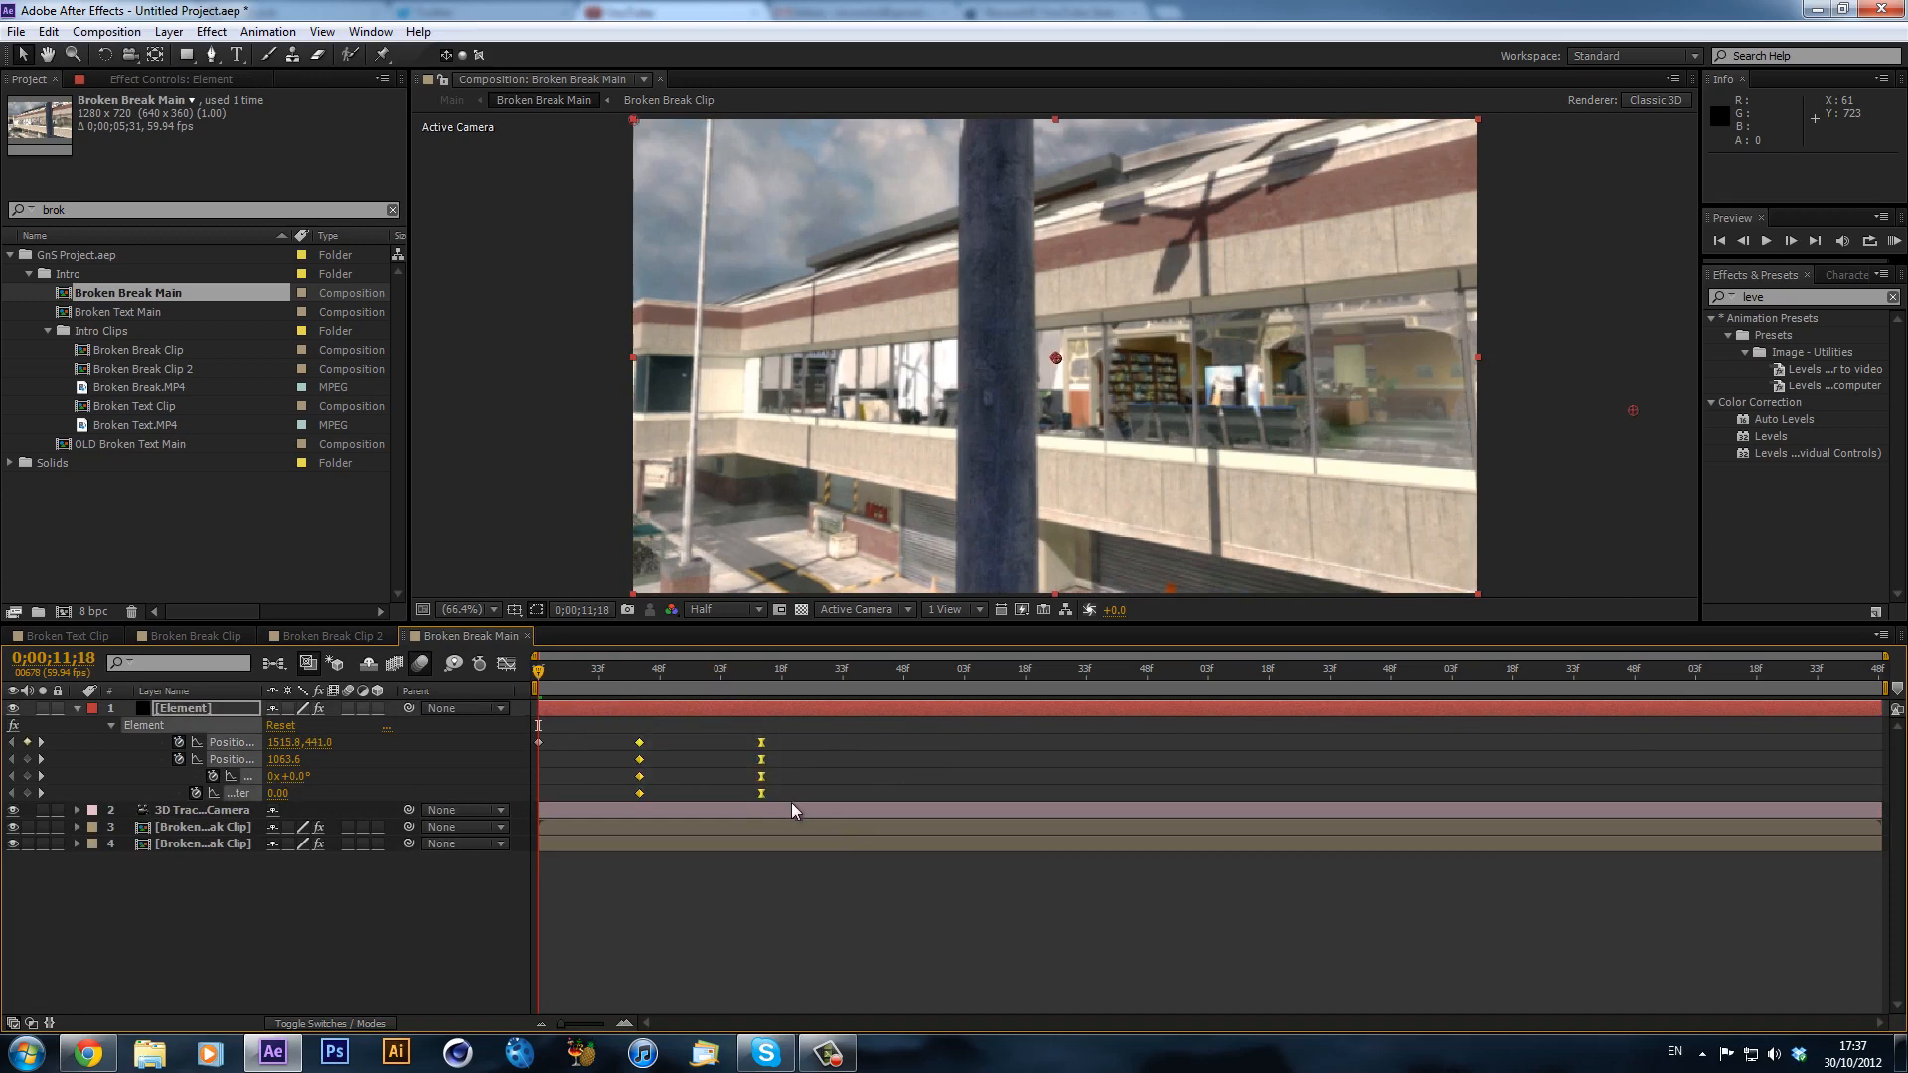
key(Delete)
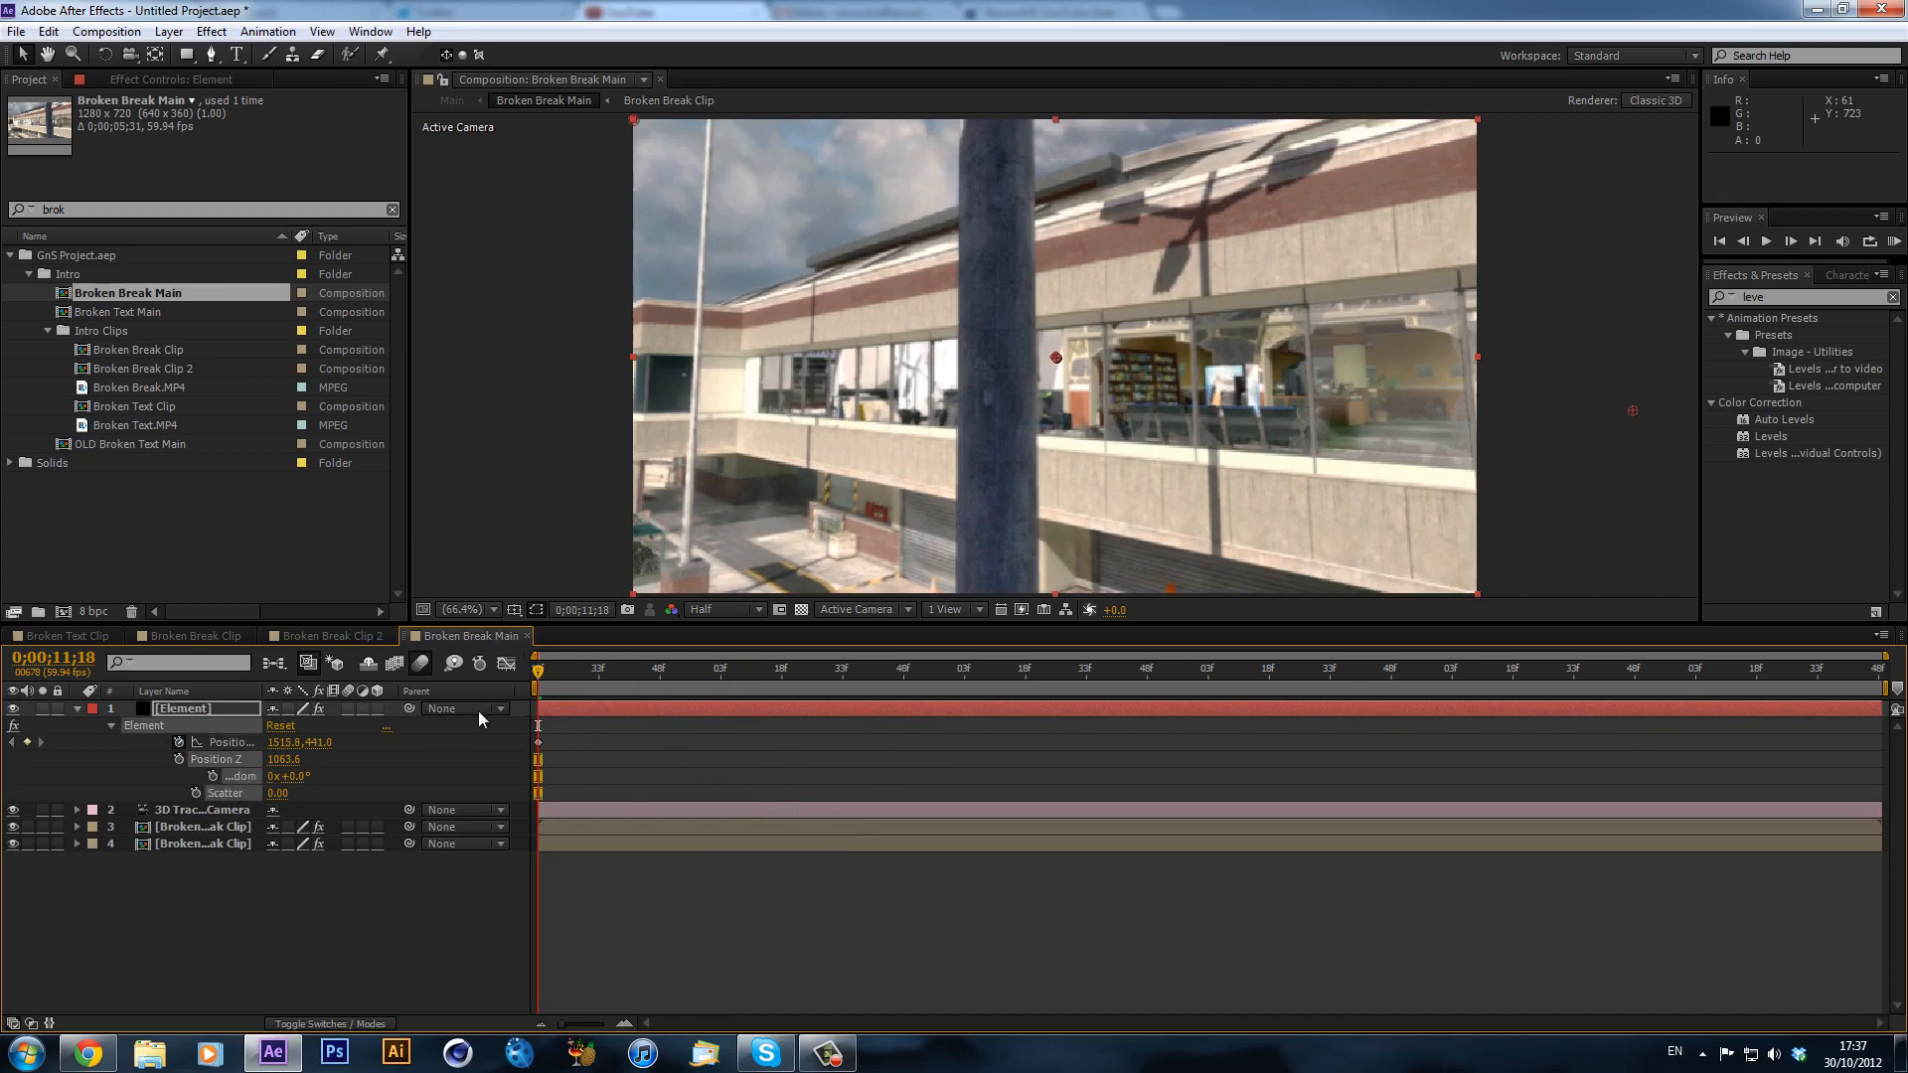
click(538, 742)
key(Delete)
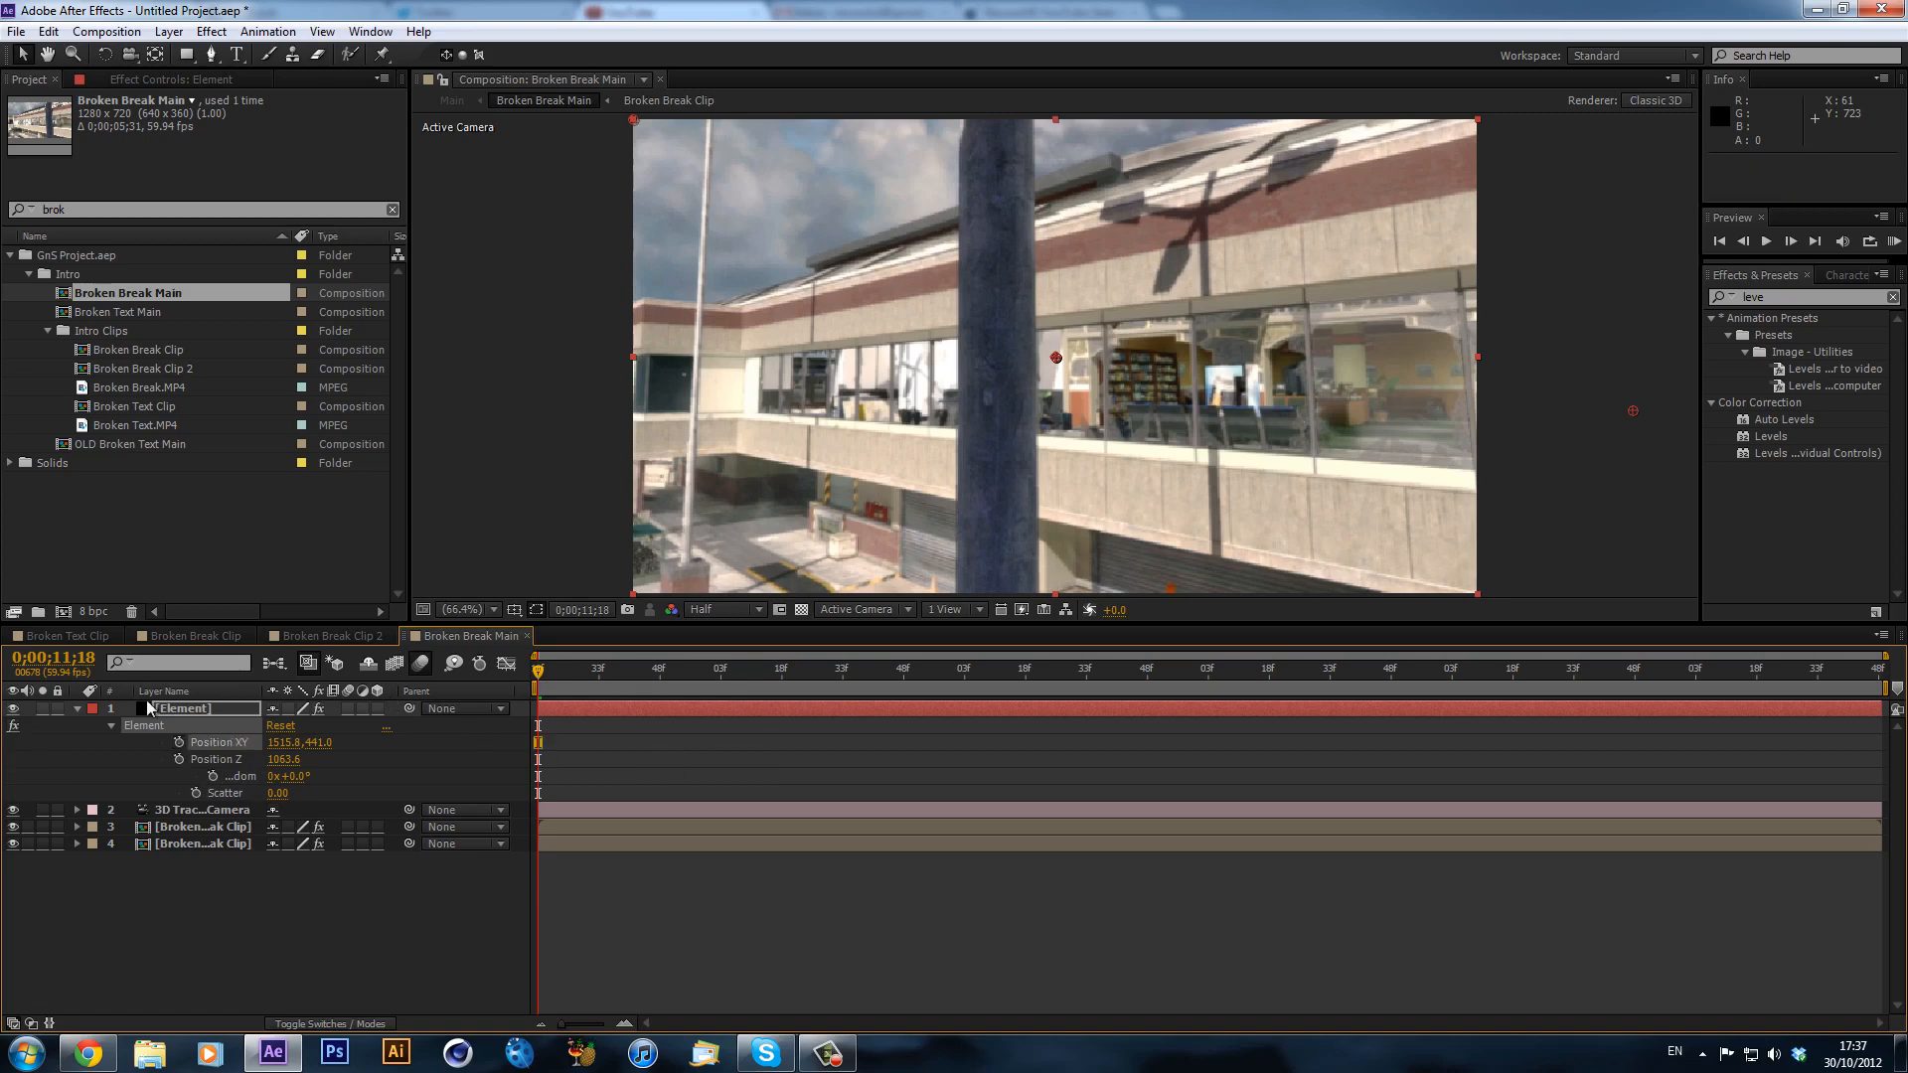
click(78, 709)
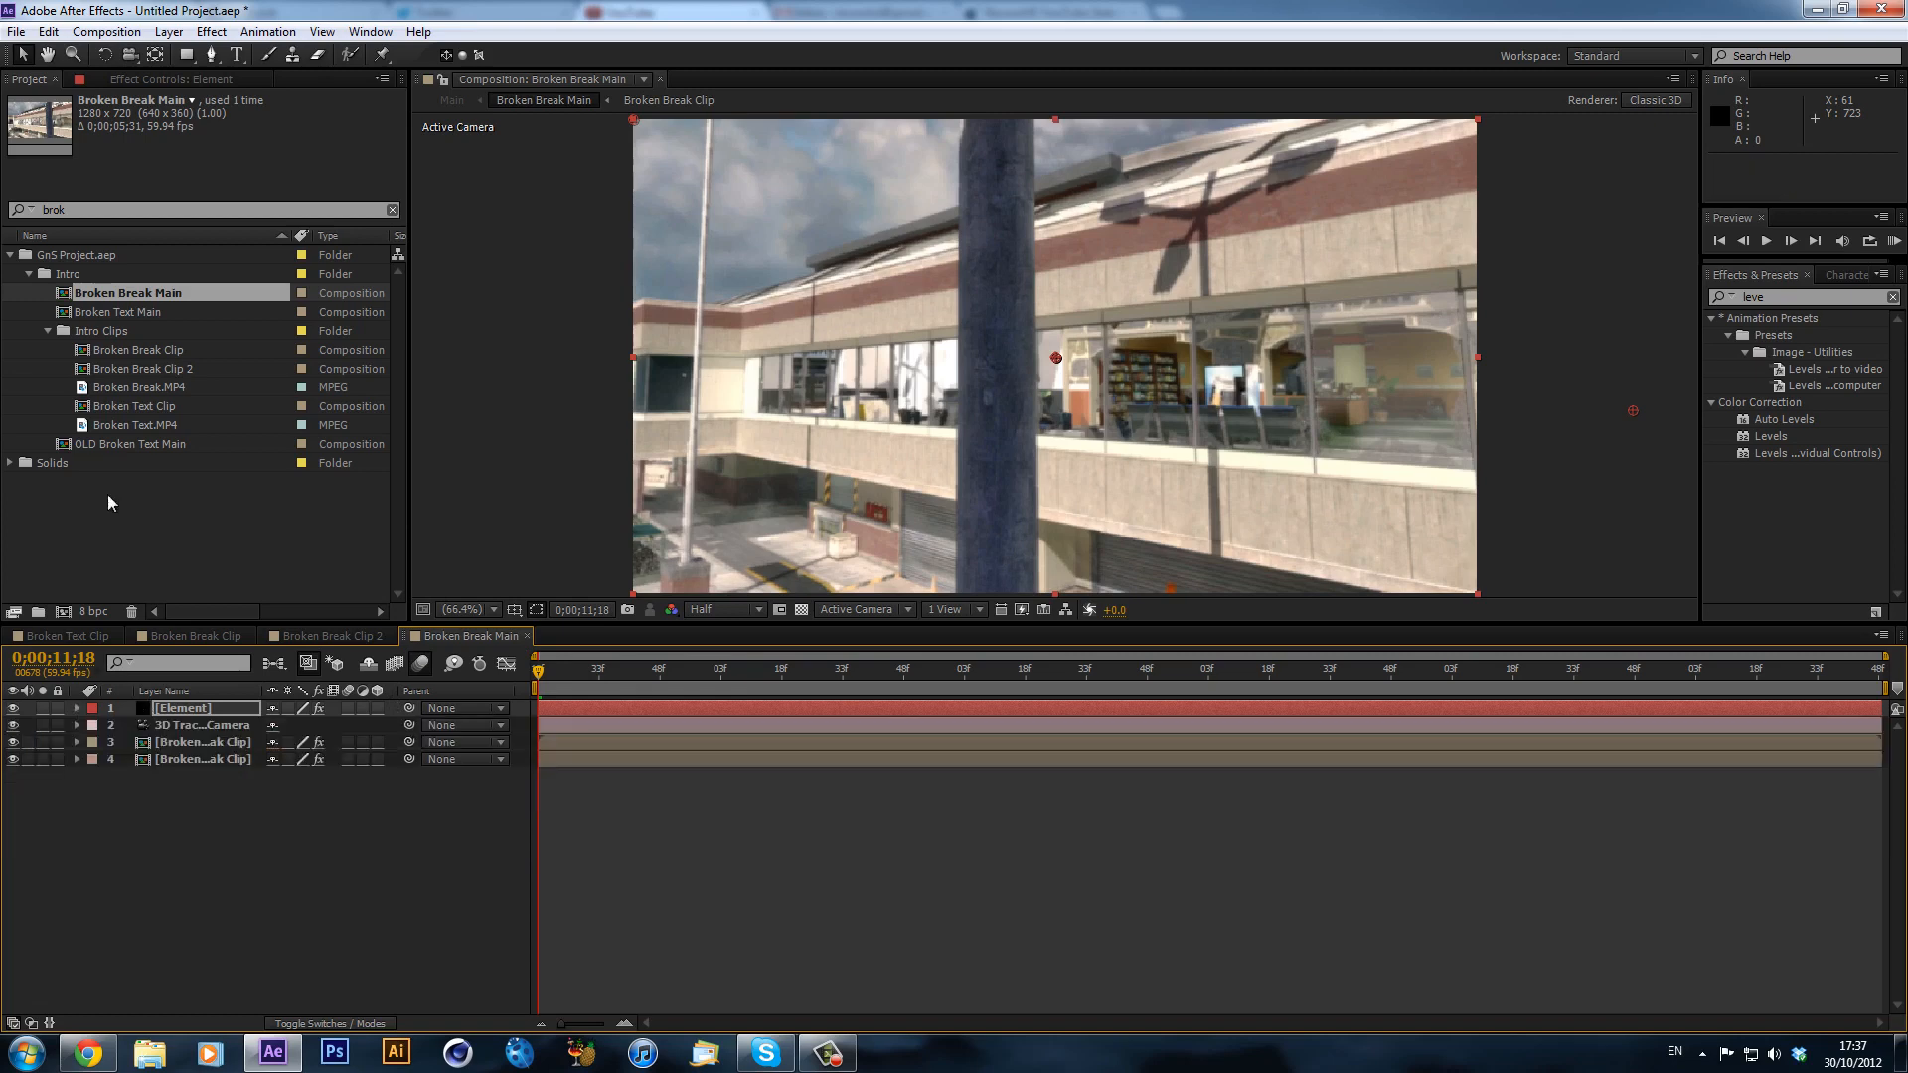
- Review the effect settings of the Element, 3D Tracker Camera and upper Broken Break Clip layers
click(169, 80)
scroll(223, 328, down, 1)
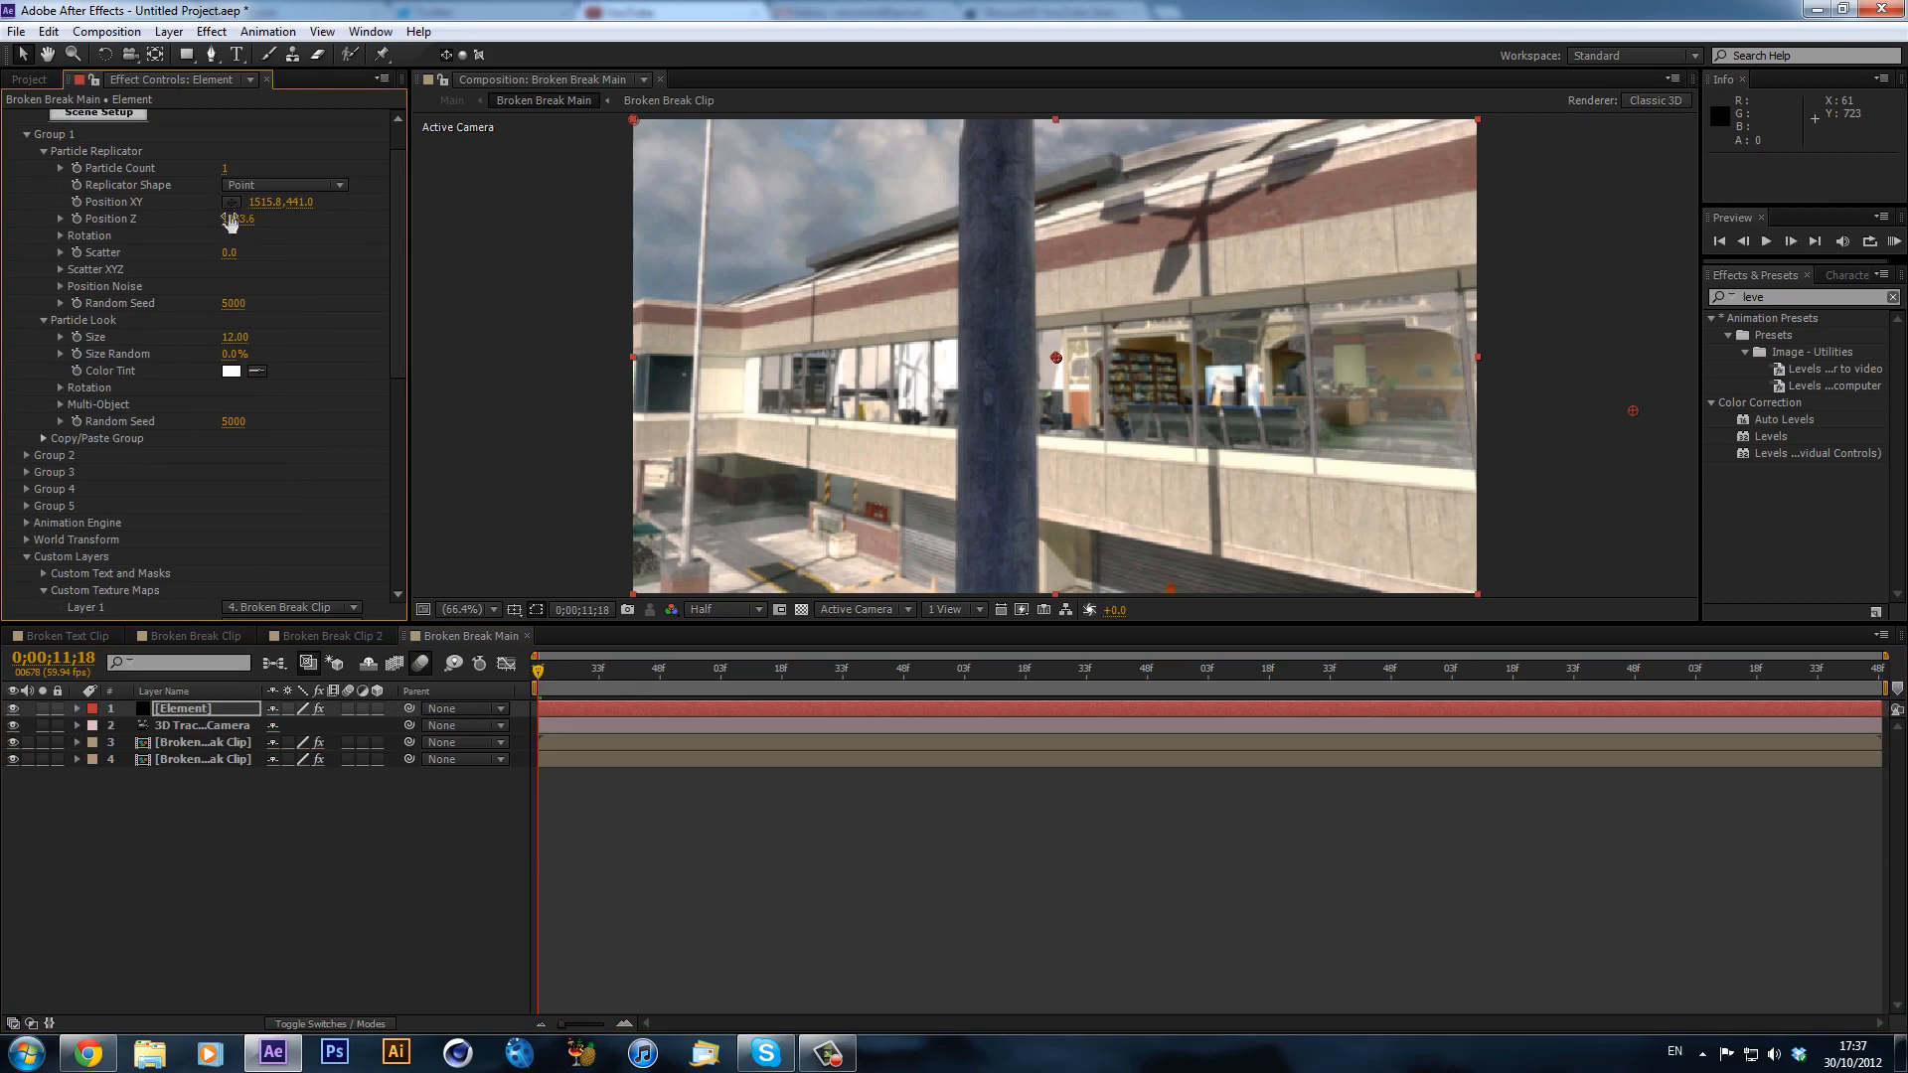
click(229, 725)
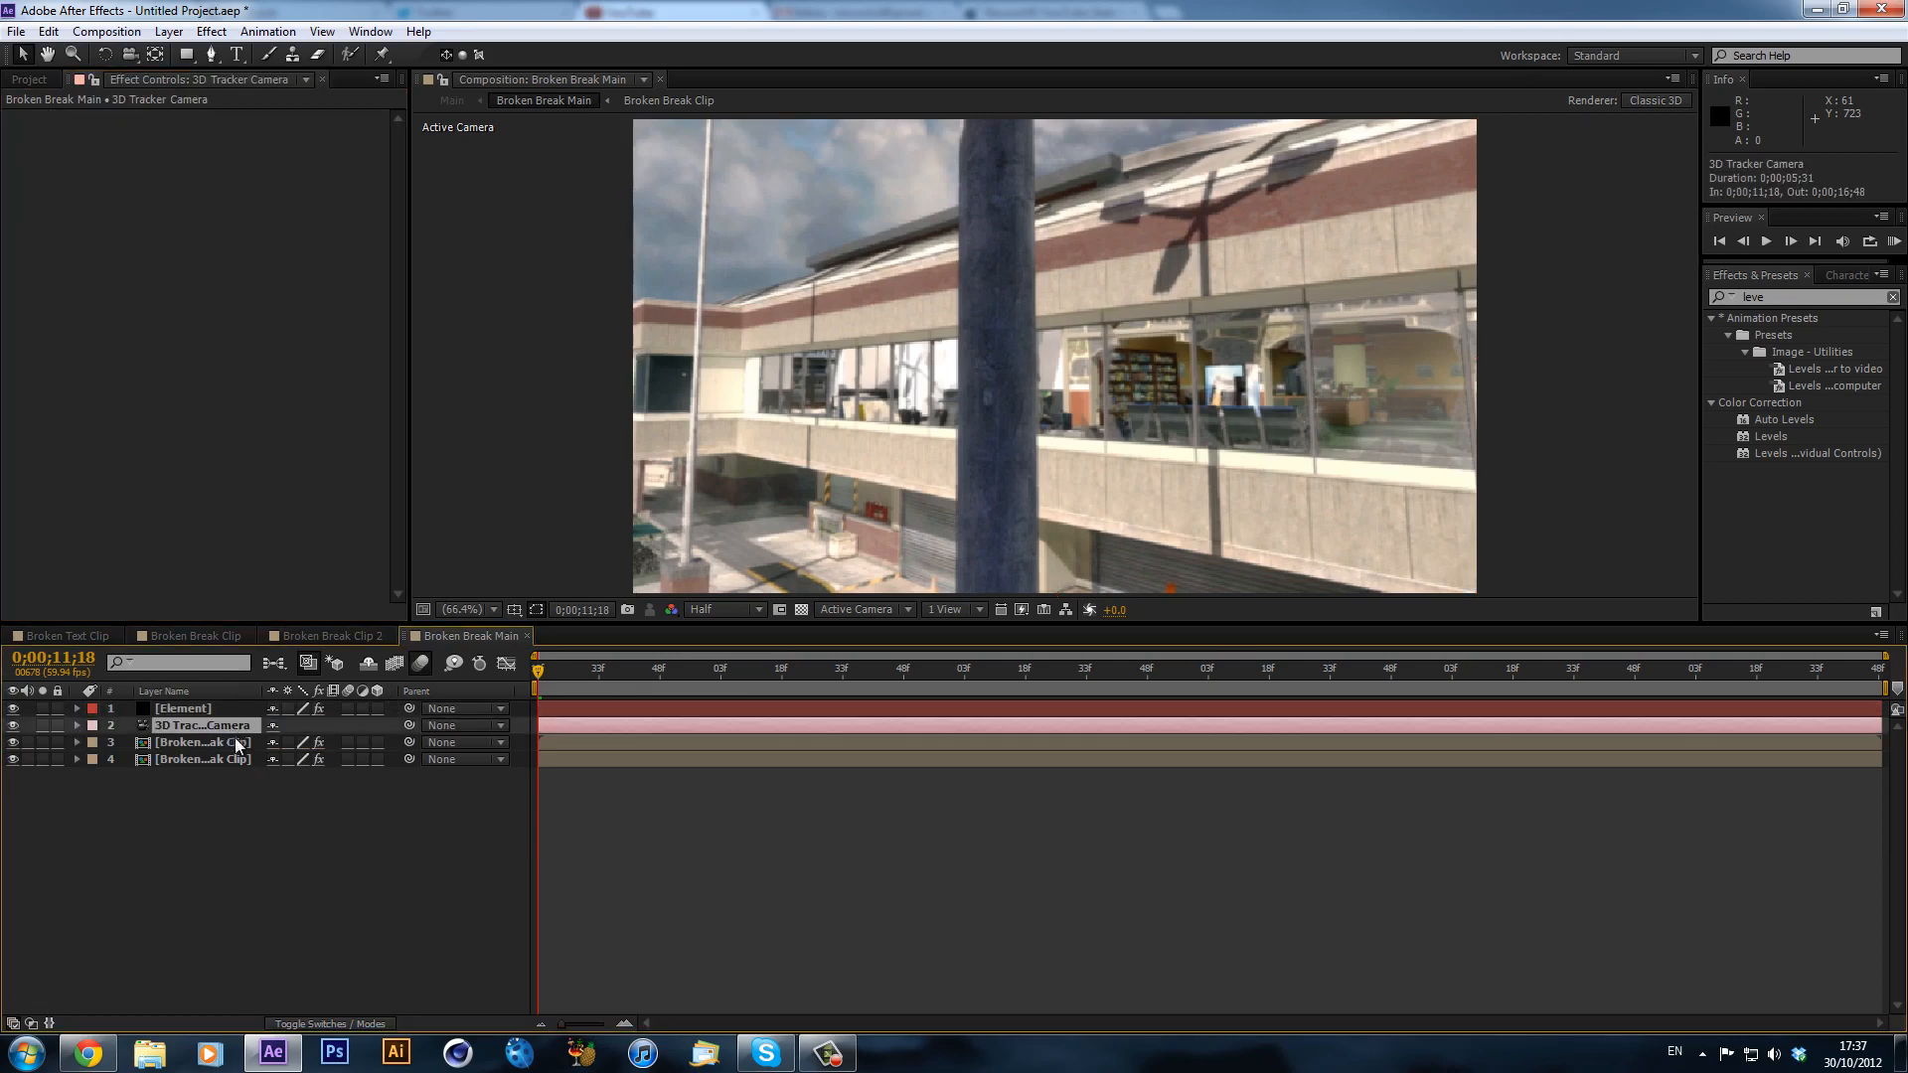
click(231, 742)
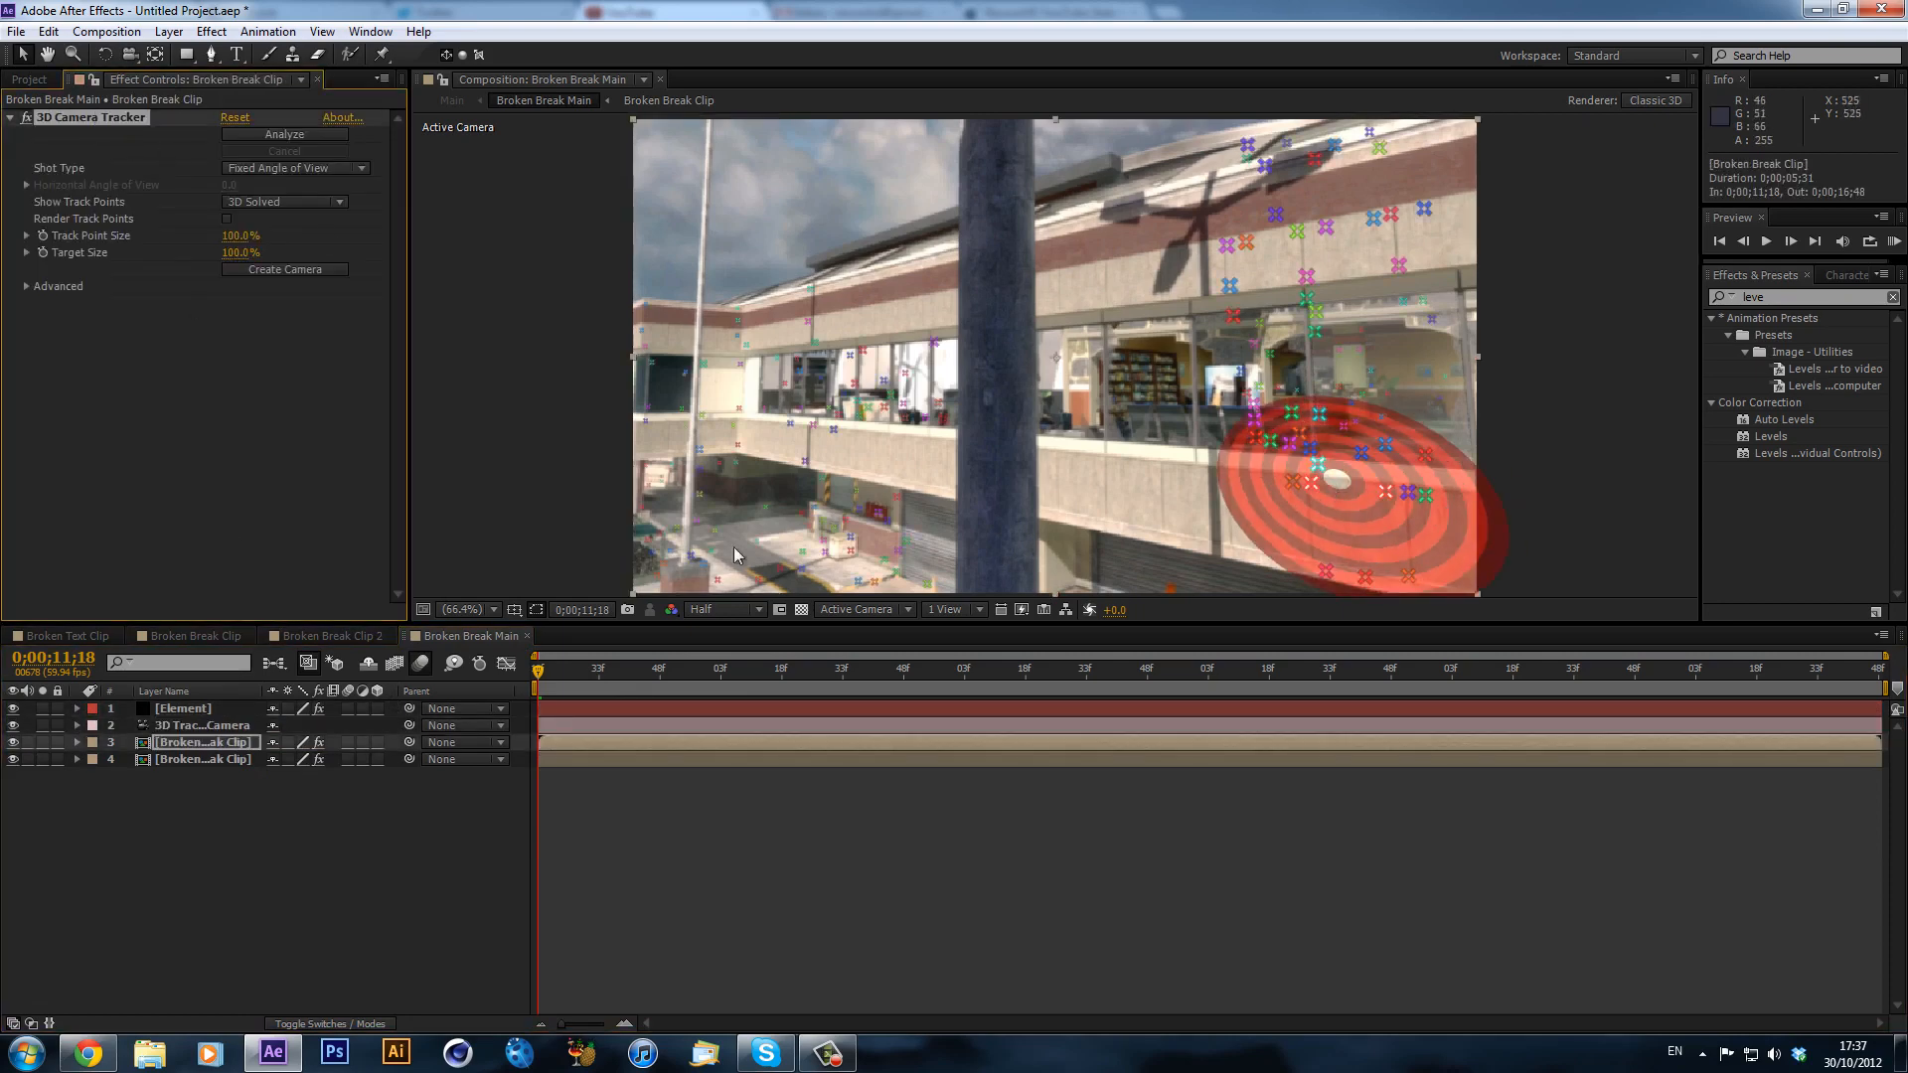
click(193, 710)
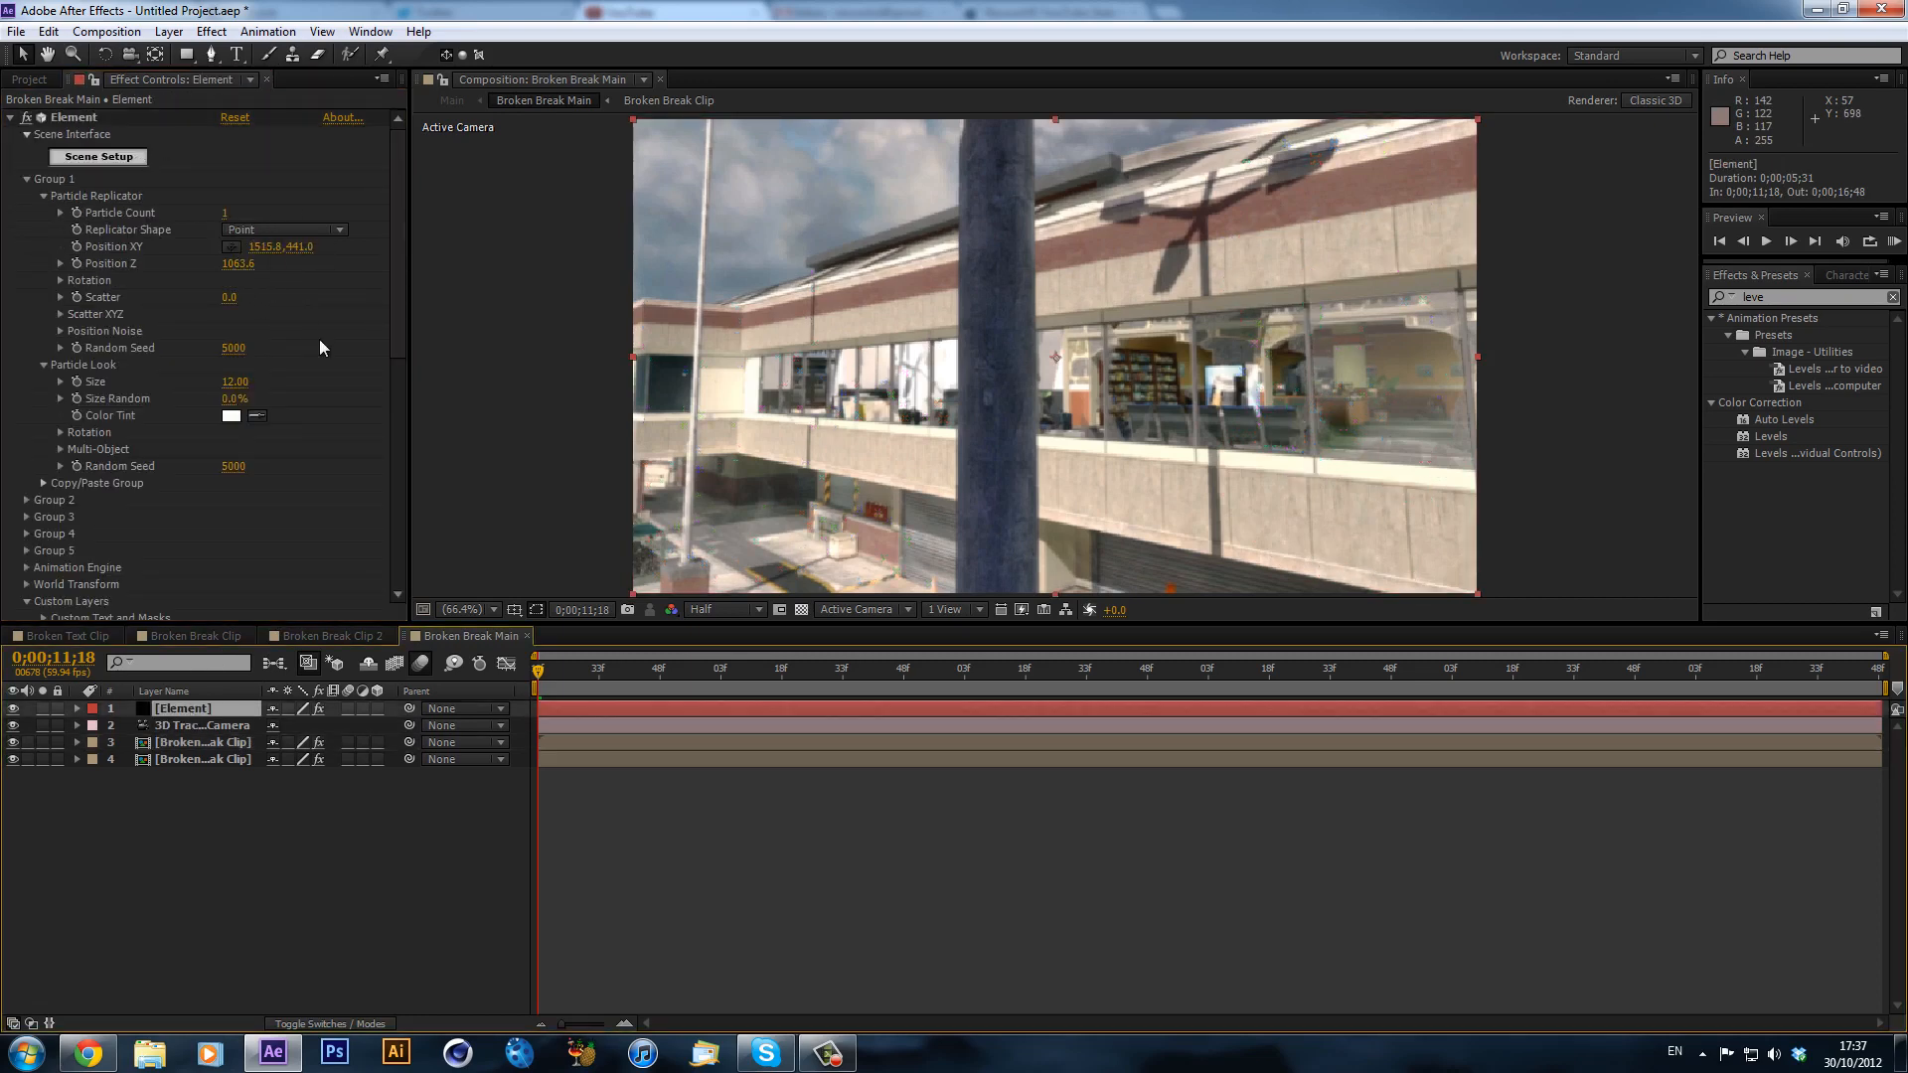
- Scrub through the shot, return to the first frame, and enable keyframing for Group 1's Position XY and Position Z
drag(610, 676, 757, 686)
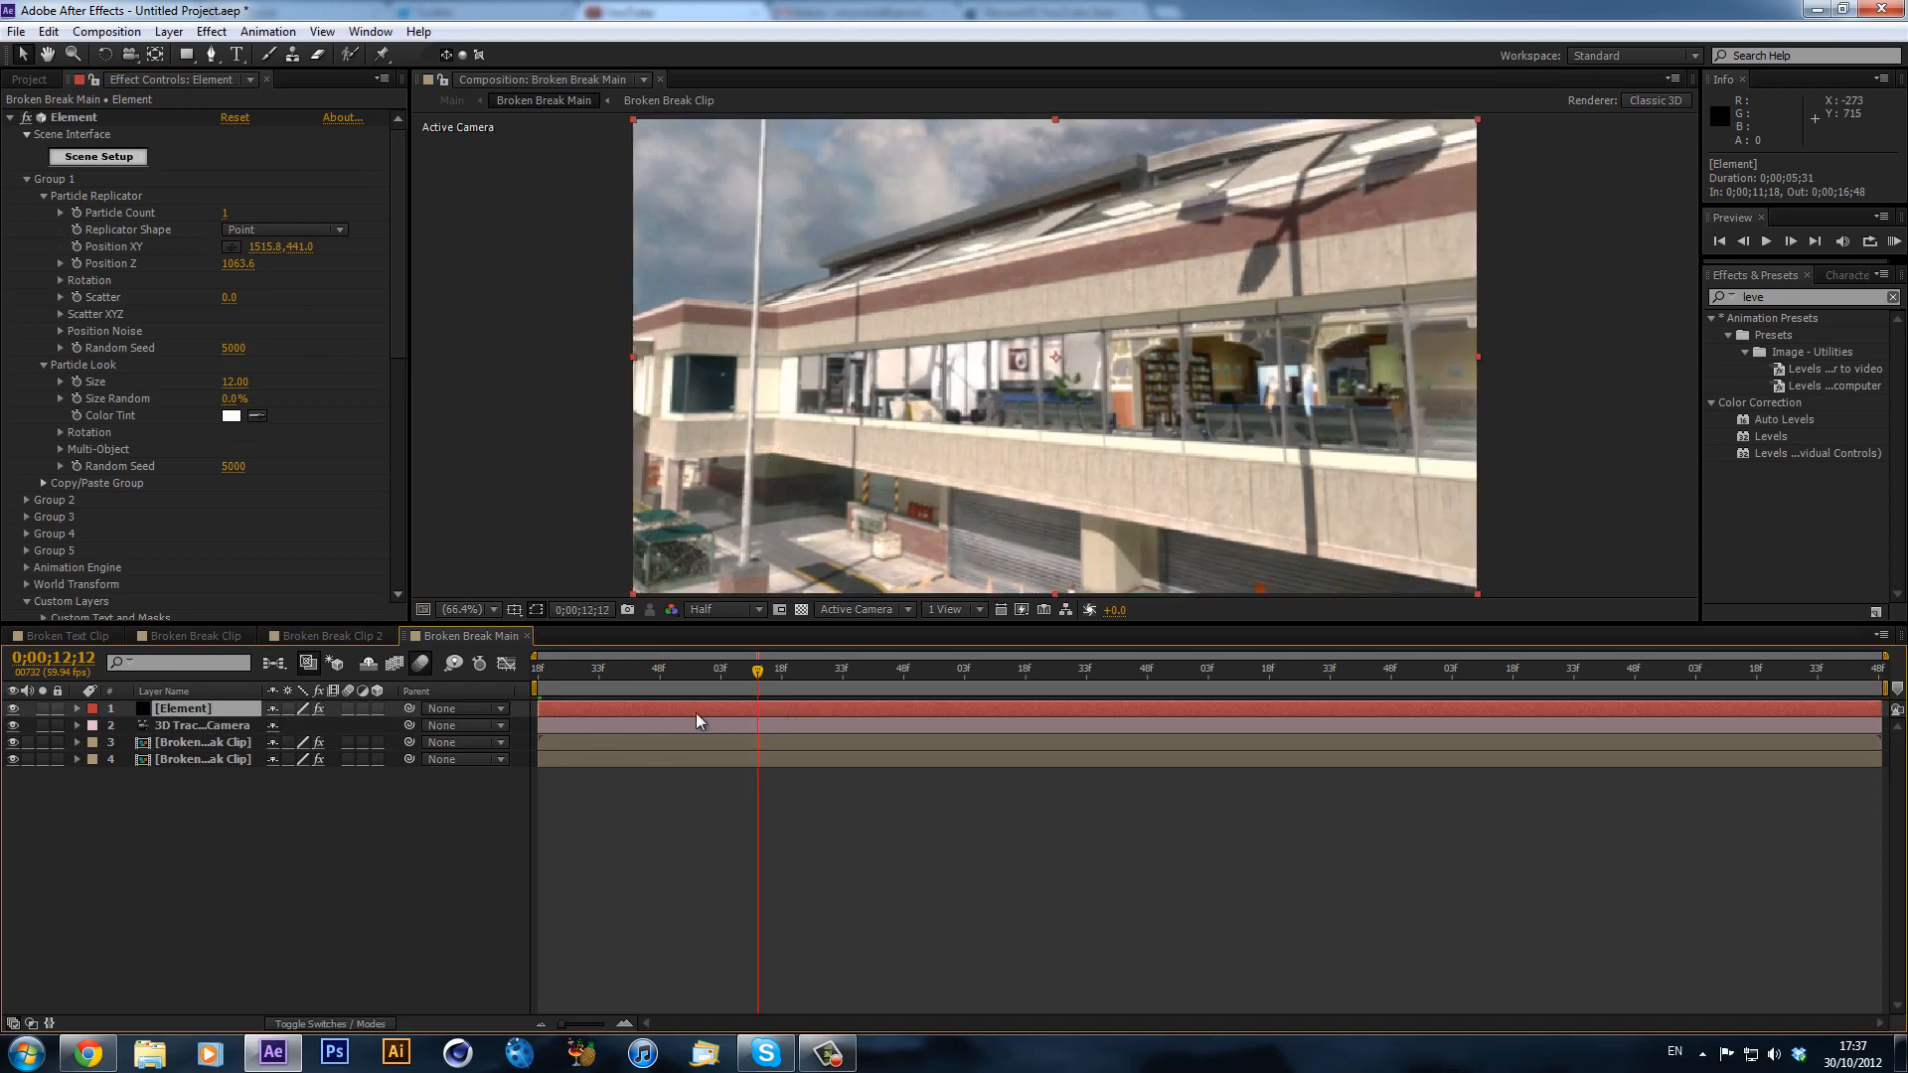
key(Home)
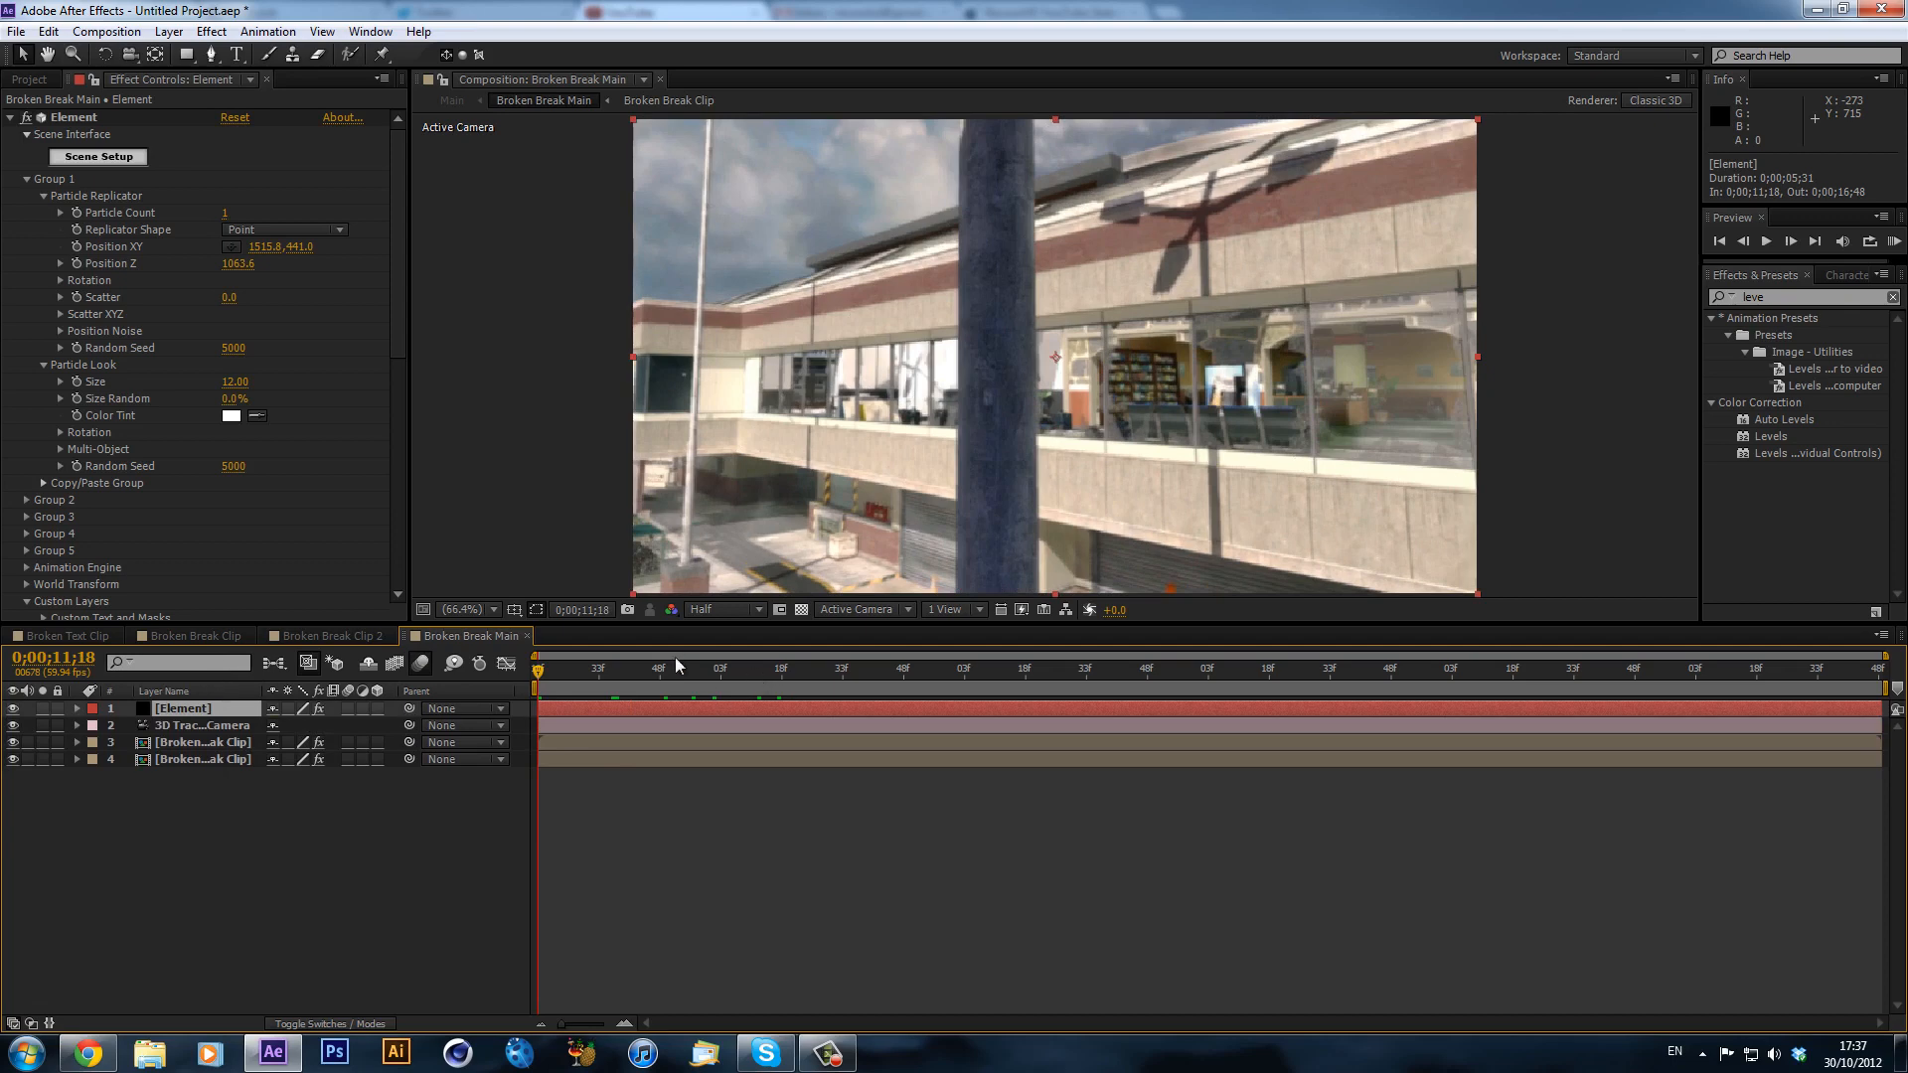
drag(676, 666, 425, 671)
click(77, 266)
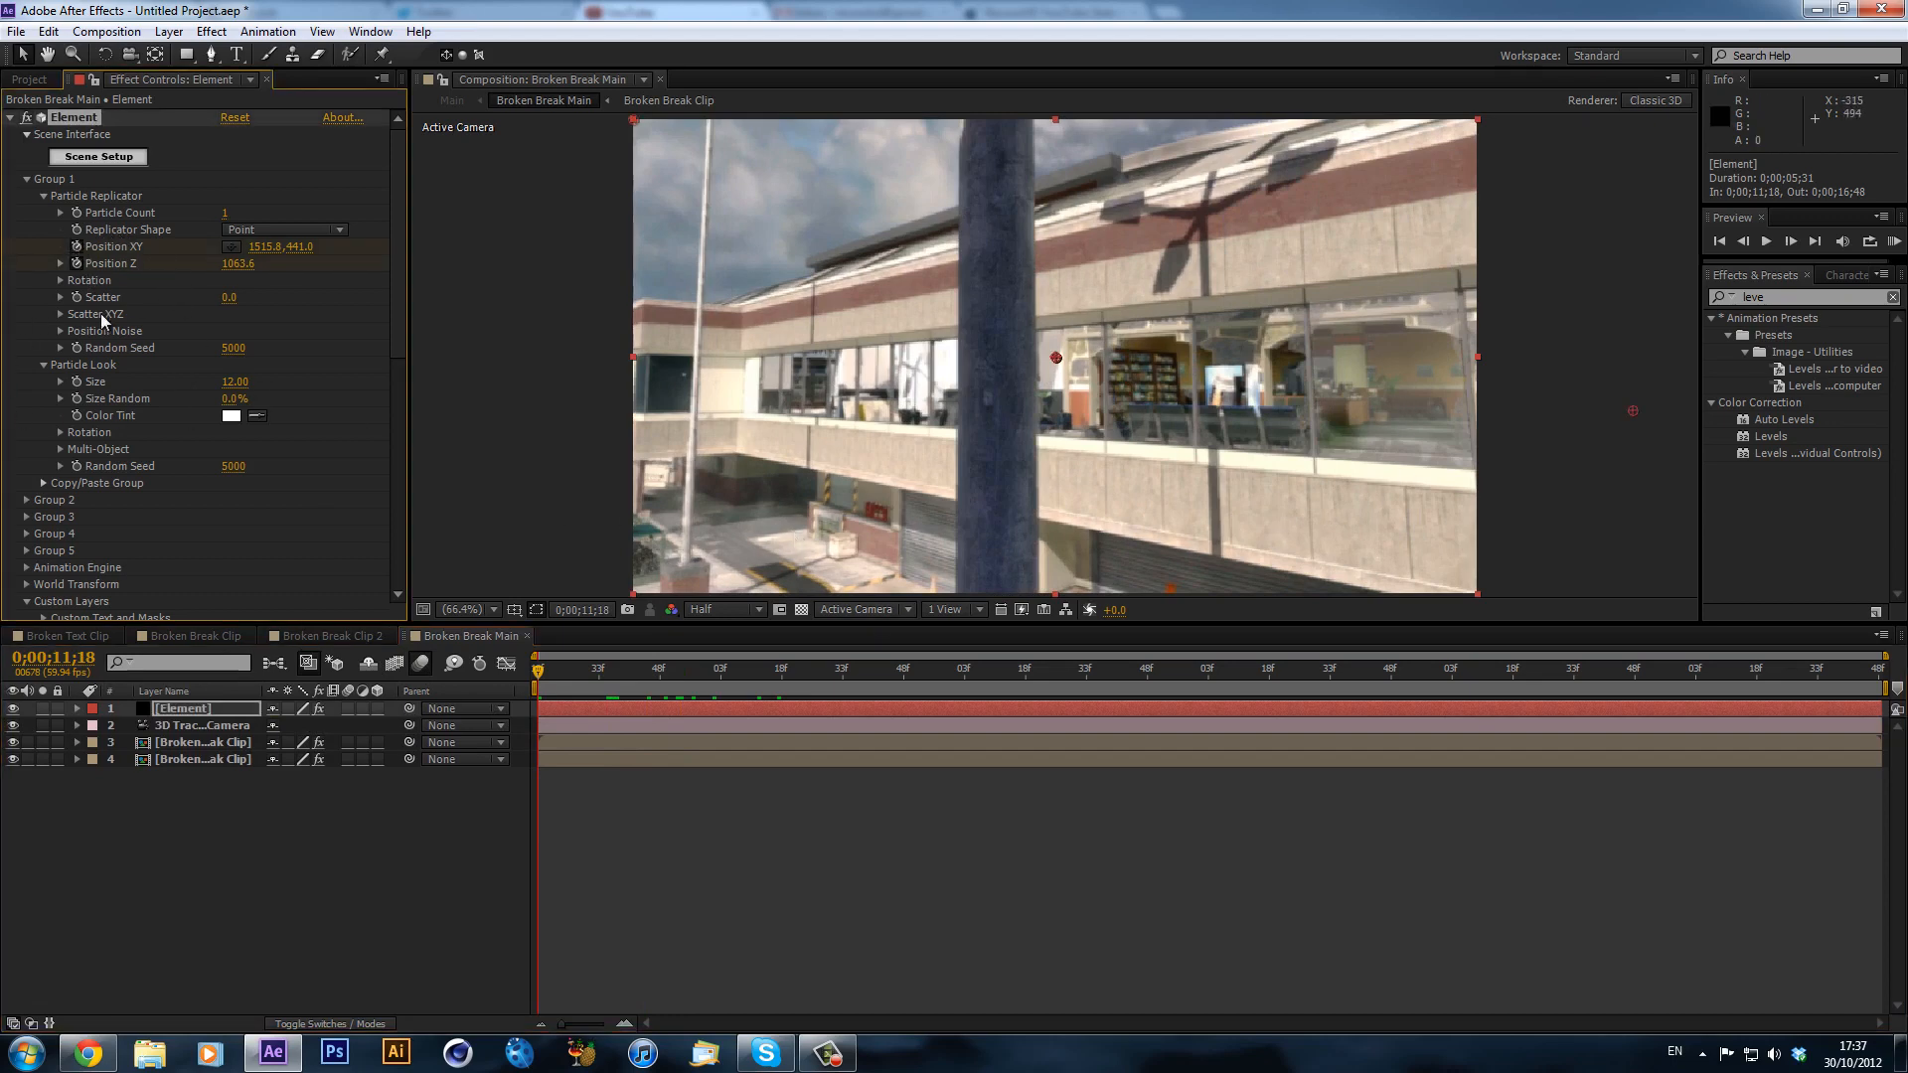
- Dismiss the Windows color scheme notification
scroll(159, 274, down, 1)
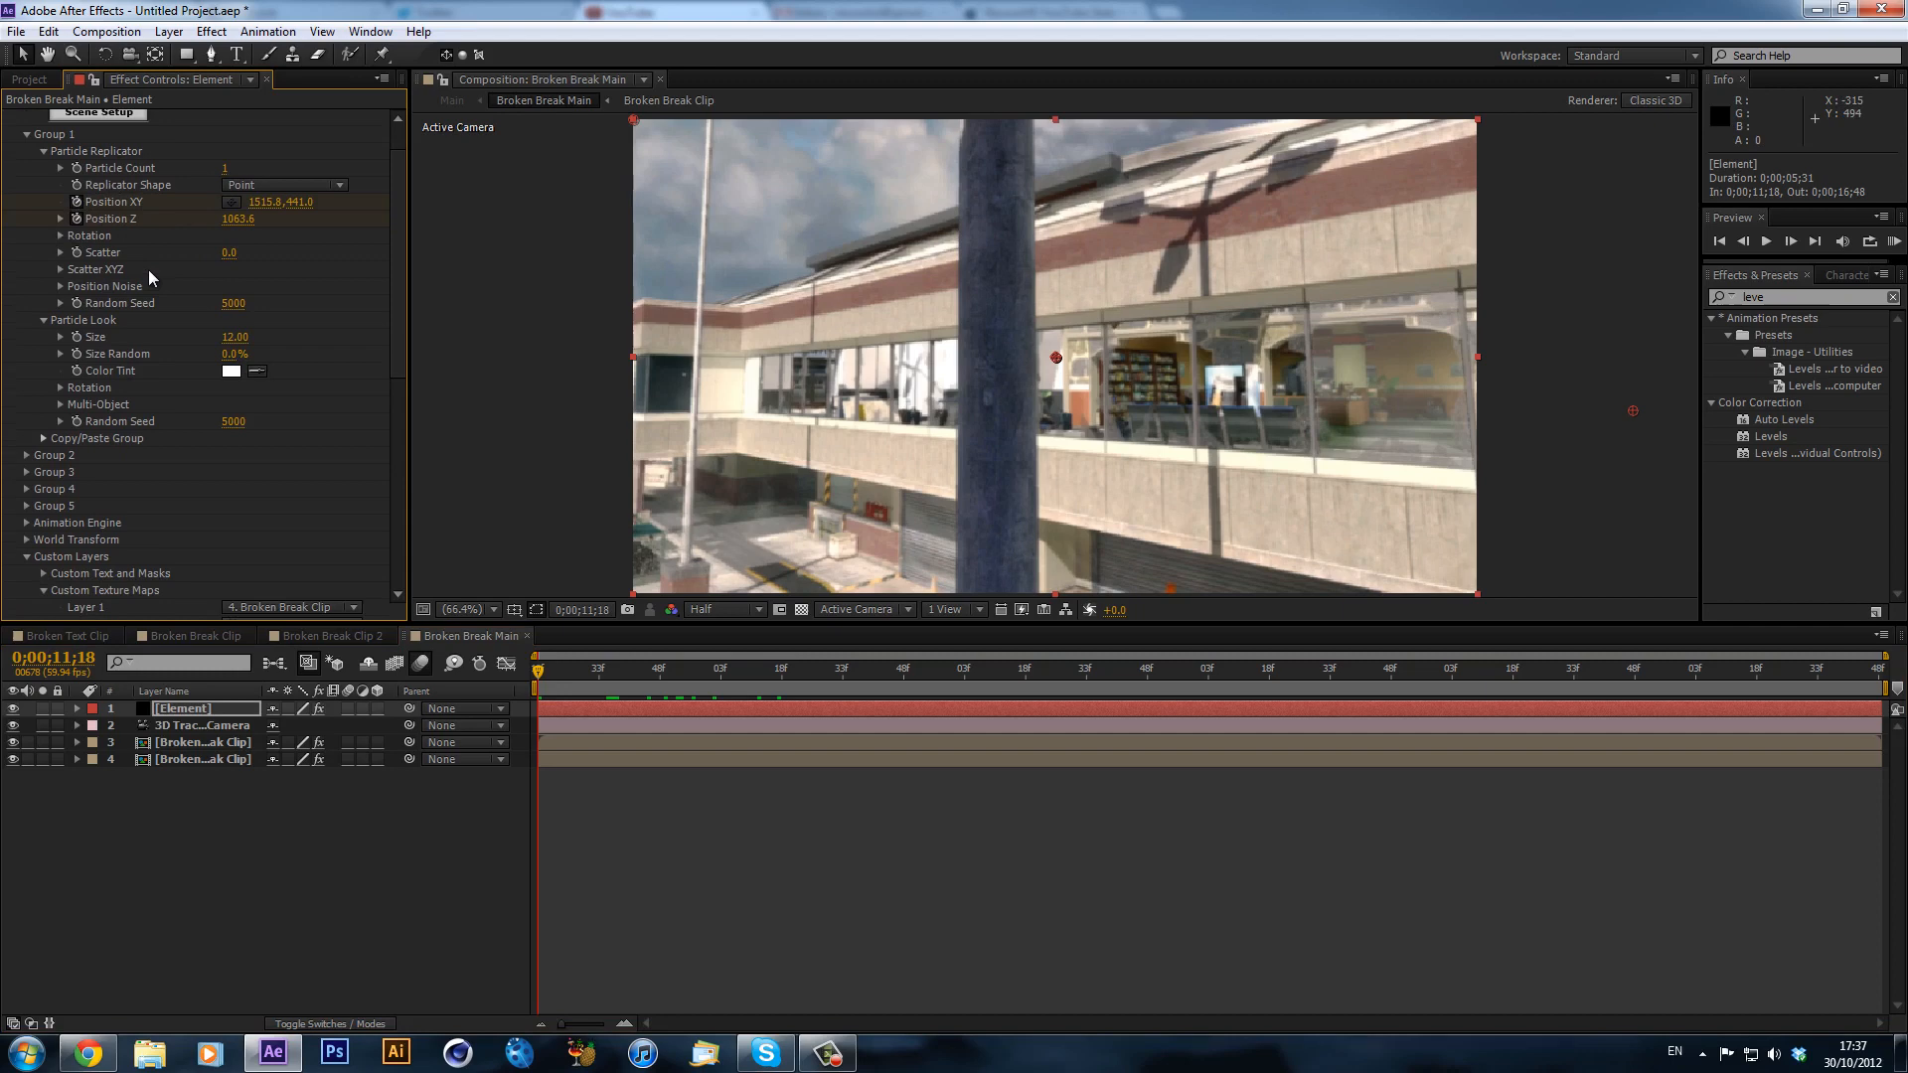
right_click(81, 333)
click(172, 319)
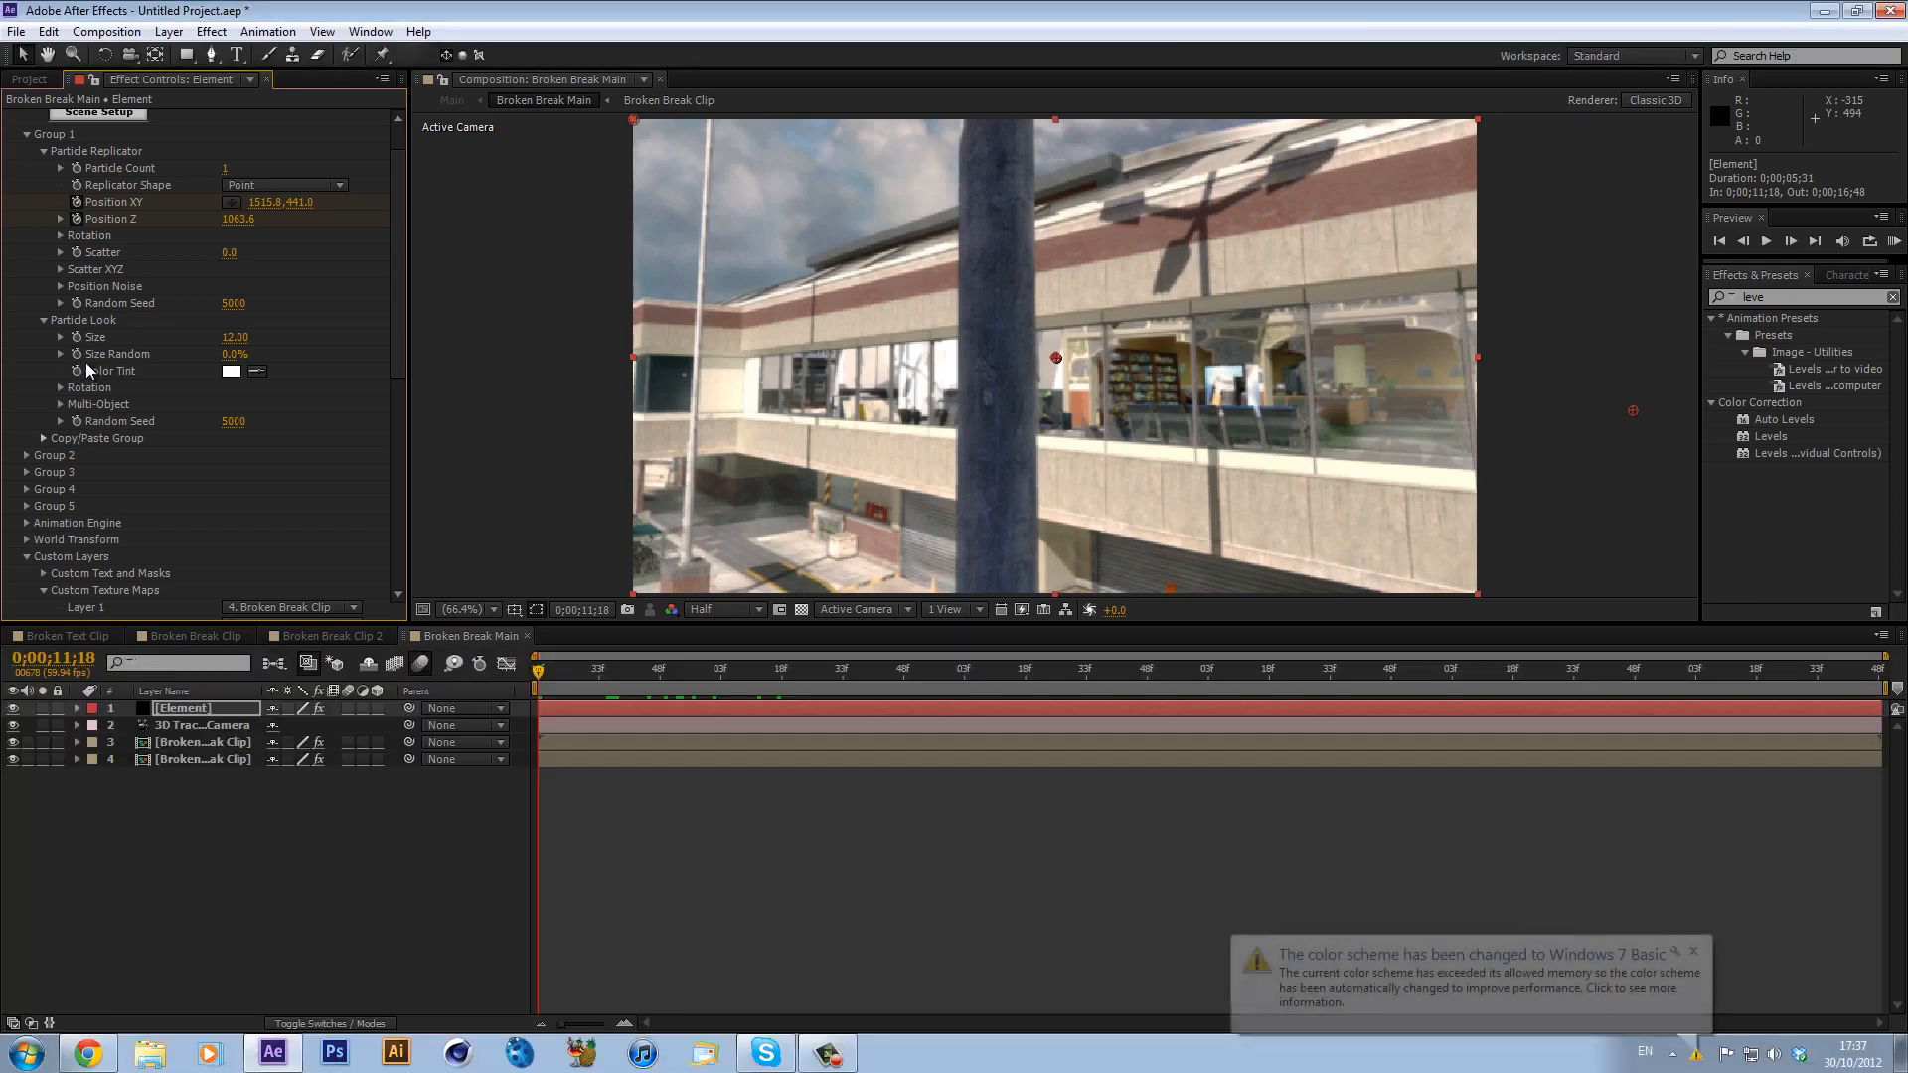
click(1692, 951)
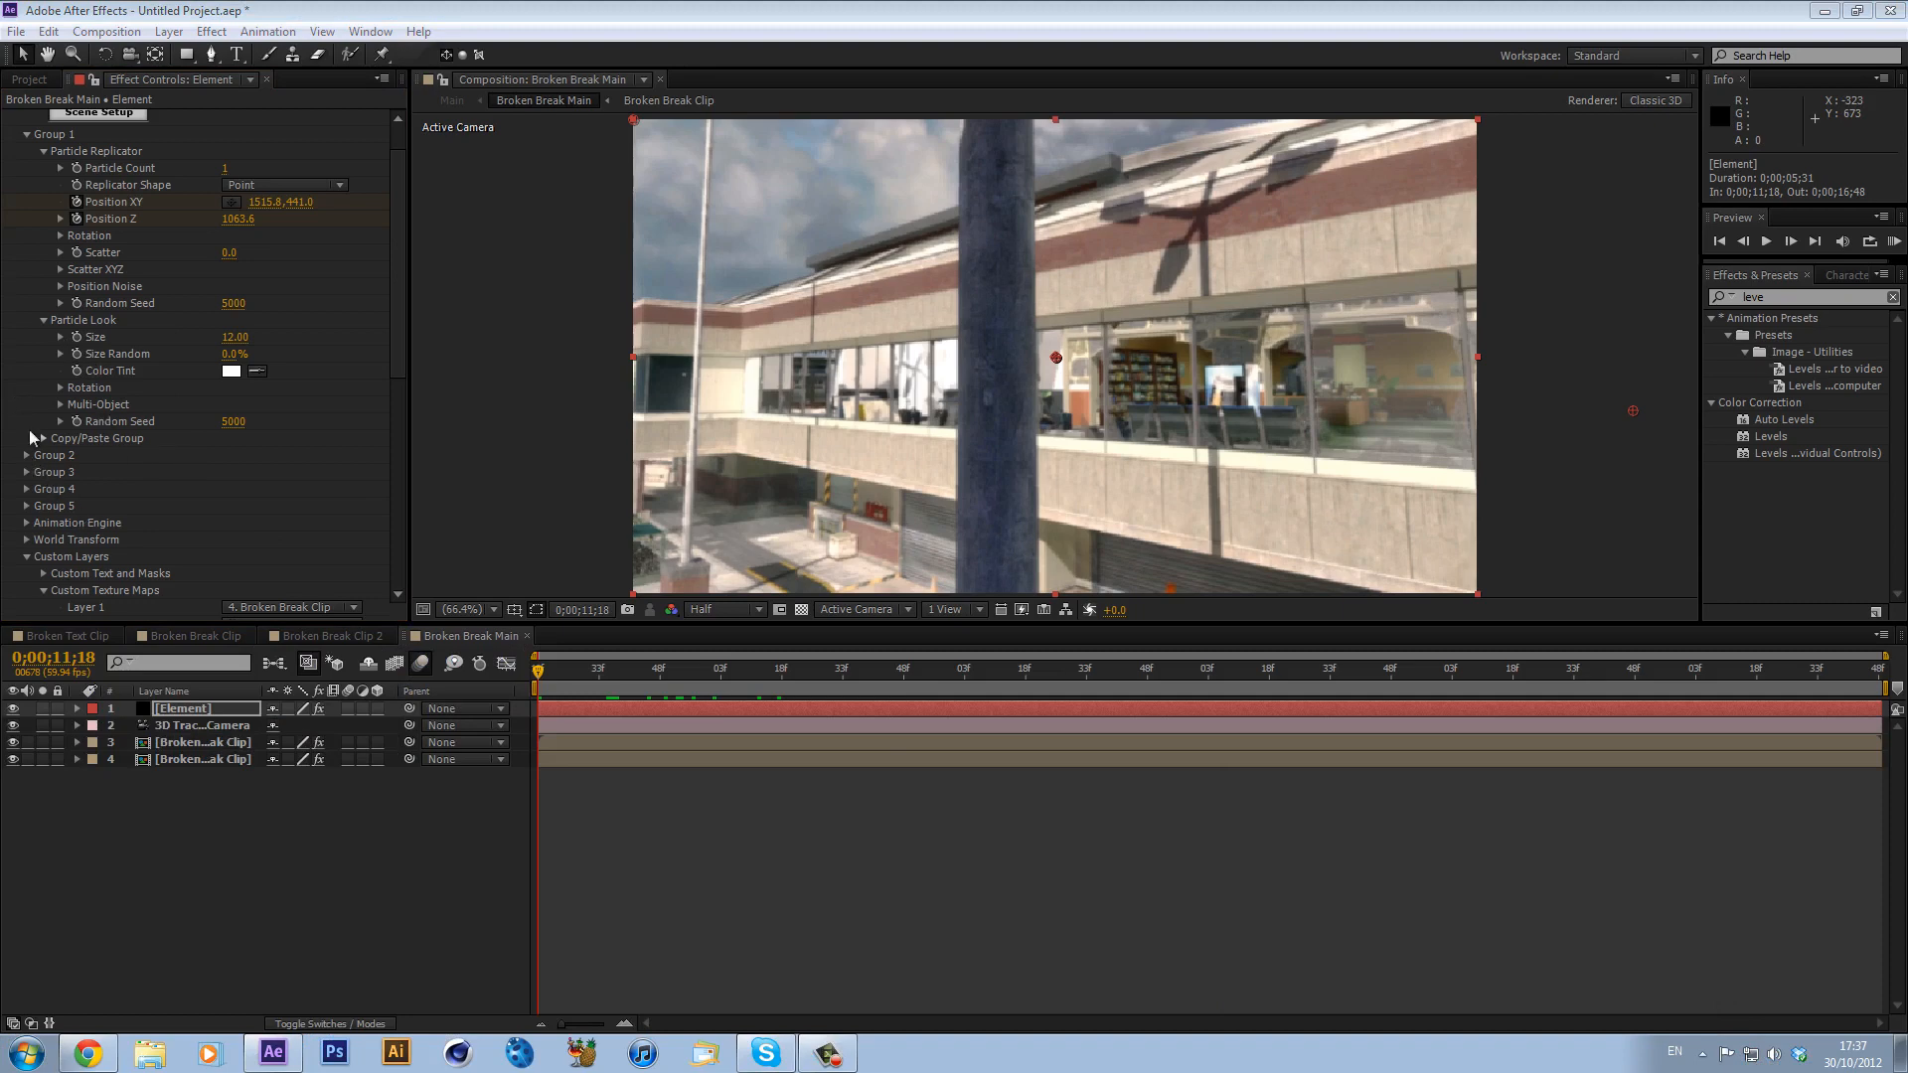
- Expand the Multi-Object settings under Particle Look and switch Multi-Object off and back on
click(60, 404)
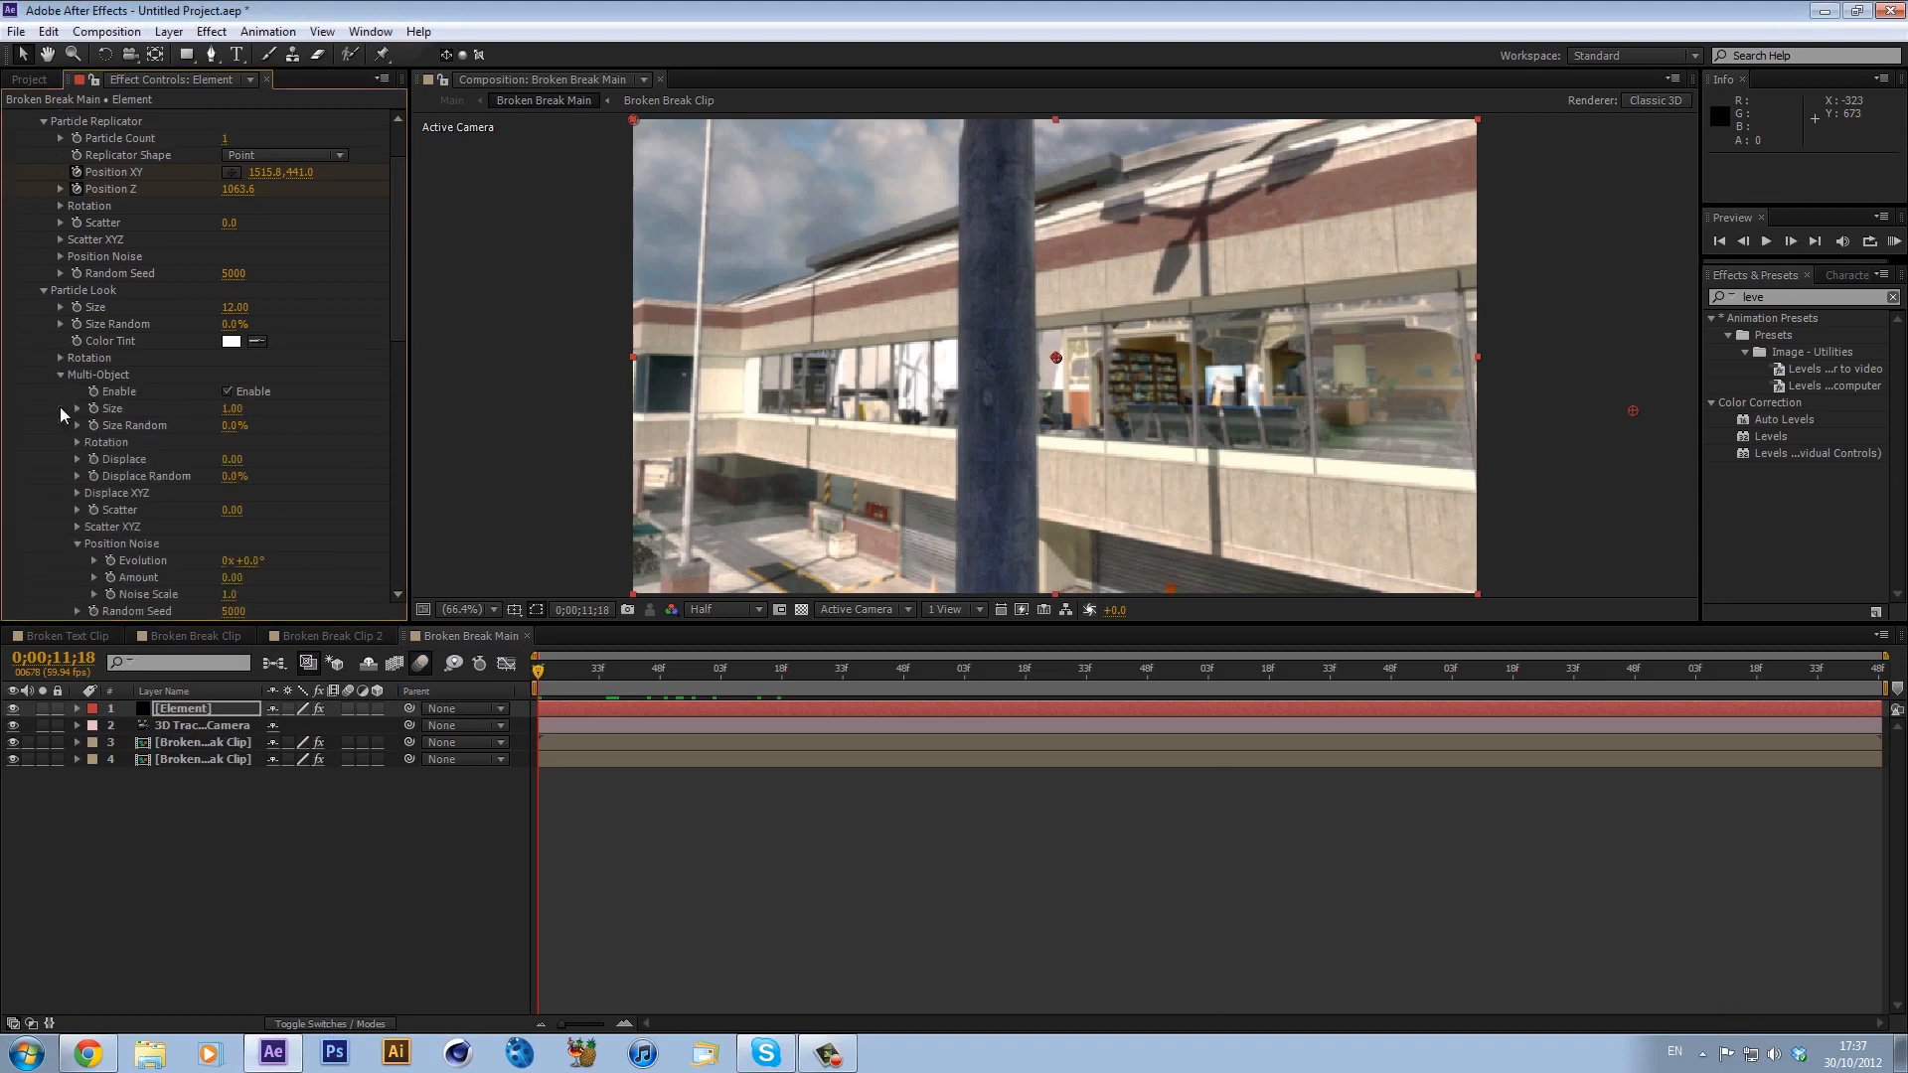
click(229, 392)
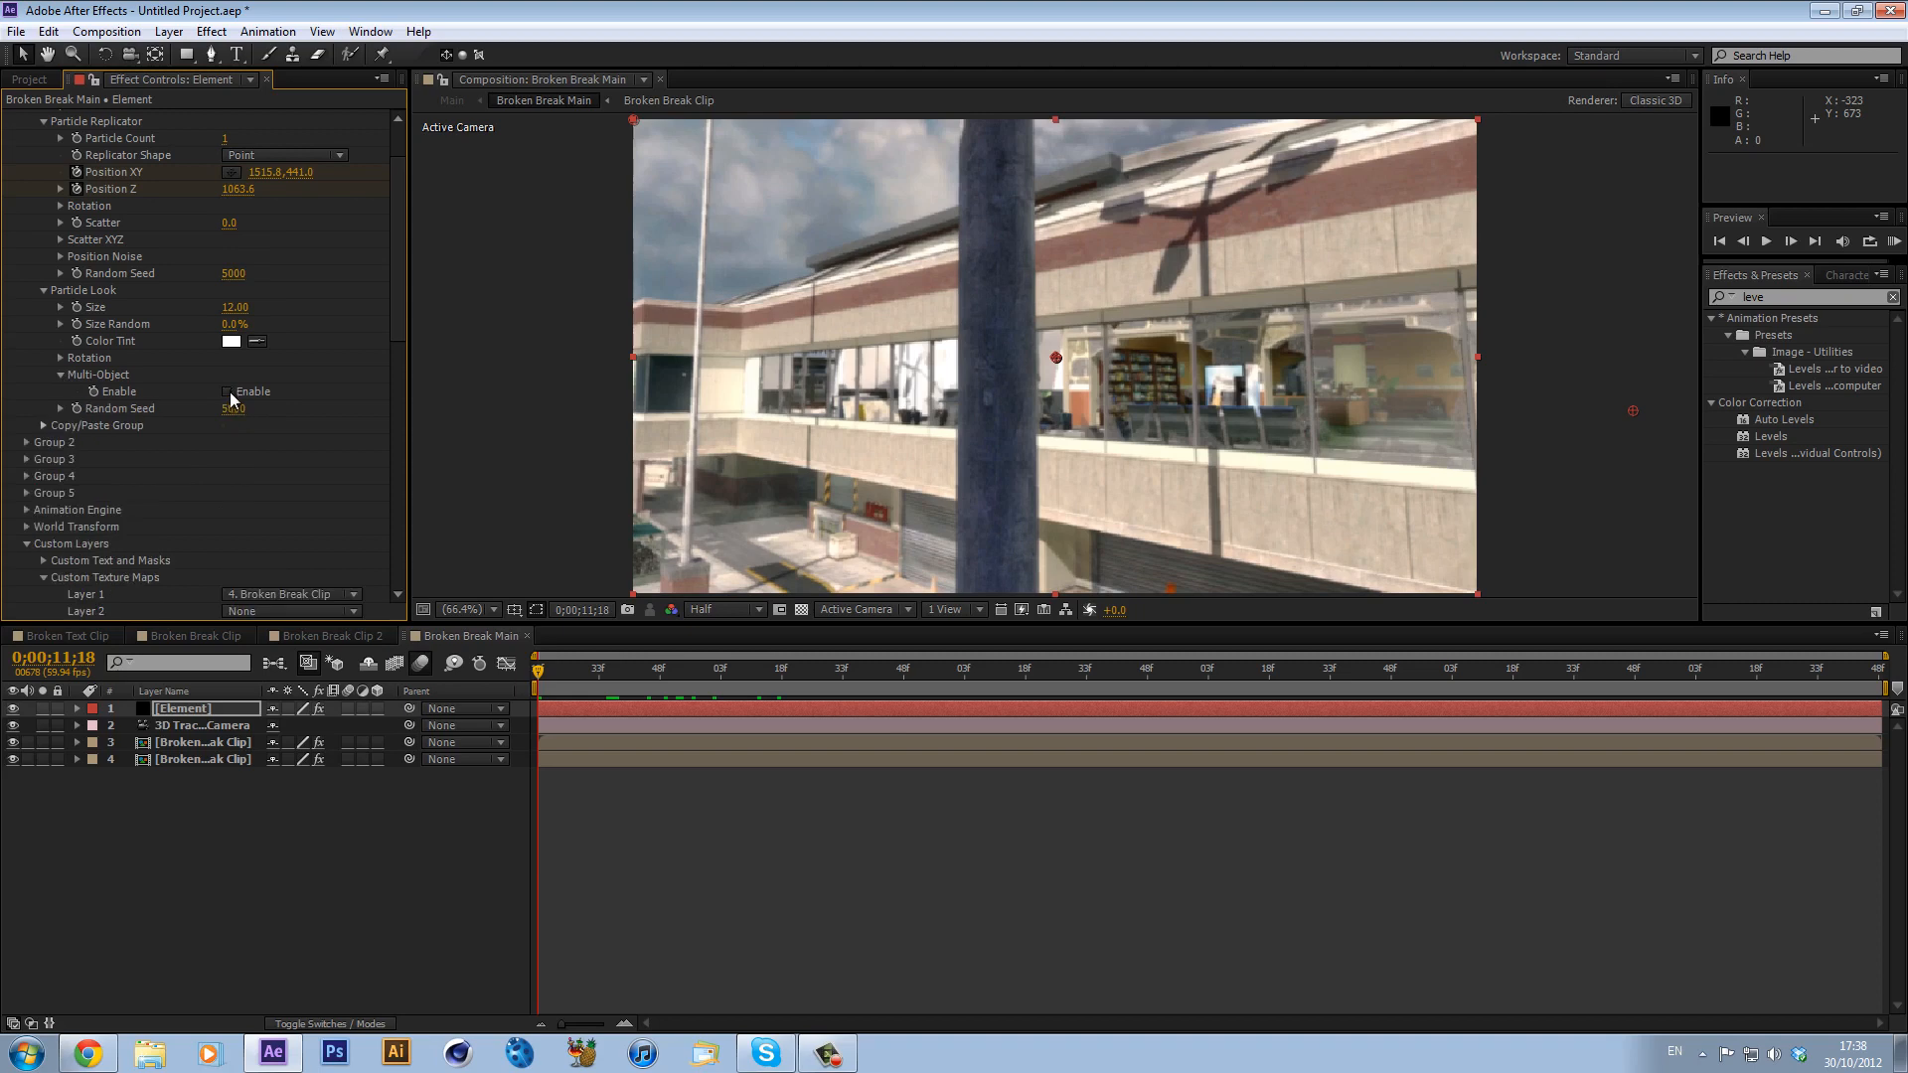
click(227, 393)
scroll(249, 376, down, 3)
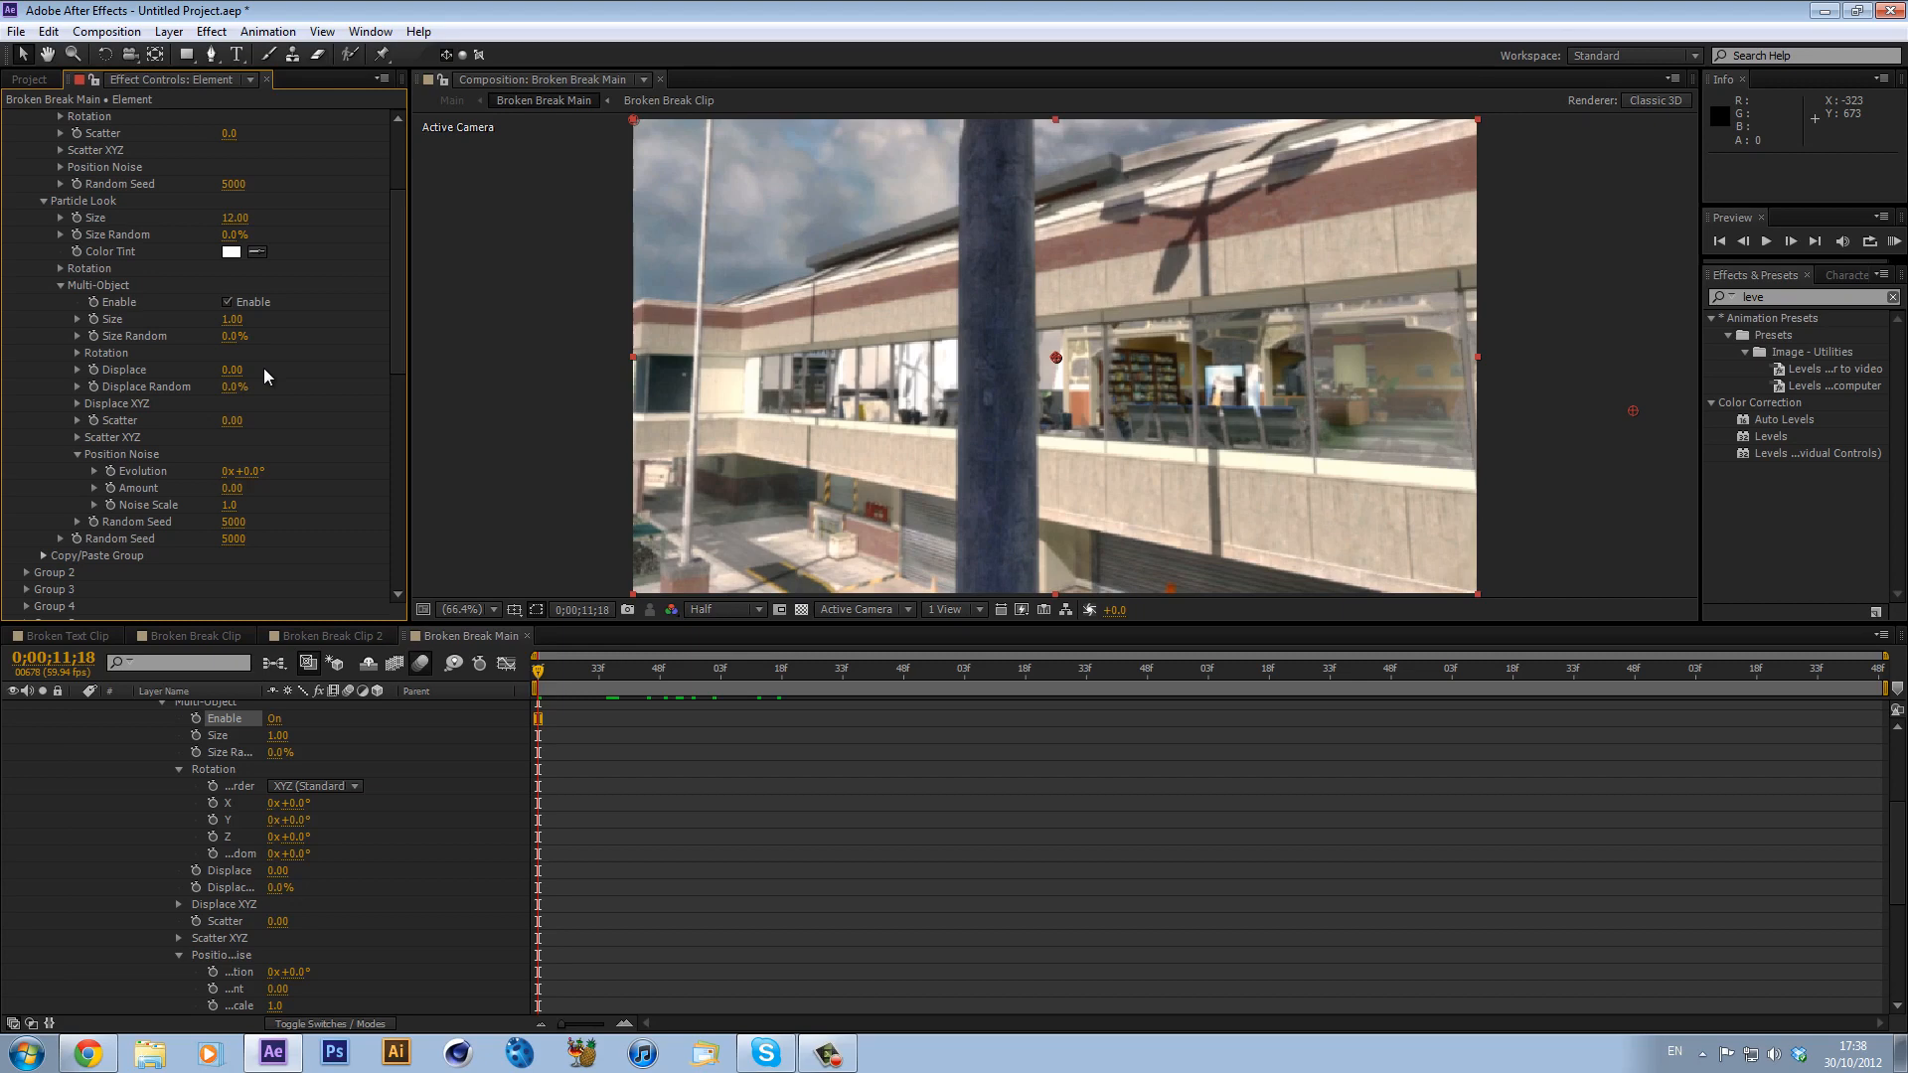
- Inspect the broken glass model in Element's Scene Setup and close it
scroll(150, 219, up, 5)
click(99, 156)
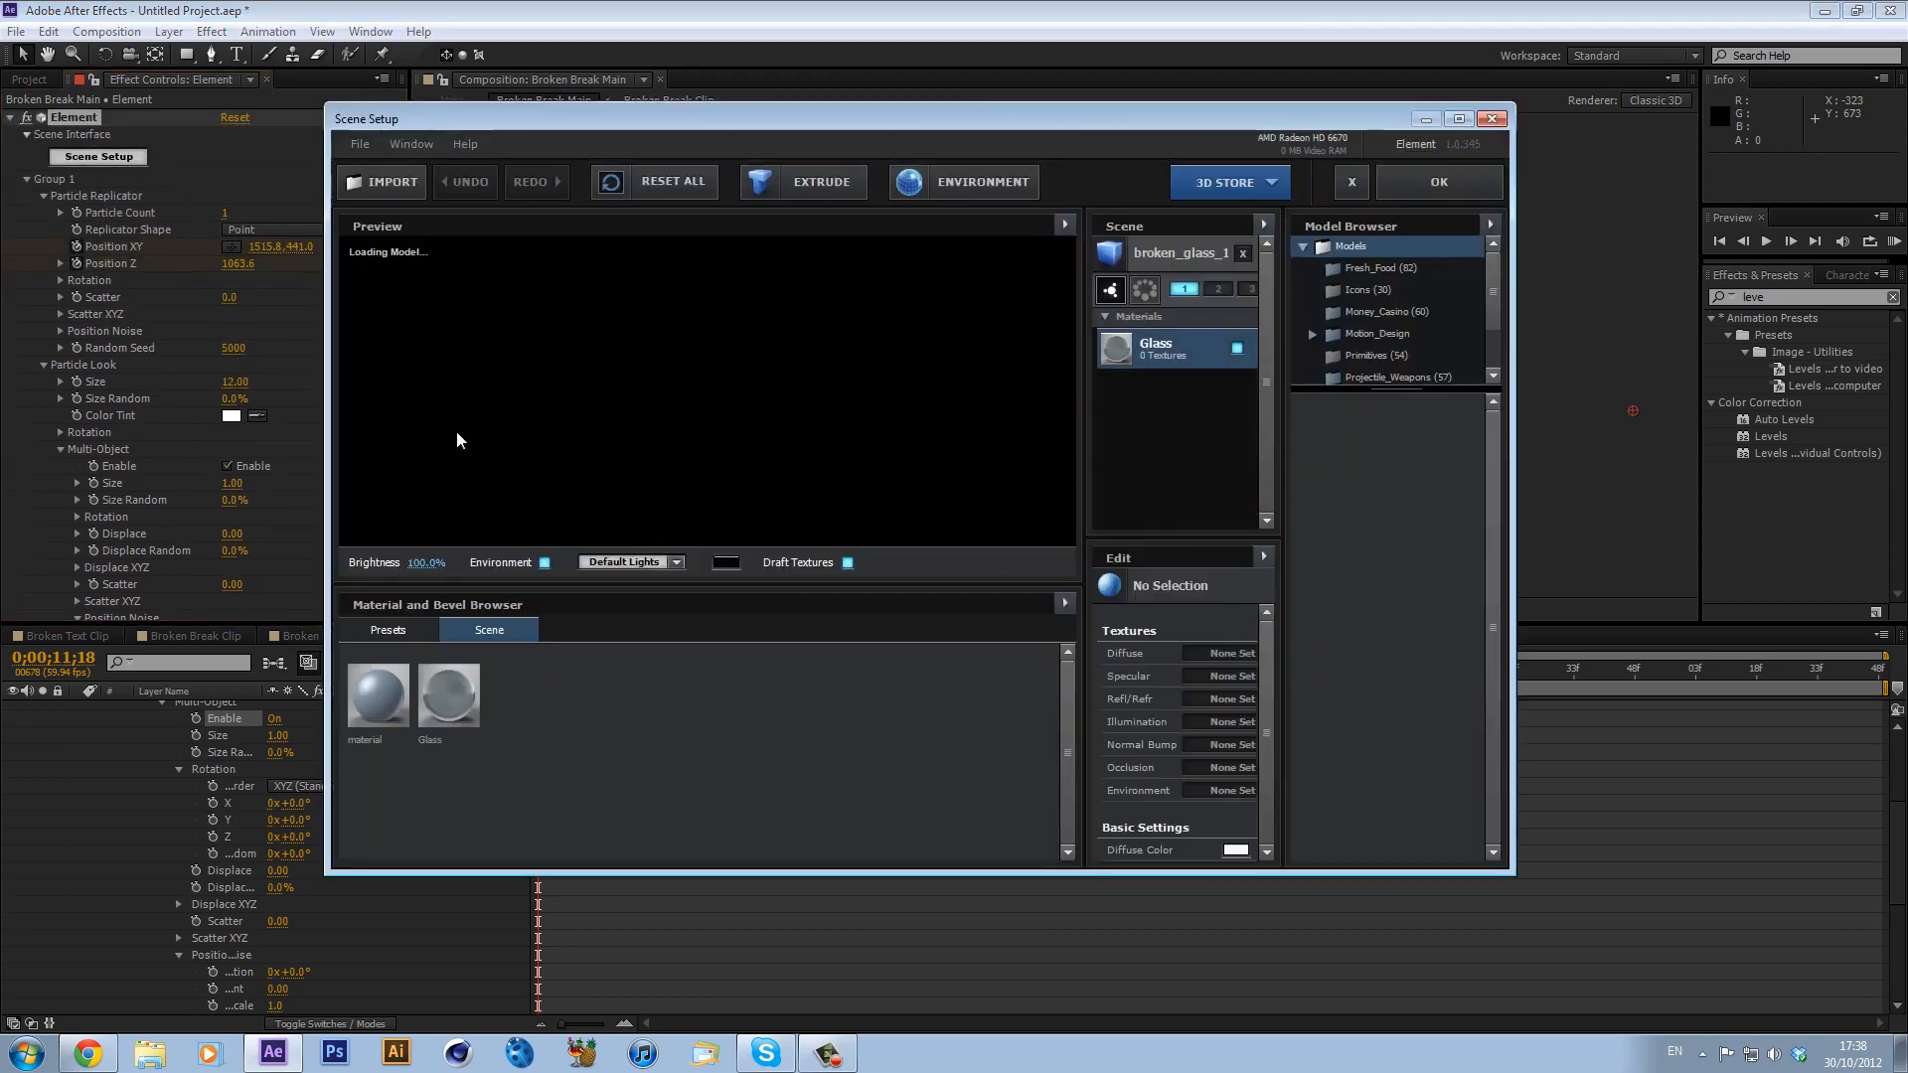
click(1458, 193)
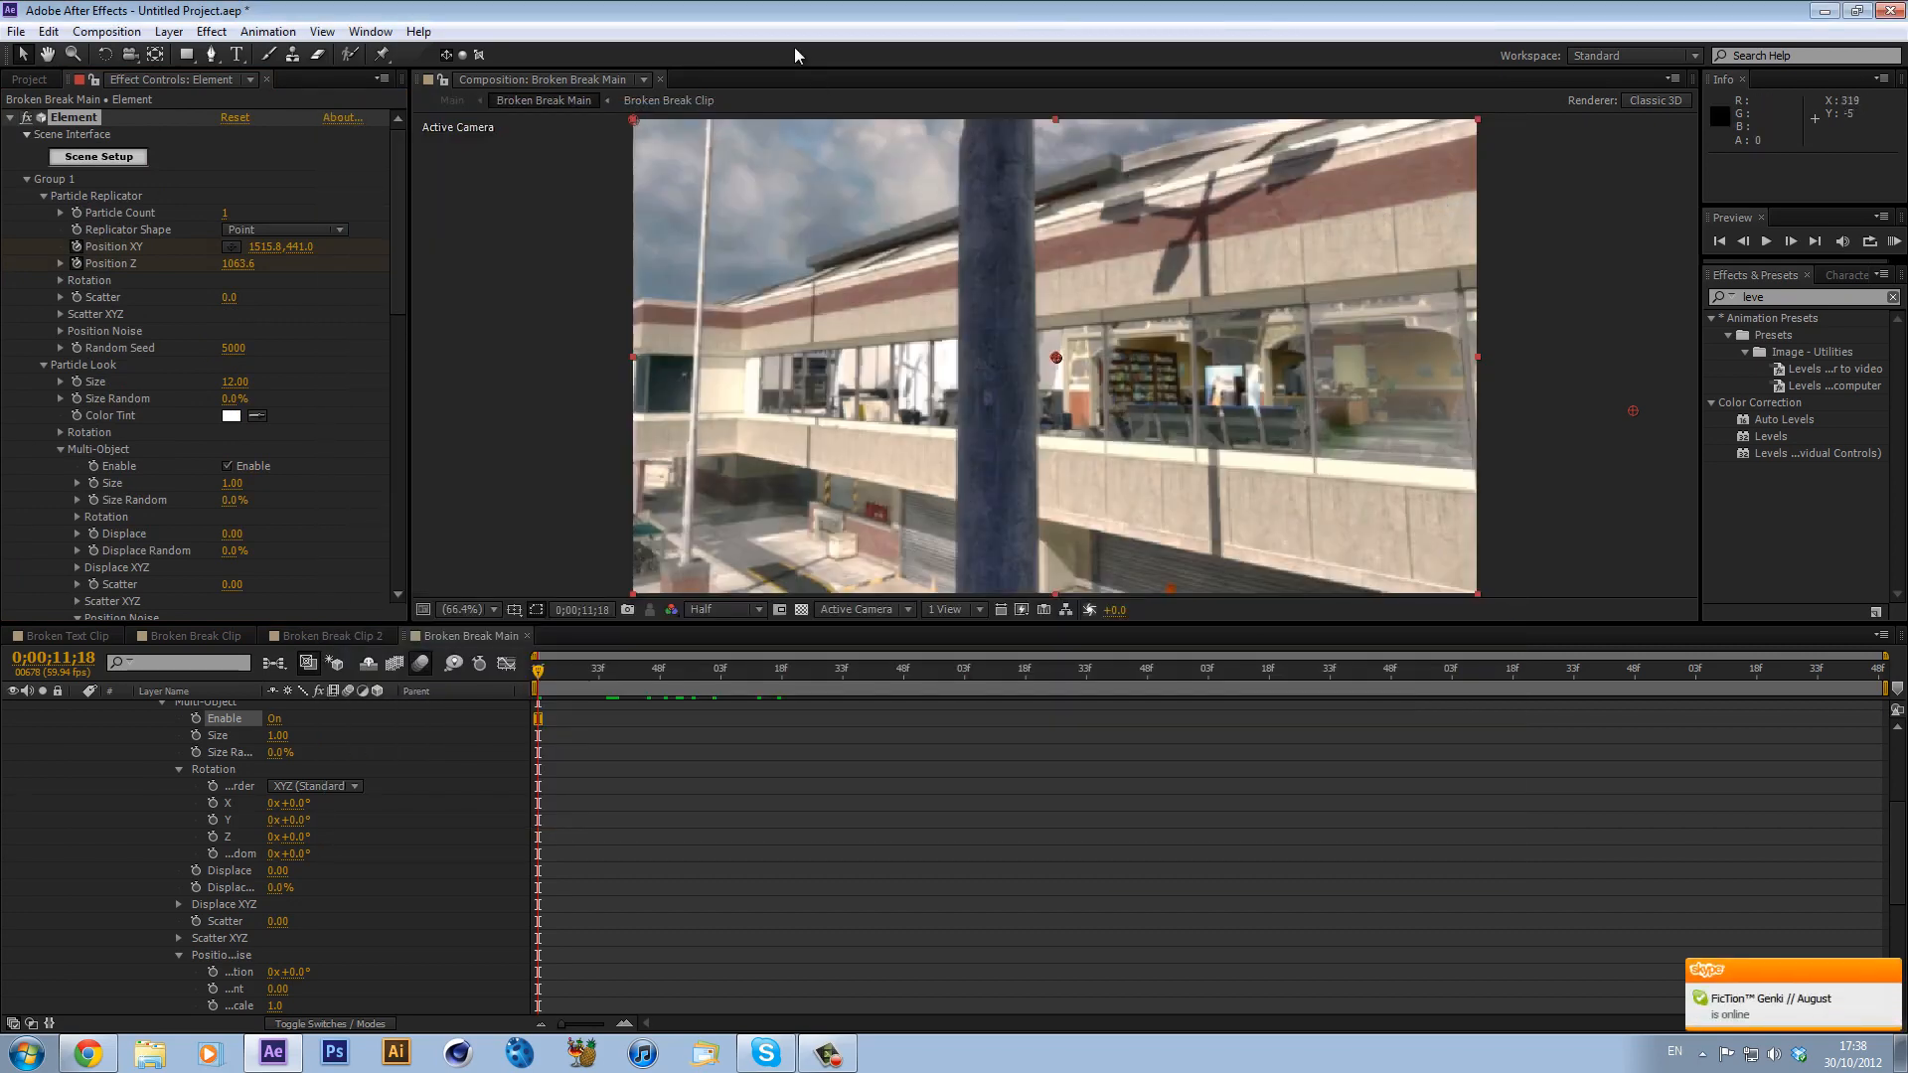
click(817, 1048)
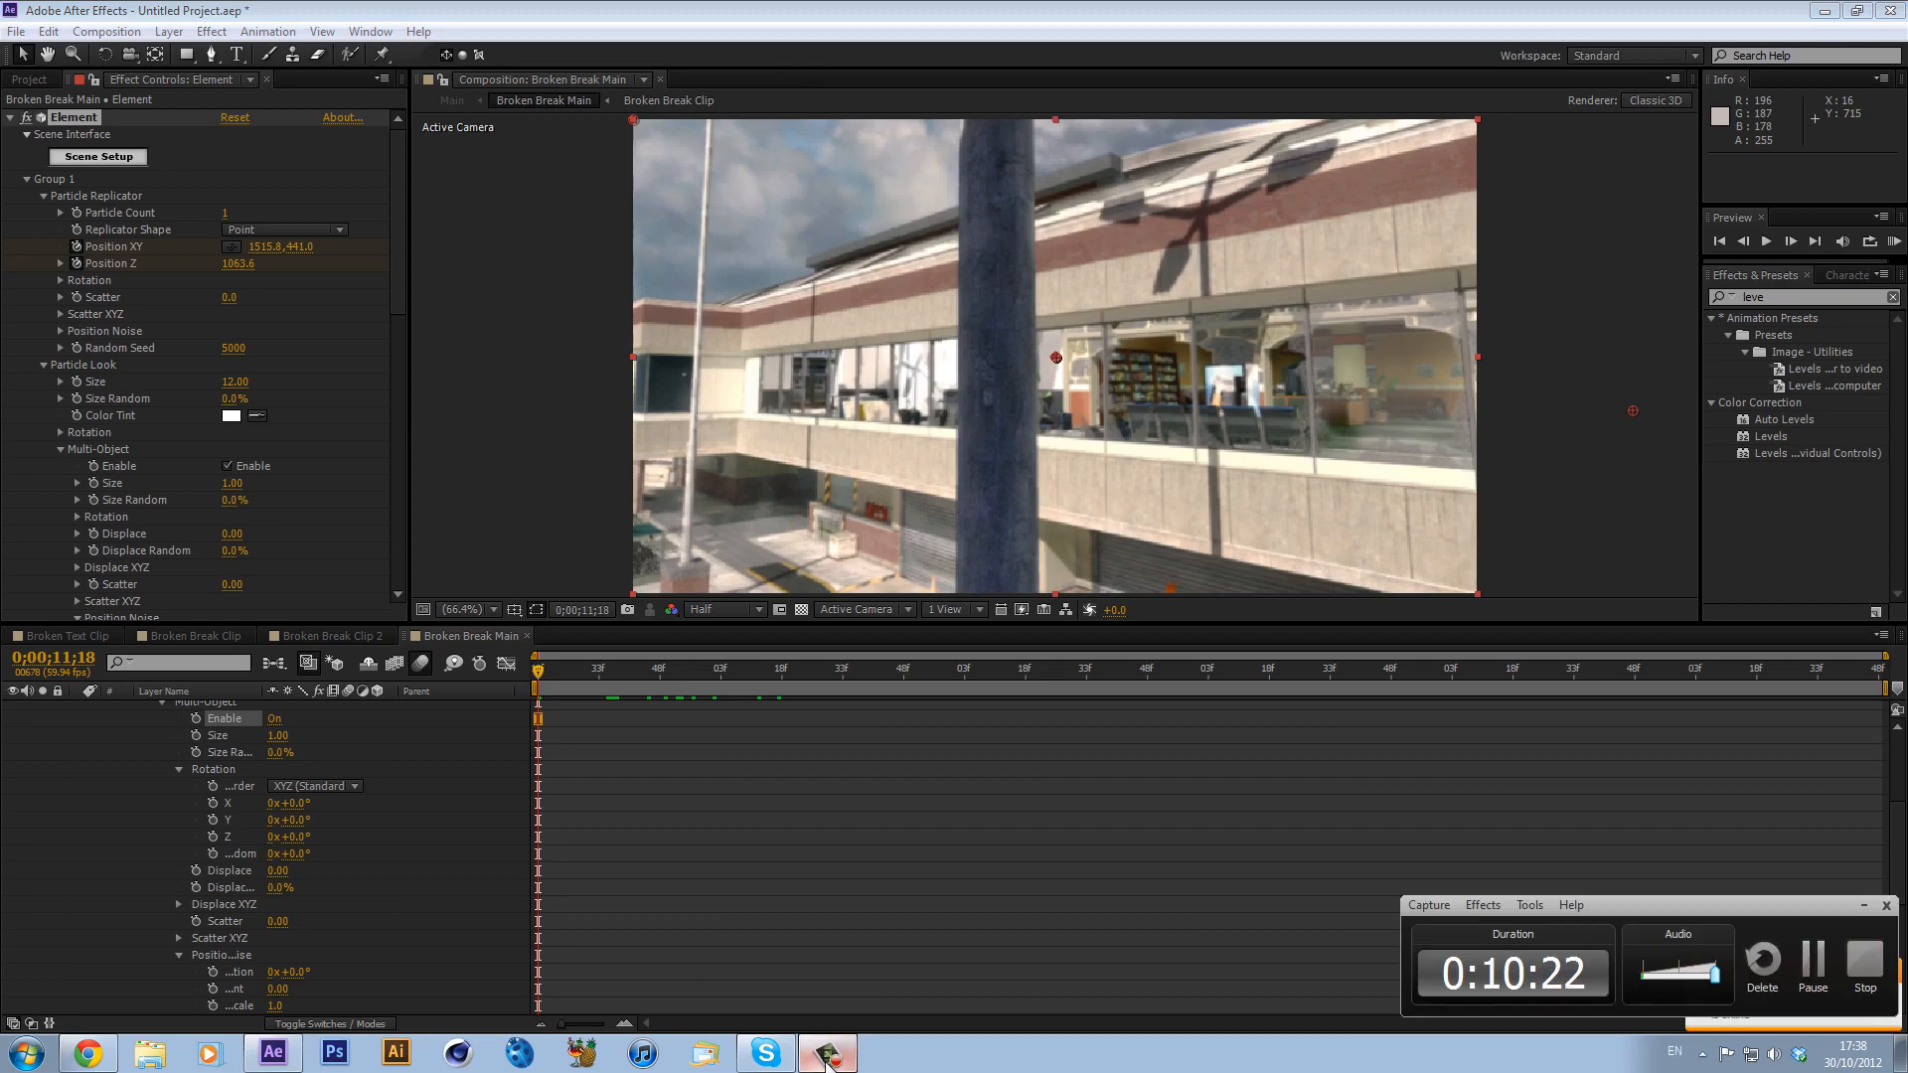
click(825, 1053)
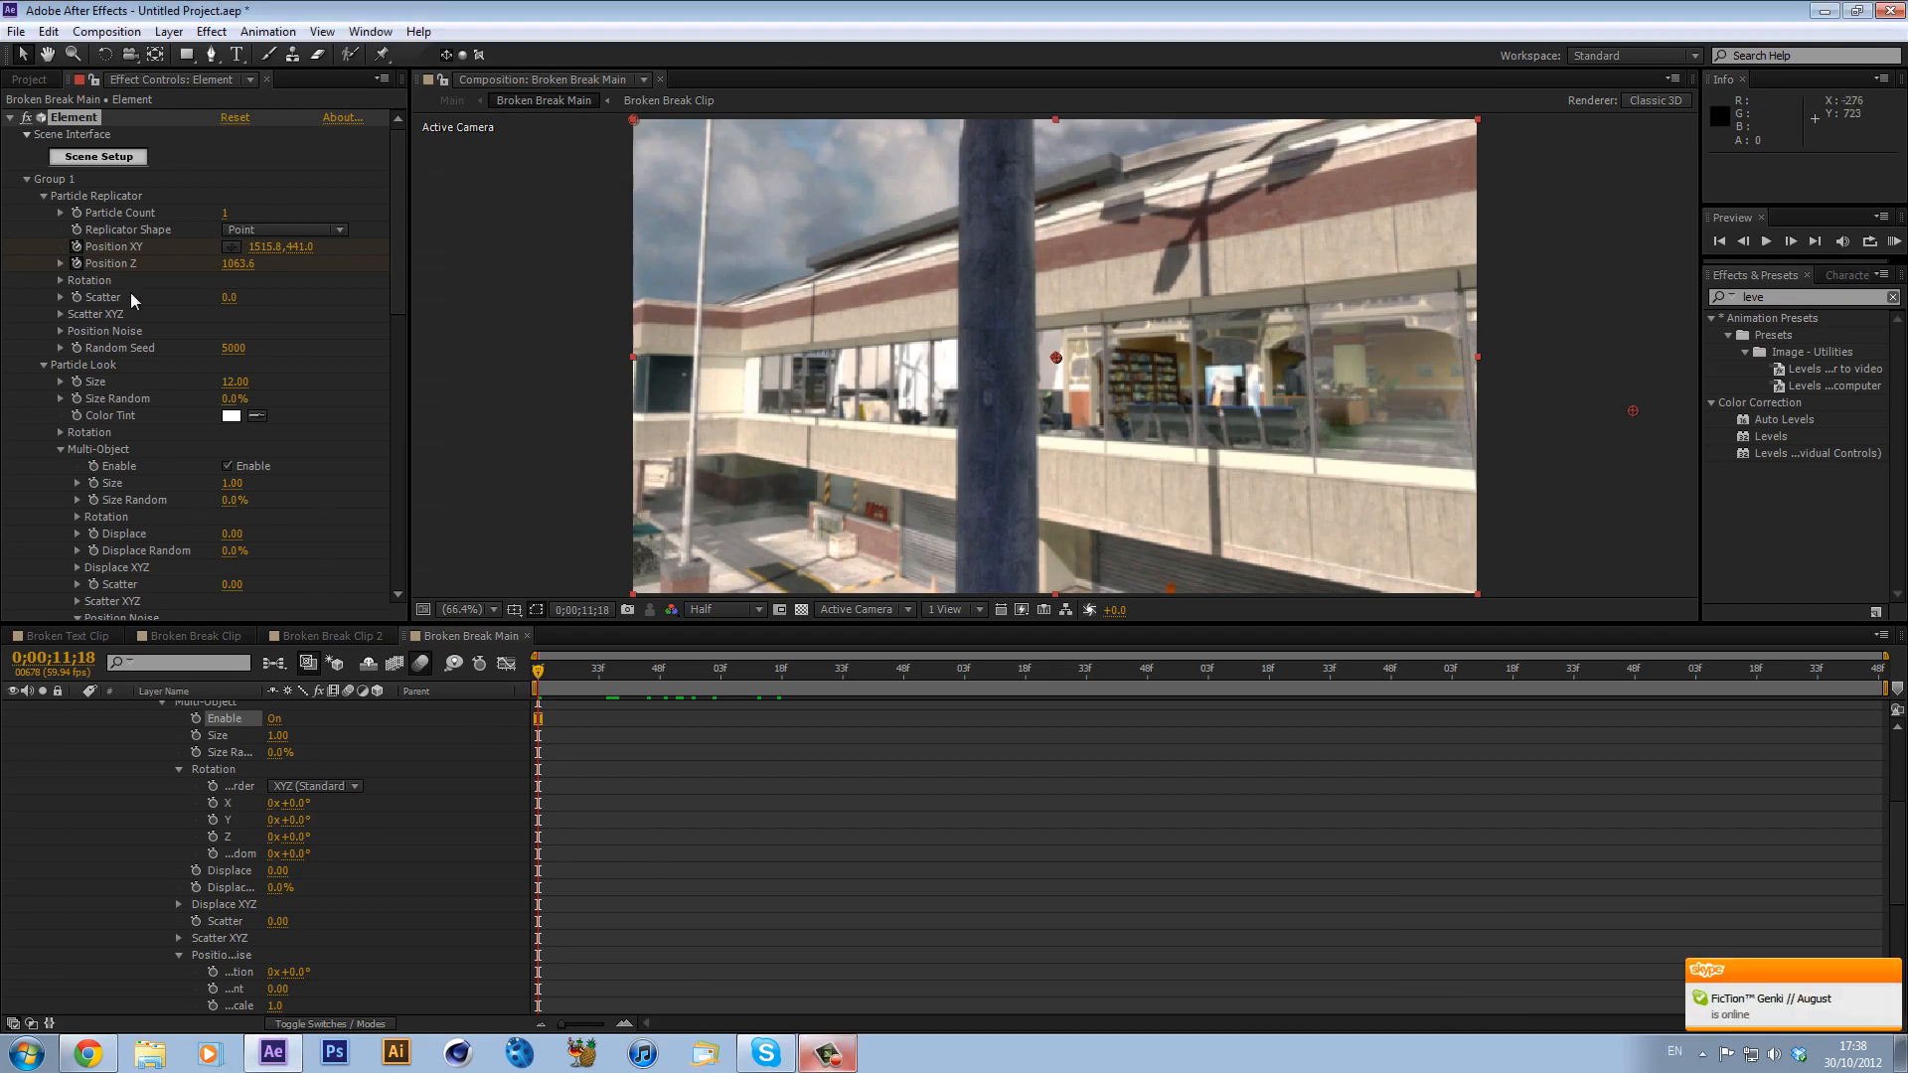
- Expand the Multi-Object Rotation settings and set a Rotation Random keyframe at the first frame
scroll(118, 423, down, 1)
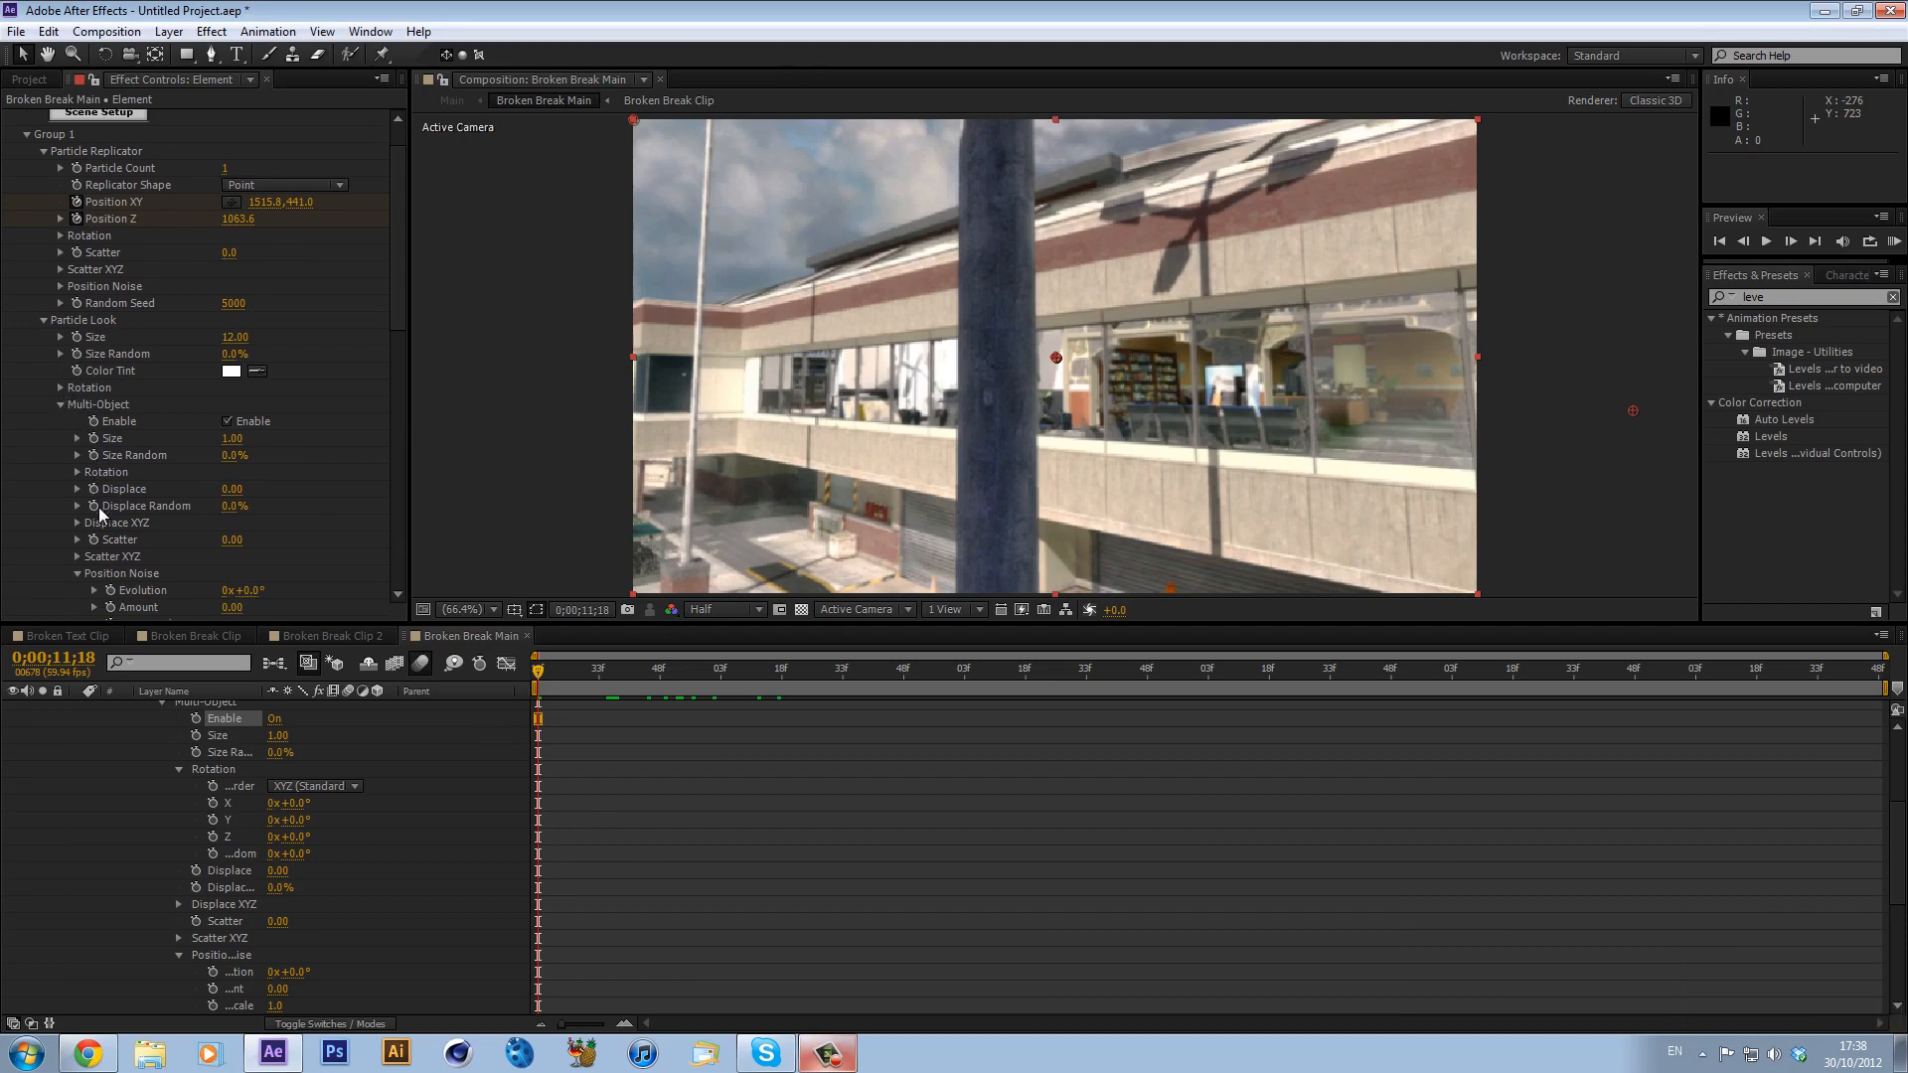
scroll(111, 522, down, 1)
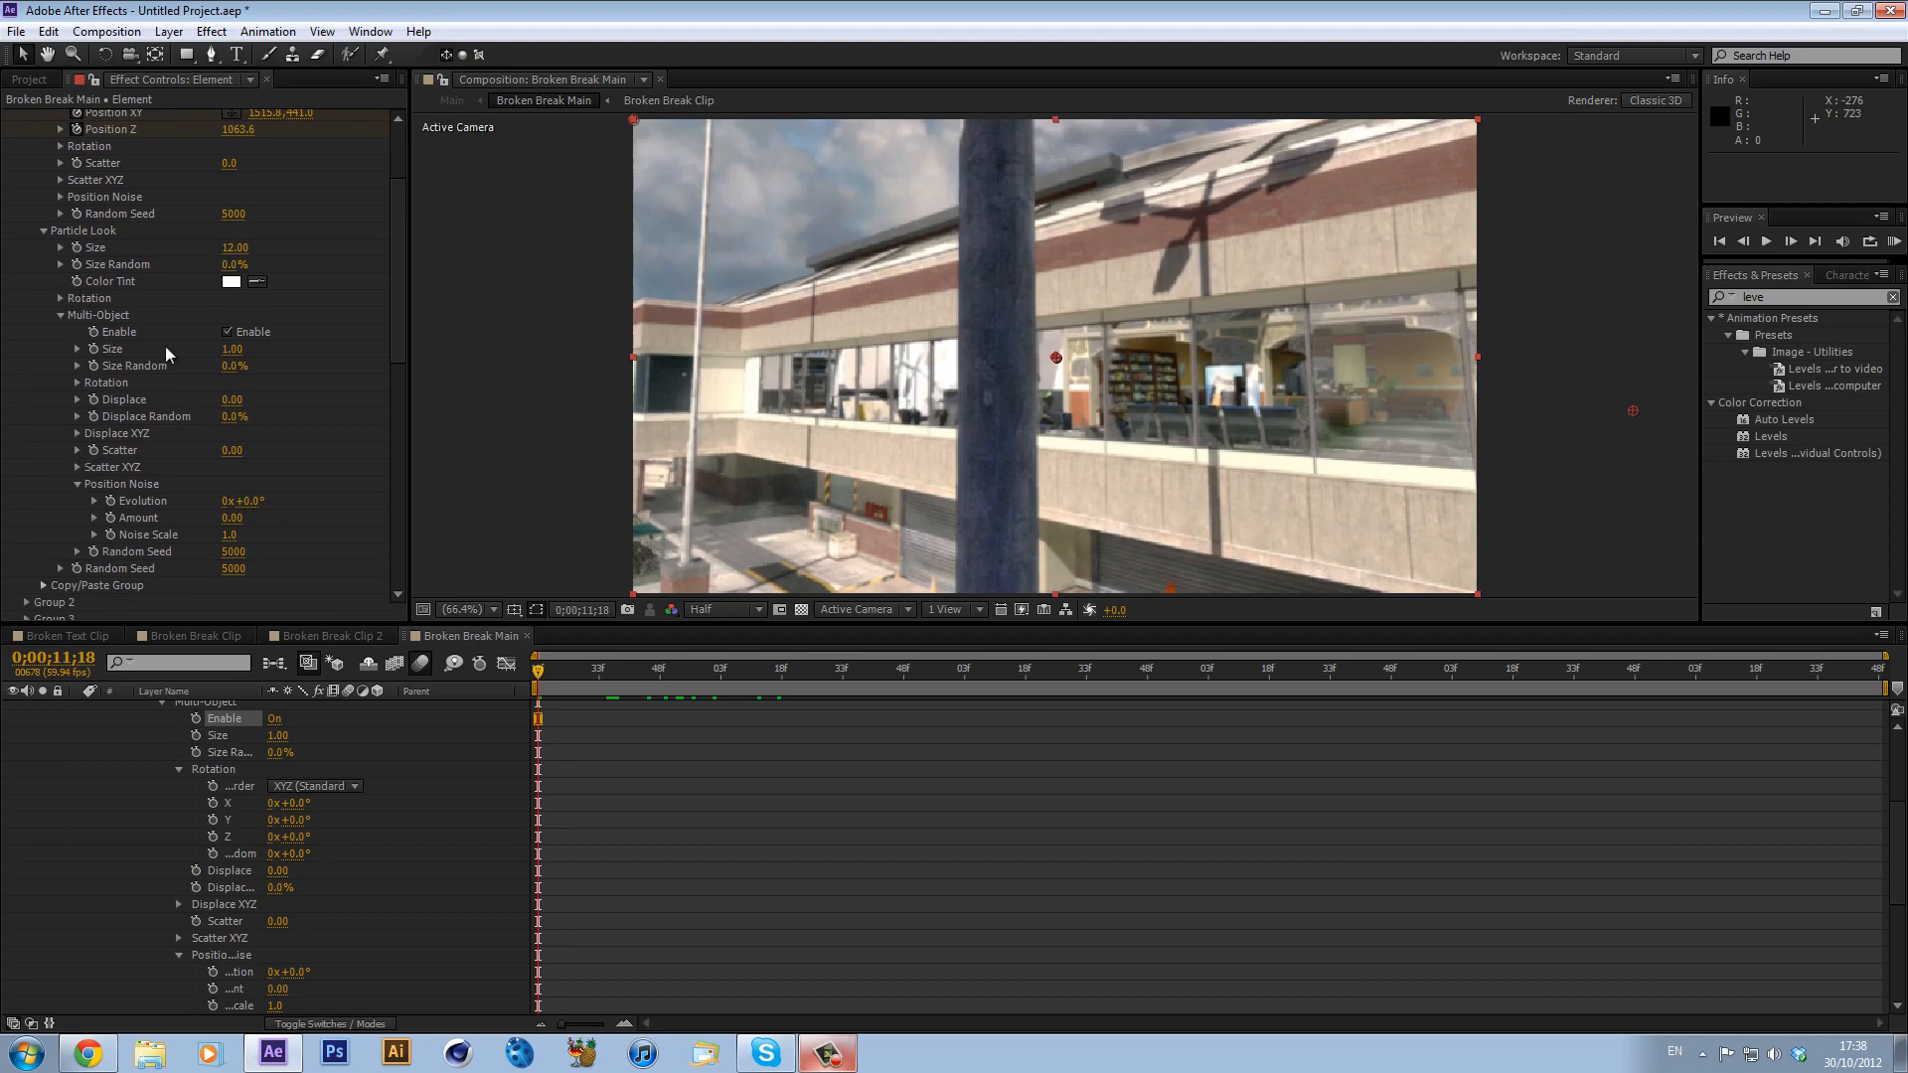
click(77, 382)
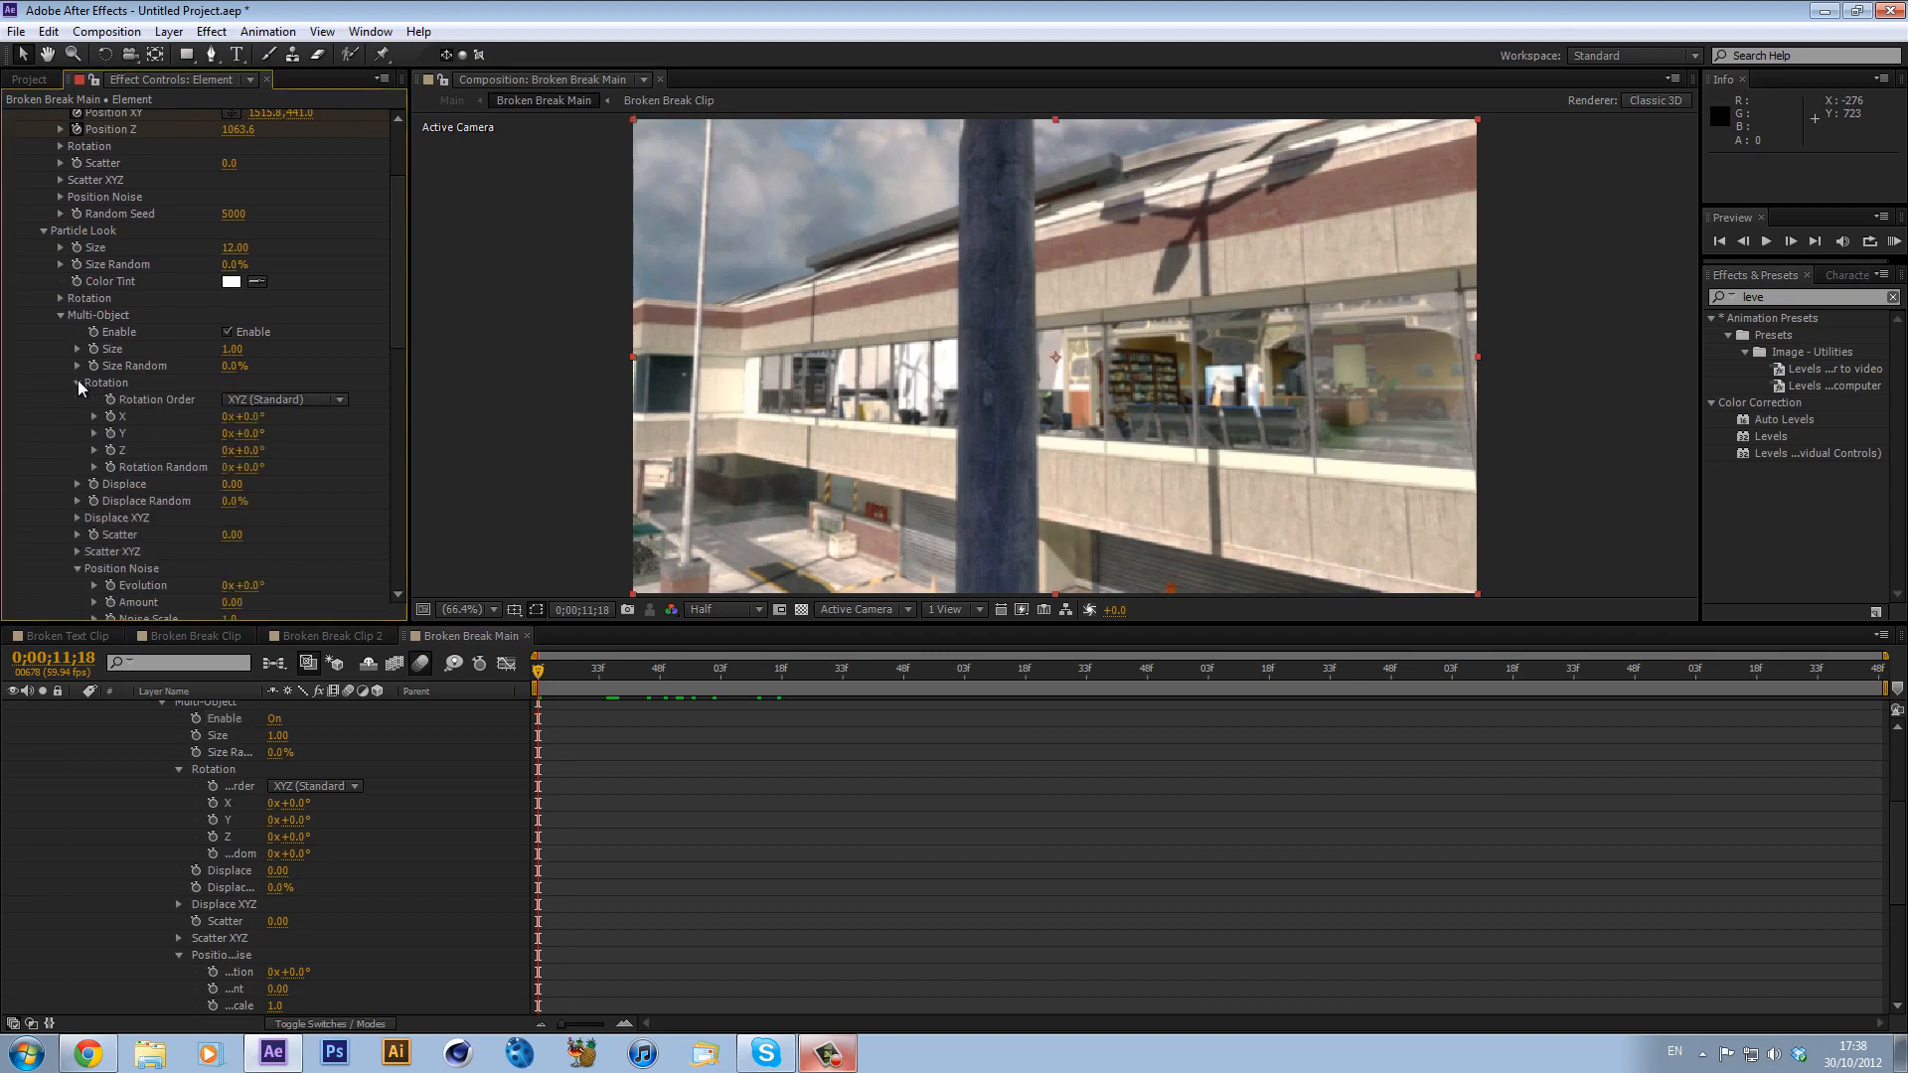
click(111, 466)
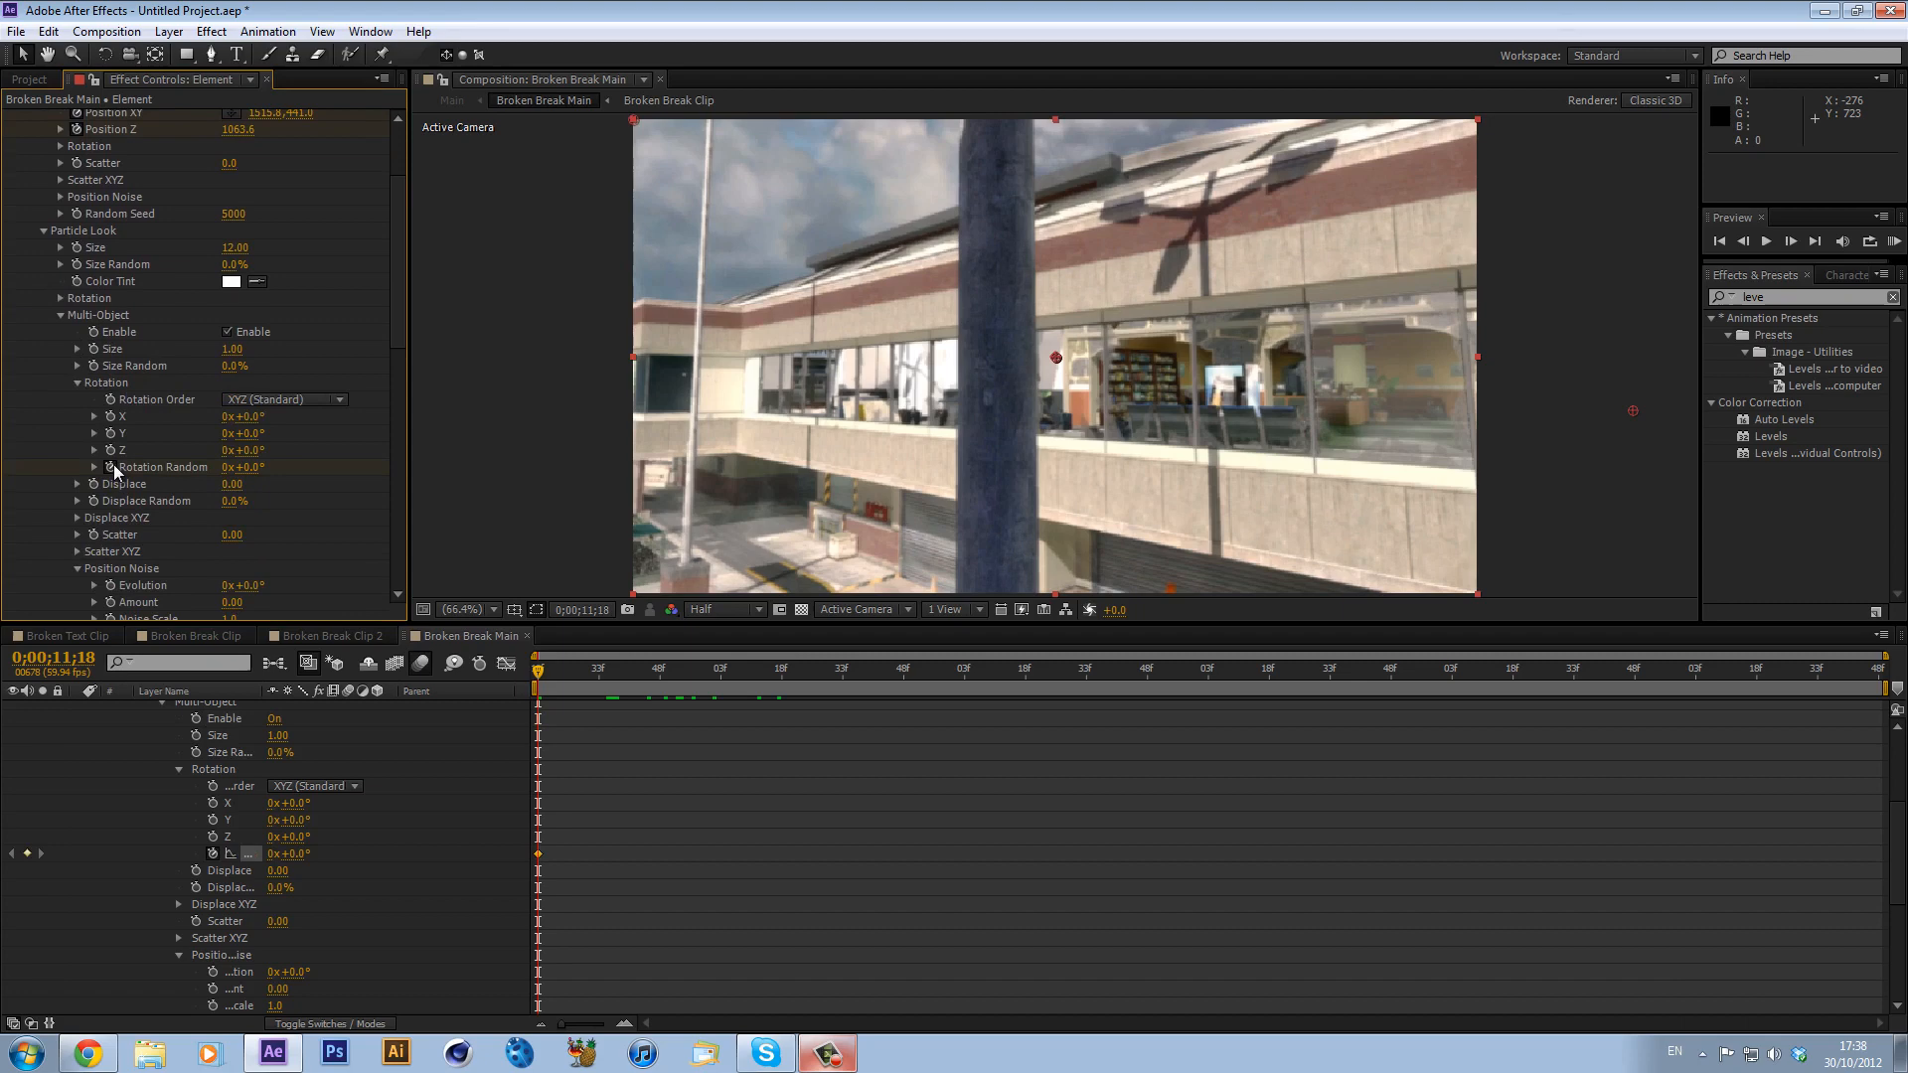
- Set a Multi-Object Scatter keyframe at the first frame and show only the Element layer's keyframed properties
click(100, 534)
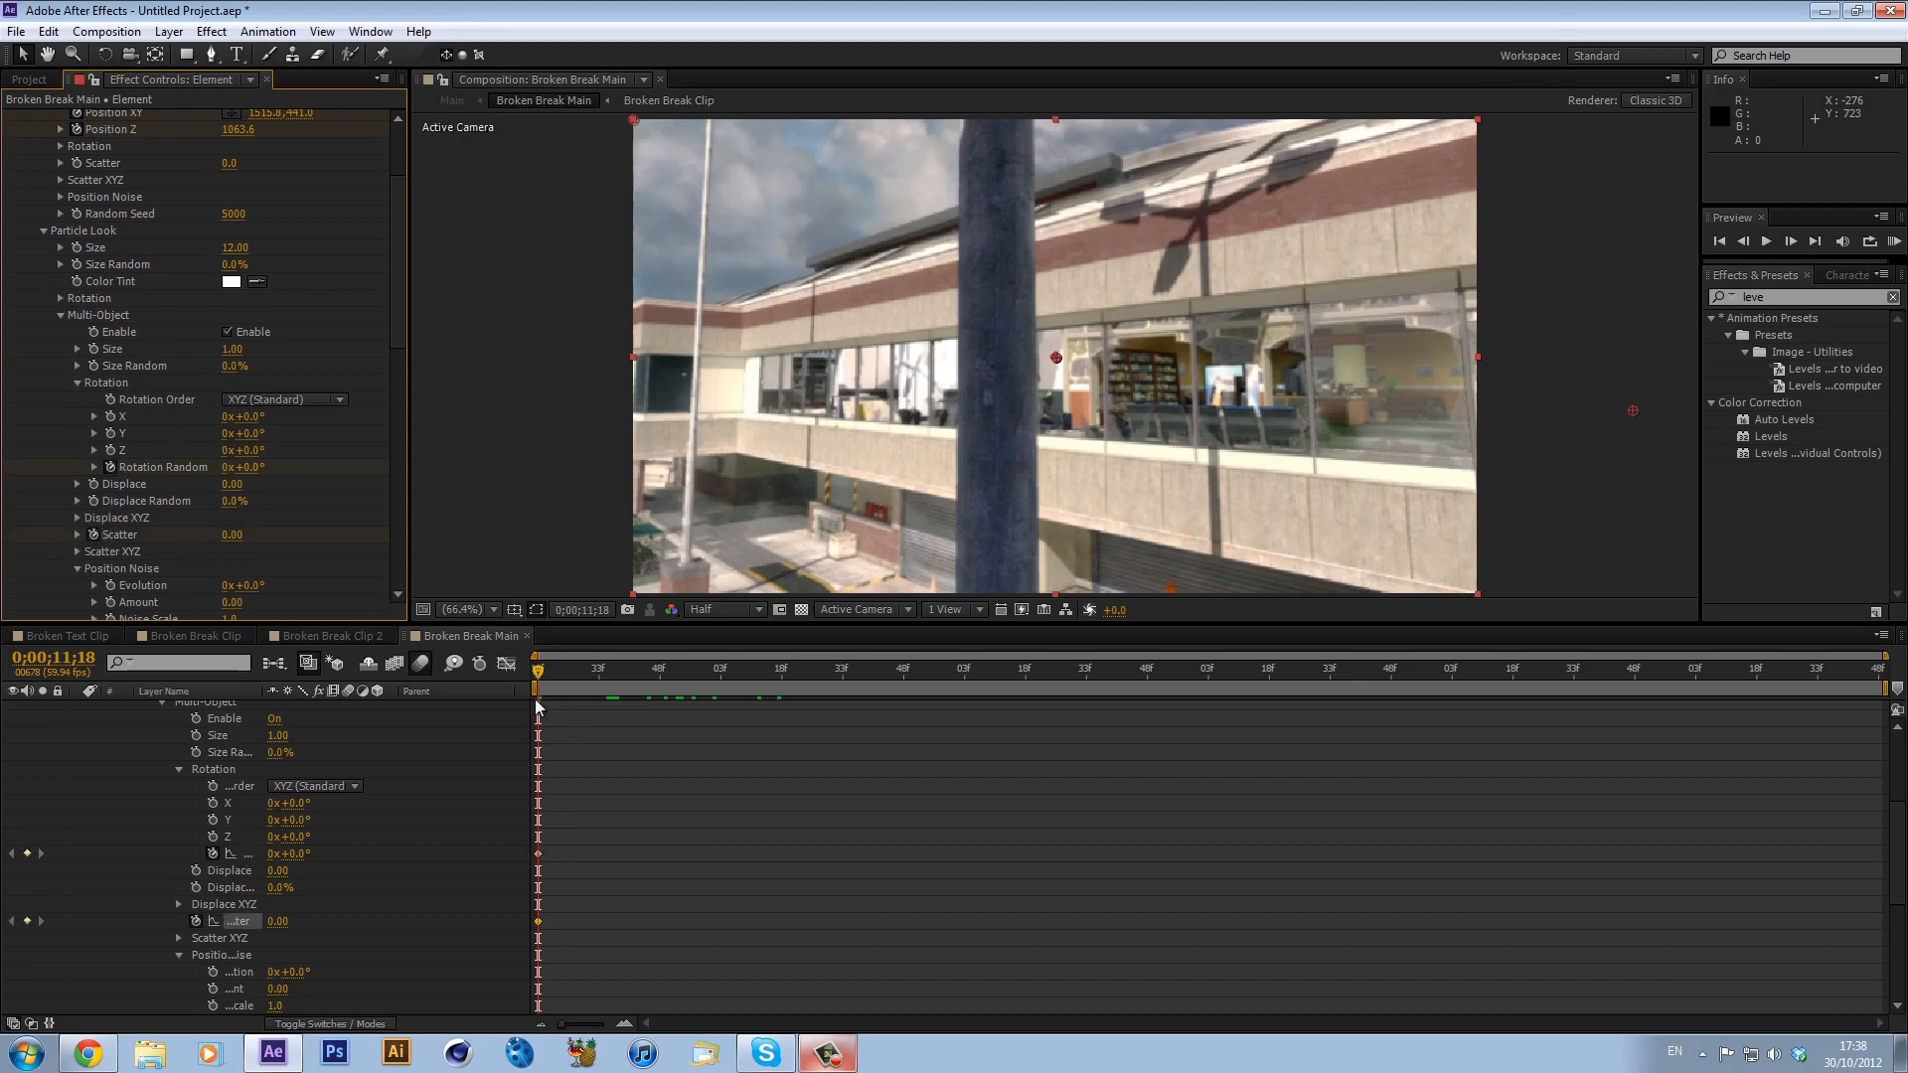
scroll(585, 837, up, 4)
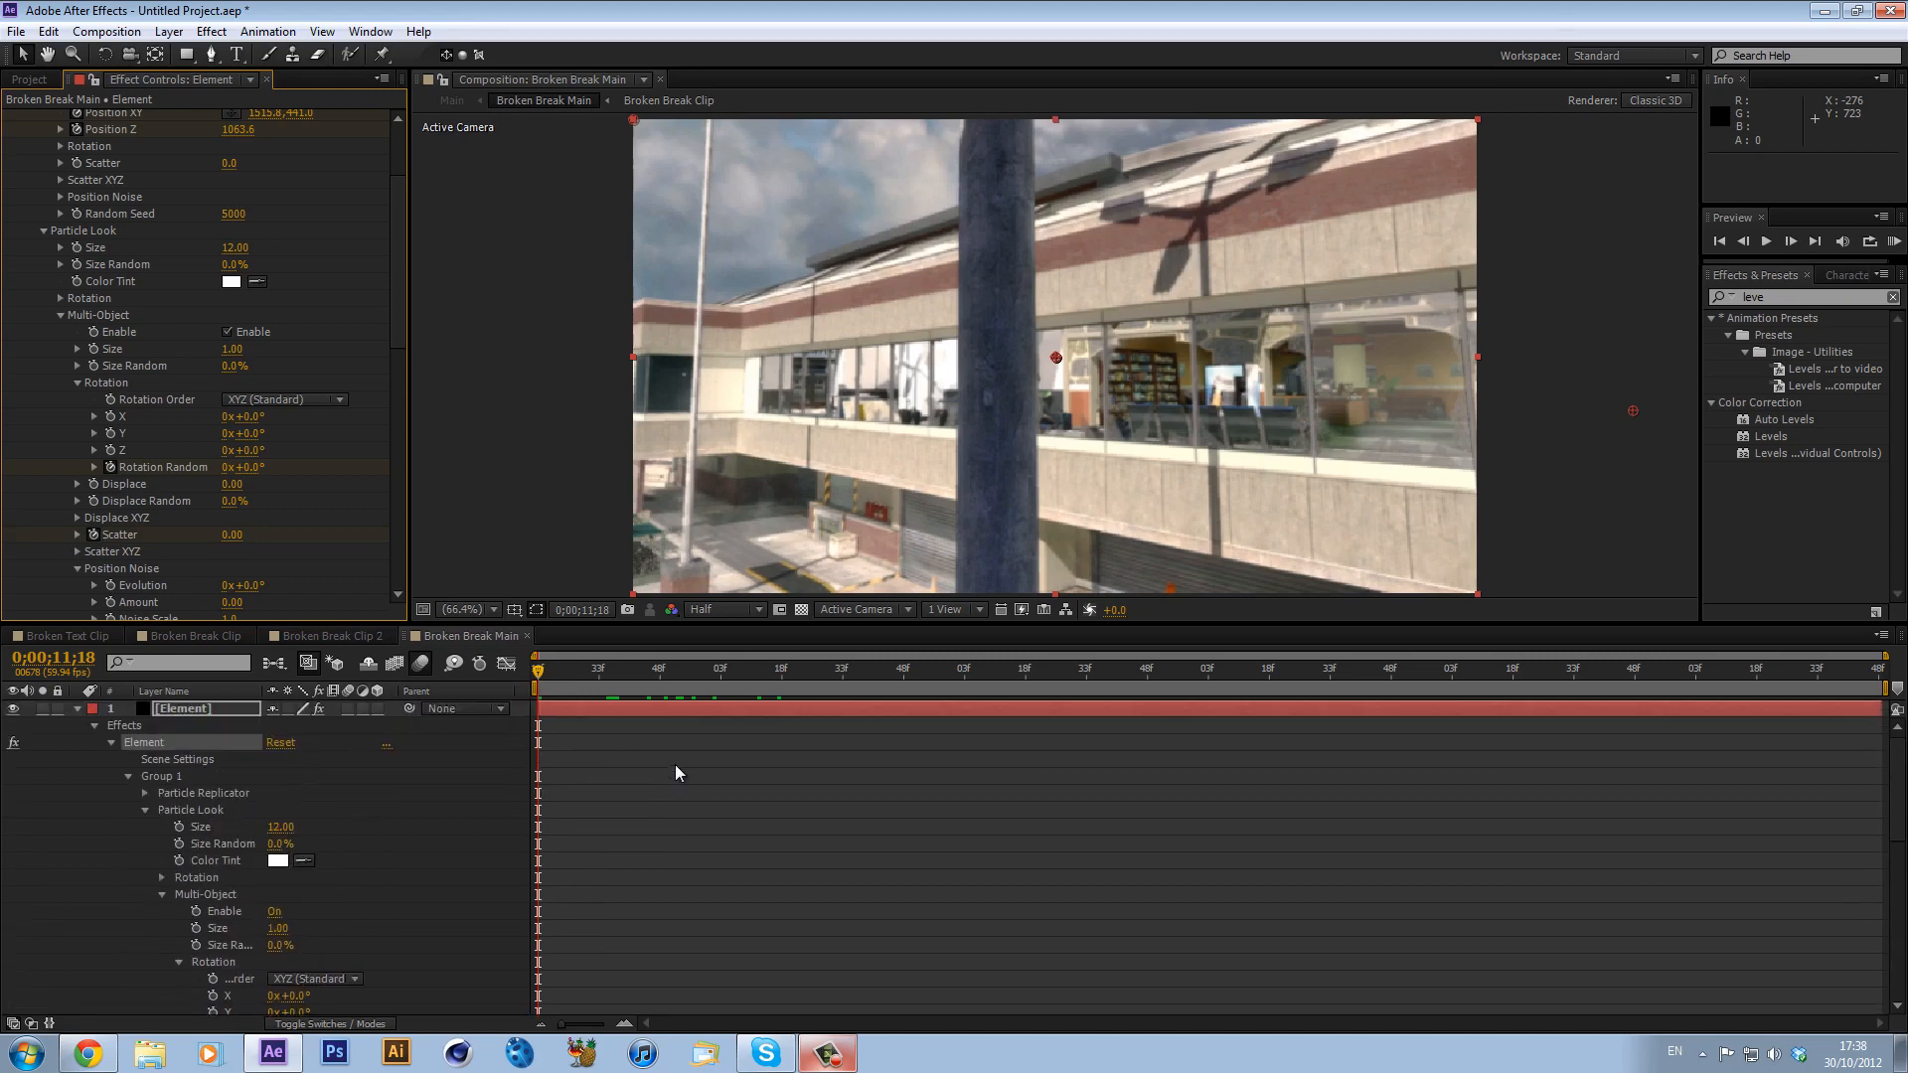
key(u)
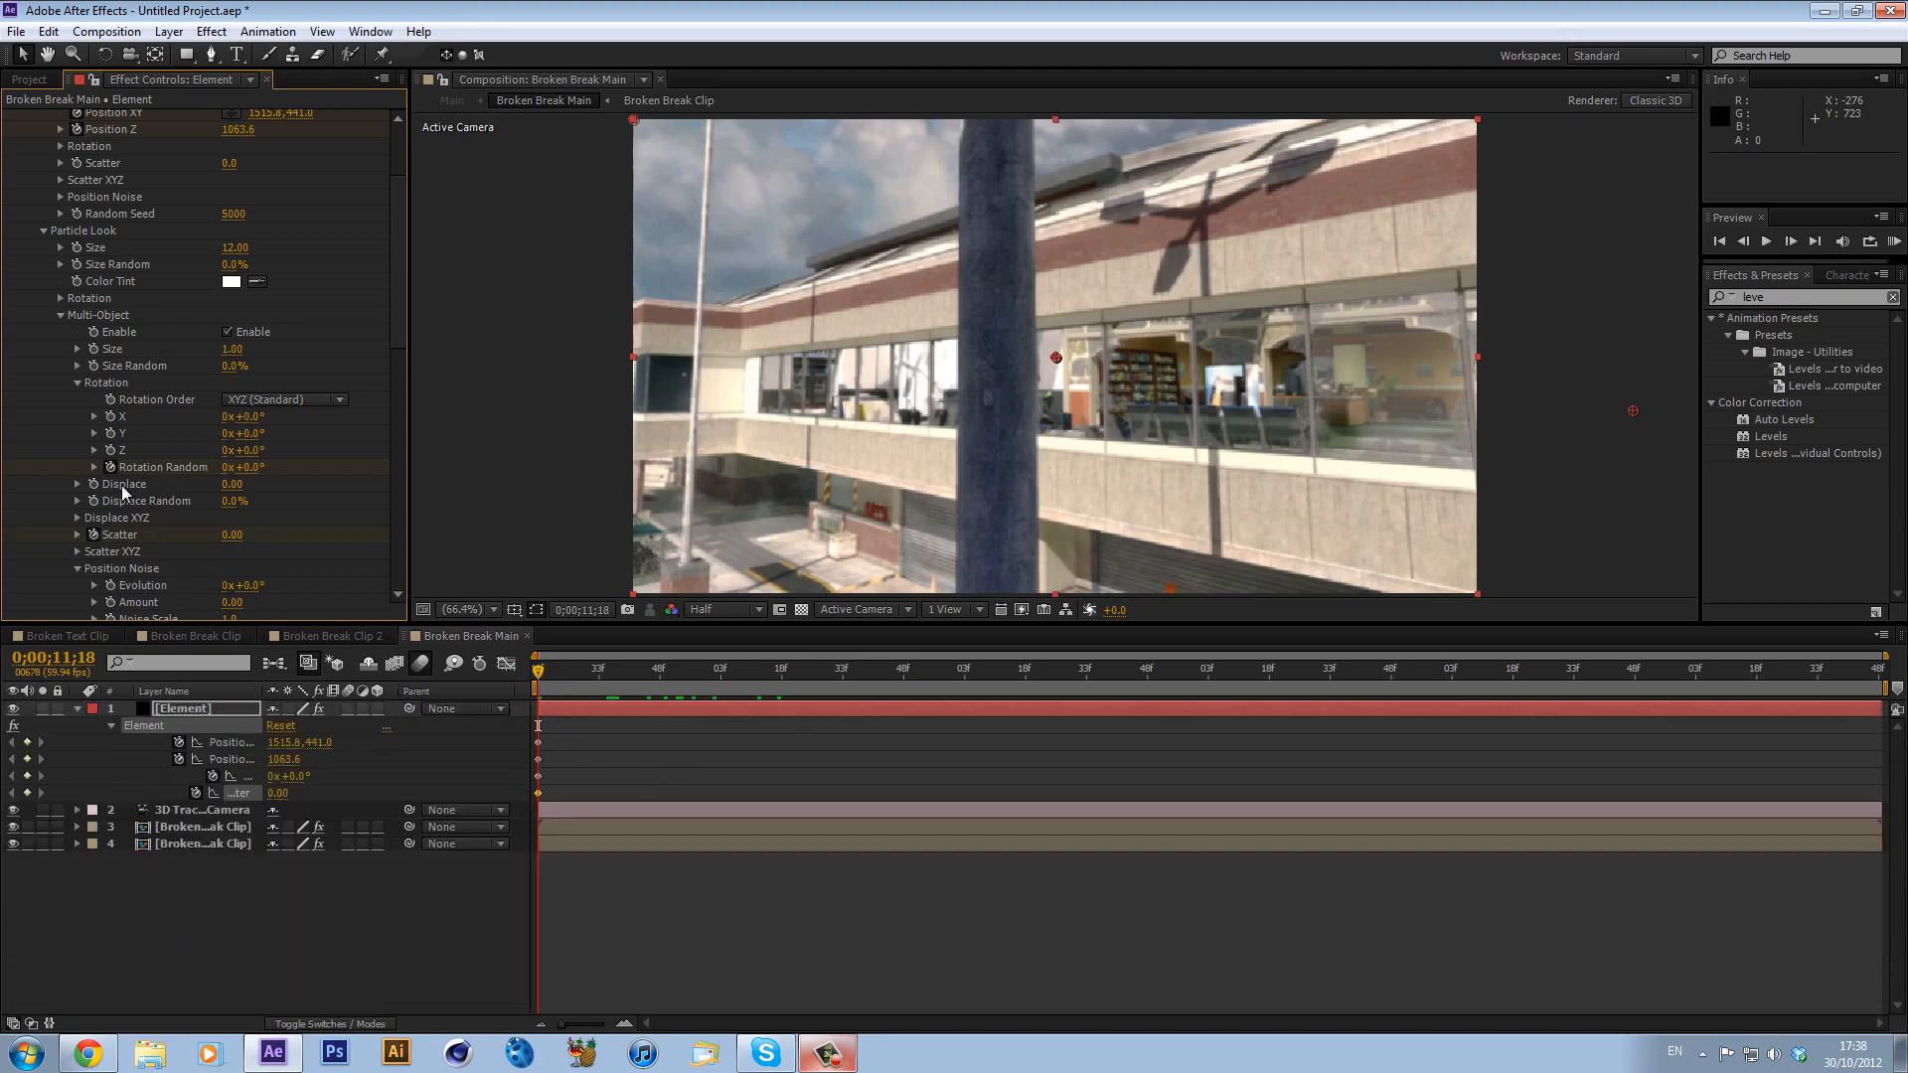
click(77, 484)
click(77, 484)
- Preview the footage and, back at the first frame, shift the glass pane to an X position of 1085.8
key(space)
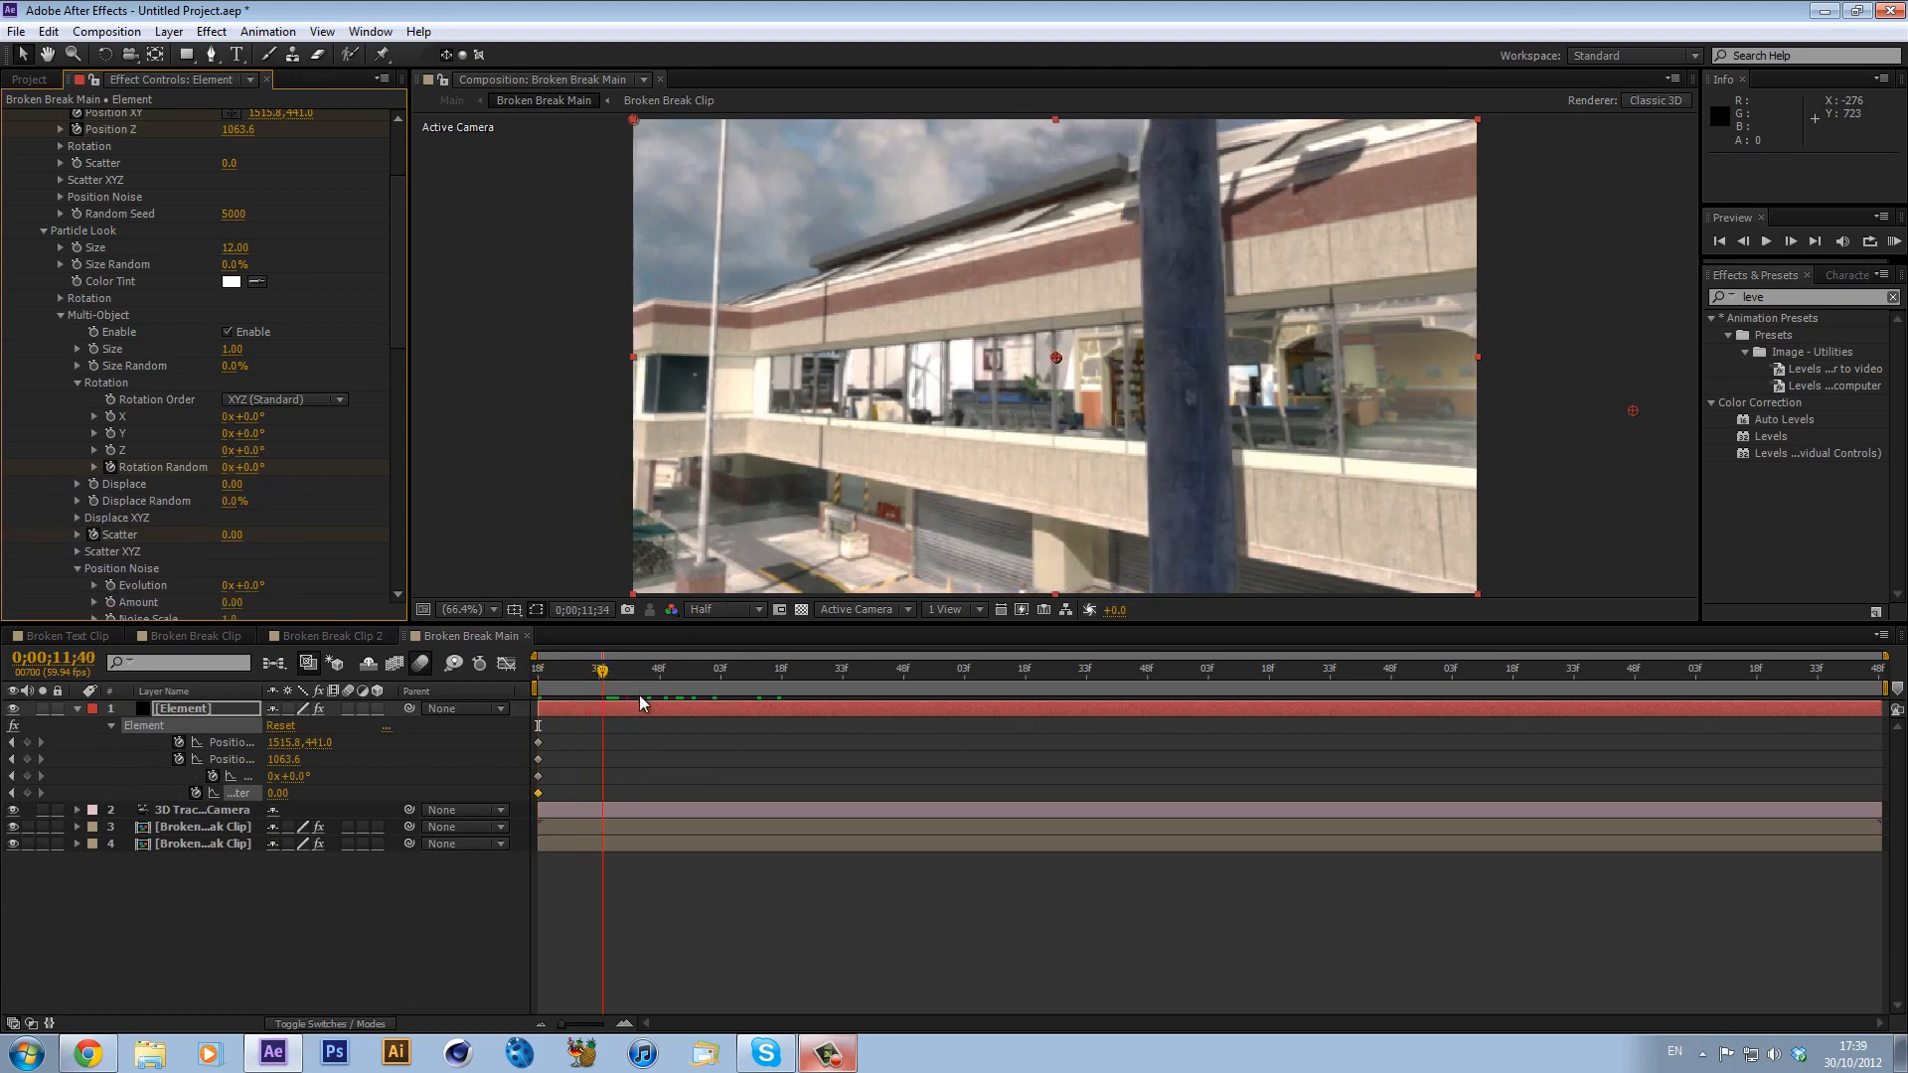
click(899, 679)
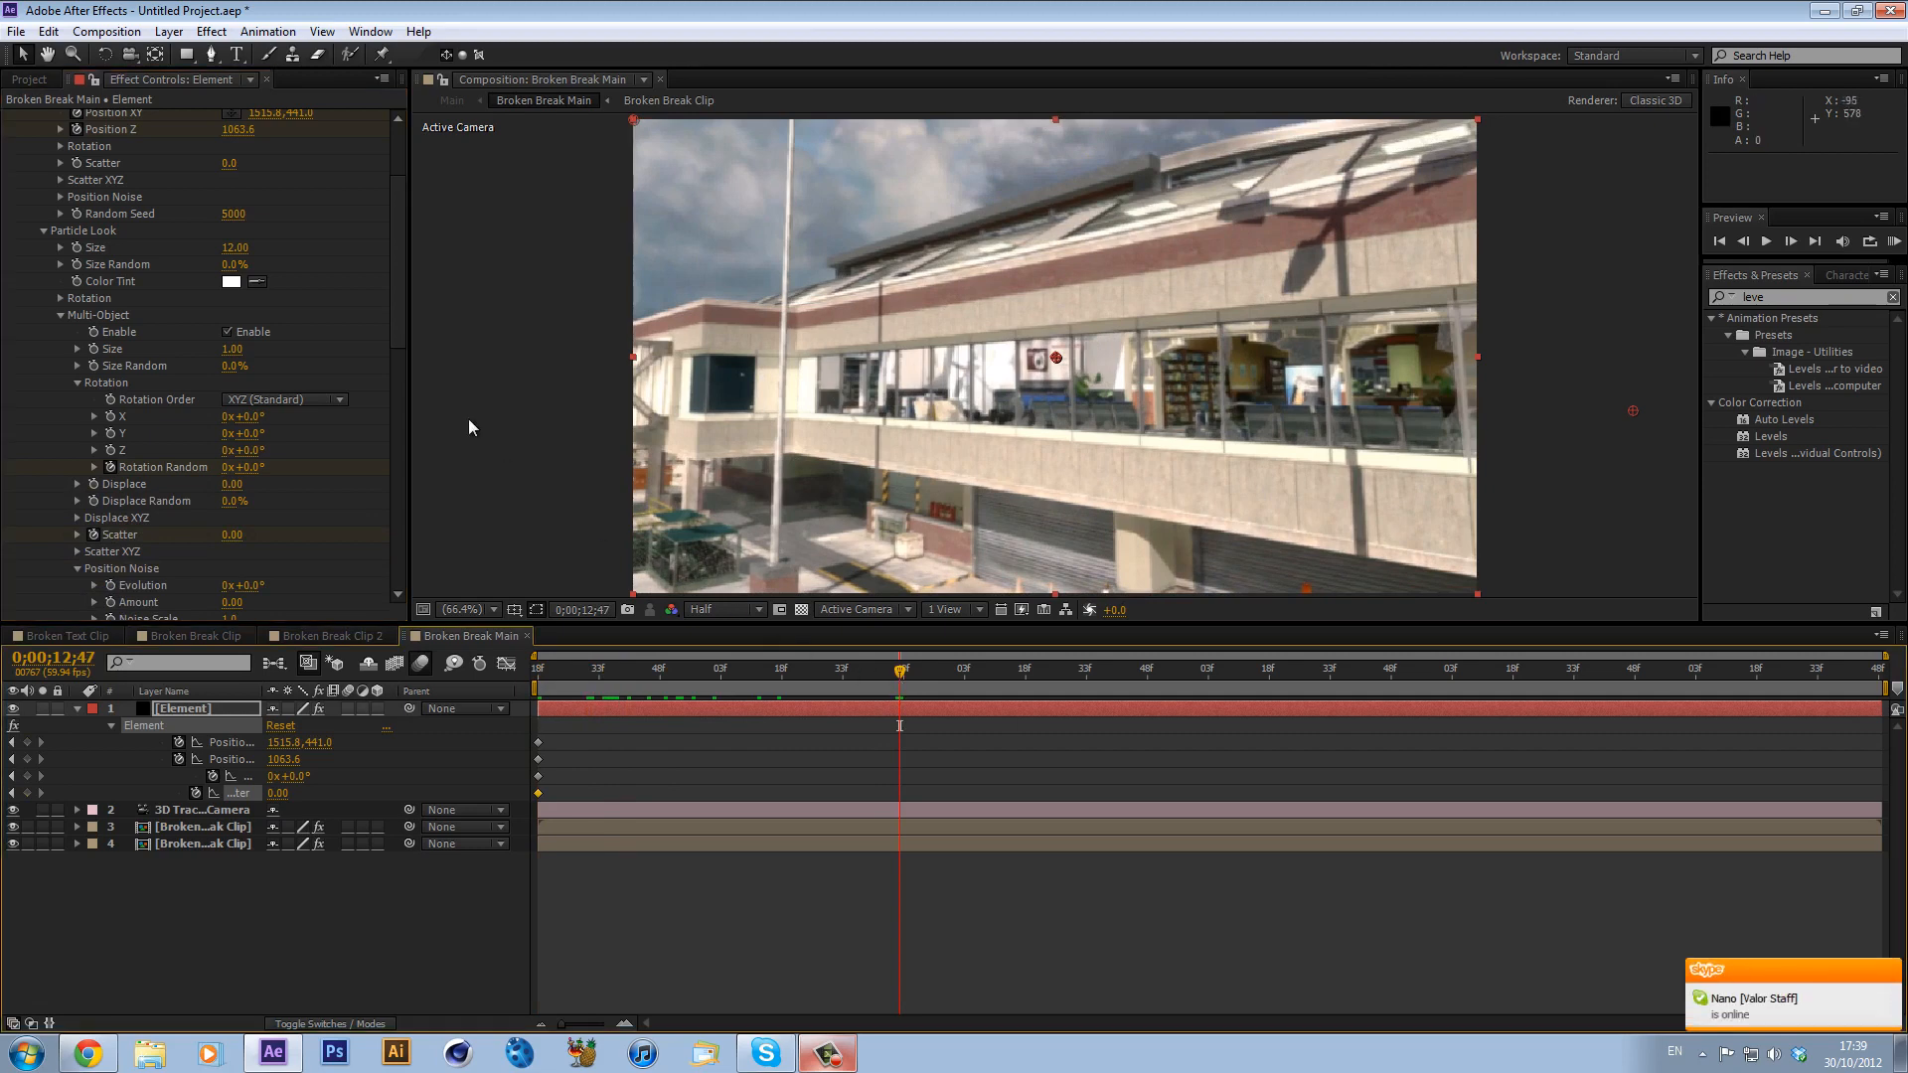
scroll(242, 233, up, 3)
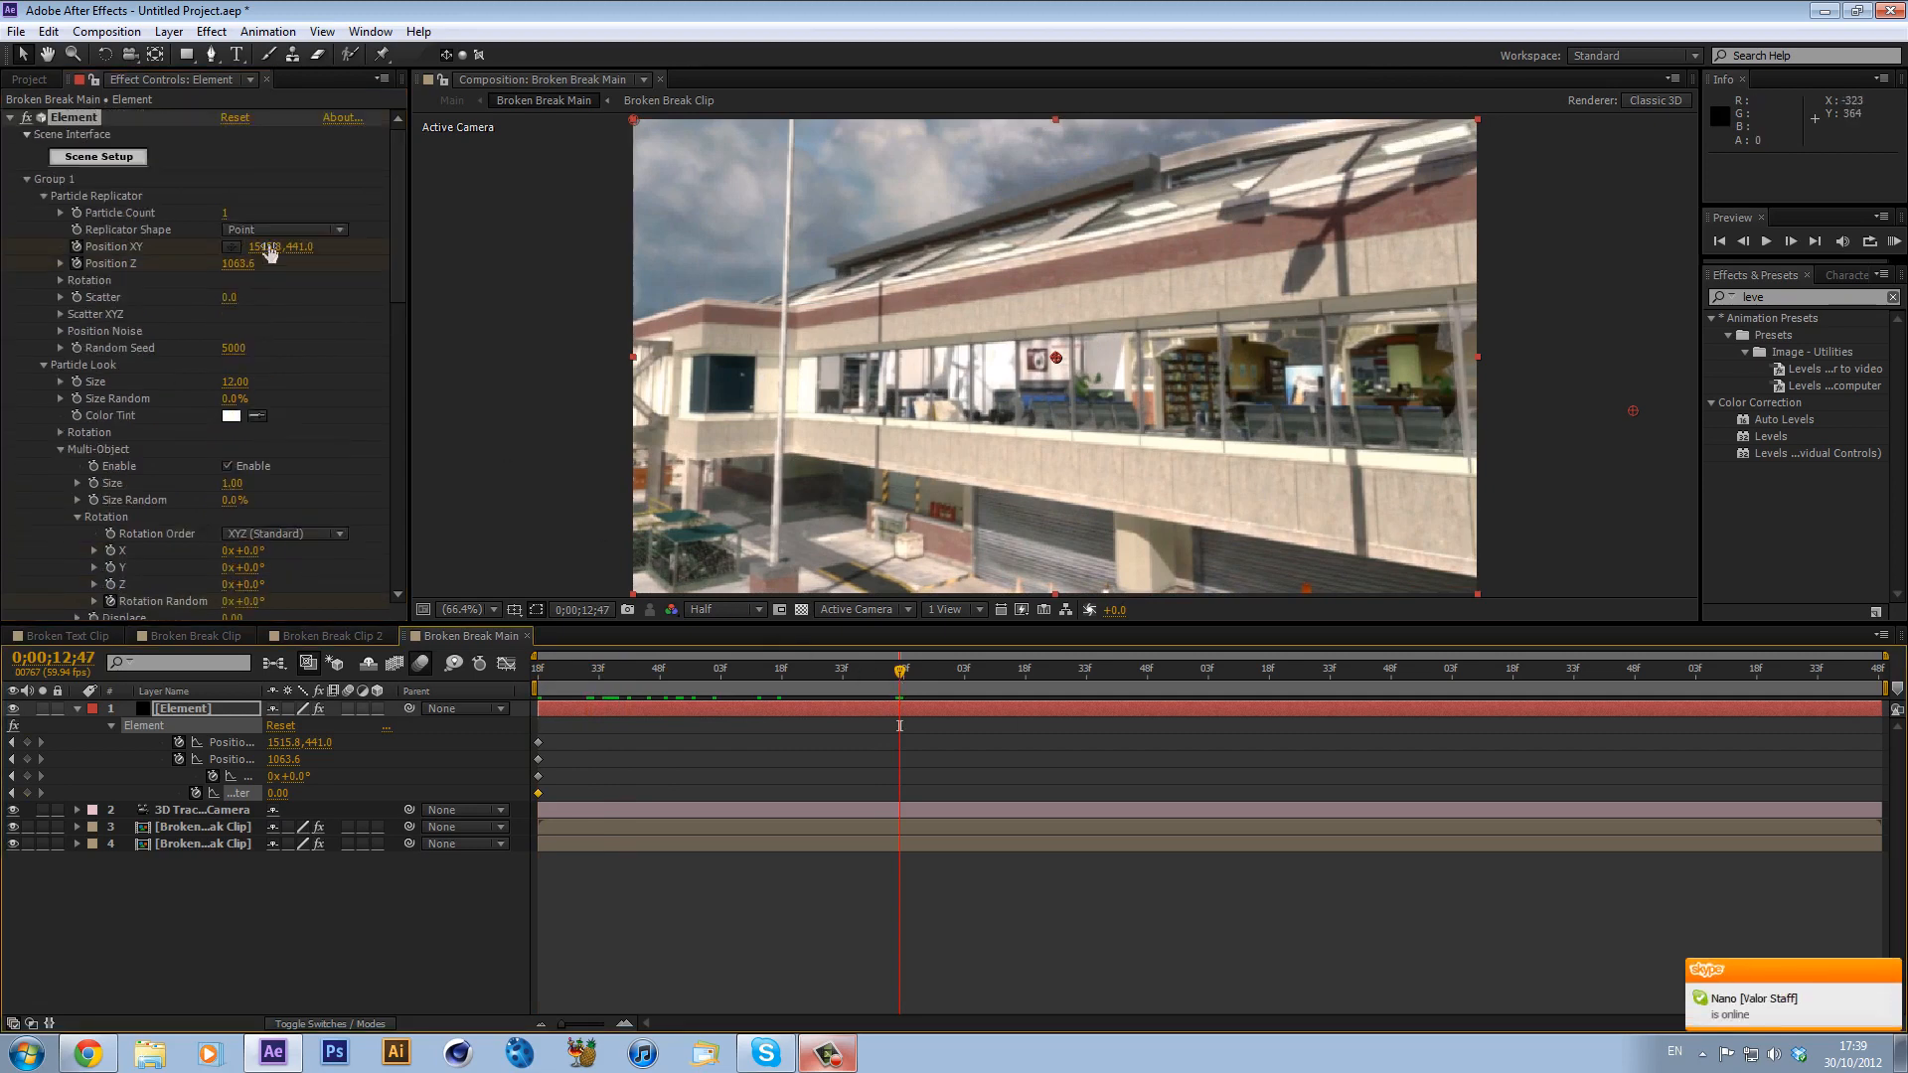
click(538, 671)
drag(271, 248, 48, 274)
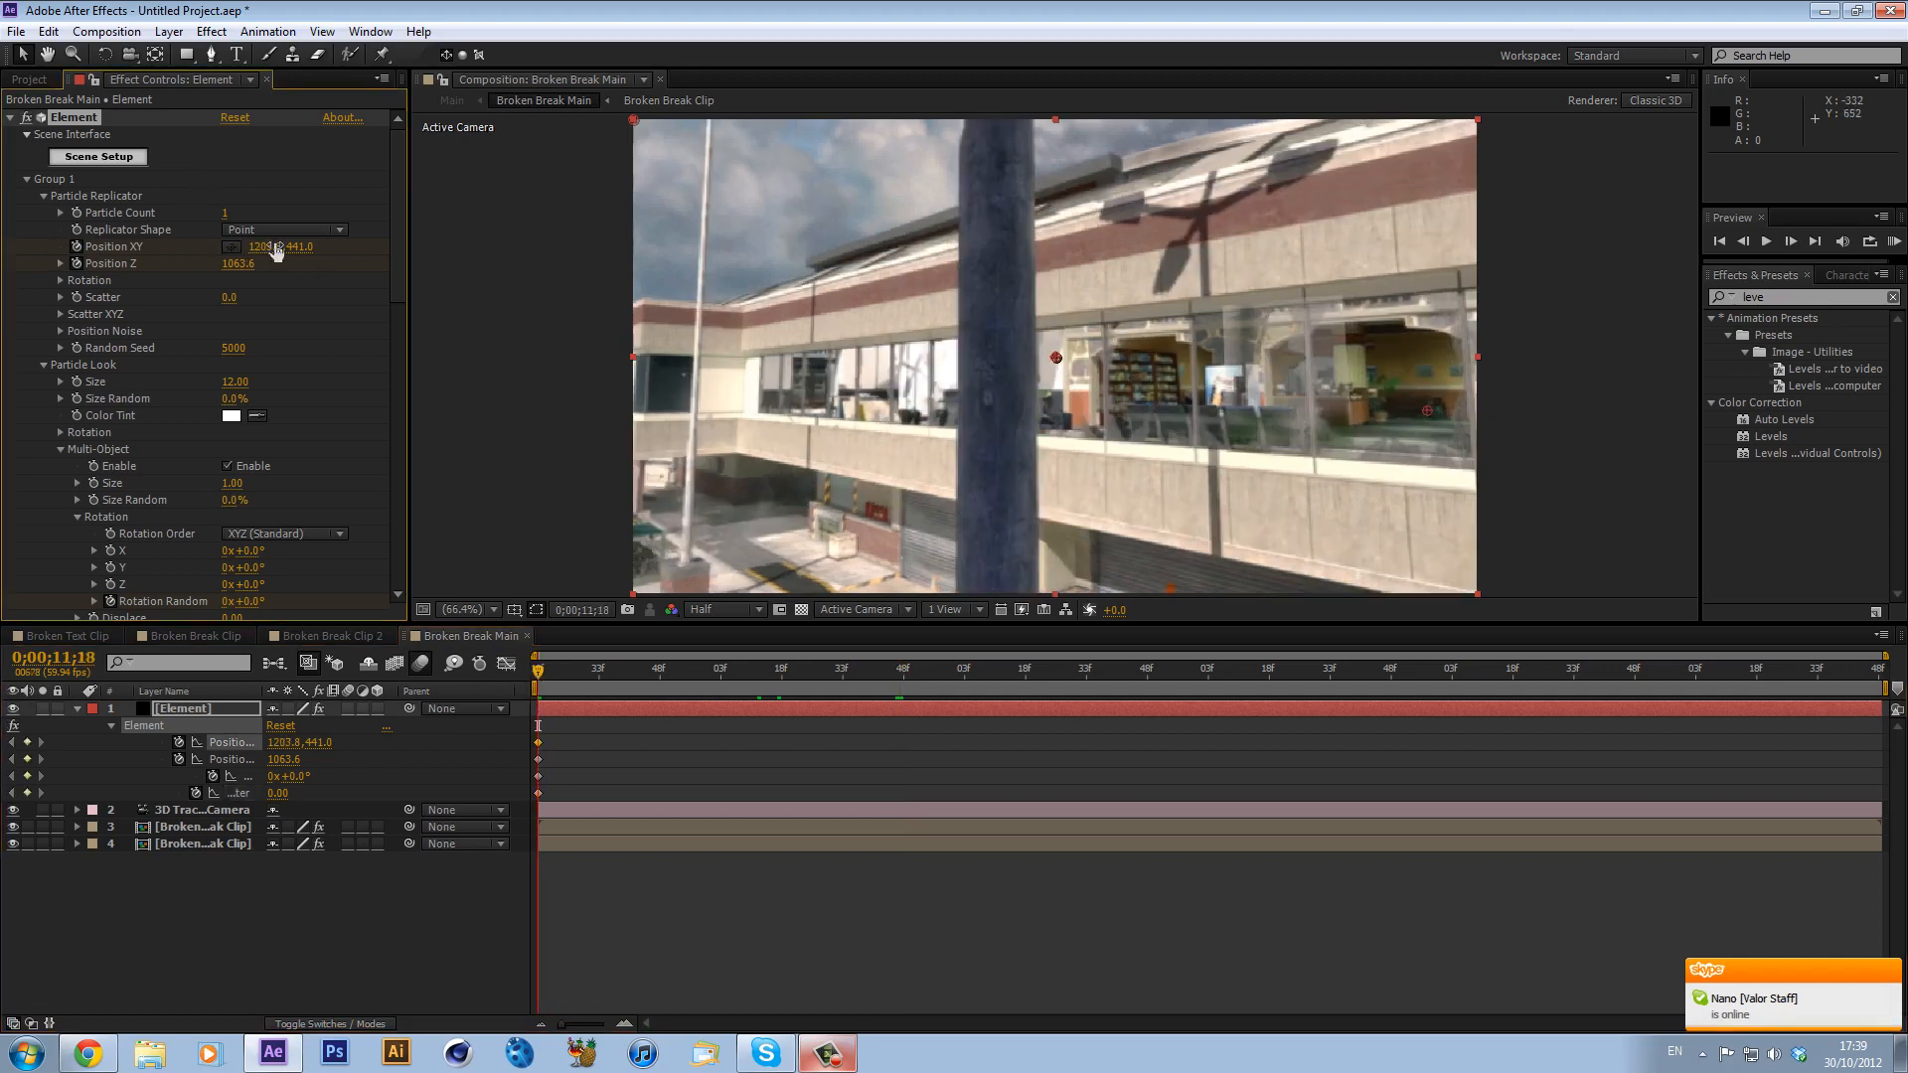
drag(276, 251, 174, 266)
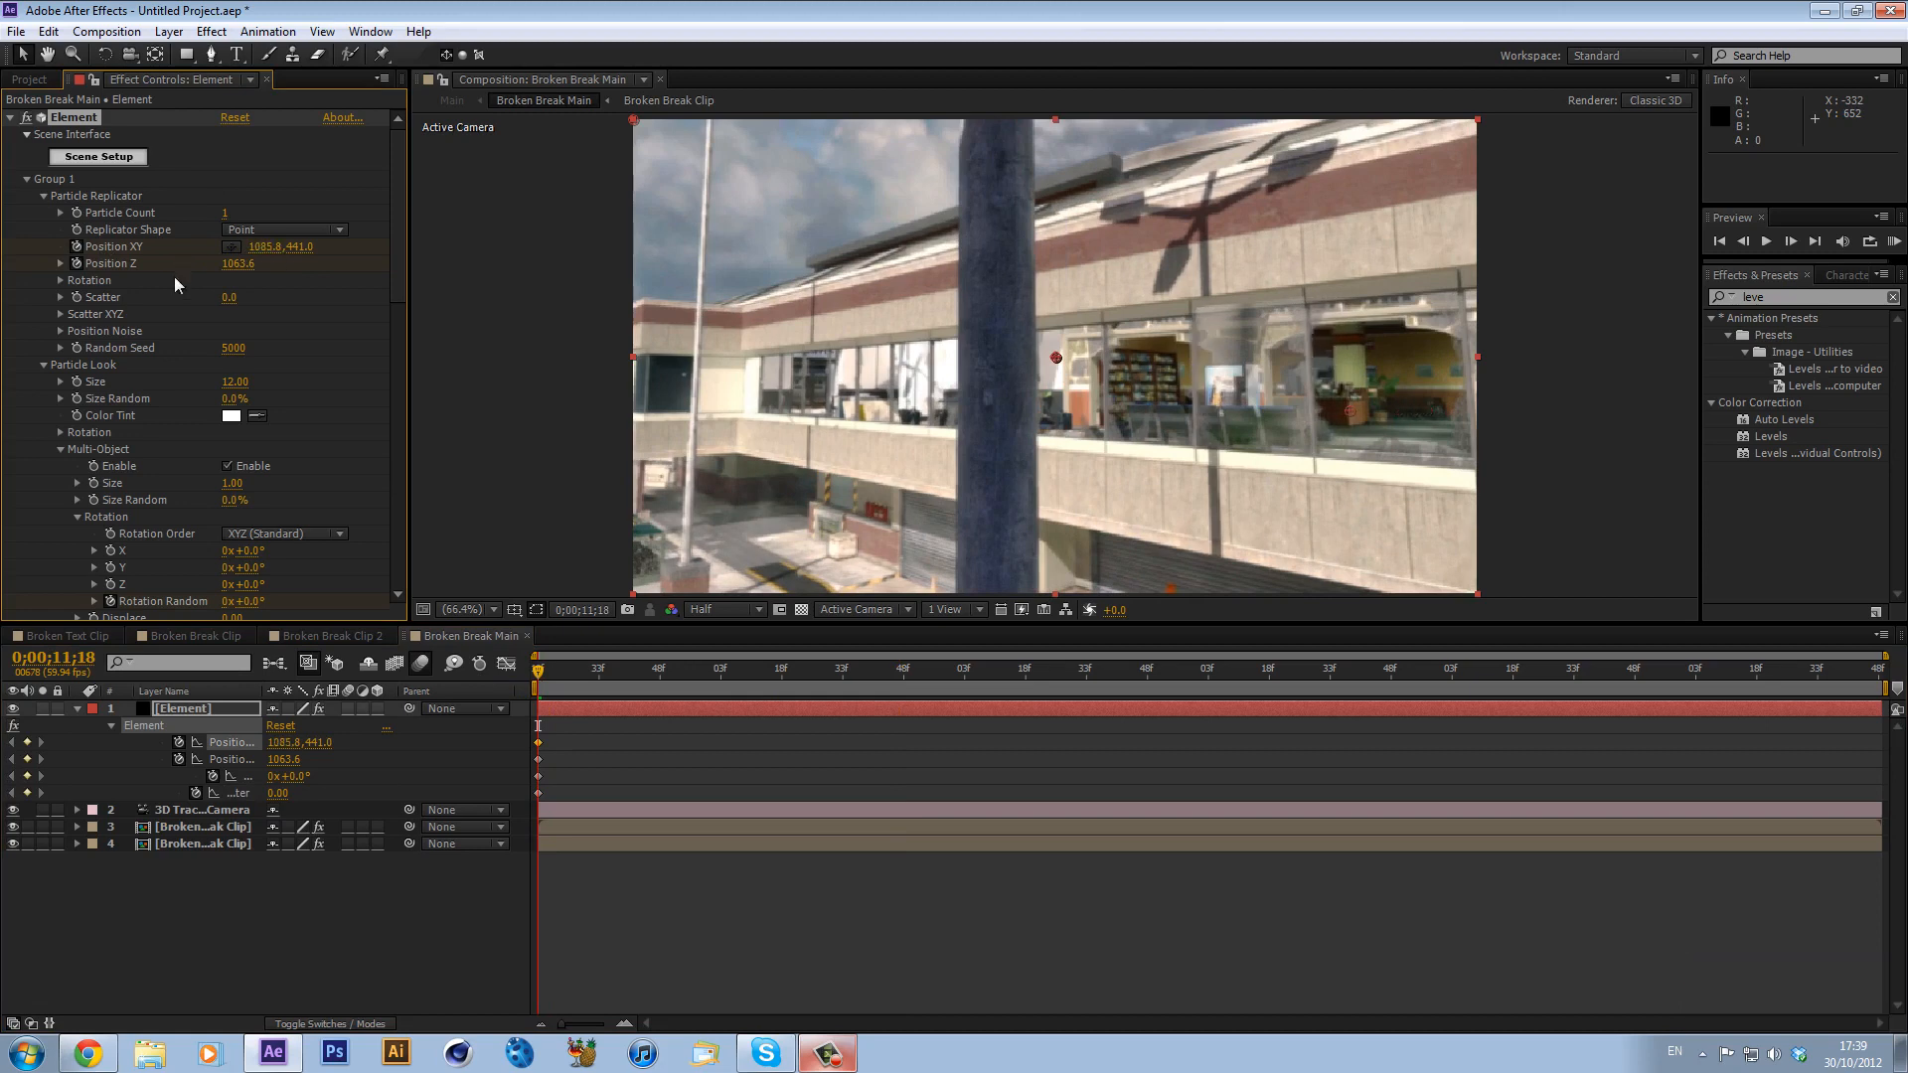
- At 0;00;12;29, keyframe Multi-Object Rotation Random at 298° and Multi-Object Scatter at 18.61
drag(574, 670, 828, 673)
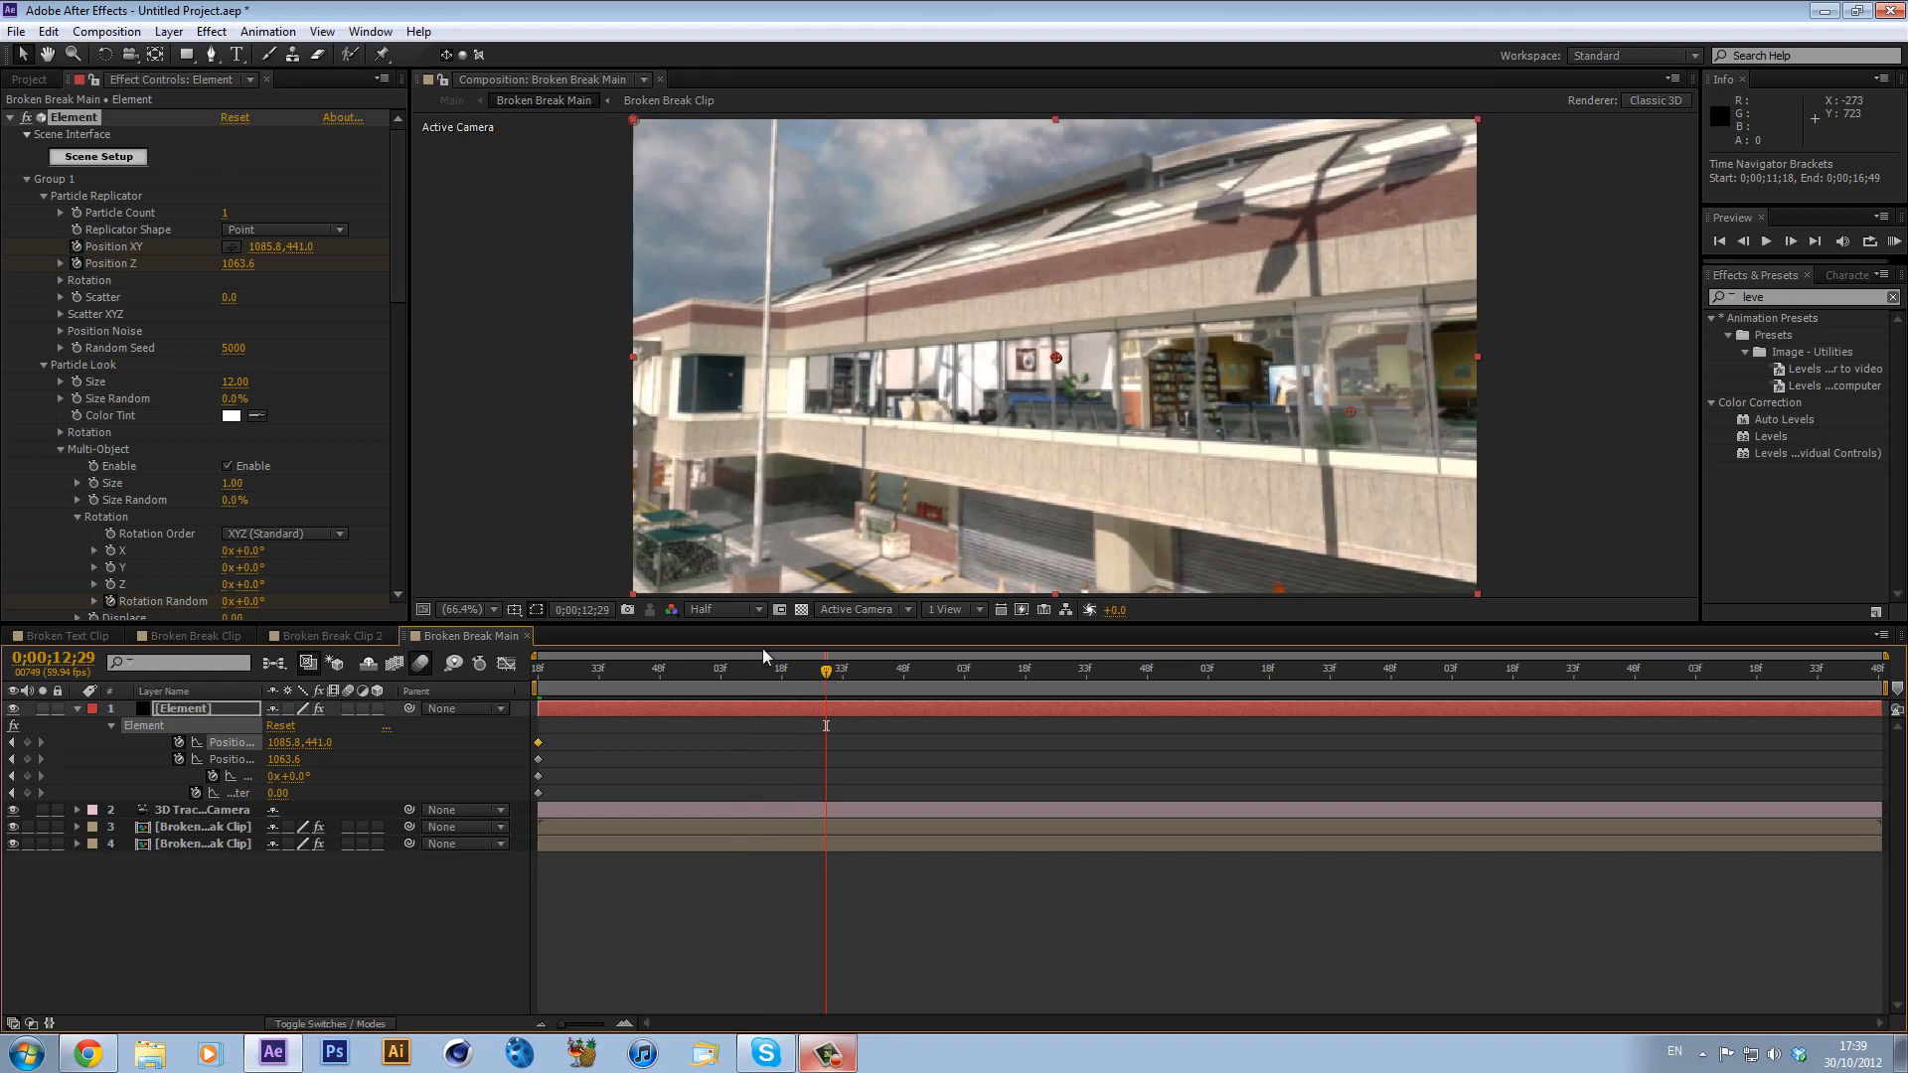
drag(236, 305, 86, 381)
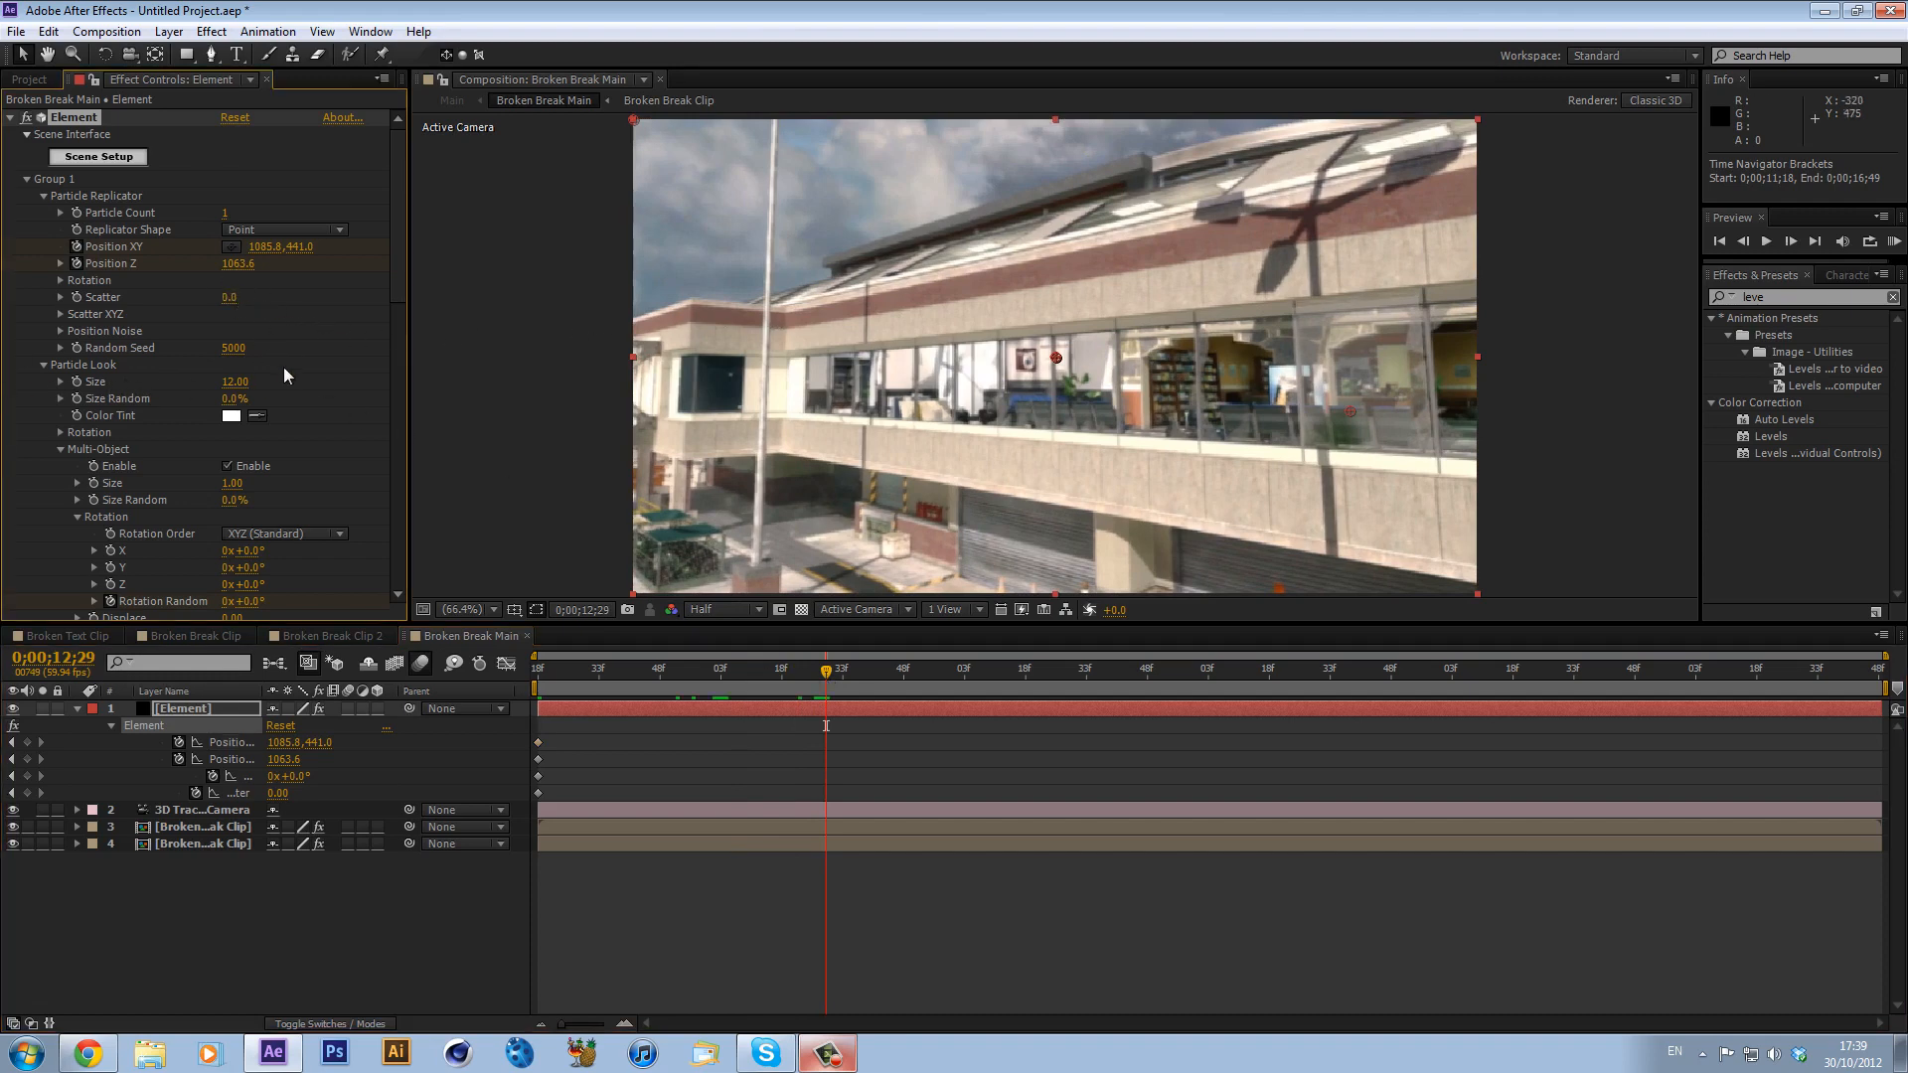
key(ctrl+z)
scroll(212, 418, down, 3)
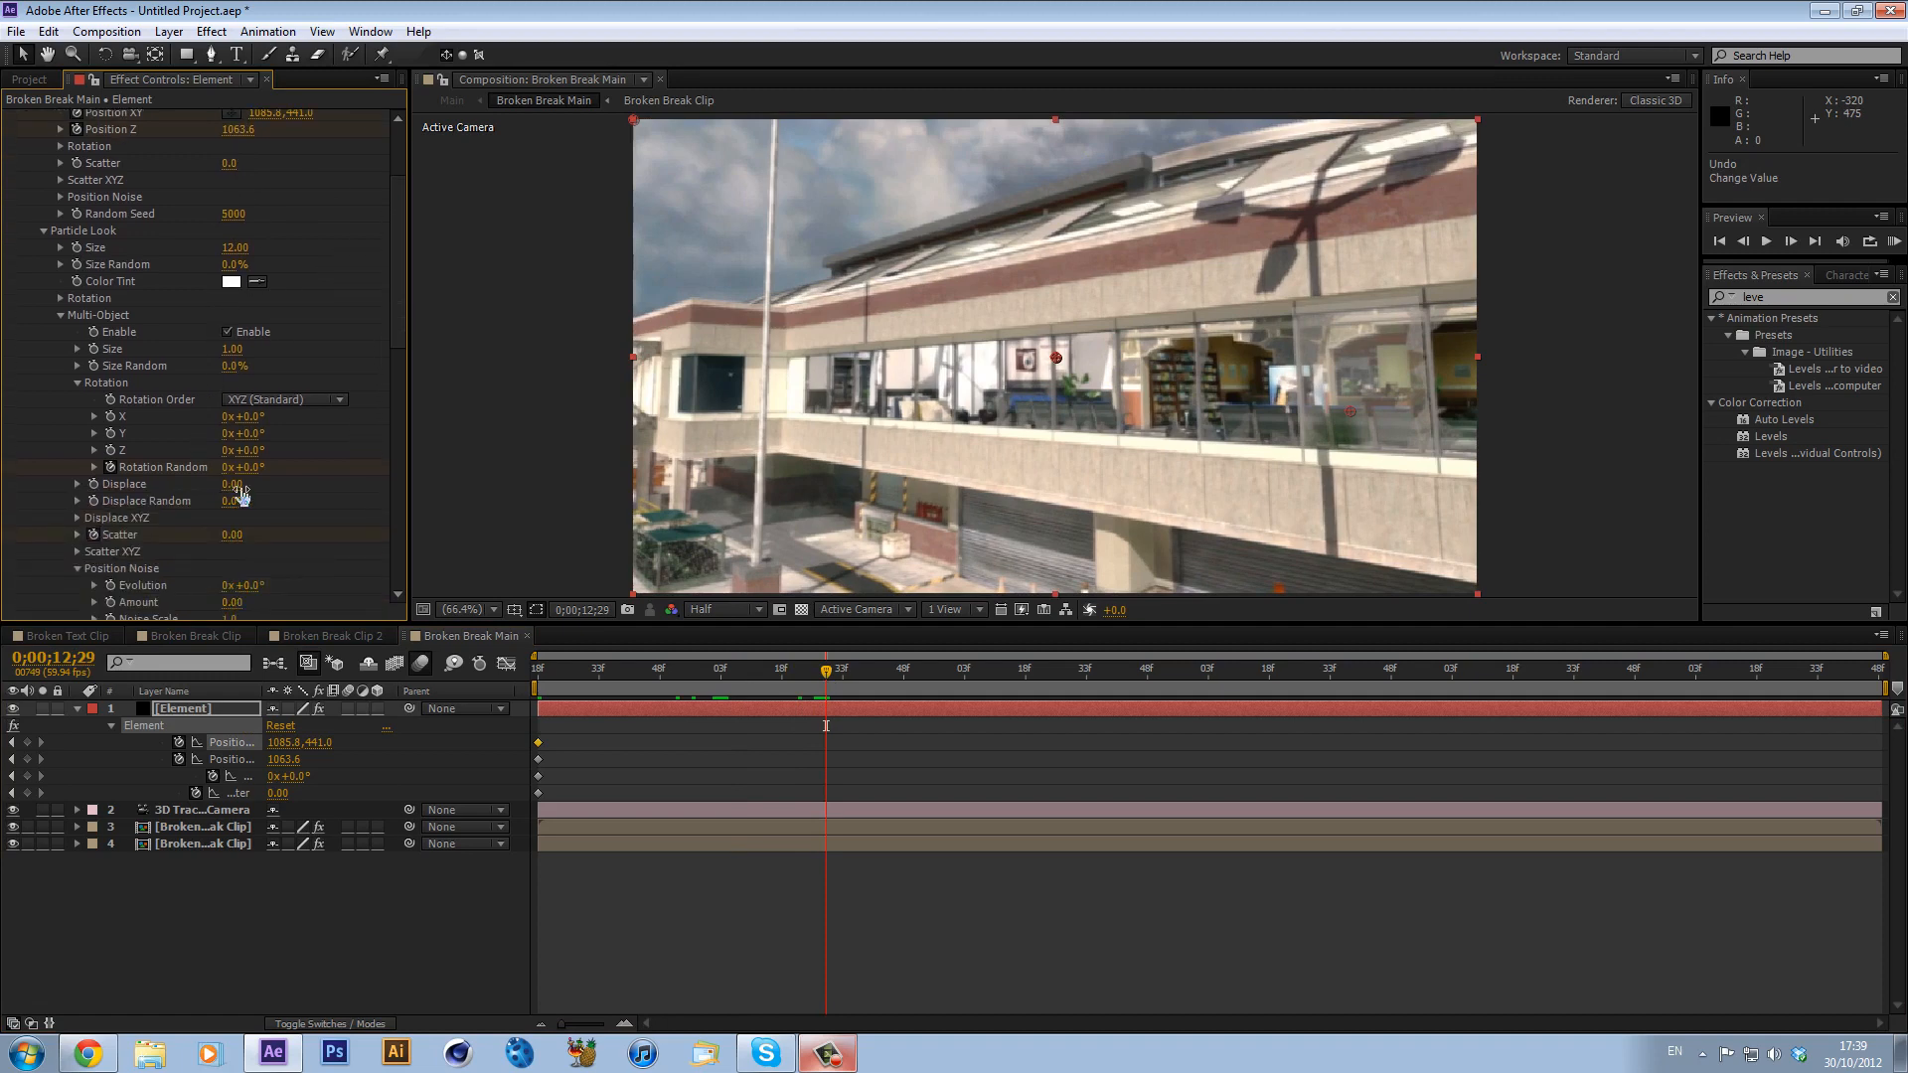
drag(238, 467, 750, 467)
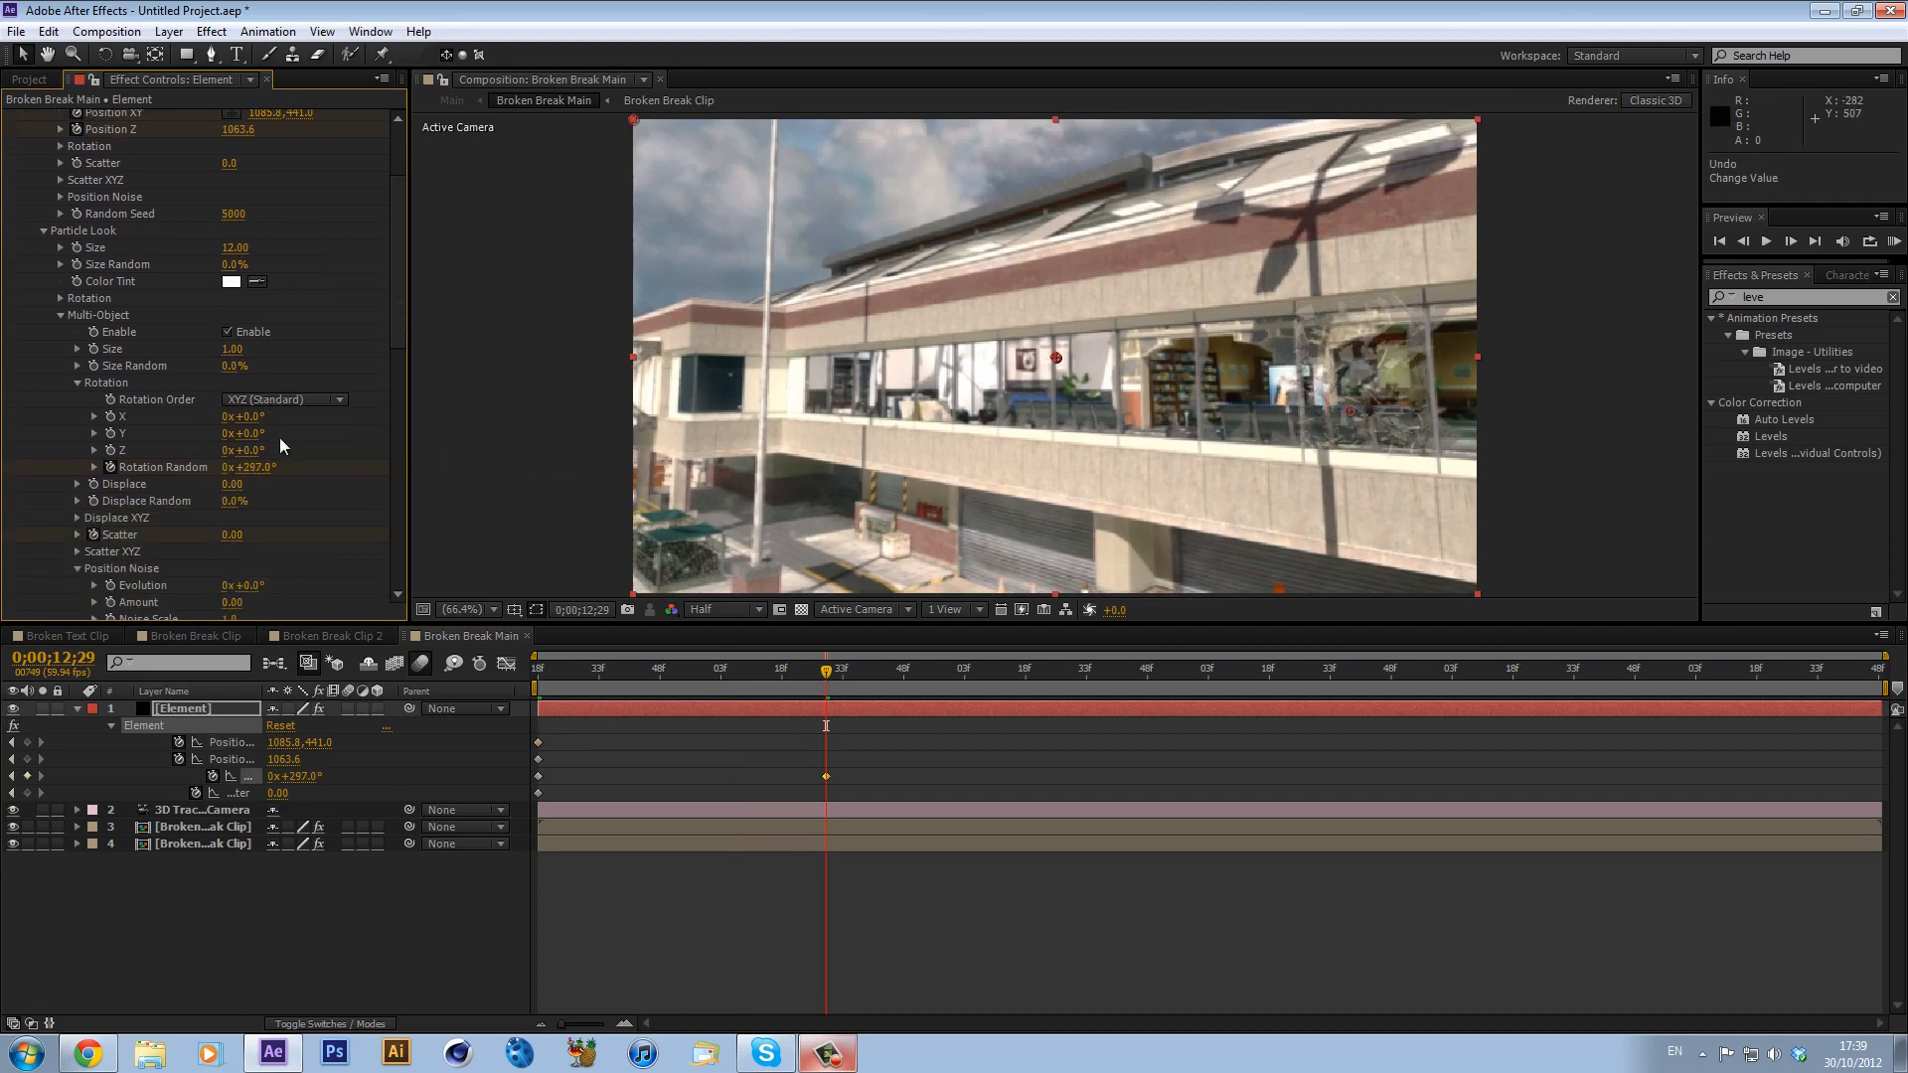
drag(257, 466, 248, 540)
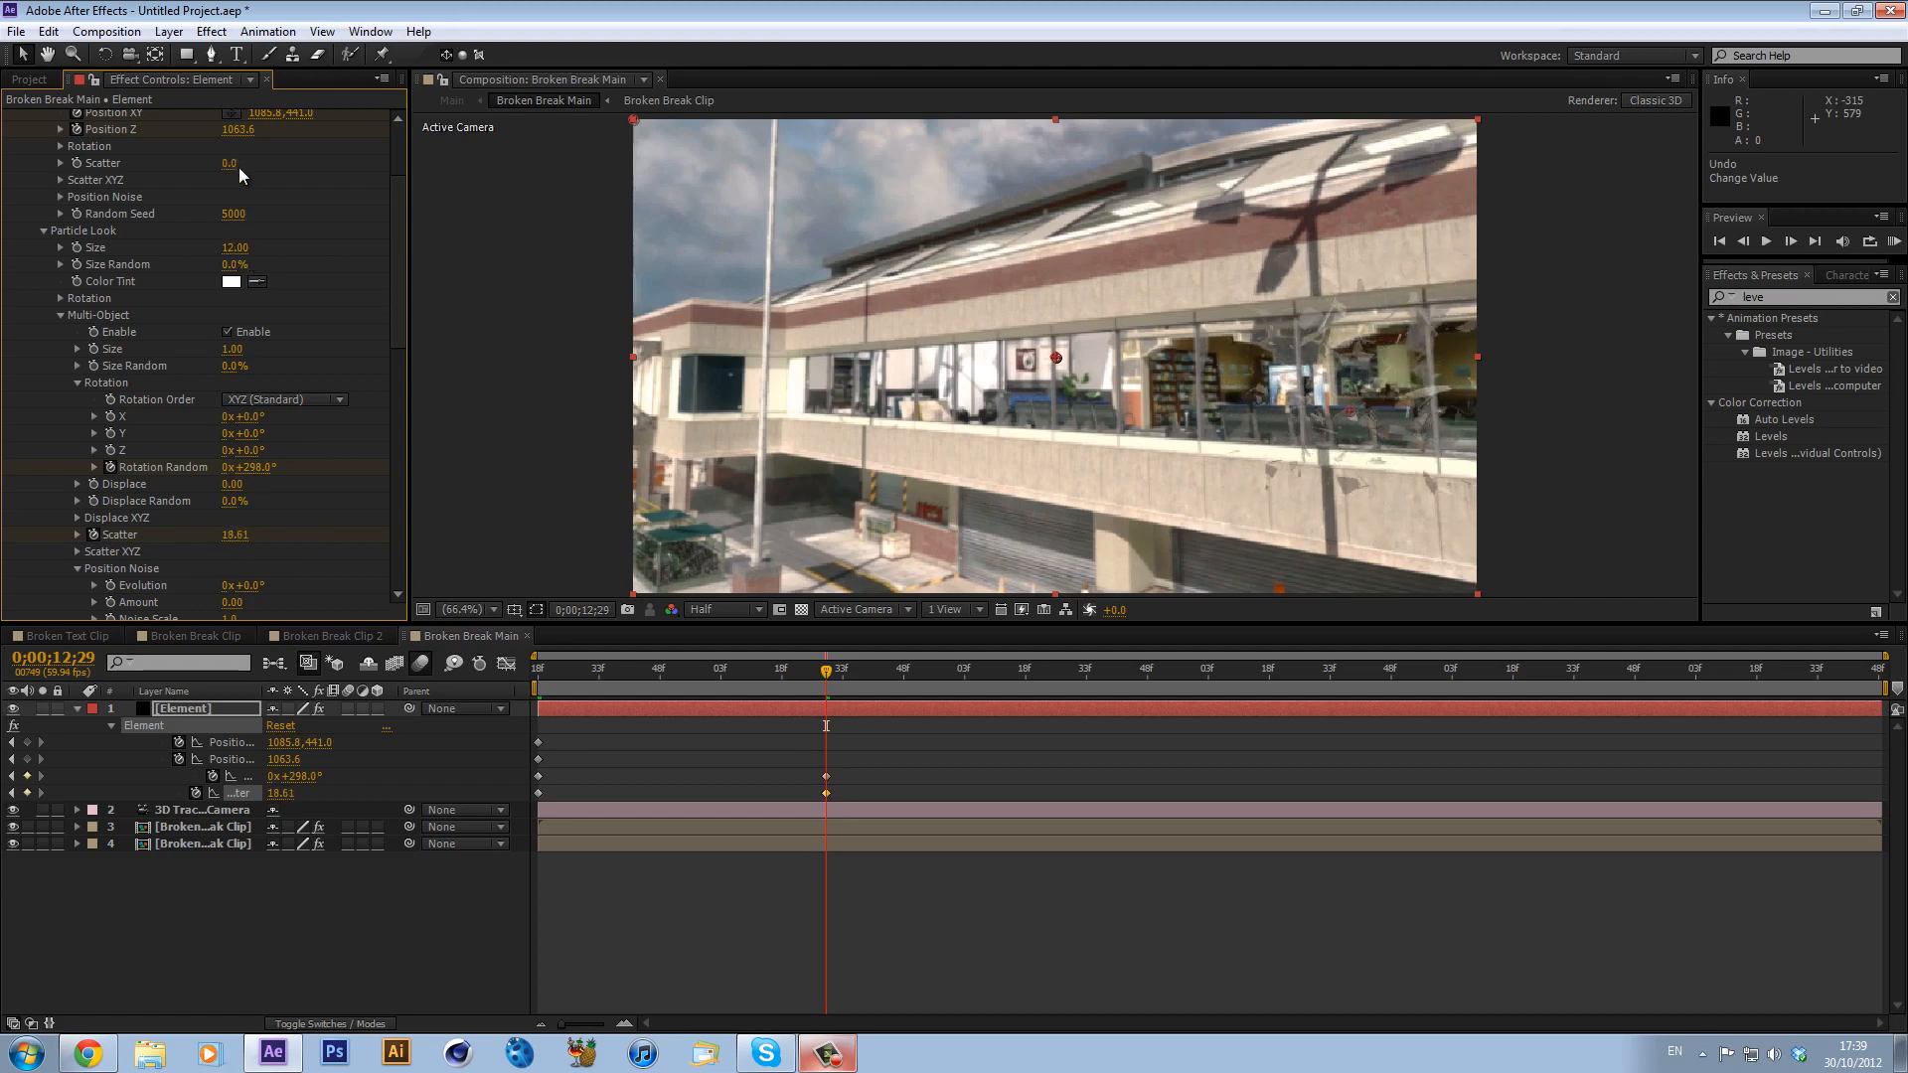
- Keyframe the pane's Position Z at 793.6 and its X position at 923.8 at 0;00;12;29
scroll(248, 199, up, 3)
drag(236, 232, 276, 281)
drag(266, 202, 112, 216)
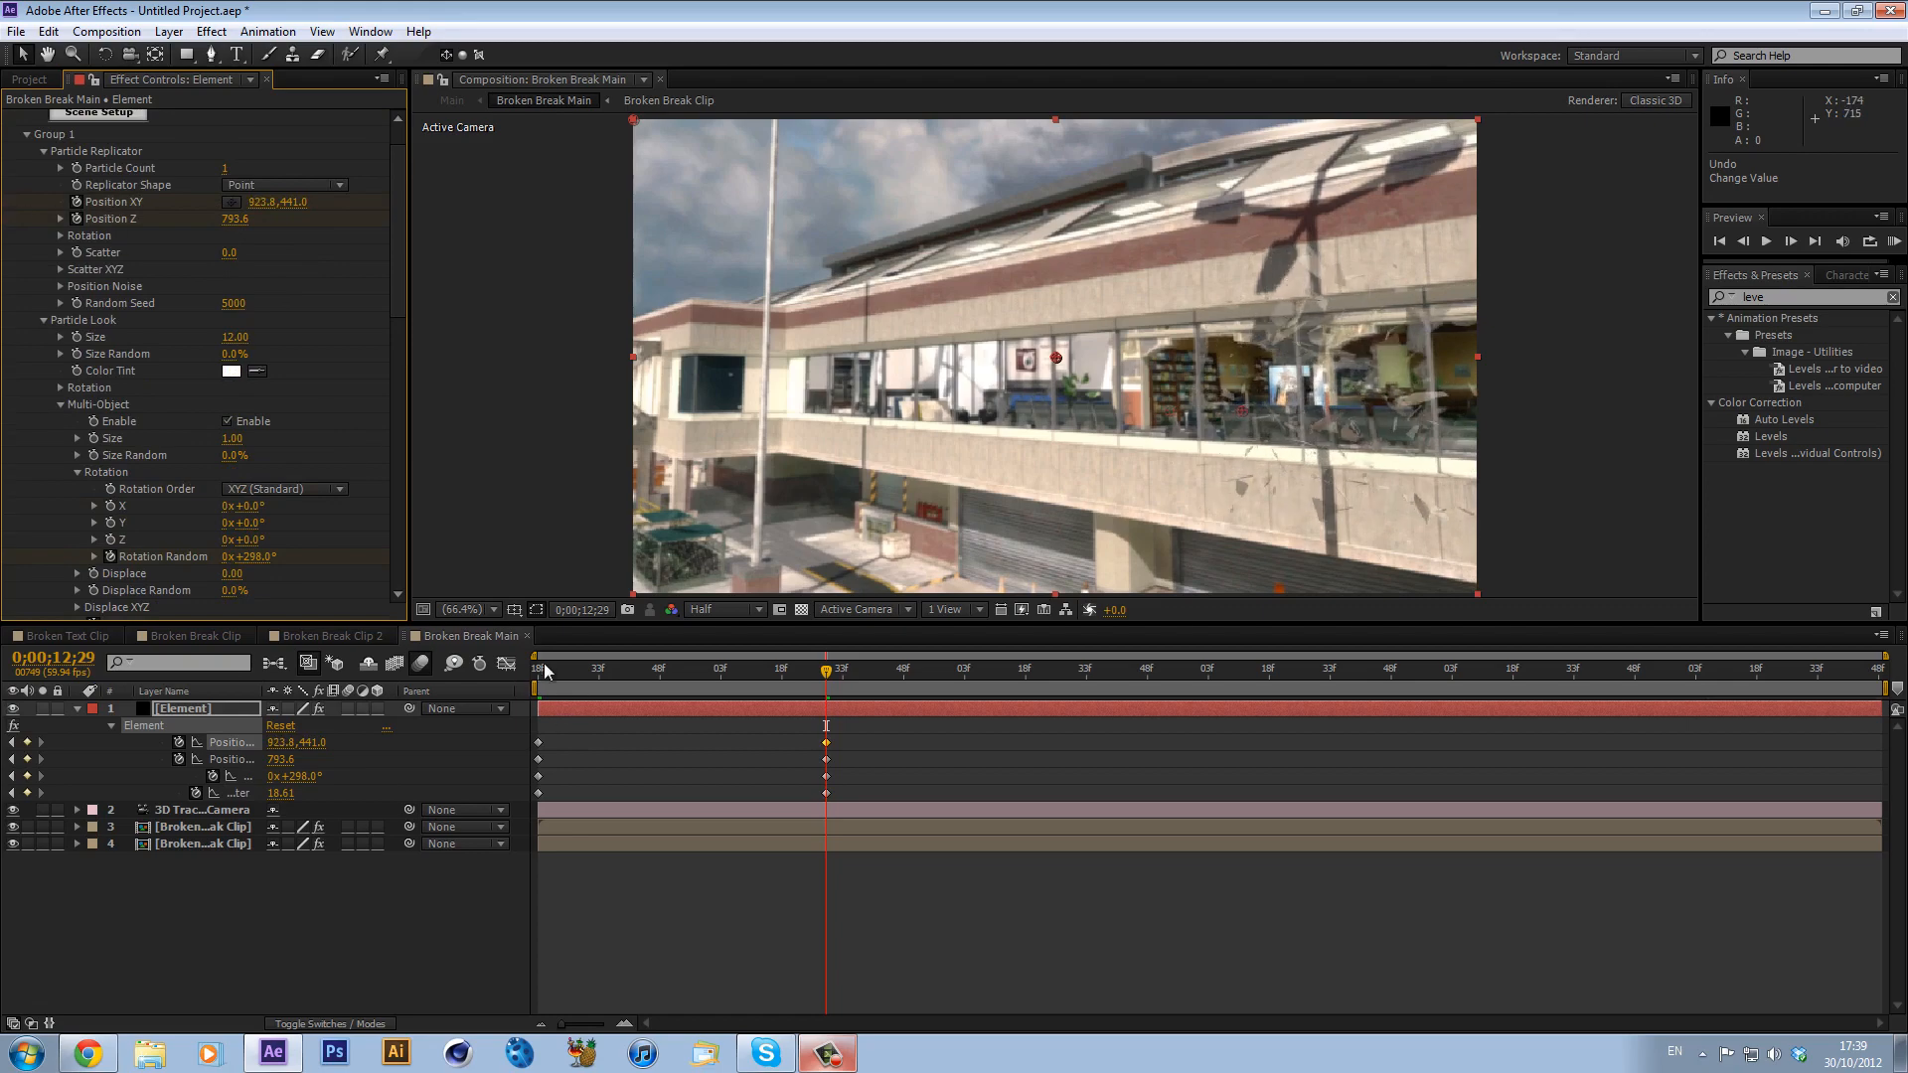
- Scrub through the footage to review the shatter motion and return to the first frame
mouse_move(556, 667)
mouse_down()
mouse_move(776, 676)
mouse_move(539, 668)
mouse_up()
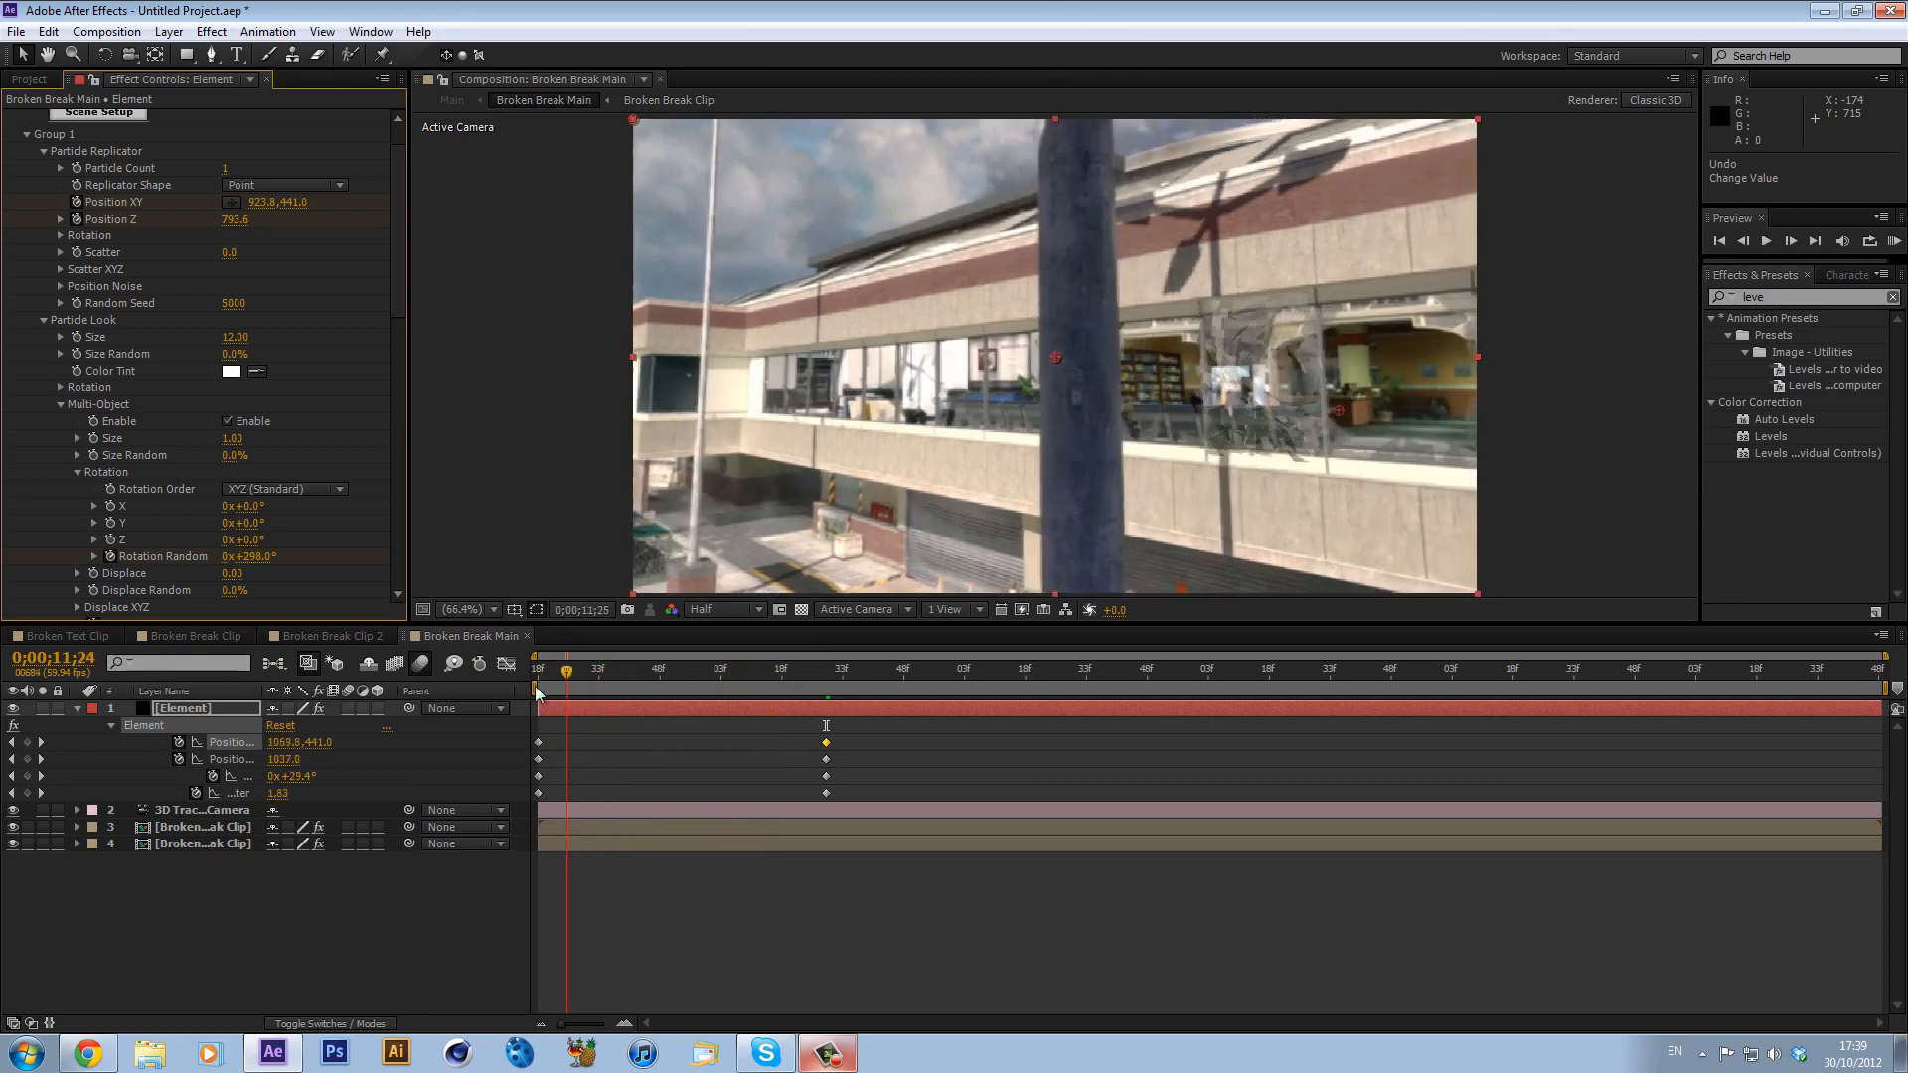
click(214, 826)
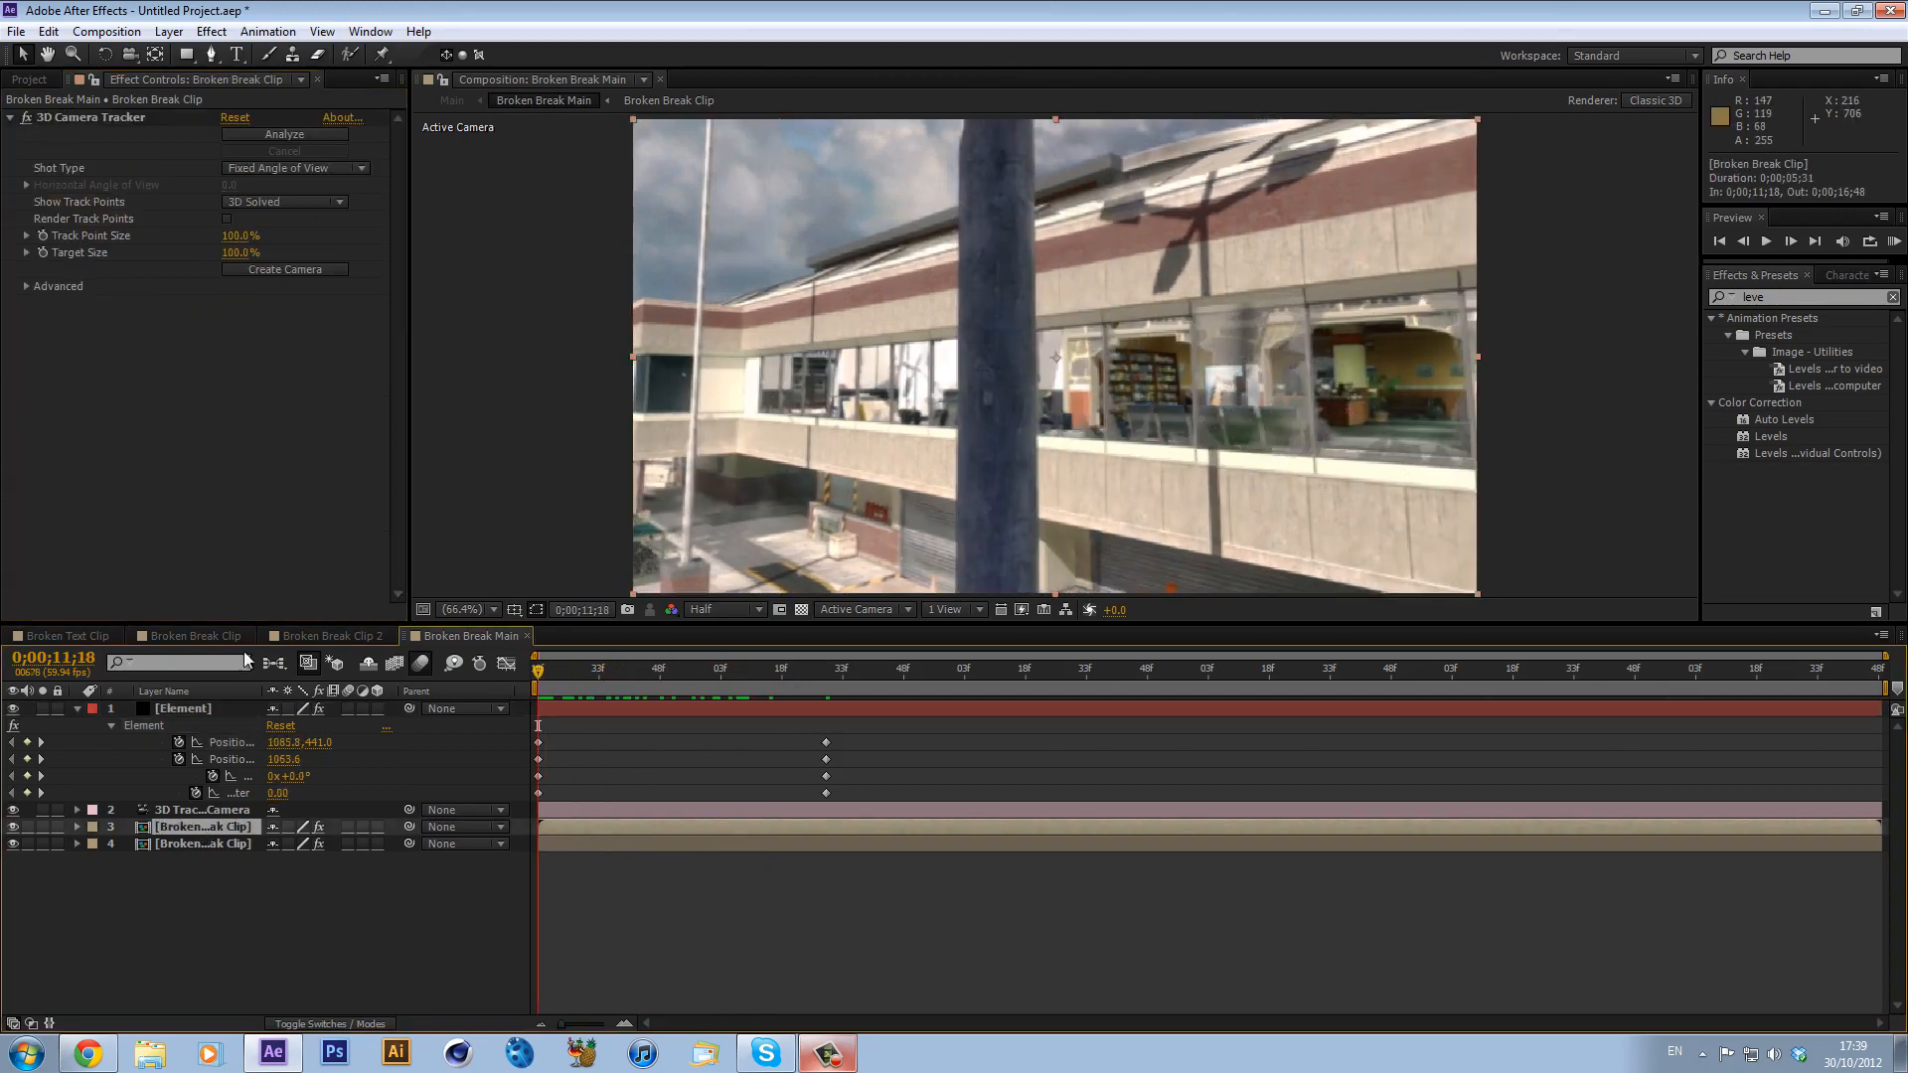
drag(583, 678, 1129, 666)
drag(536, 650, 541, 665)
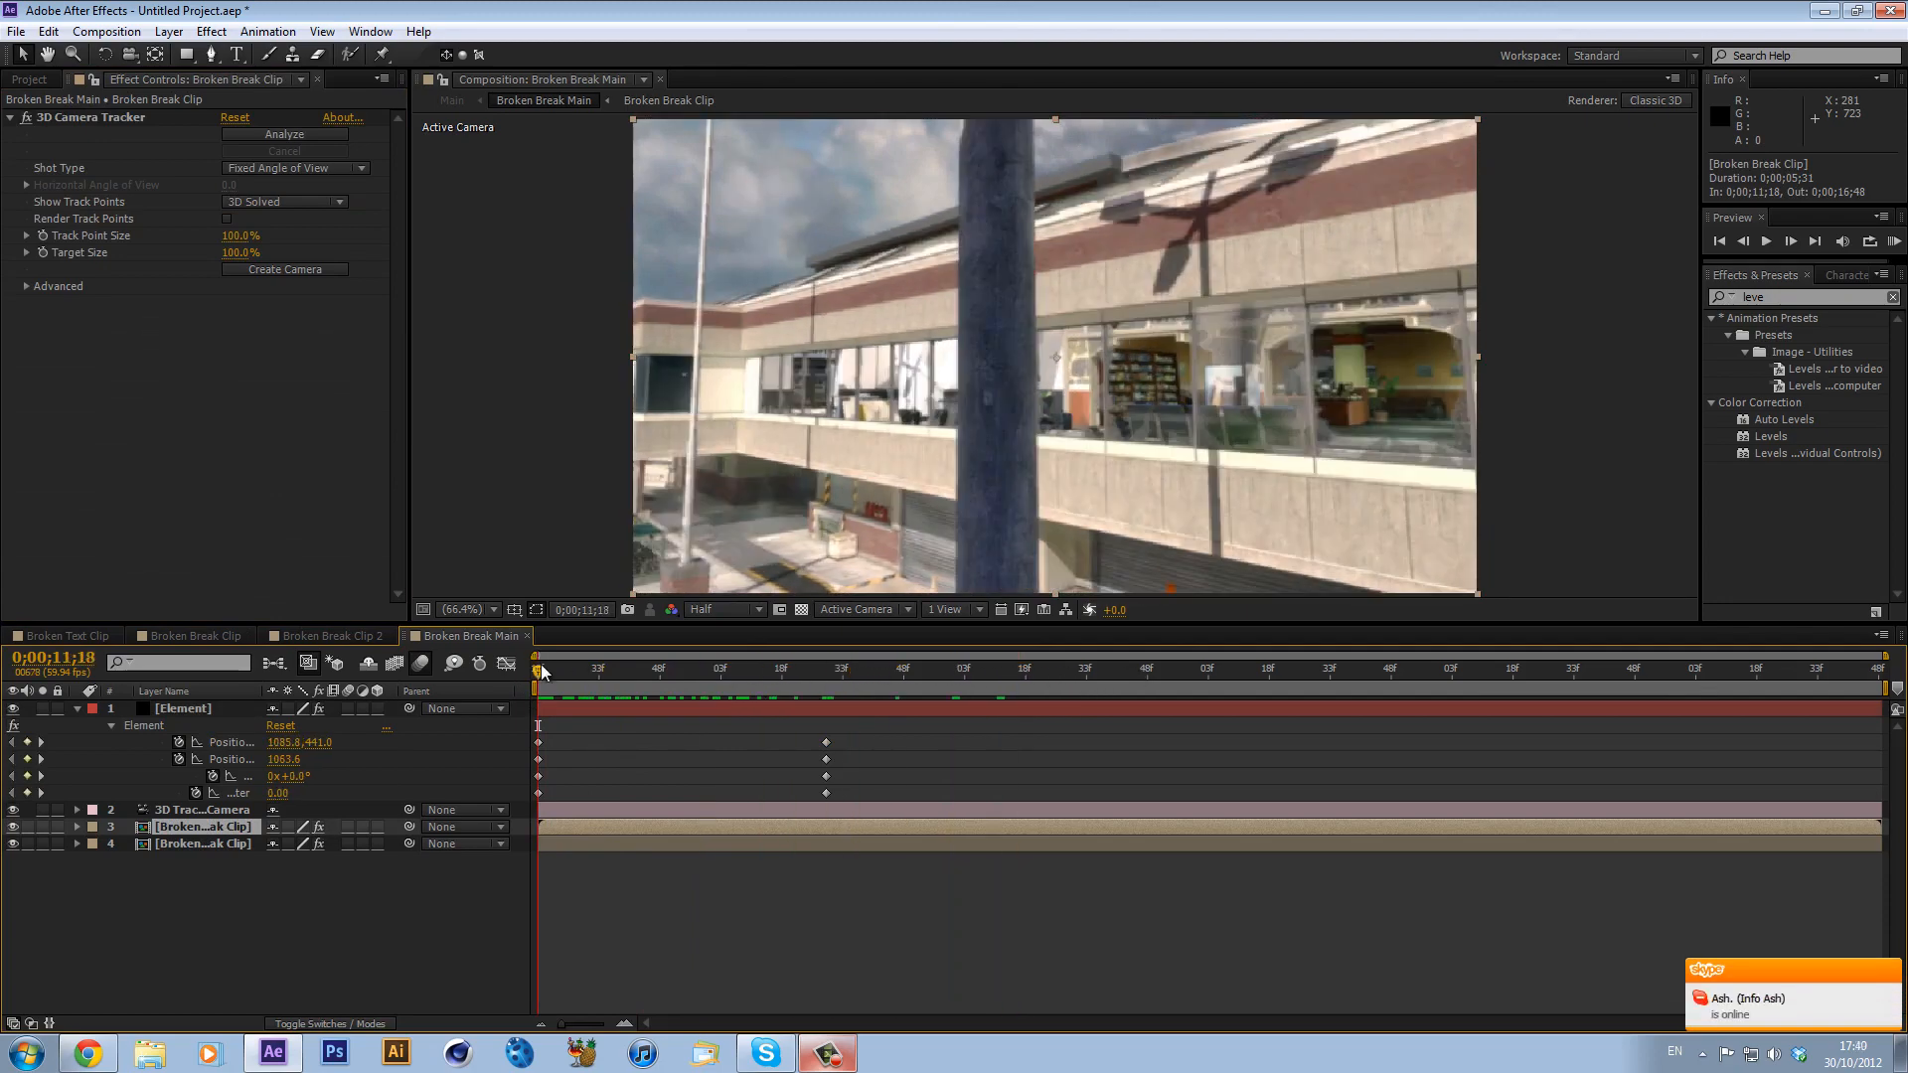
- Duplicate the Element layer to create a second glass pane
click(215, 707)
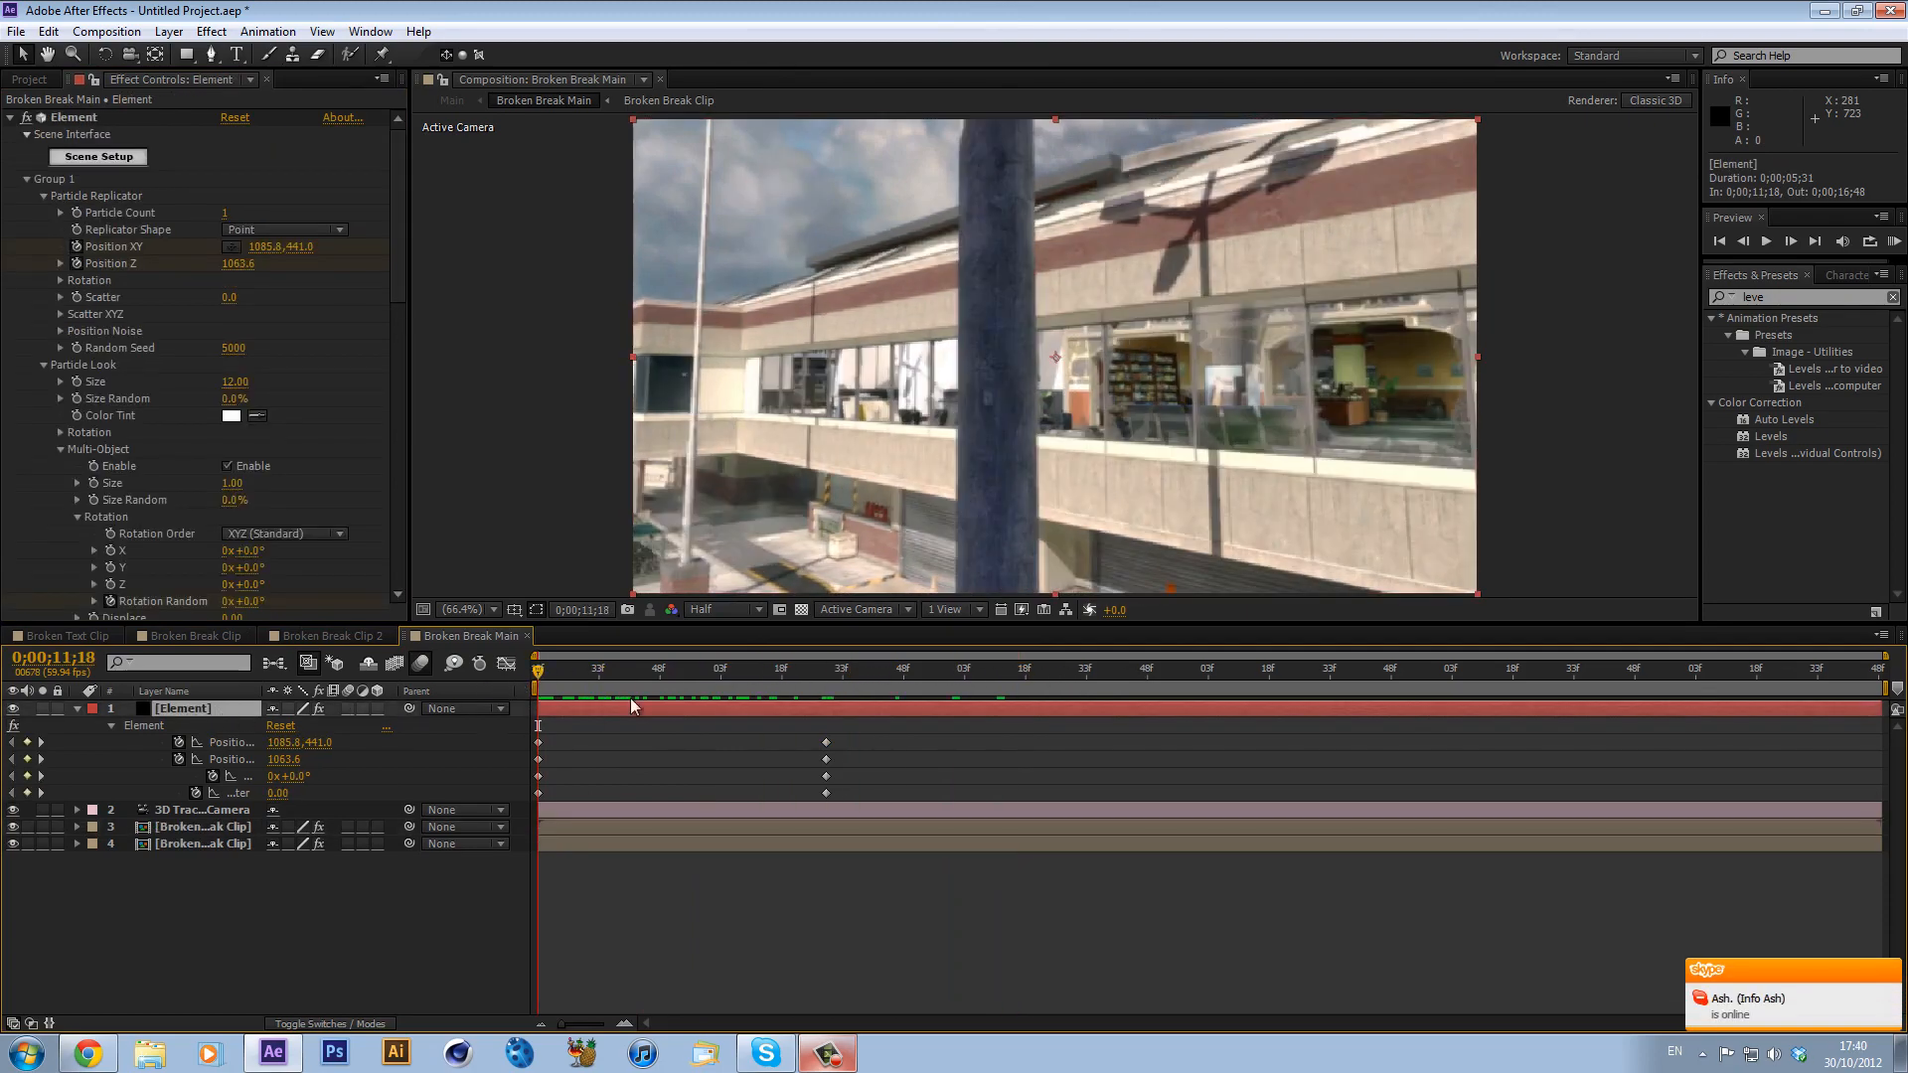
drag(579, 664, 285, 638)
key(ctrl+d)
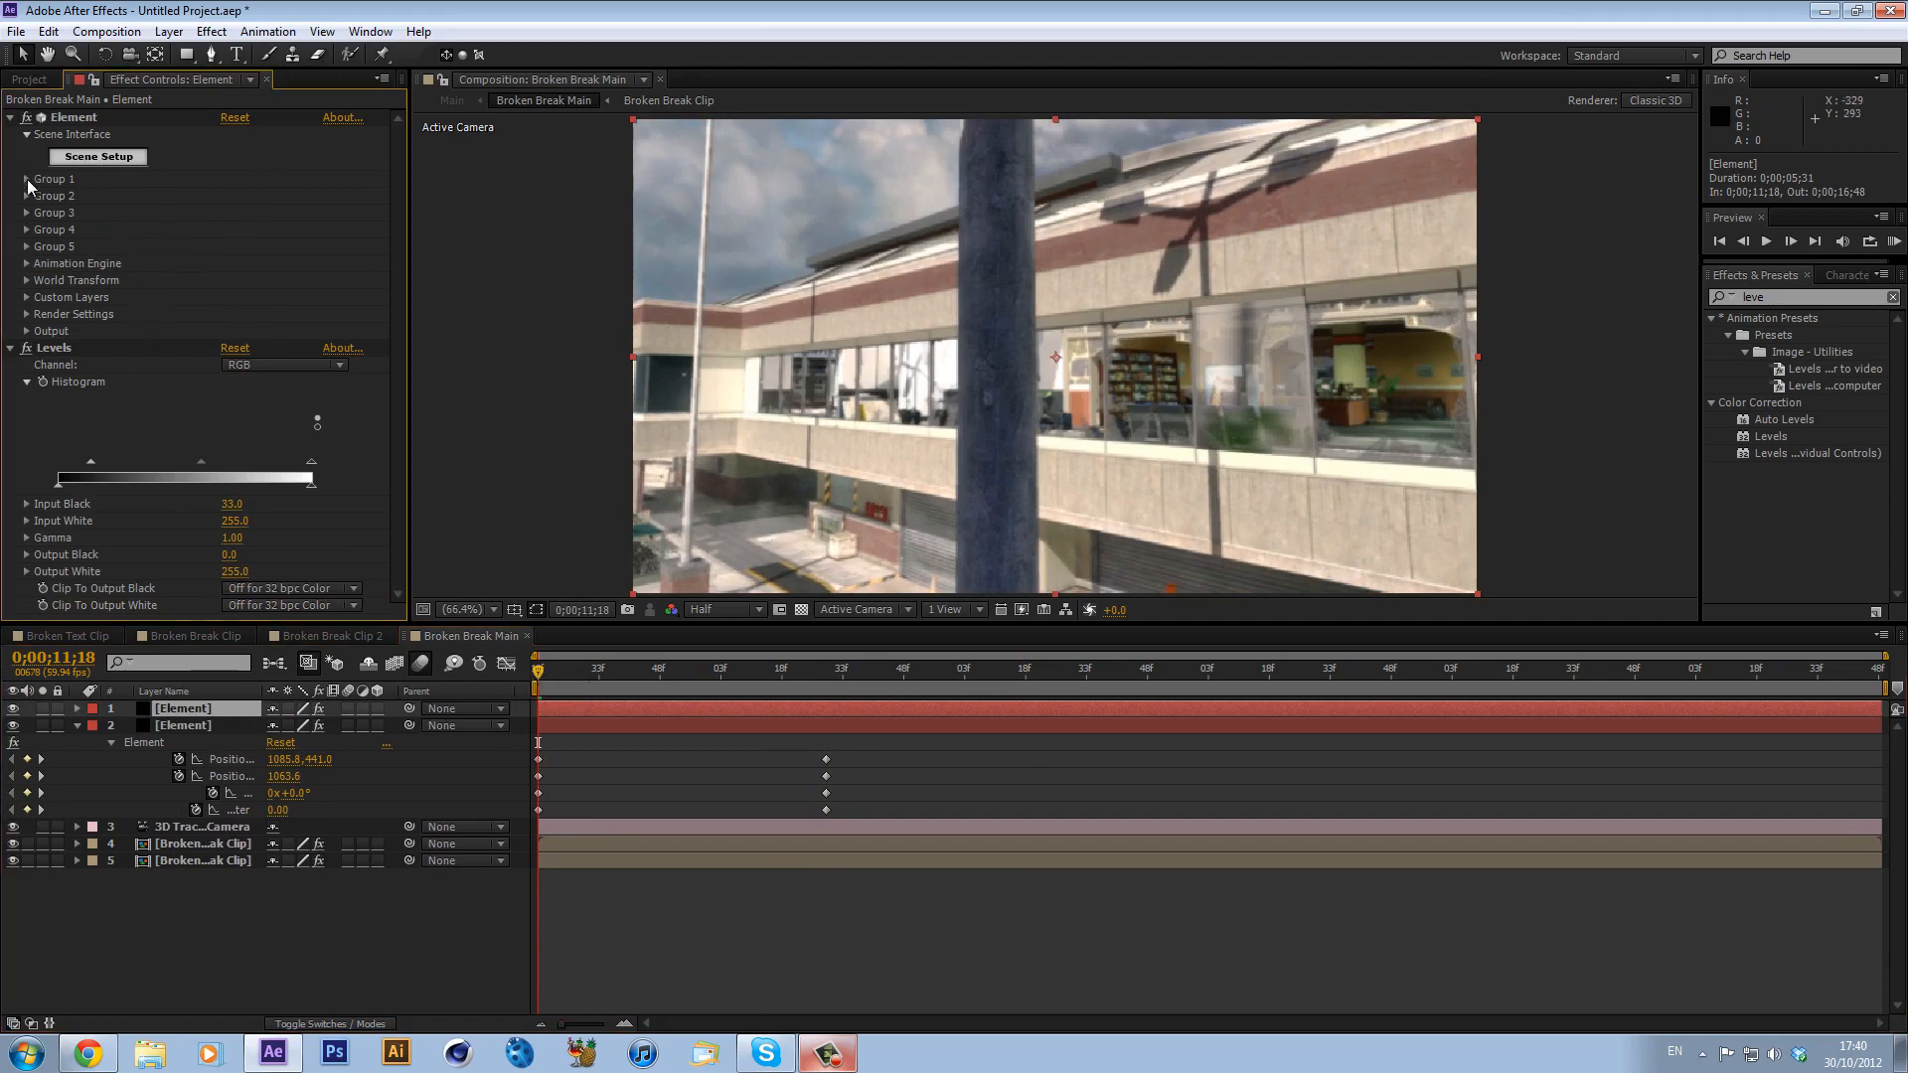
- Expand the duplicate's Particle Replicator settings and set its X position to 674.8 at the first frame
click(27, 180)
click(43, 196)
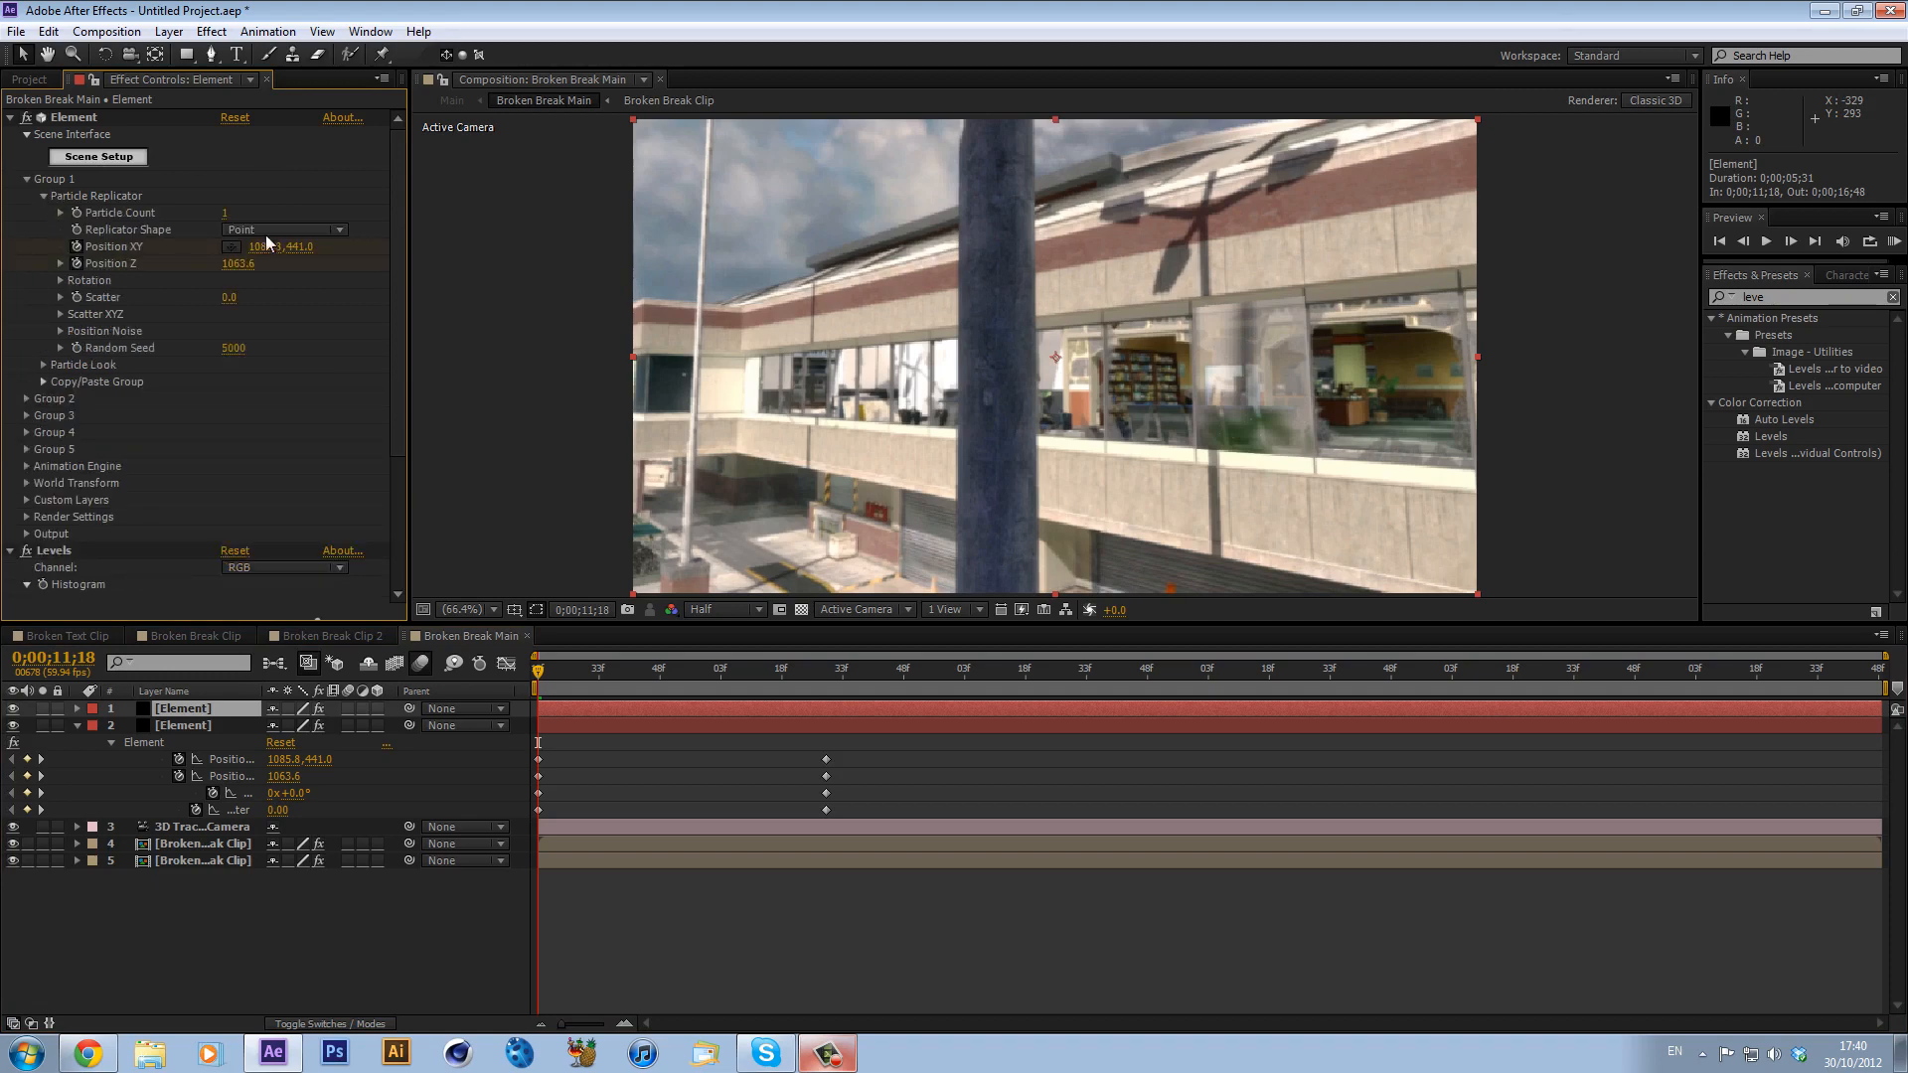
drag(273, 258, 50, 273)
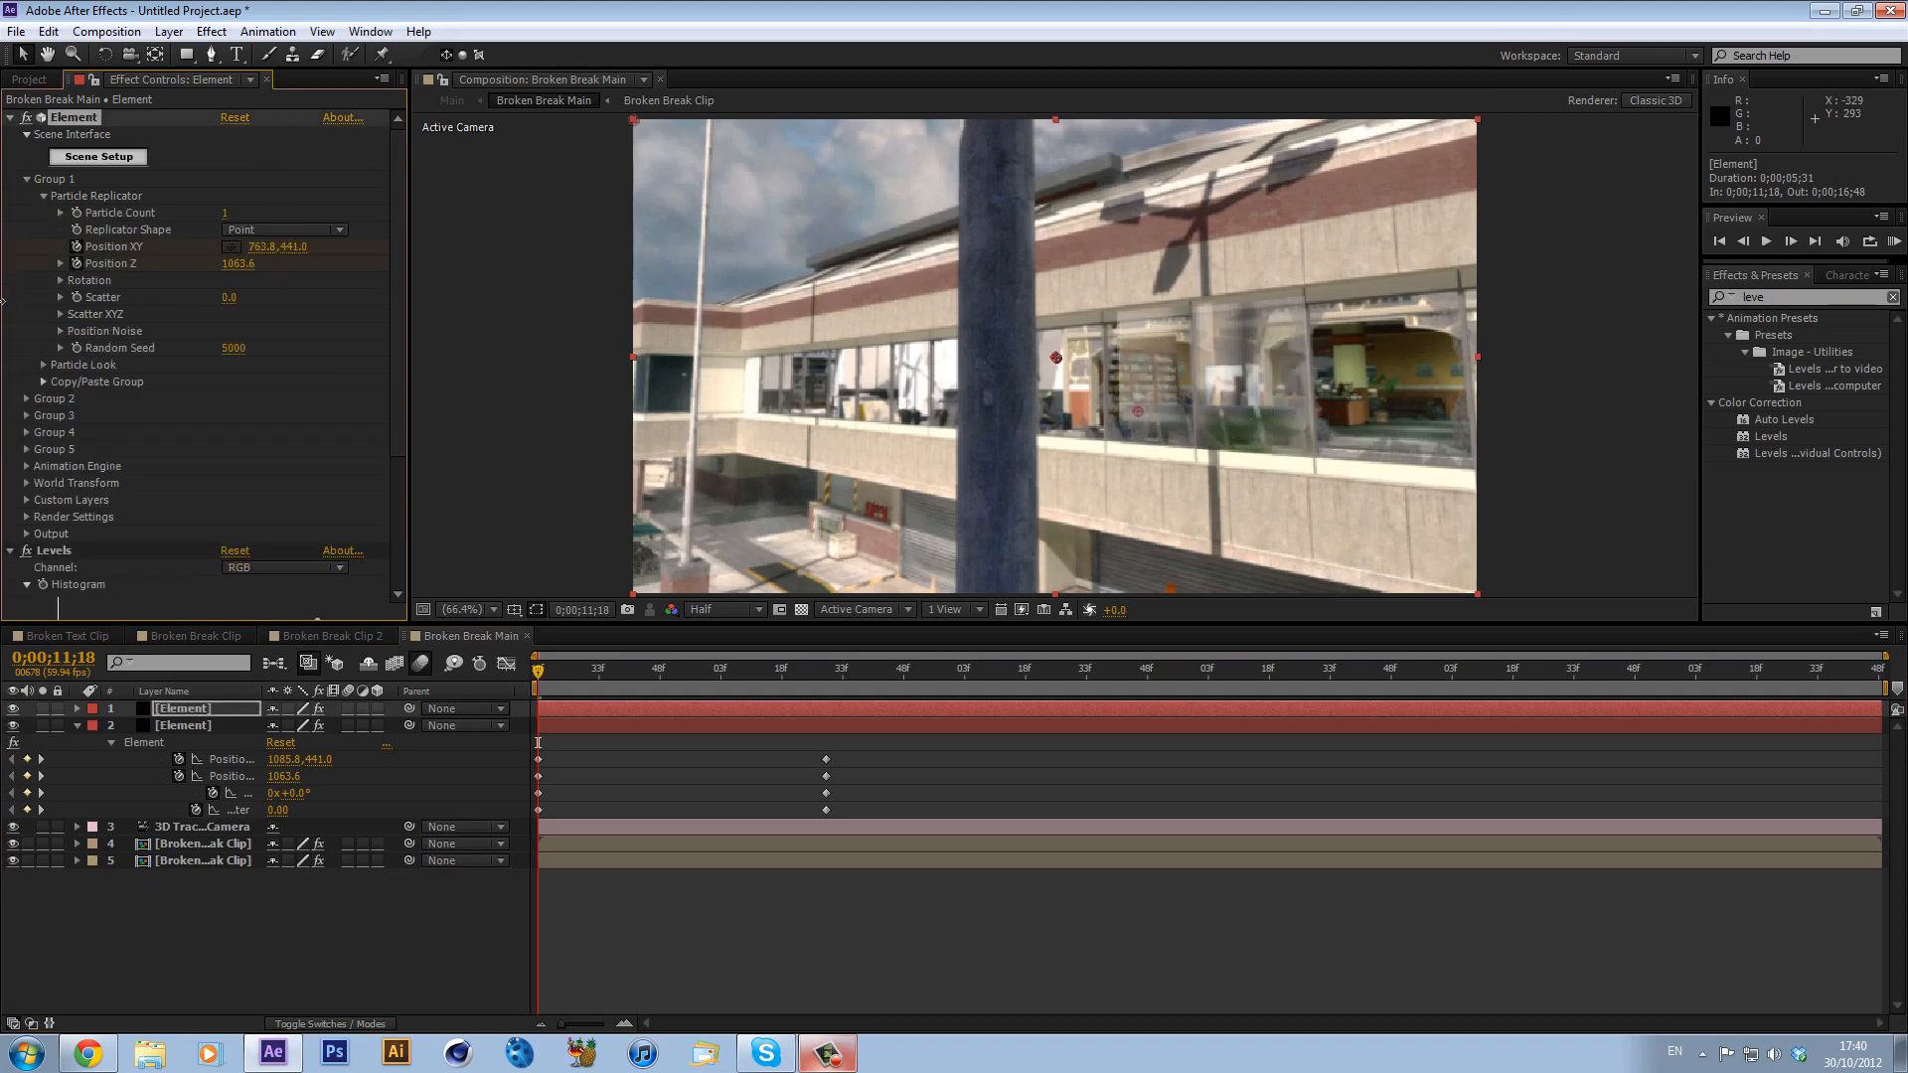
drag(267, 253, 194, 284)
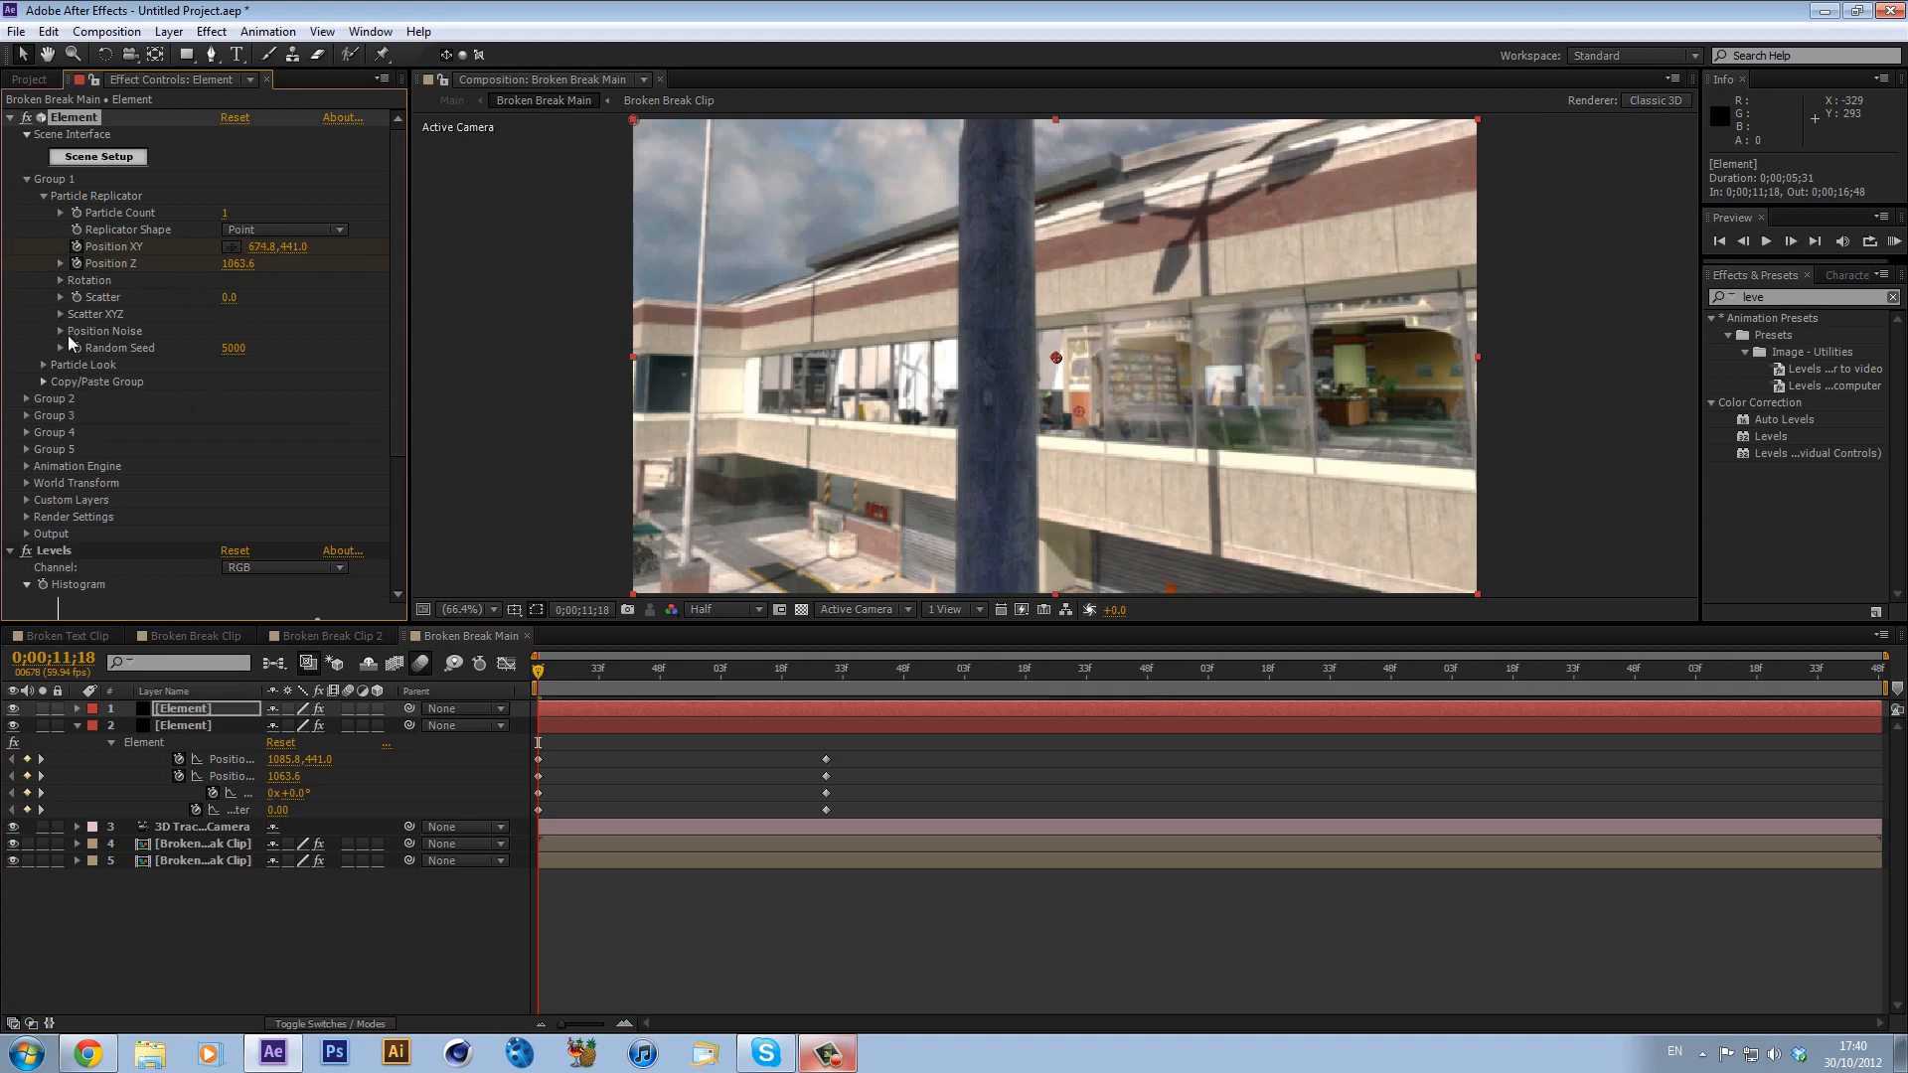
- Expand the duplicate's Particle Look settings and reduce its particle Size to 9.83
click(44, 364)
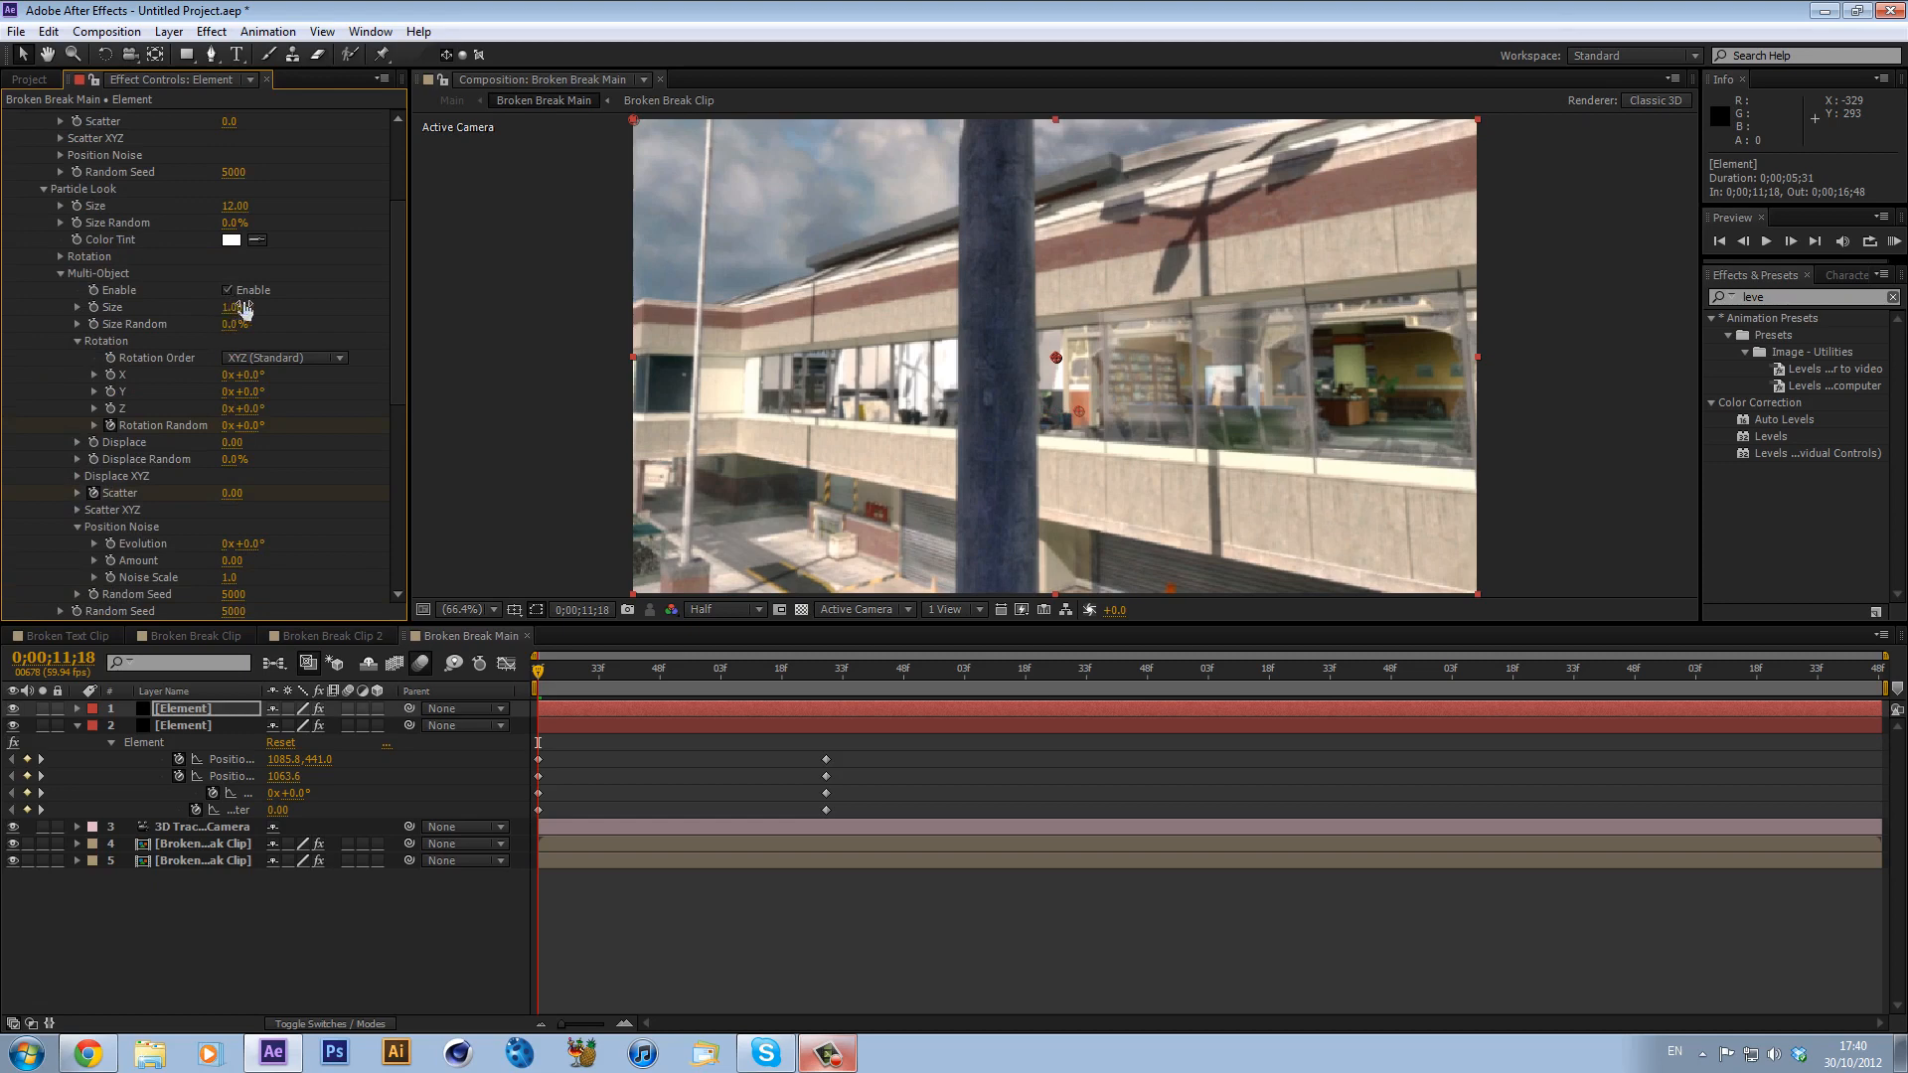
scroll(264, 510, down, 1)
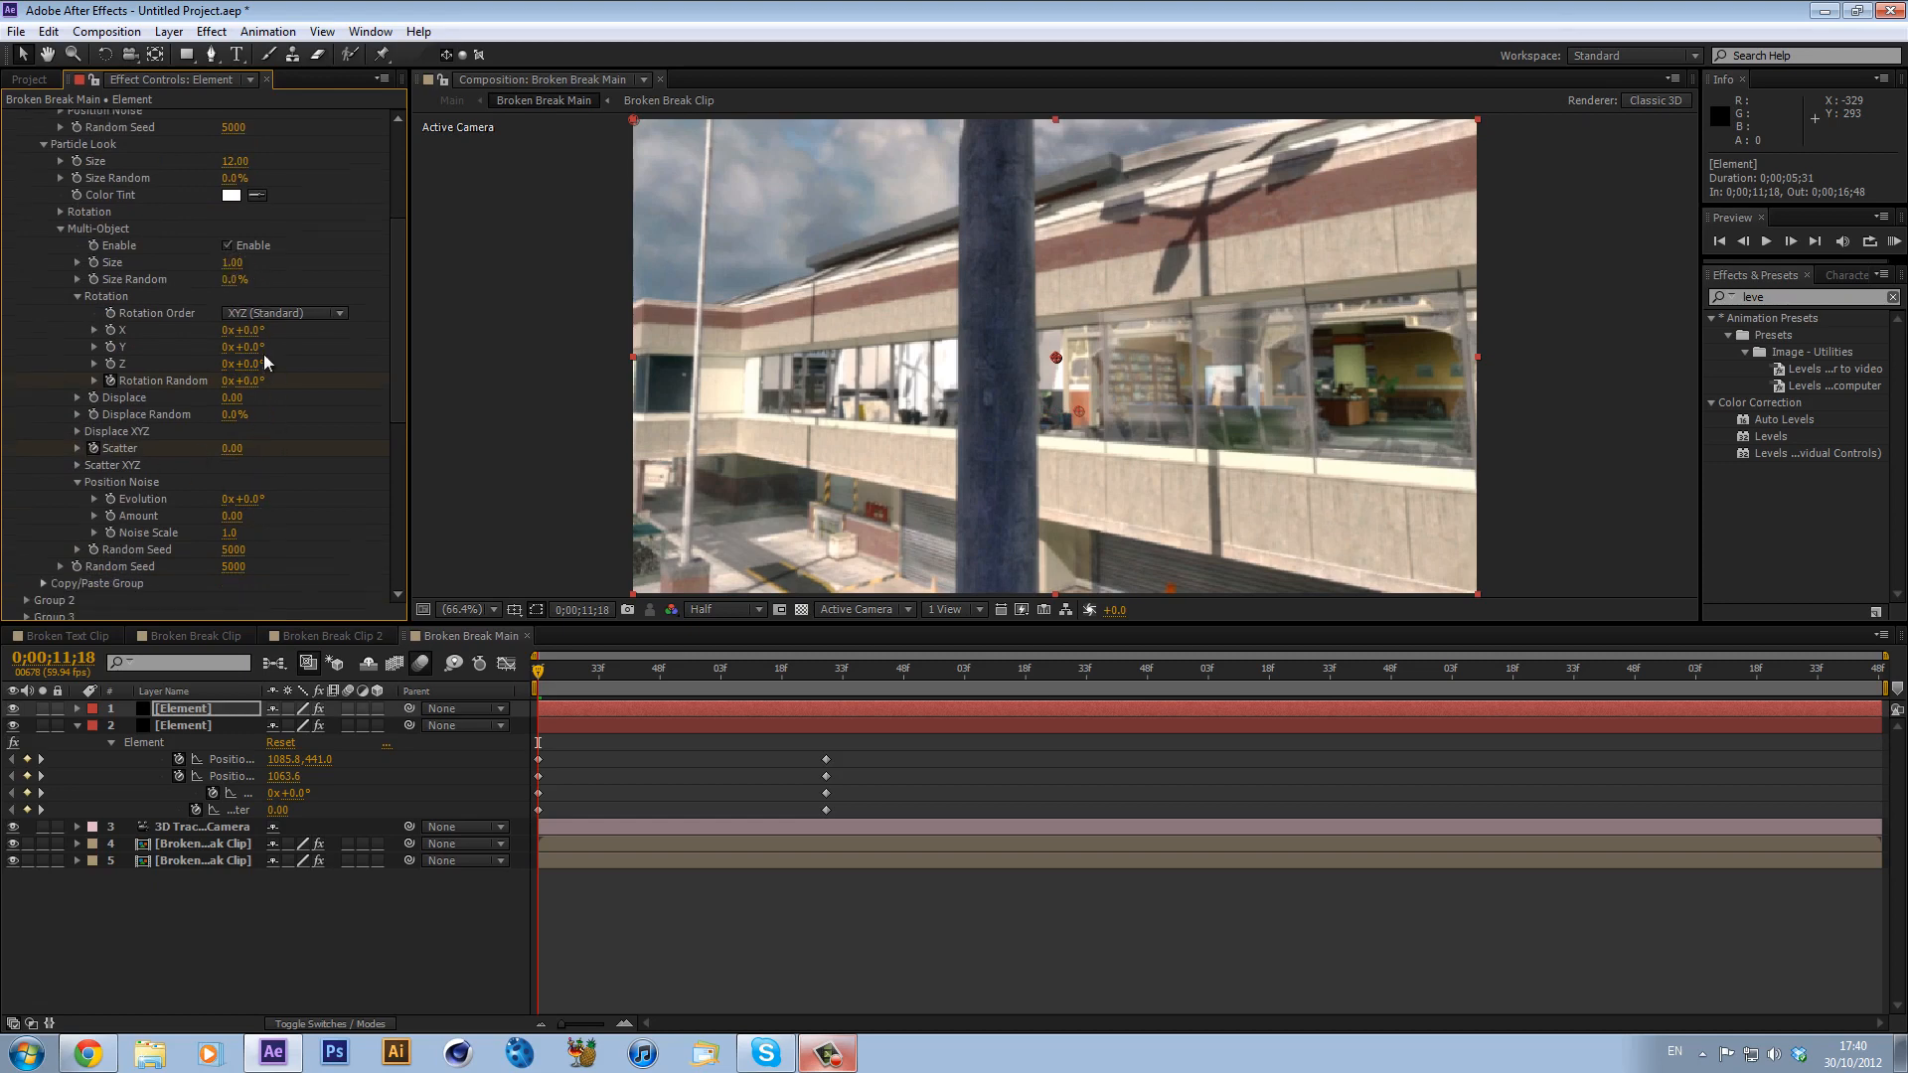
scroll(264, 354, up, 1)
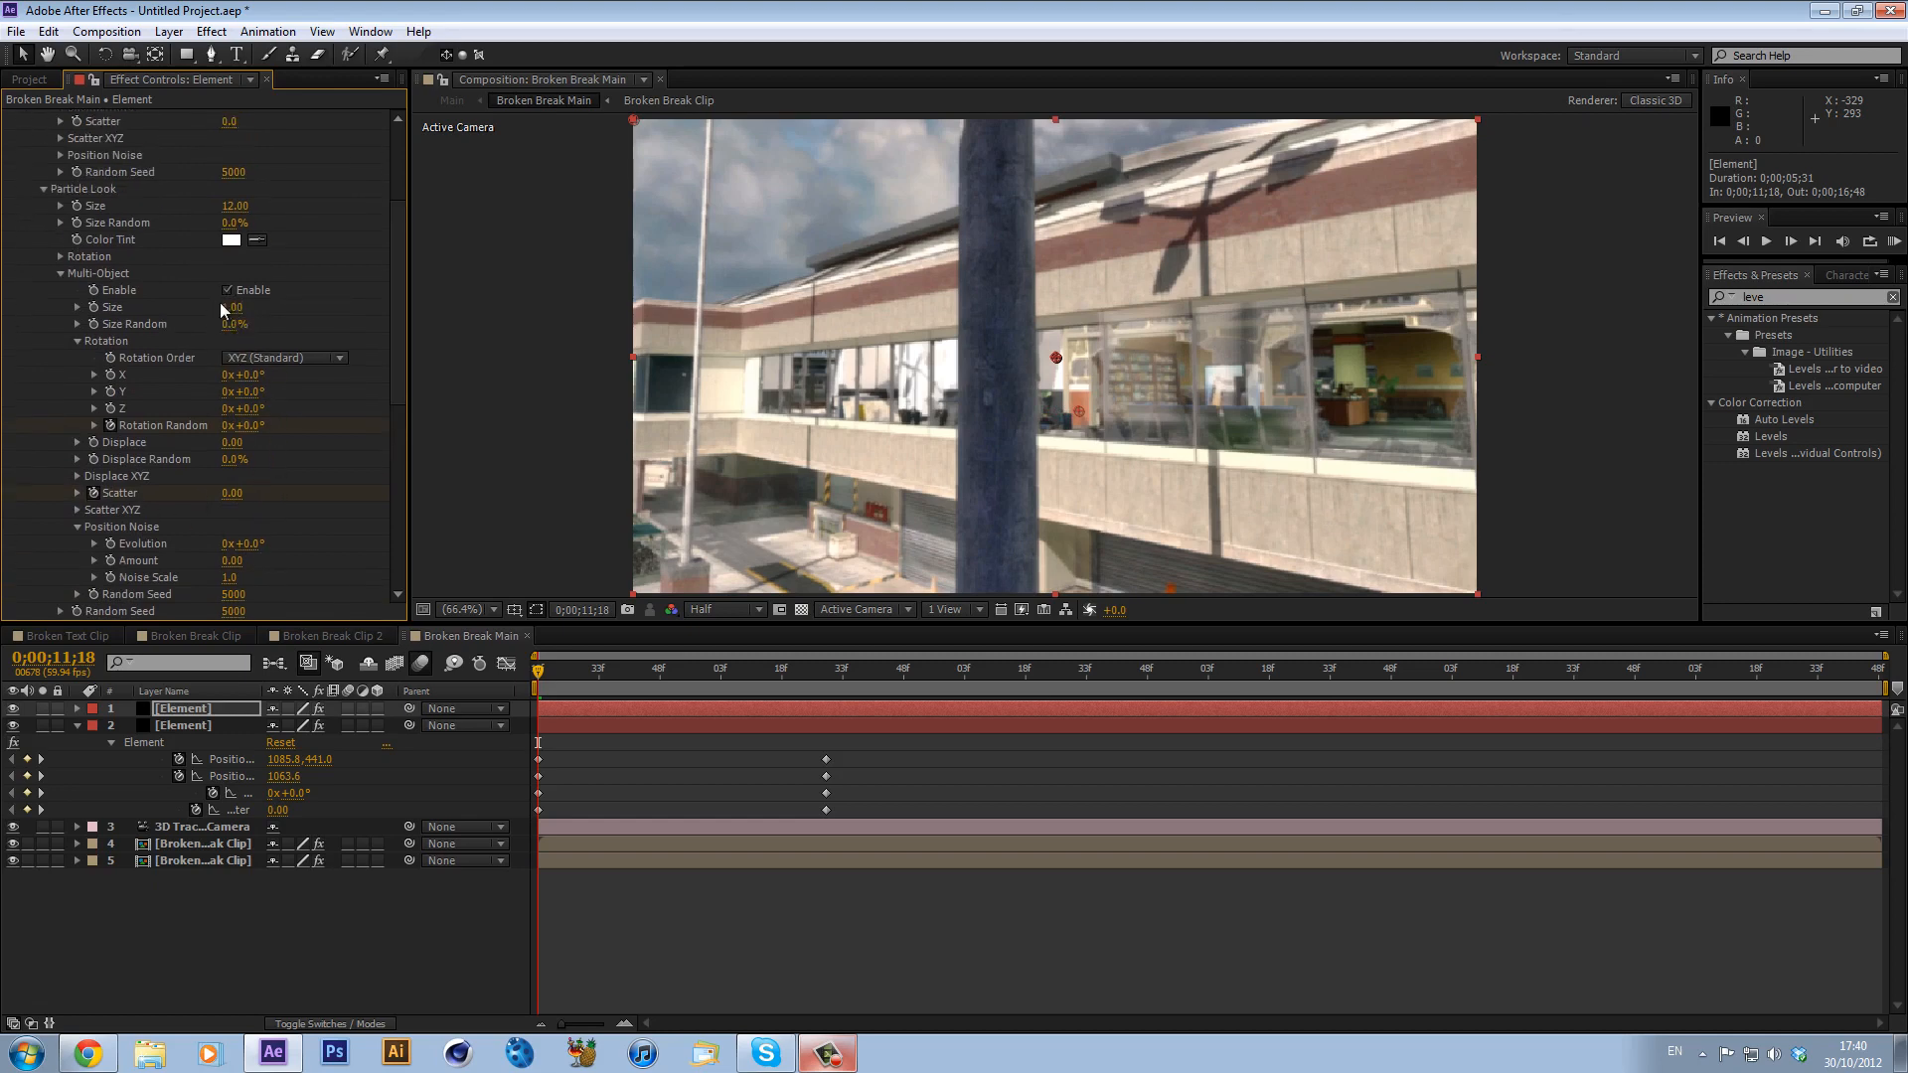
scroll(221, 304, up, 1)
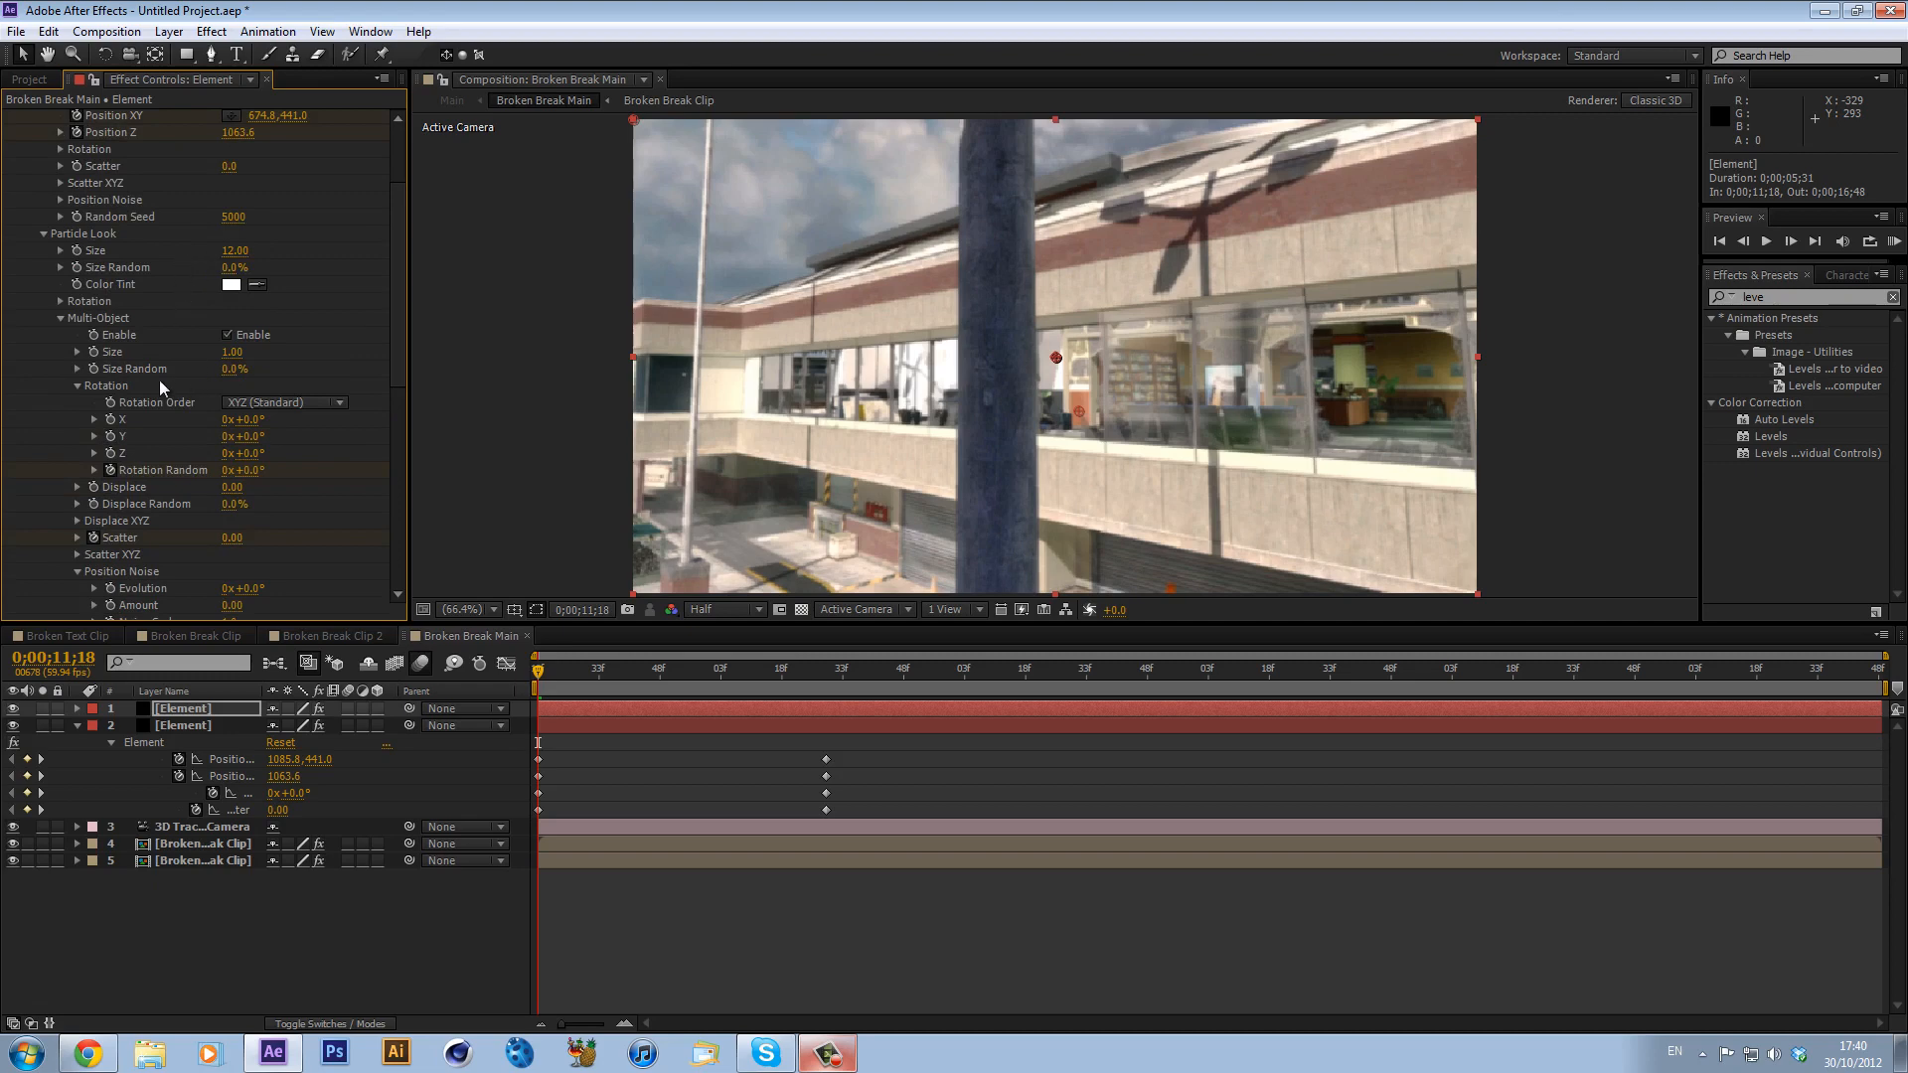
drag(235, 353, 246, 349)
key(ctrl+z)
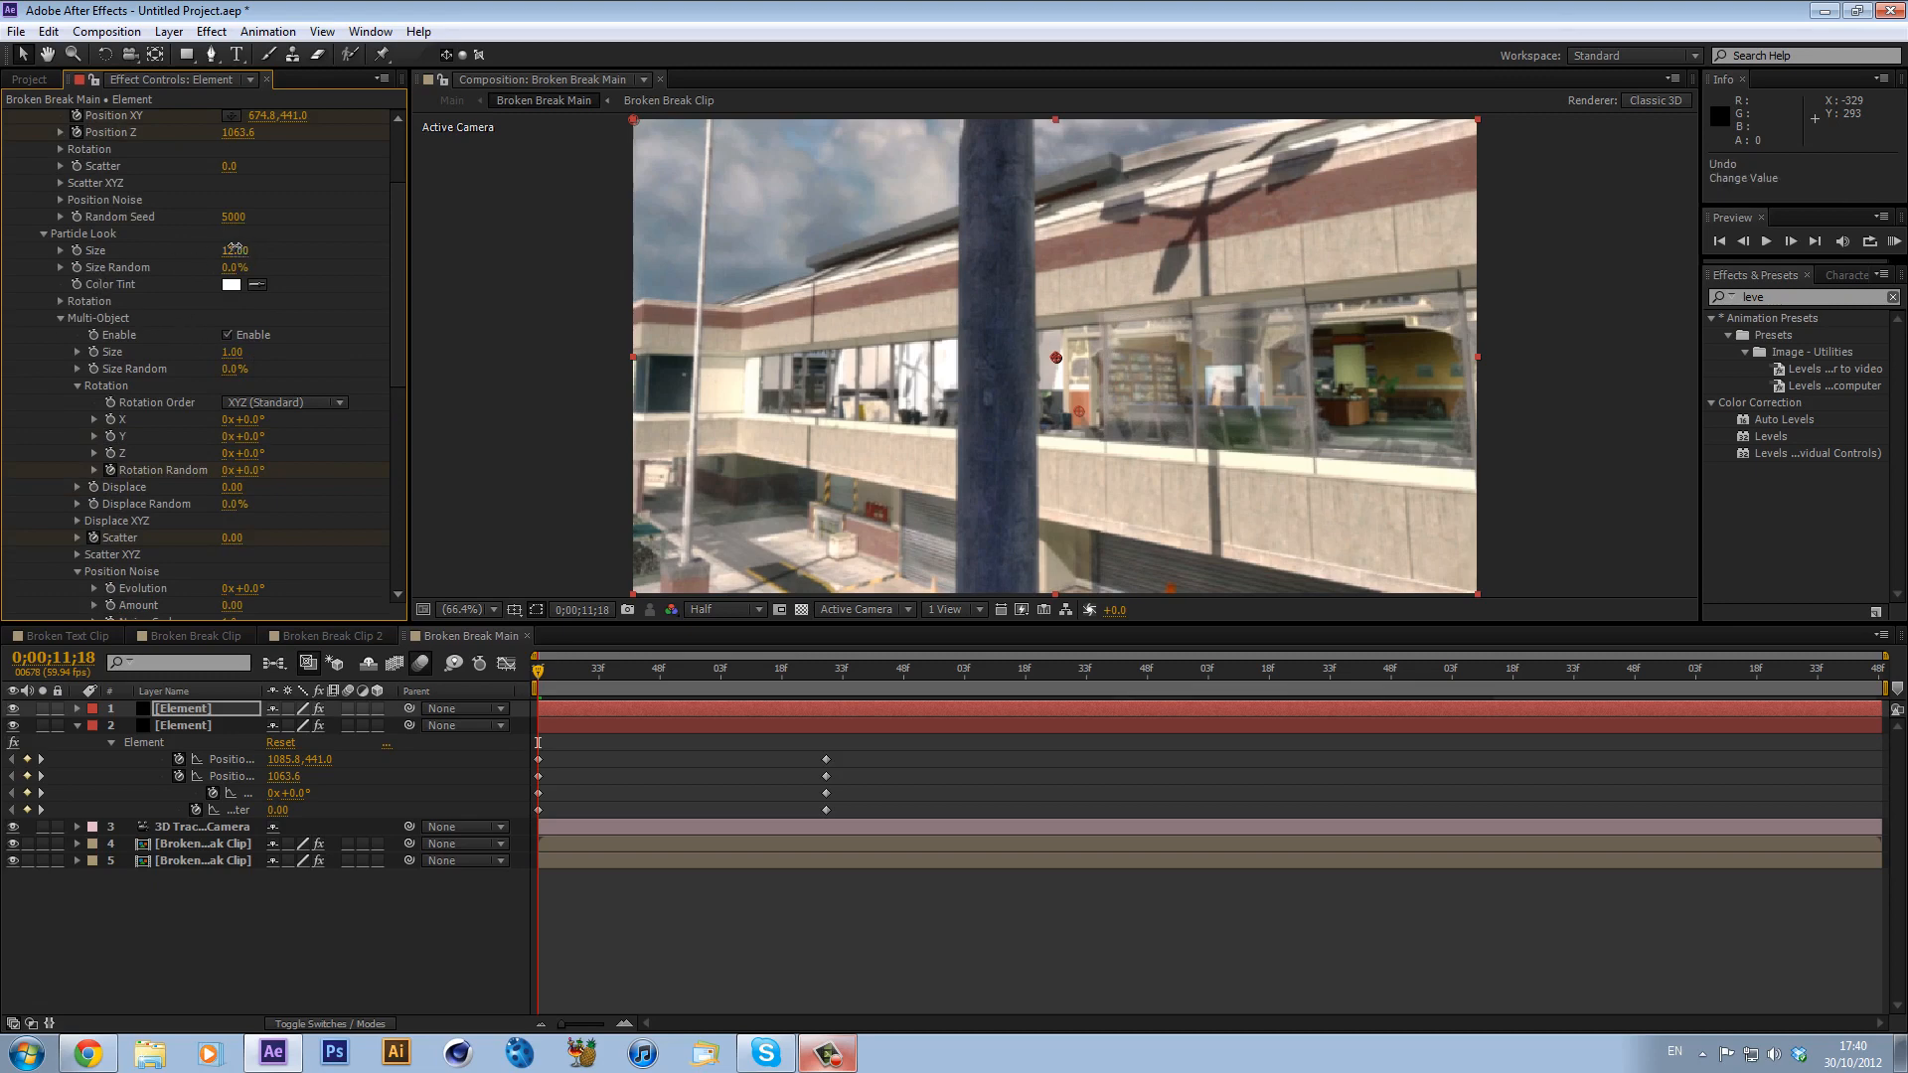
drag(202, 266, 75, 314)
scroll(255, 131, up, 2)
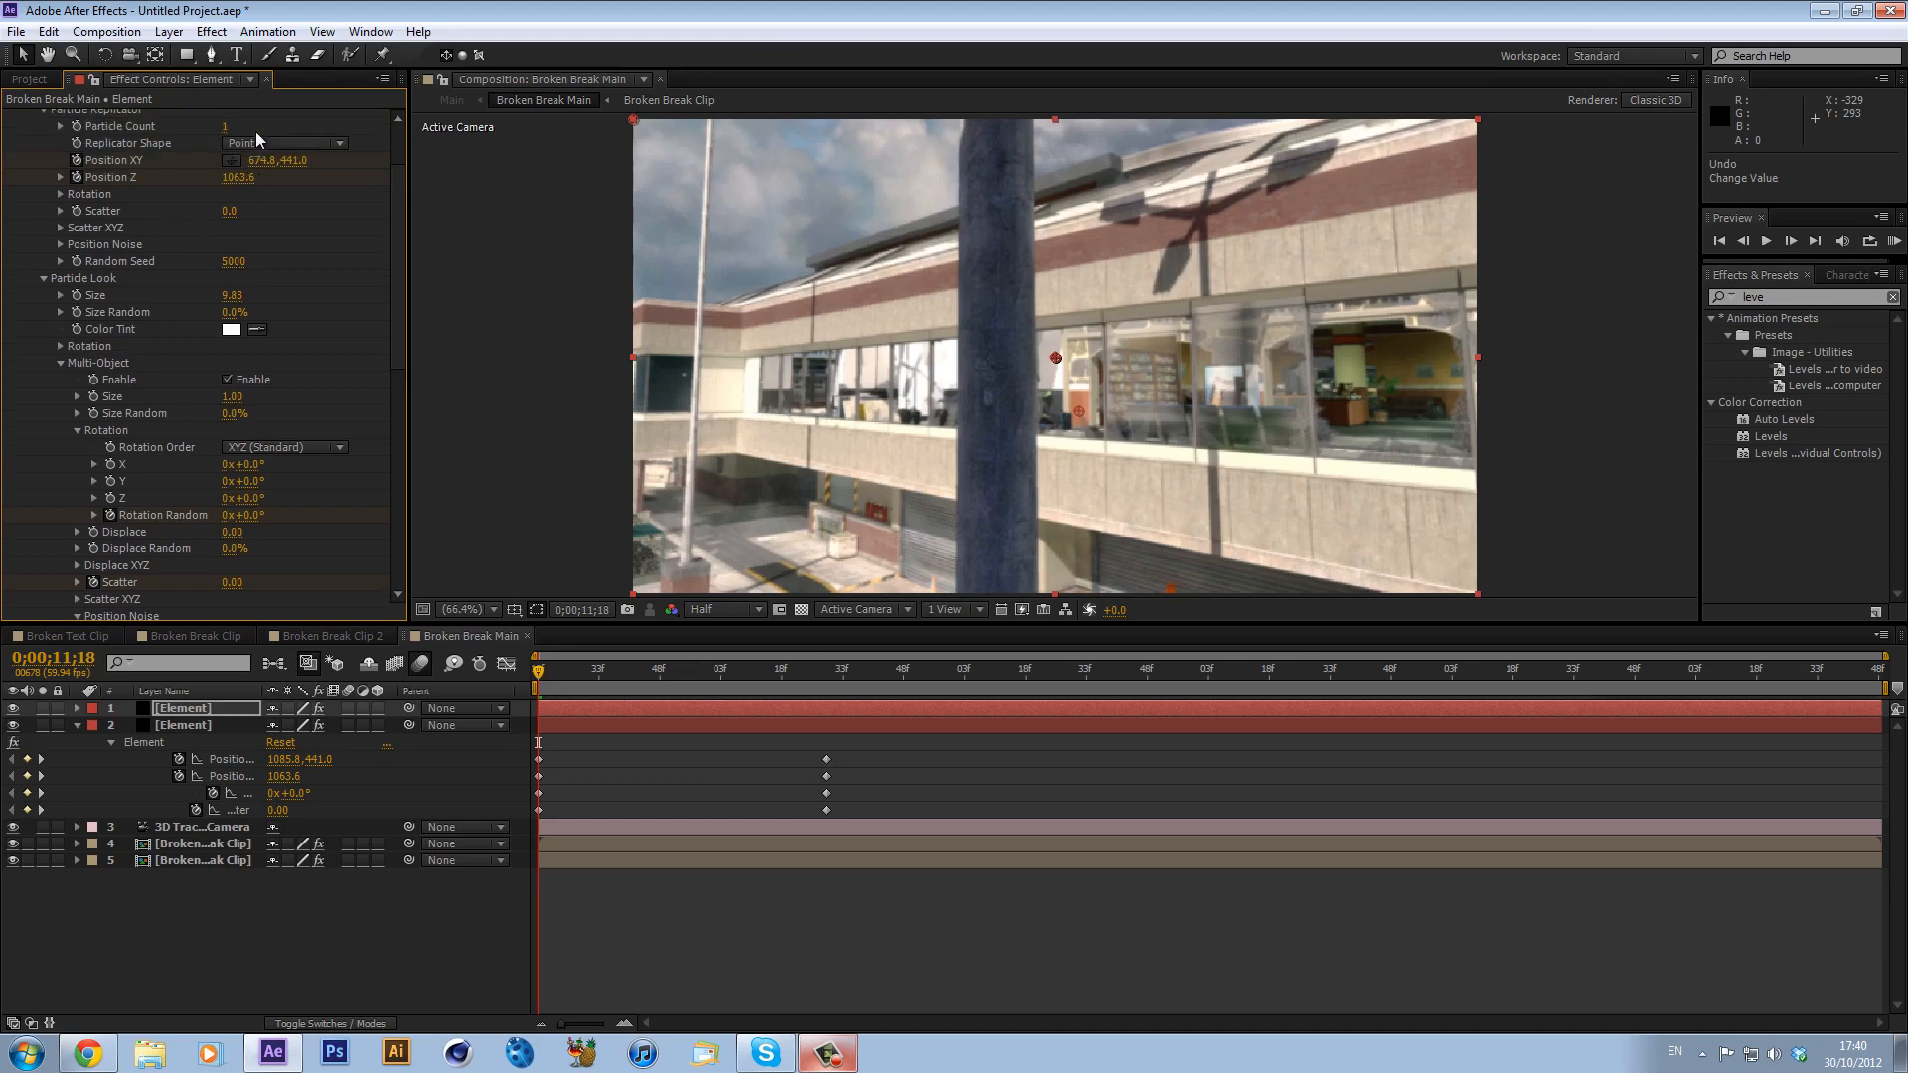
- At 0;00;12;29, set the duplicate pane's X position keyframe to 553.8 and adjust its Multi-Object shatter values
drag(253, 164, 264, 162)
click(813, 666)
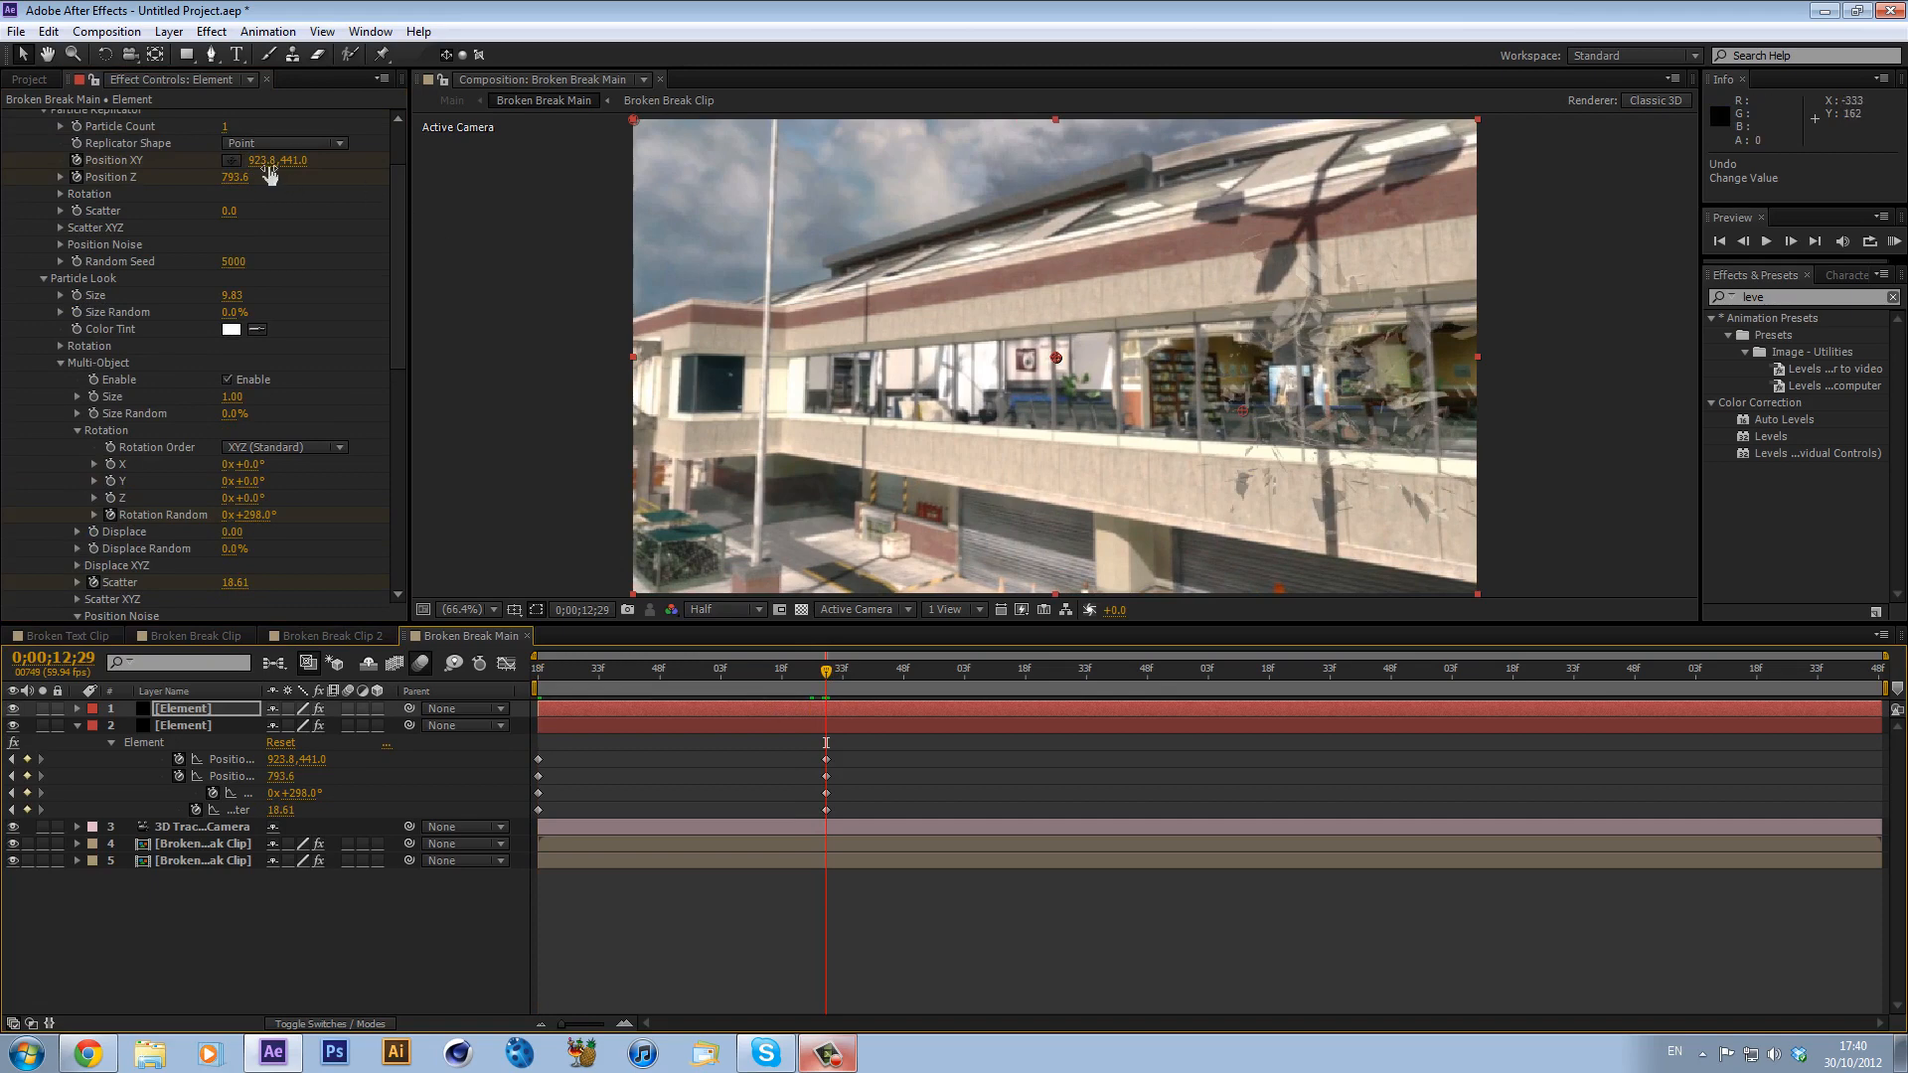
drag(263, 161, 15, 177)
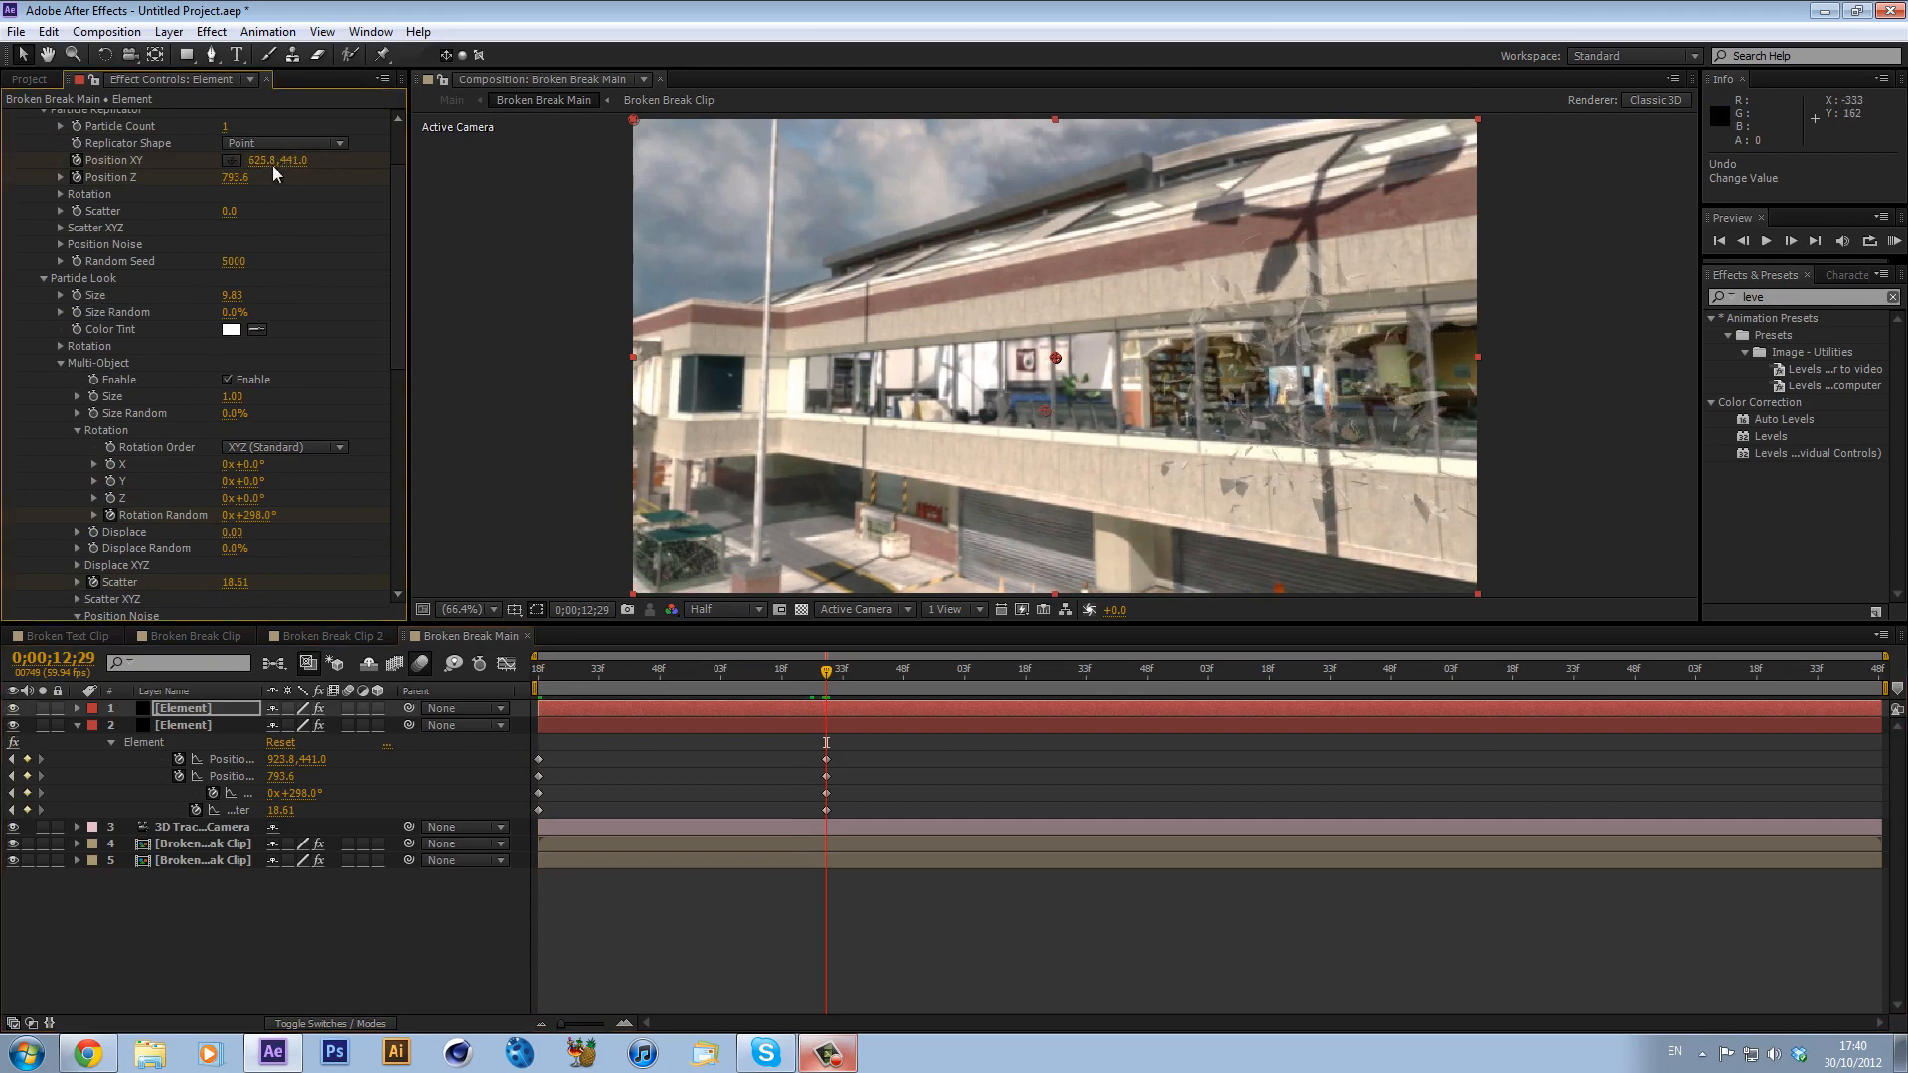
drag(258, 164, 210, 223)
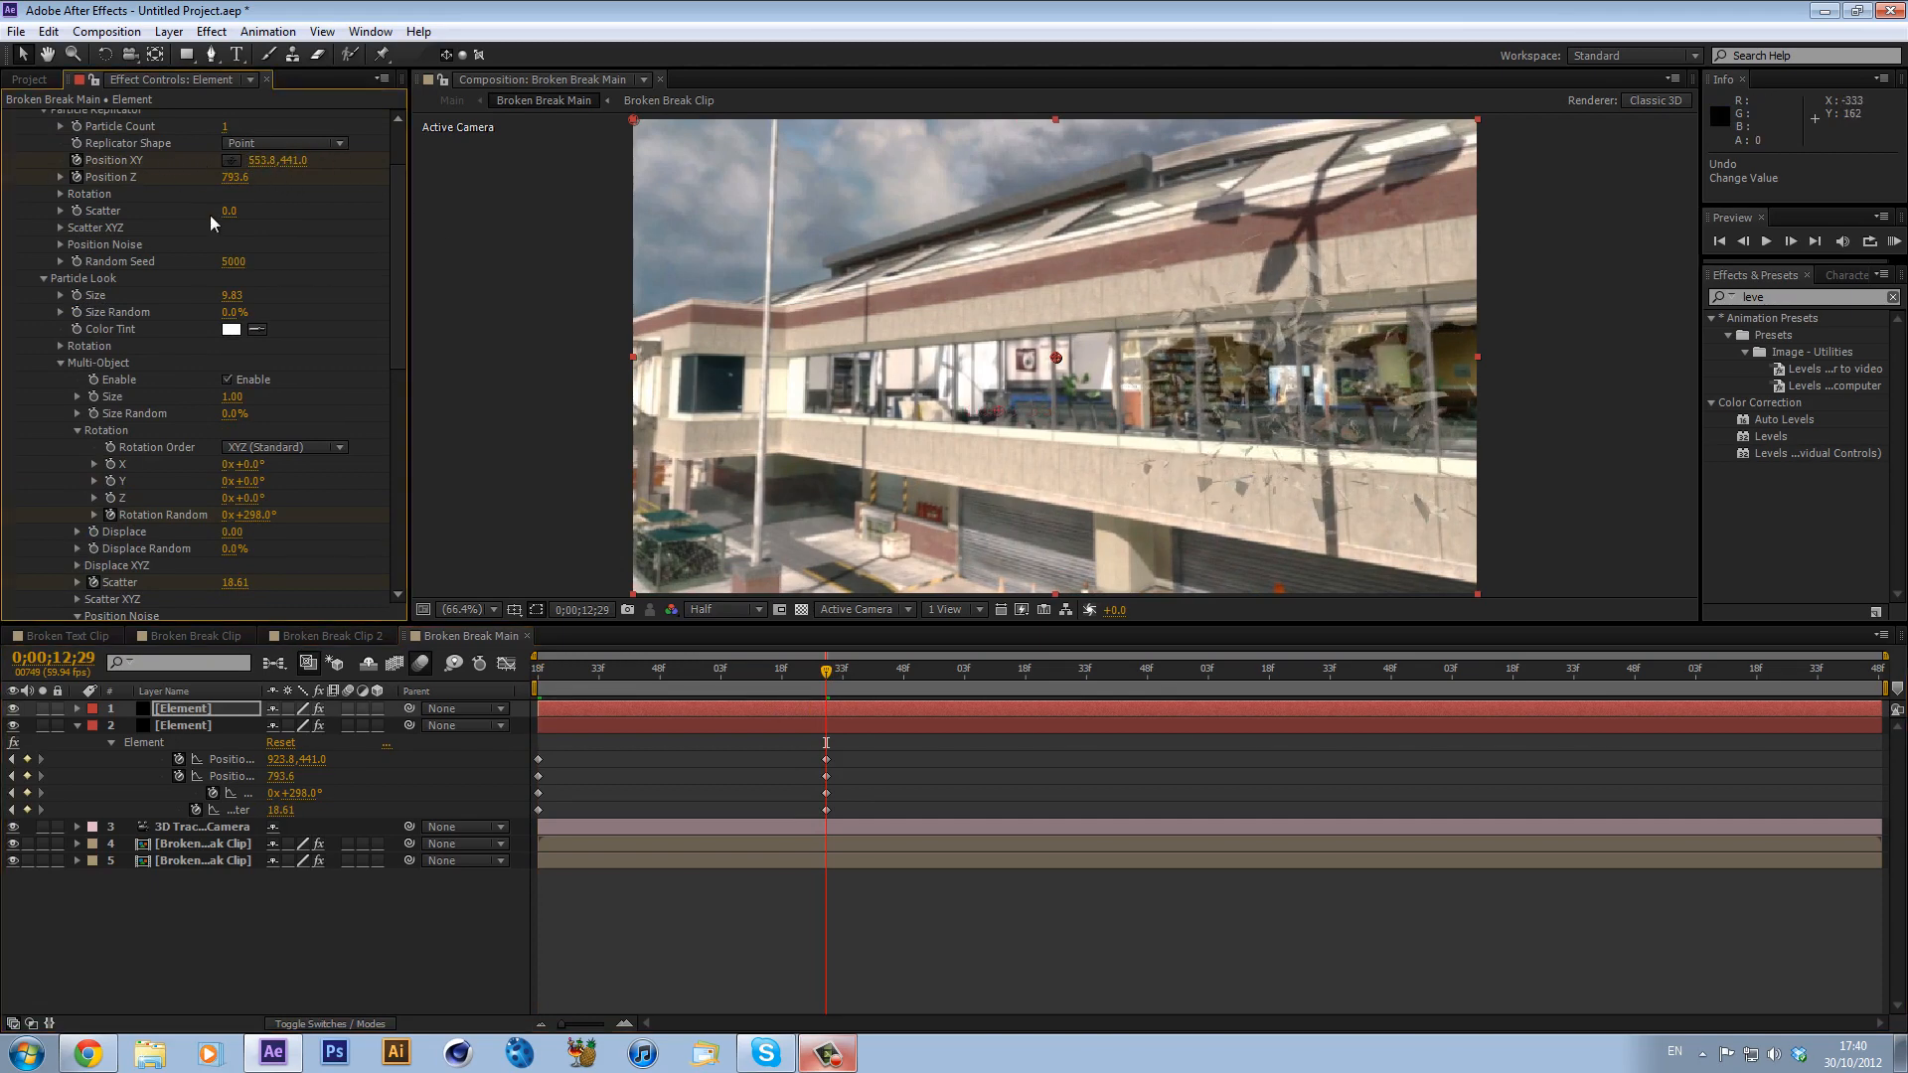
drag(243, 528, 335, 504)
scroll(231, 492, down, 2)
- Scrub the start of the two-pane shatter from the first frame to 0;00;11;33 to check the shards against the pillar
drag(766, 686, 470, 748)
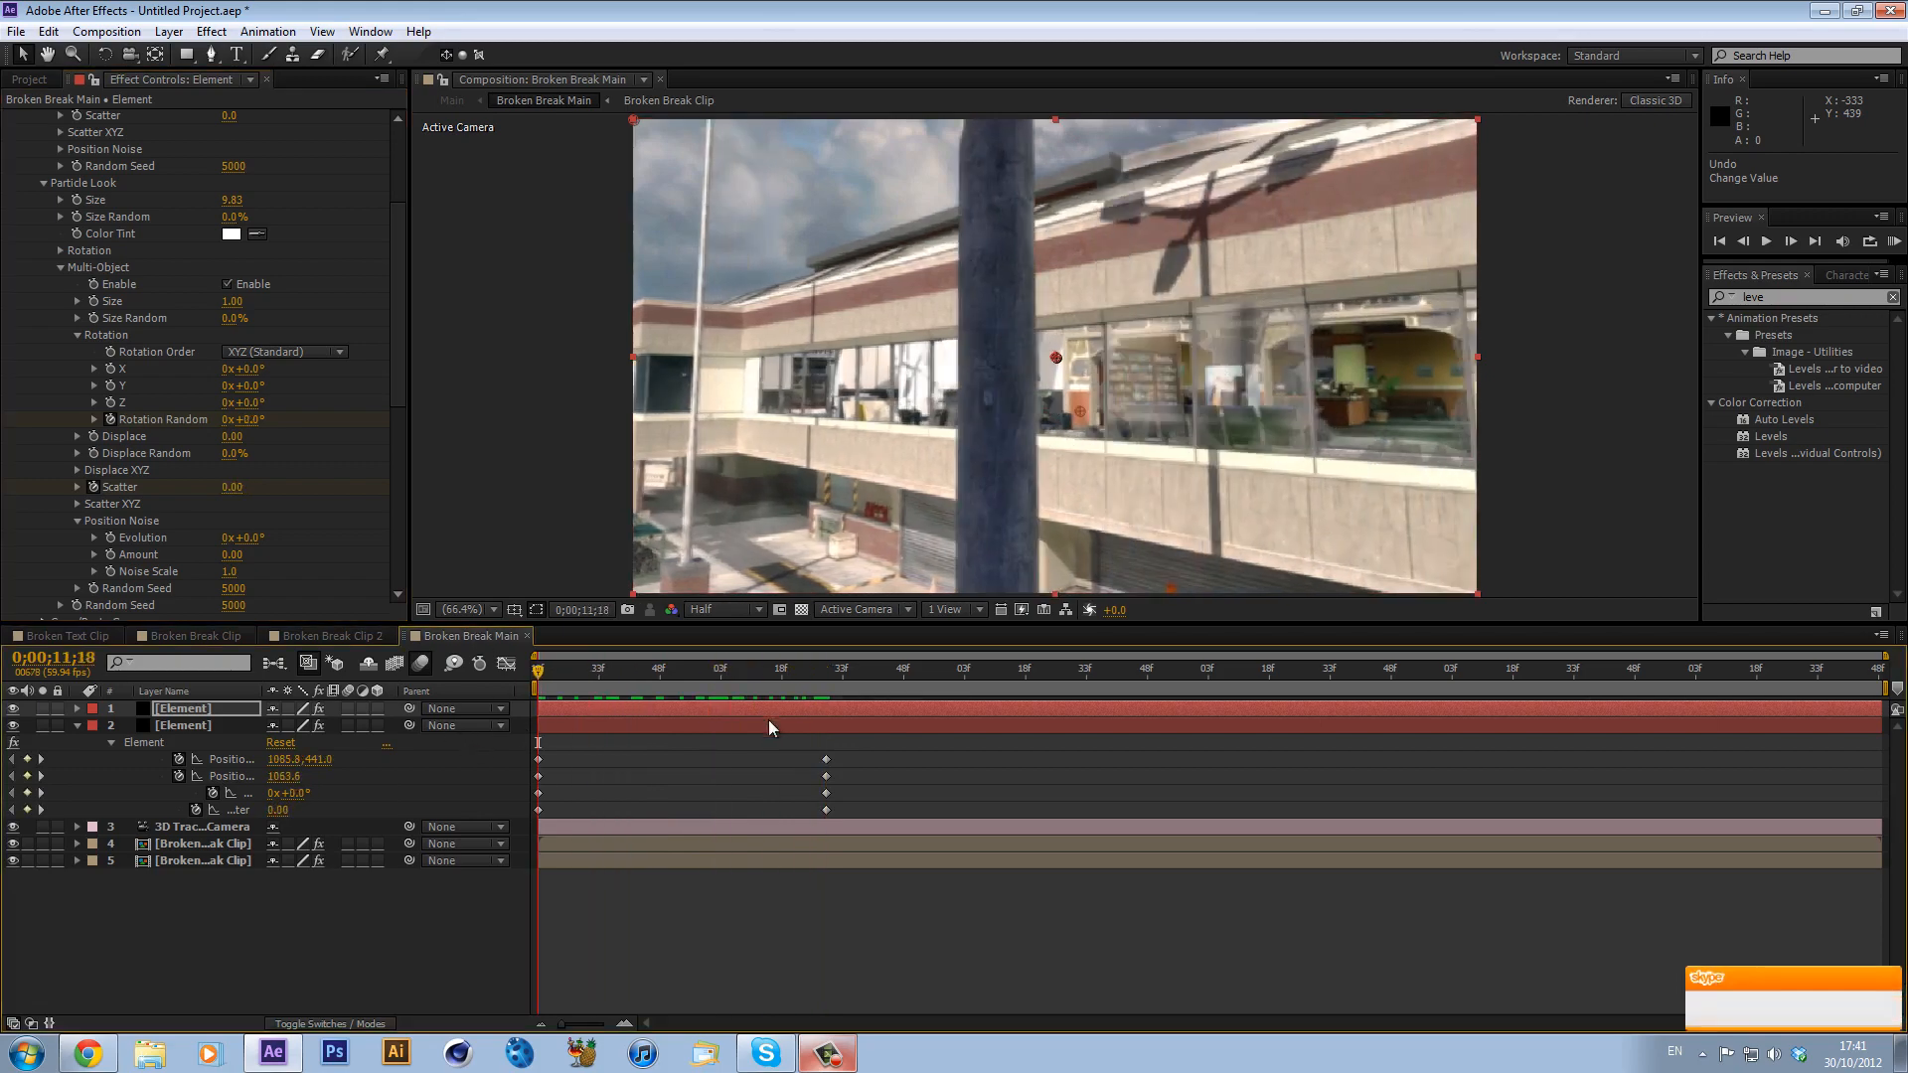
drag(626, 671, 324, 665)
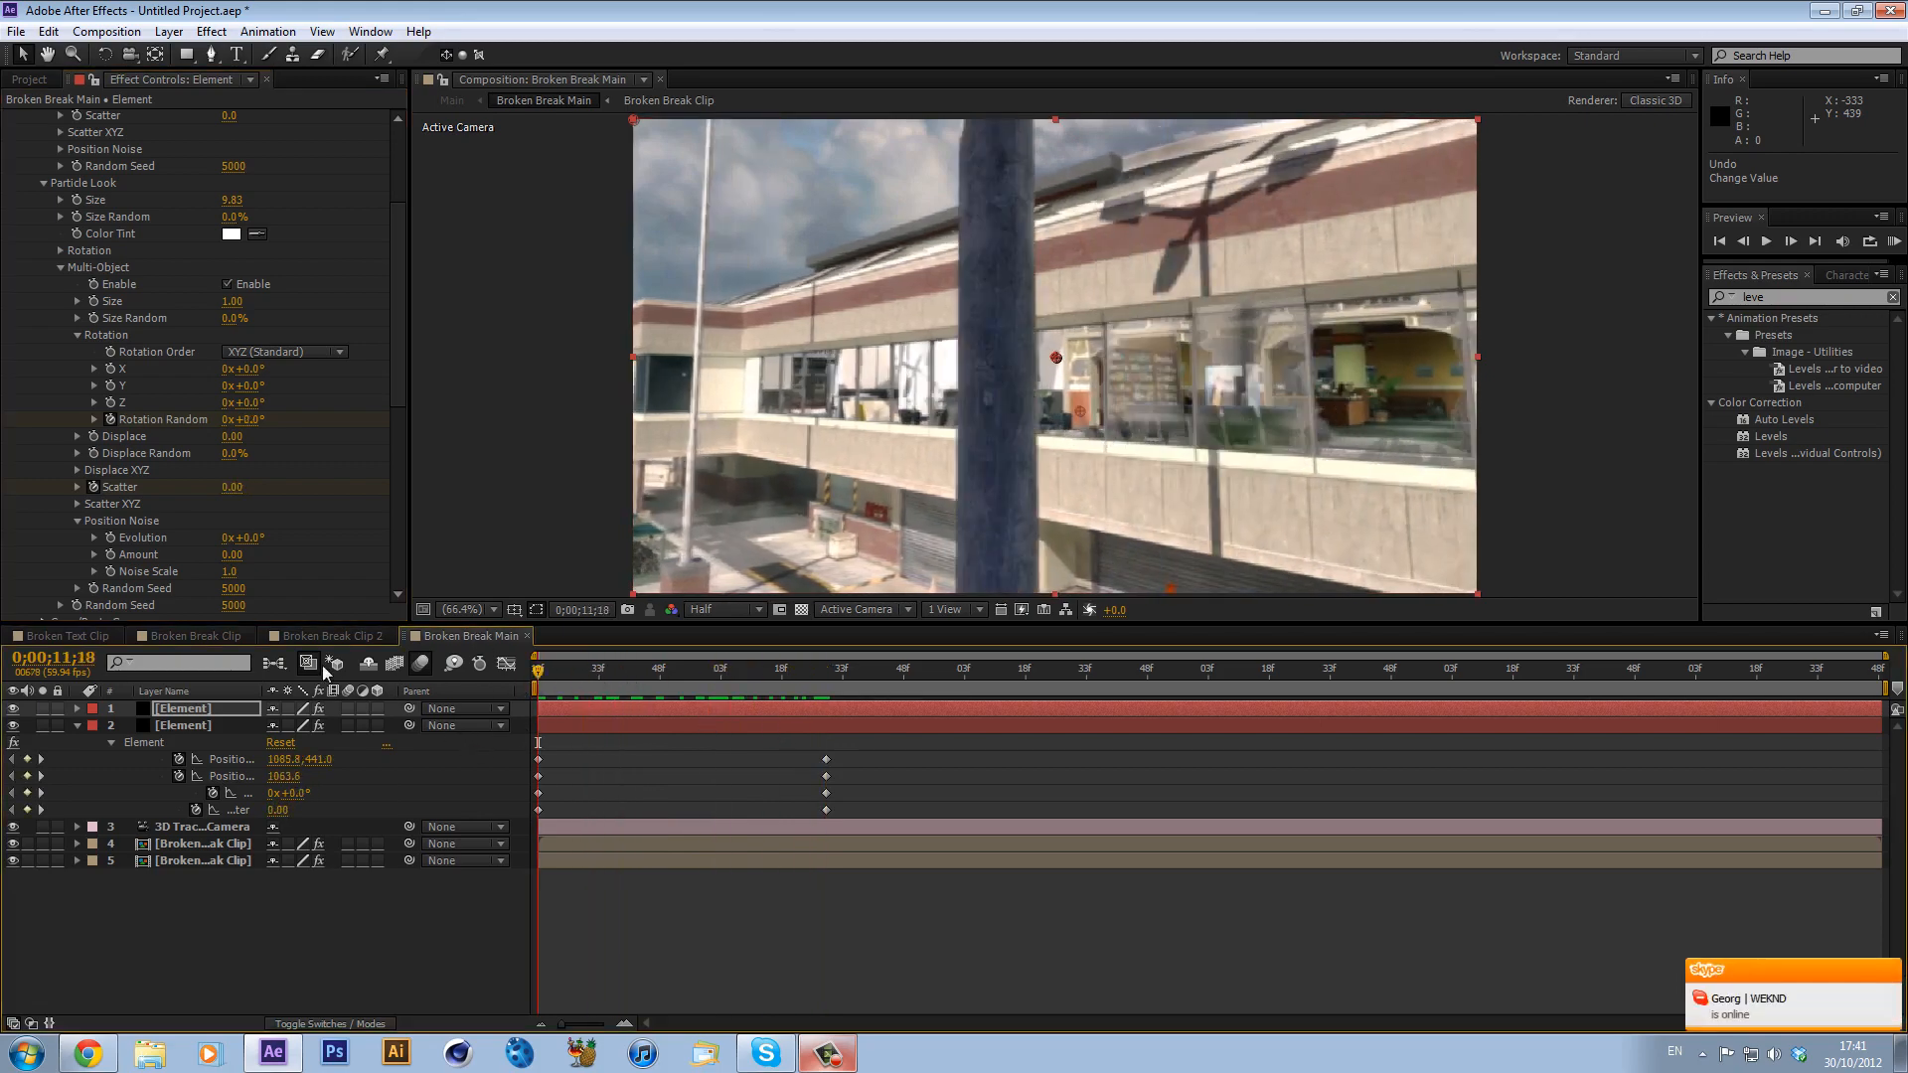
click(568, 680)
drag(569, 682, 600, 684)
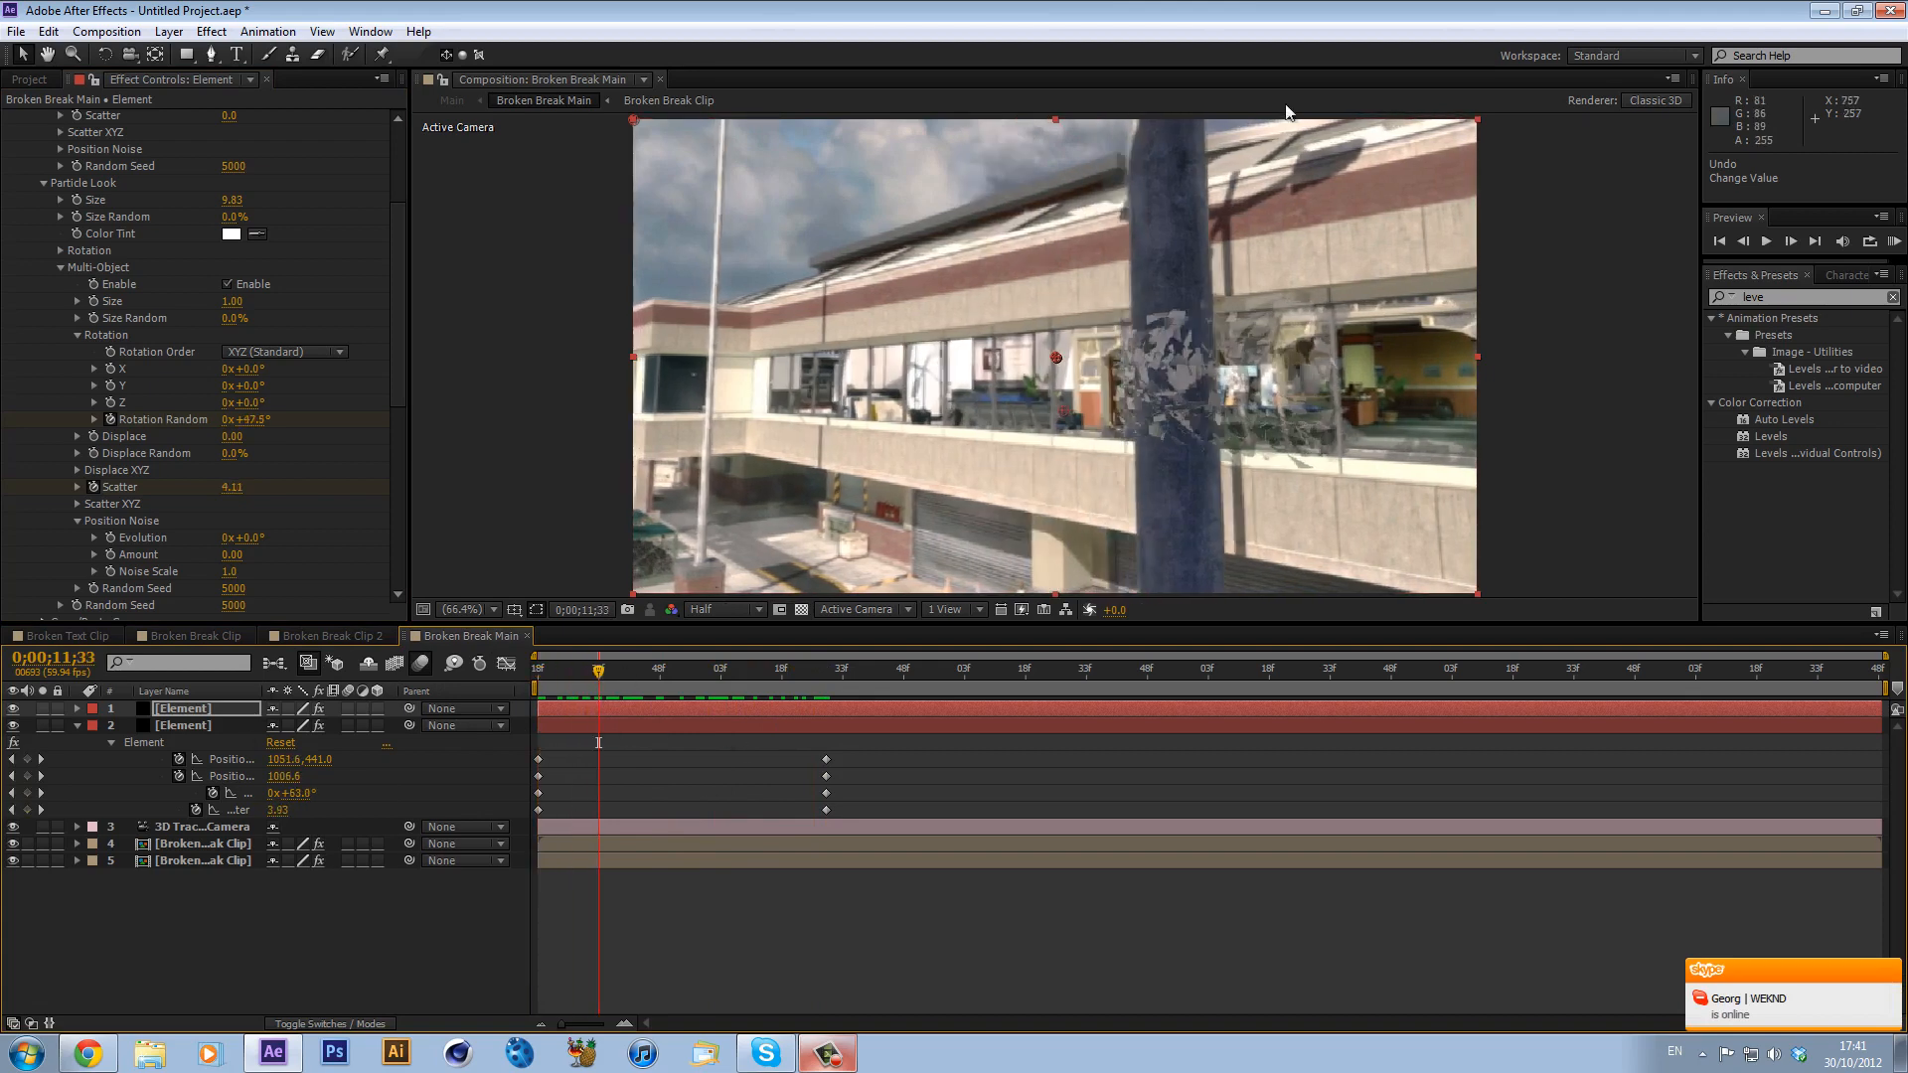
- Duplicate the bottom Broken Break Clip layer, move the copy above both Element layers, and remove its Fast Blur effect
click(599, 863)
click(605, 841)
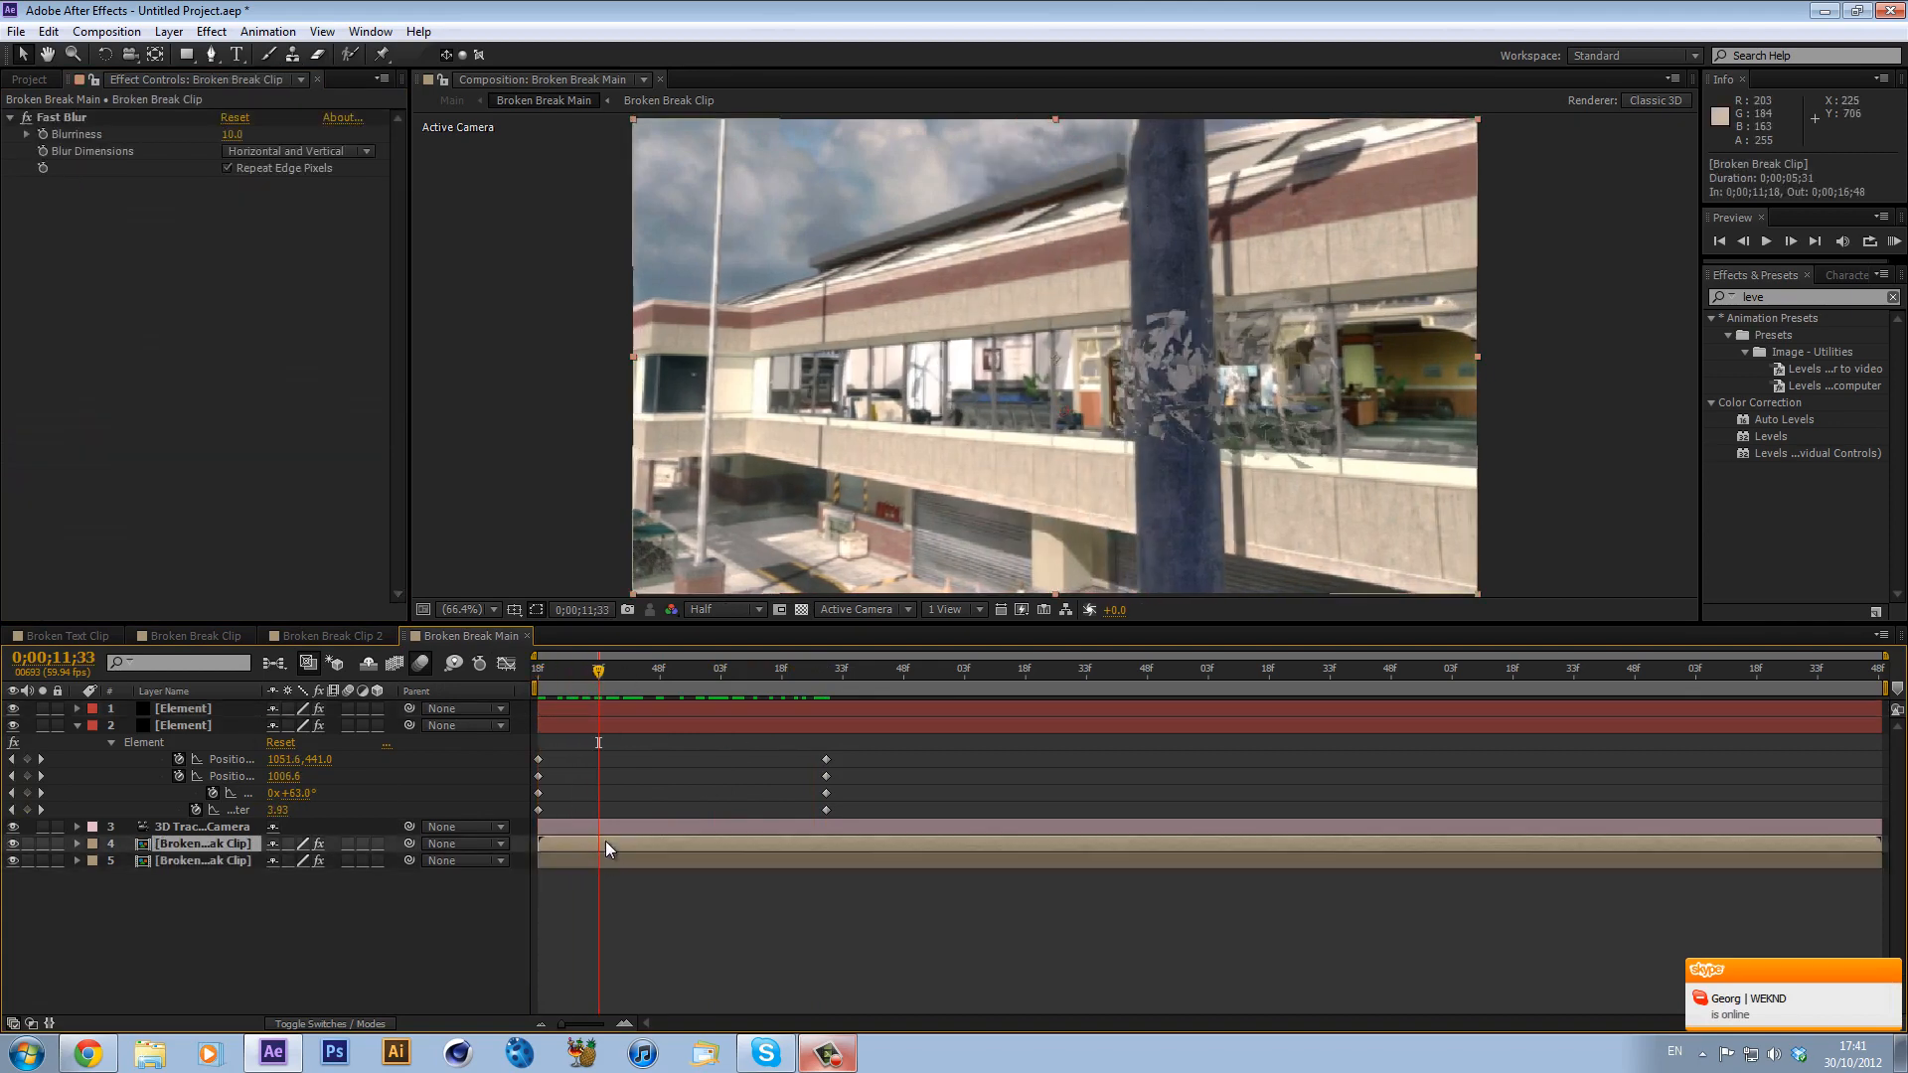
click(18, 864)
click(14, 874)
click(13, 863)
click(13, 862)
click(171, 862)
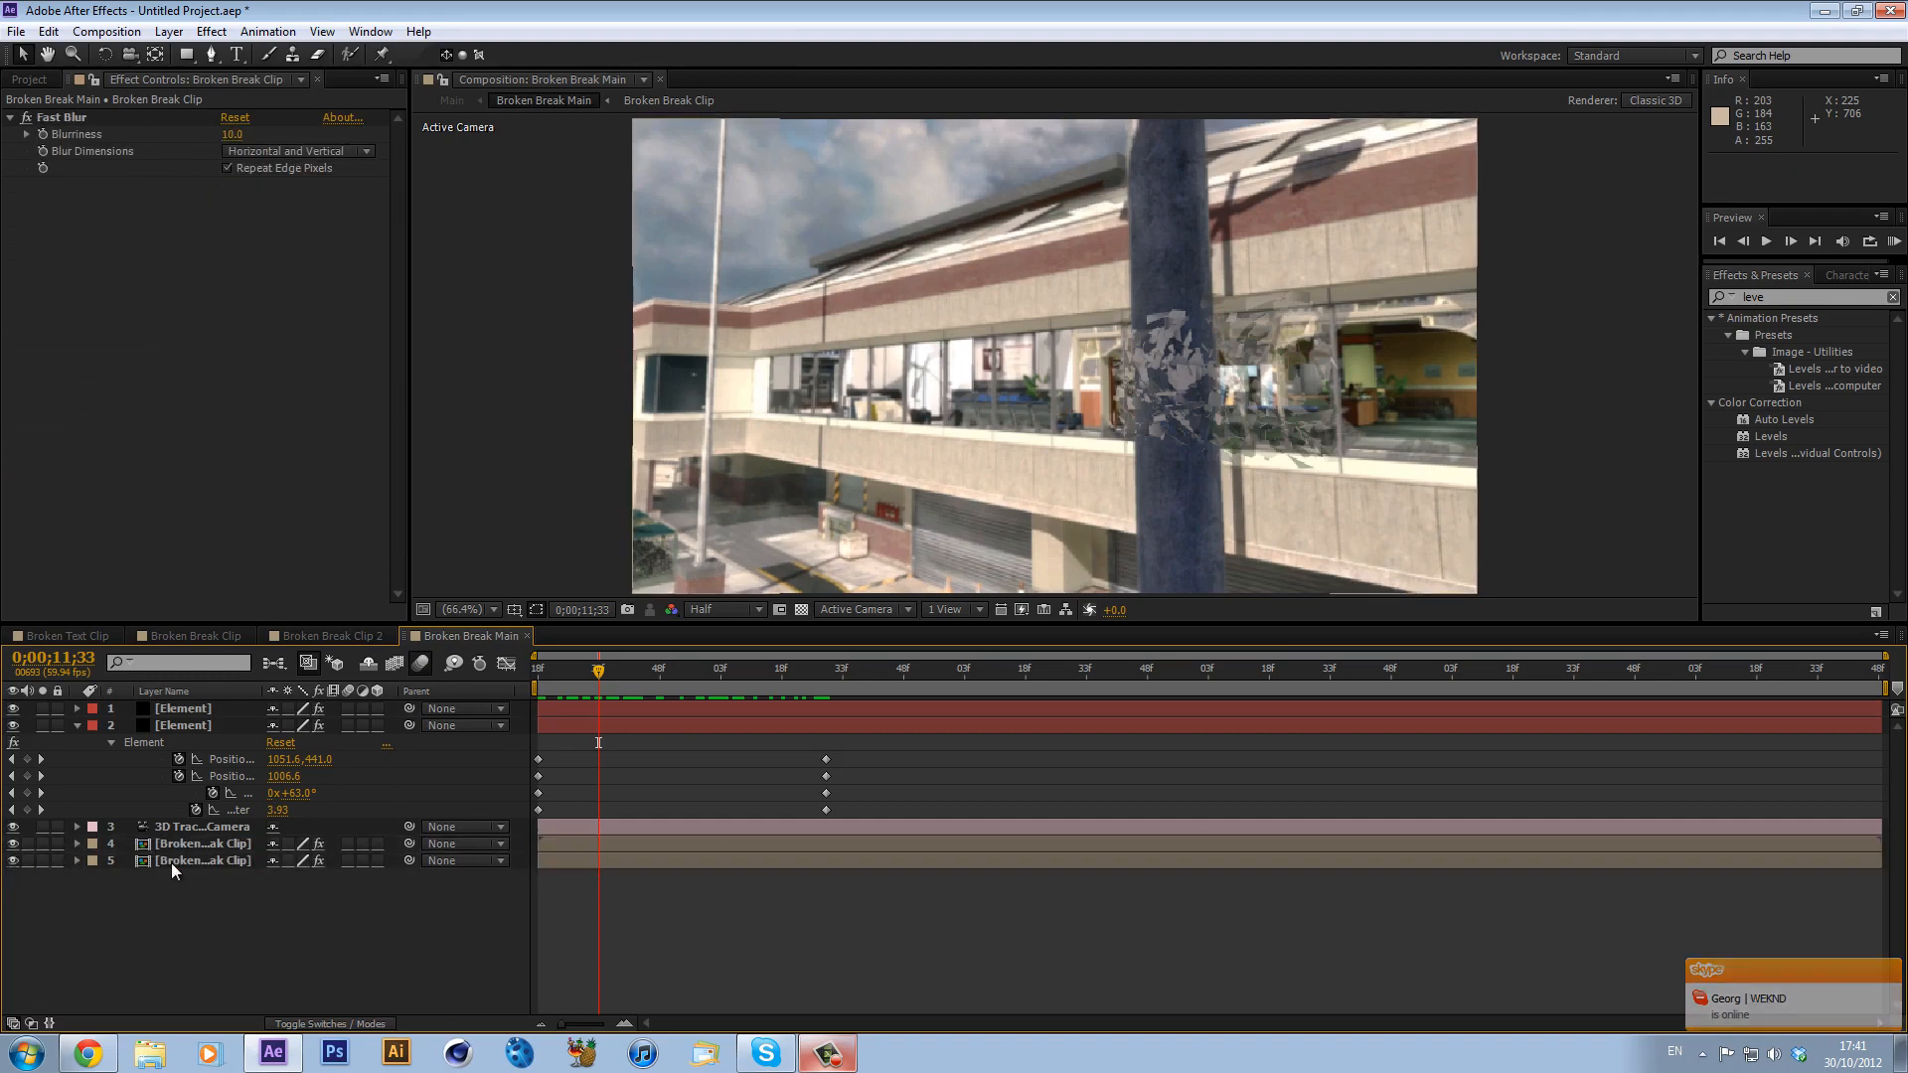
key(ctrl+d)
drag(187, 861, 223, 706)
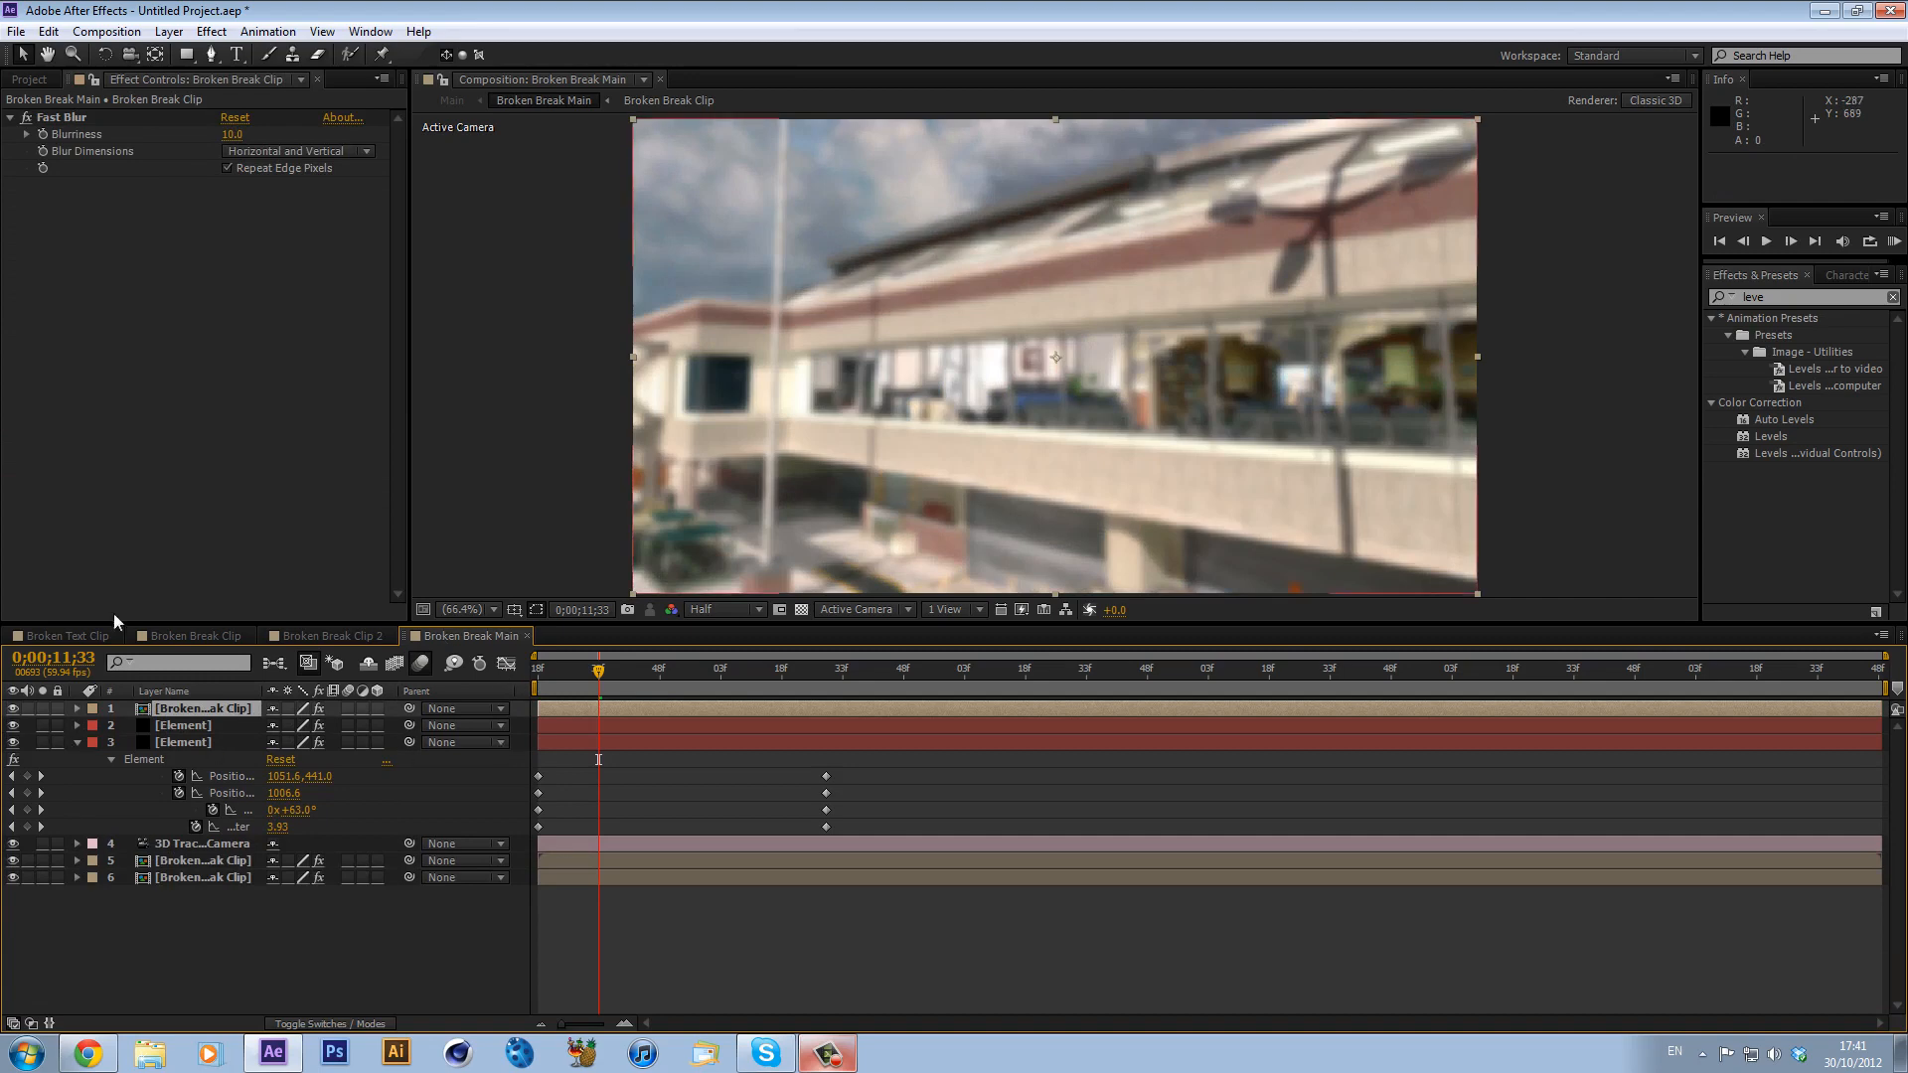
click(131, 113)
key(Delete)
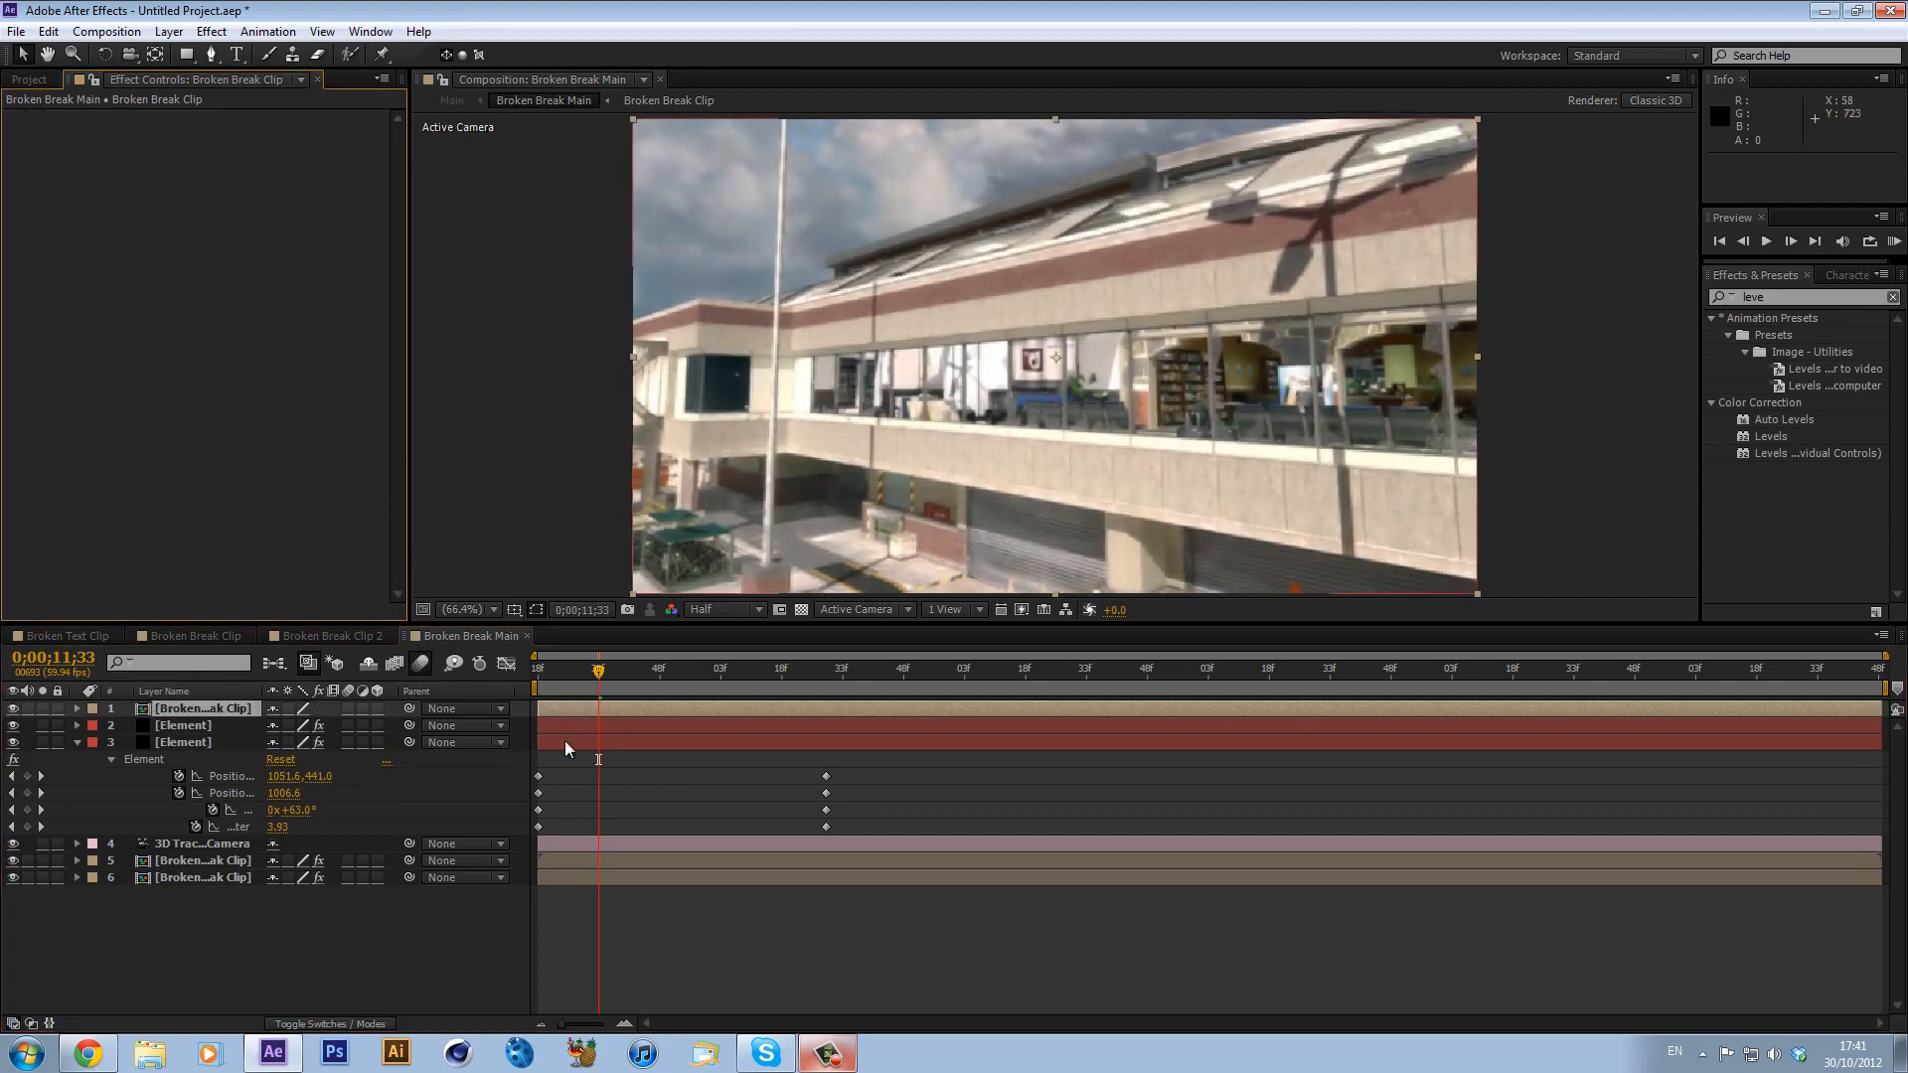
- Scrub the start of the shatter with the top clip copy shown and hidden to compare it with the footage beneath
click(537, 656)
drag(537, 669, 658, 688)
click(14, 709)
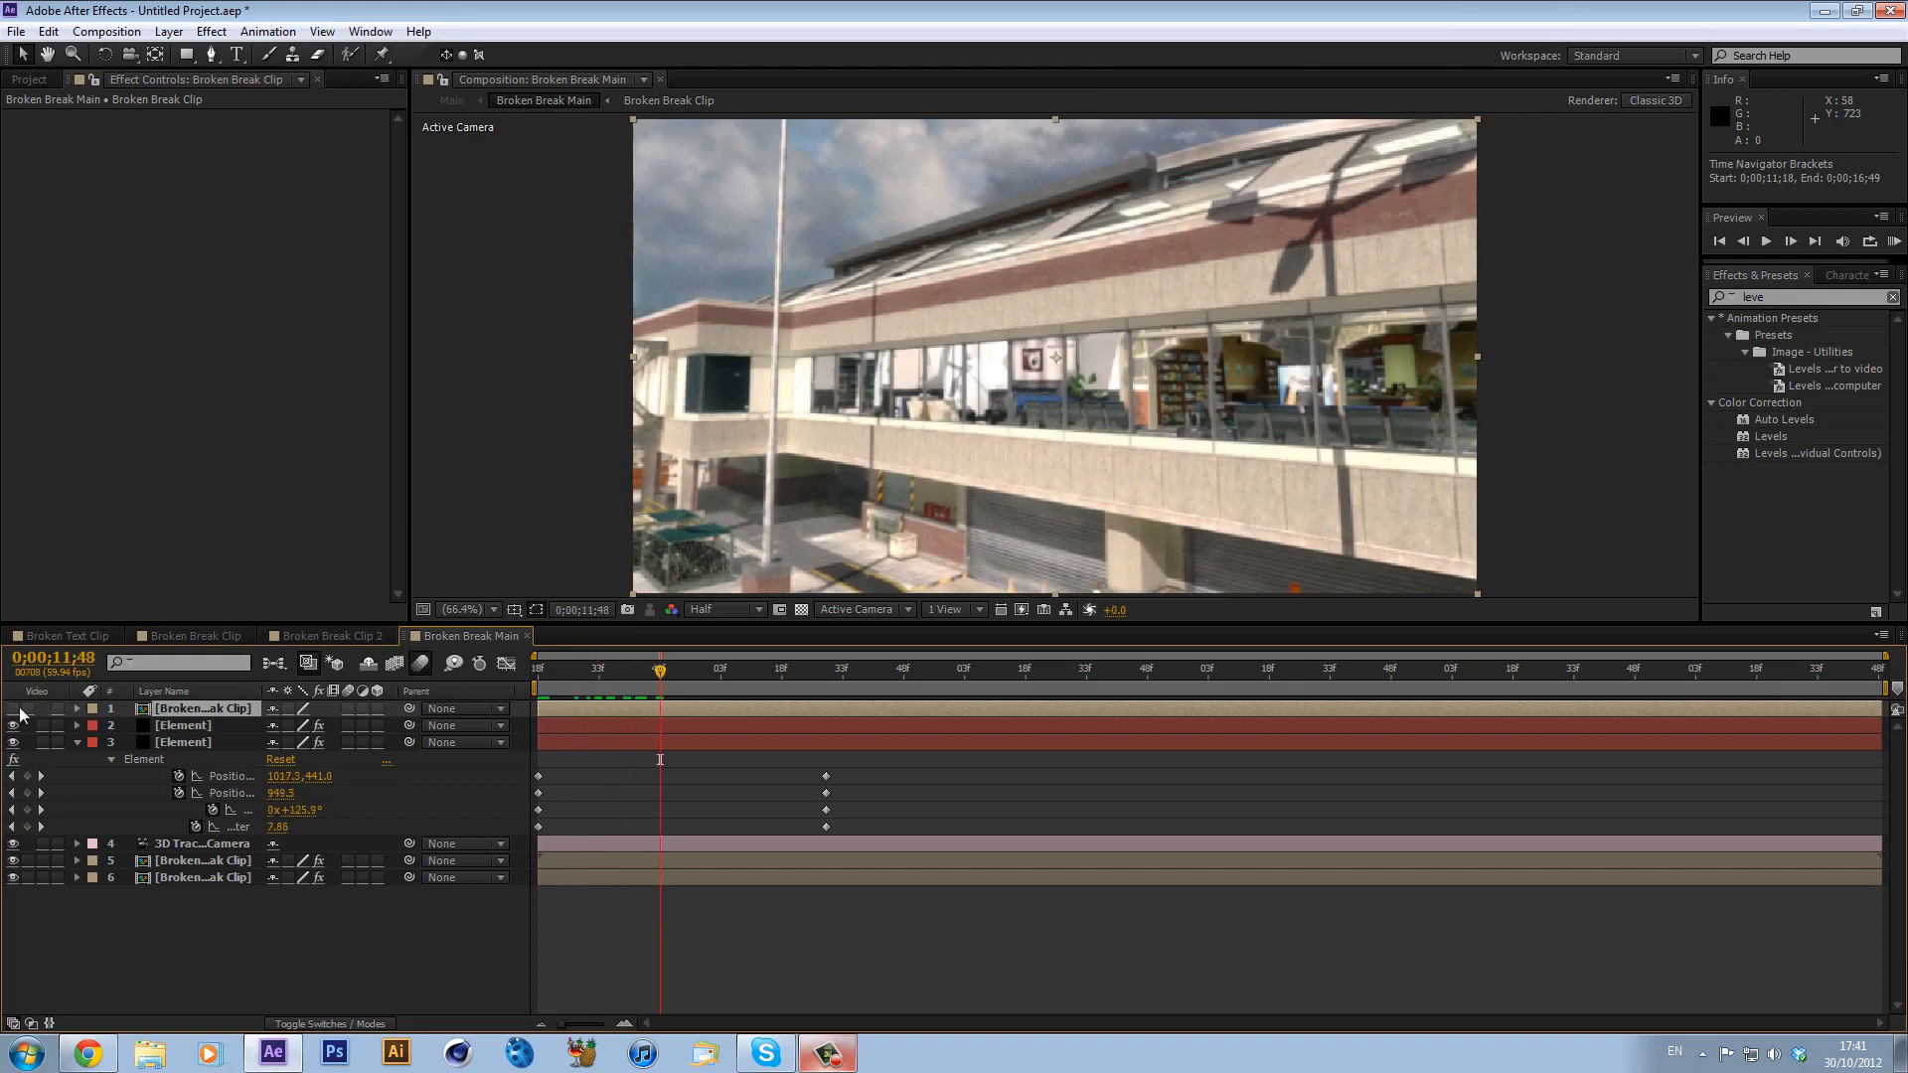
click(724, 664)
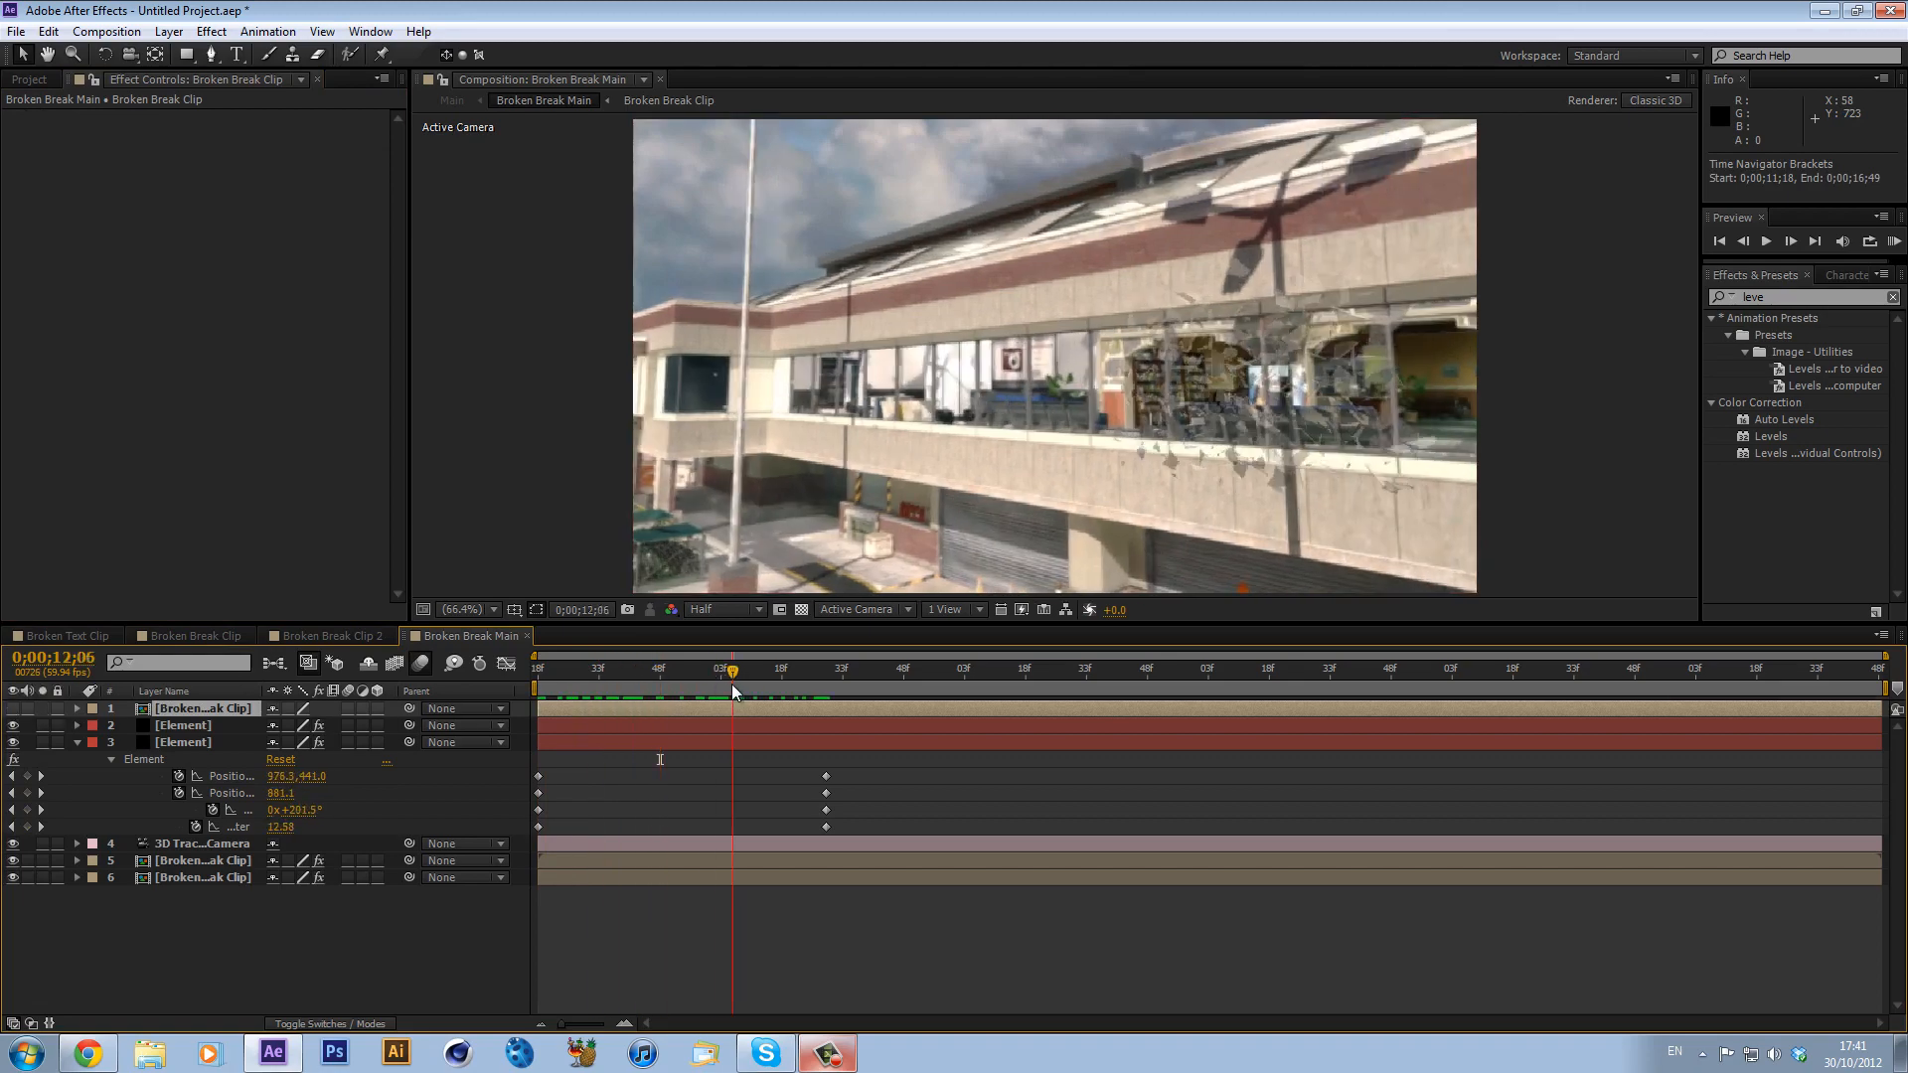
drag(731, 684, 570, 715)
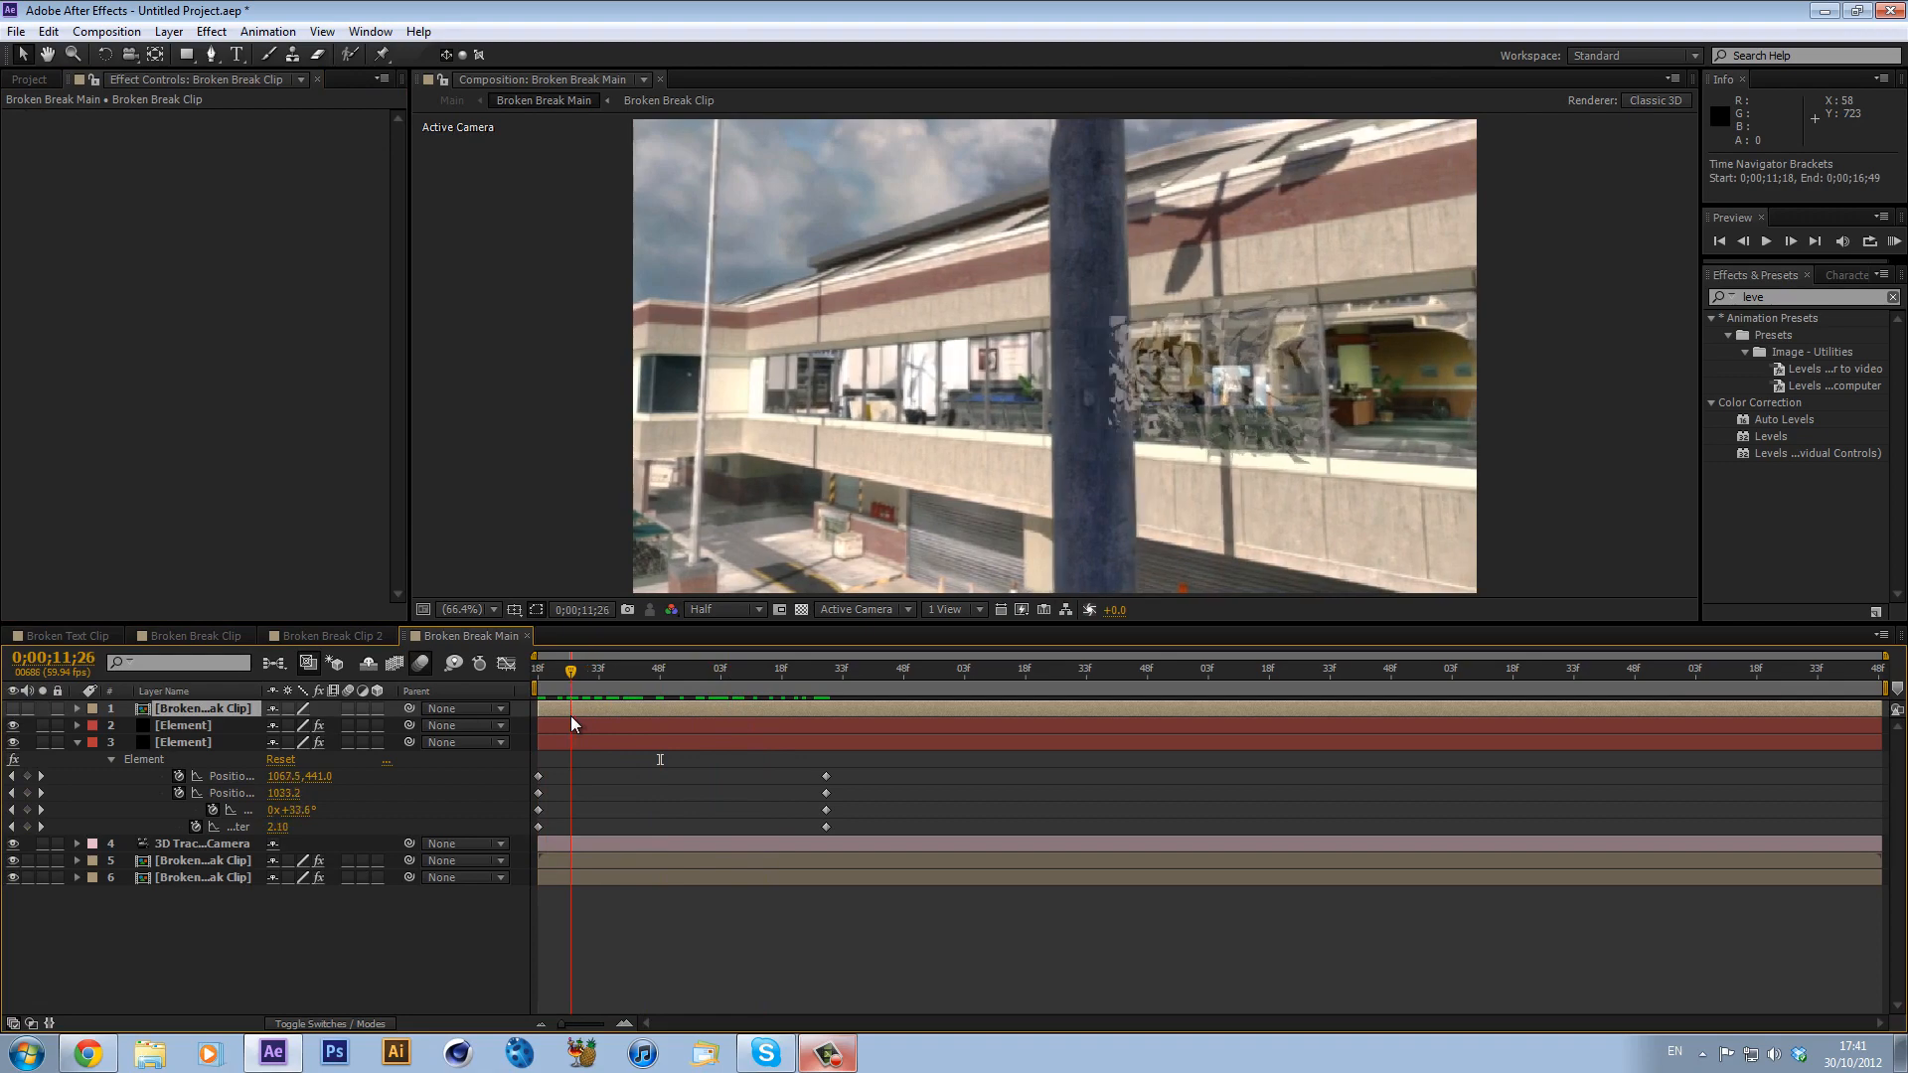
click(14, 708)
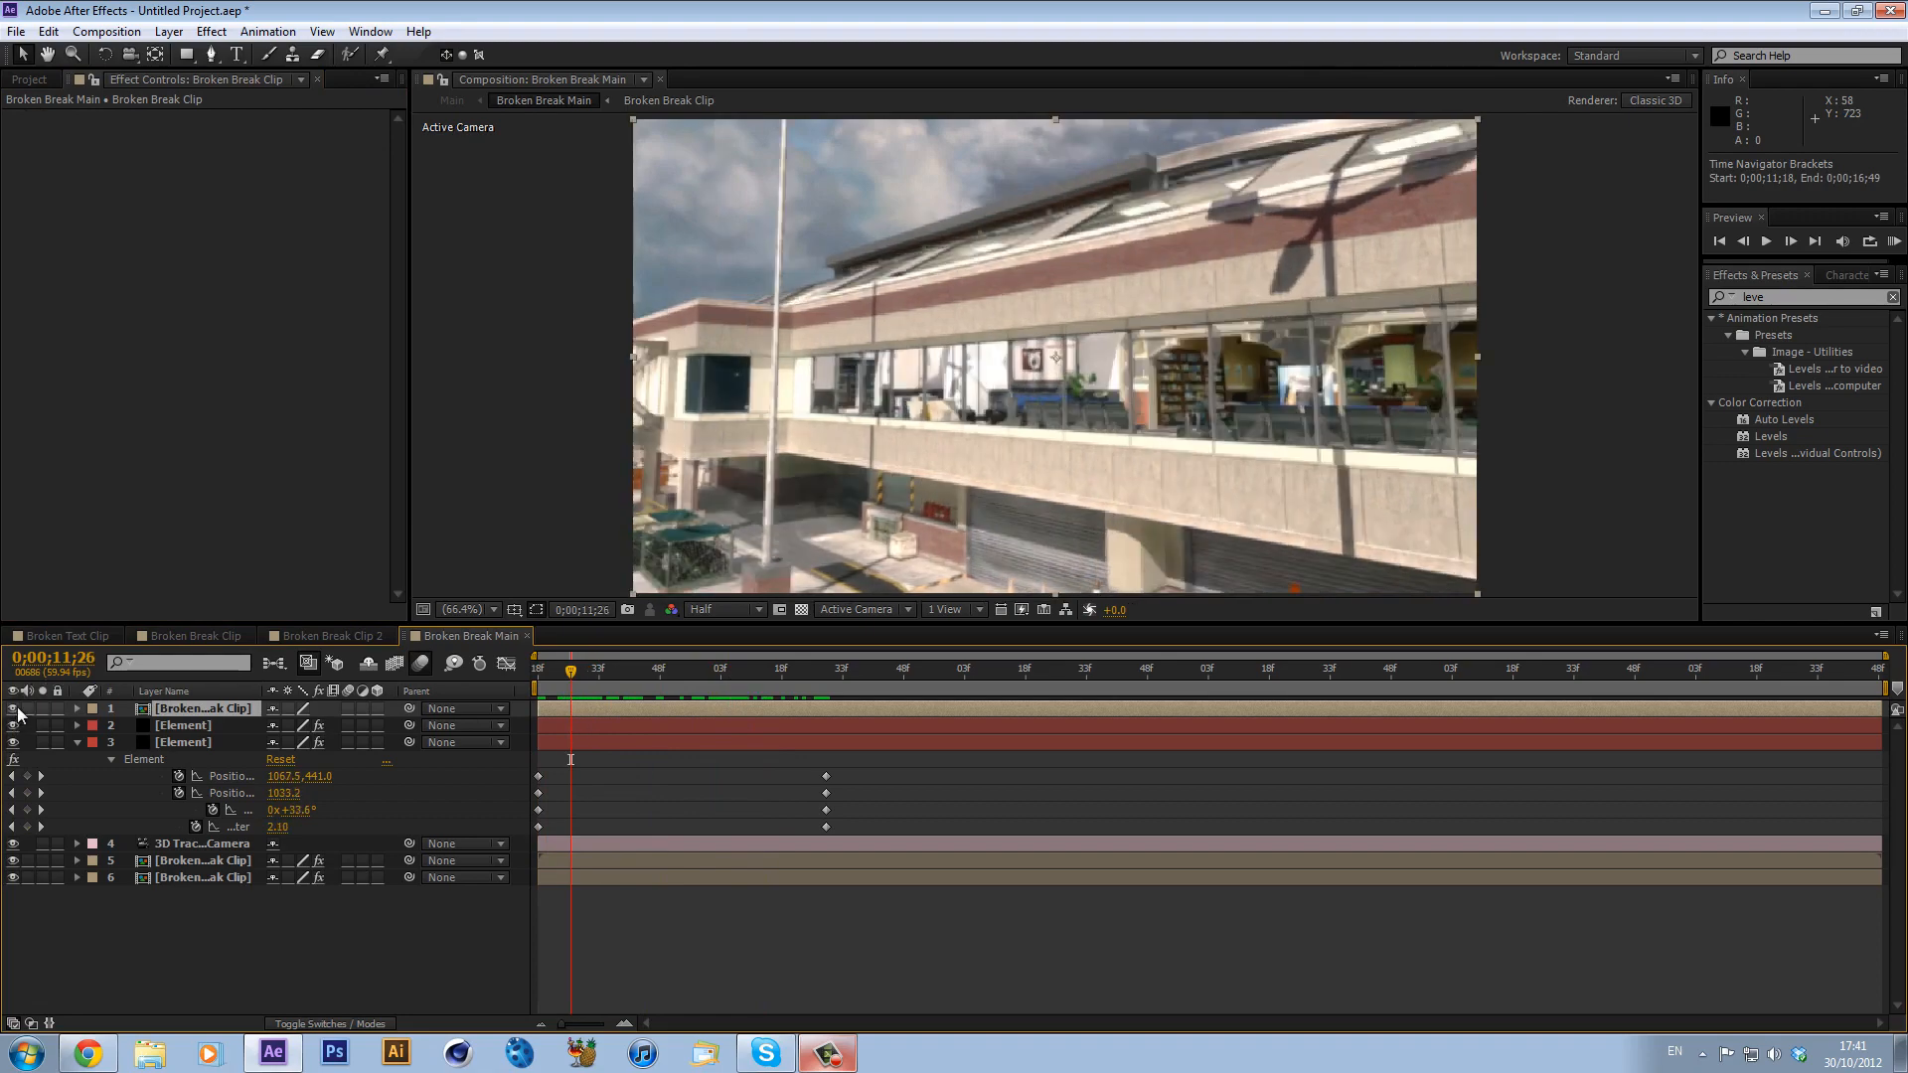
click(14, 709)
click(14, 708)
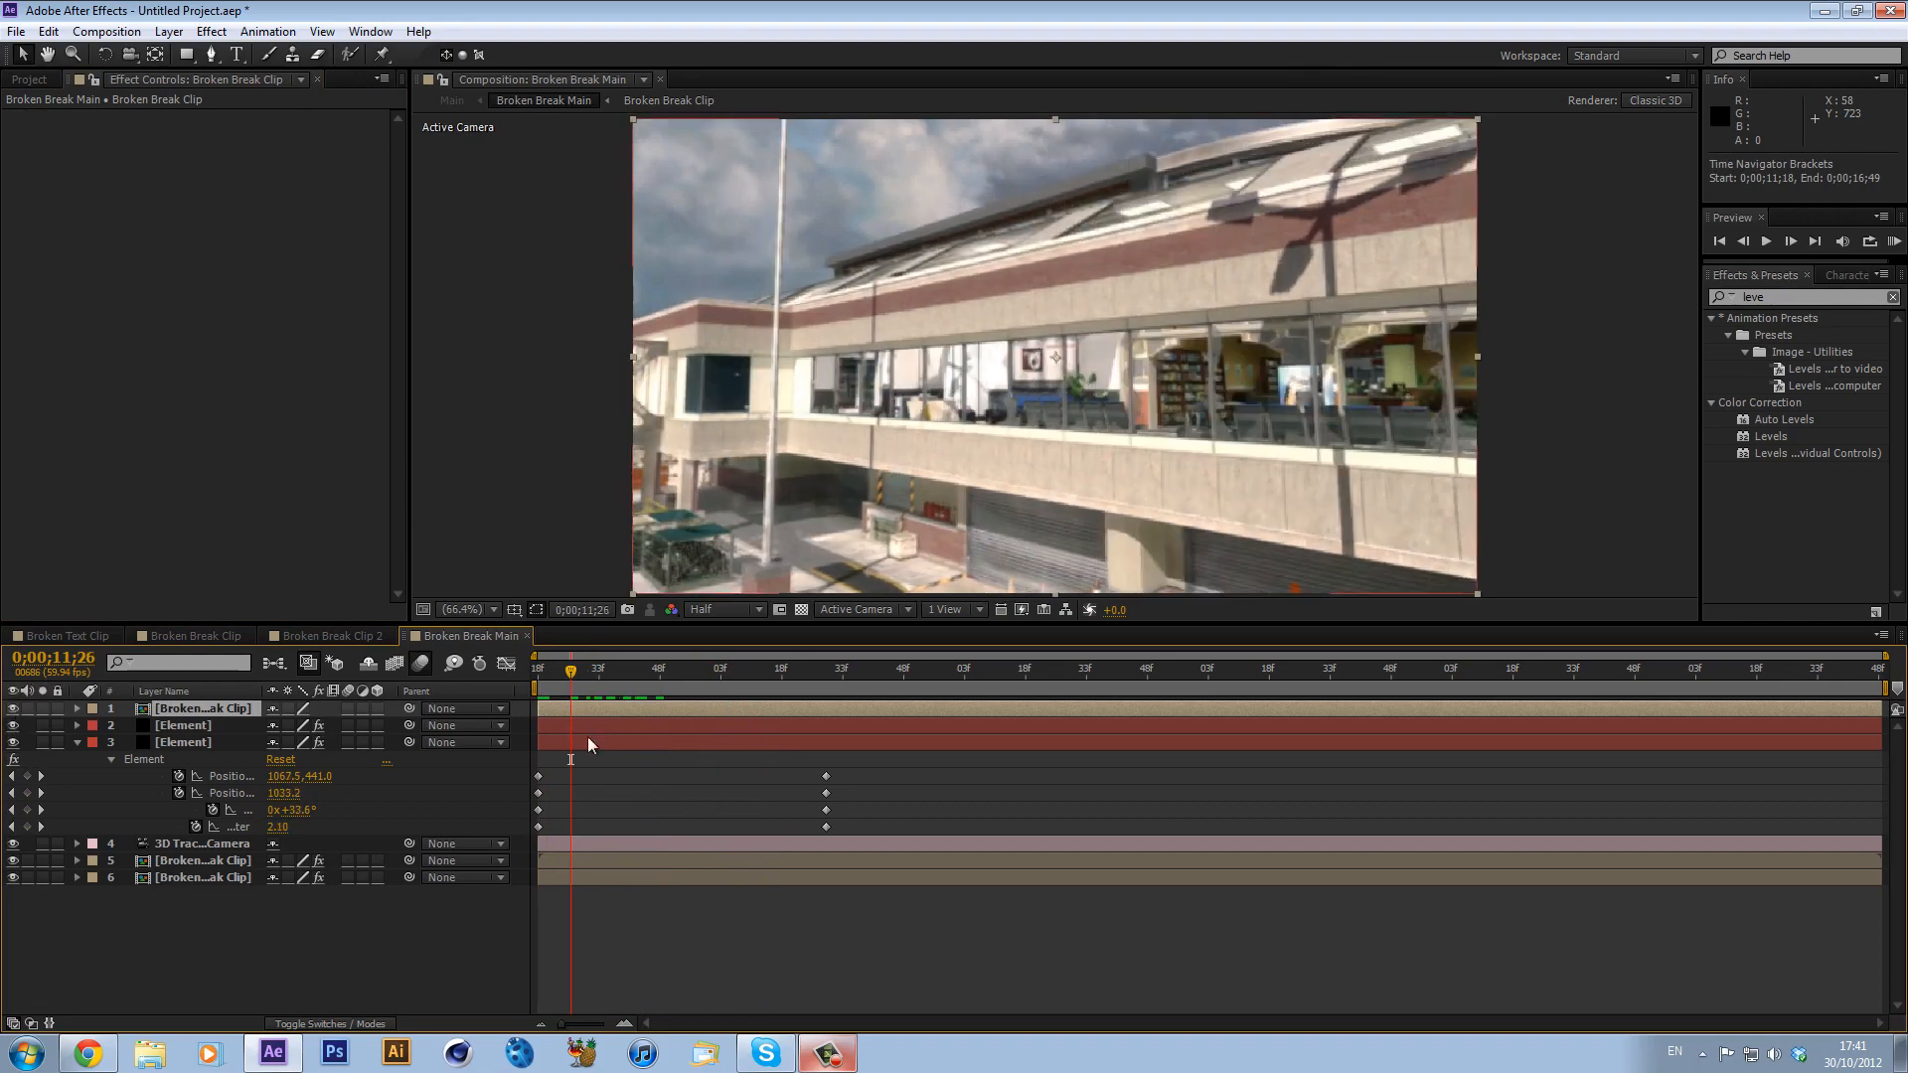
- Reveal the top clip copy's keyframes and delete its Time Remap keyframe at 0;00;12;39
right_click(713, 710)
click(690, 707)
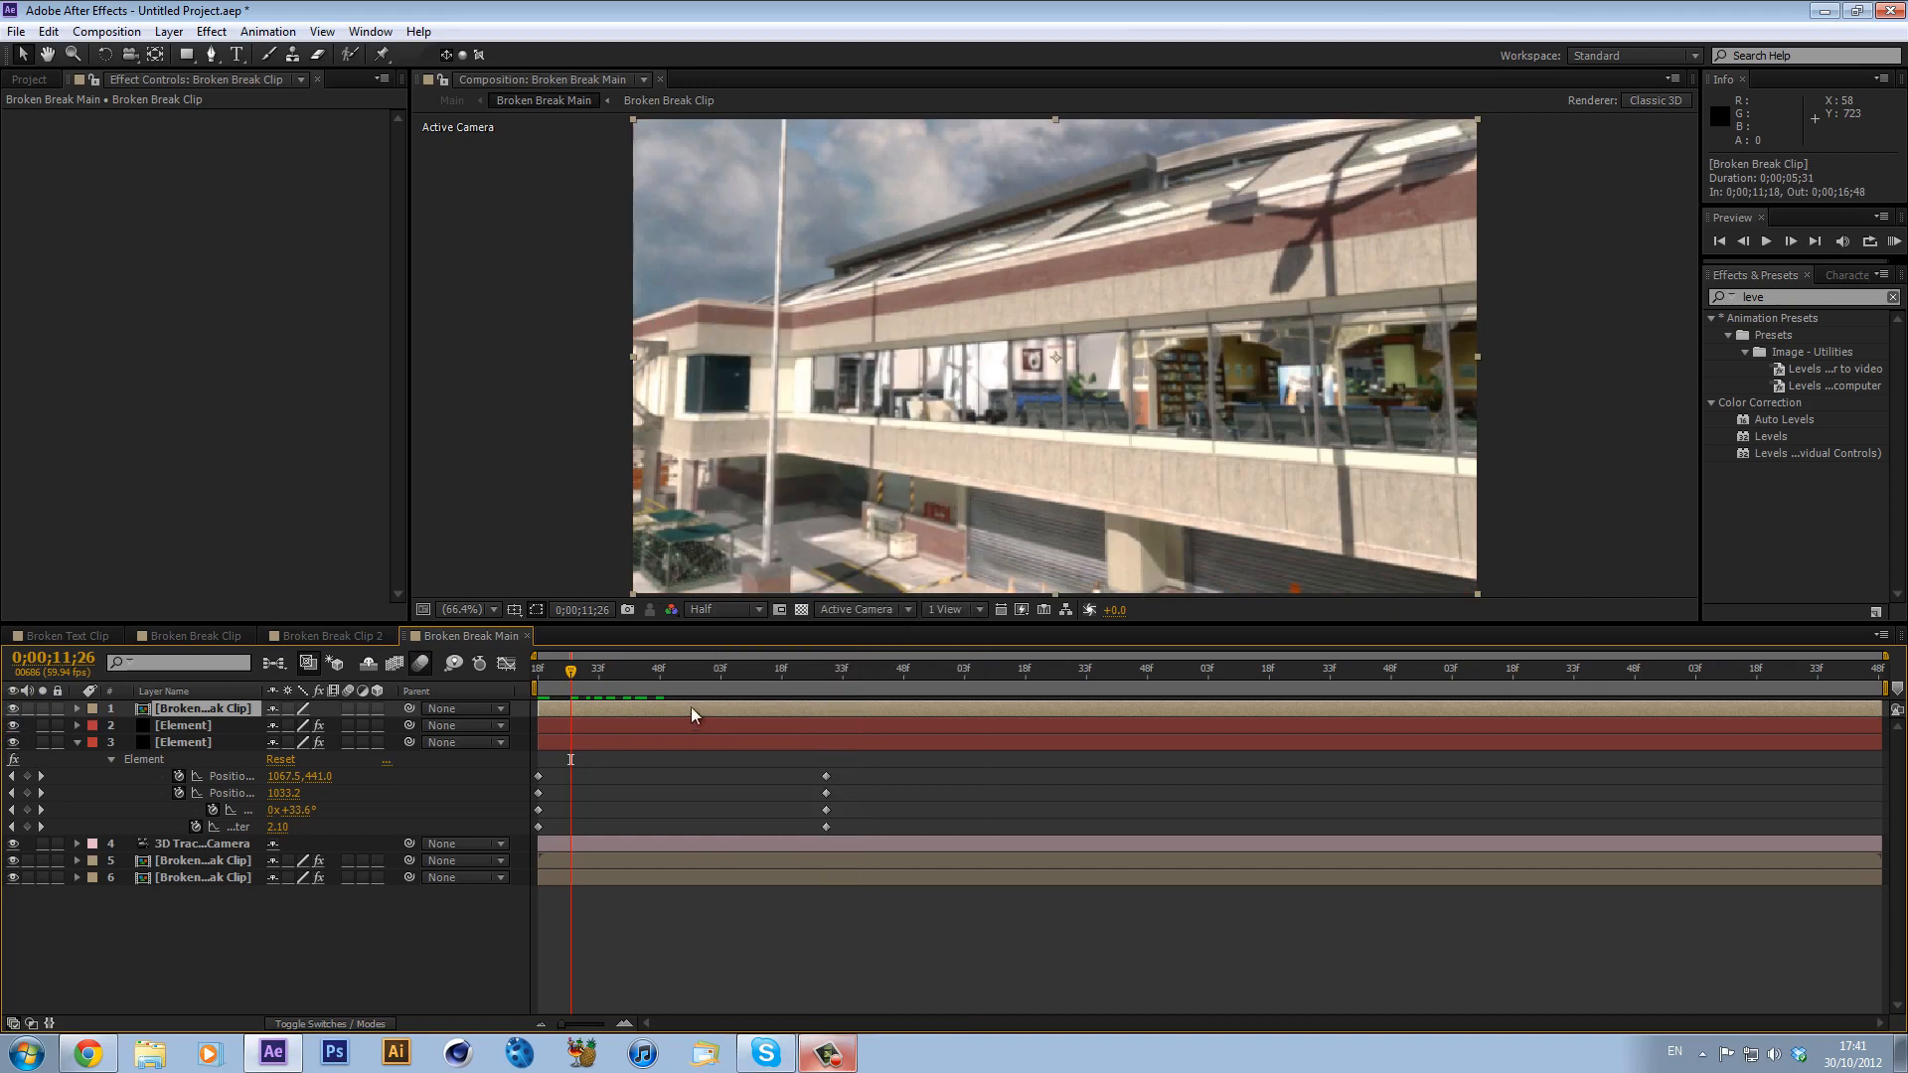
key(u)
click(867, 726)
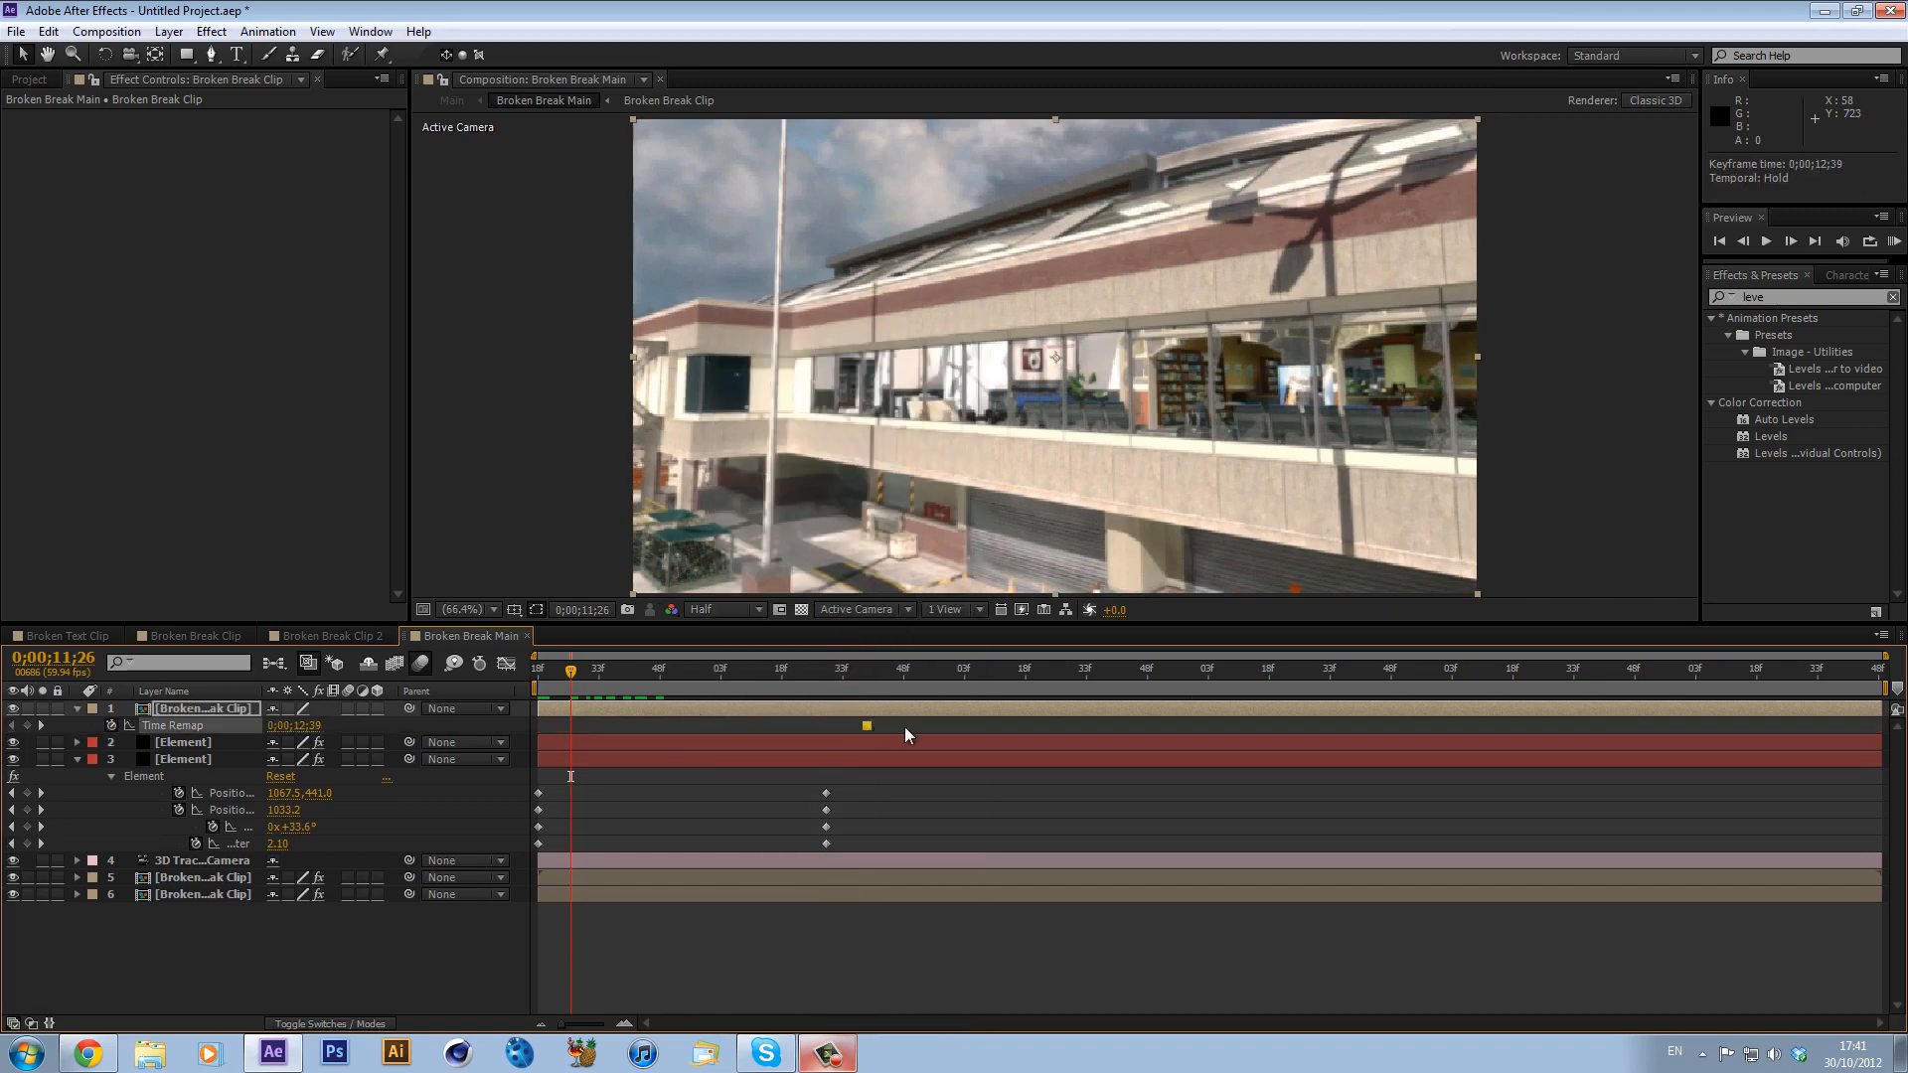
key(Delete)
- At 0;00;11;38, draw a four-point Pen mask around the full height of the blue pillar on the top clip copy
mouse_move(604, 670)
mouse_down()
mouse_move(703, 670)
mouse_move(534, 672)
mouse_move(700, 684)
mouse_move(618, 697)
mouse_up()
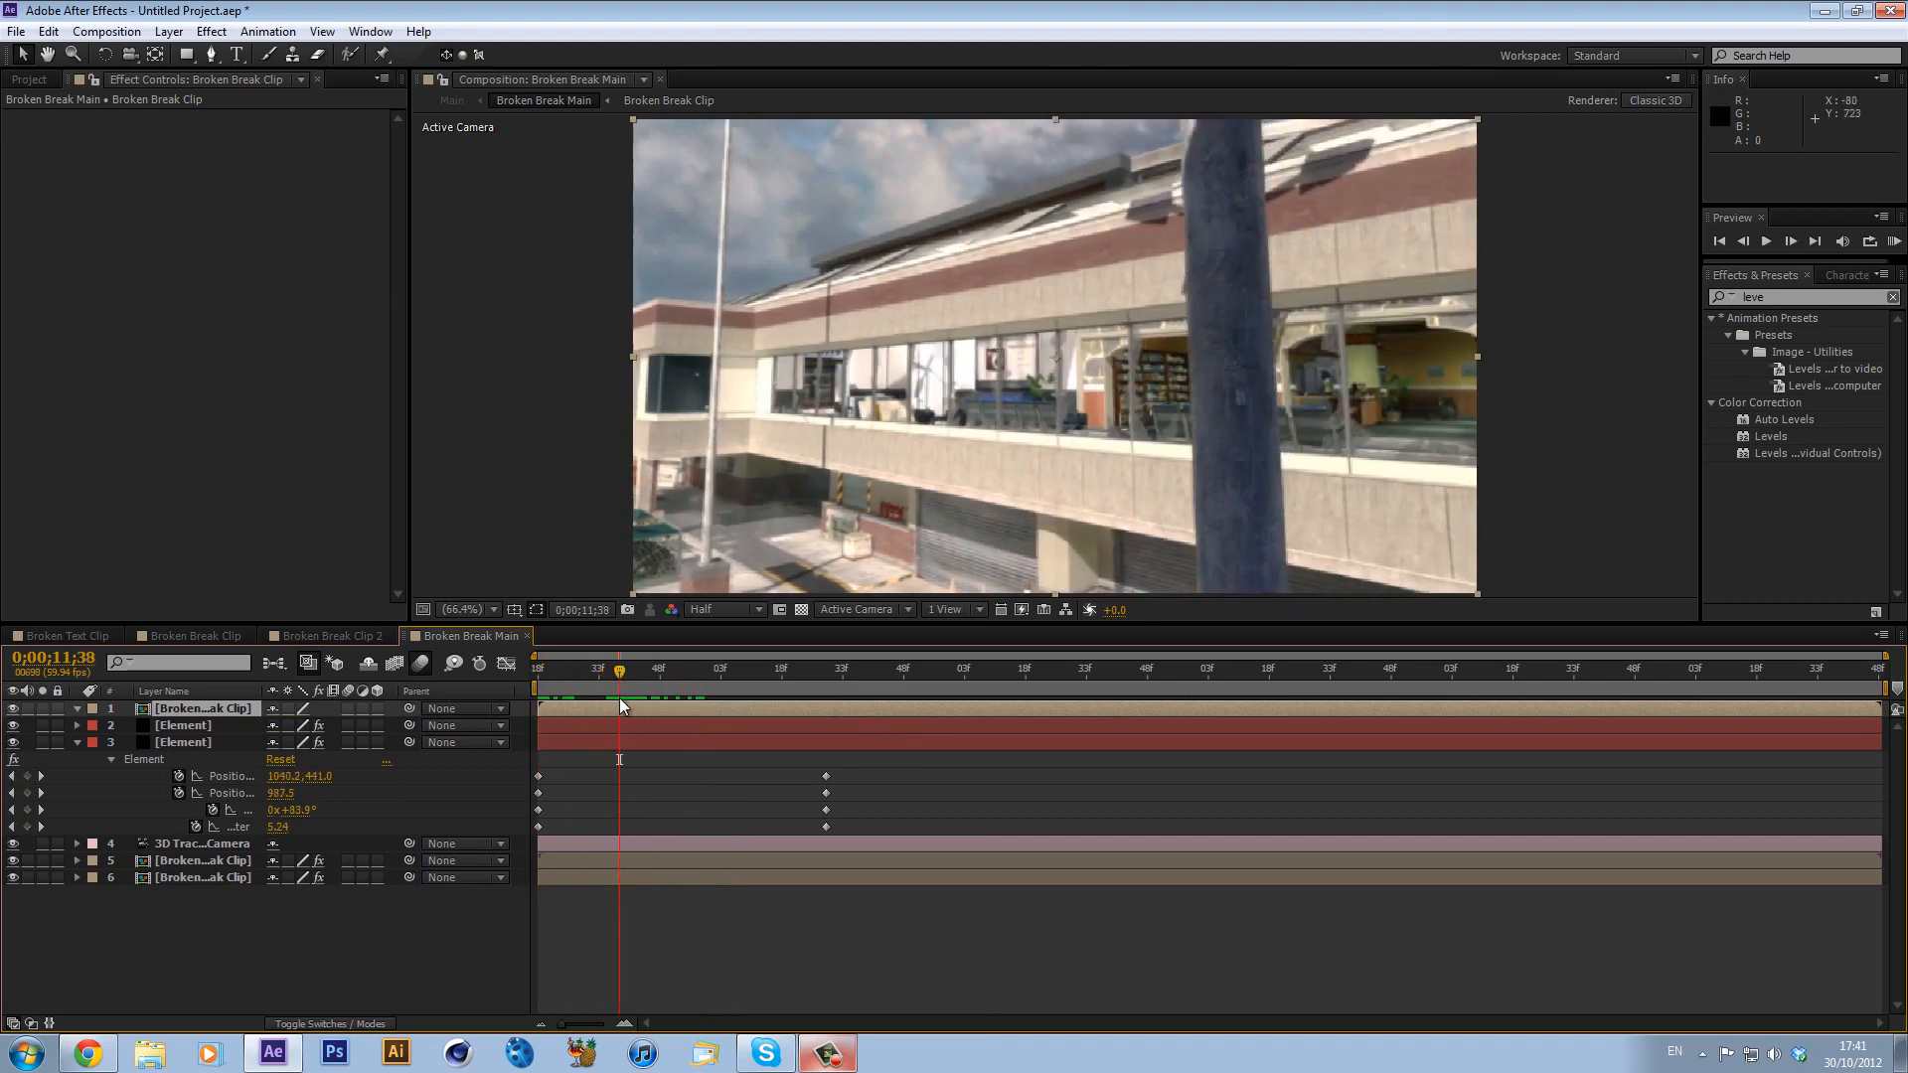
click(204, 54)
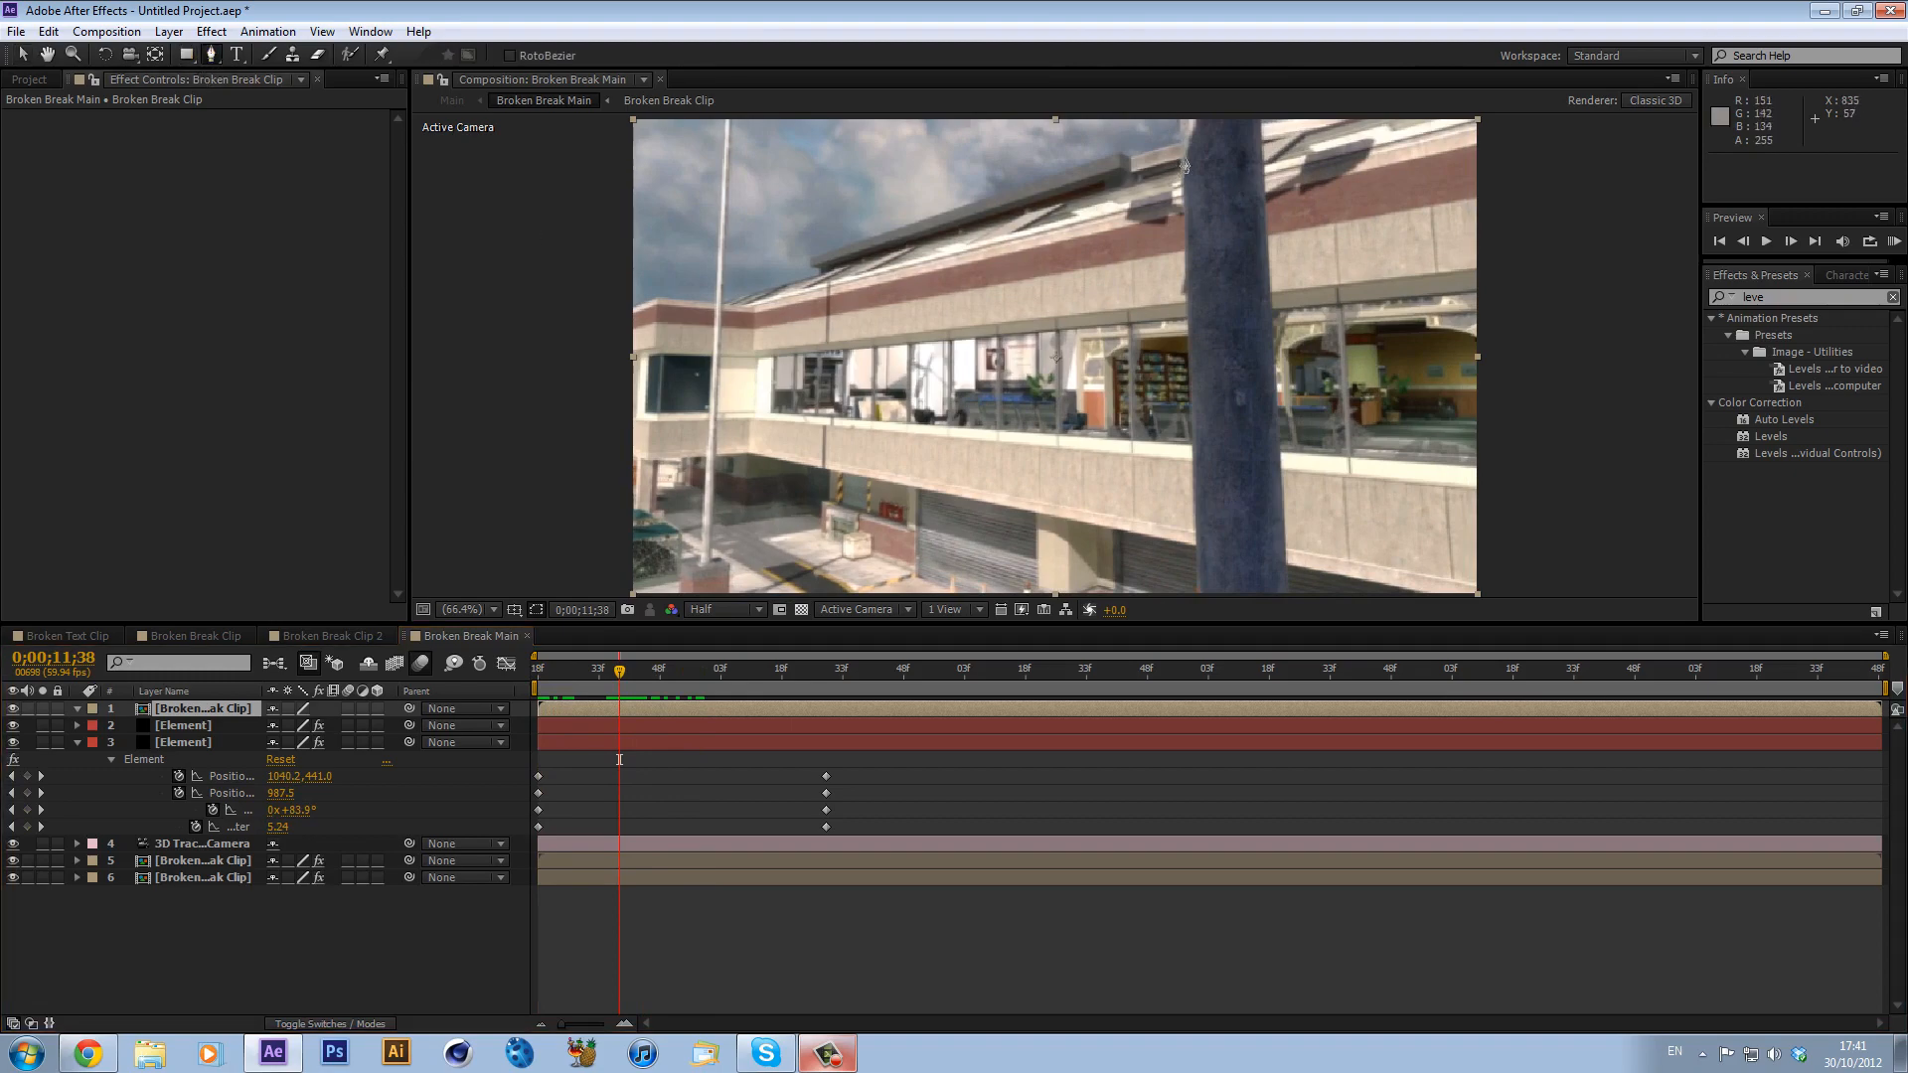
scroll(1184, 165, up, 2)
click(1106, 267)
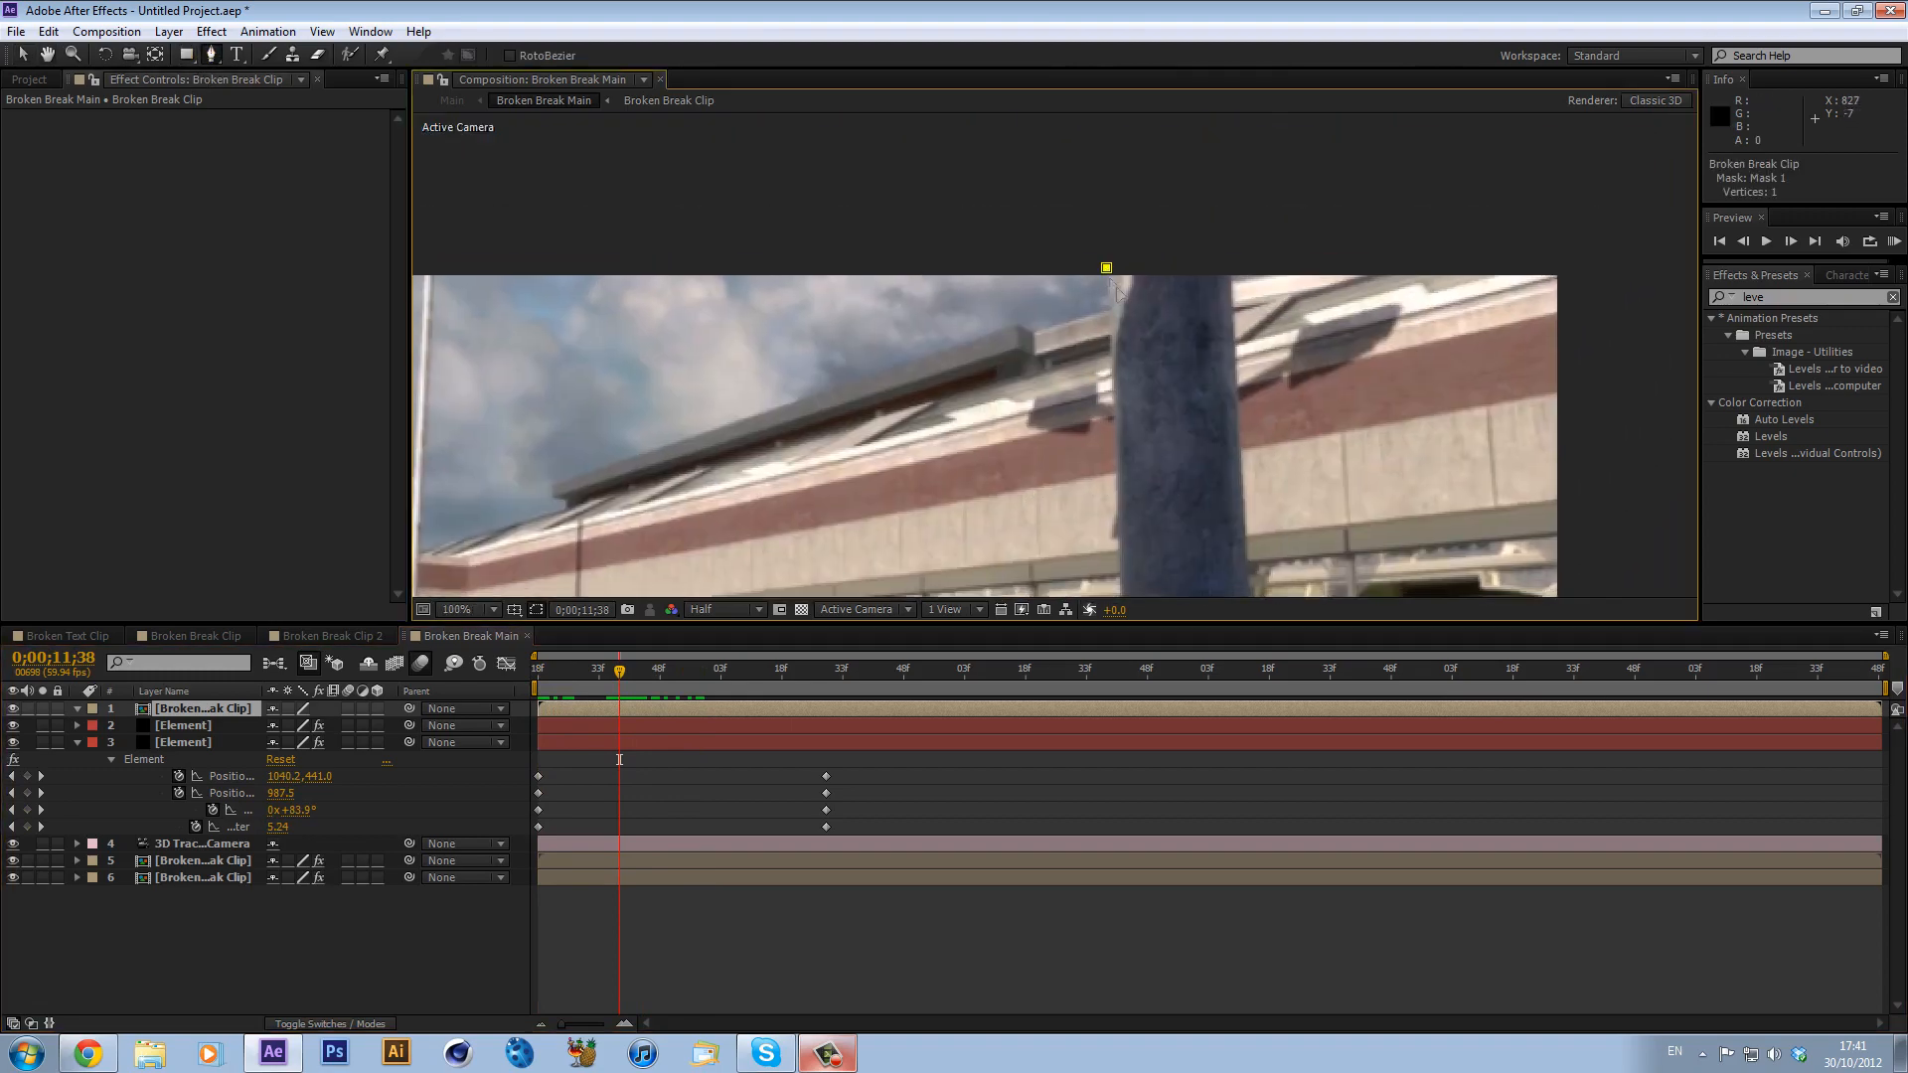
scroll(1093, 278, down, 5)
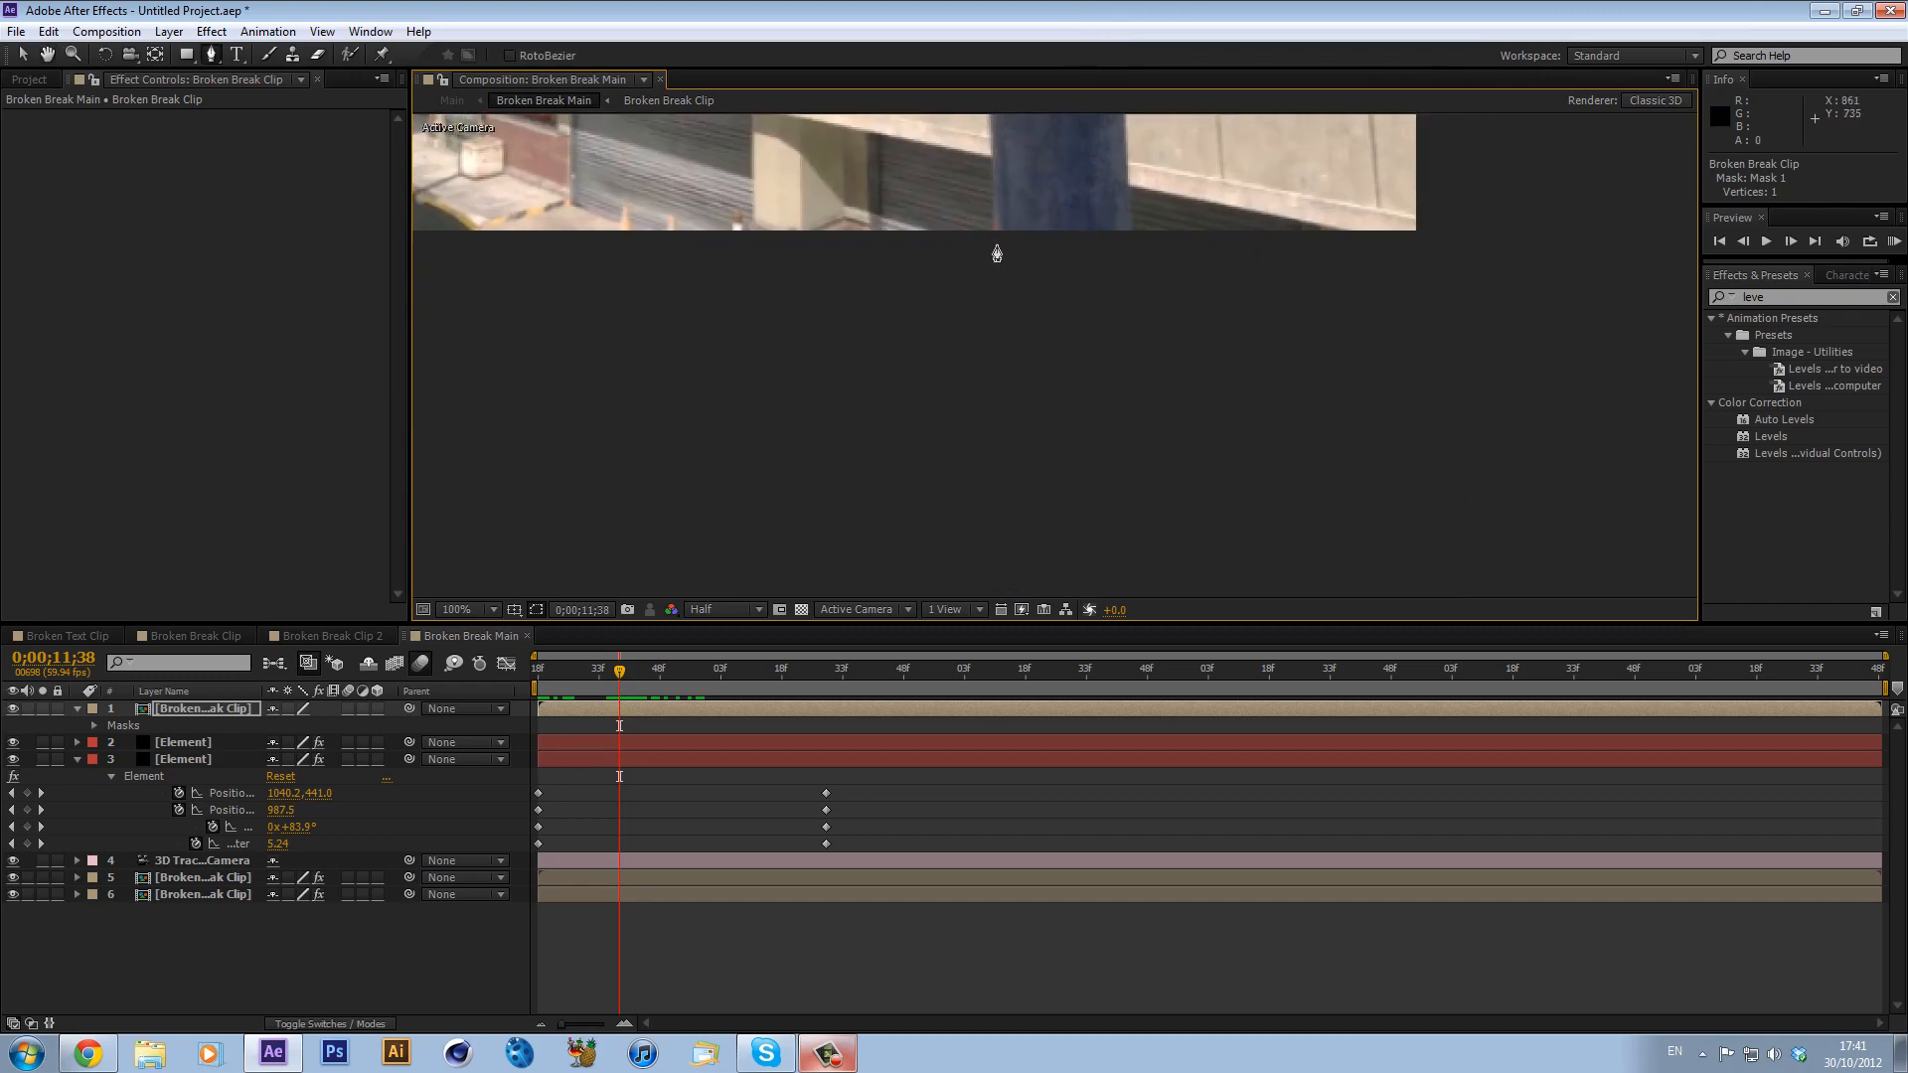
click(995, 247)
drag(1257, 276, 1163, 326)
click(1040, 289)
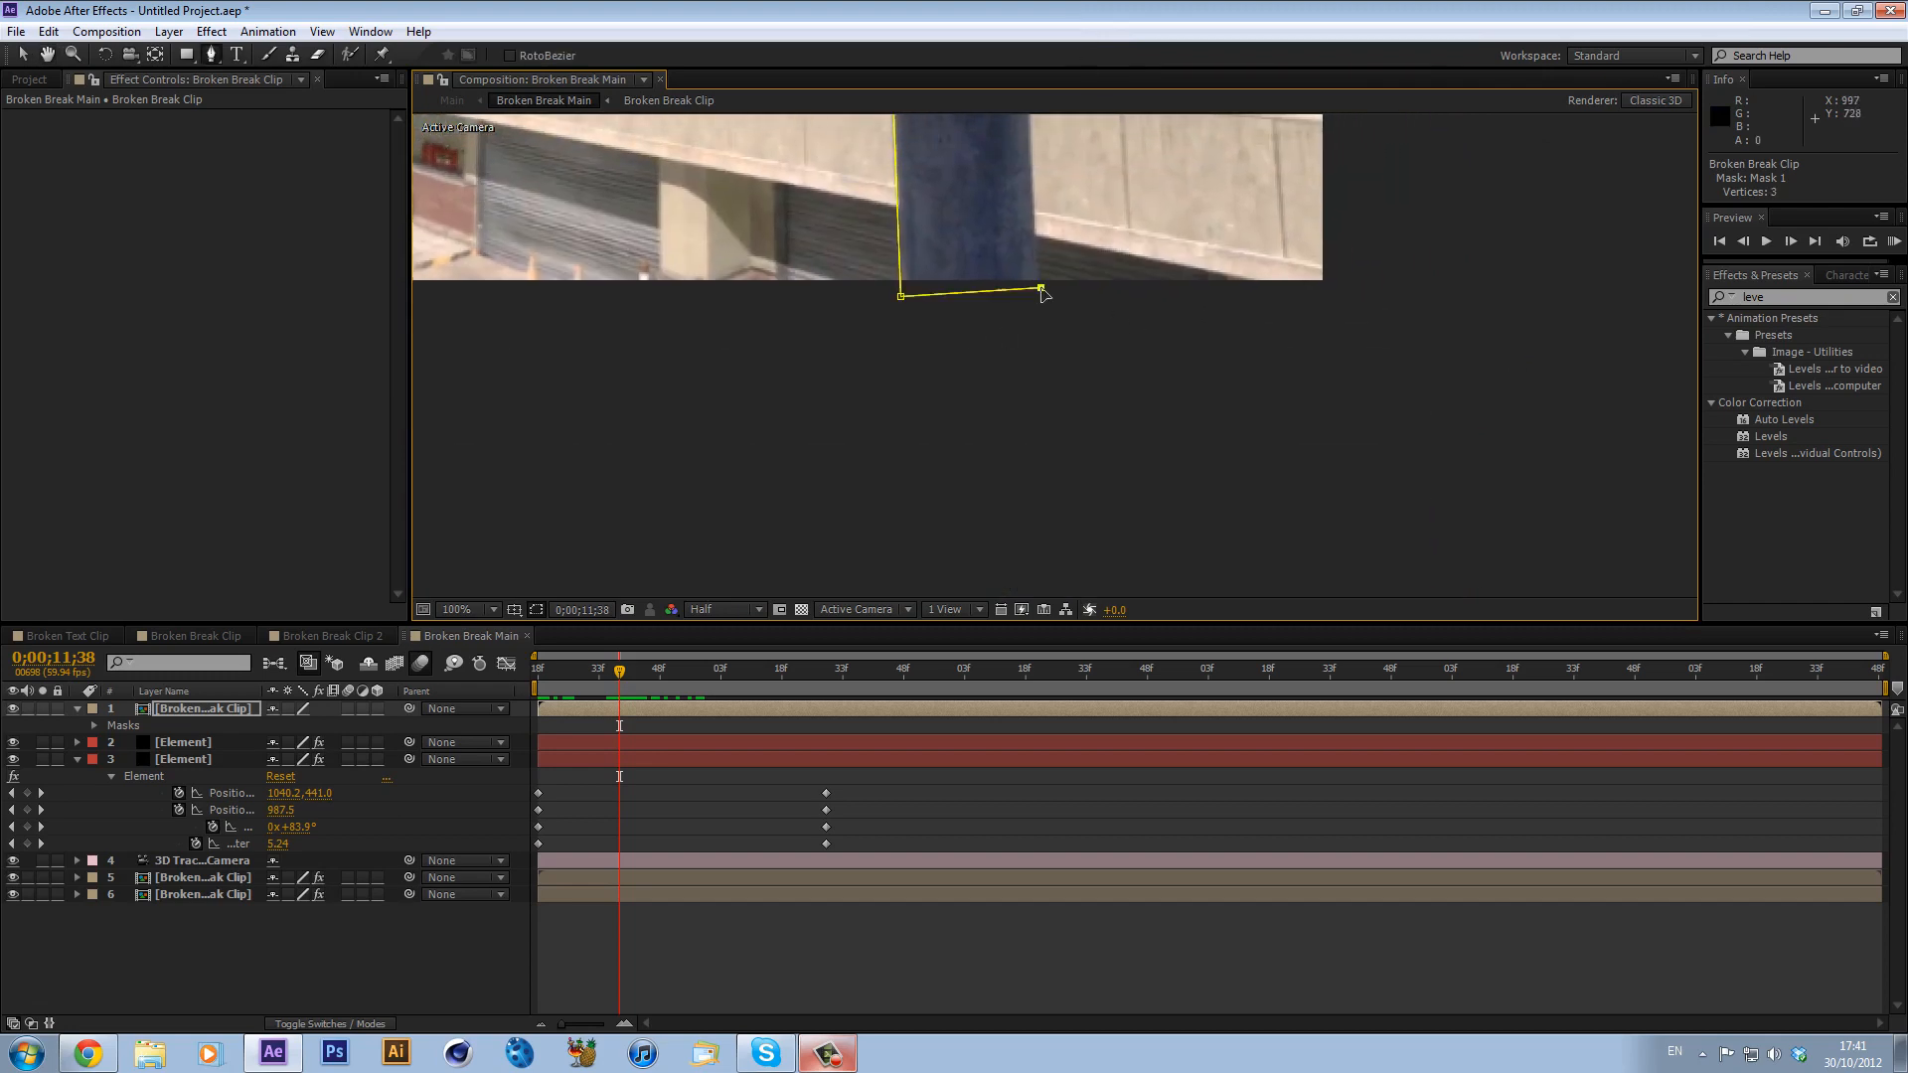
scroll(1044, 295, up, 10)
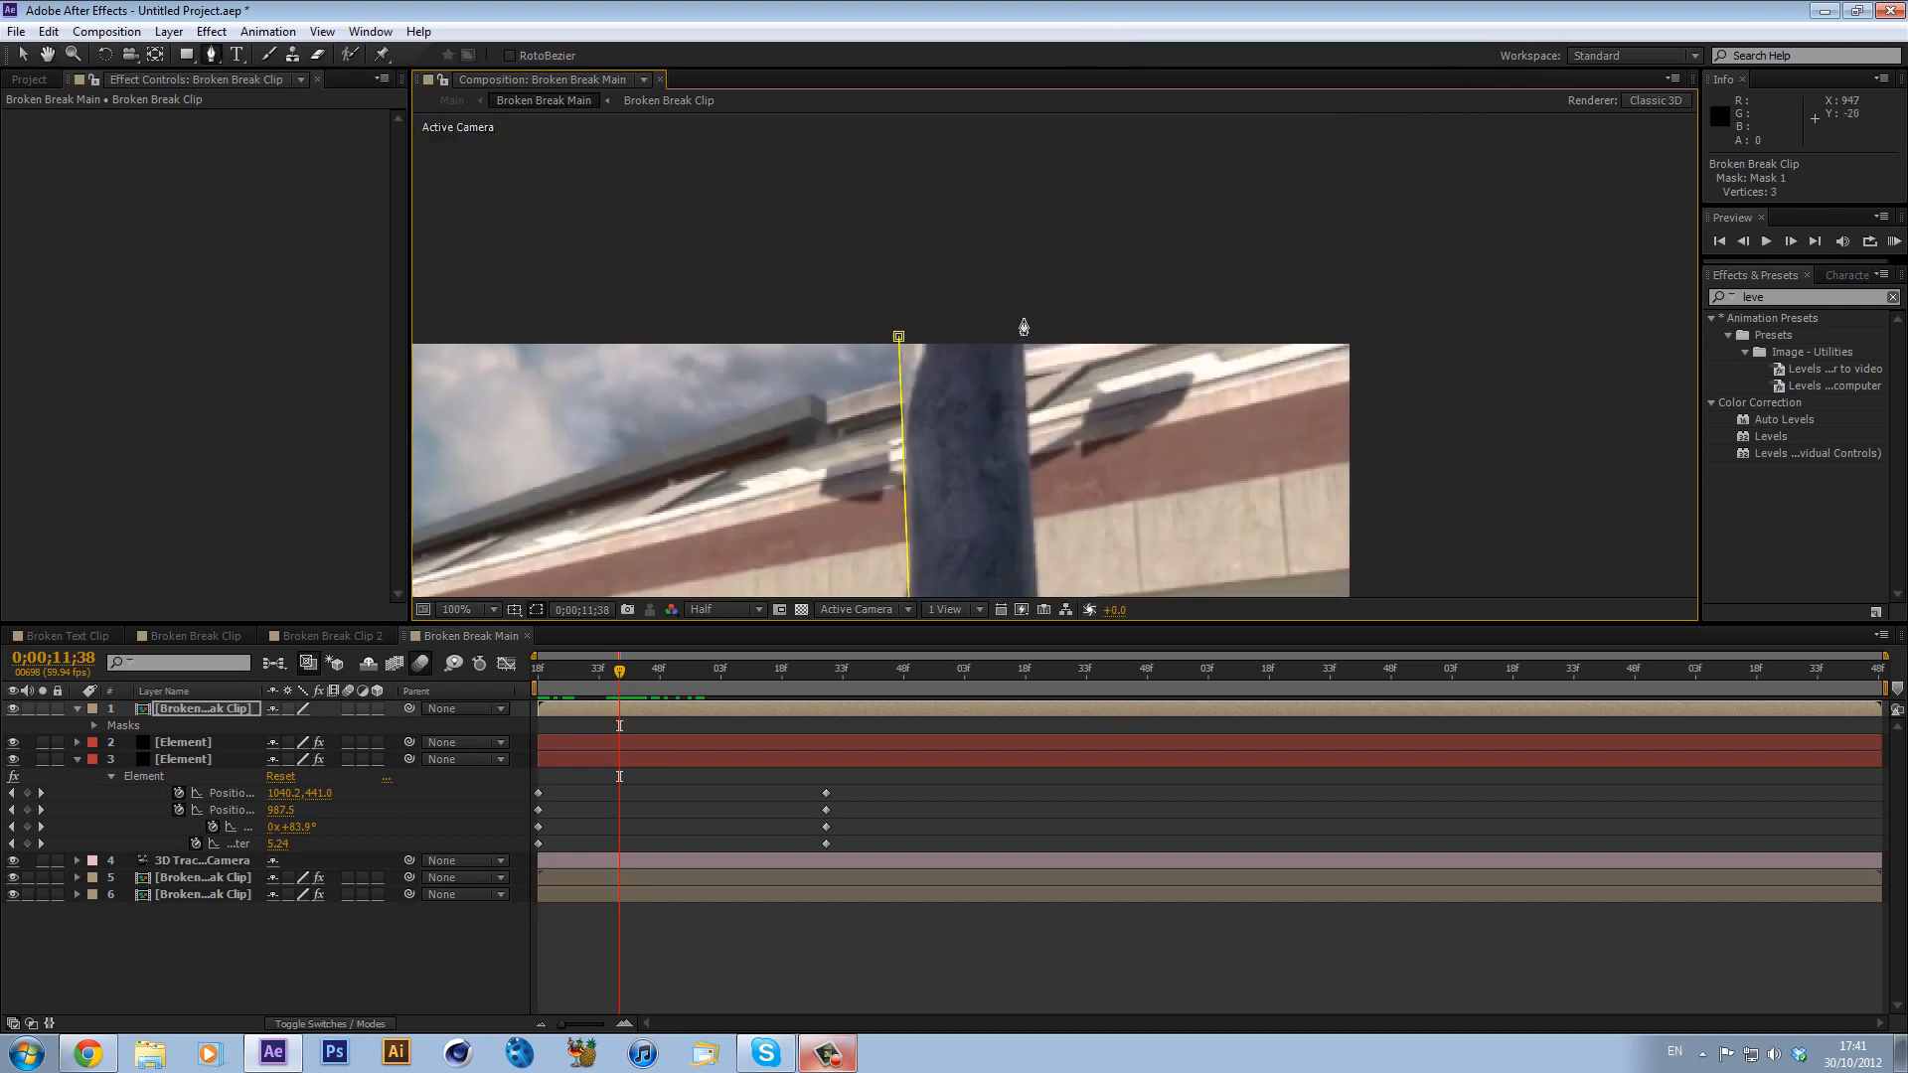
click(1023, 317)
click(898, 338)
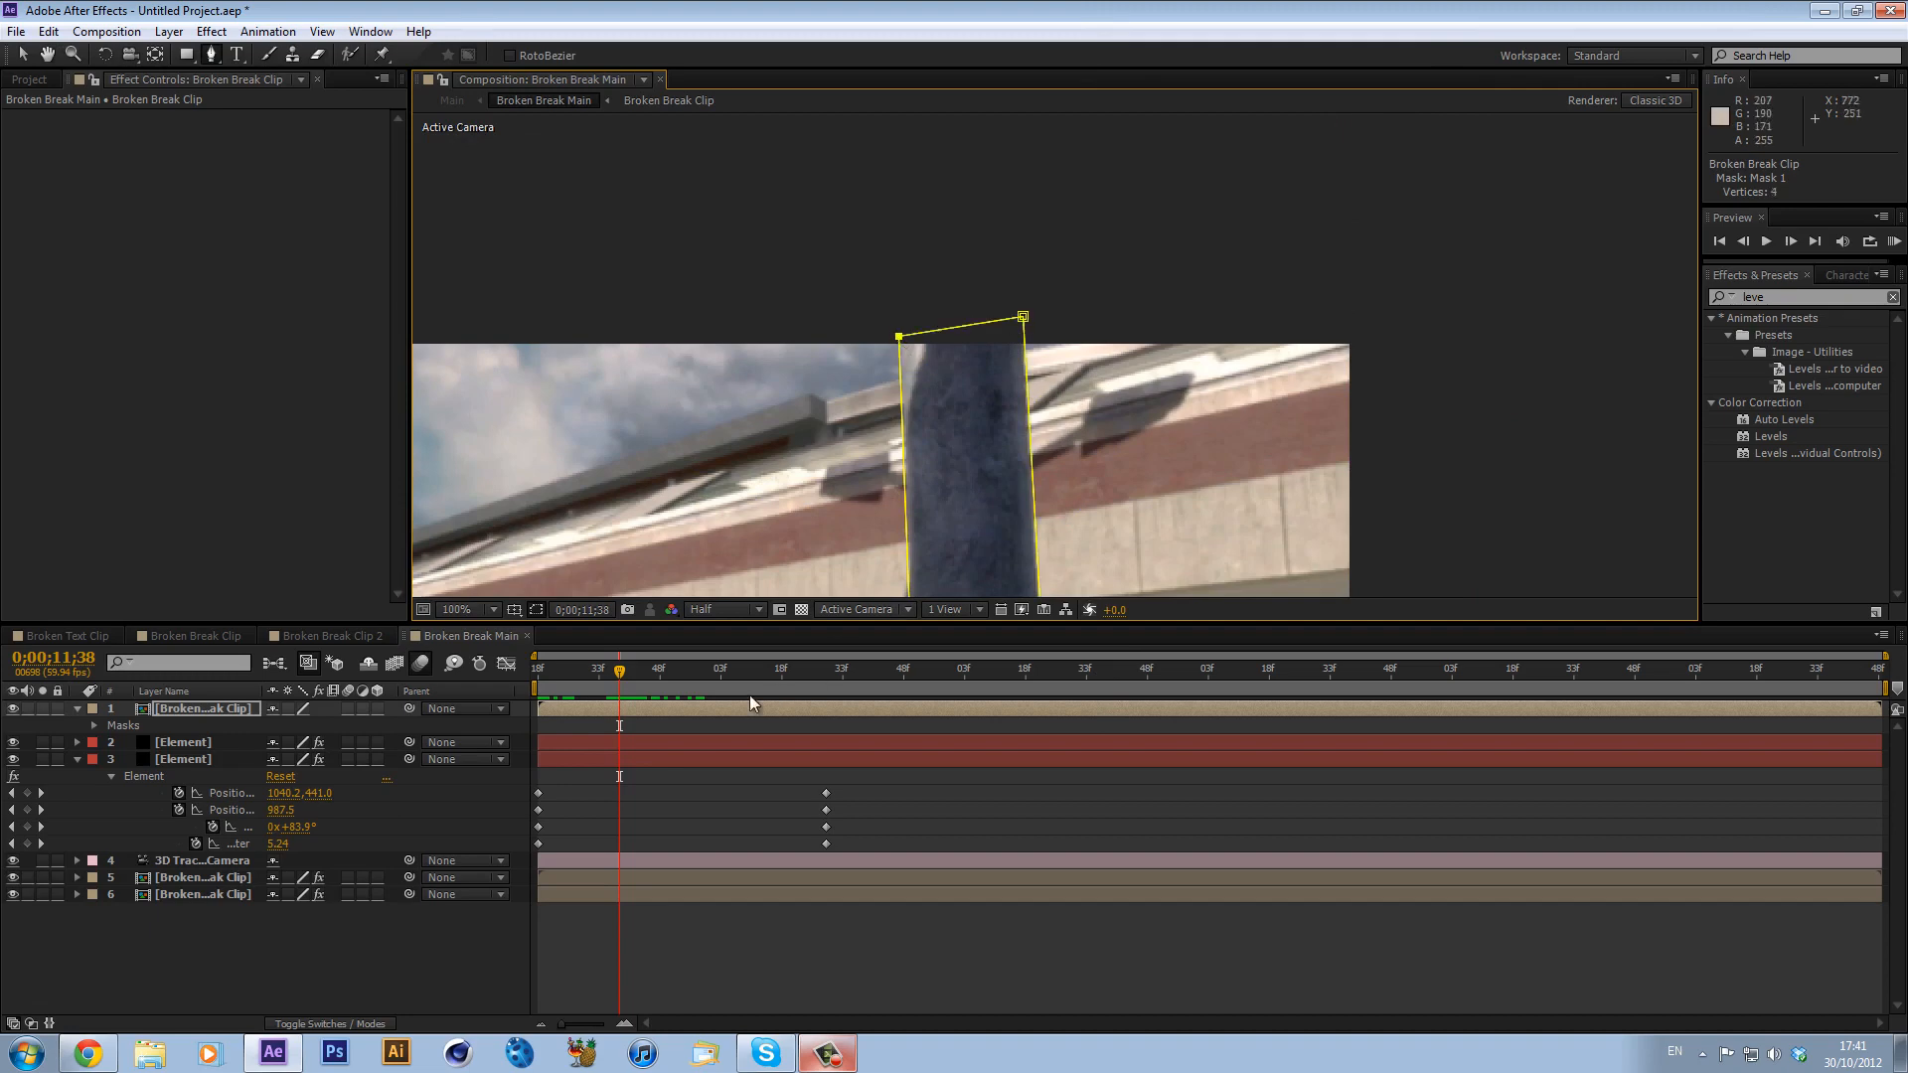
click(467, 610)
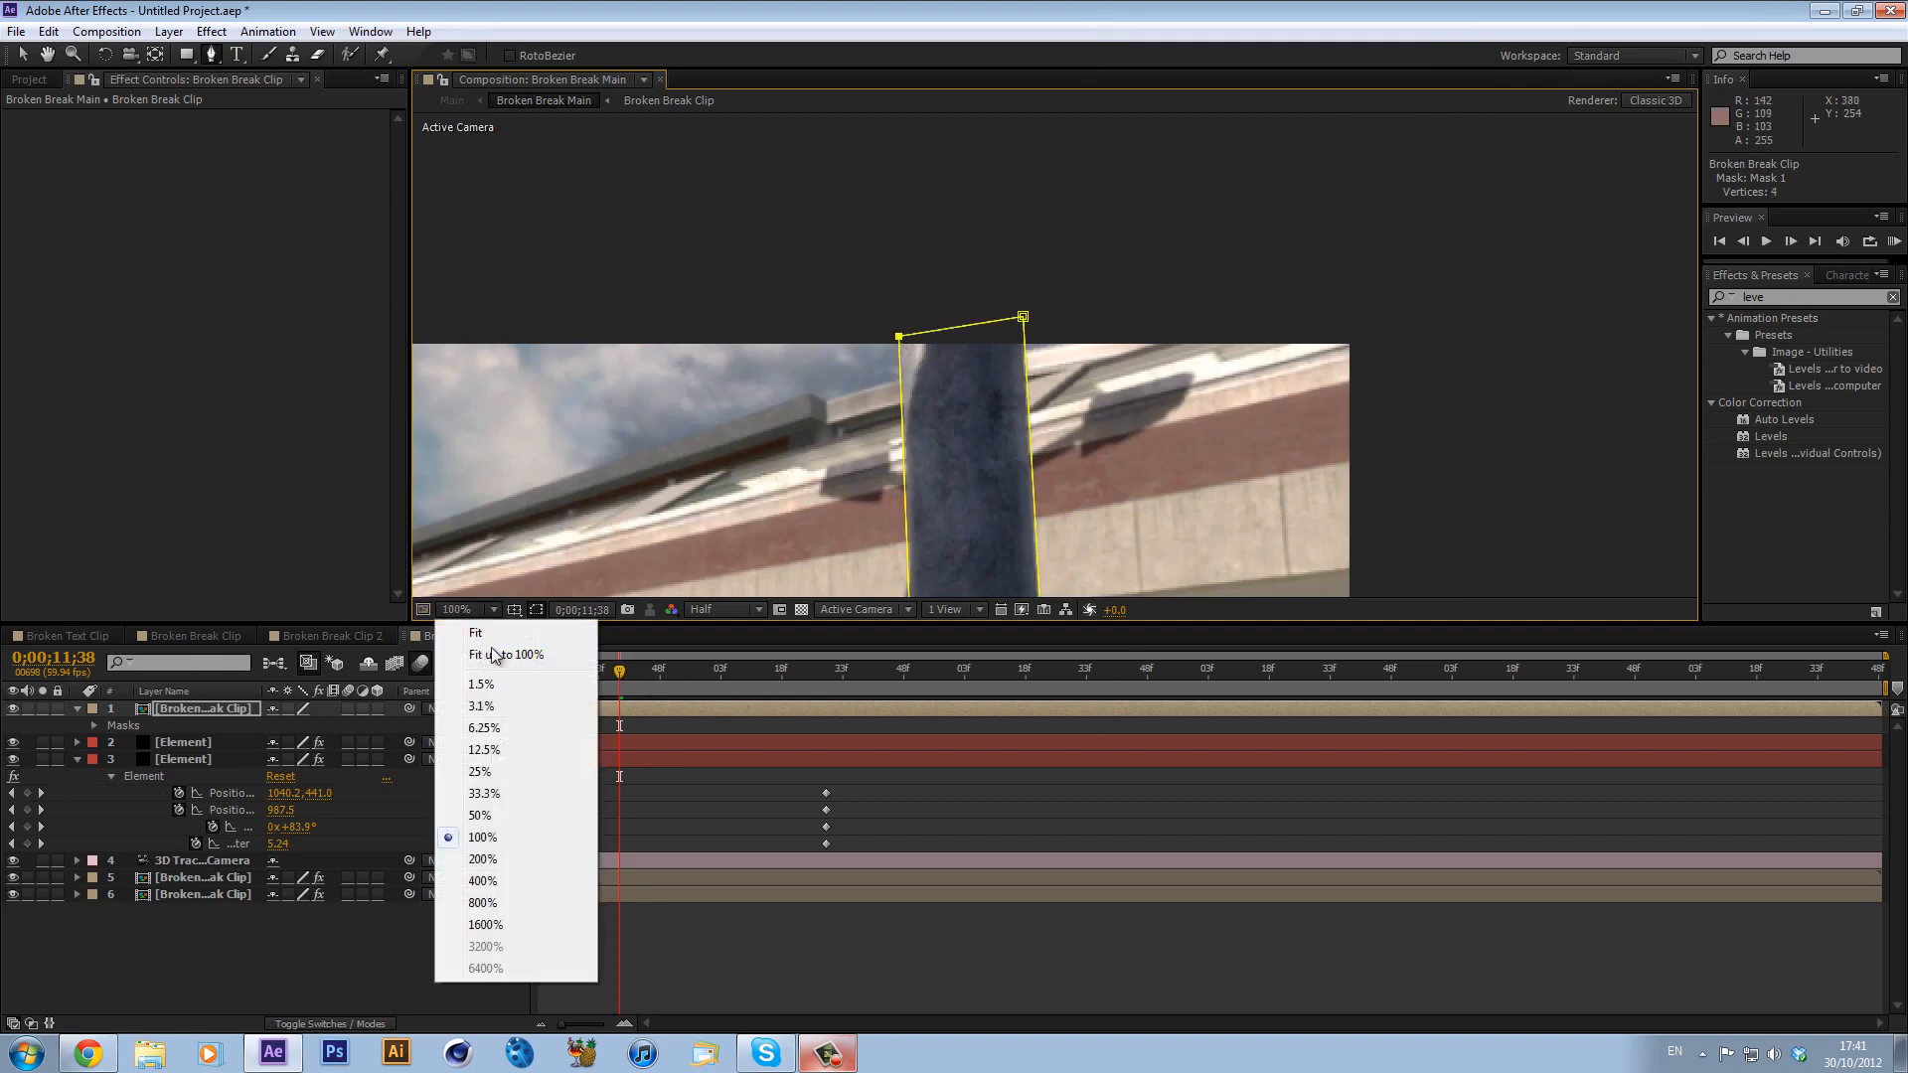
click(511, 653)
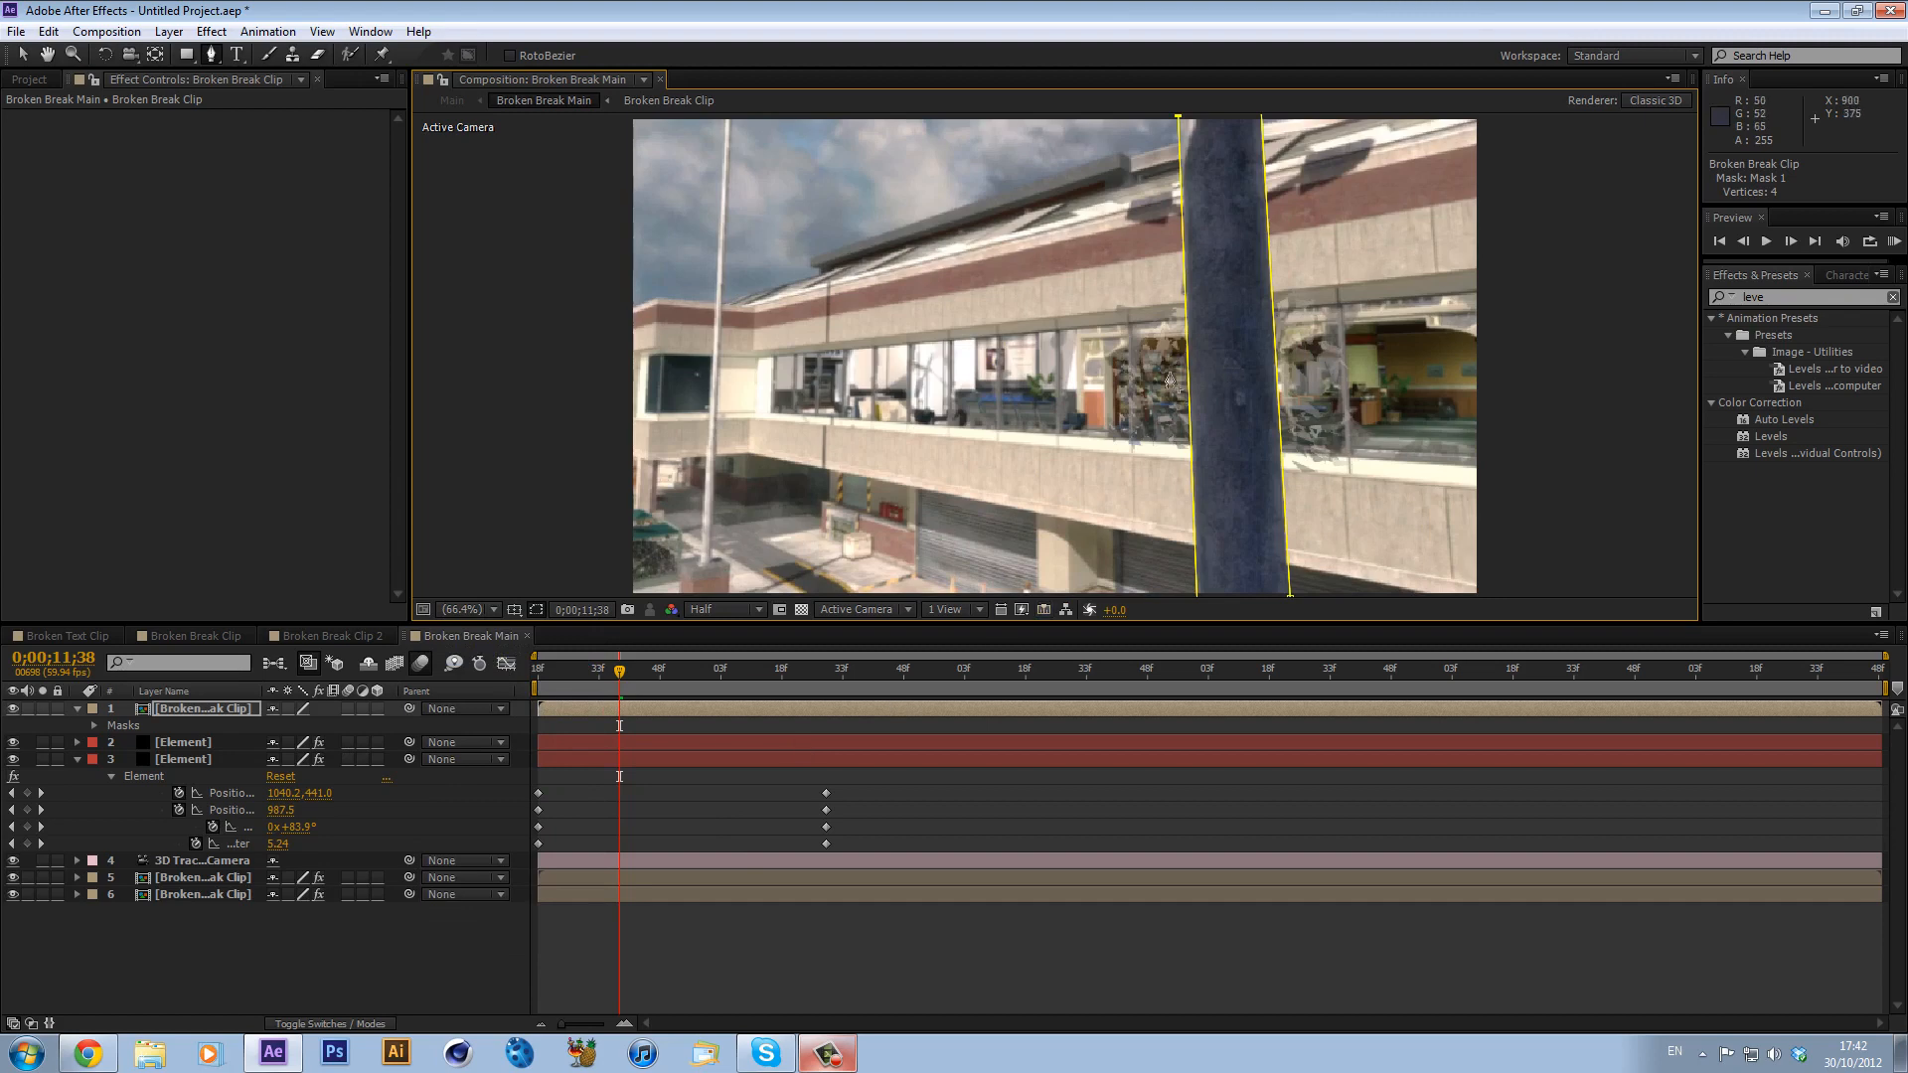
- Keyframe the pillar mask's Mask Path at 0;00;11;38, and shift the mask back onto the pillar at 0;00;11;51
click(13, 709)
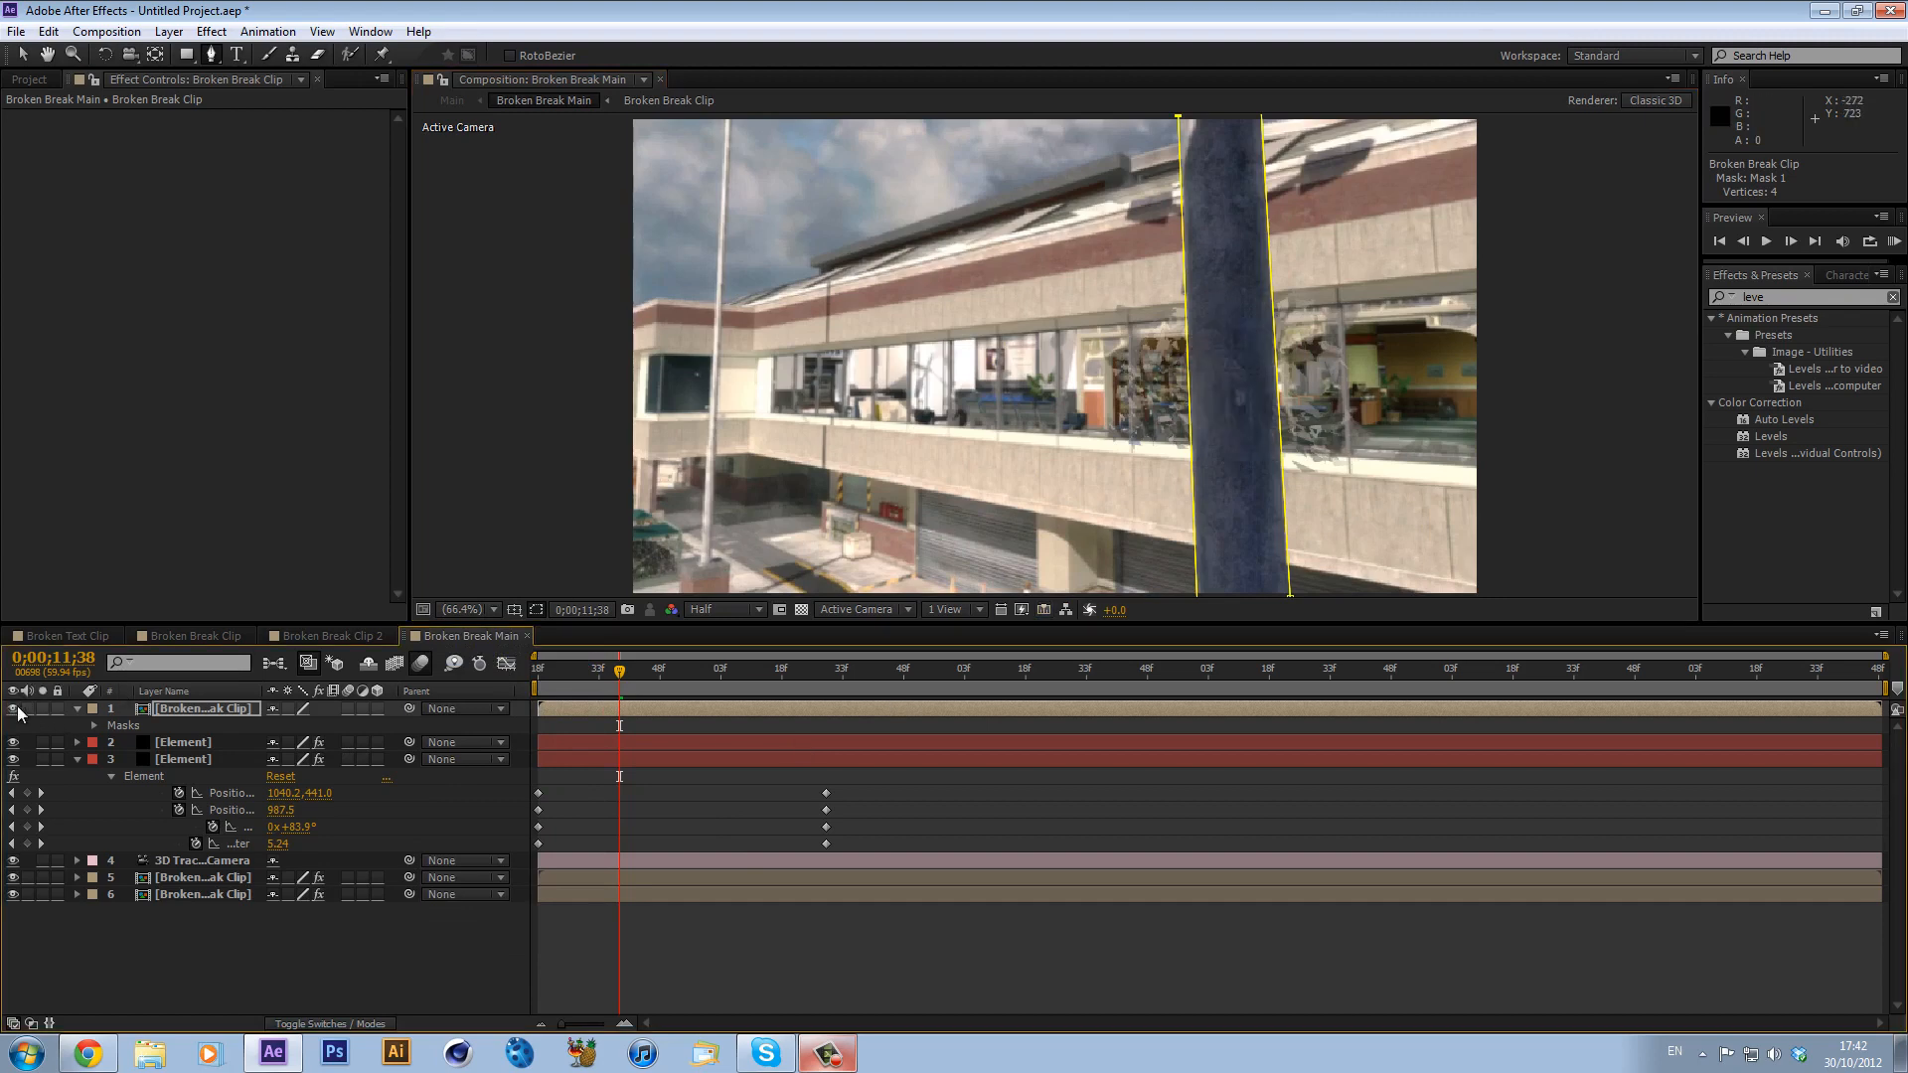
click(13, 708)
key(m)
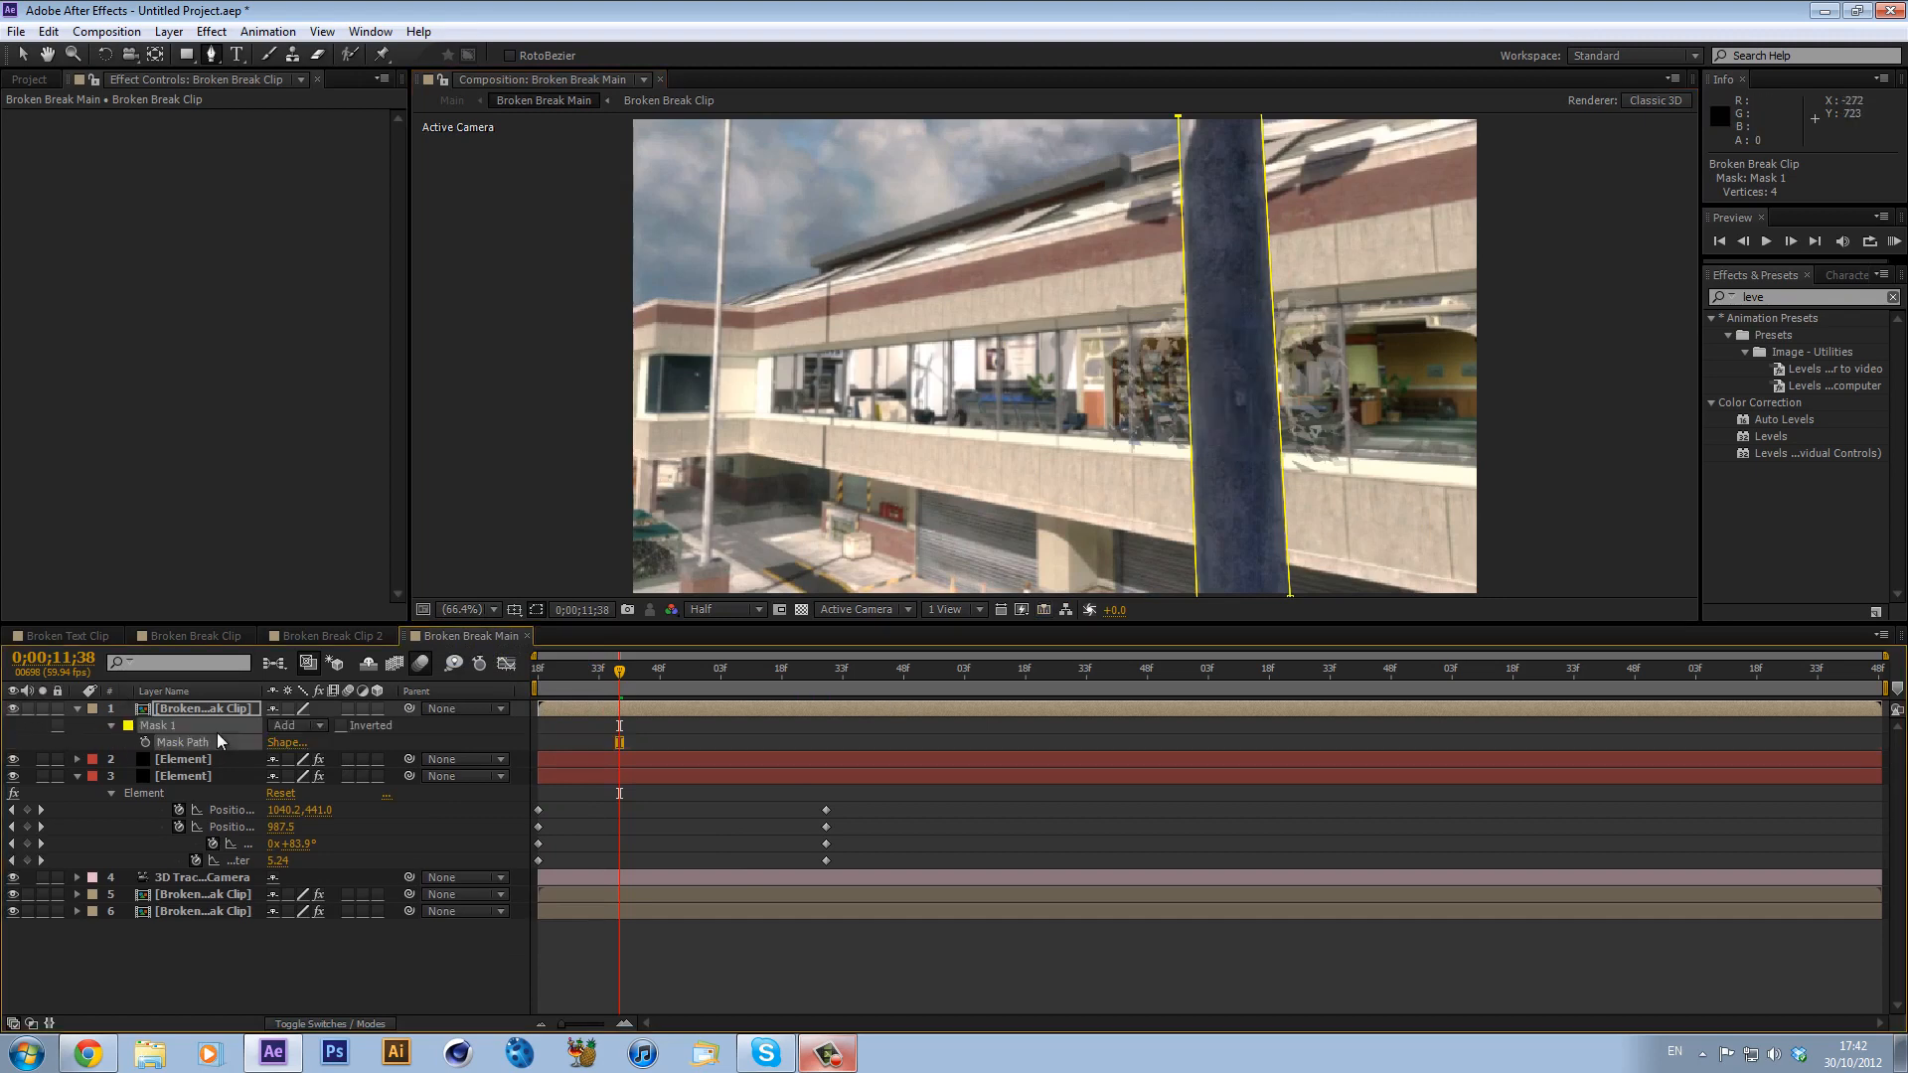
click(146, 742)
drag(721, 685, 308, 727)
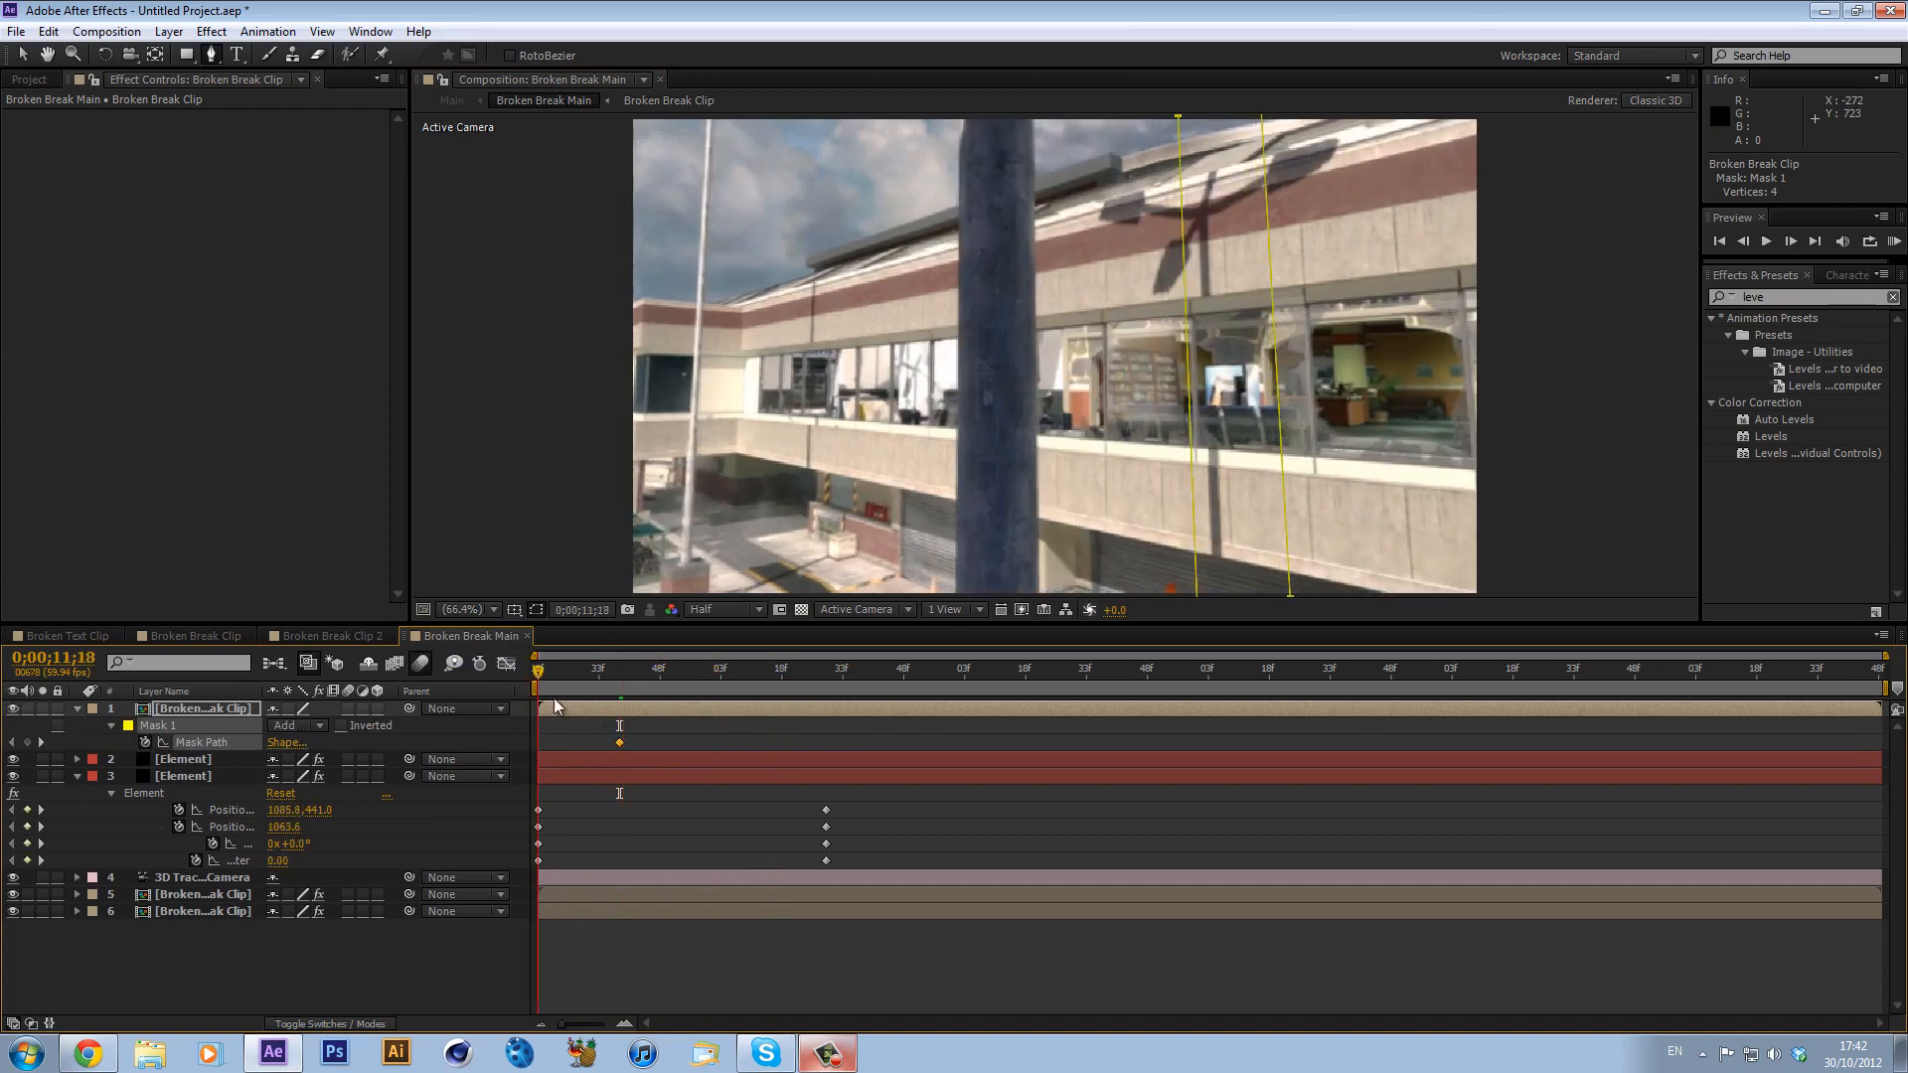
drag(555, 700, 673, 679)
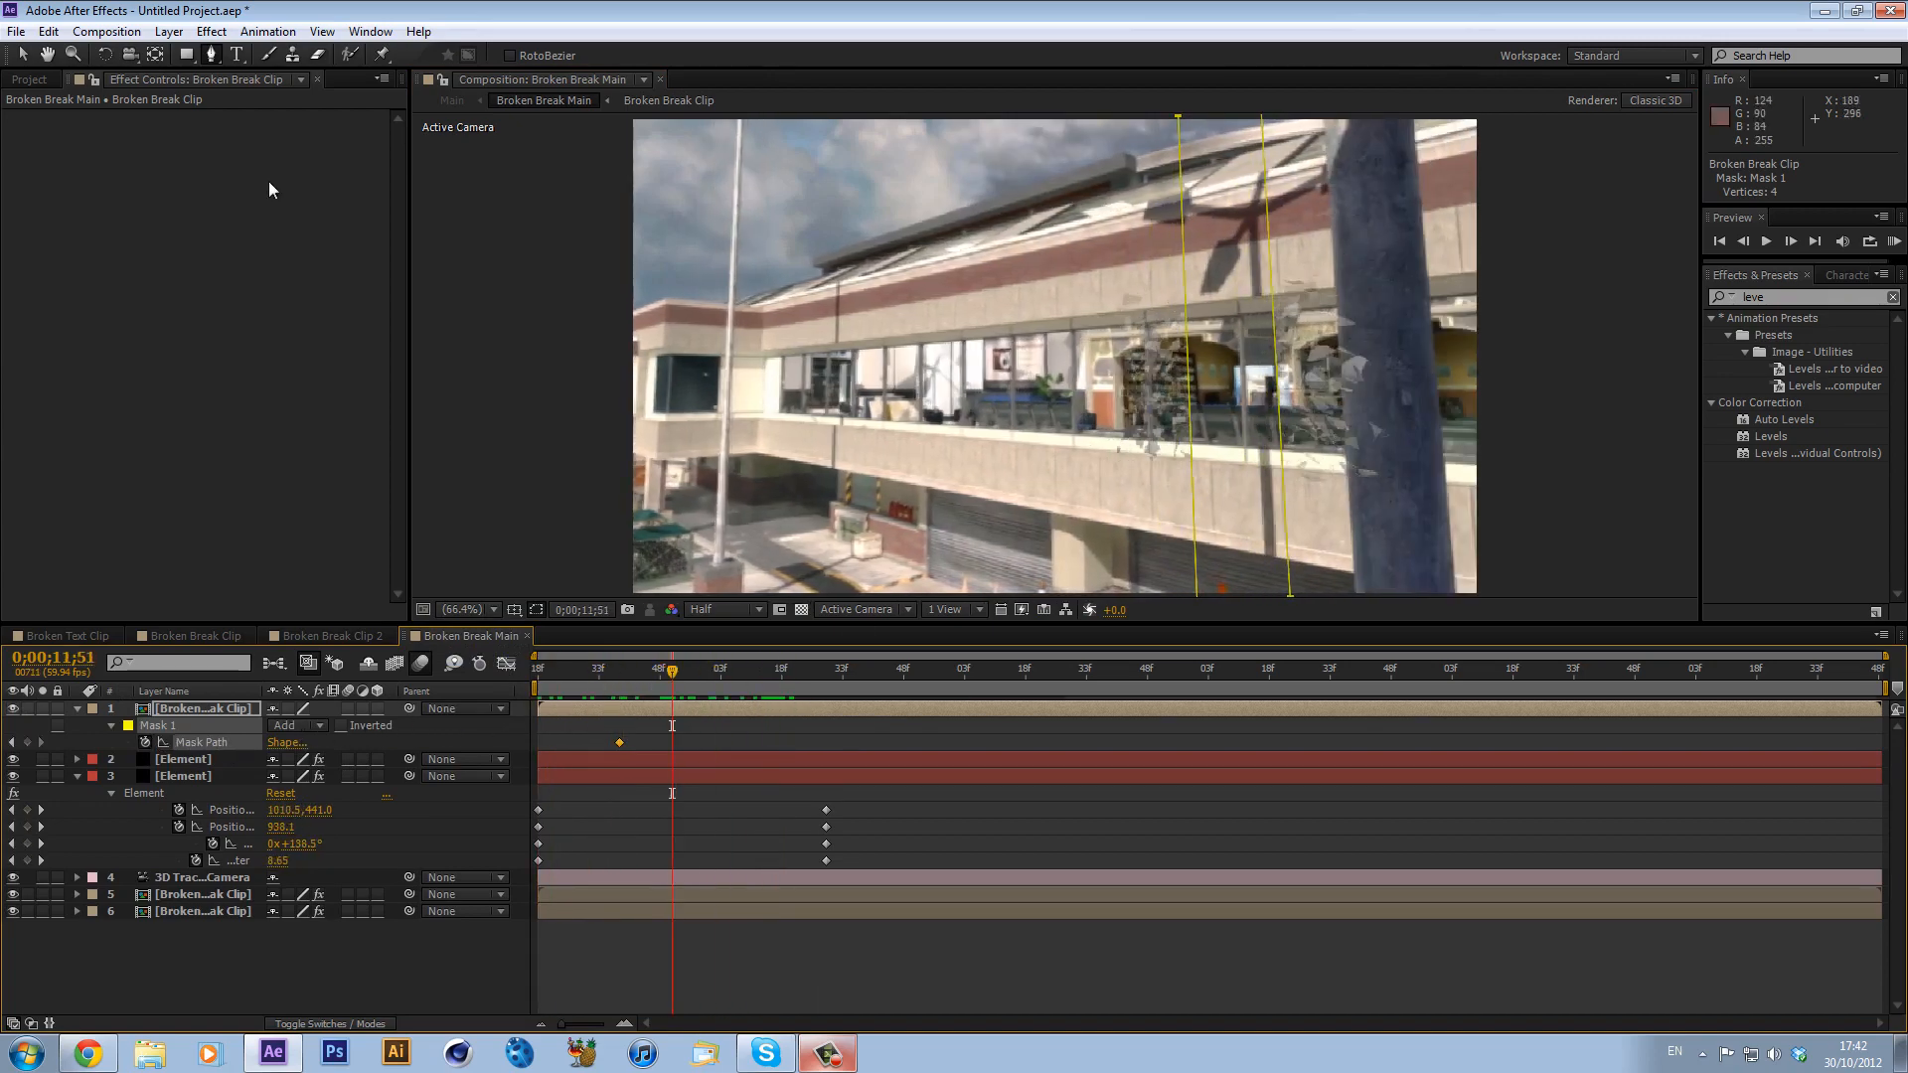
key(v)
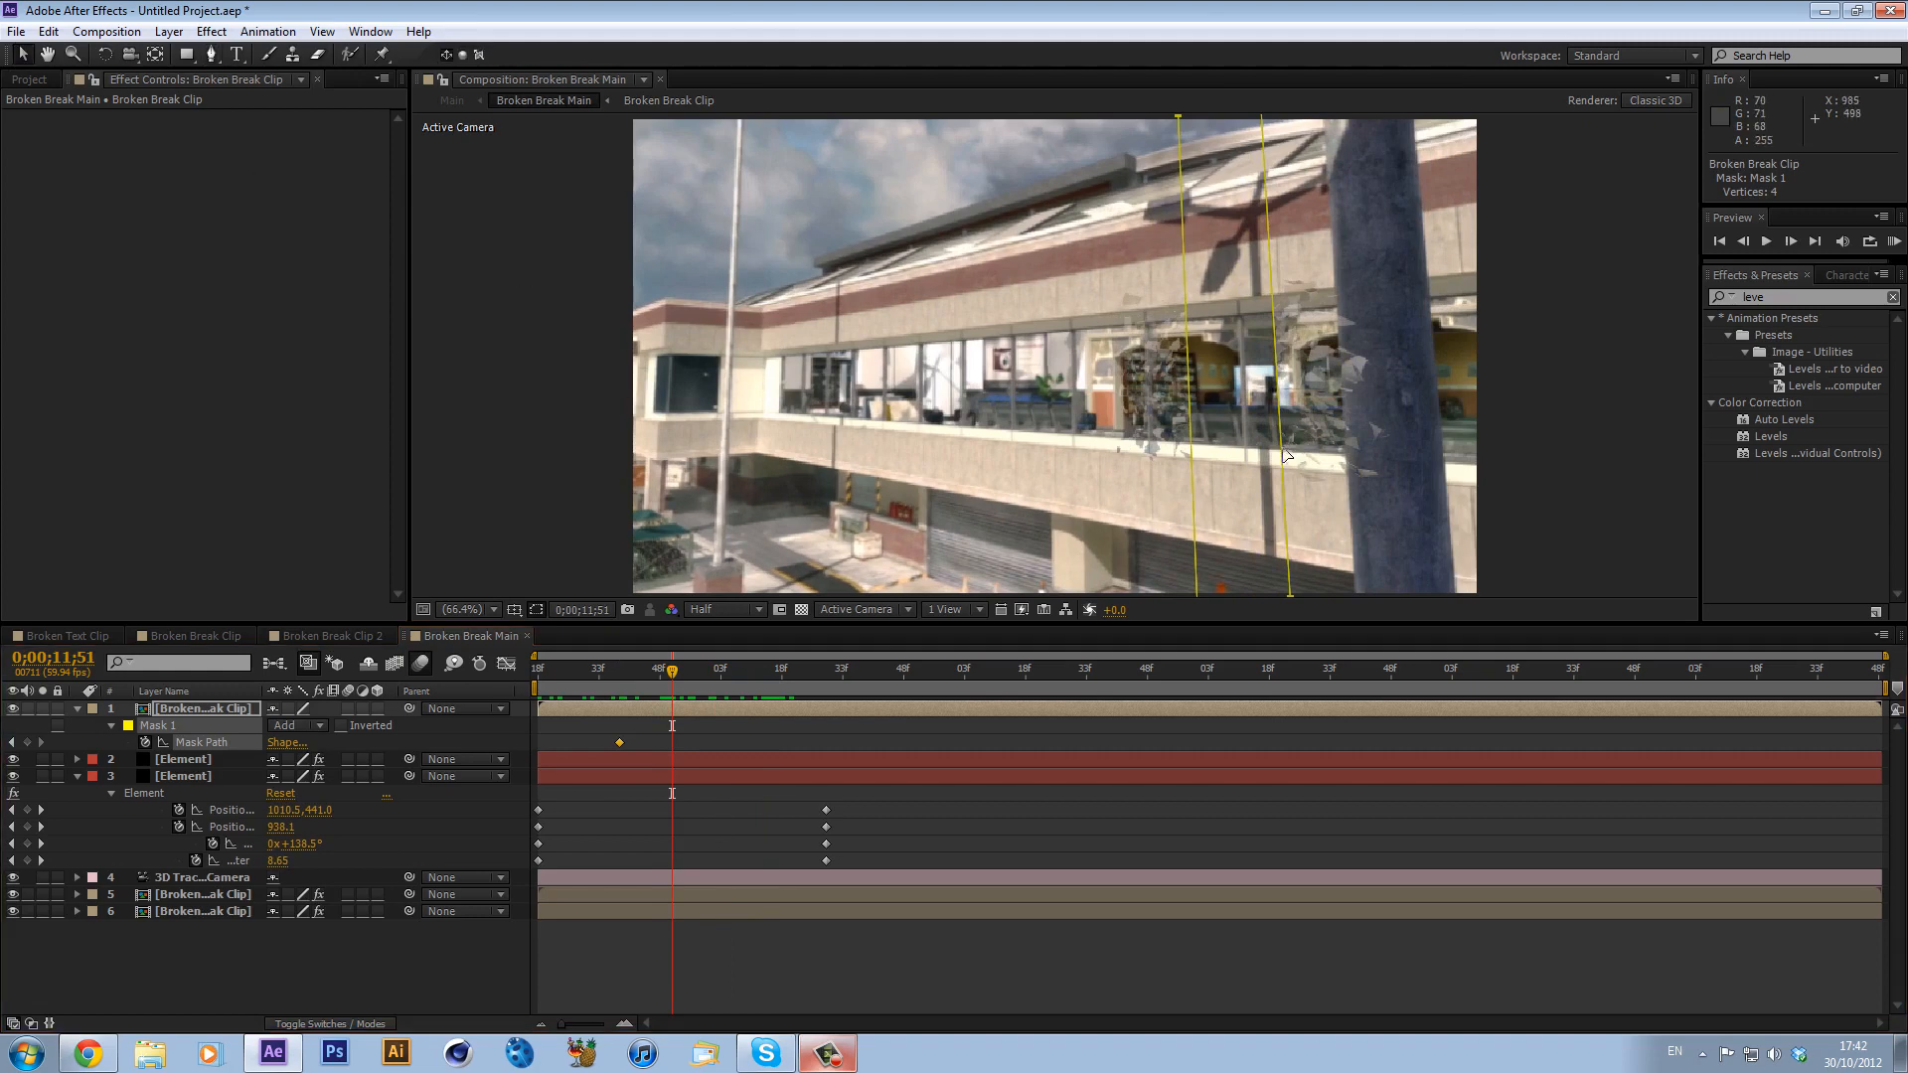
drag(1286, 455, 1480, 452)
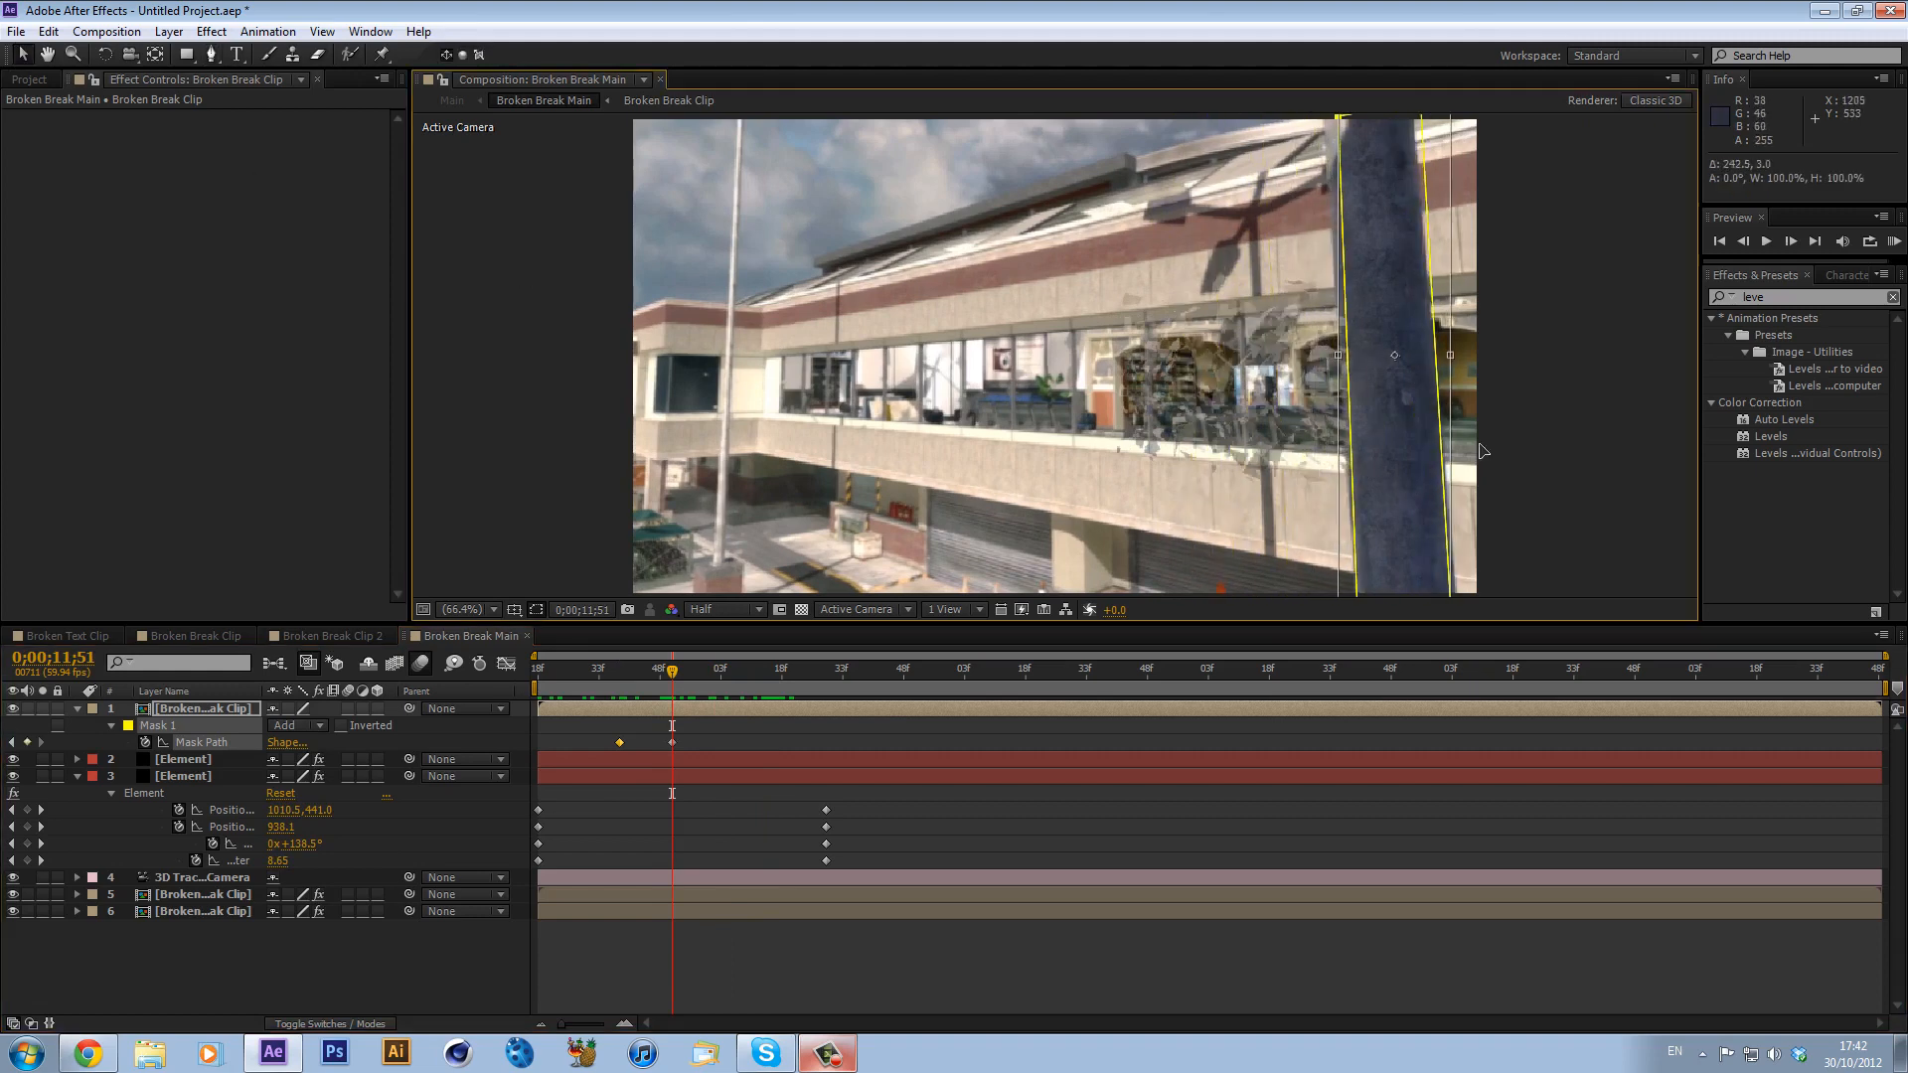
- Delete the masked clip copy above the Element layers
click(1225, 545)
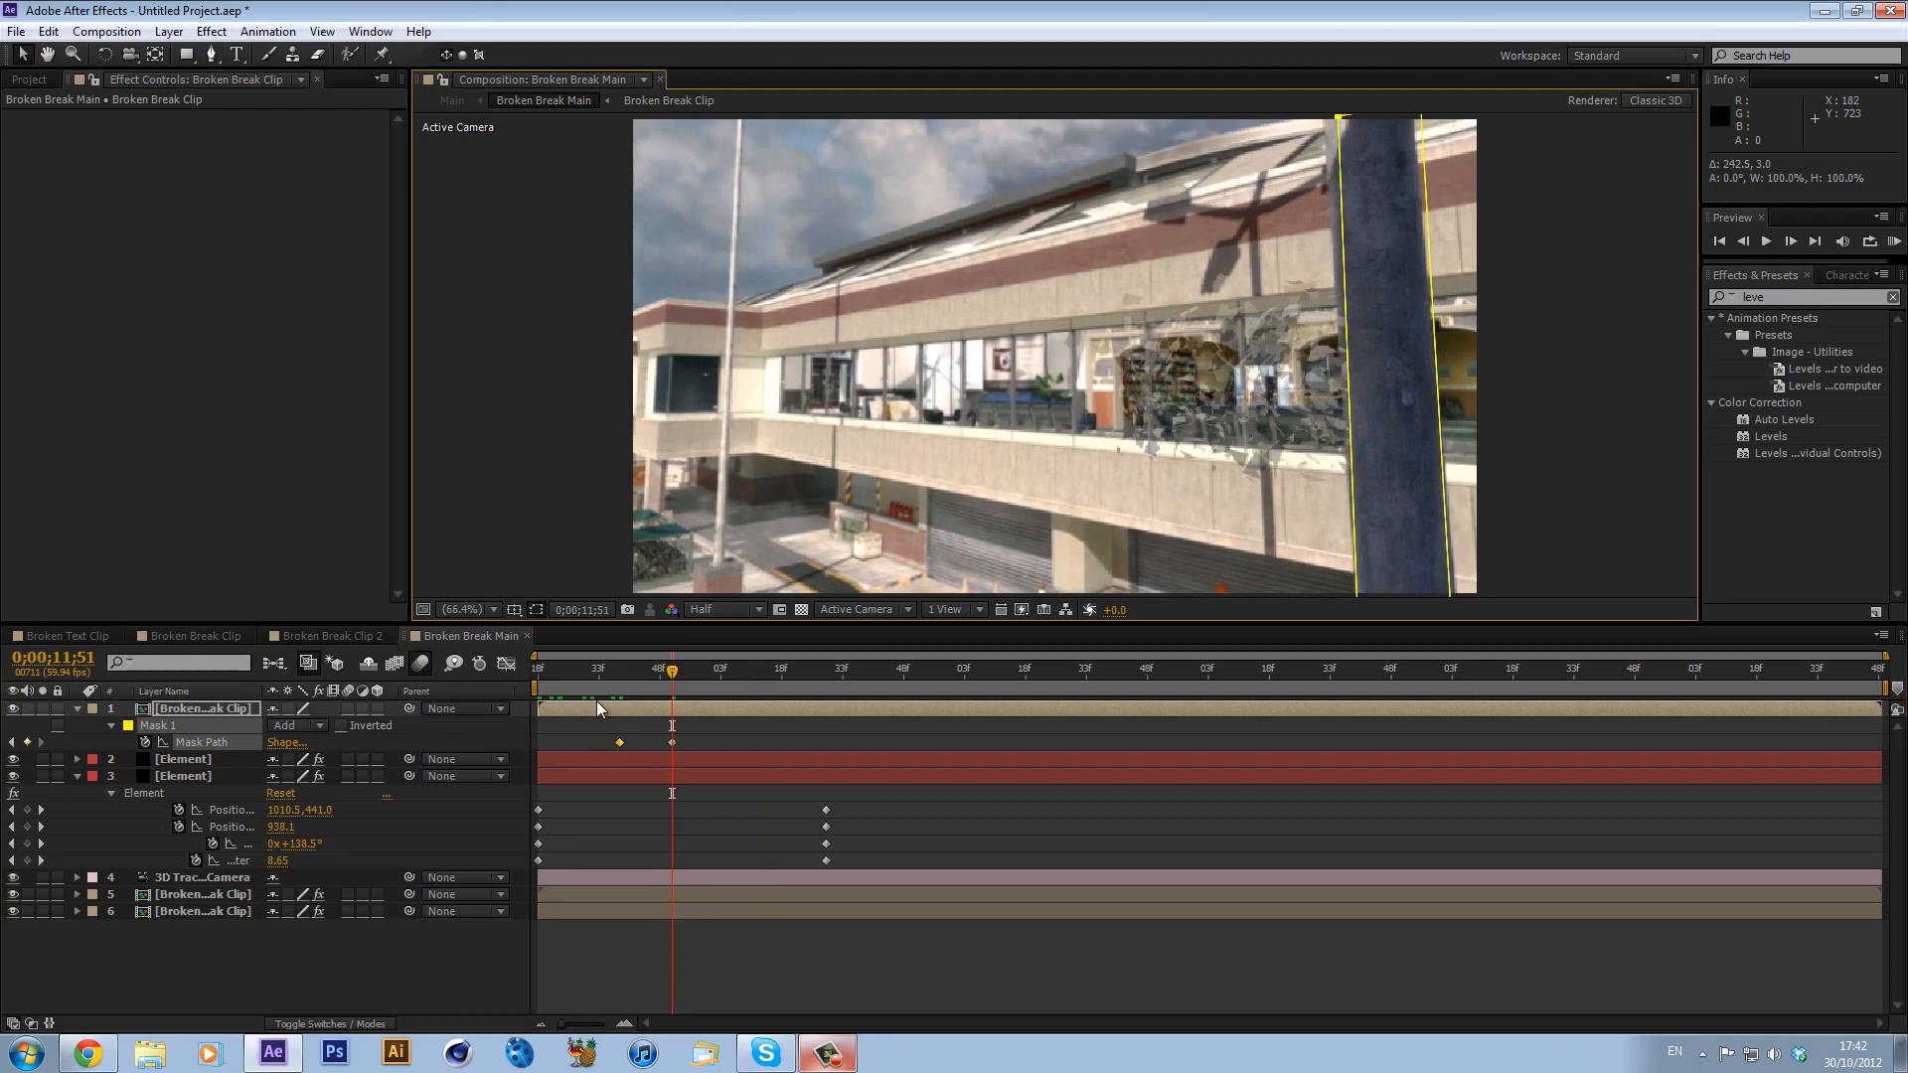
key(Delete)
- Duplicate the top Element layer at the first frame, and set the copy's X position to 343.8 and particle Size to 9.55
drag(610, 682, 170, 739)
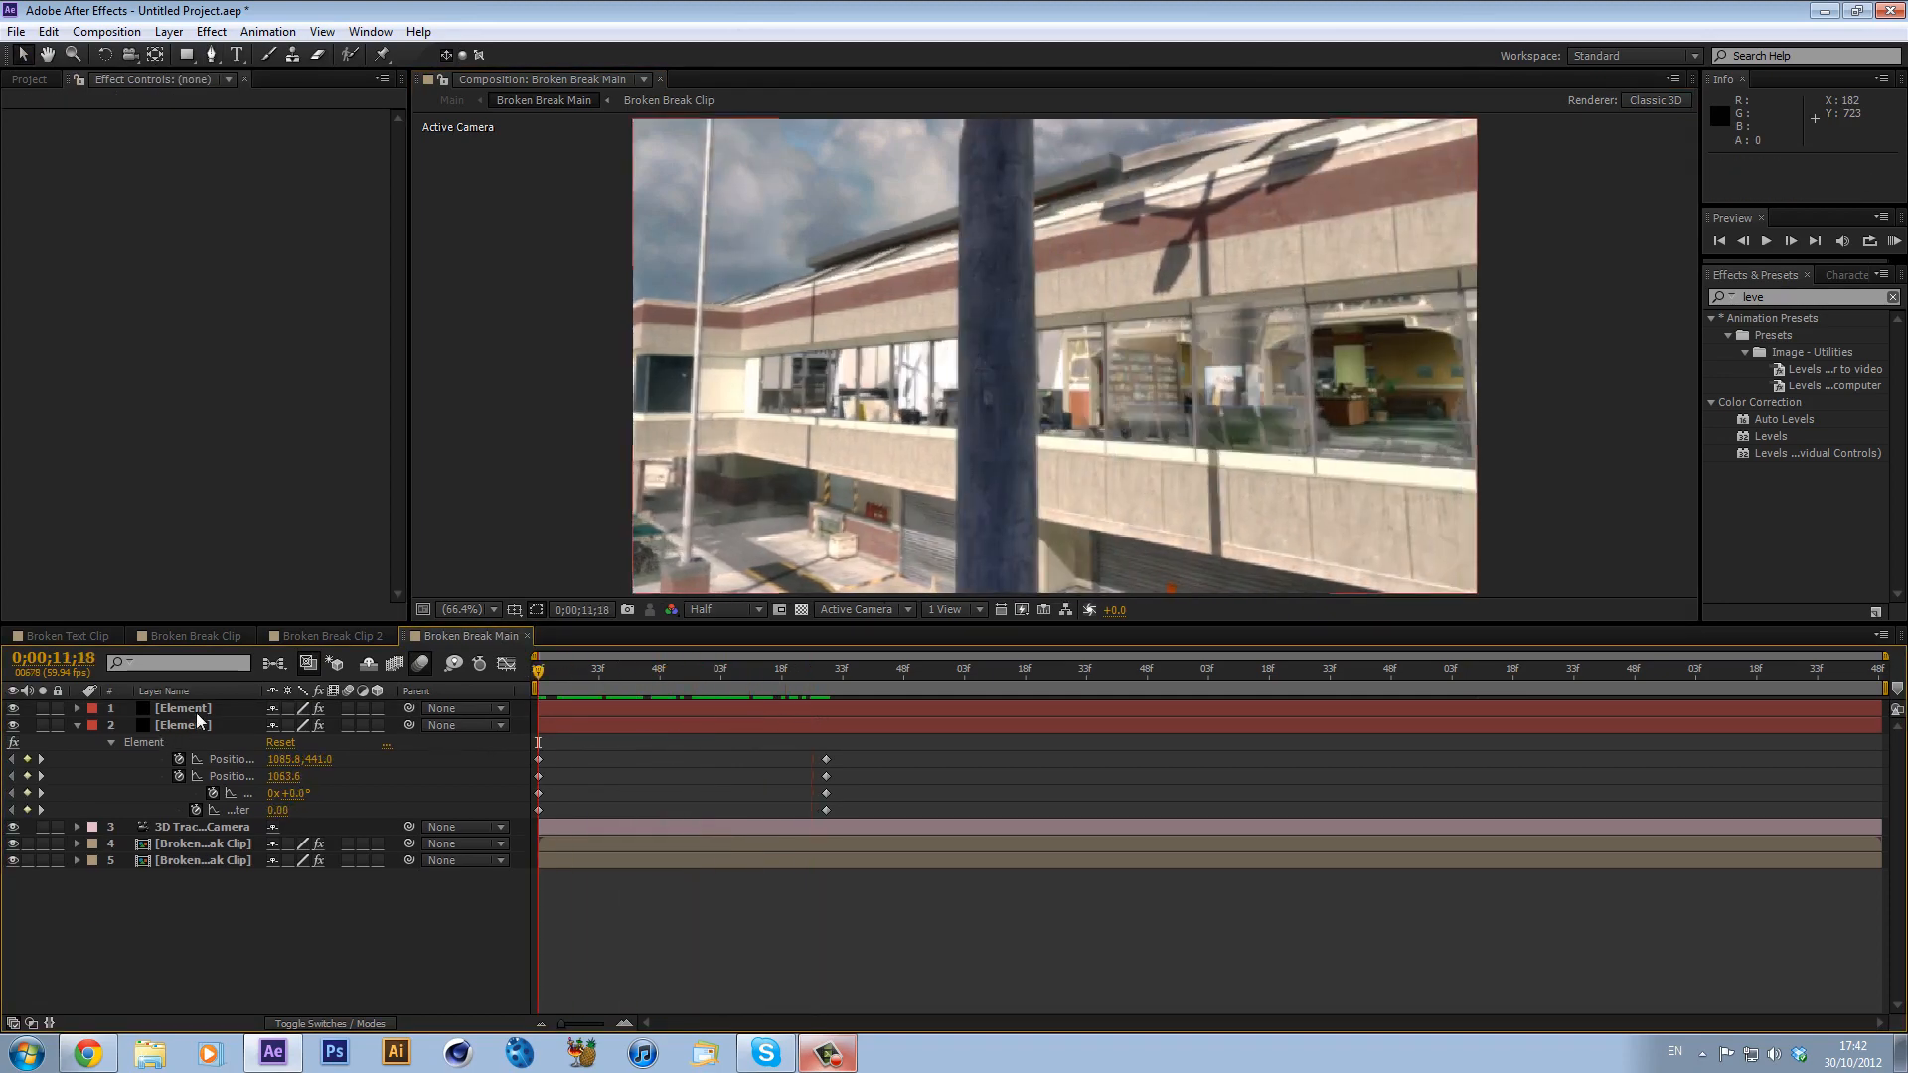
click(202, 708)
key(ctrl+d)
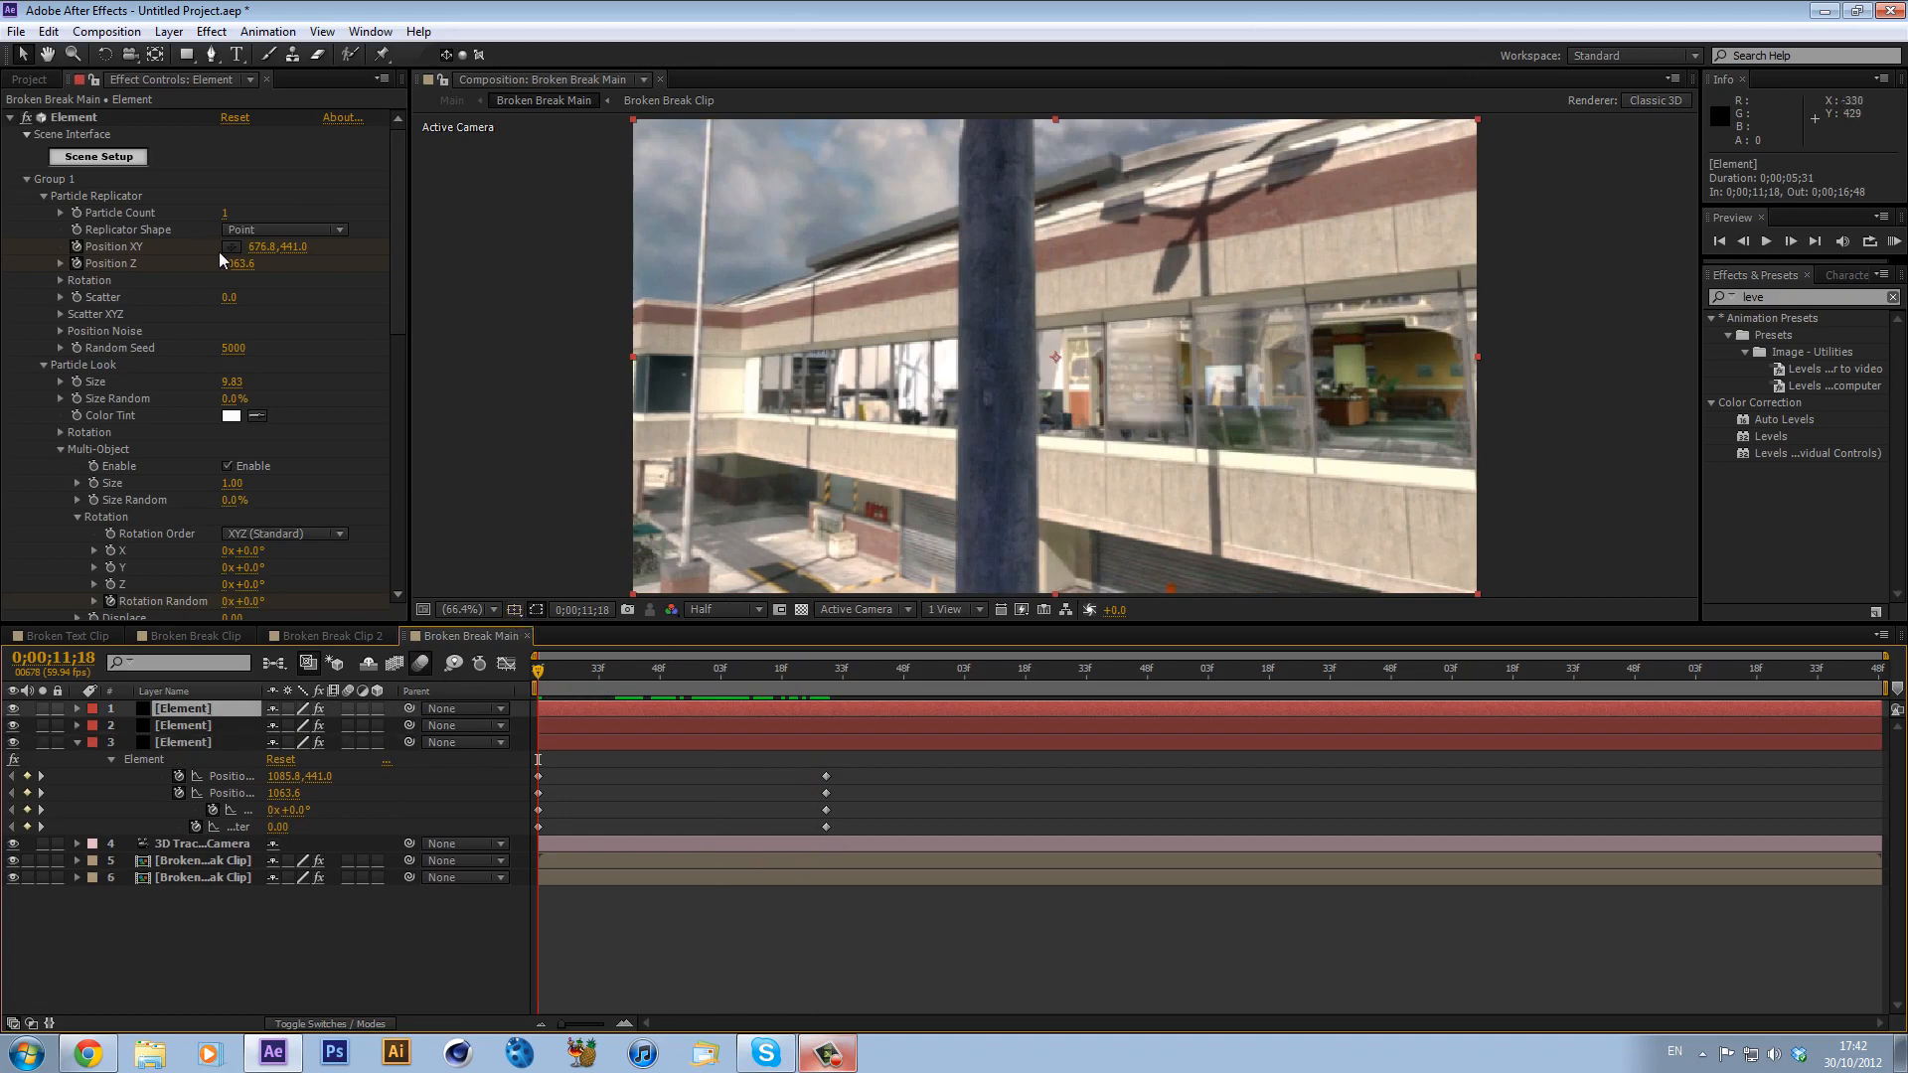
drag(215, 257, 32, 352)
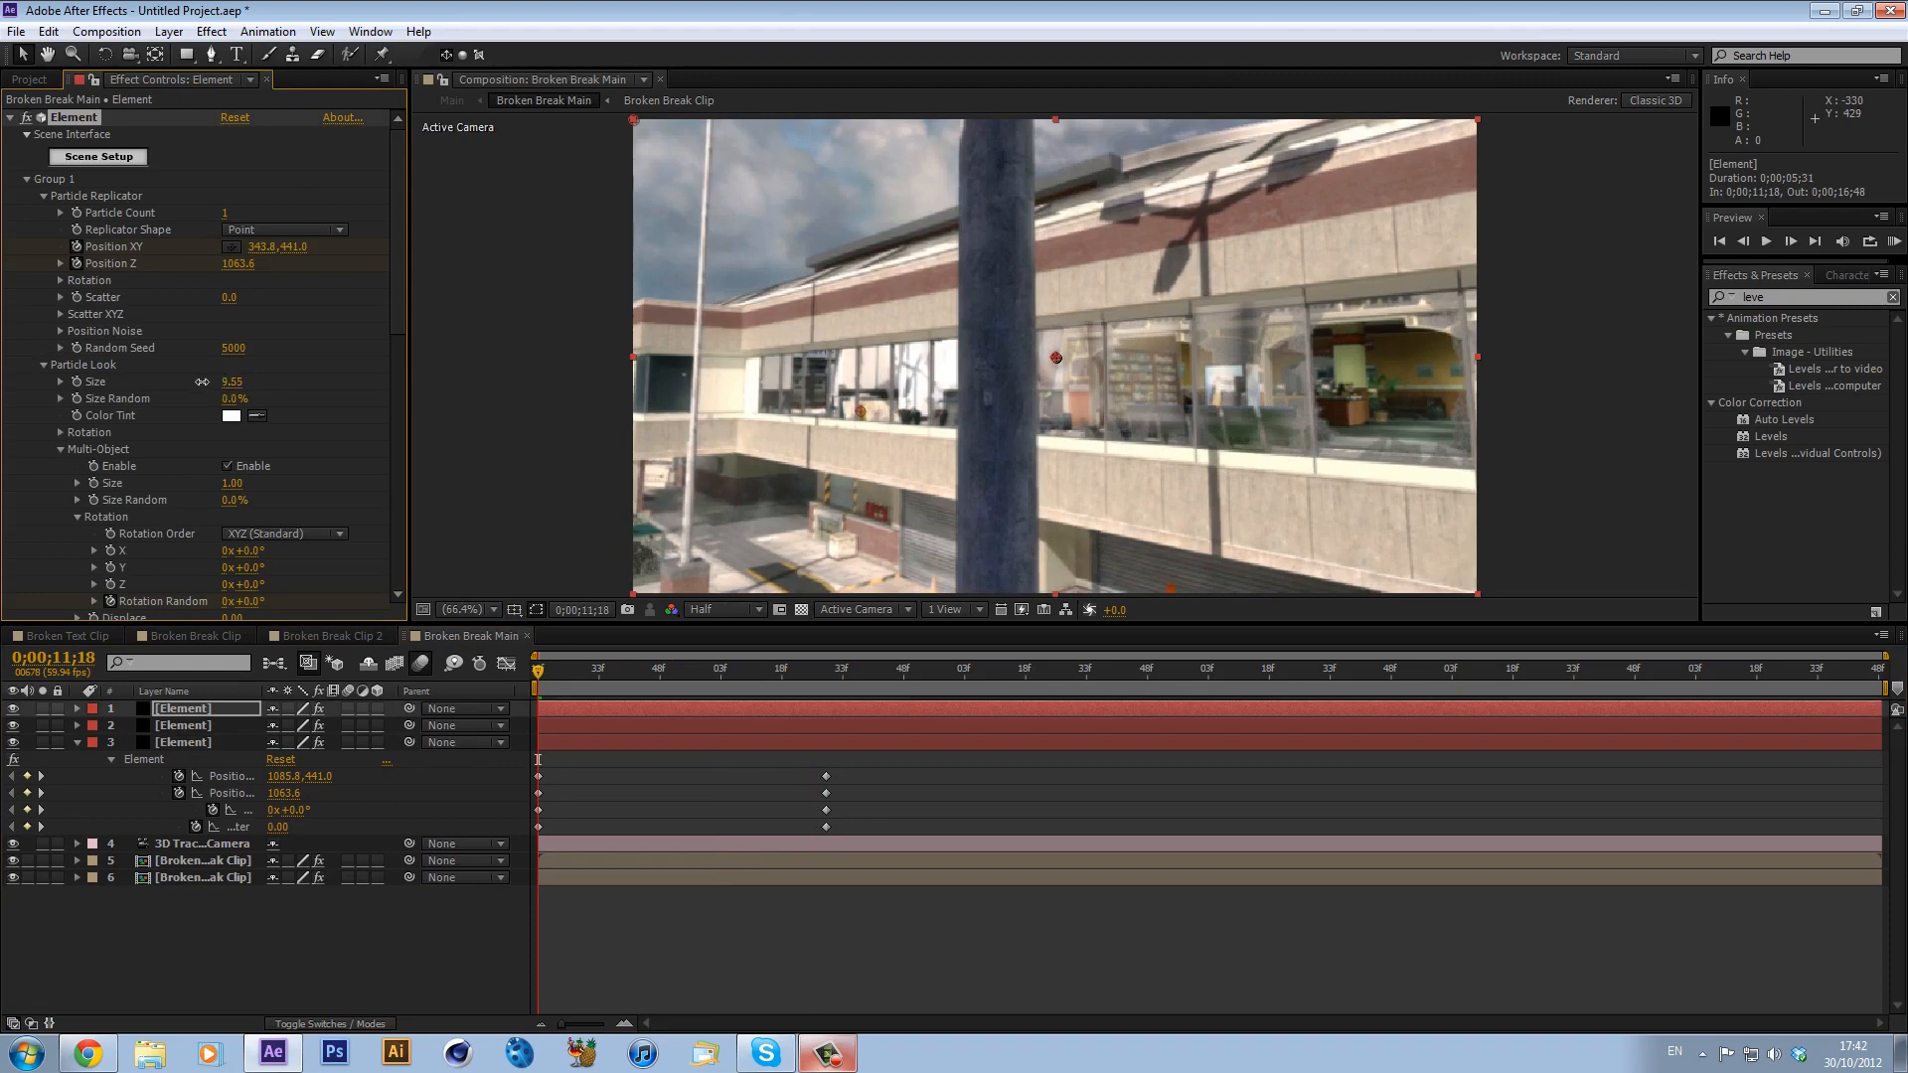
- At 0;00;12;29, lower the third pane's X position, and set its Multi-Object Rotation Random to 164° and Scatter to 18.91
drag(813, 668, 825, 668)
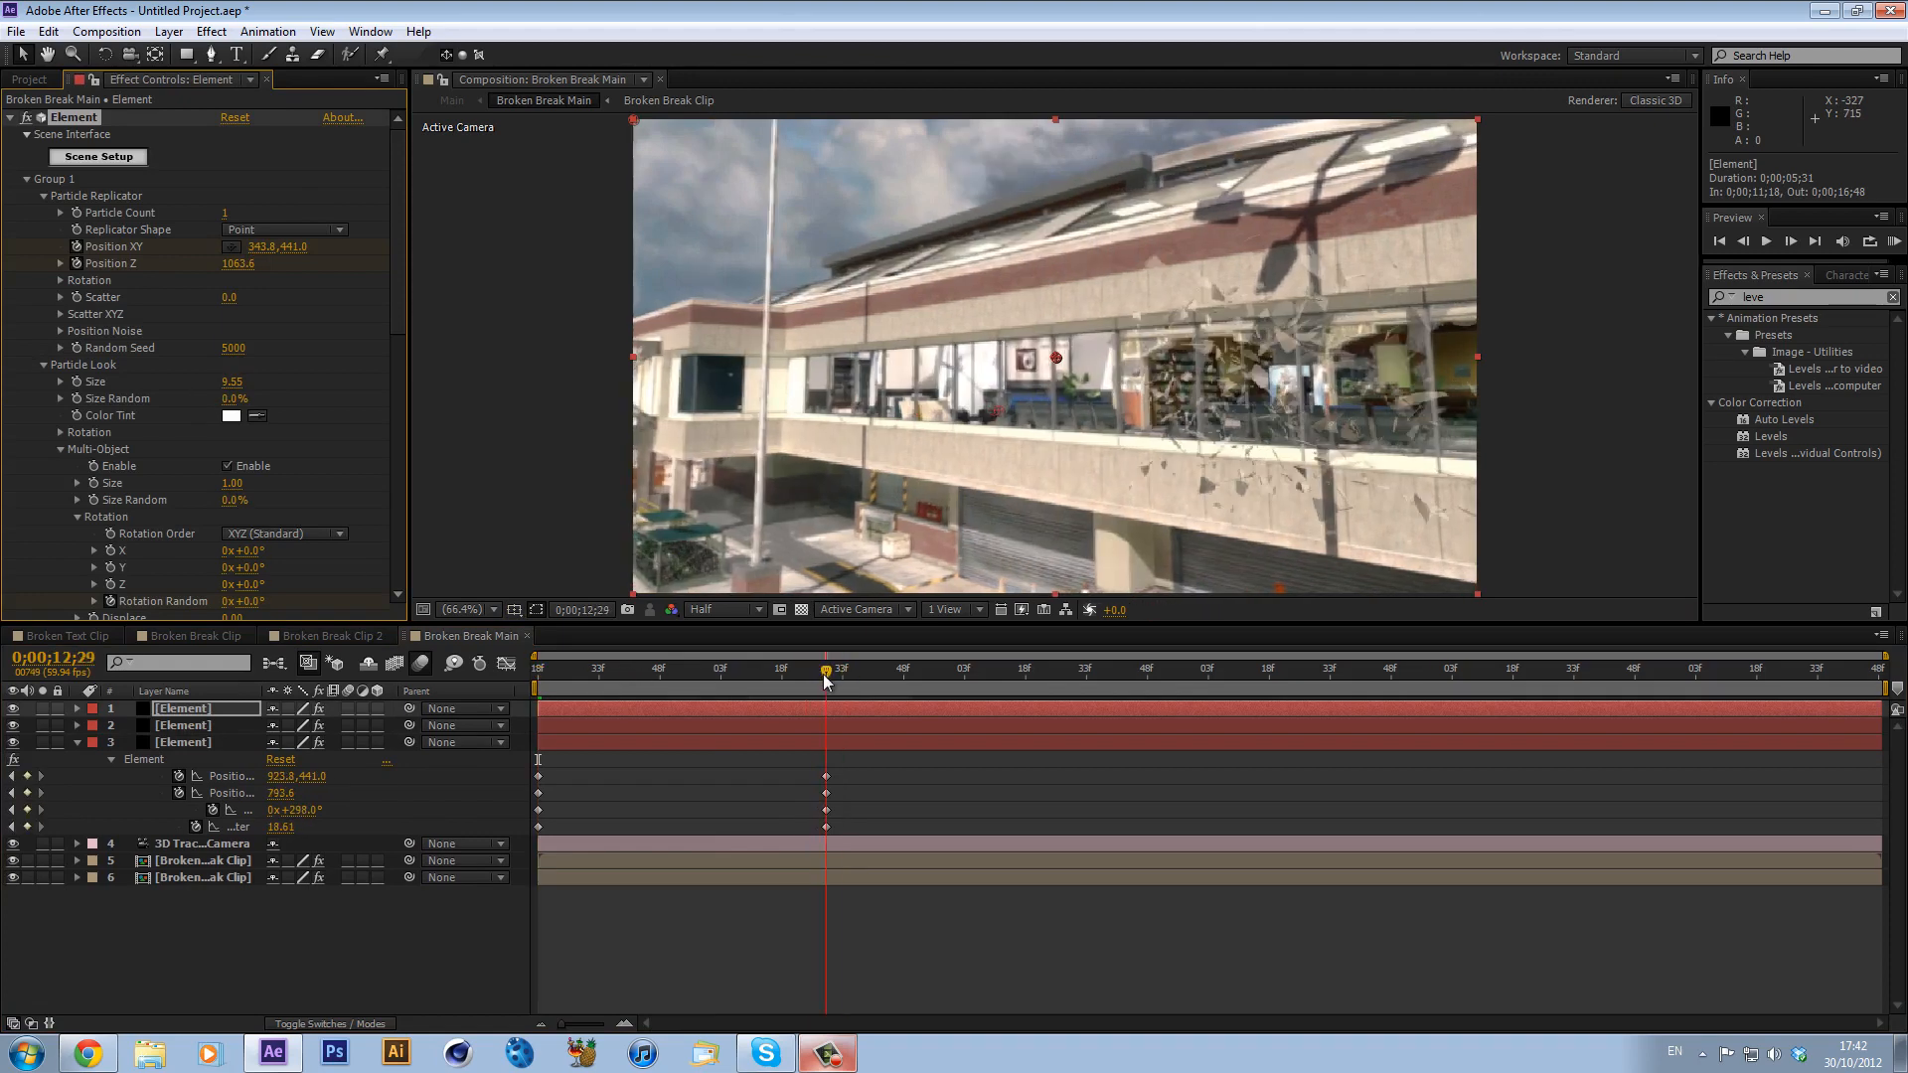
drag(157, 259, 3, 298)
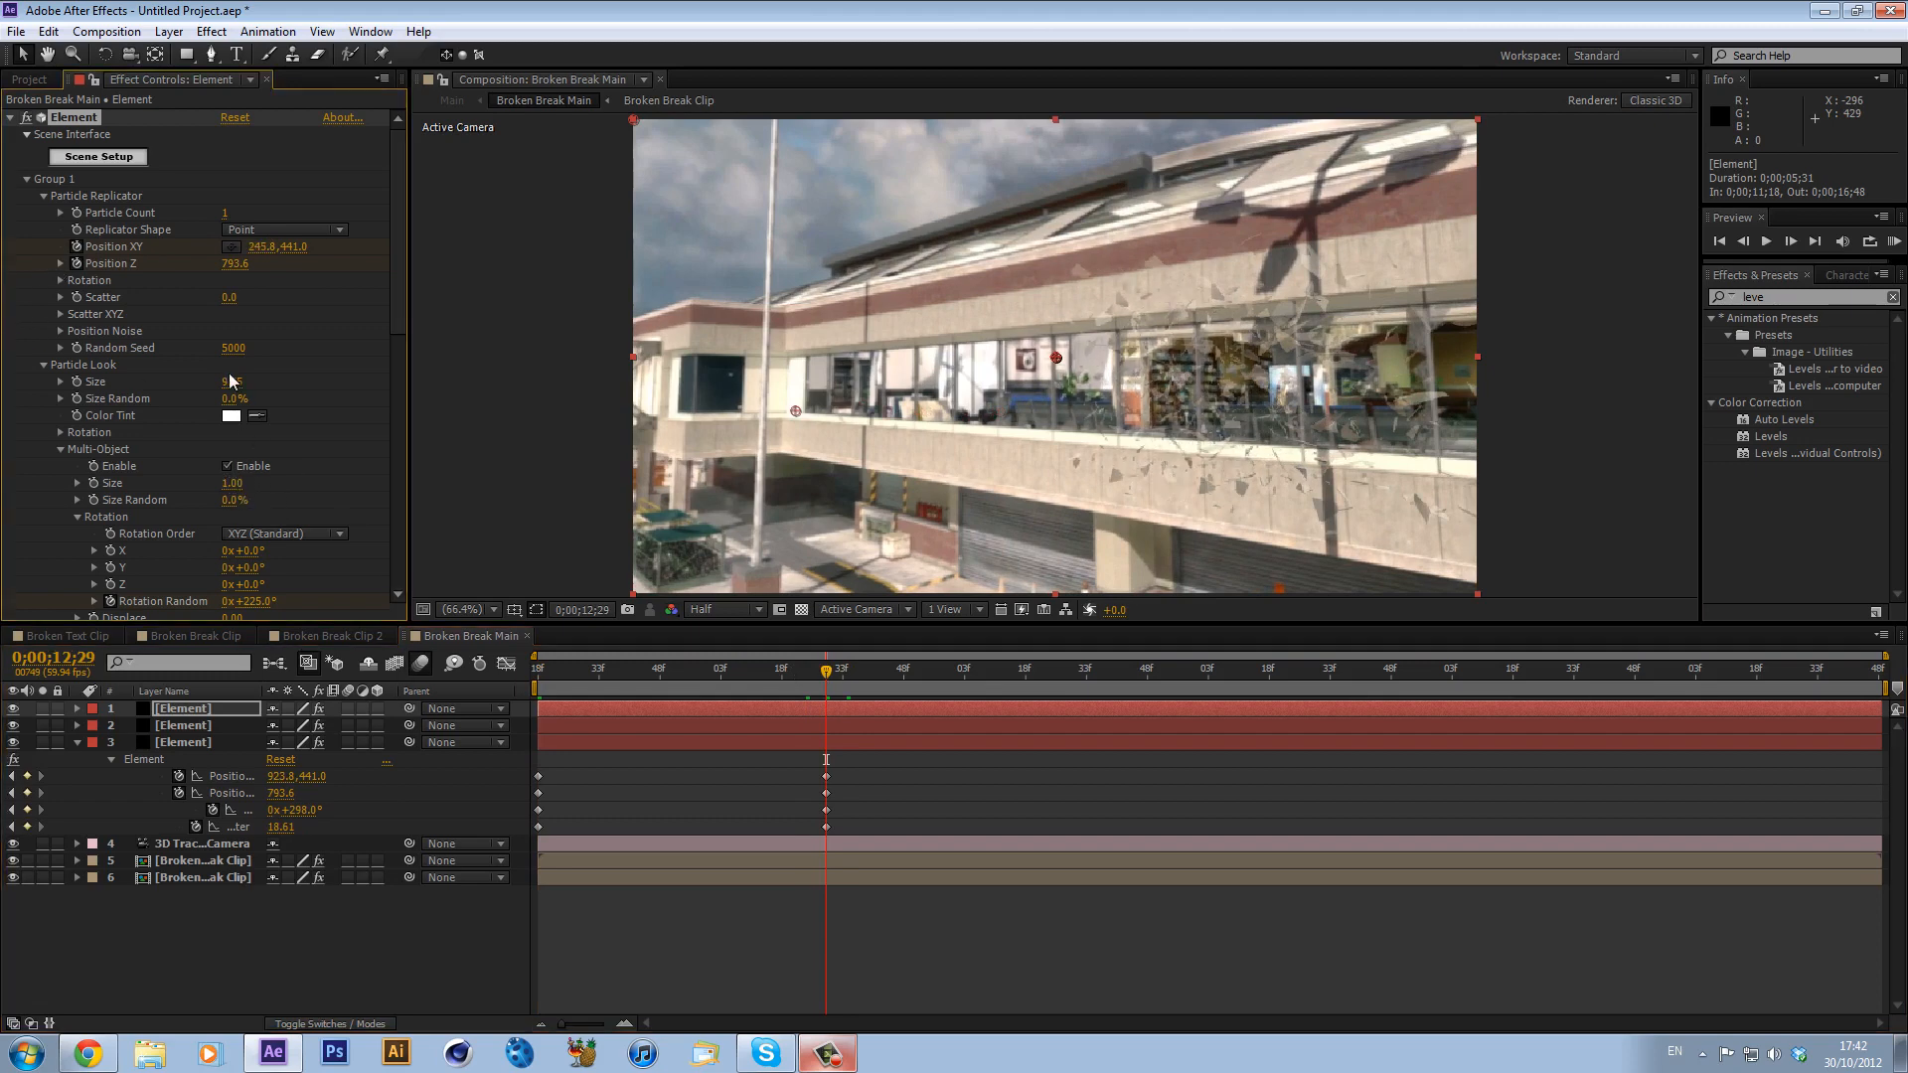
scroll(266, 540, down, 4)
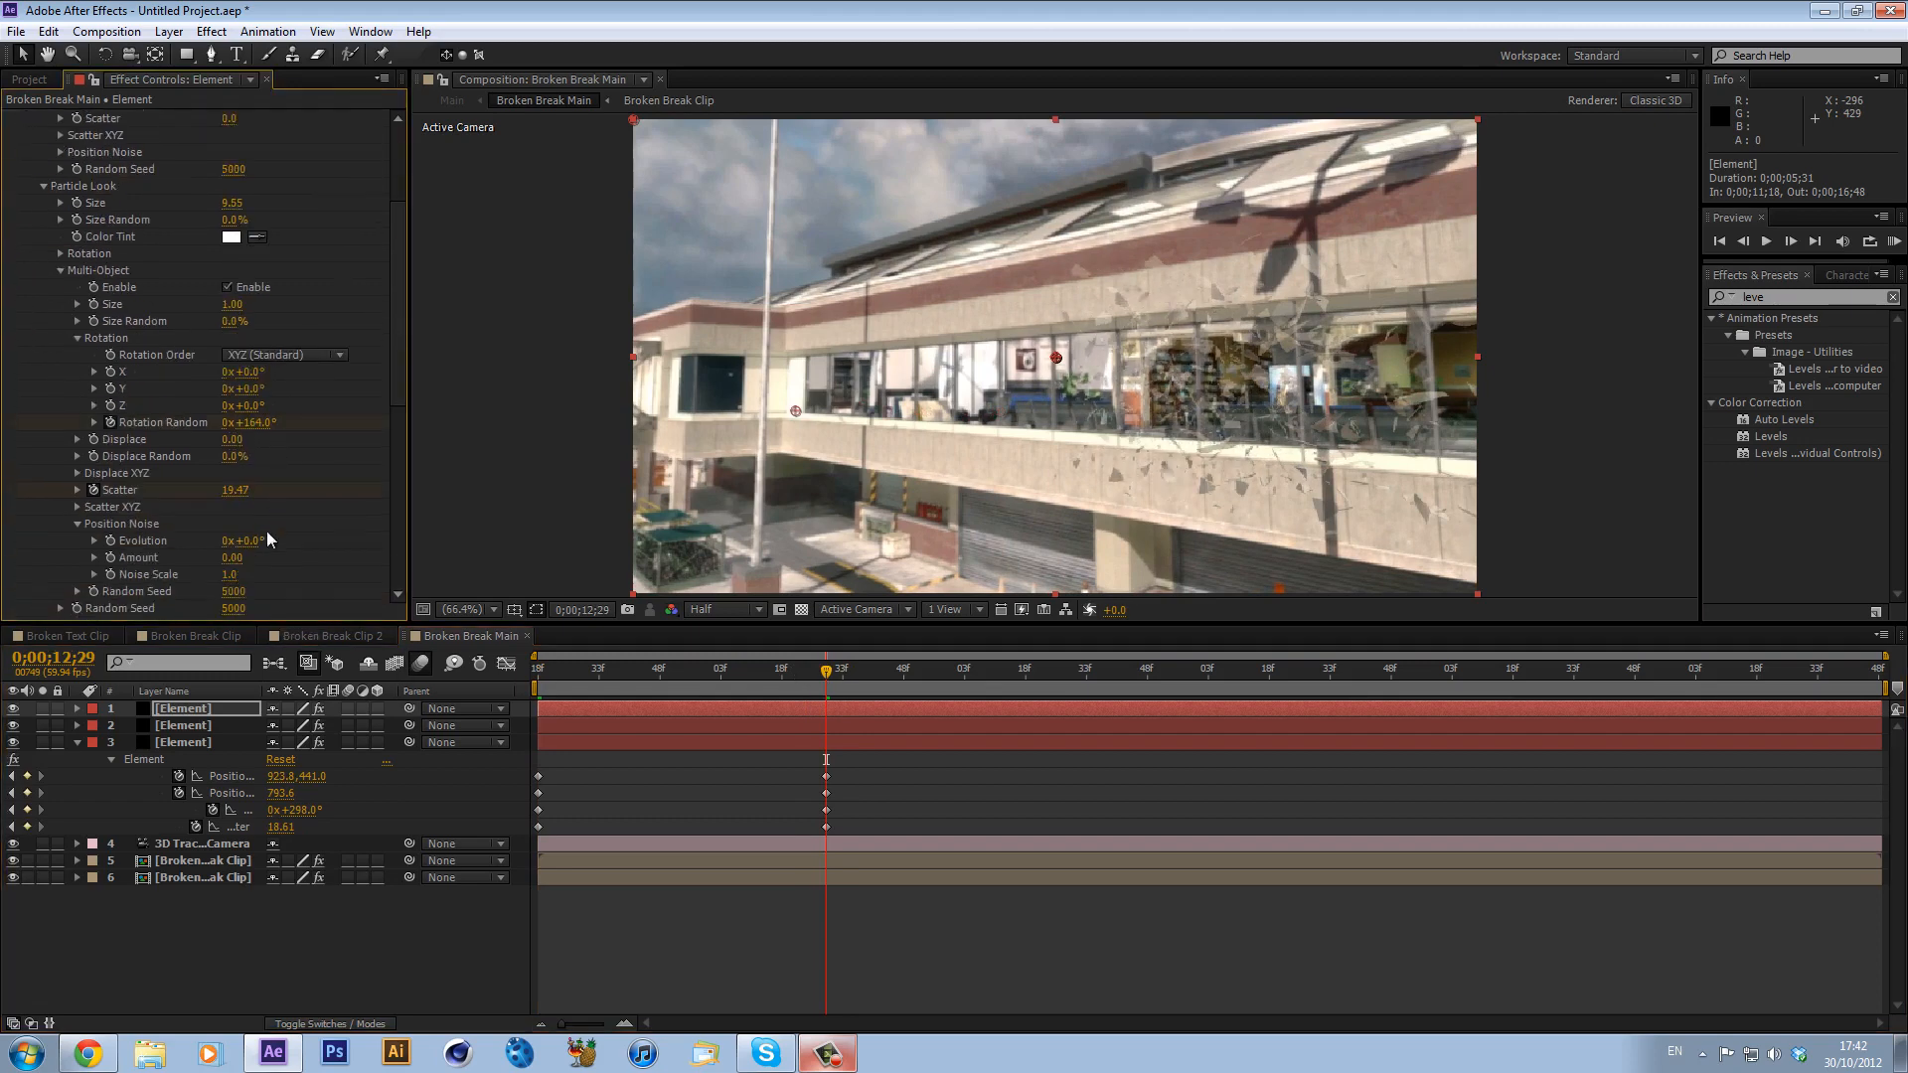
- End the work area at 0;00;13;13, preview the three-pane shatter, and return to the first frame
key(KP_0)
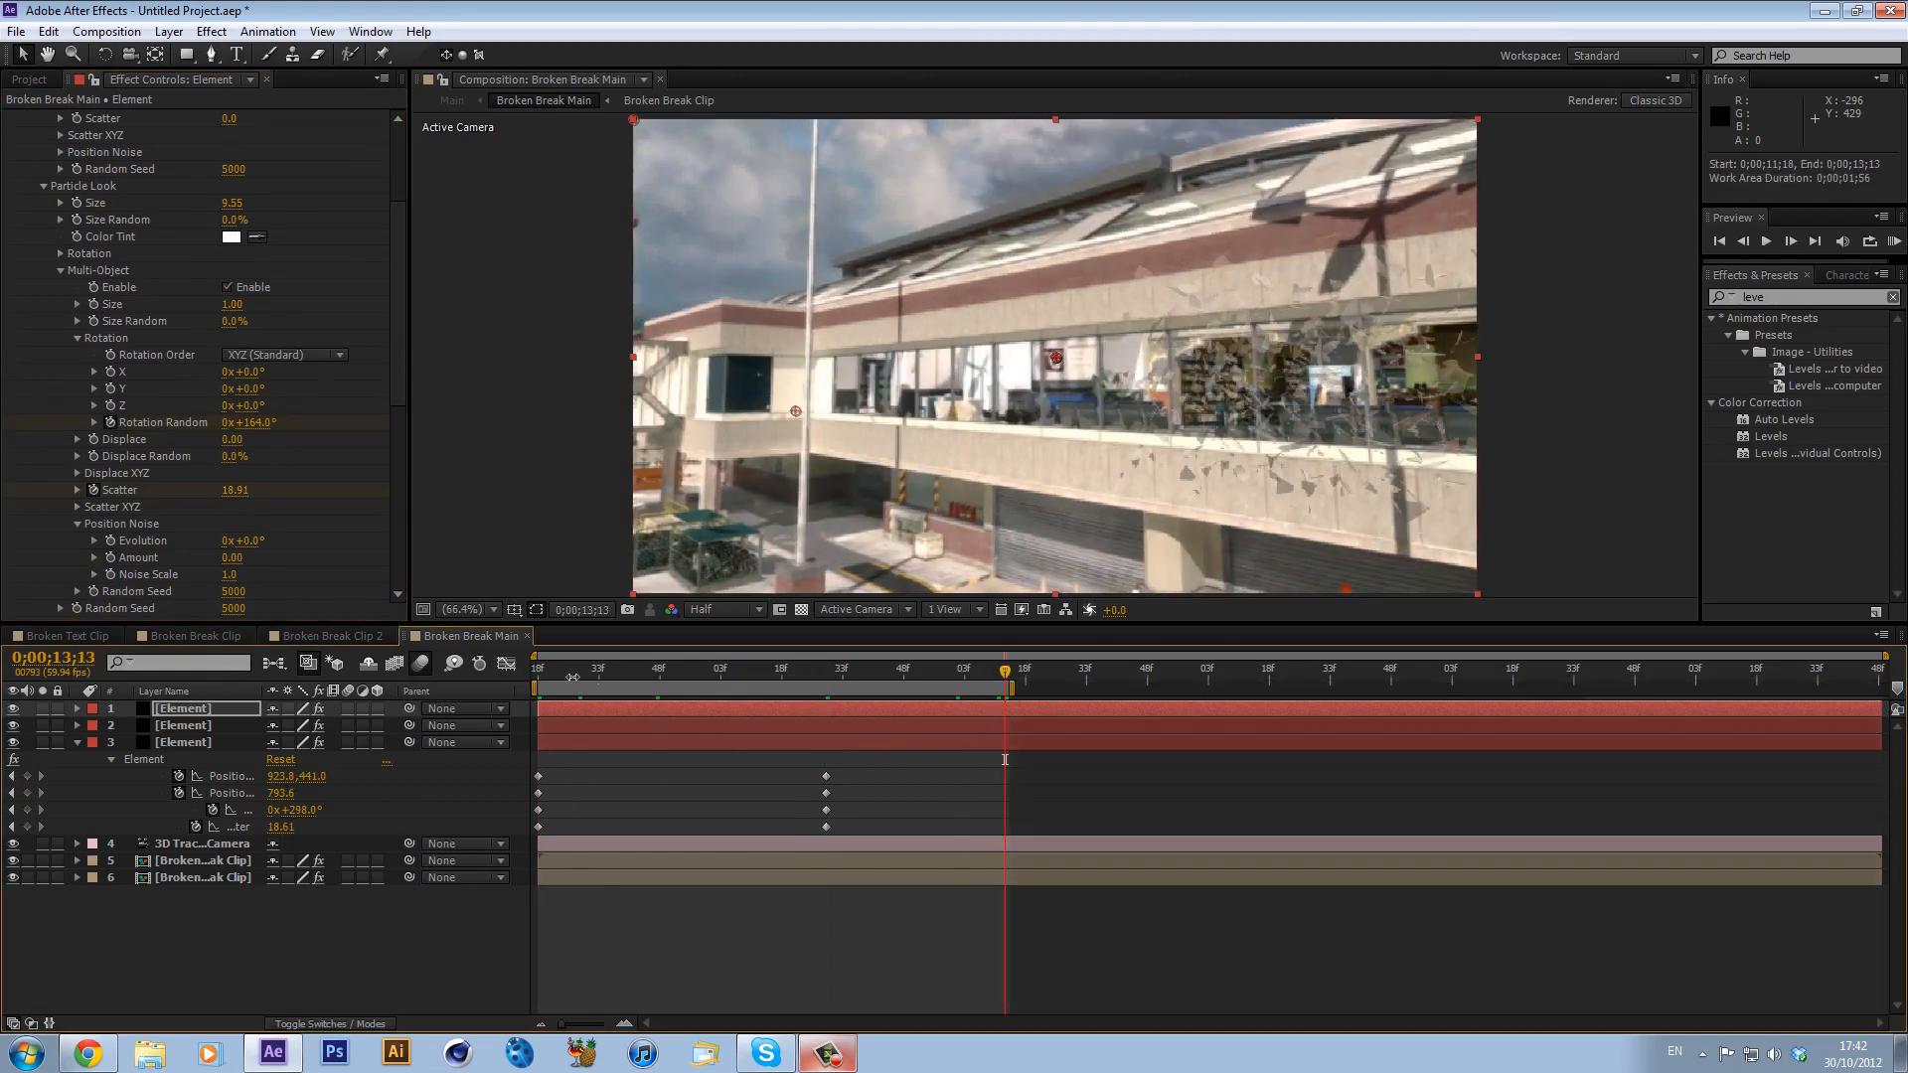
click(542, 671)
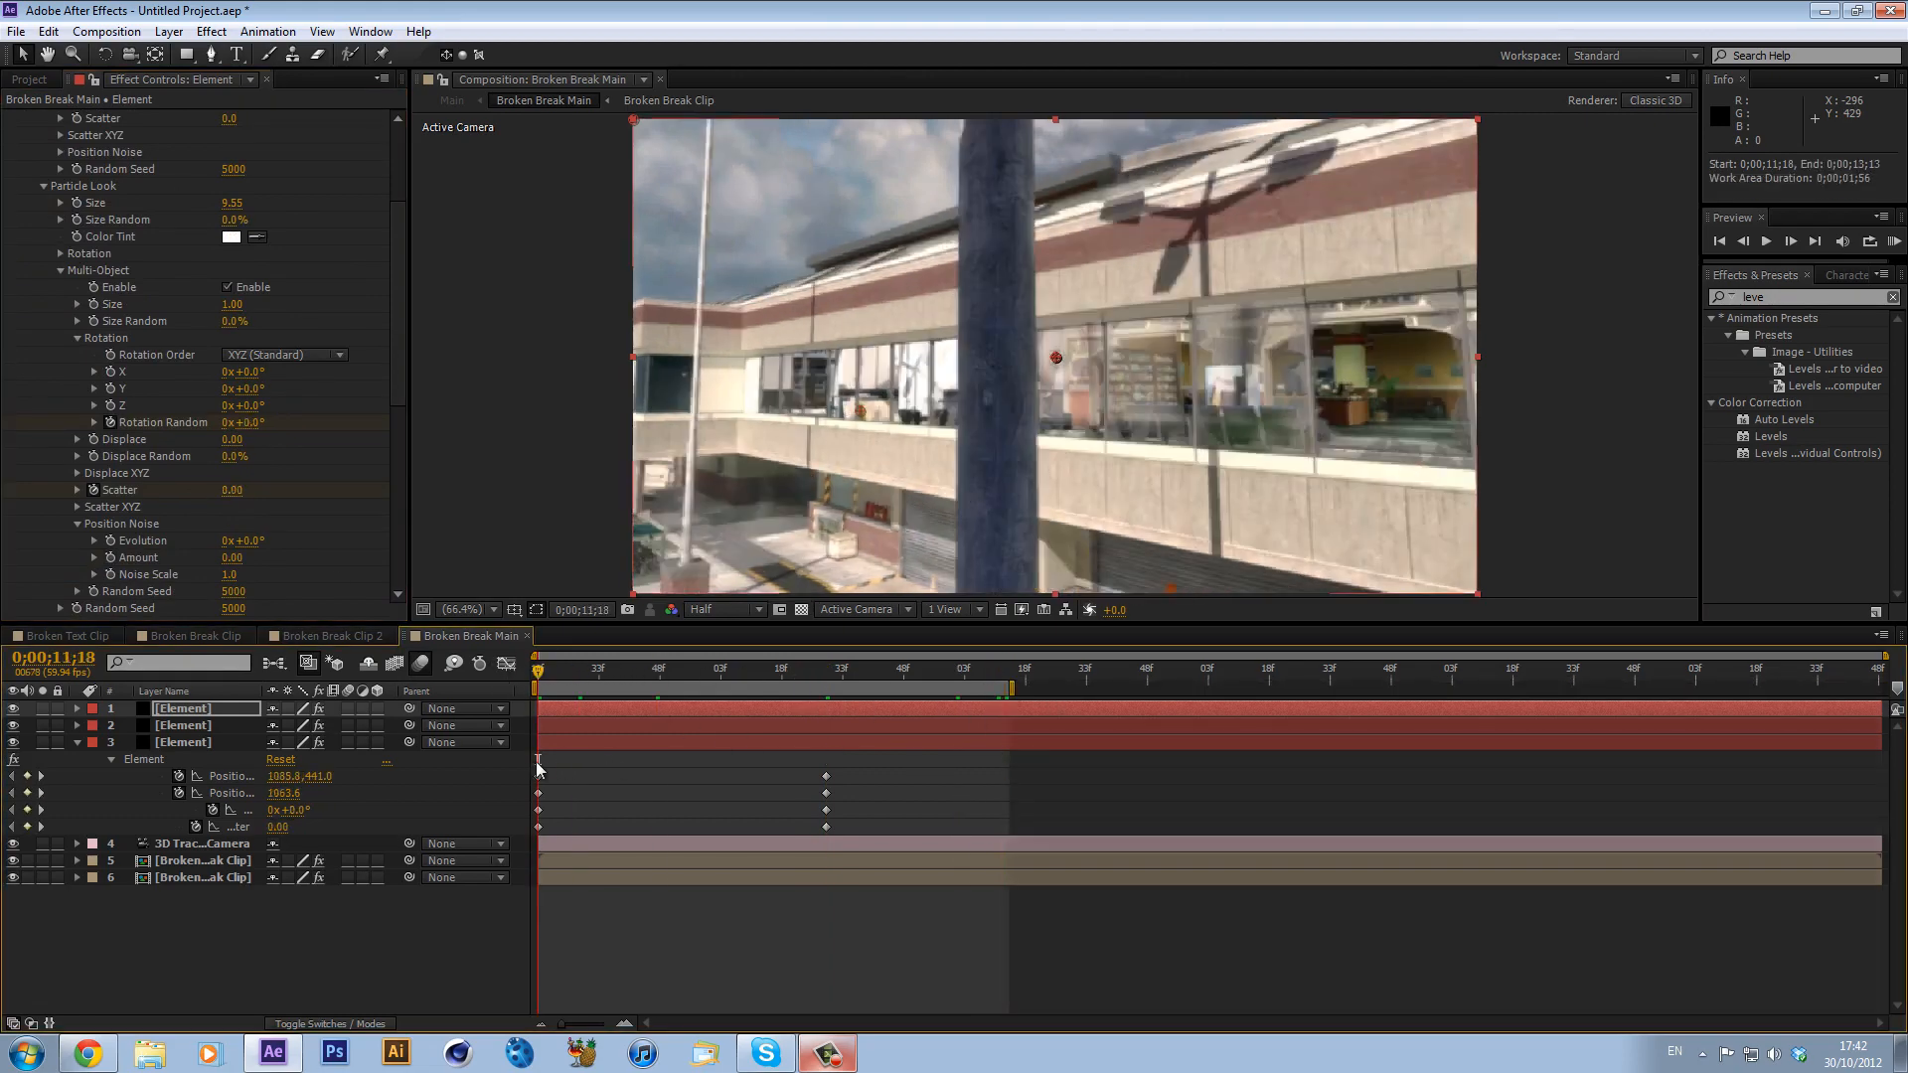
- Apply Easy Ease Out to the lowest Element layer's starting keyframes and Easy Ease In to its ending keyframes
drag(526, 759, 552, 795)
right_click(538, 829)
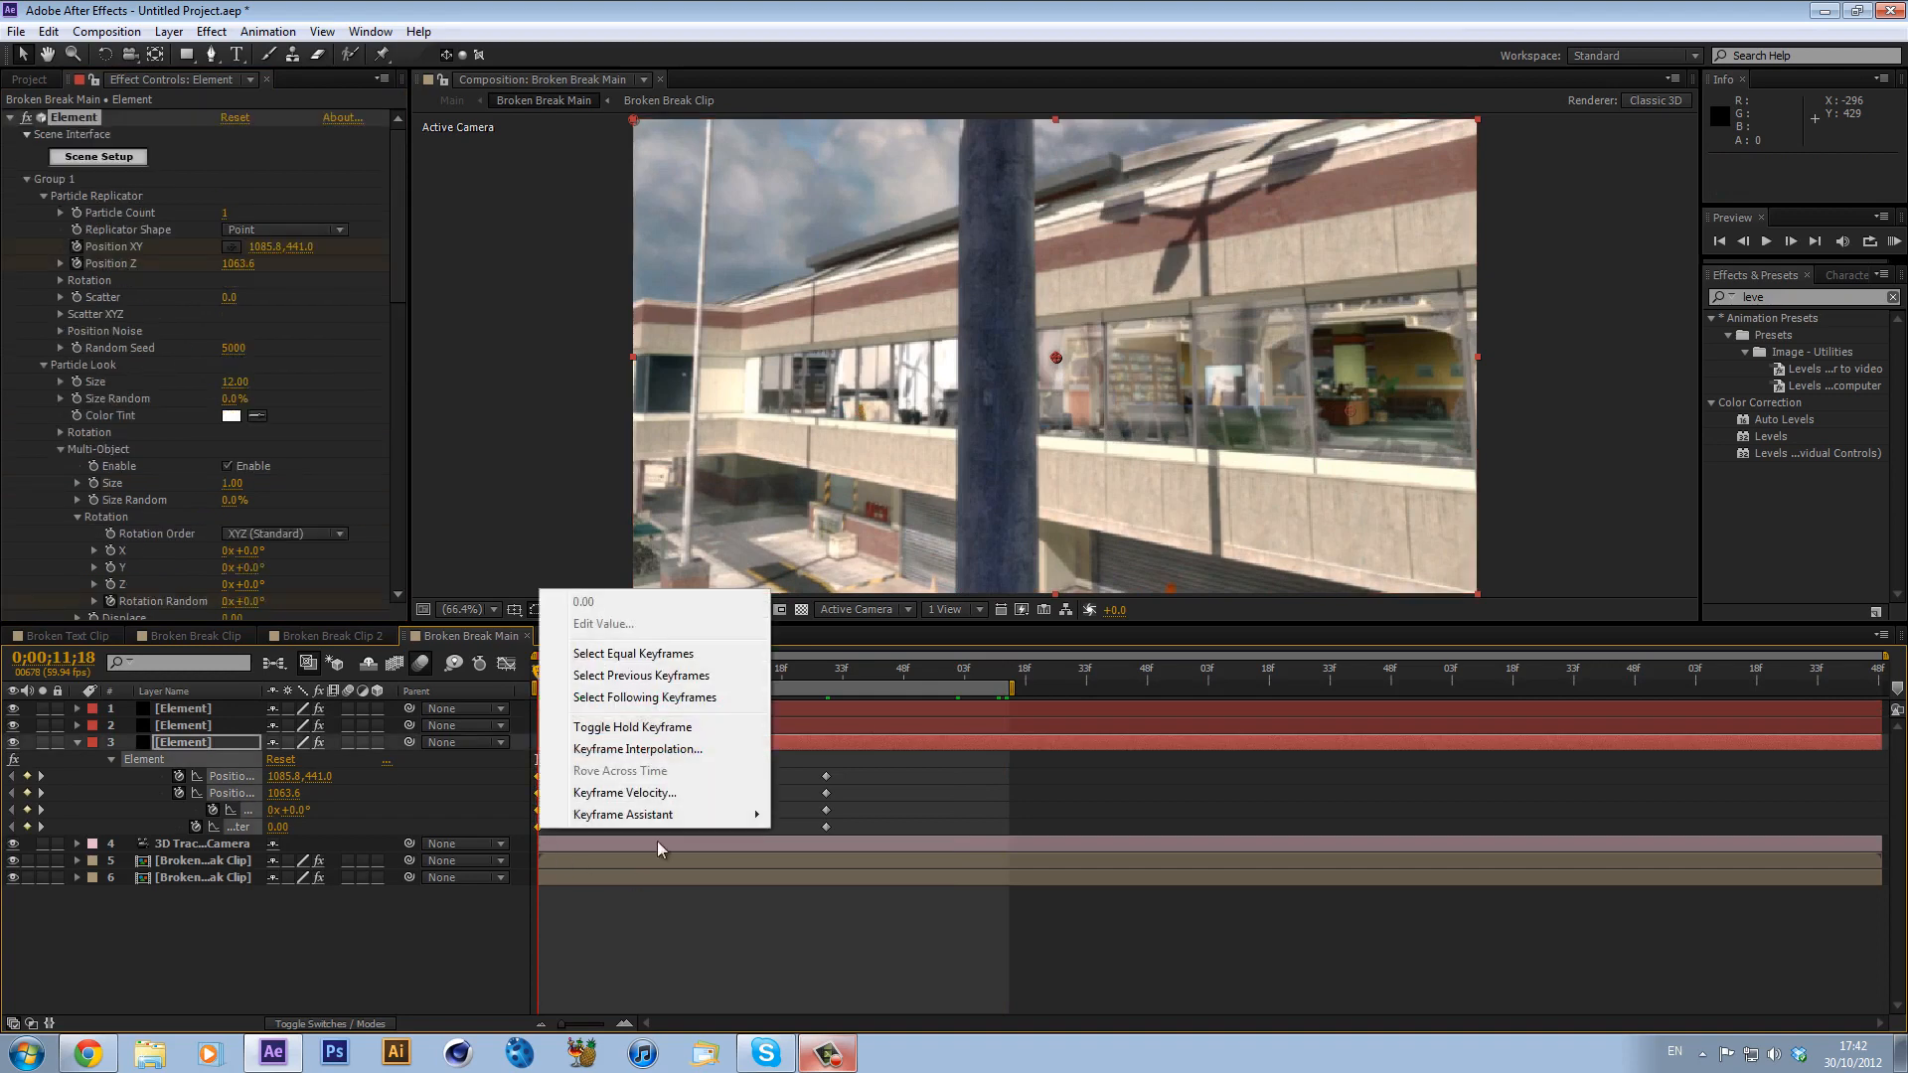
mouse_move(676, 815)
click(862, 904)
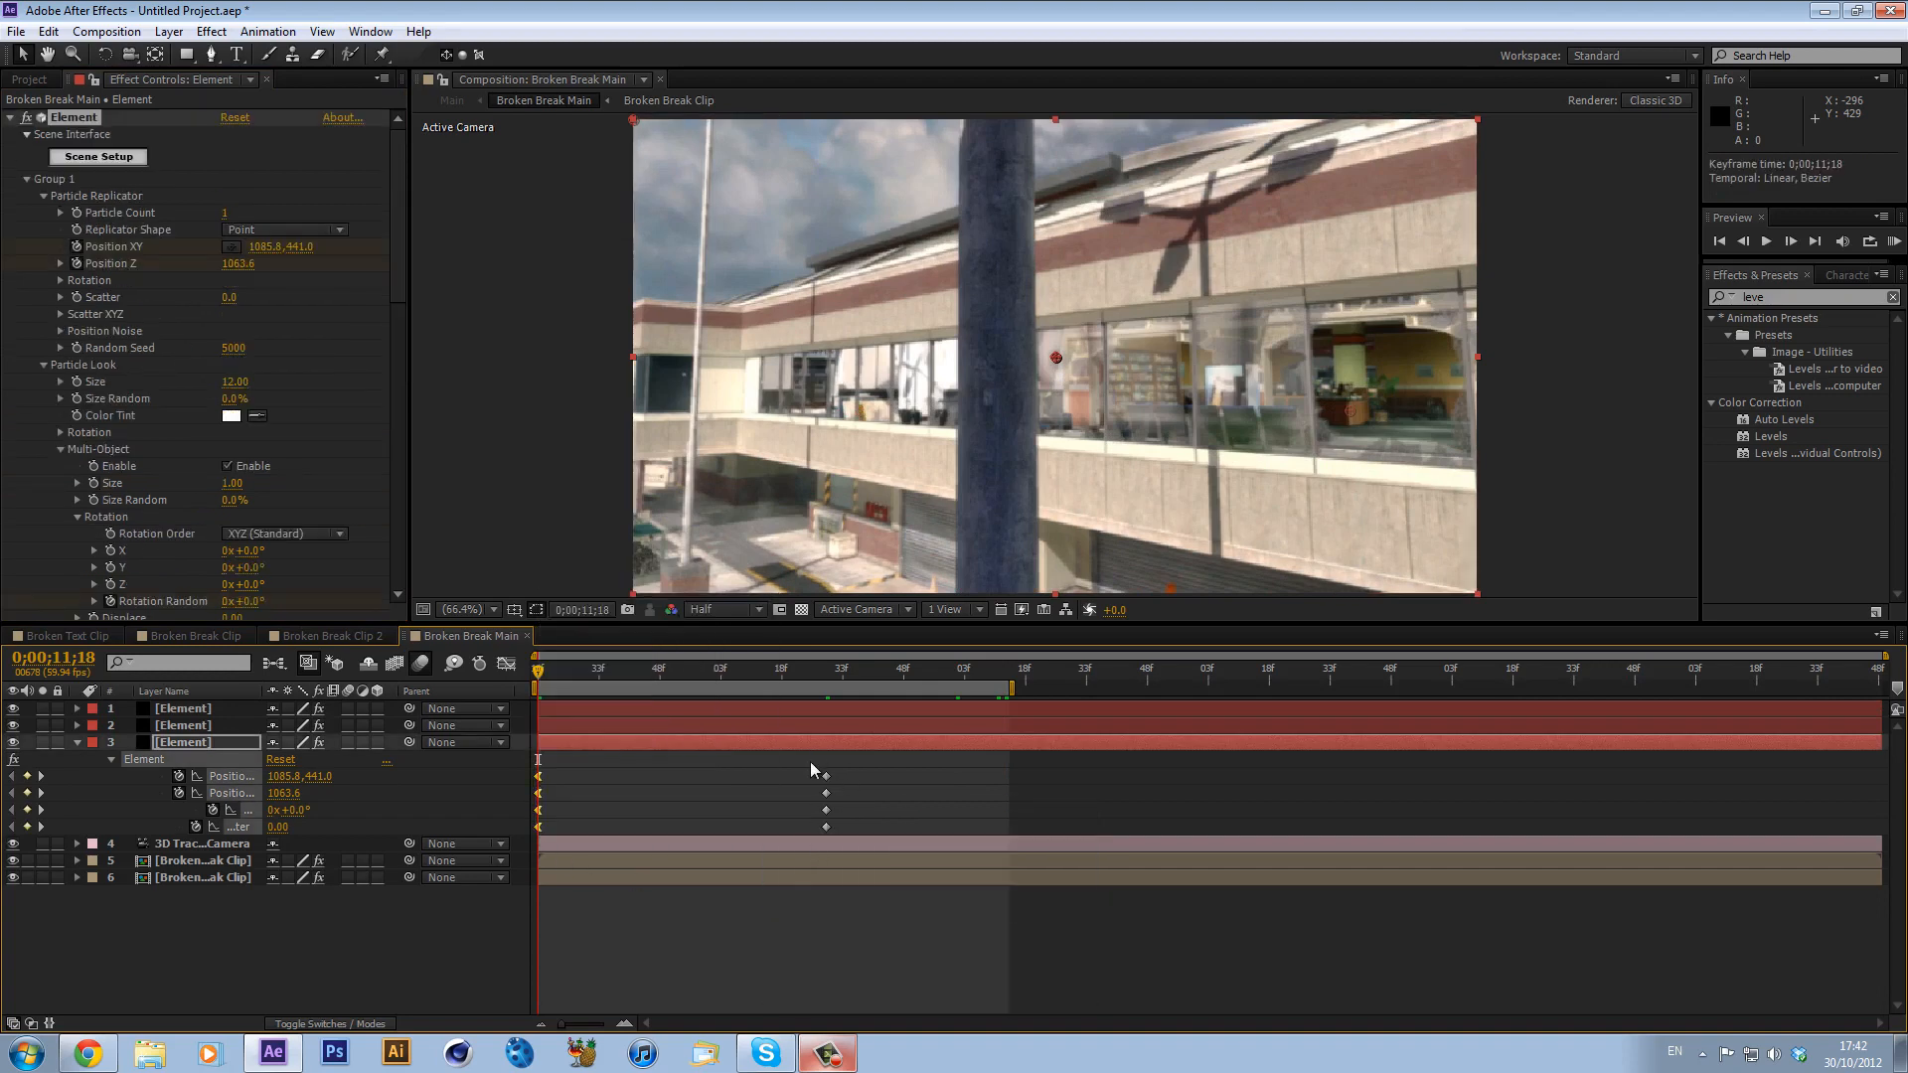
drag(843, 849, 844, 850)
right_click(826, 827)
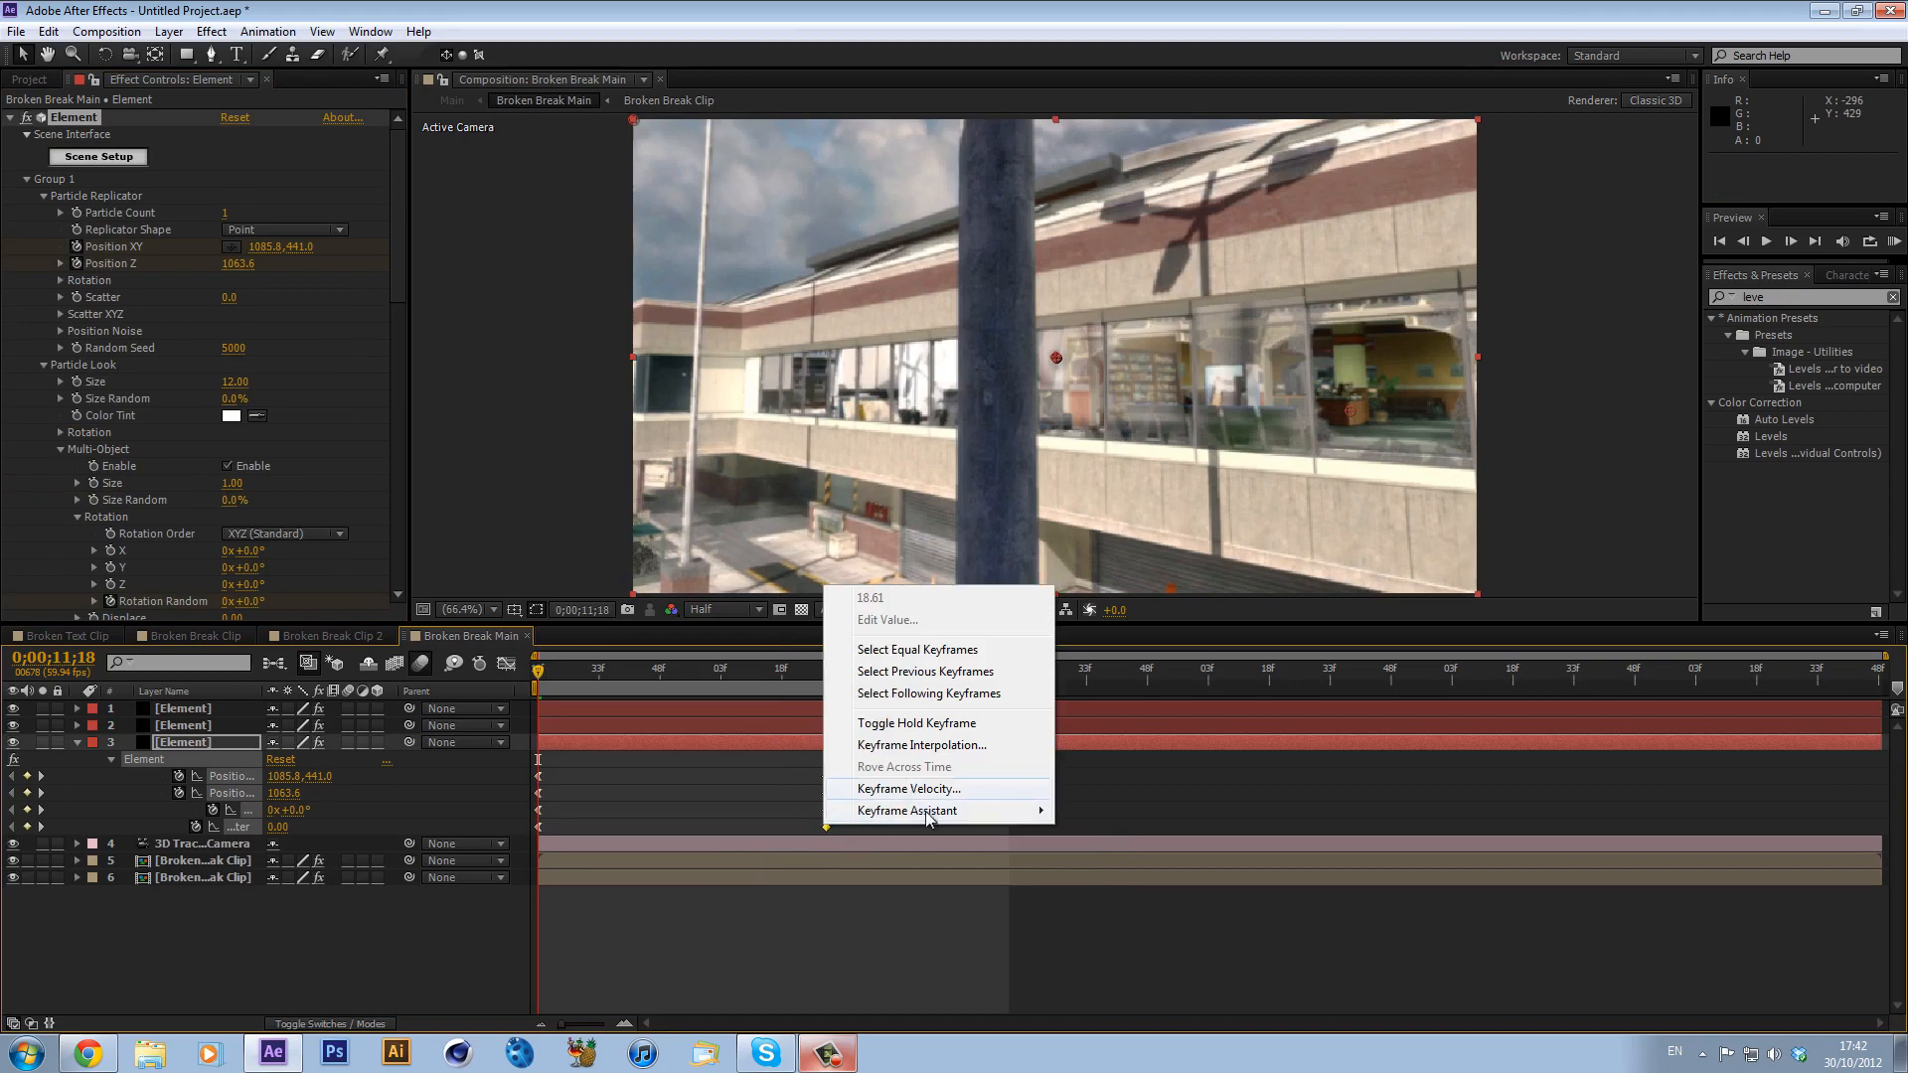
mouse_move(927, 813)
click(1078, 869)
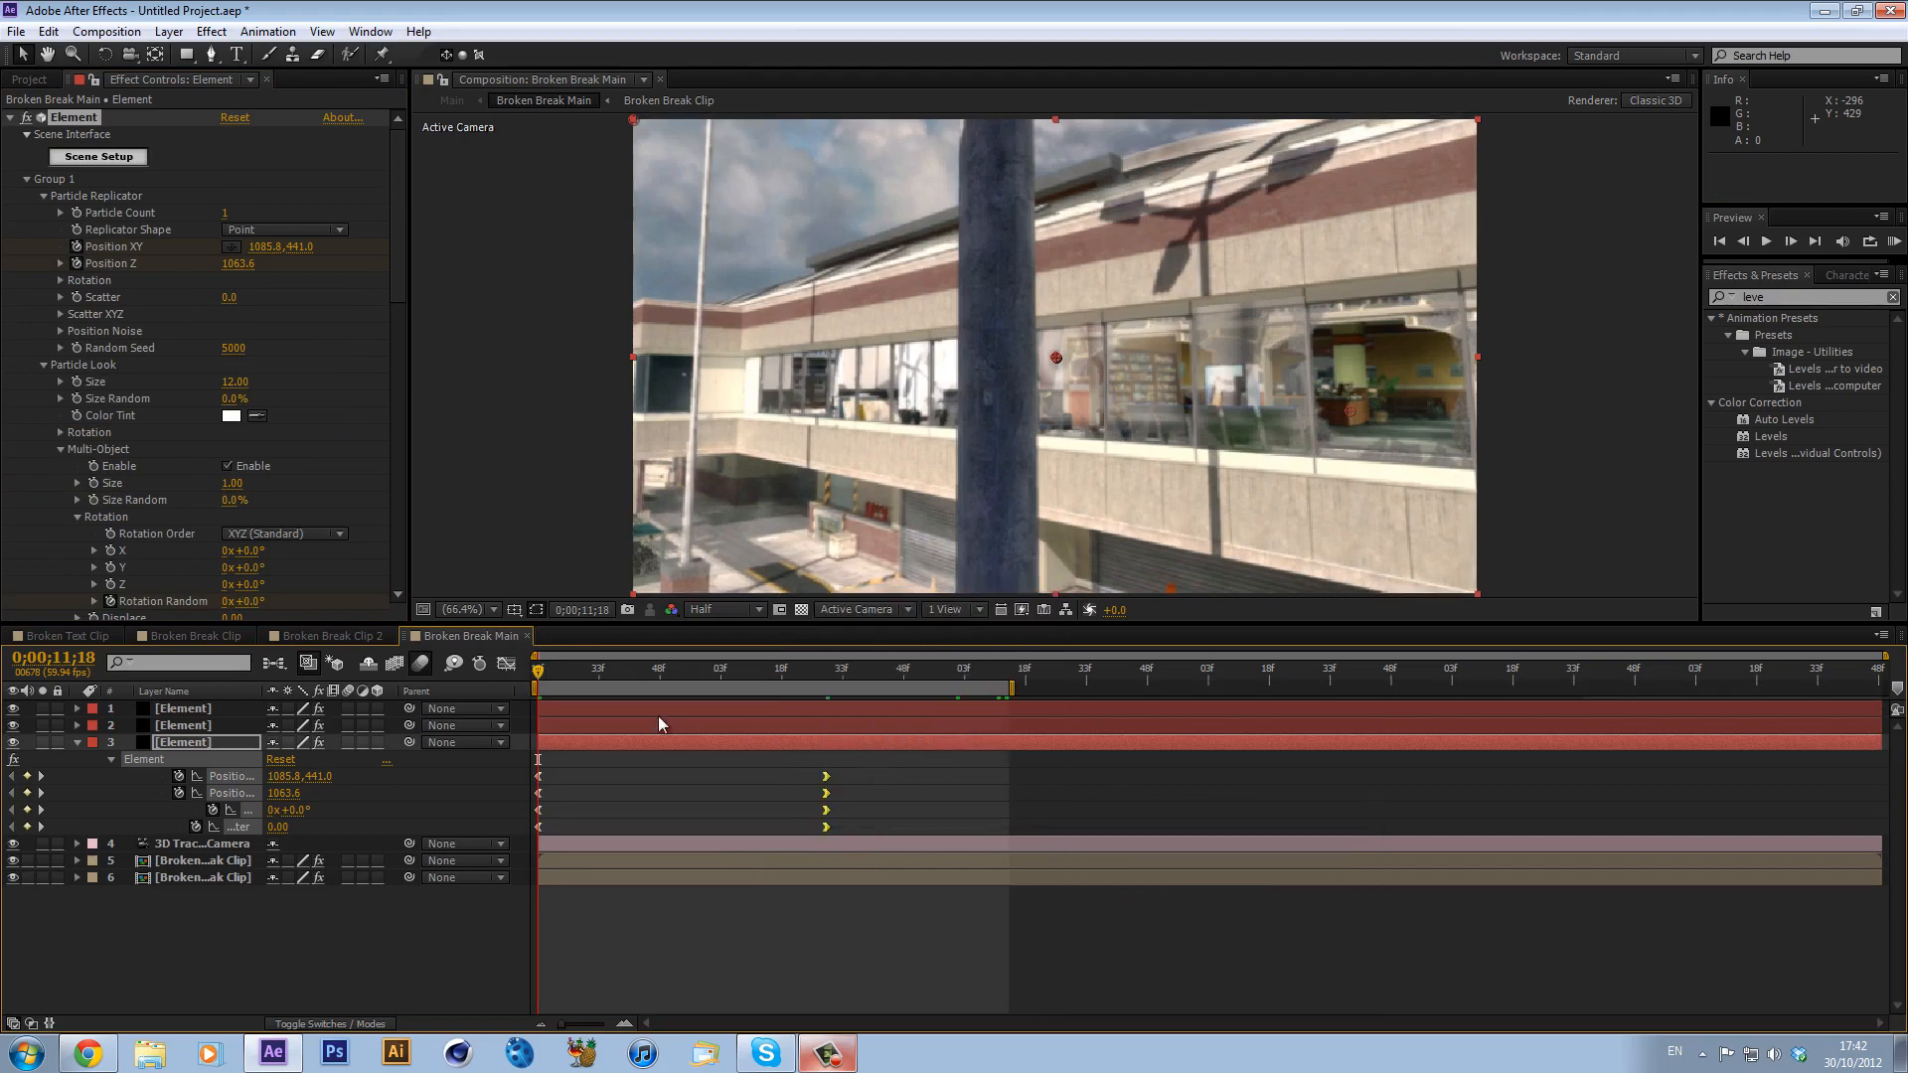
- RAM-preview the eased glass shatter across the work area and stop playback
key(KP_0)
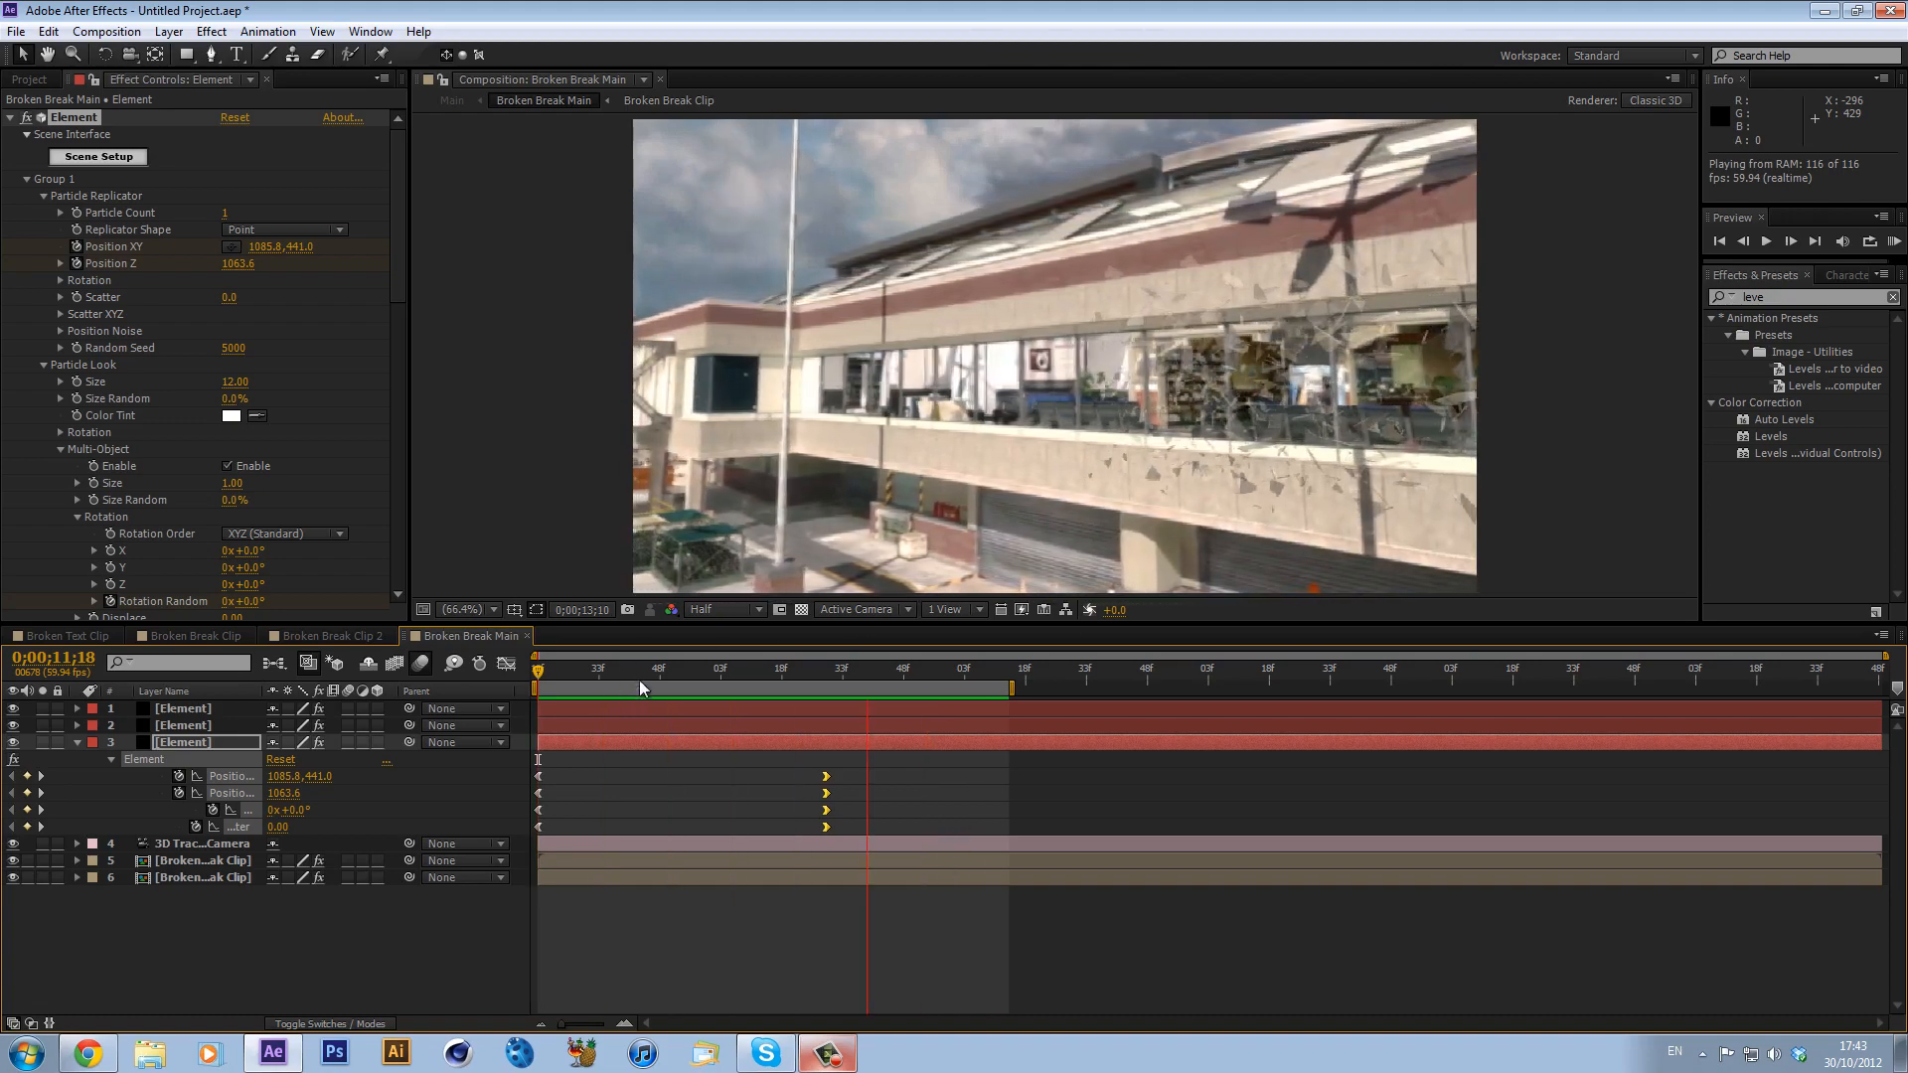
click(626, 685)
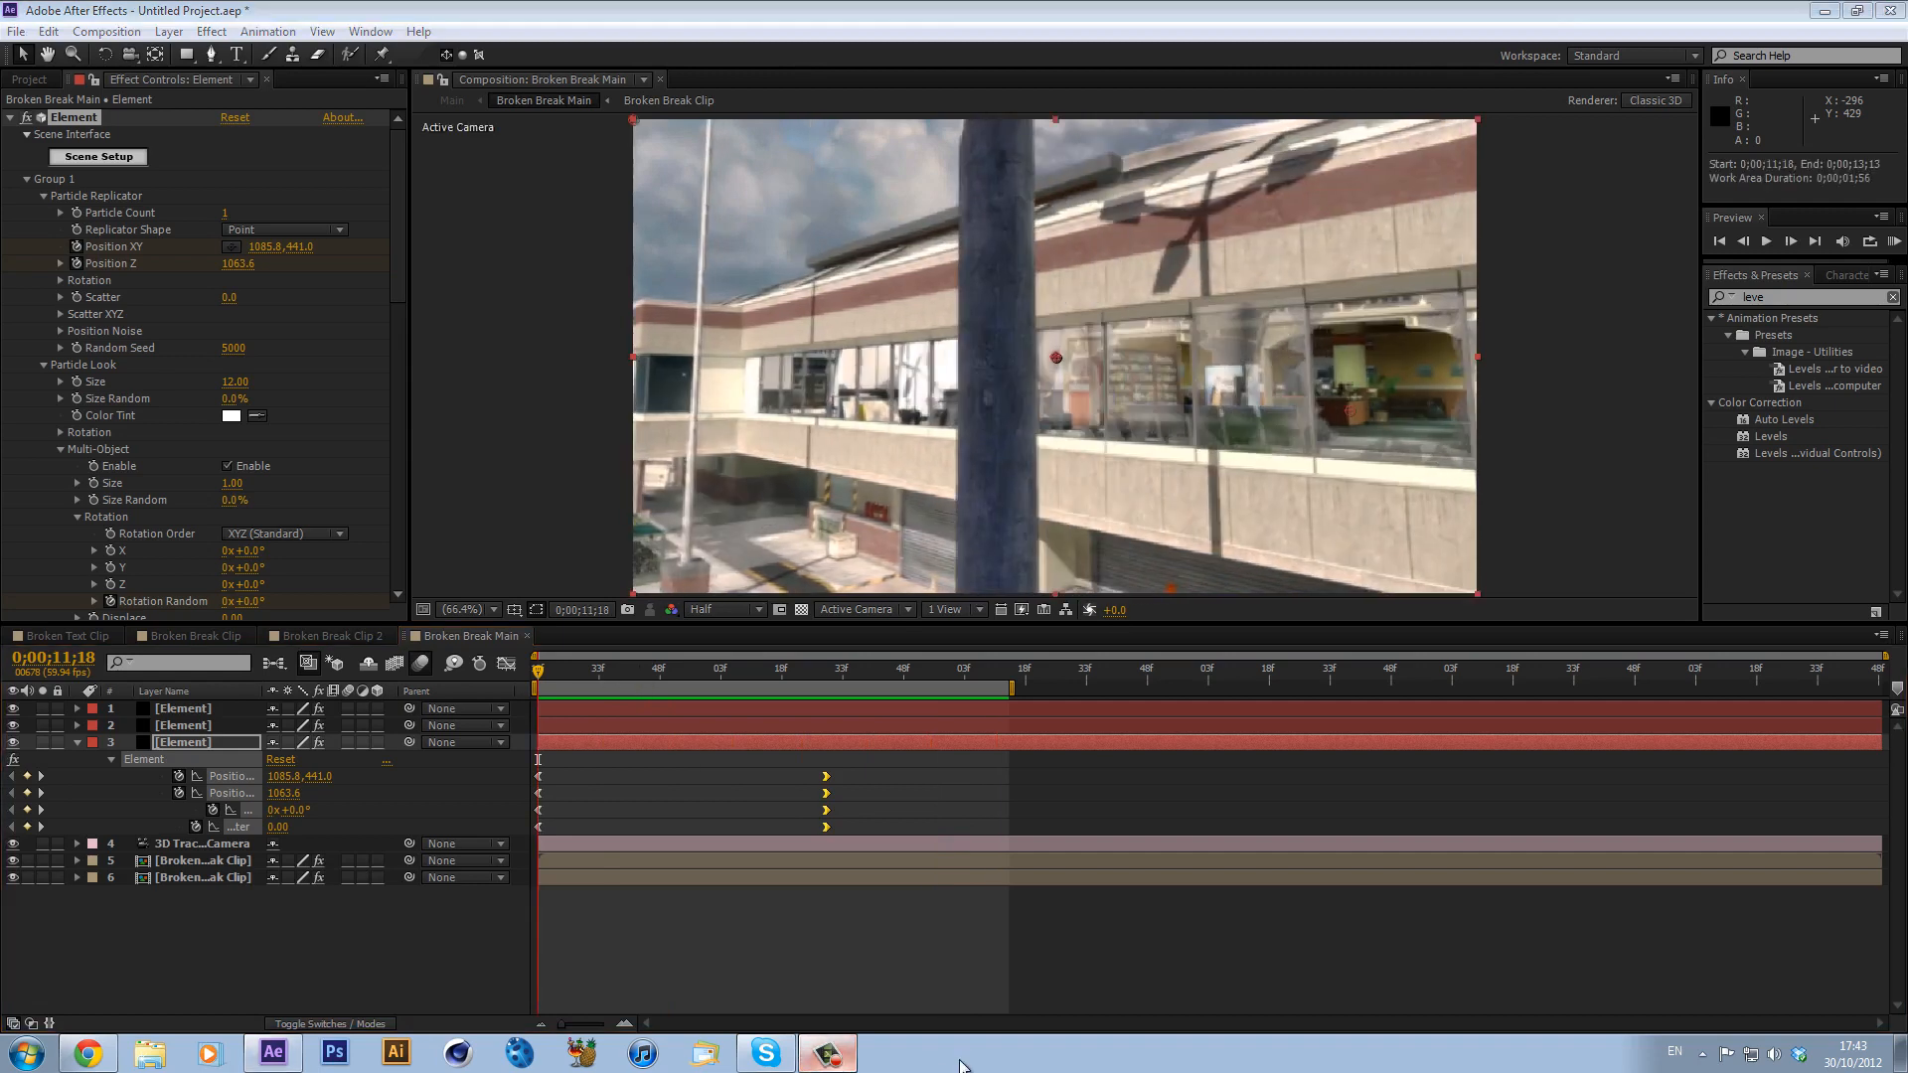
click(828, 1054)
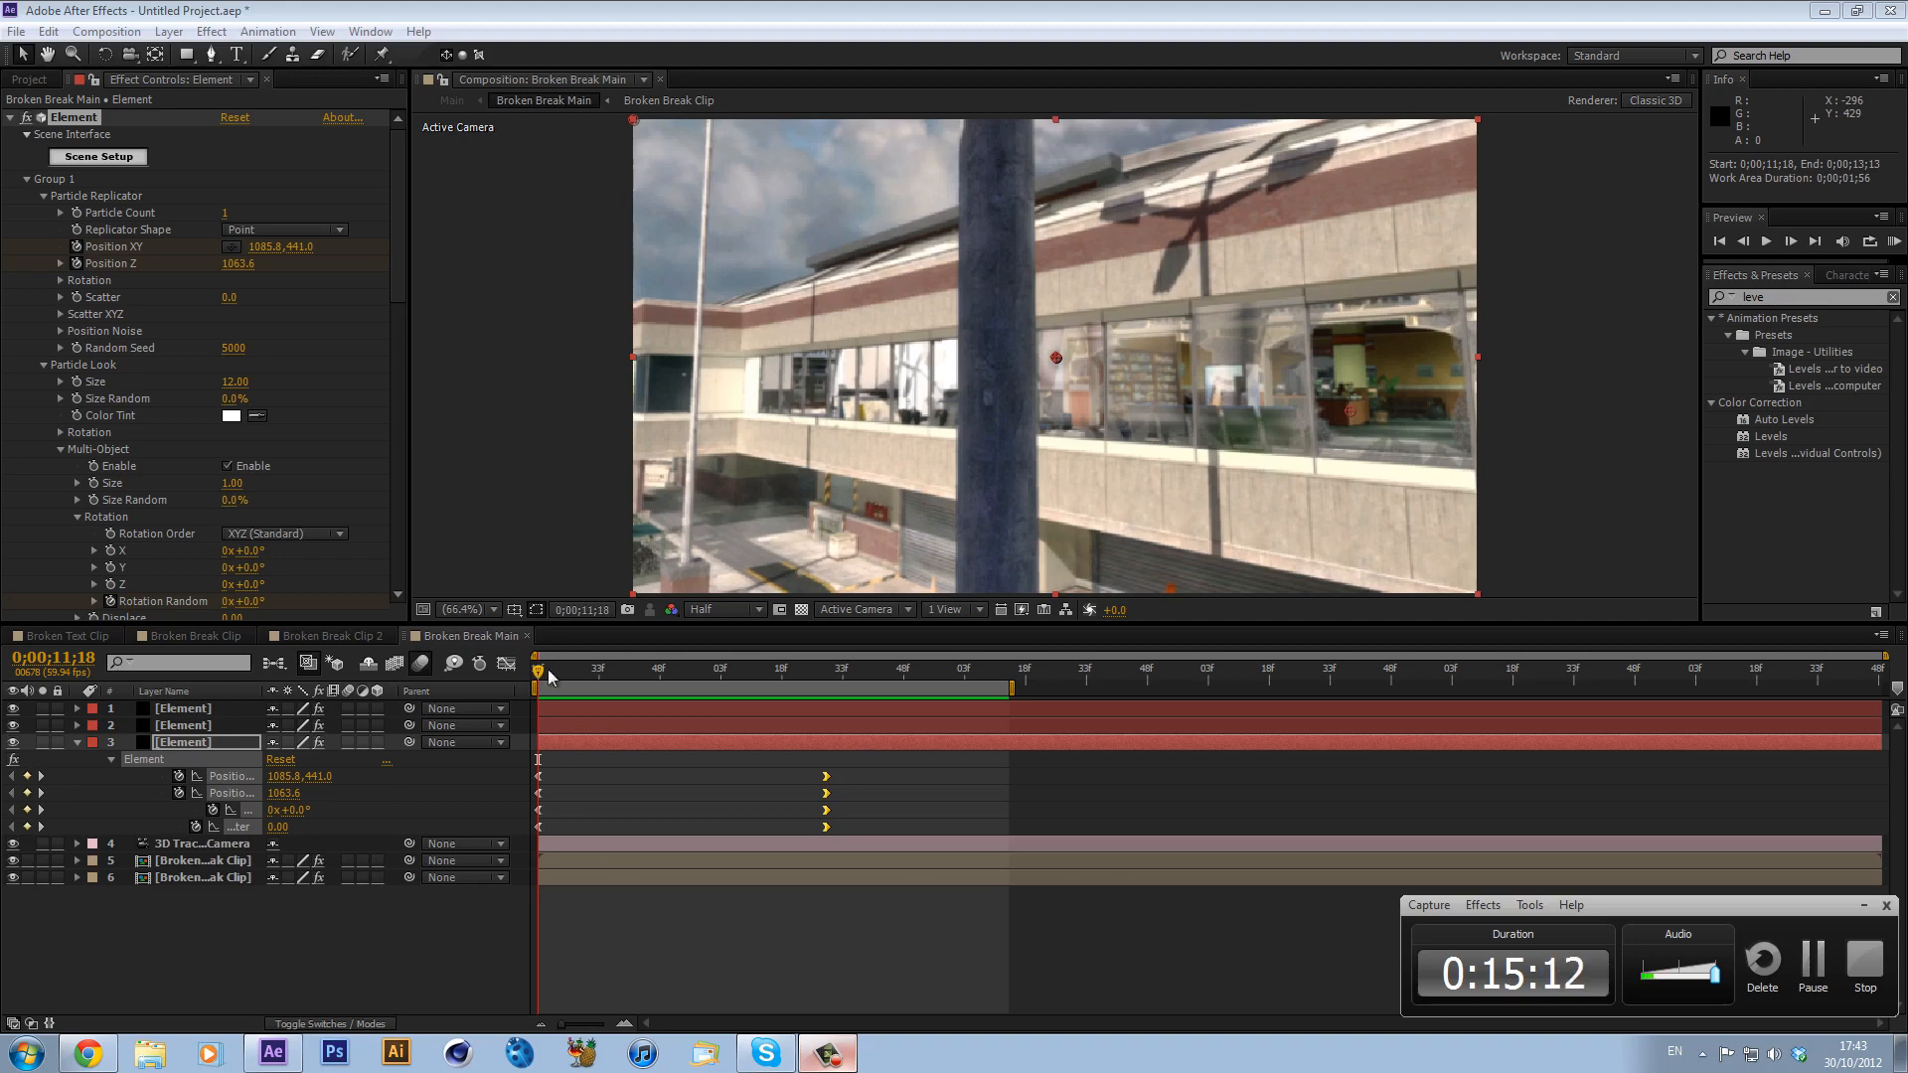
- Open the Broken Text Main composition and scrub from its first frame through the text animation to review it
click(43, 81)
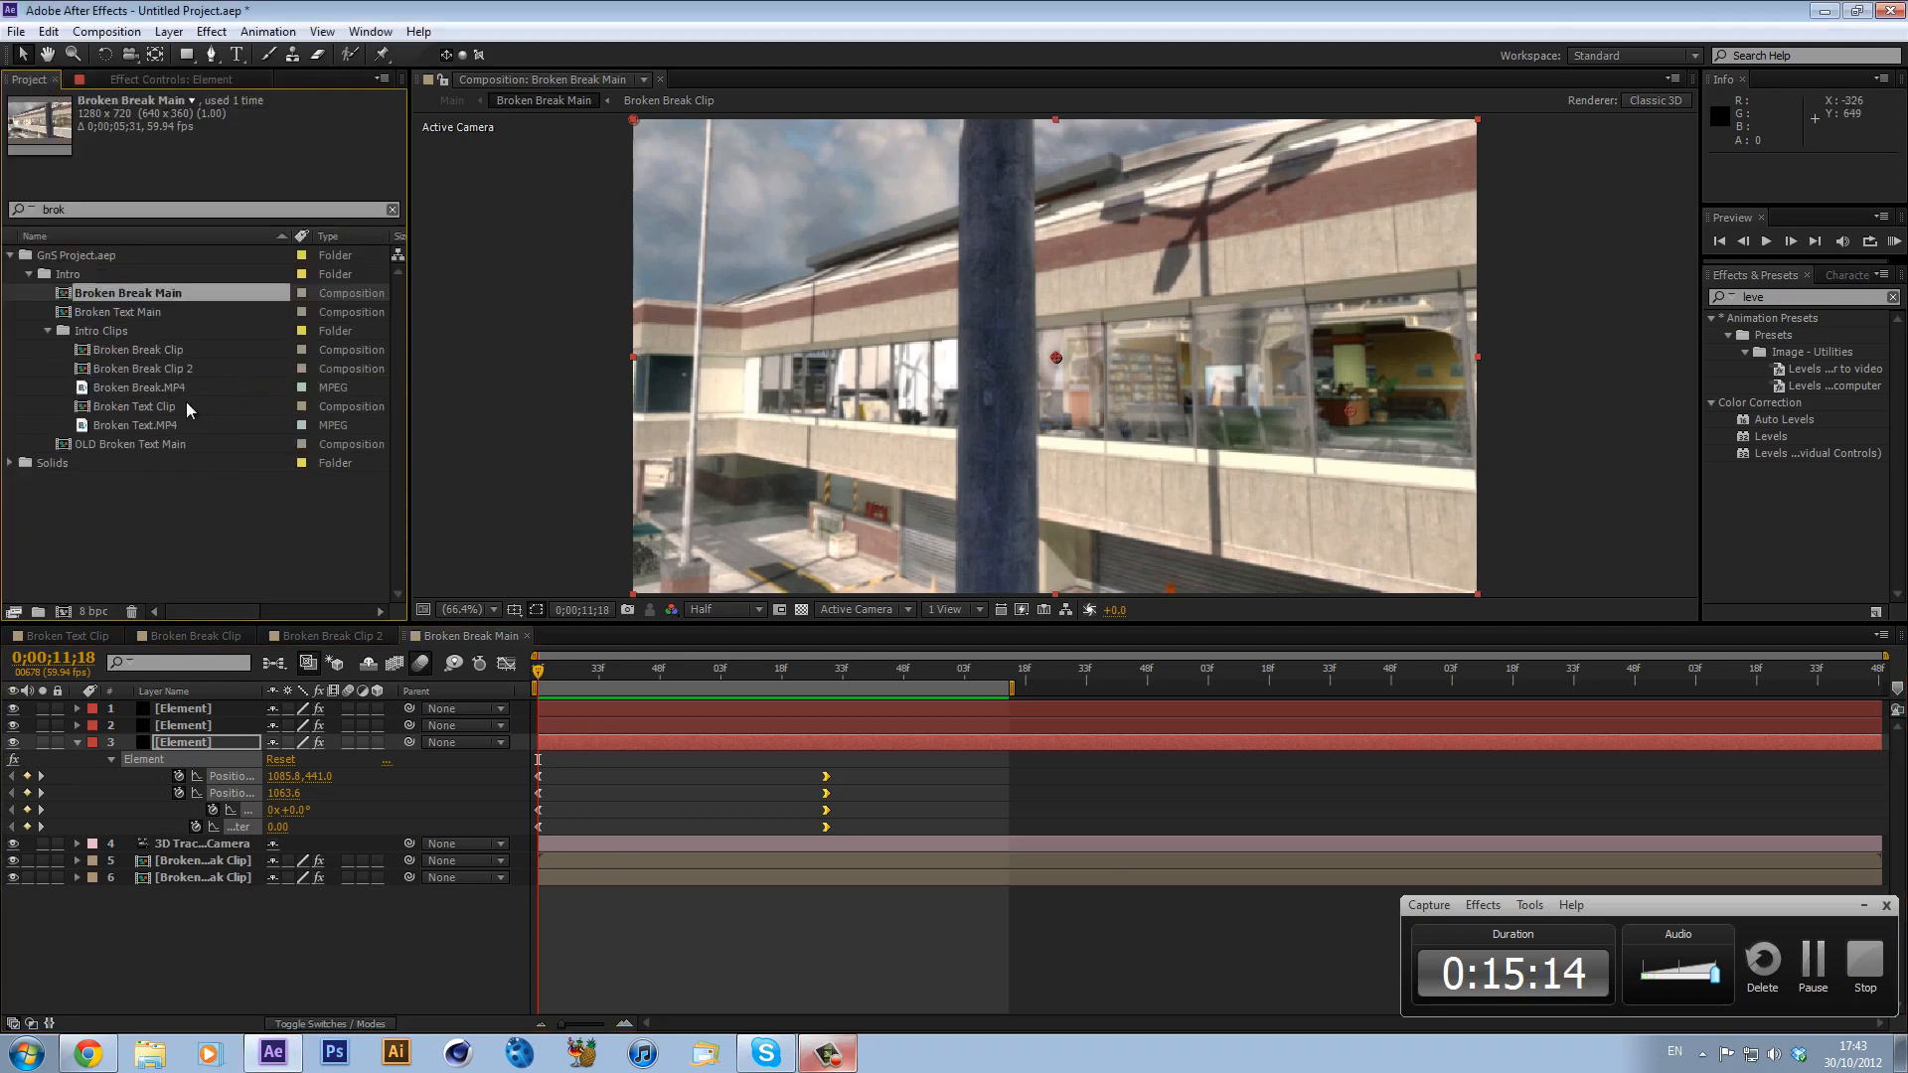
double_click(144, 311)
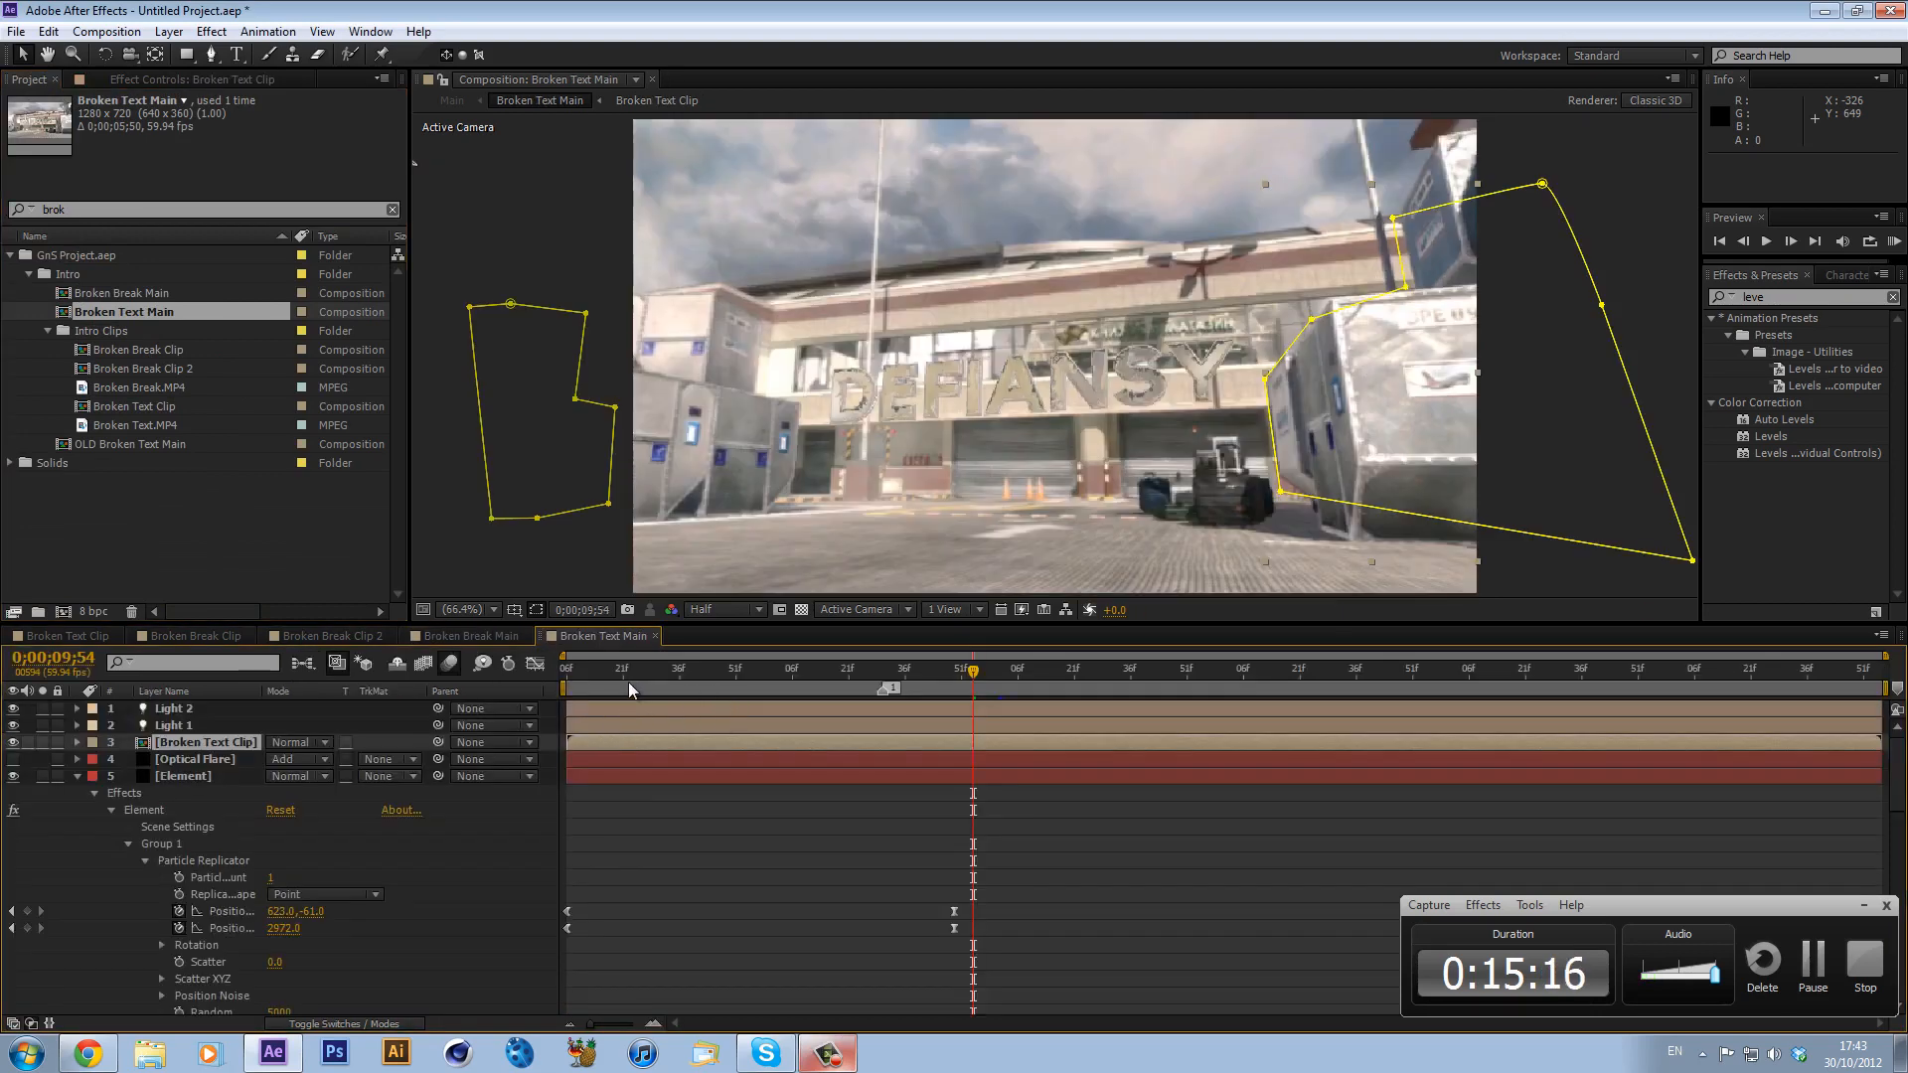
click(628, 682)
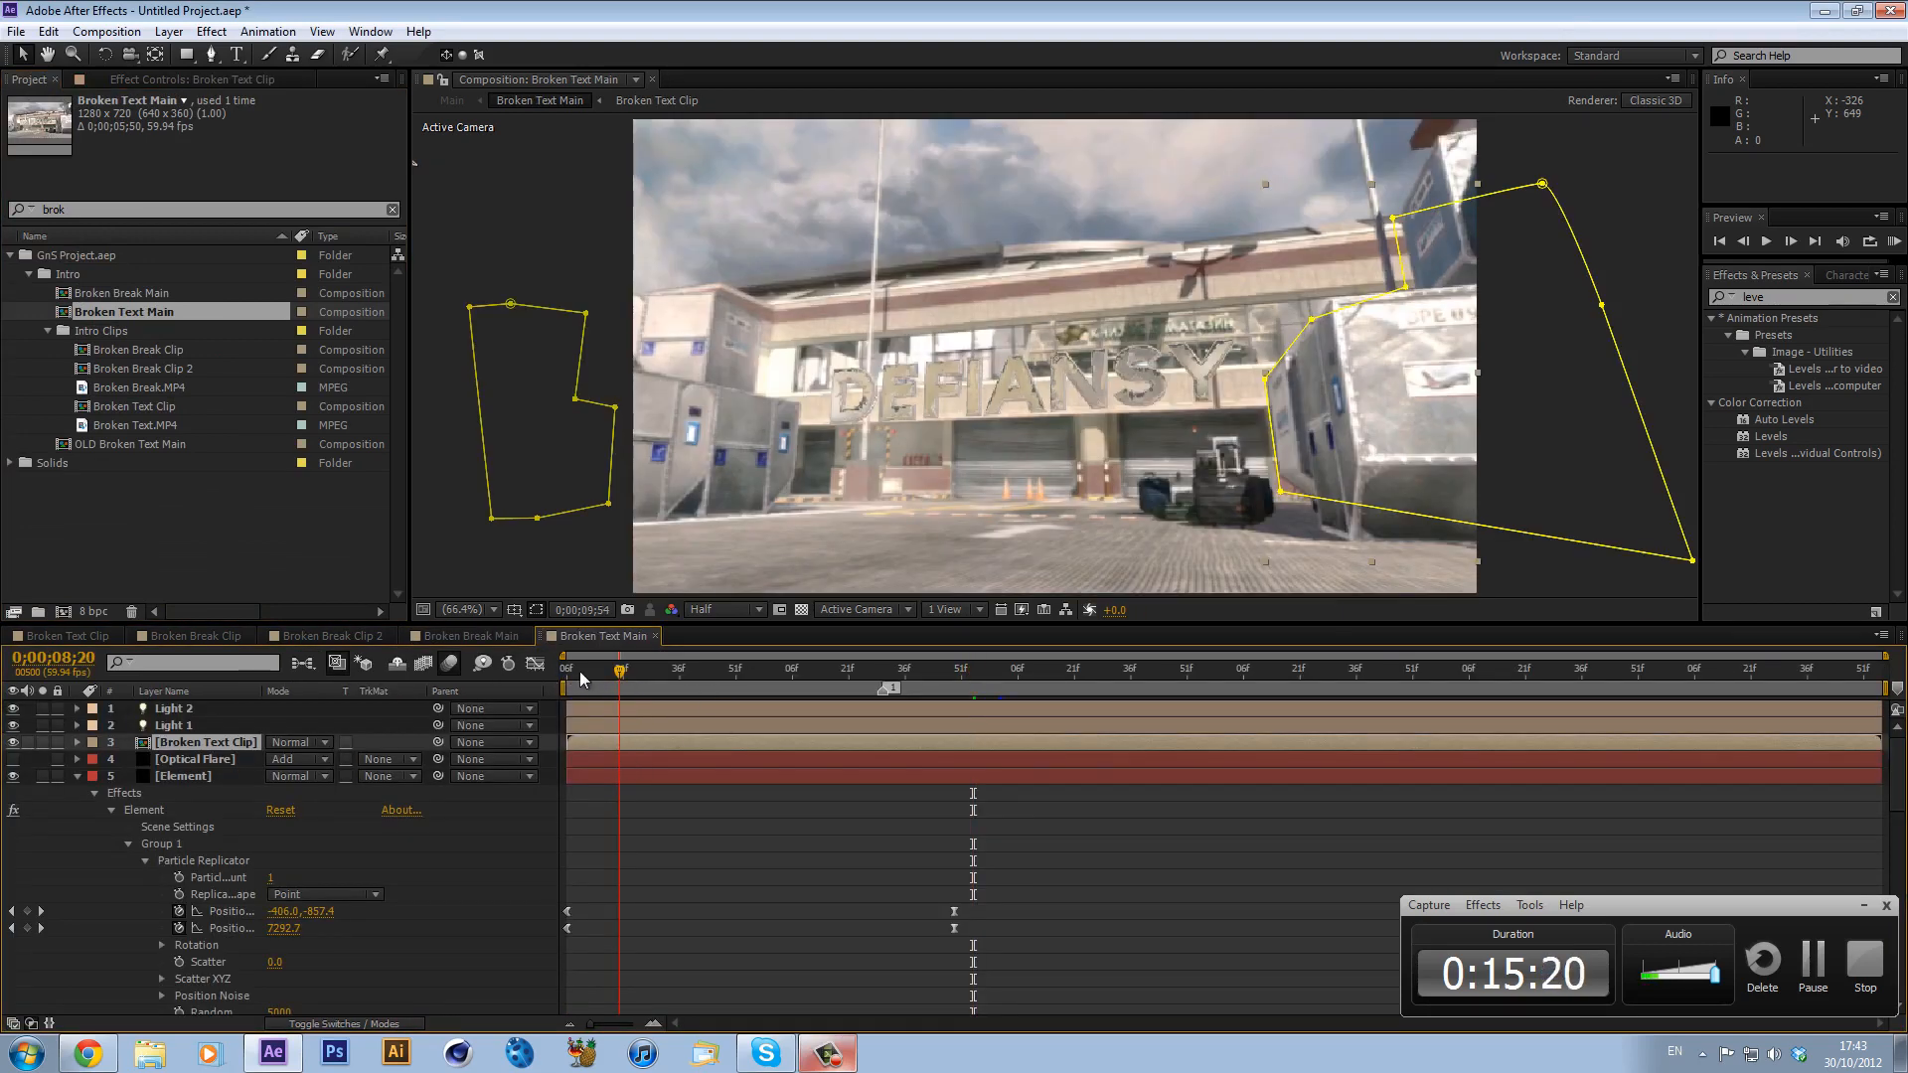
key(space)
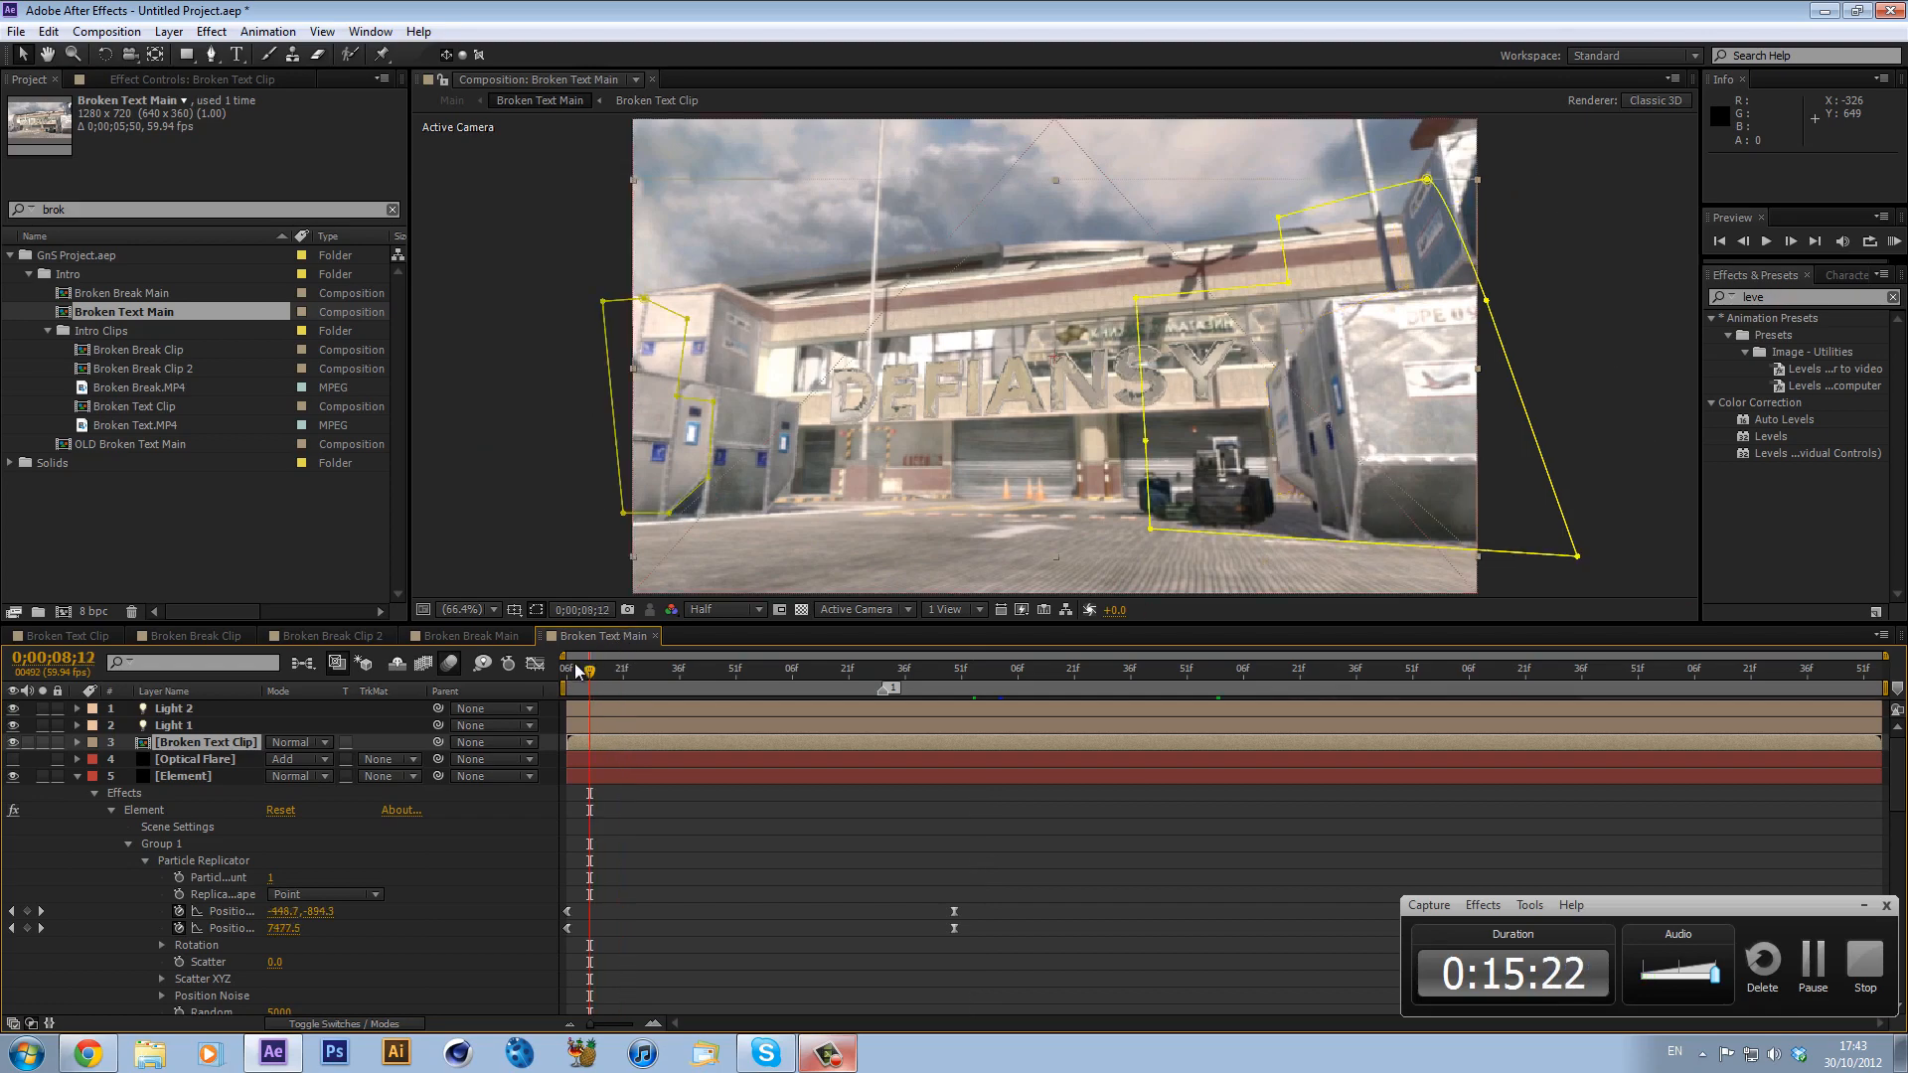
drag(575, 670, 530, 677)
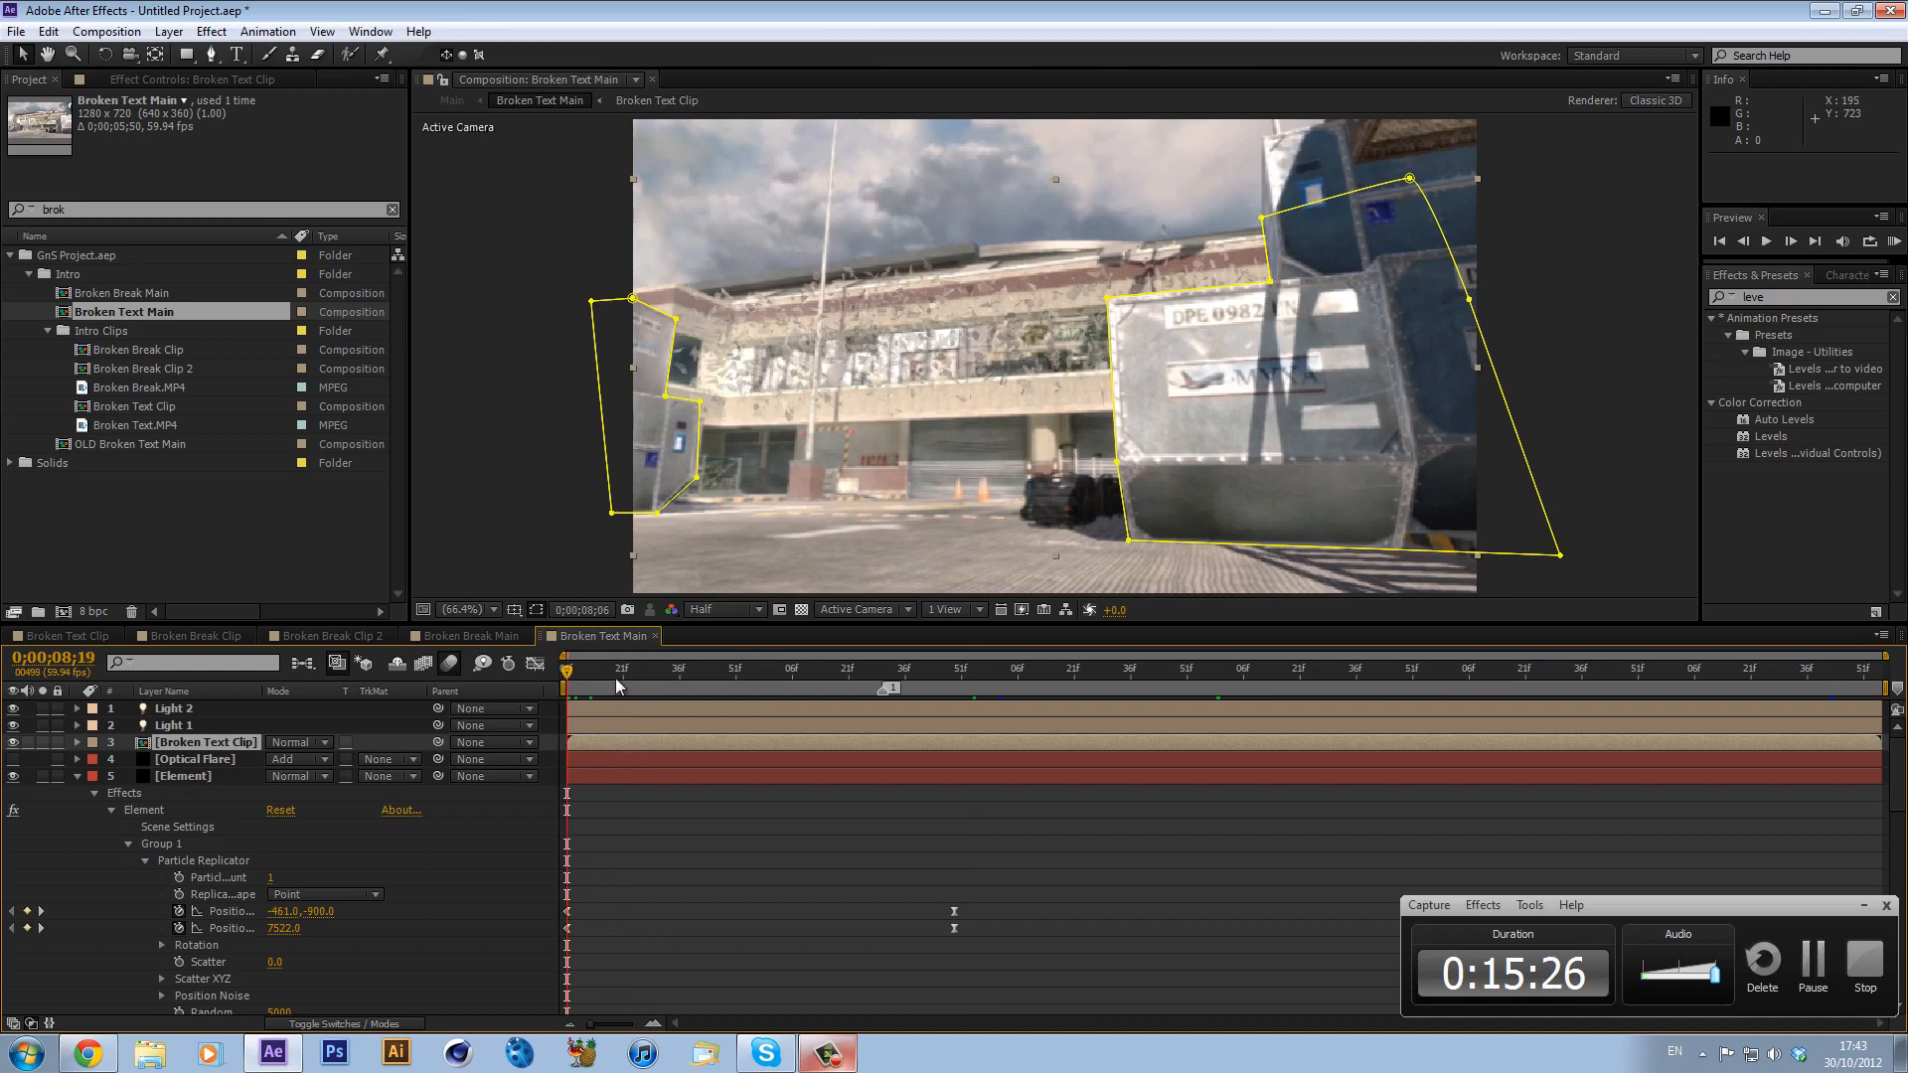
drag(651, 682, 976, 679)
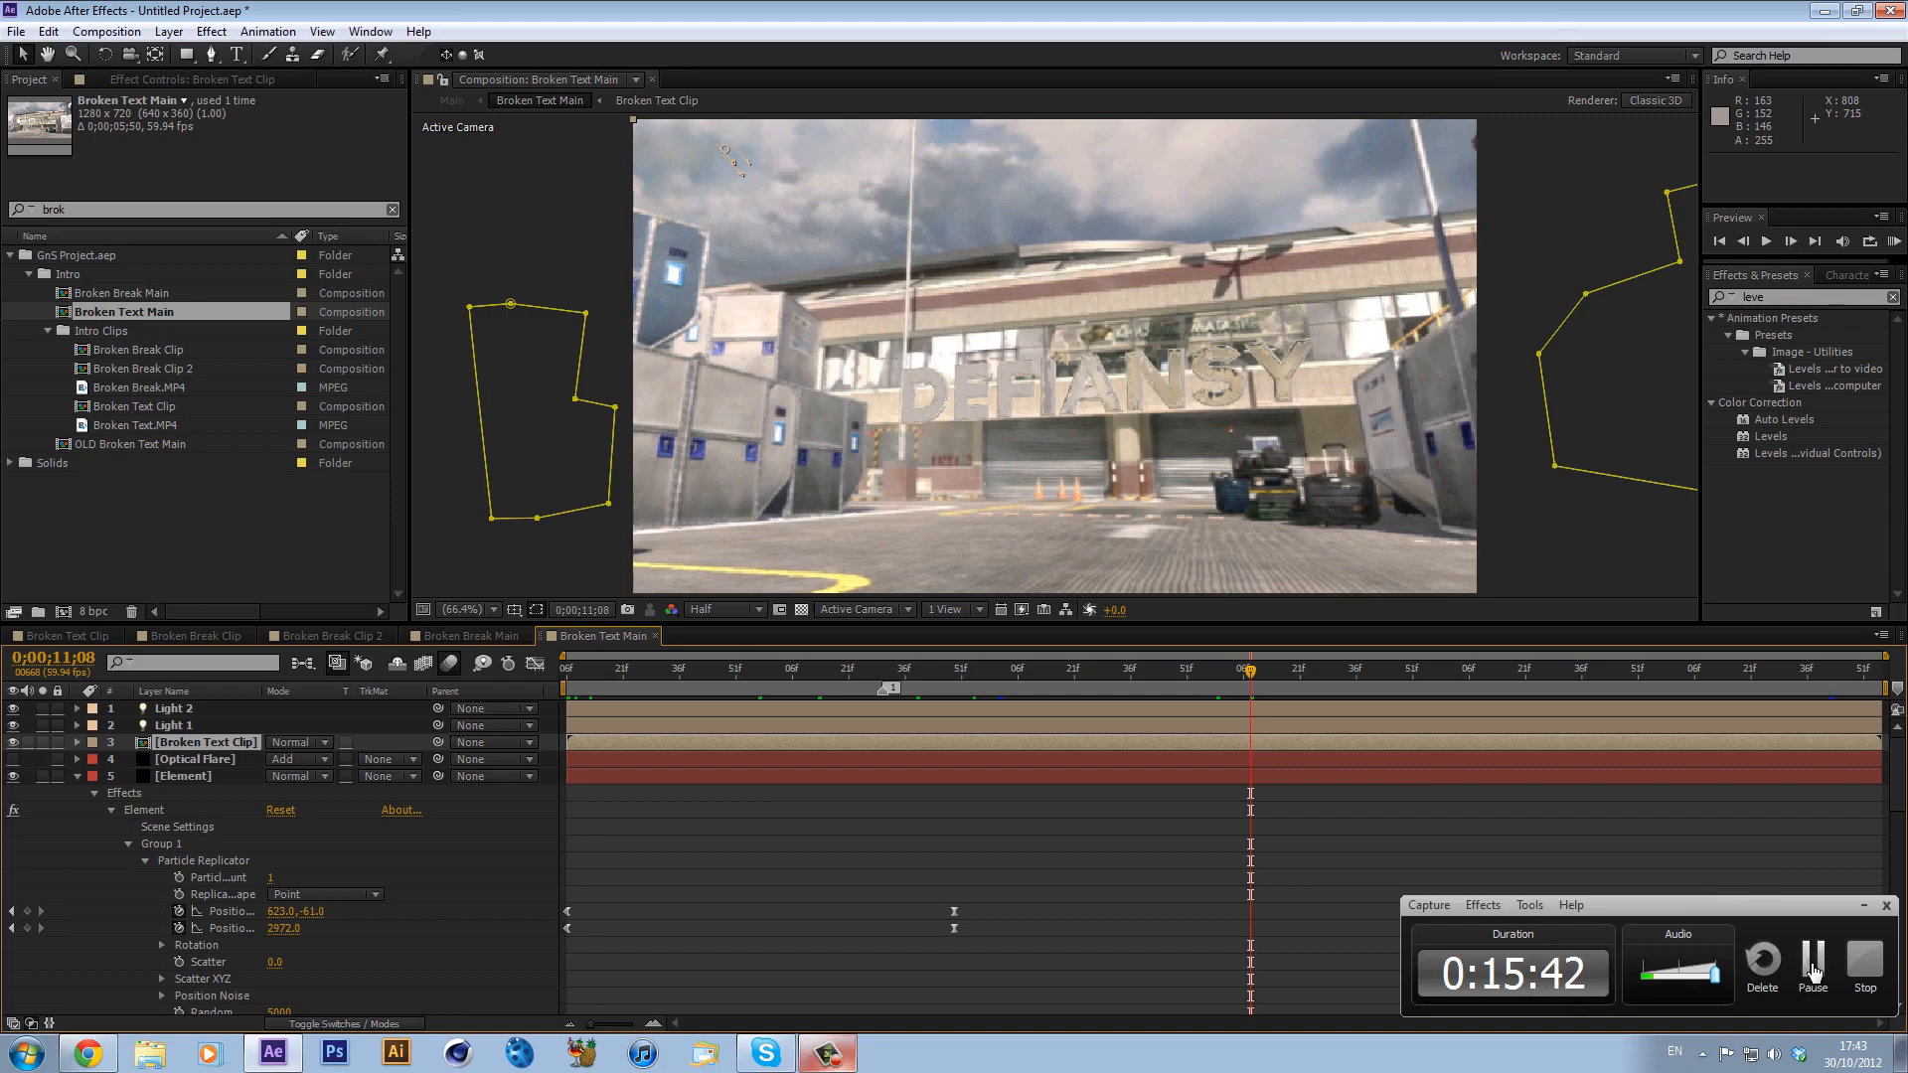
click(1865, 959)
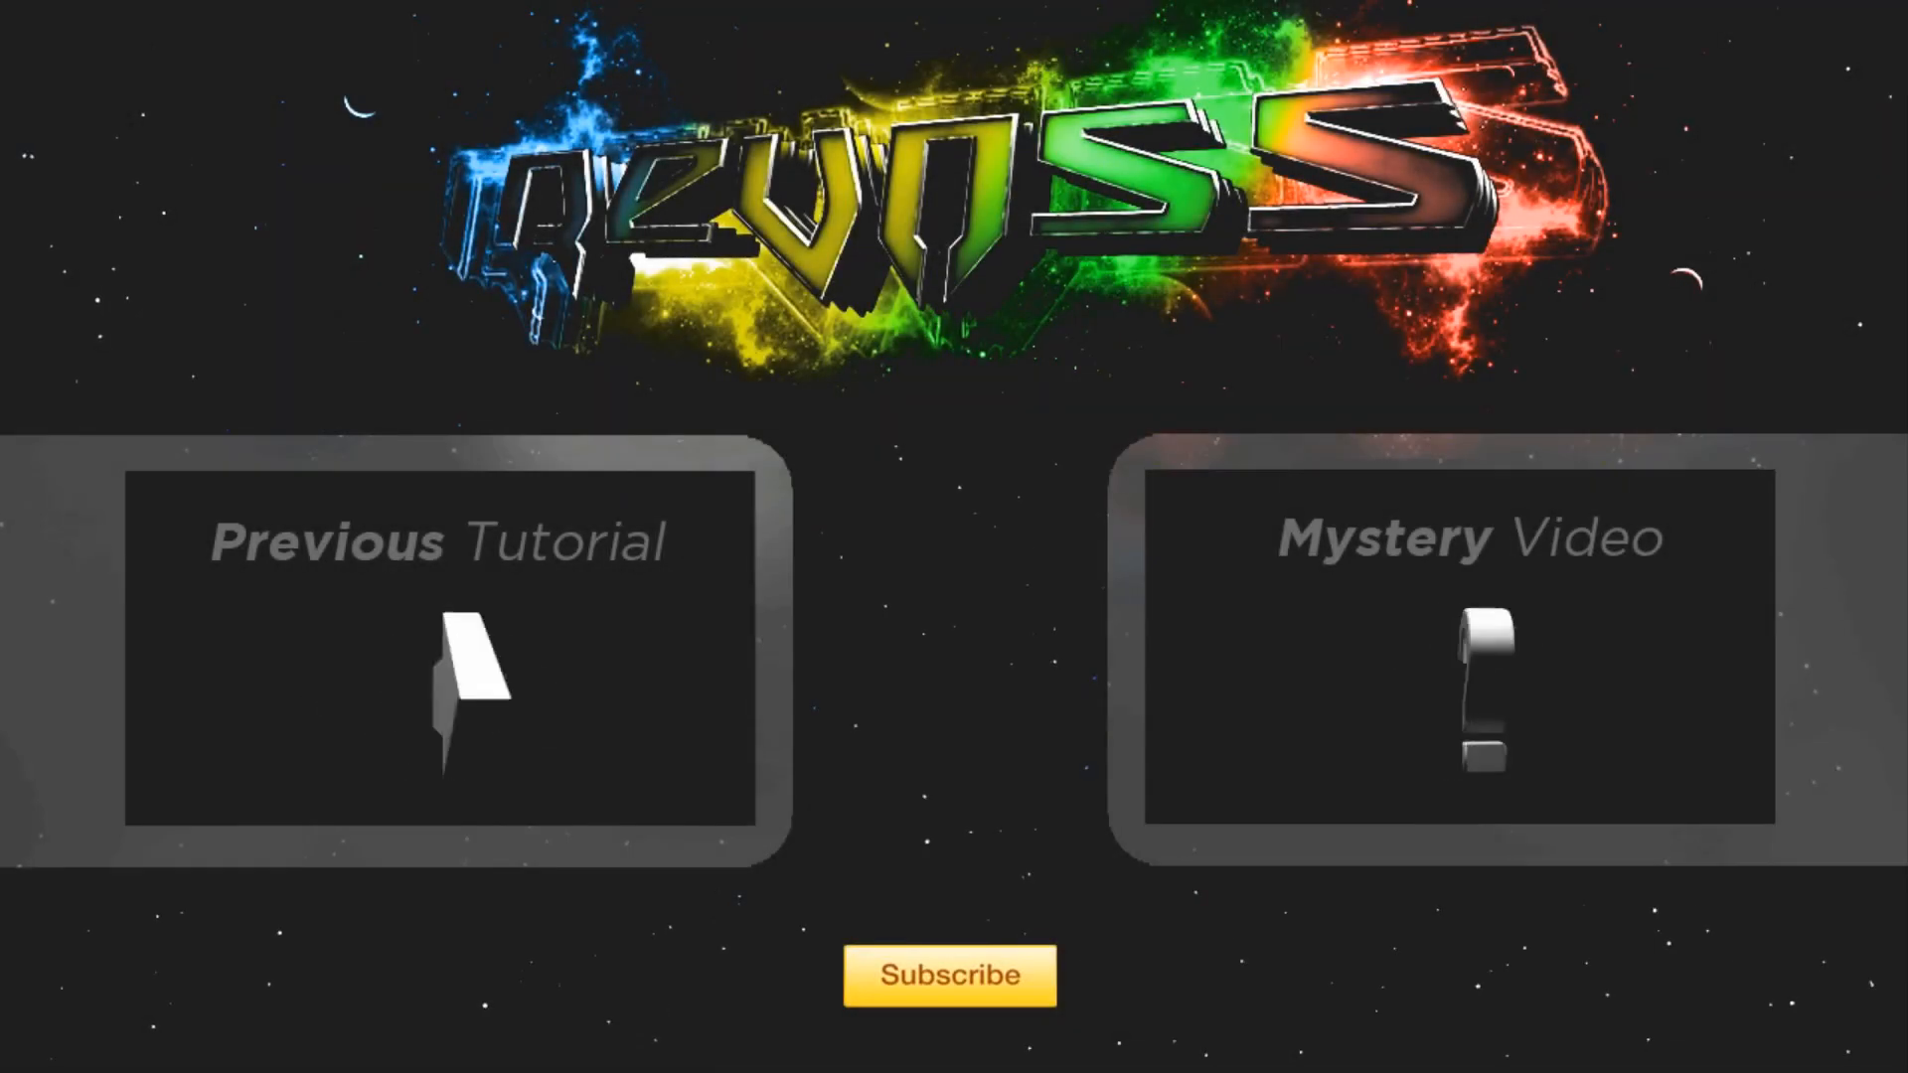